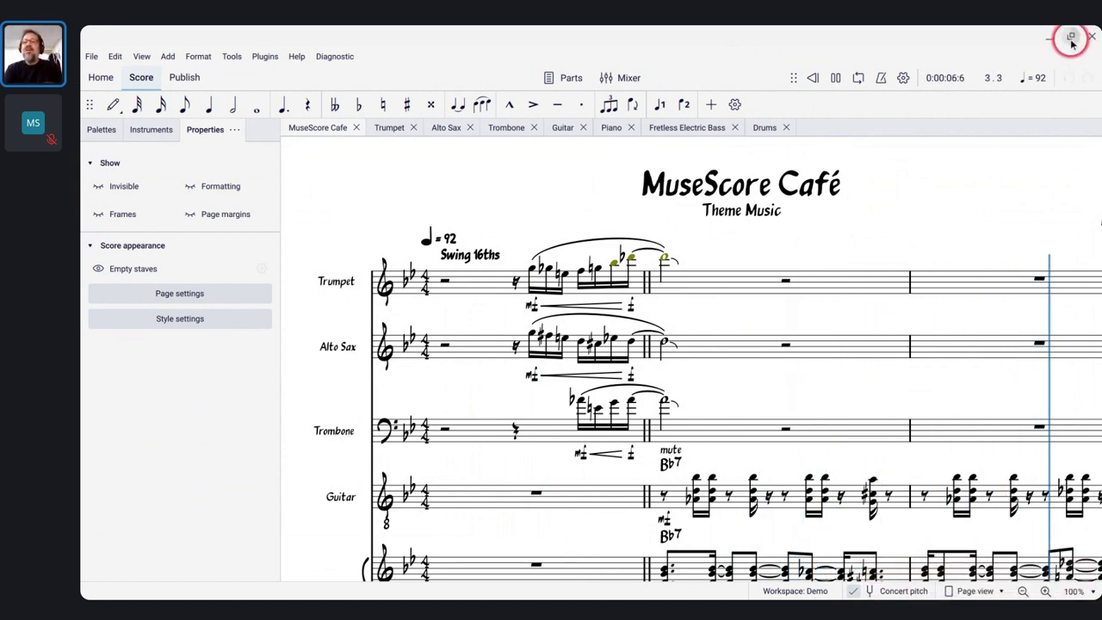
# Step: Arrange the MuseScore window beside the live event's chat, widening it until it reaches the chat's edge
pyautogui.moveTo(1073, 37)
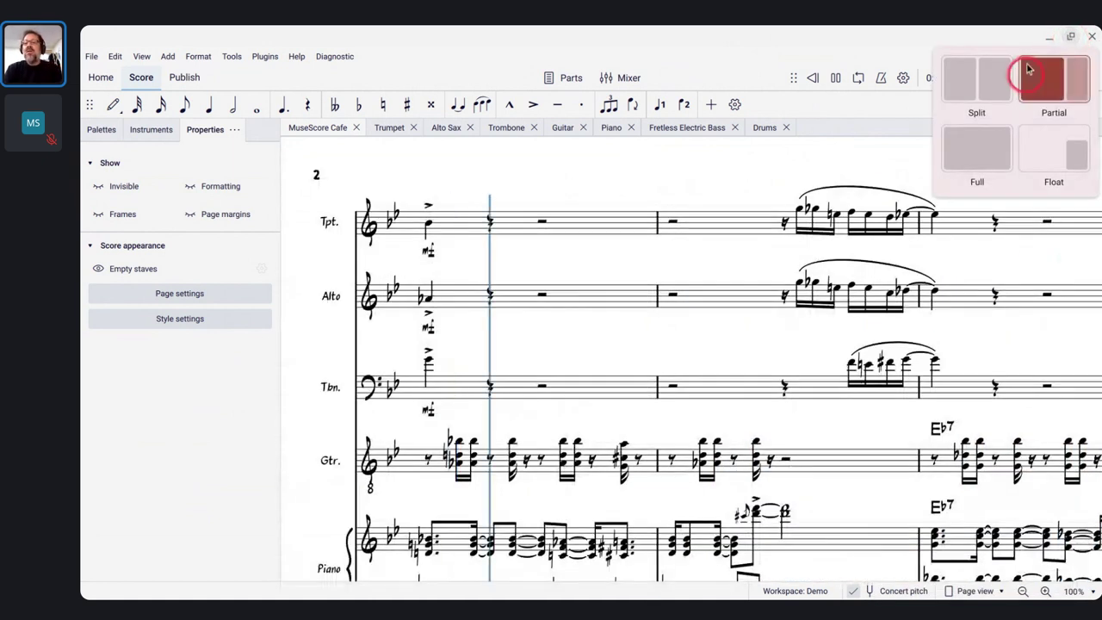
pyautogui.click(1030, 31)
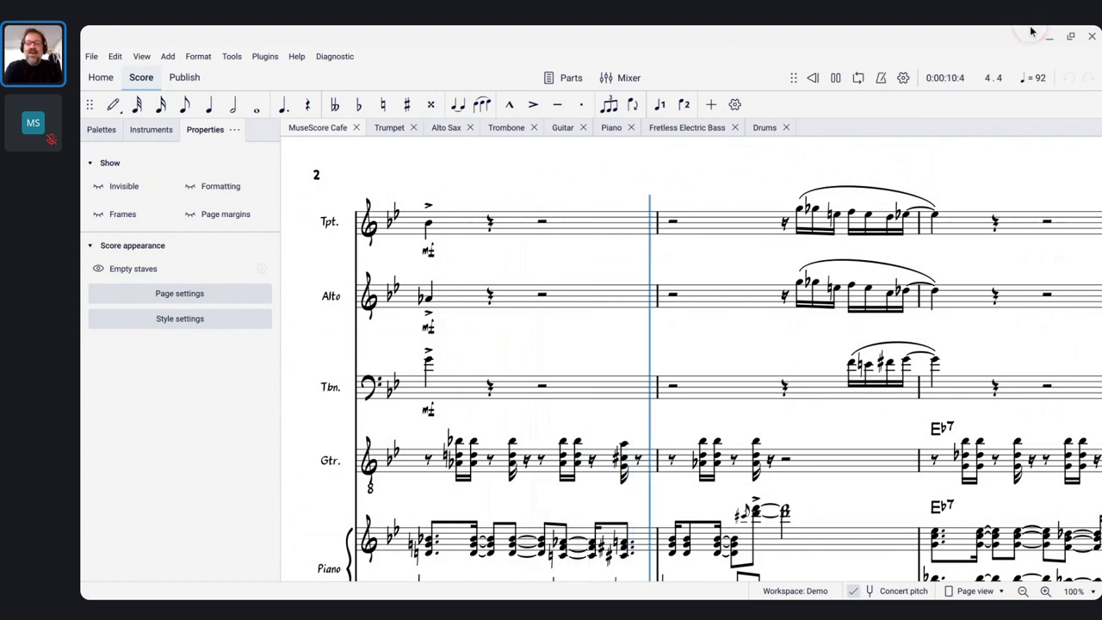
pyautogui.click(1030, 31)
pyautogui.click(808, 133)
pyautogui.click(945, 182)
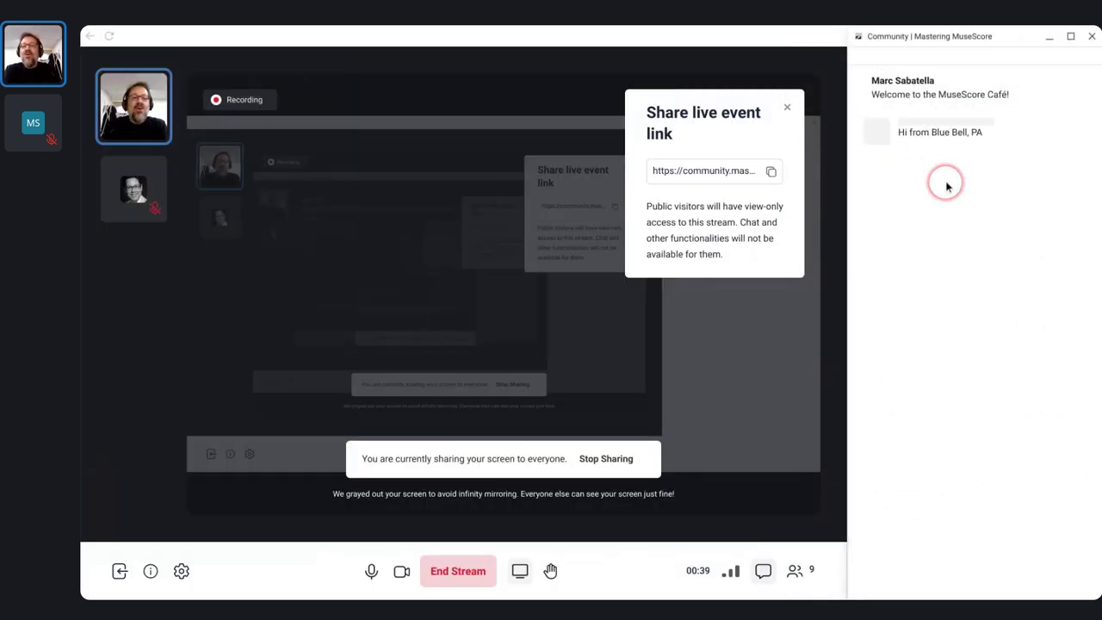
pyautogui.click(824, 204)
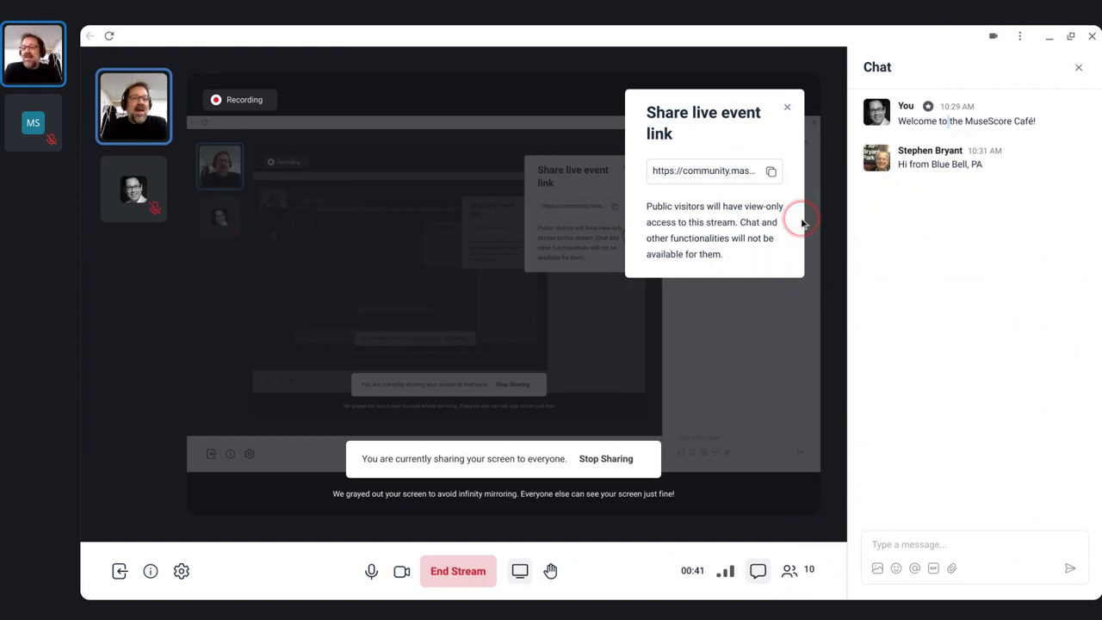
pyautogui.hotkey('alt', 'Tab')
pyautogui.hotkey('alt', 'Tab')
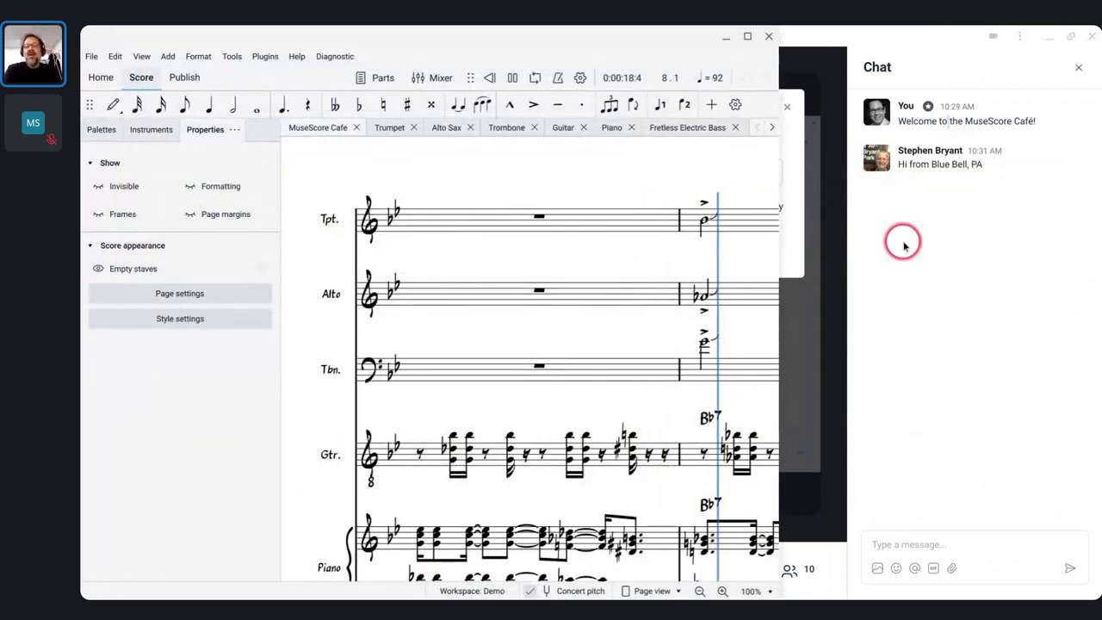
pyautogui.moveTo(780, 276); pyautogui.dragTo(848, 288)
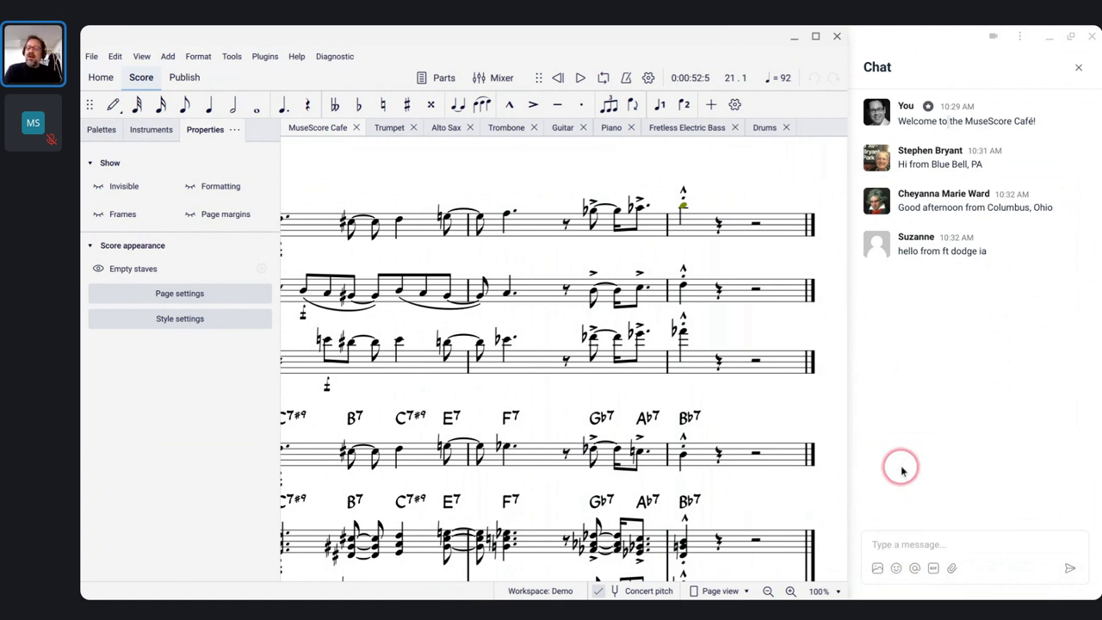
# Step: Find the red question mark emoji and send the chat message "❓ Add an emoji before your question"
pyautogui.click(895, 569)
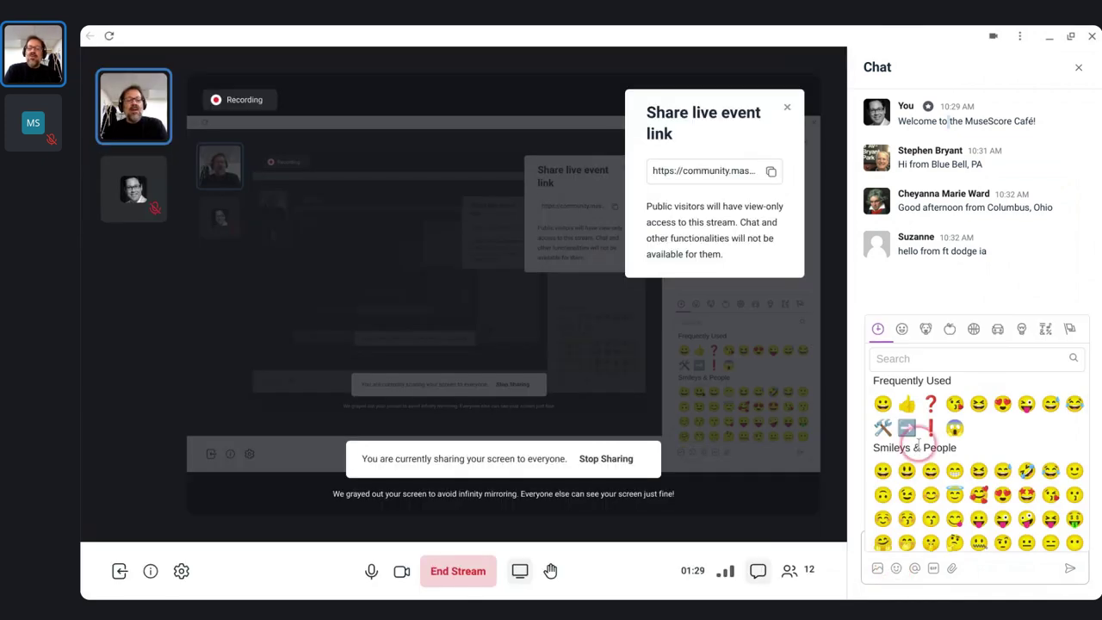
pyautogui.click(905, 362)
pyautogui.write('quest')
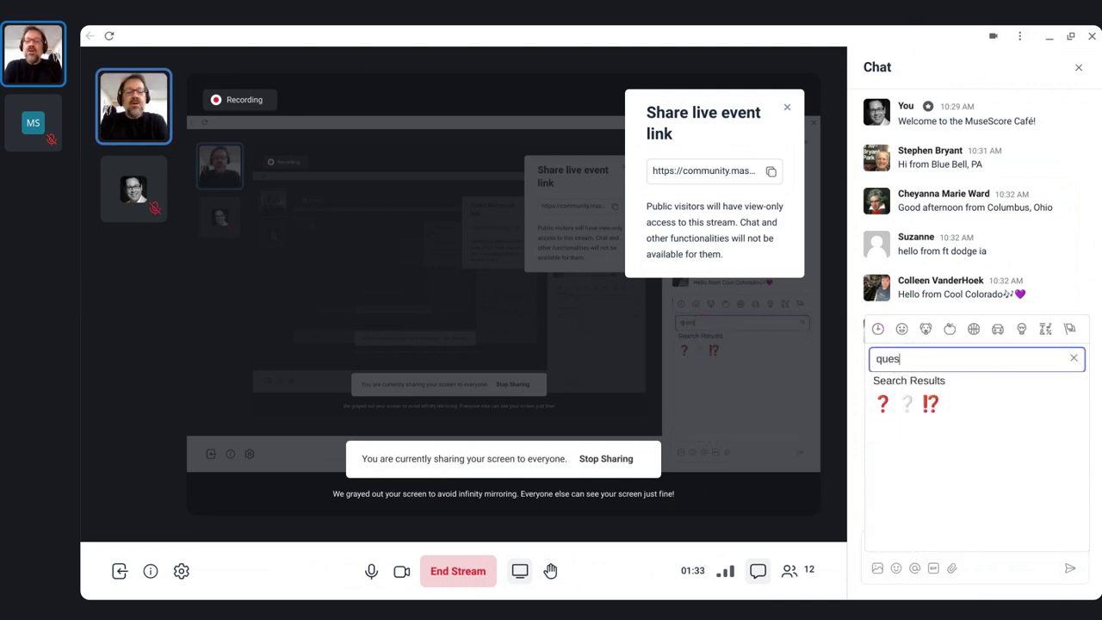
pyautogui.click(883, 405)
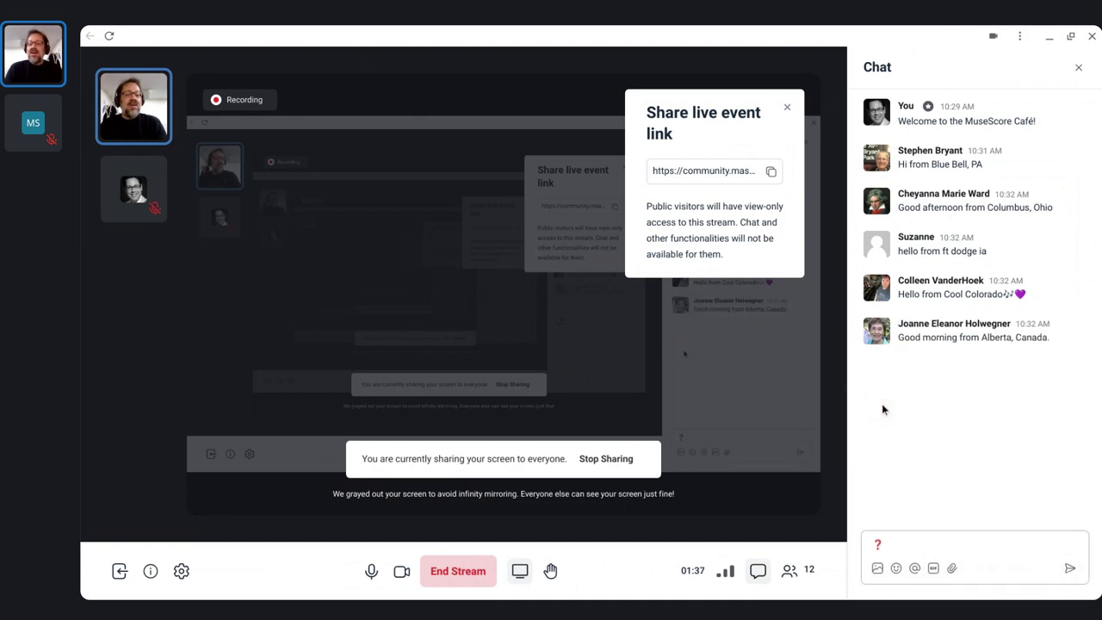
pyautogui.write('Add an emo')
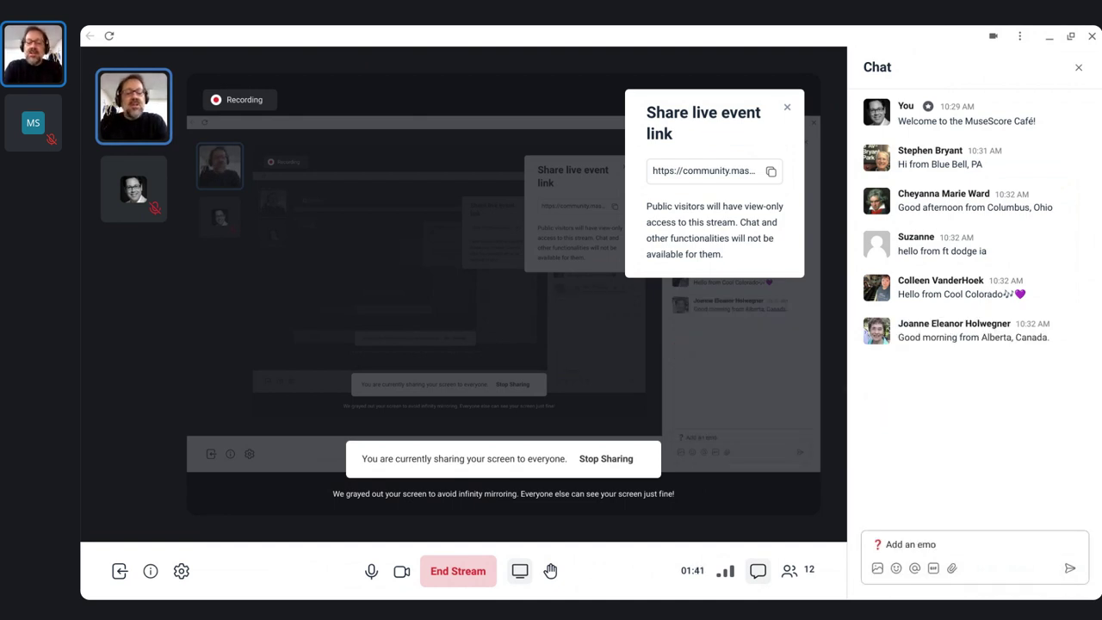
pyautogui.write('ji before your question')
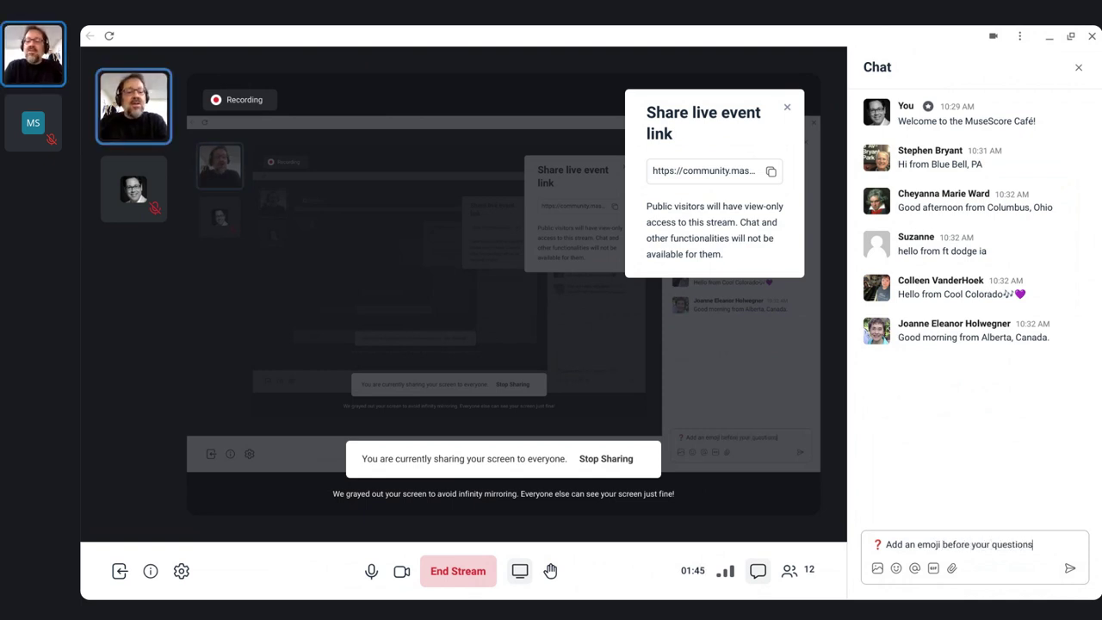
pyautogui.press('Return')
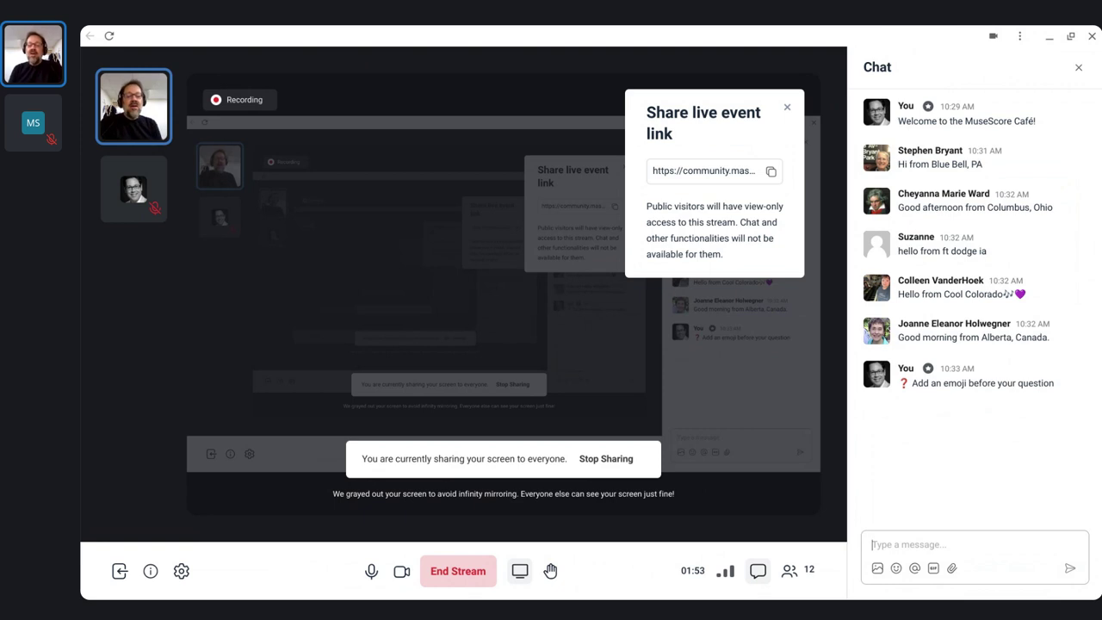
# Step: Switch back to MuseScore and create a new score from the General category's Grand Staff template
pyautogui.hotkey('alt', 'Tab')
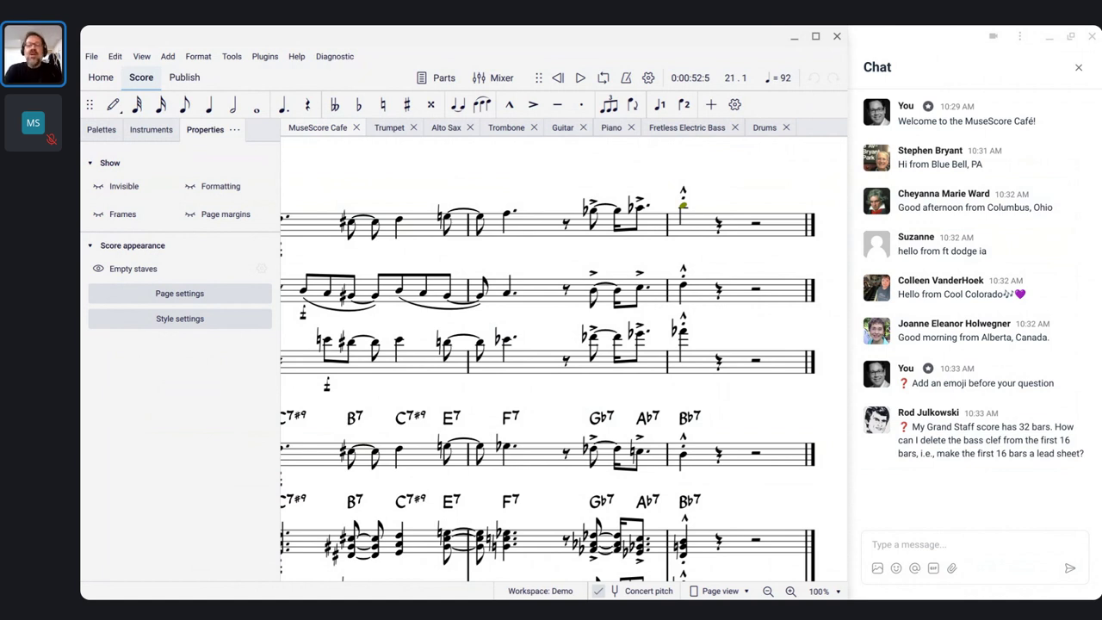
pyautogui.click(677, 153)
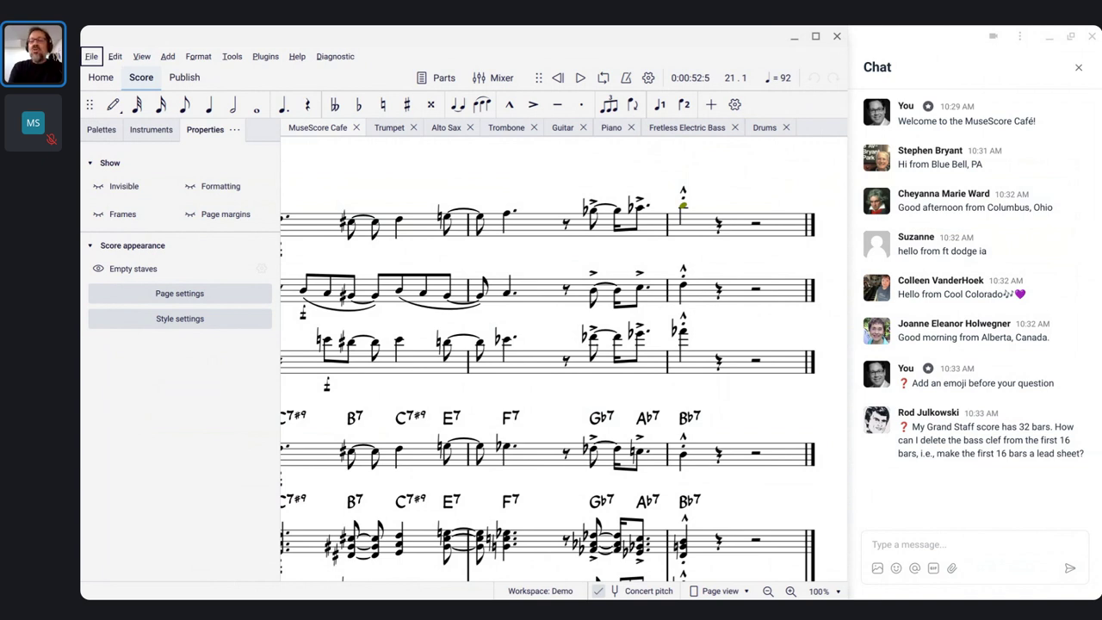
pyautogui.hotkey('ctrl', 'n')
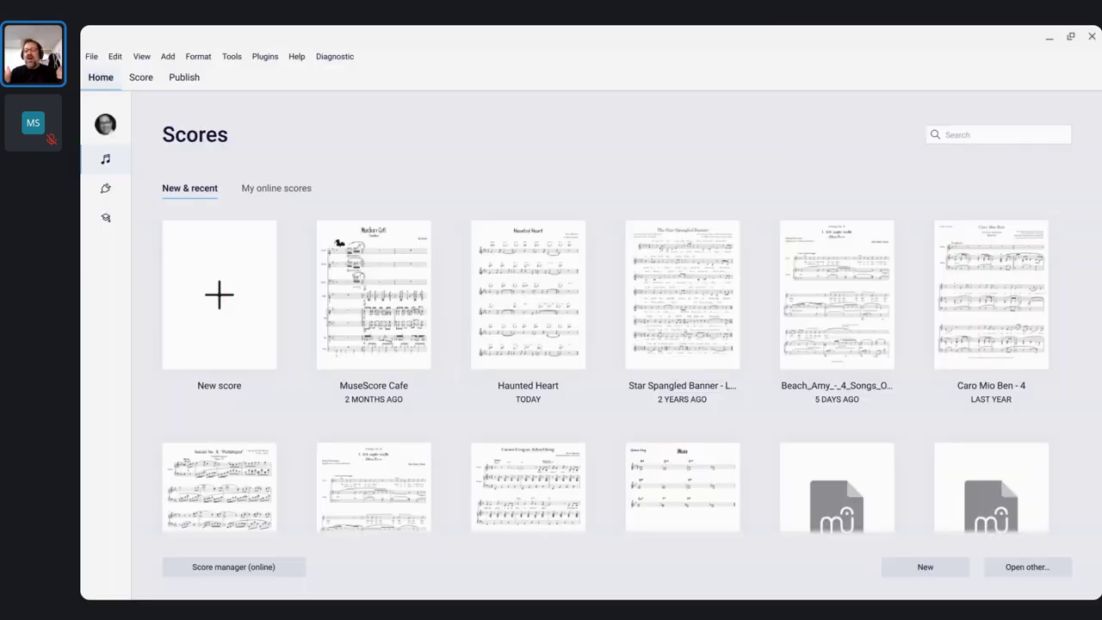
pyautogui.click(672, 151)
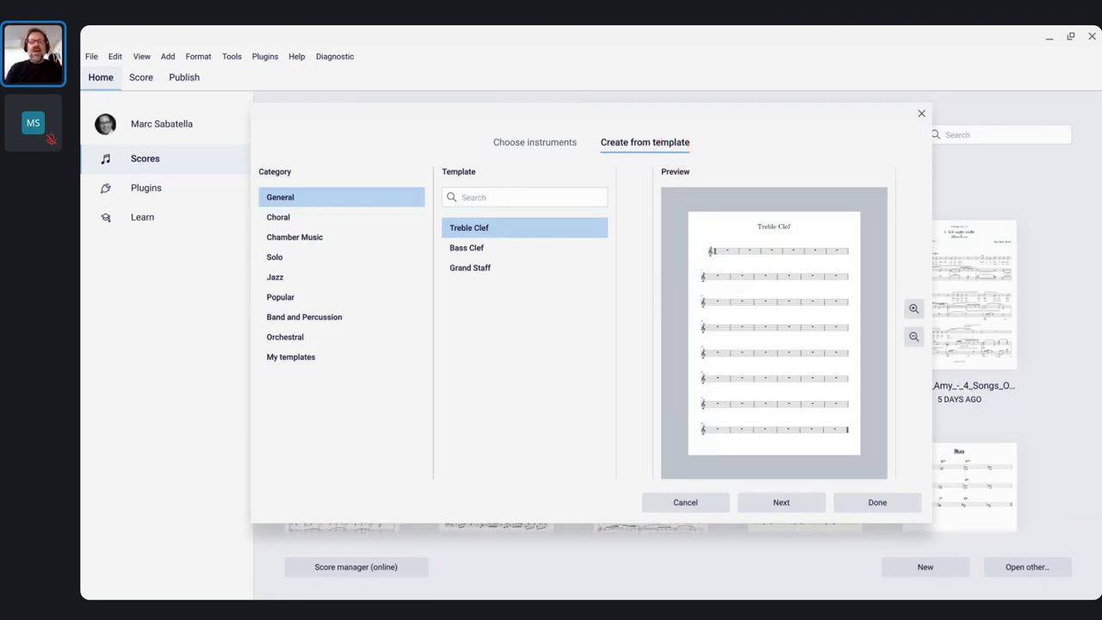
pyautogui.click(457, 273)
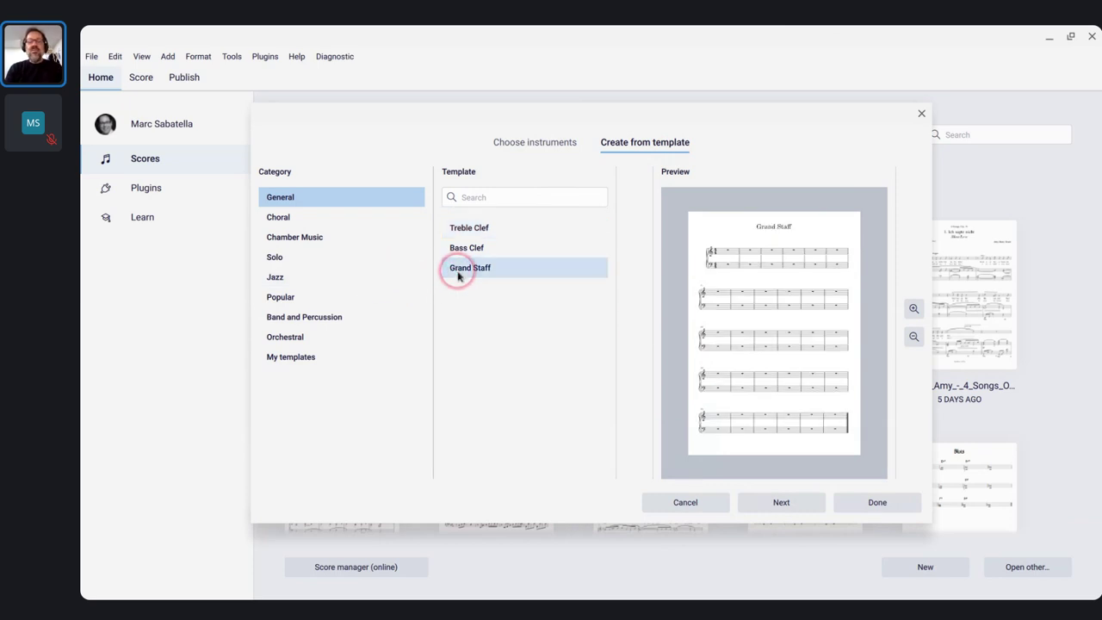
pyautogui.click(864, 504)
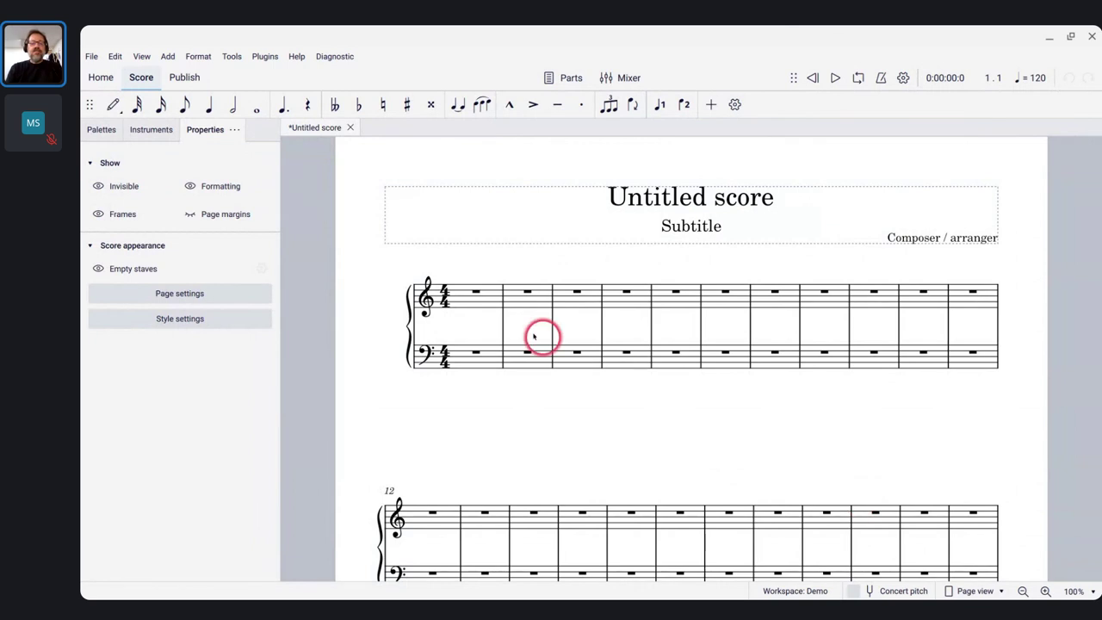
# Step: Enter four quarter-note Cs in the first measure of the treble staff
pyautogui.click(483, 309)
pyautogui.press('n')
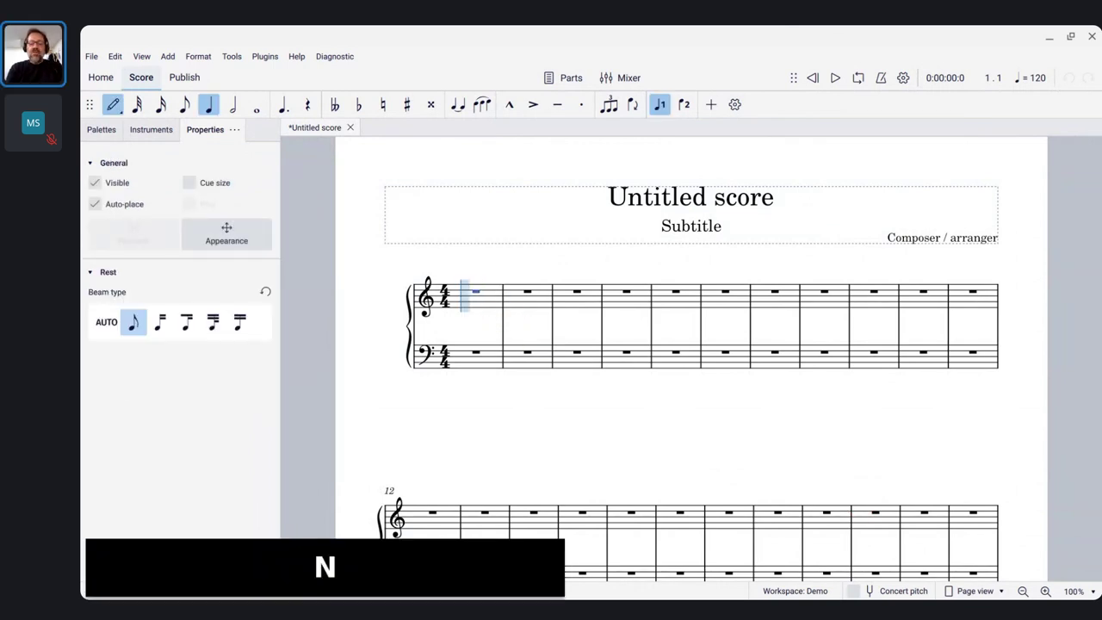
pyautogui.press('c')
pyautogui.press('c')
pyautogui.press('c')
pyautogui.press('c')
pyautogui.press('Escape')
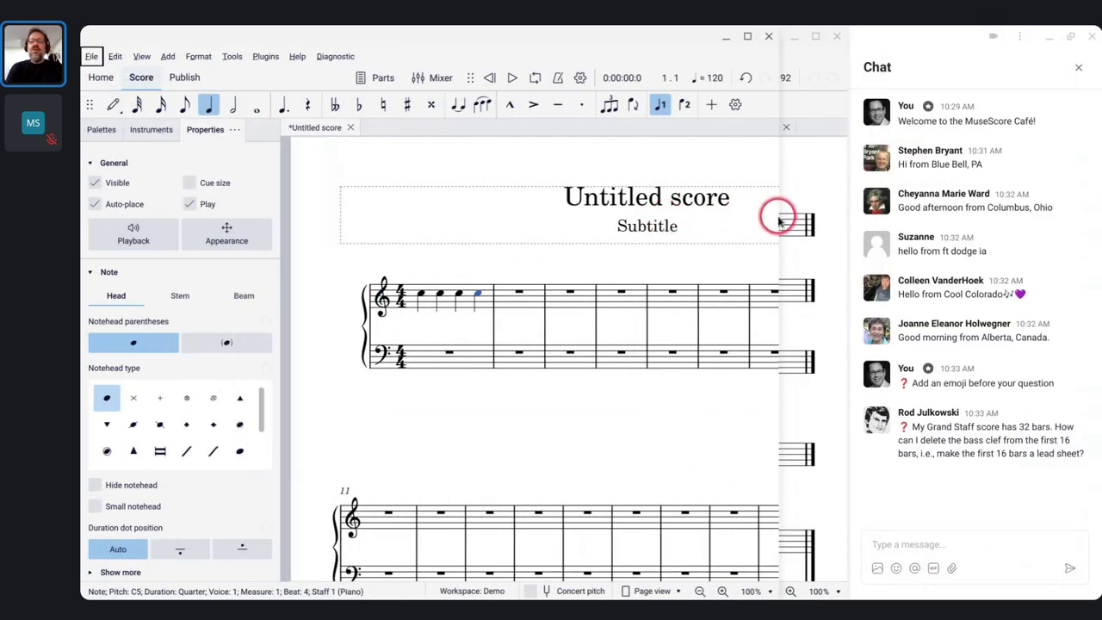
# Step: Widen the new score's window up to the chat and enter four quarter-note Cs in the bass staff's first measure
pyautogui.moveTo(782, 128); pyautogui.dragTo(850, 137)
pyautogui.click(433, 356)
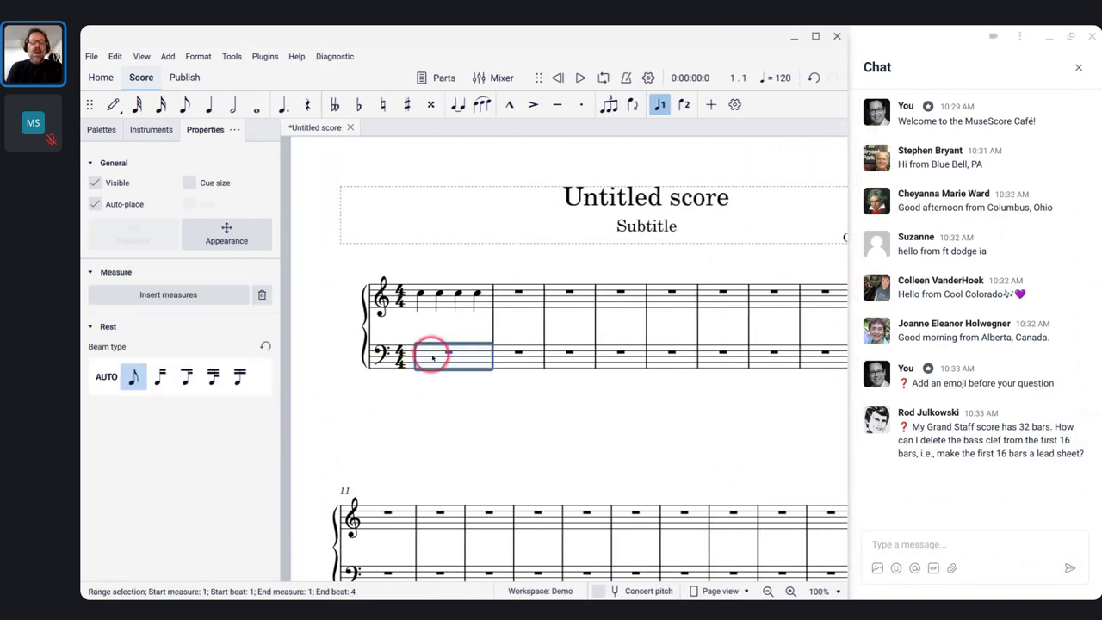
pyautogui.press('c')
pyautogui.press('c')
pyautogui.press('c')
pyautogui.press('c')
pyautogui.press('Escape')
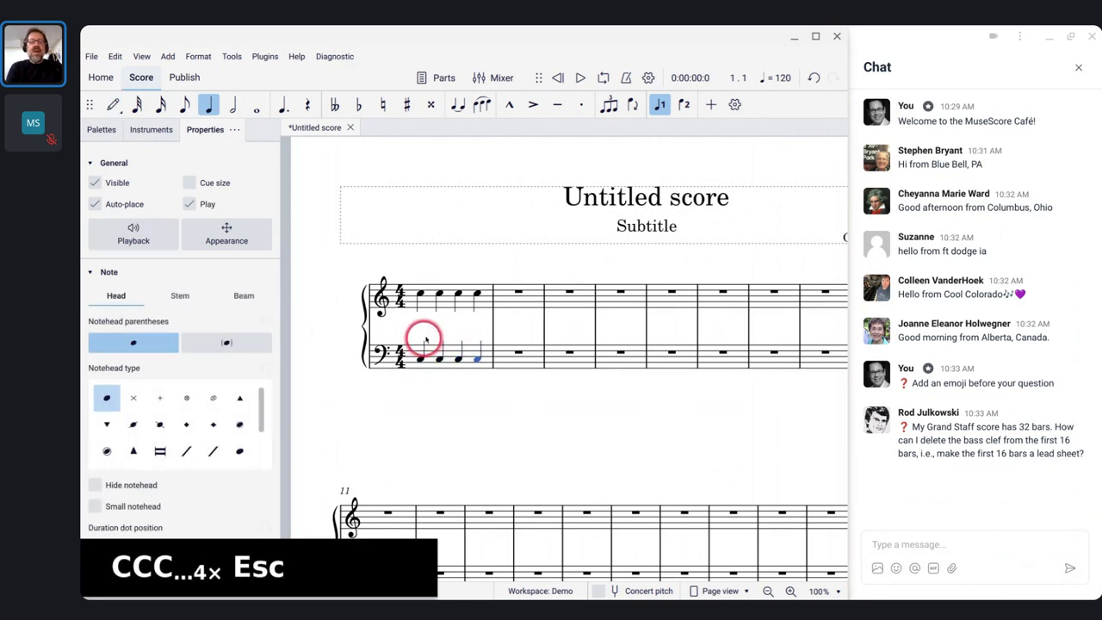
# Step: Repeat the first measure of both staves 15 times to fill the score through measure 16
pyautogui.click(424, 303)
pyautogui.keyDown('shift'); pyautogui.click(432, 356); pyautogui.keyUp('shift')
pyautogui.press('r')
pyautogui.press('r')
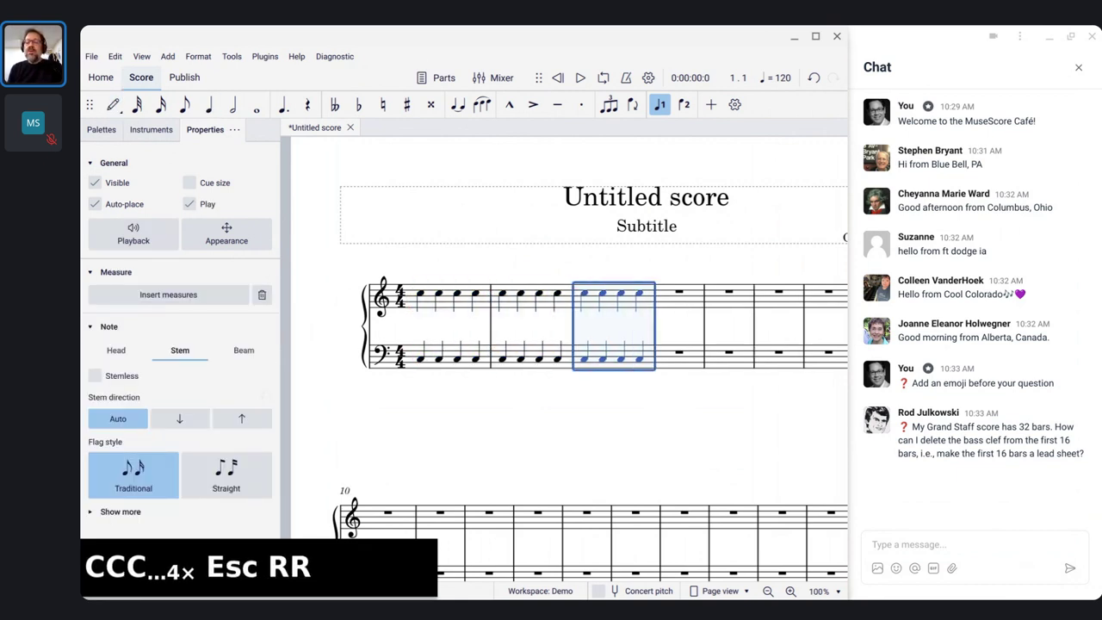
pyautogui.press('r')
pyautogui.press('r')
pyautogui.press('r')
pyautogui.press('r')
pyautogui.press('r')
pyautogui.press('r')
pyautogui.press('r')
pyautogui.press('r')
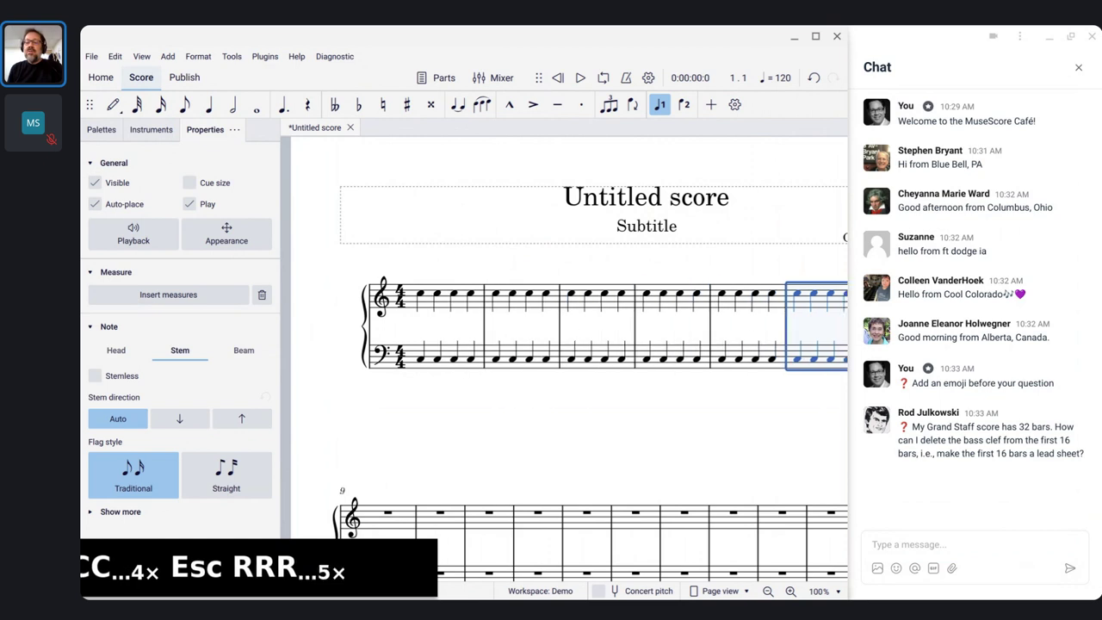
pyautogui.press('r')
pyautogui.press('r')
pyautogui.press('r')
pyautogui.press('r')
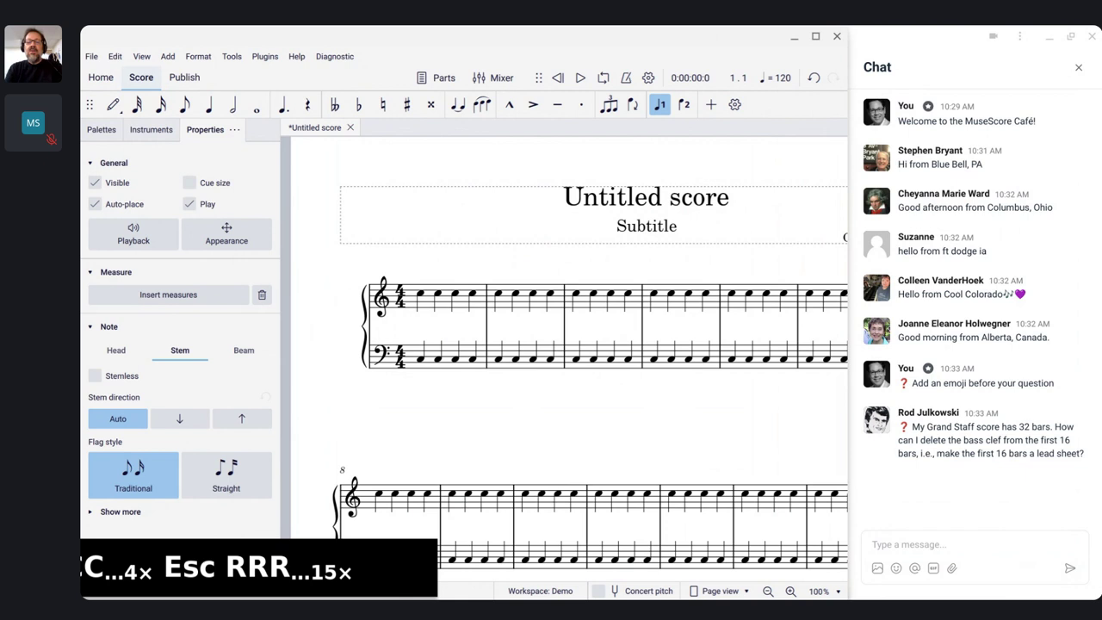
pyautogui.press('Escape')
# Step: Clear the notes from the bass staff in measures 1 to 7, the whole first system
pyautogui.scroll(-3, 354, 244)
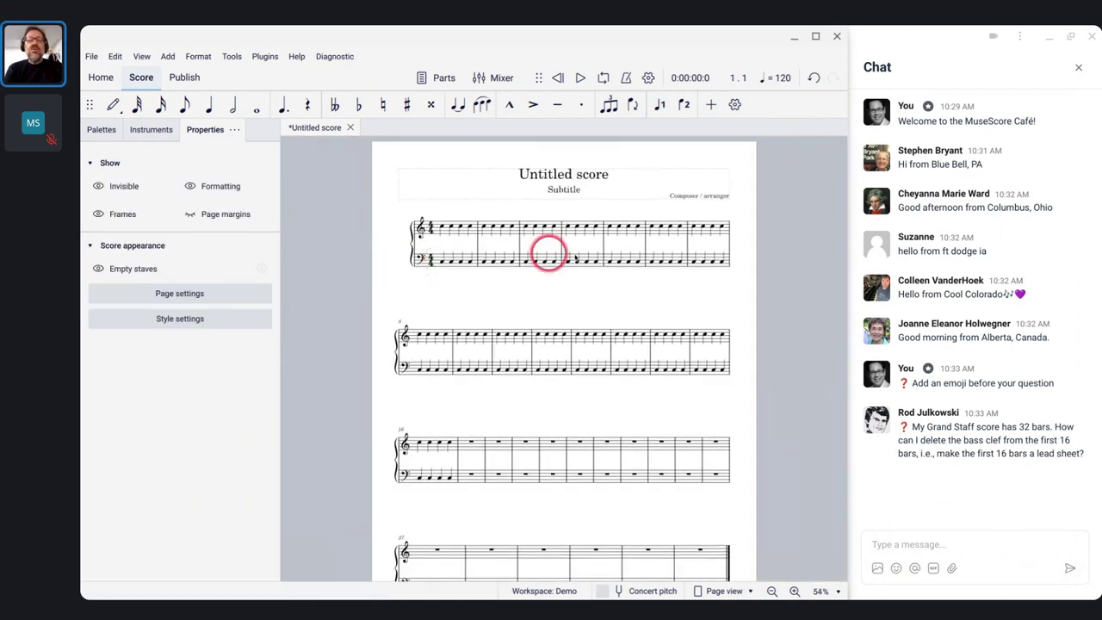
pyautogui.click(443, 261)
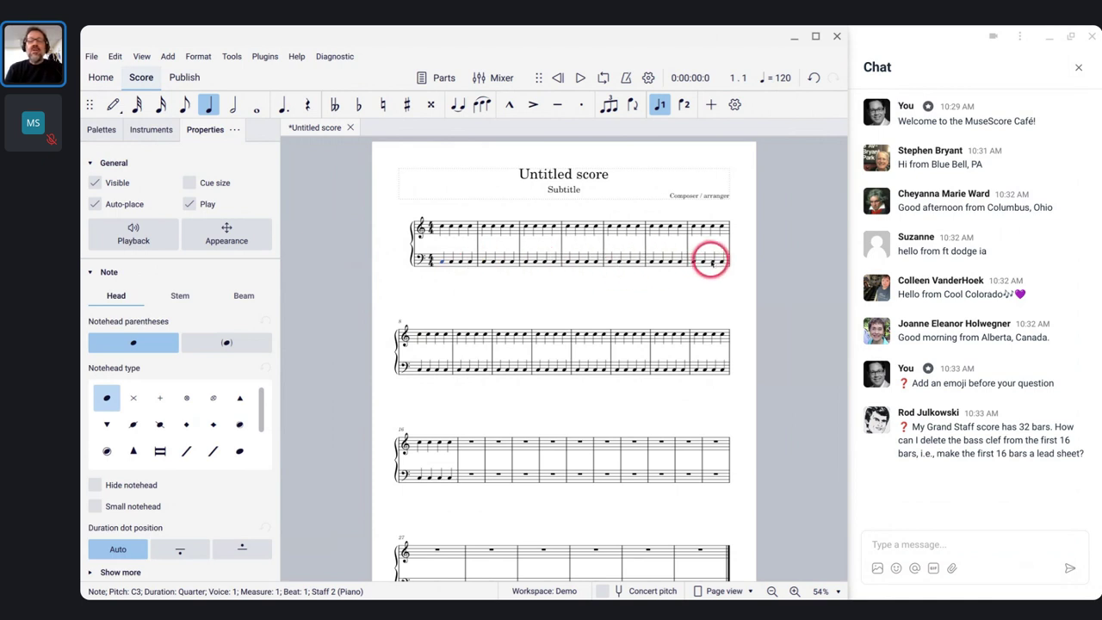
pyautogui.keyDown('shift'); pyautogui.click(707, 255); pyautogui.keyUp('shift')
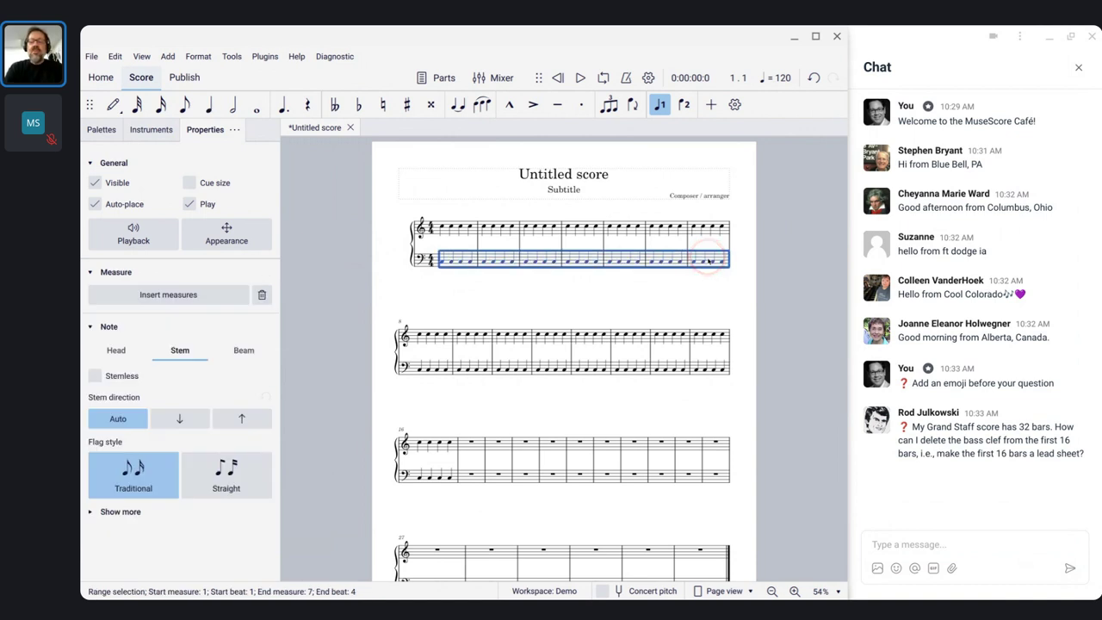
pyautogui.press('BackSpace')
# Step: Set the bass staff's Hide when empty option to Always in its staff properties and apply the change
pyautogui.scroll(3, 564, 357)
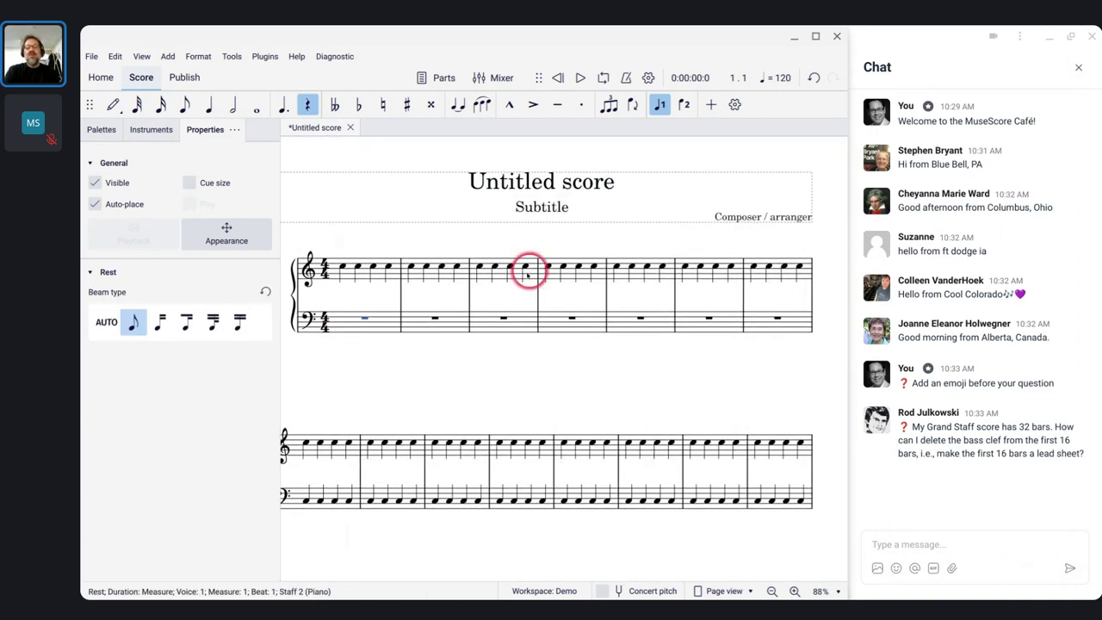
pyautogui.scroll(1, 546, 382)
pyautogui.scroll(-1, 543, 377)
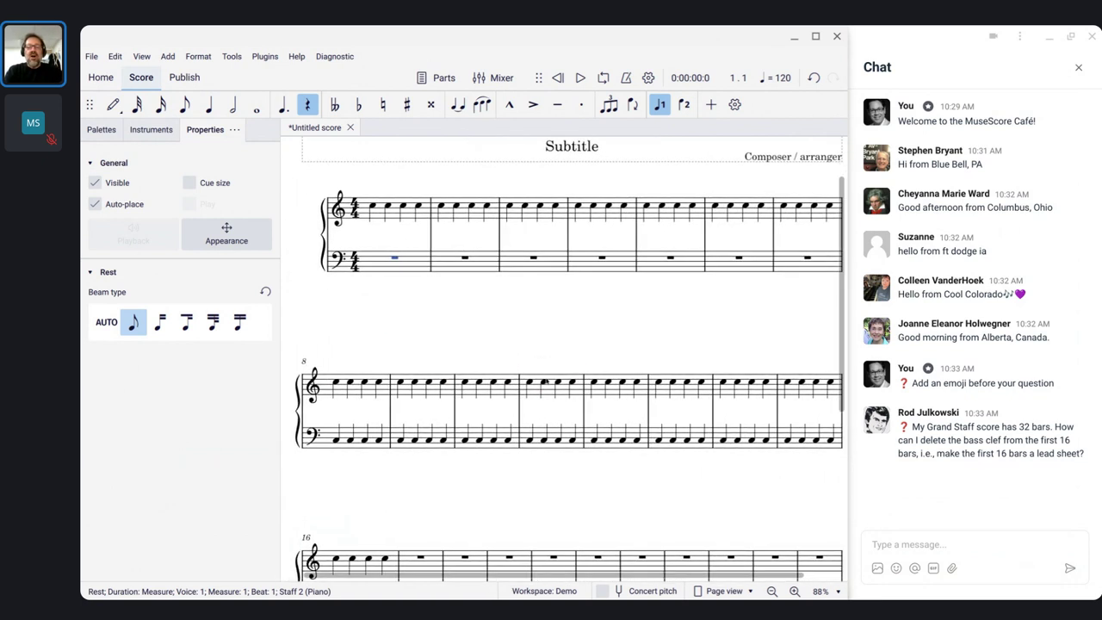
pyautogui.scroll(1, 543, 376)
pyautogui.hscroll(-1, 560, 358)
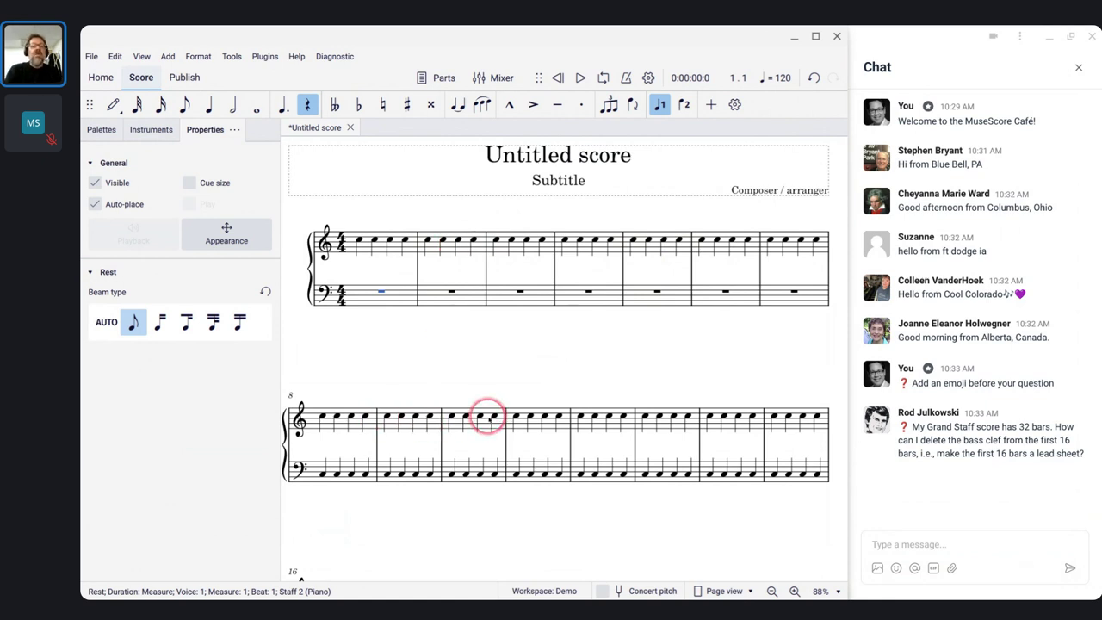
pyautogui.rightClick(365, 295)
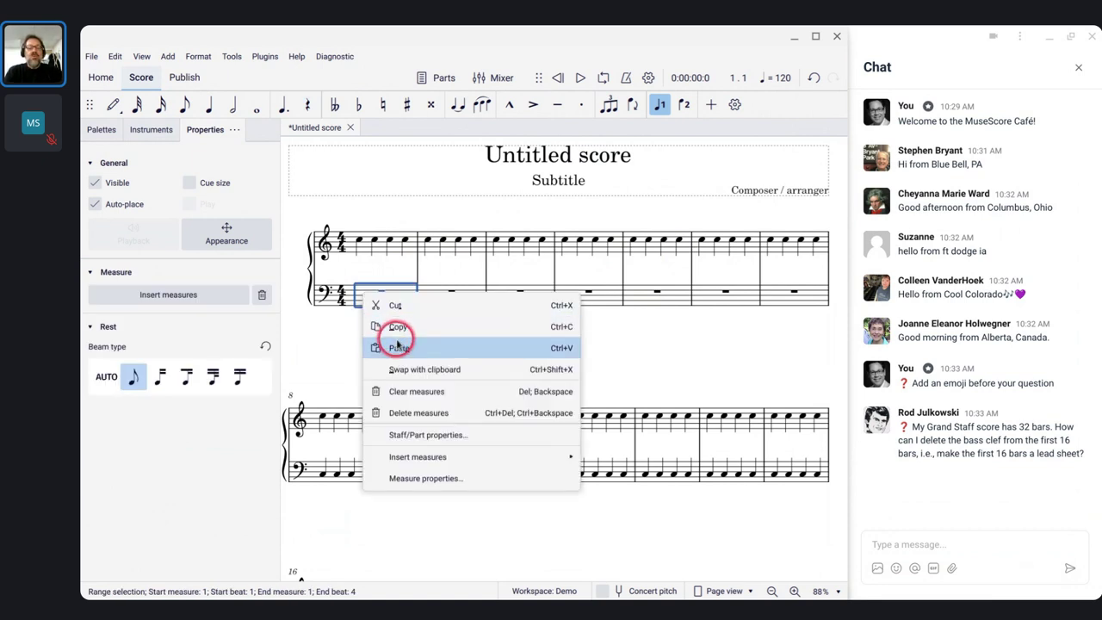
pyautogui.click(411, 436)
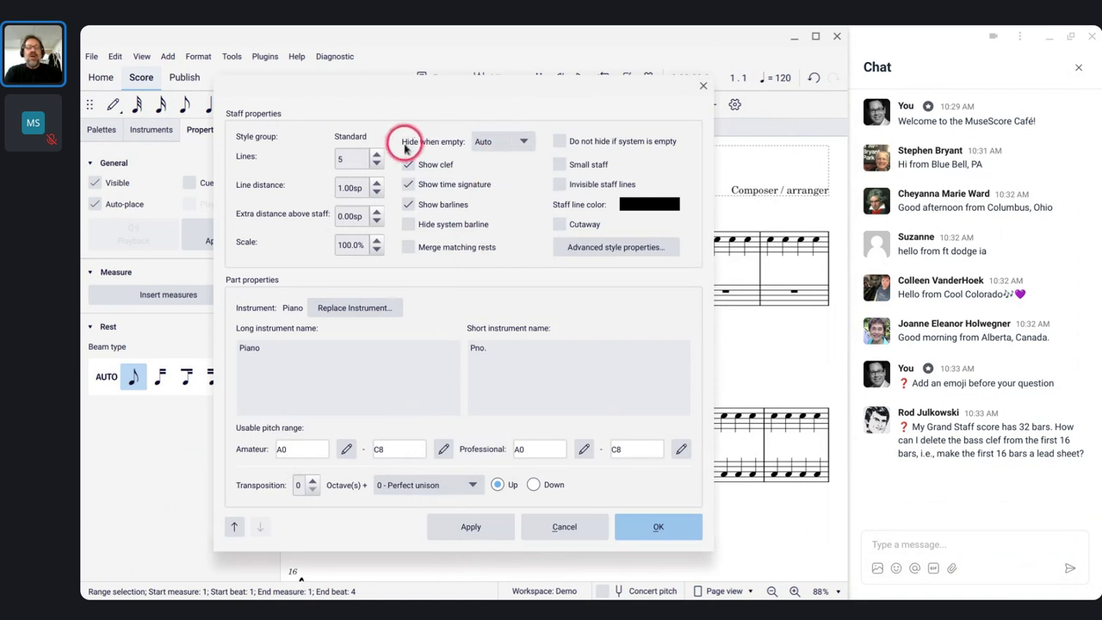
pyautogui.click(479, 146)
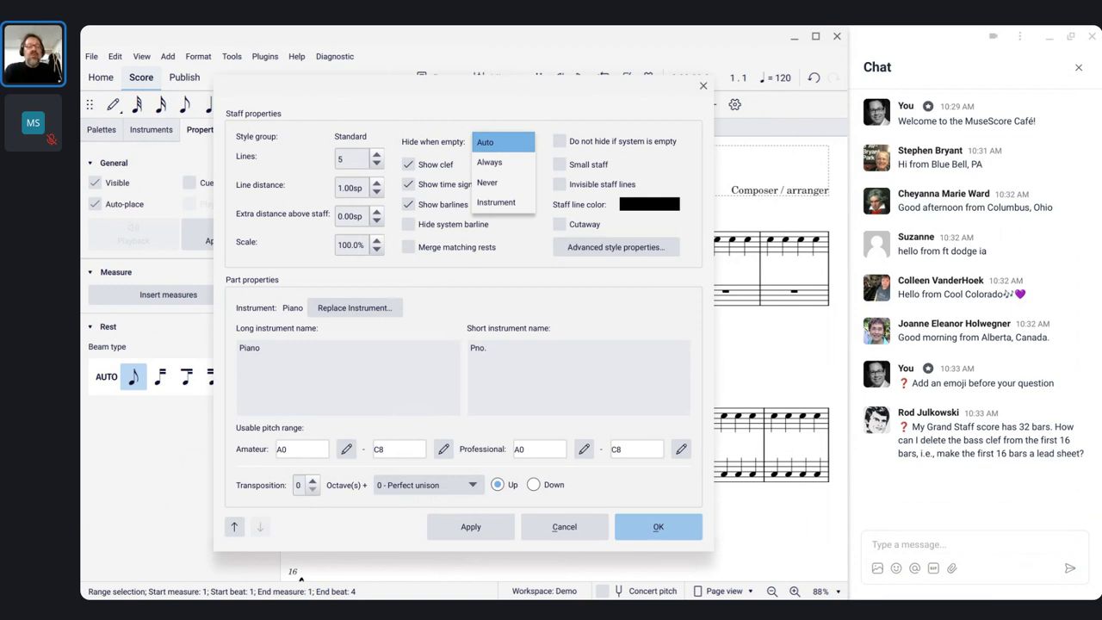
pyautogui.click(483, 162)
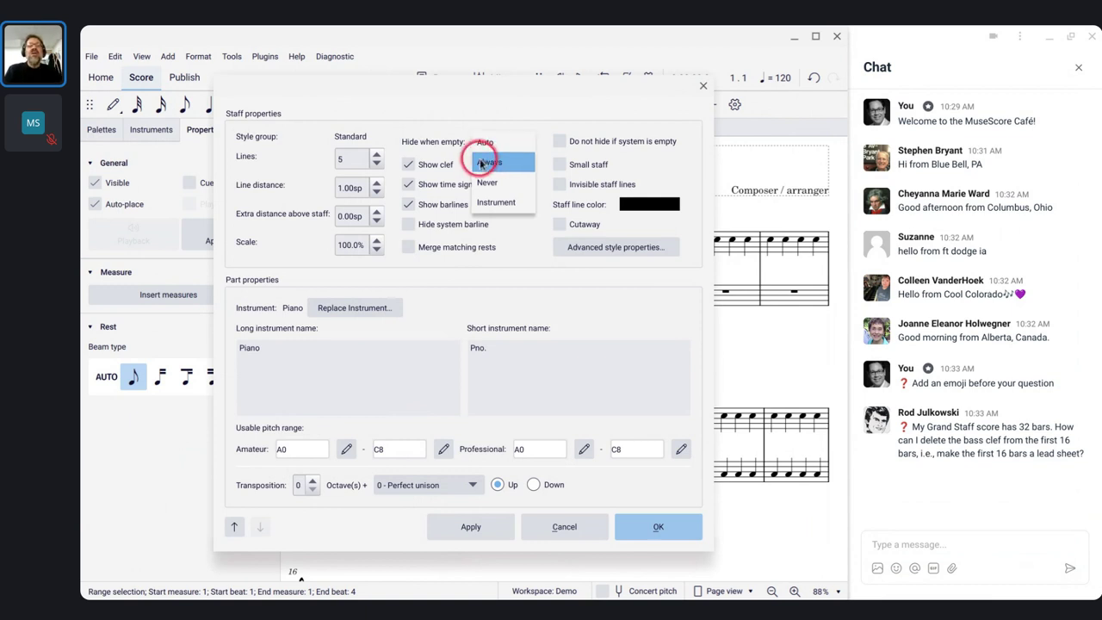
pyautogui.click(493, 131)
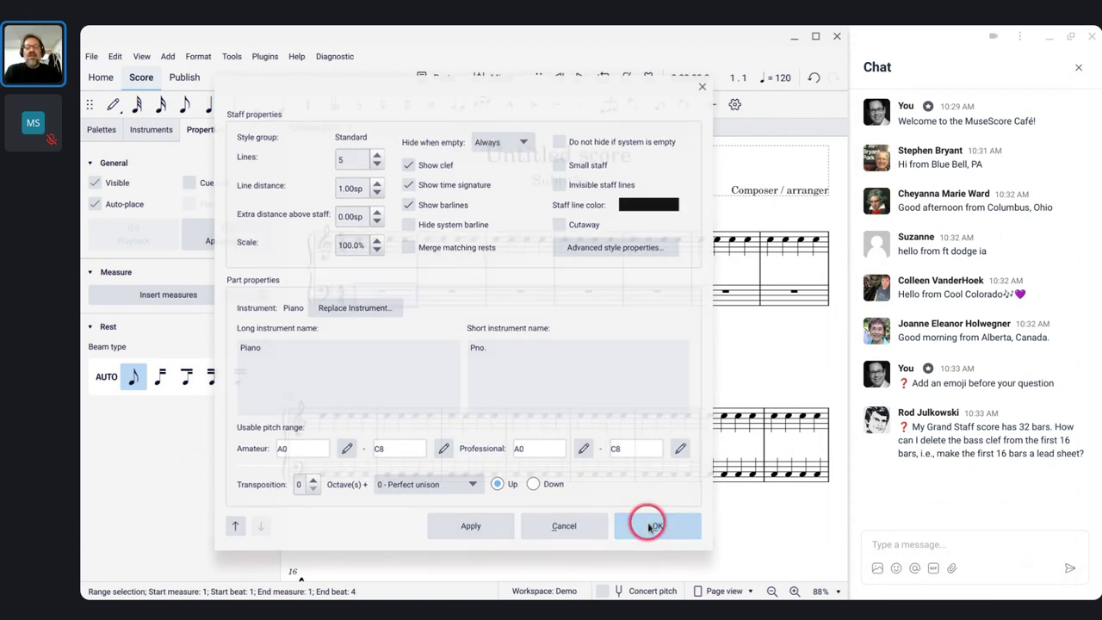
pyautogui.click(655, 527)
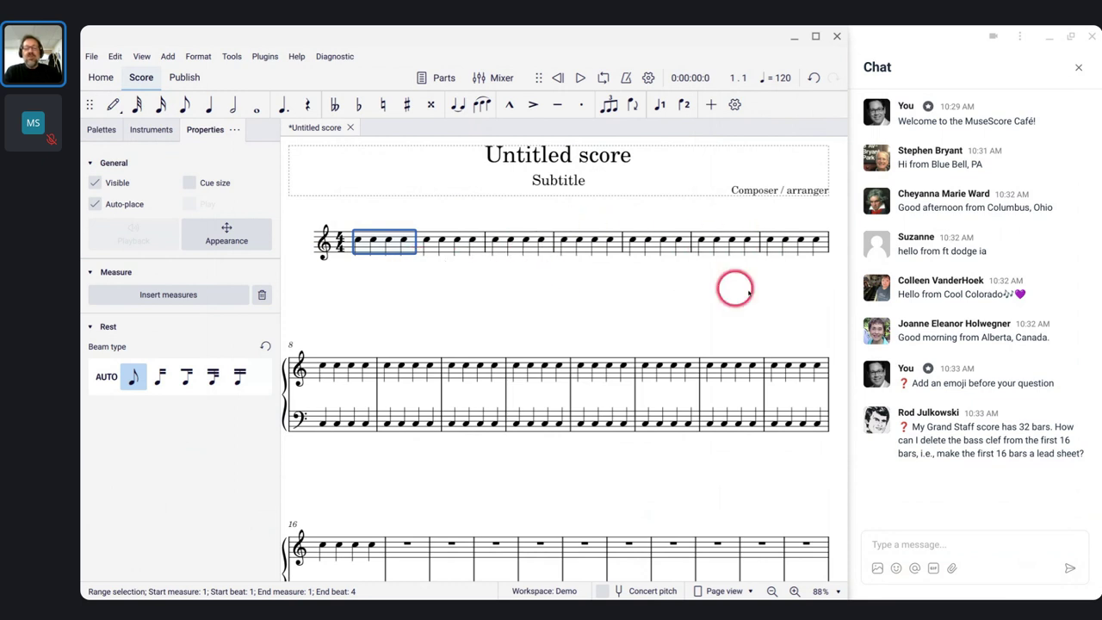
# Step: Examine the remaining systems of the score through the final one at measure 27 for hidden bass staves
pyautogui.scroll(-5, 746, 290)
pyautogui.scroll(2, 748, 294)
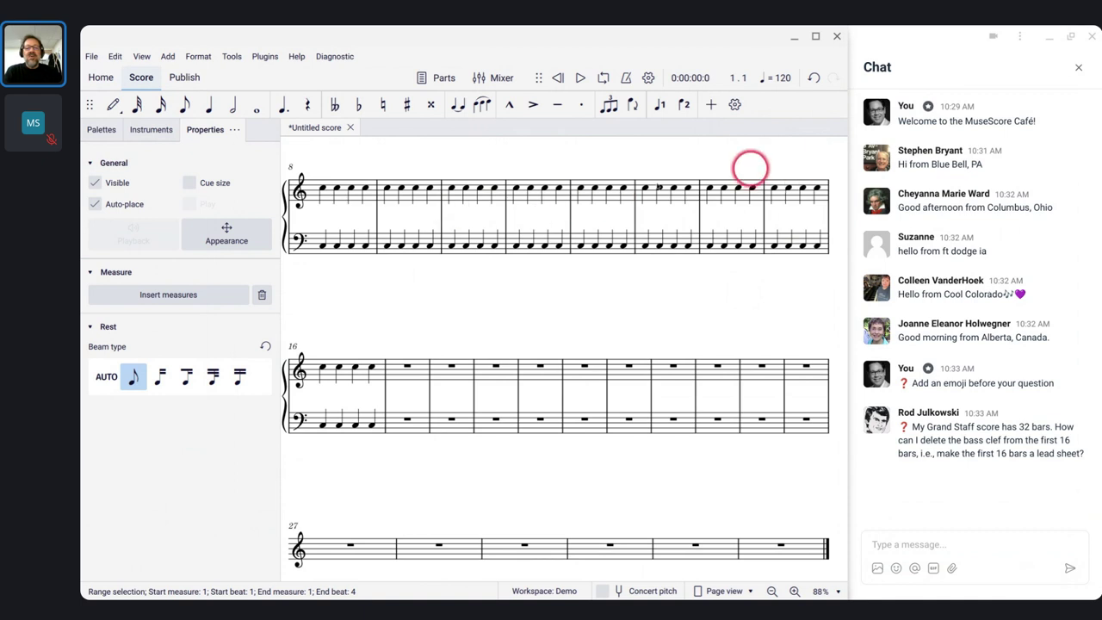
pyautogui.scroll(-2, 559, 242)
pyautogui.scroll(-1, 559, 242)
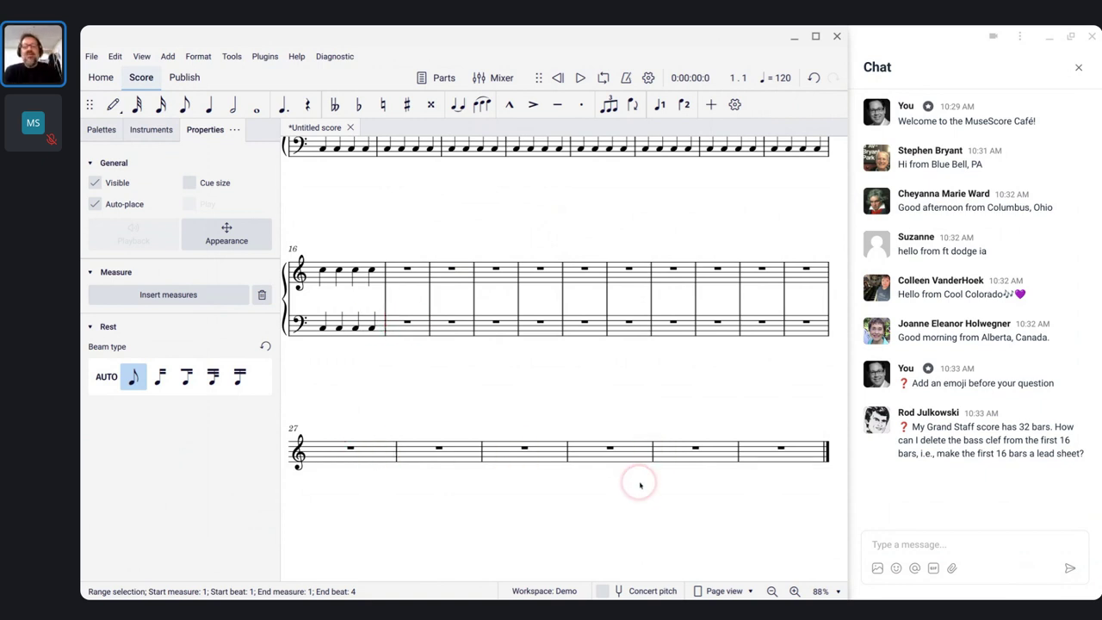
pyautogui.keyDown('ctrl'); pyautogui.scroll(2, 640, 485); pyautogui.keyUp('ctrl')
pyautogui.hscroll(-5, 426, 280)
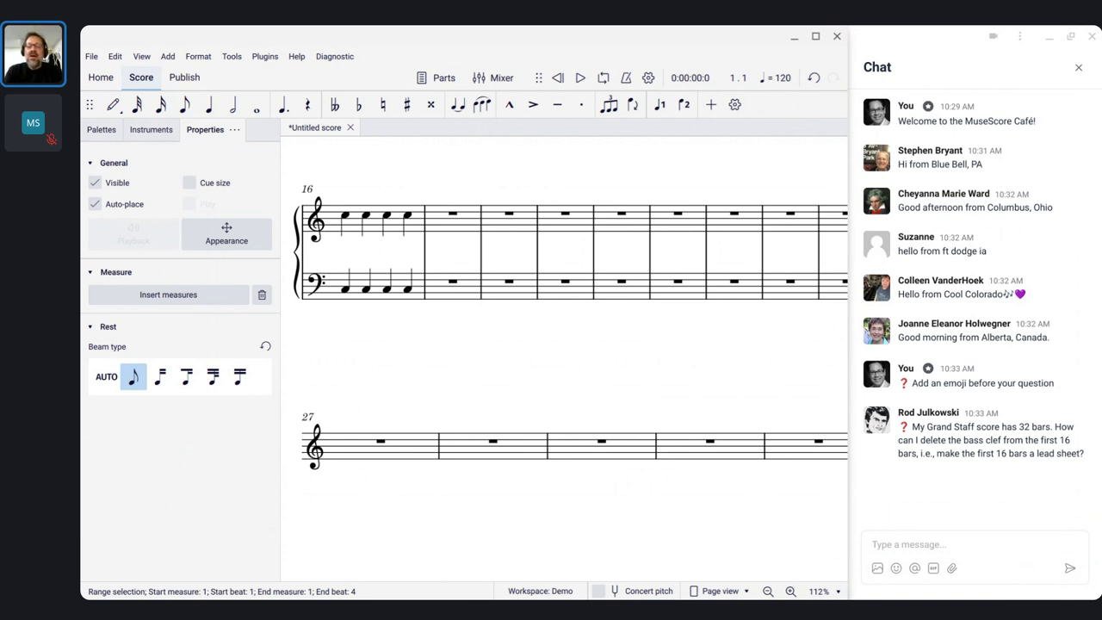
# Step: Switch to the browser and read the community post "Playing Individual Piano Hands"
pyautogui.hotkey('alt', 'Tab')
pyautogui.hotkey('alt', 'Tab')
pyautogui.hotkey('alt', 'Tab')
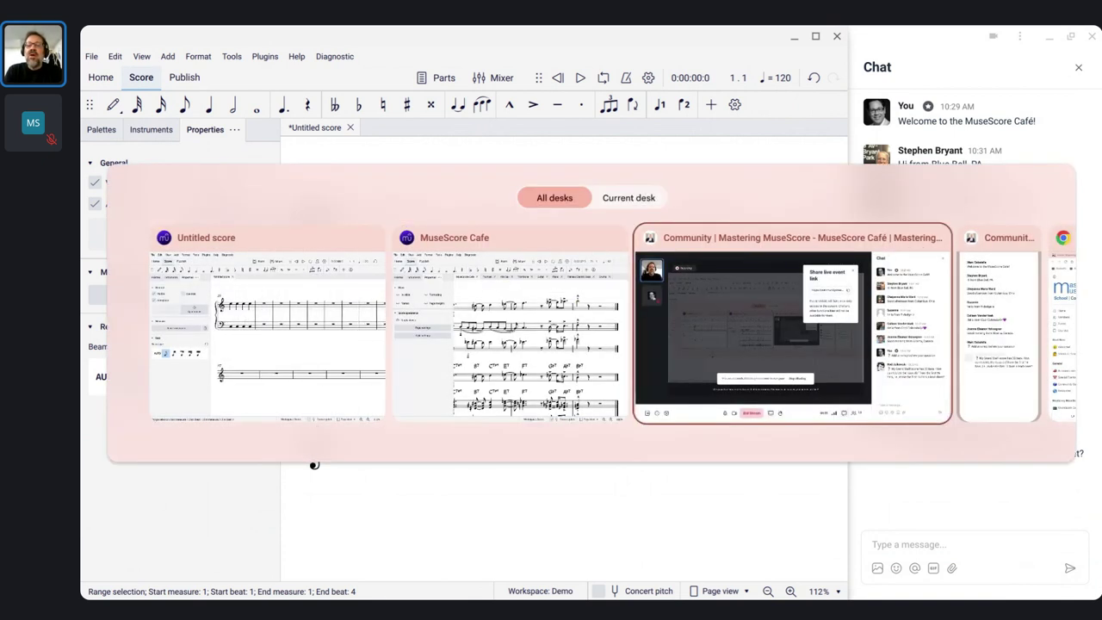
pyautogui.hotkey('alt', 'Tab')
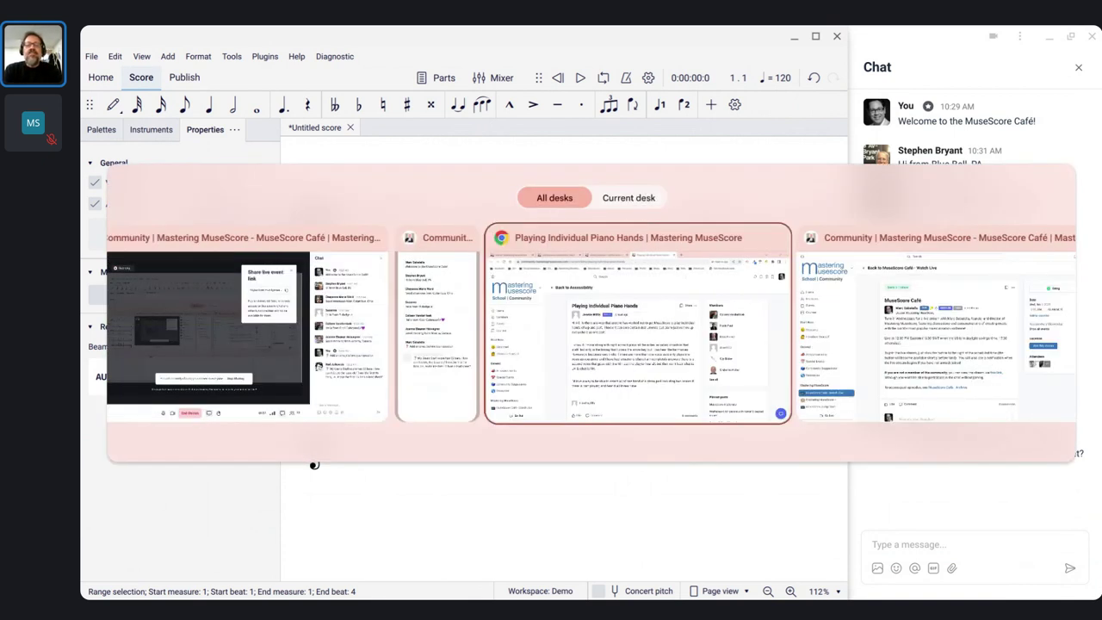
pyautogui.scroll(-1, 527, 299)
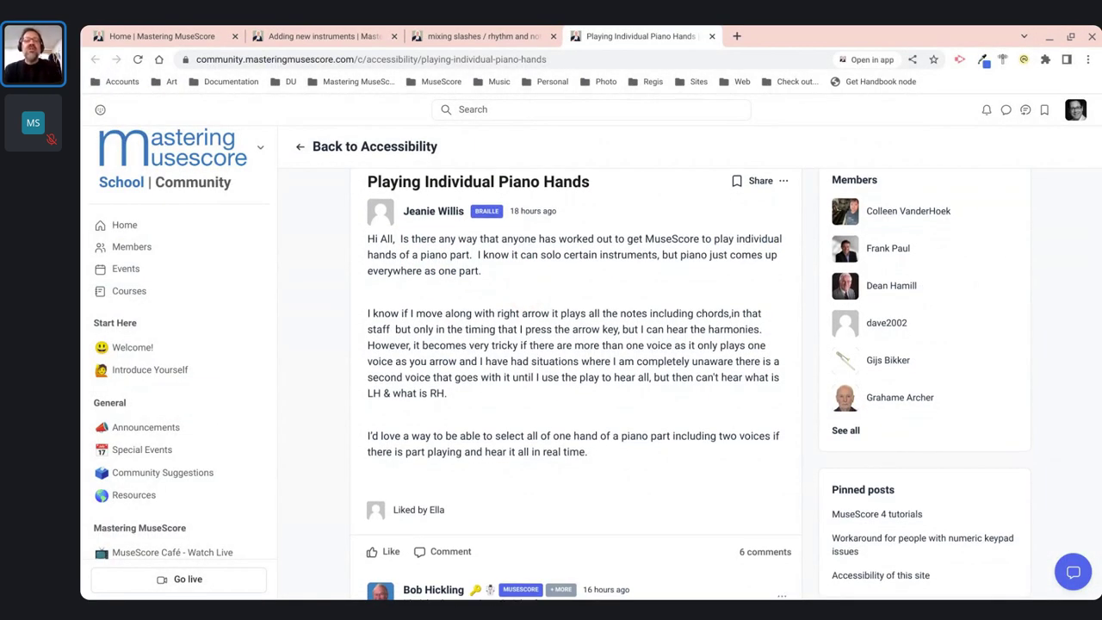
pyautogui.scroll(-2, 728, 368)
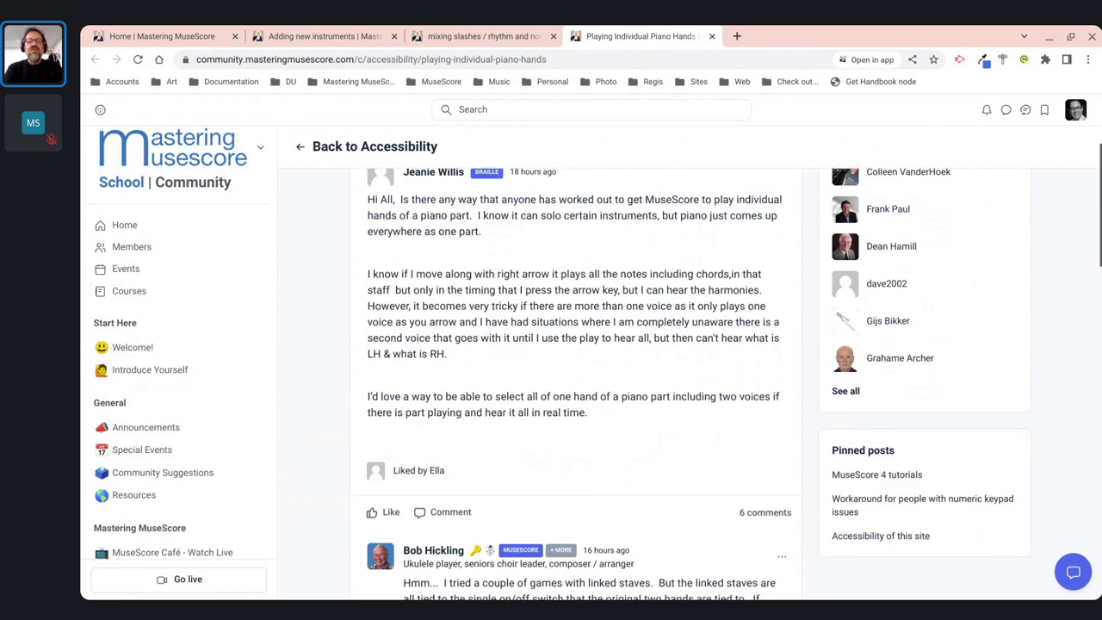
pyautogui.scroll(2, 728, 369)
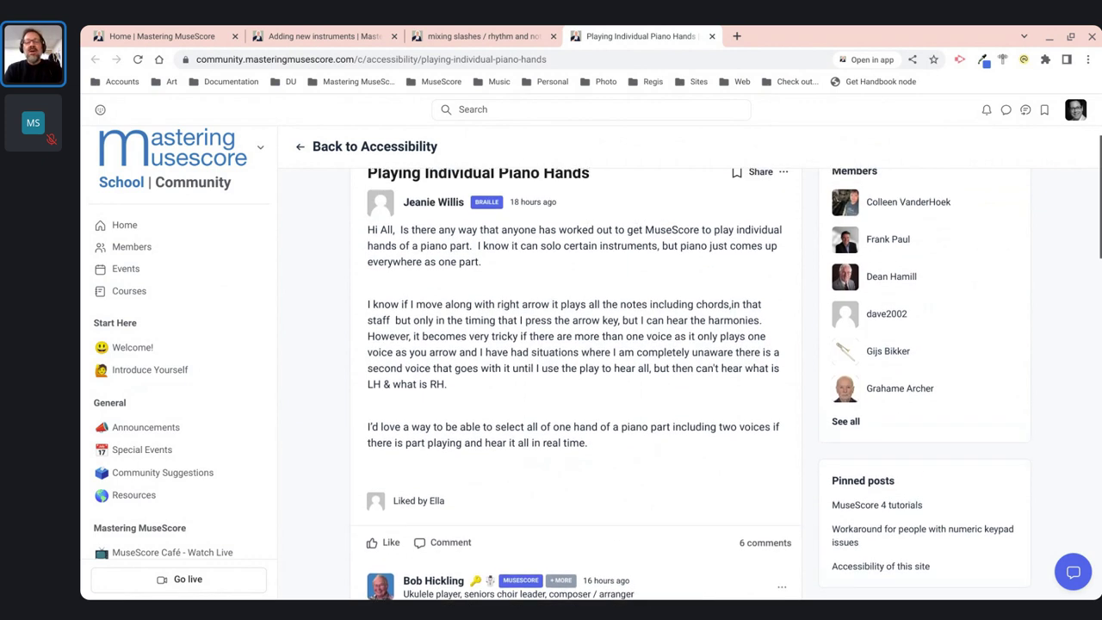
# Step: Switch back to the untitled score in MuseScore and open Reunion-40-scratch.mscz from the Scores folder
pyautogui.hotkey('alt', 'Tab')
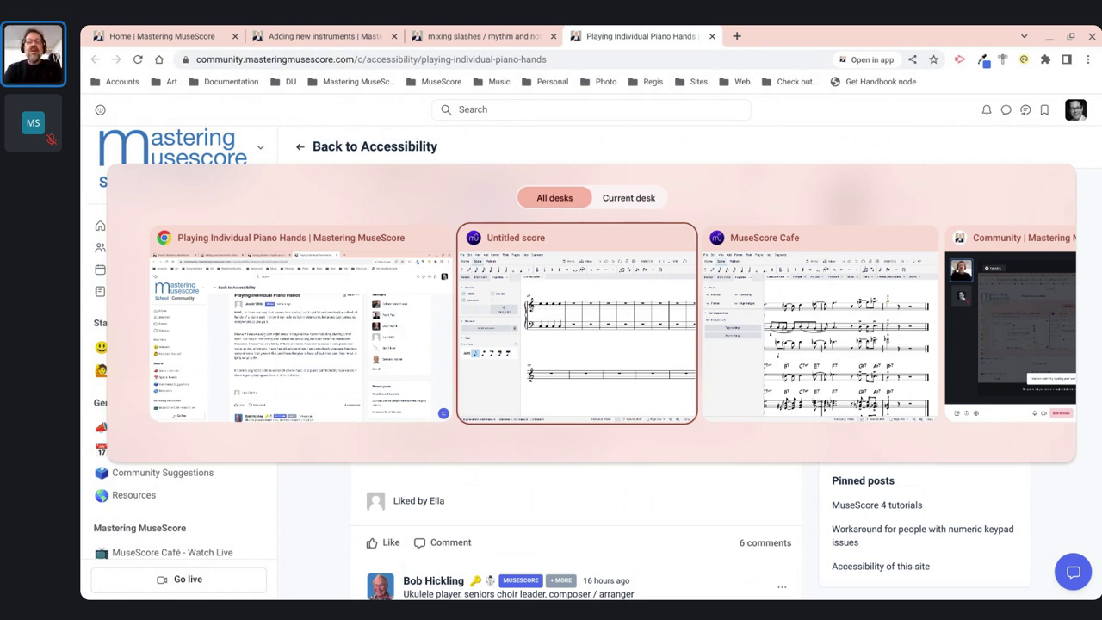
pyautogui.hotkey('ctrl', '-')
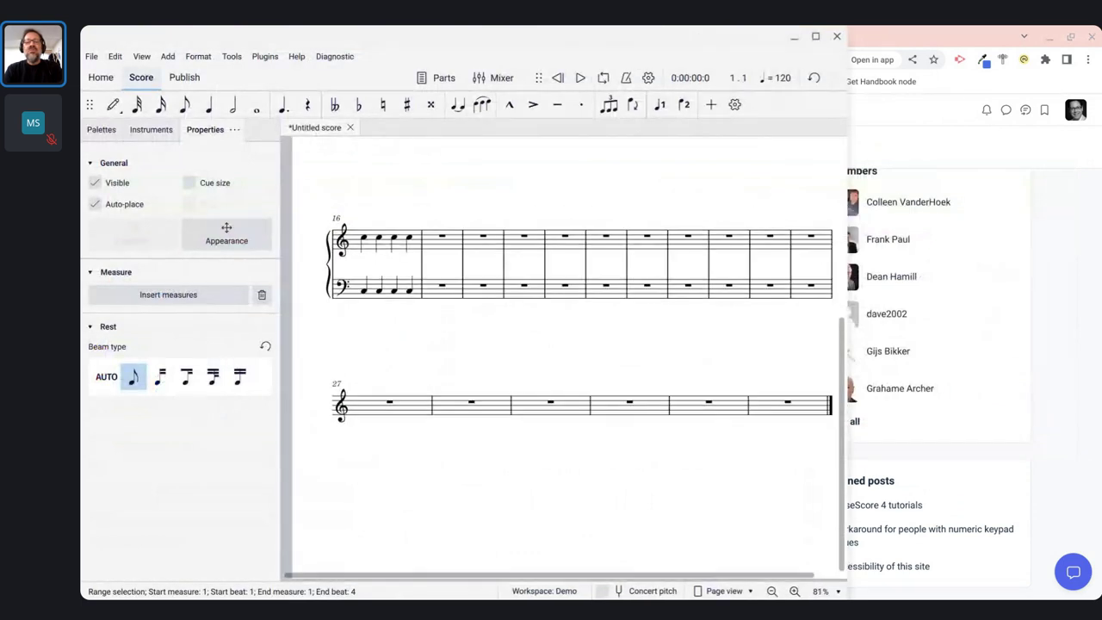
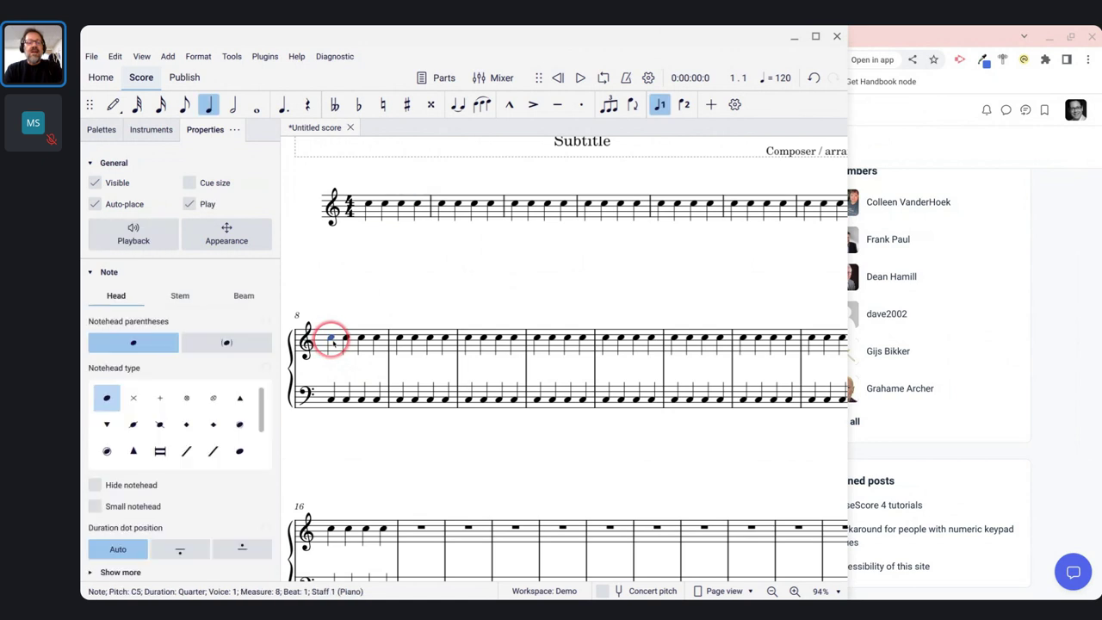
pyautogui.hotkey('ctrl', 'o')
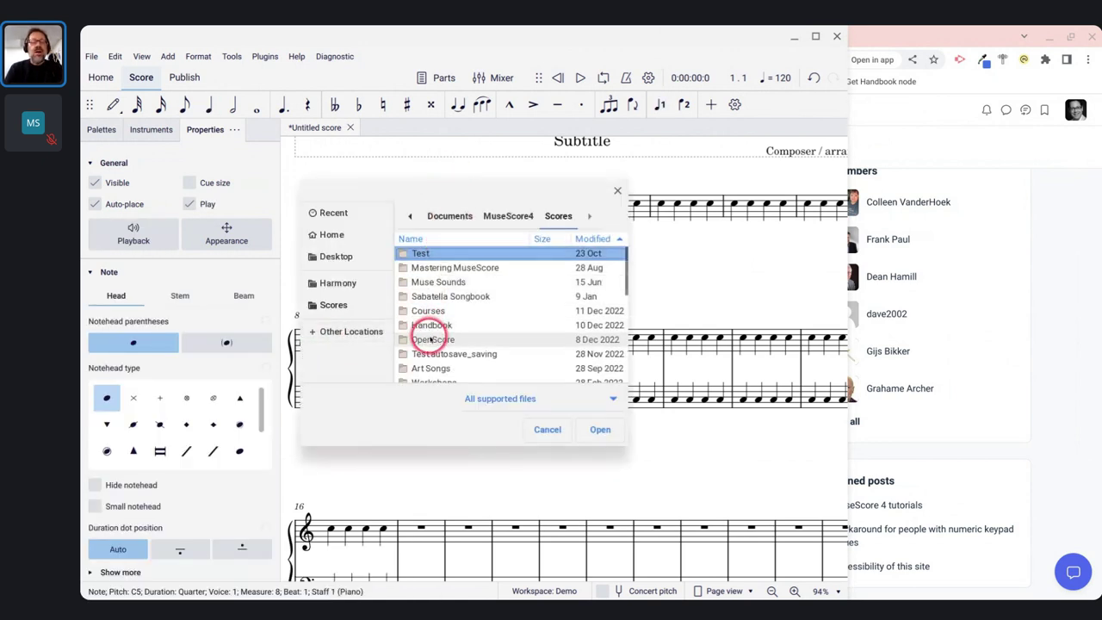
pyautogui.scroll(-10, 430, 327)
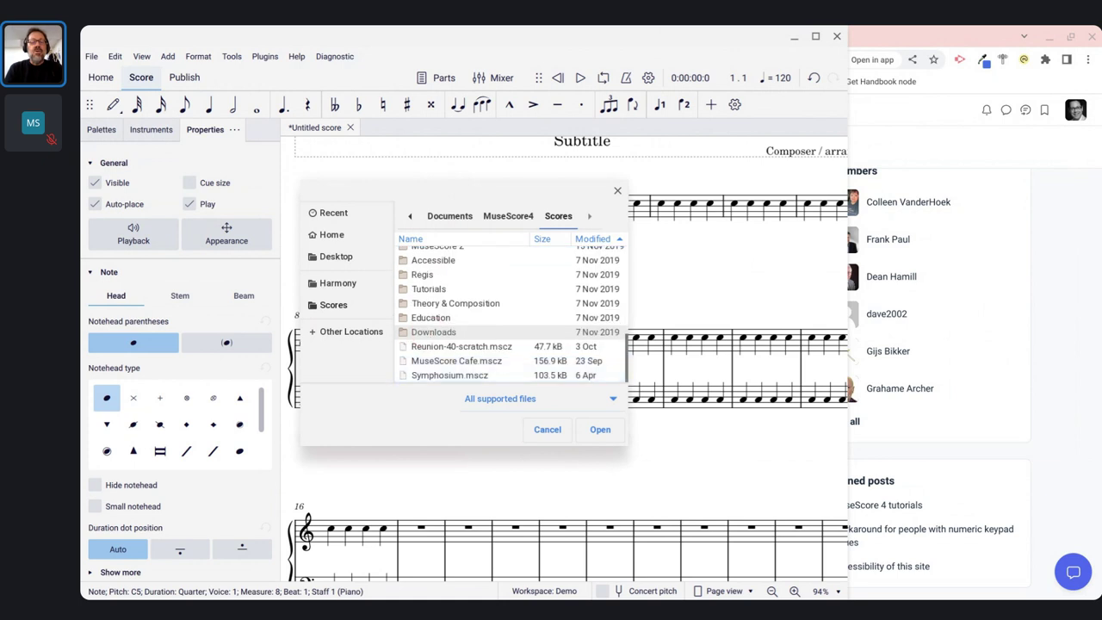
pyautogui.click(431, 346)
pyautogui.doubleClick(430, 346)
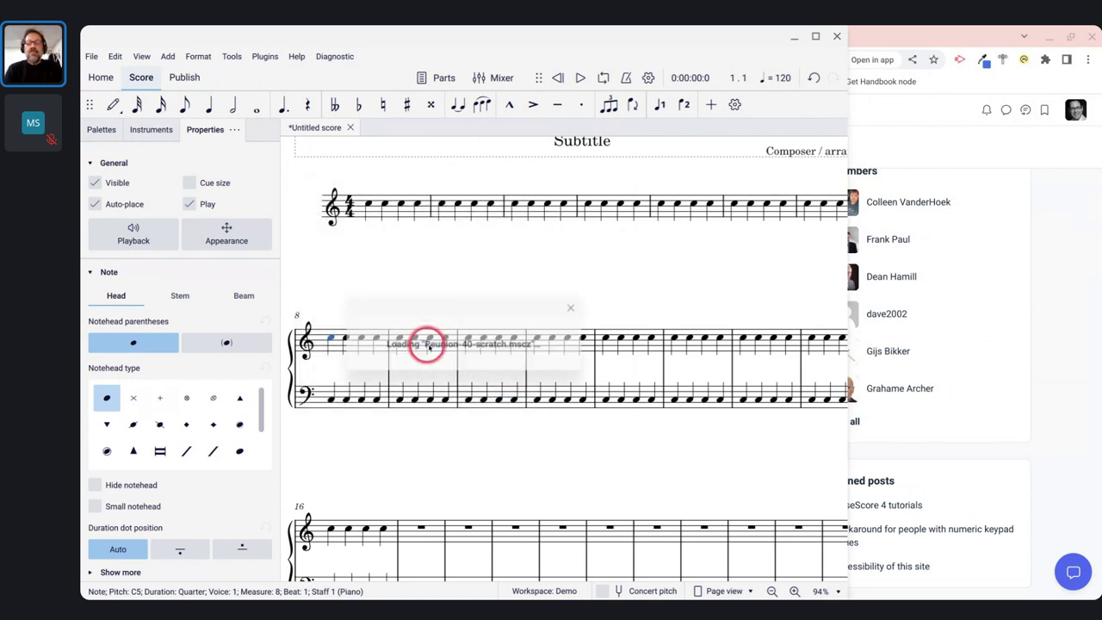
# Step: Check the live stream window's chat for new questions and return to the Reunion score
pyautogui.hotkey('alt', 'Tab')
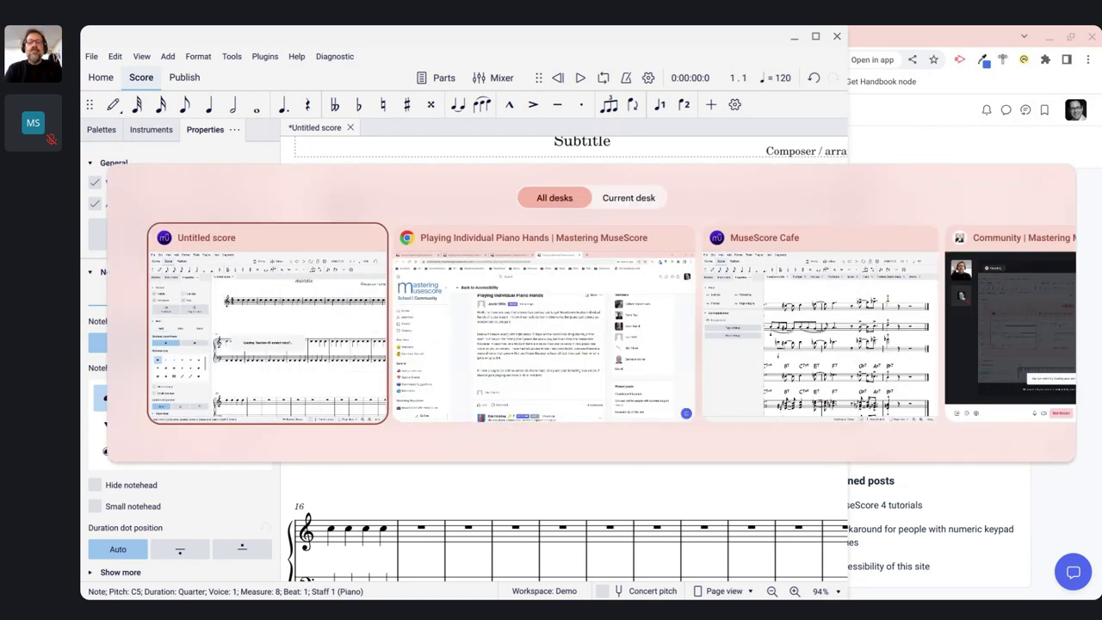
pyautogui.hotkey('alt', 'Tab')
pyautogui.hotkey('alt', 'Tab')
pyautogui.hotkey('alt', 'Tab')
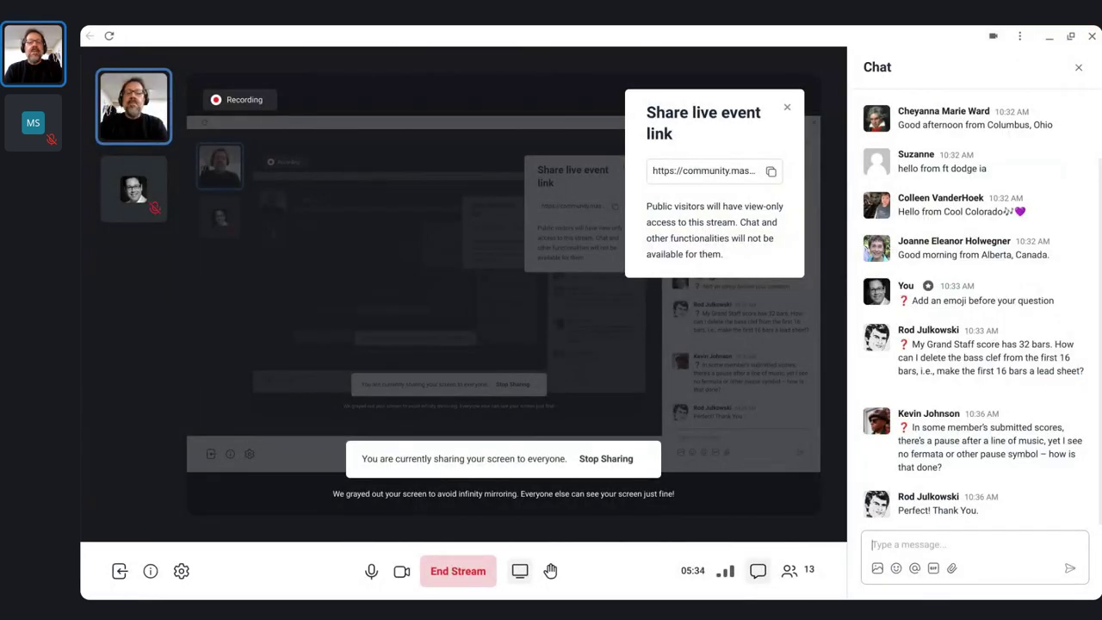
pyautogui.hotkey('alt', 'Tab')
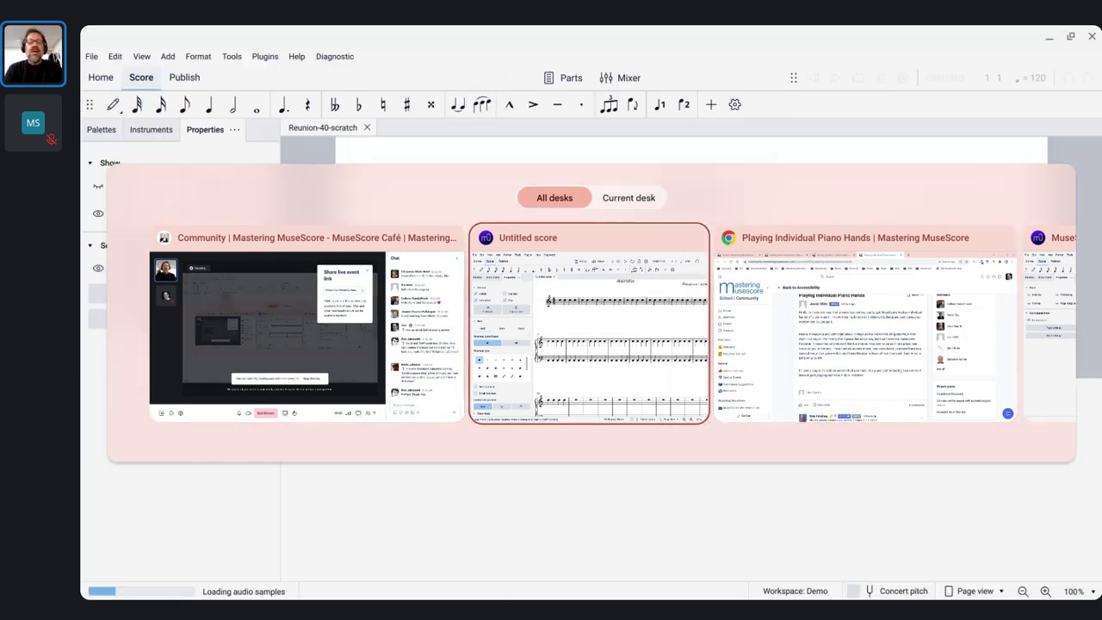
pyautogui.hotkey('alt', 'shift', 'Tab')
pyautogui.hotkey('alt', 'Tab')
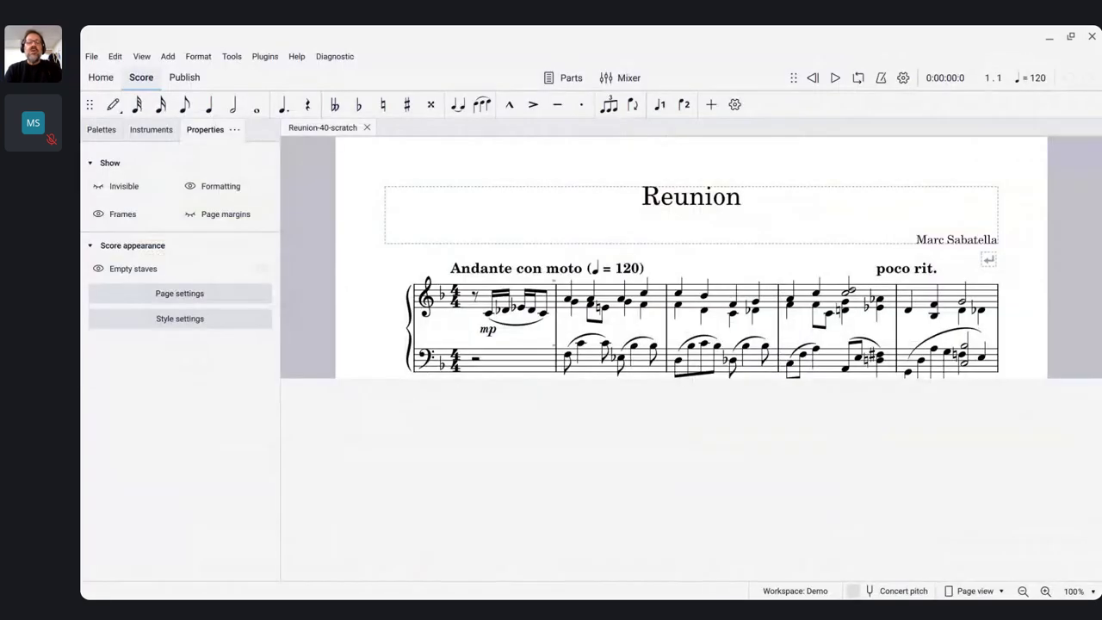
# Step: Select the eighth rest at the start of the Reunion score's treble staff and fit the score window beside the chat
pyautogui.click(342, 330)
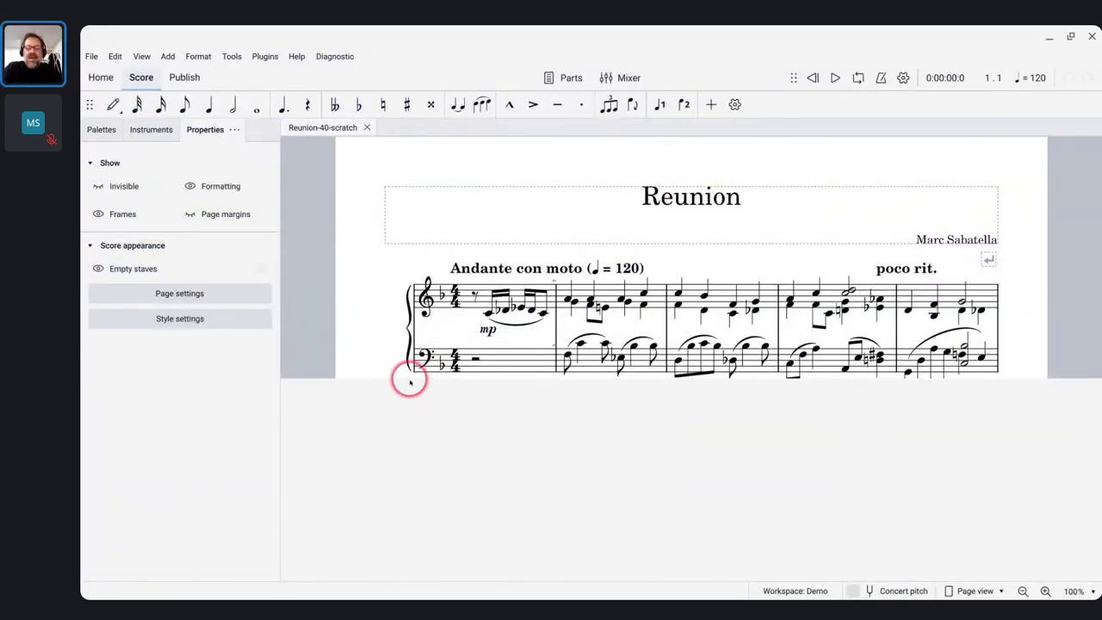
pyautogui.click(478, 297)
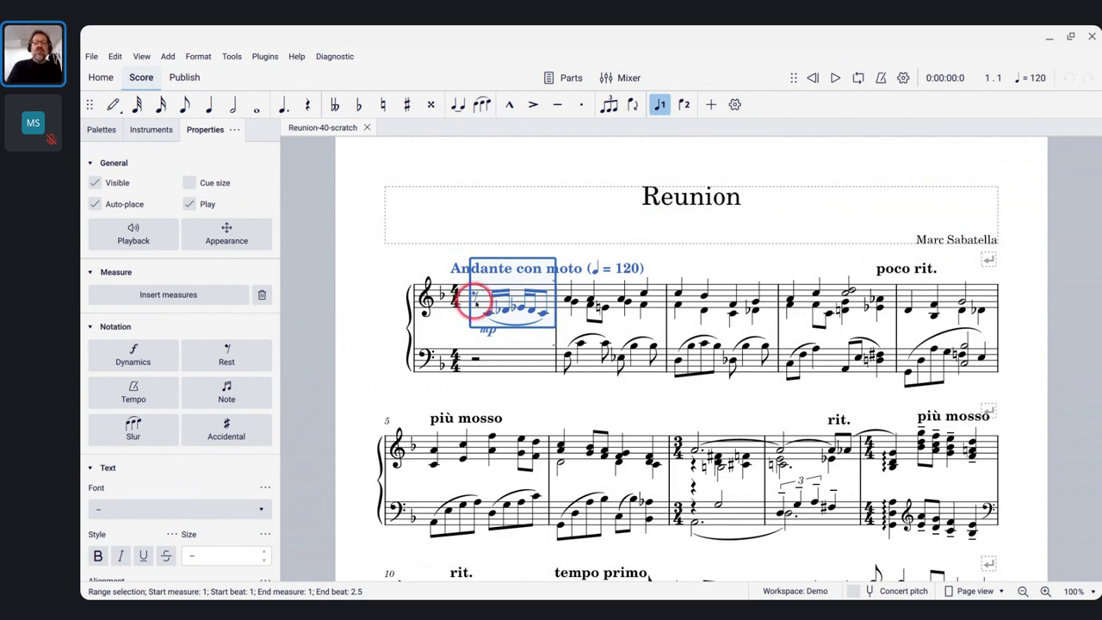
pyautogui.click(475, 298)
pyautogui.click(476, 300)
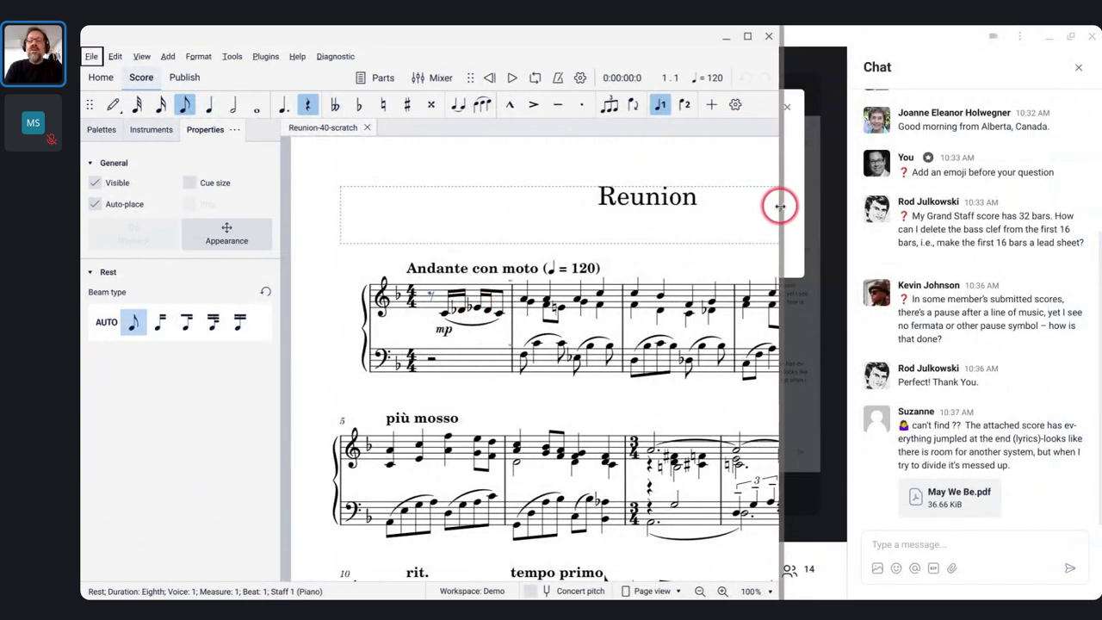
pyautogui.moveTo(780, 207); pyautogui.dragTo(853, 227)
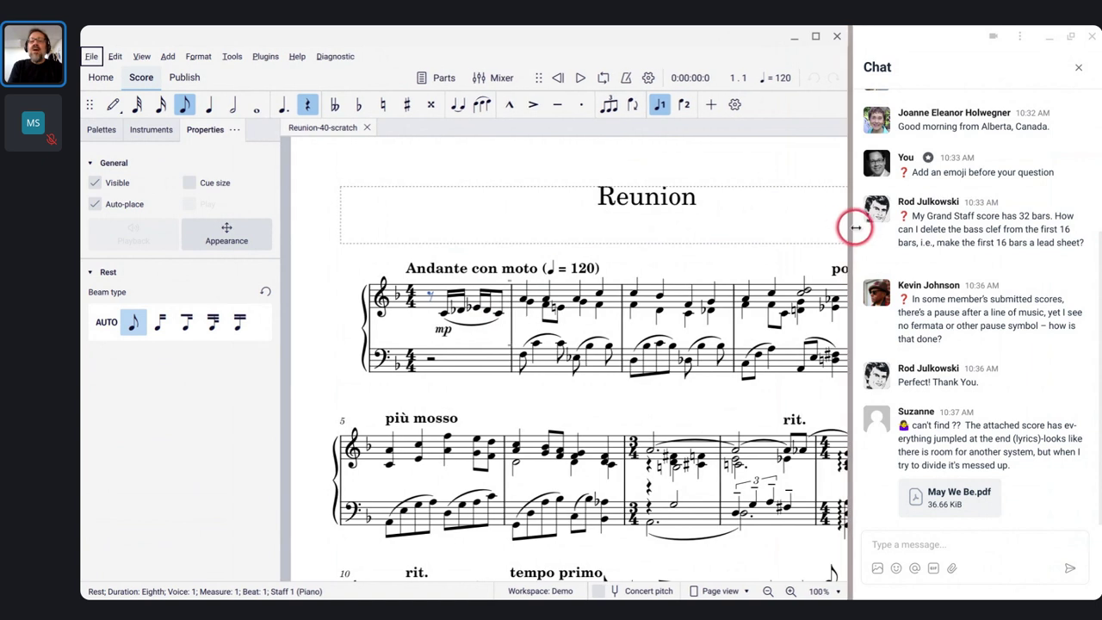
# Step: Select the first measure of the Reunion score's treble staff, and then the first measure of its bass staff instead
pyautogui.click(332, 268)
pyautogui.keyDown('ctrl'); pyautogui.scroll(-1, 330, 269); pyautogui.keyUp('ctrl')
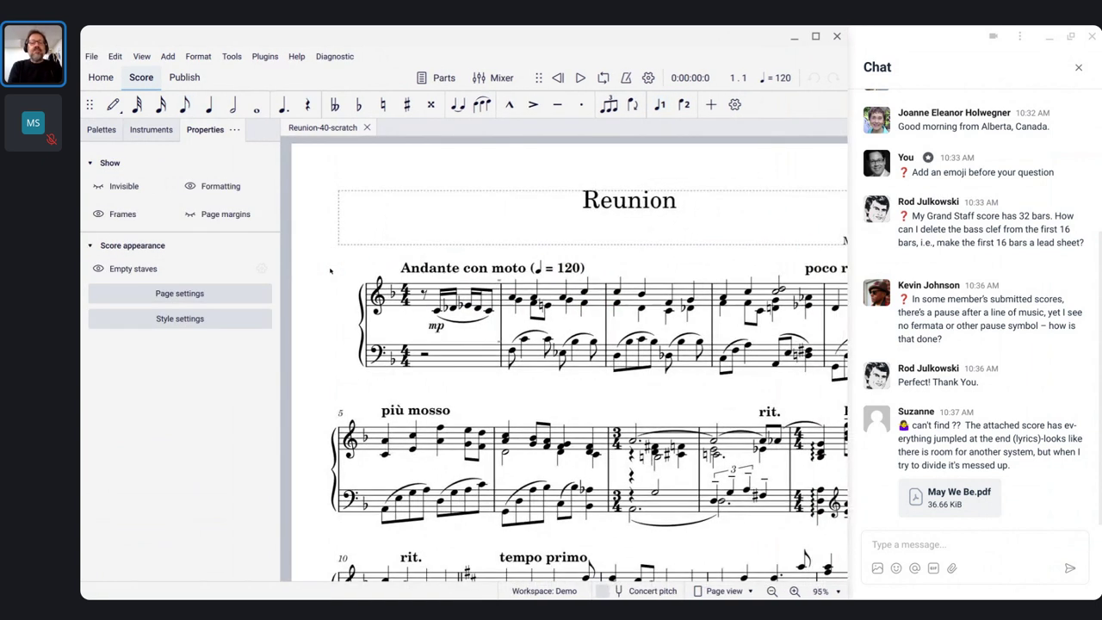
pyautogui.click(442, 309)
pyautogui.moveTo(442, 309); pyautogui.dragTo(385, 307)
pyautogui.click(388, 304)
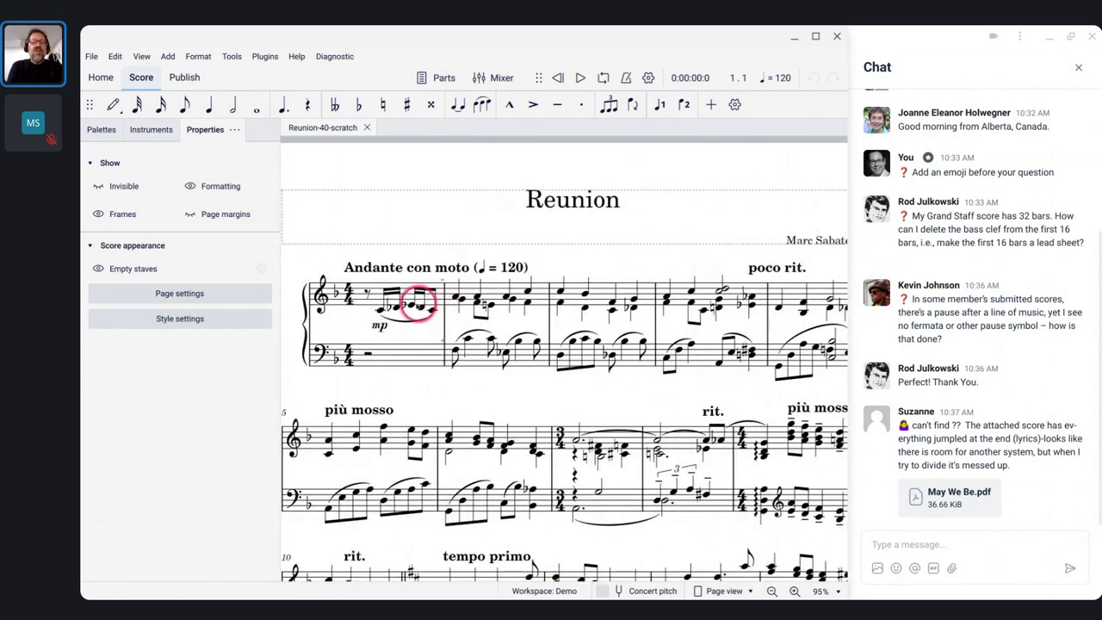
pyautogui.keyDown('shift'); pyautogui.click(376, 293); pyautogui.keyUp('shift')
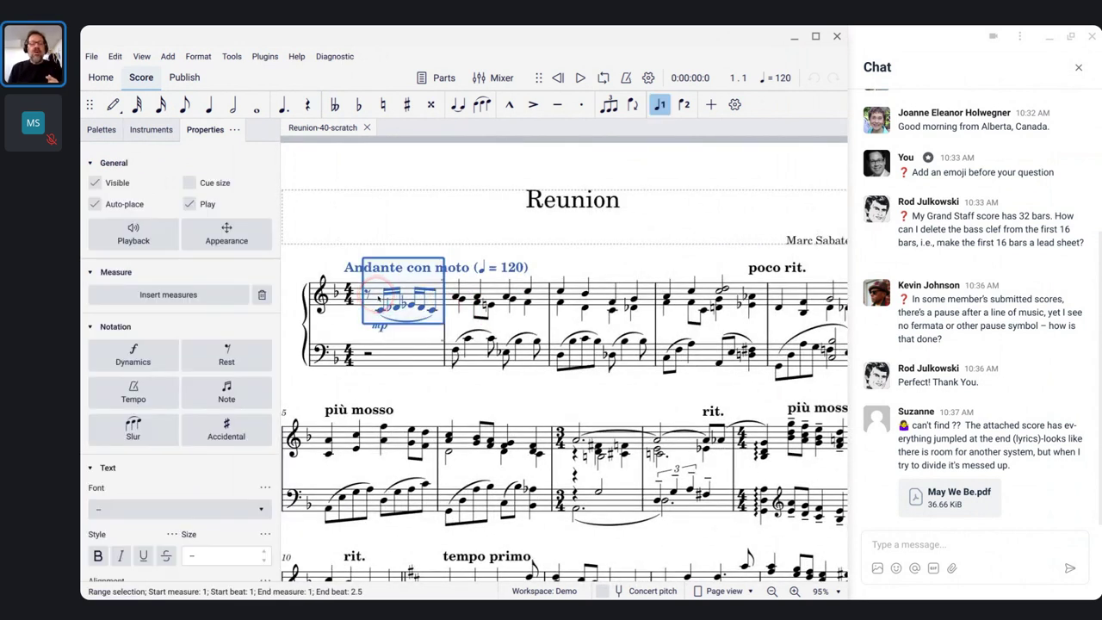
pyautogui.click(387, 351)
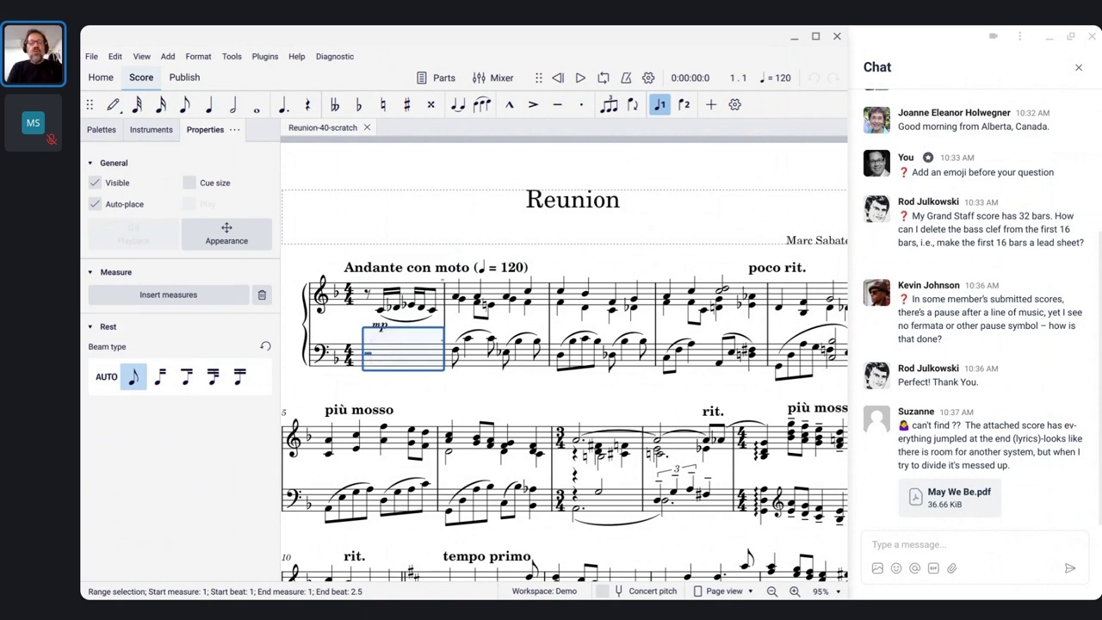
# Step: Audition the treble staff alone by temporarily excluding the bass staff from playback, from the first measure through the end of the score
pyautogui.hotkey('ctrl', 'shift', 'End')
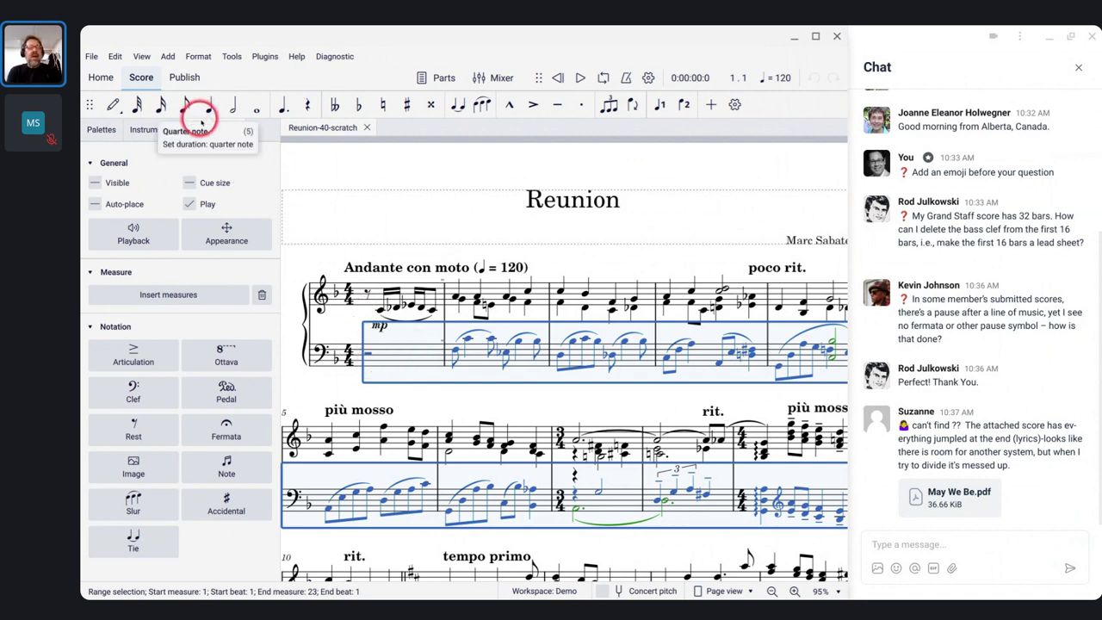
pyautogui.click(189, 205)
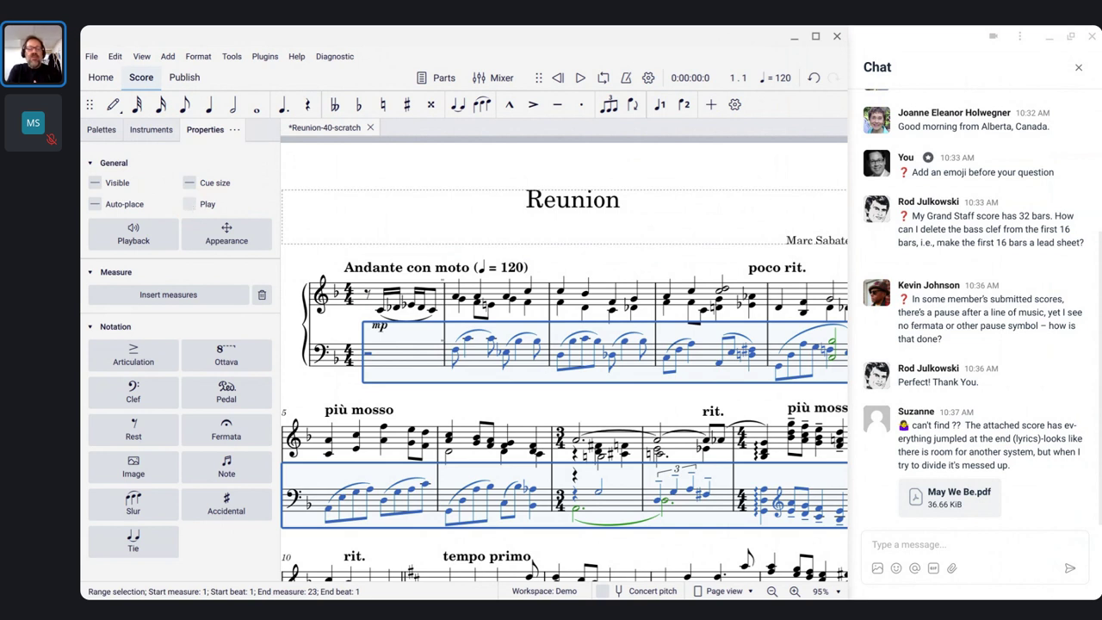
pyautogui.press('space')
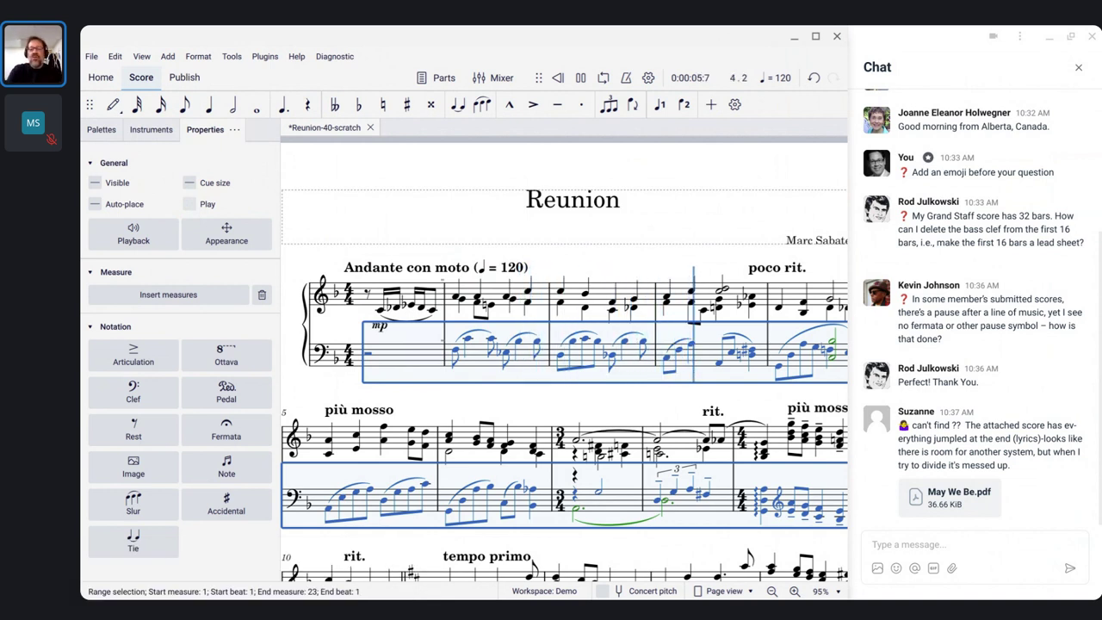
pyautogui.press('space')
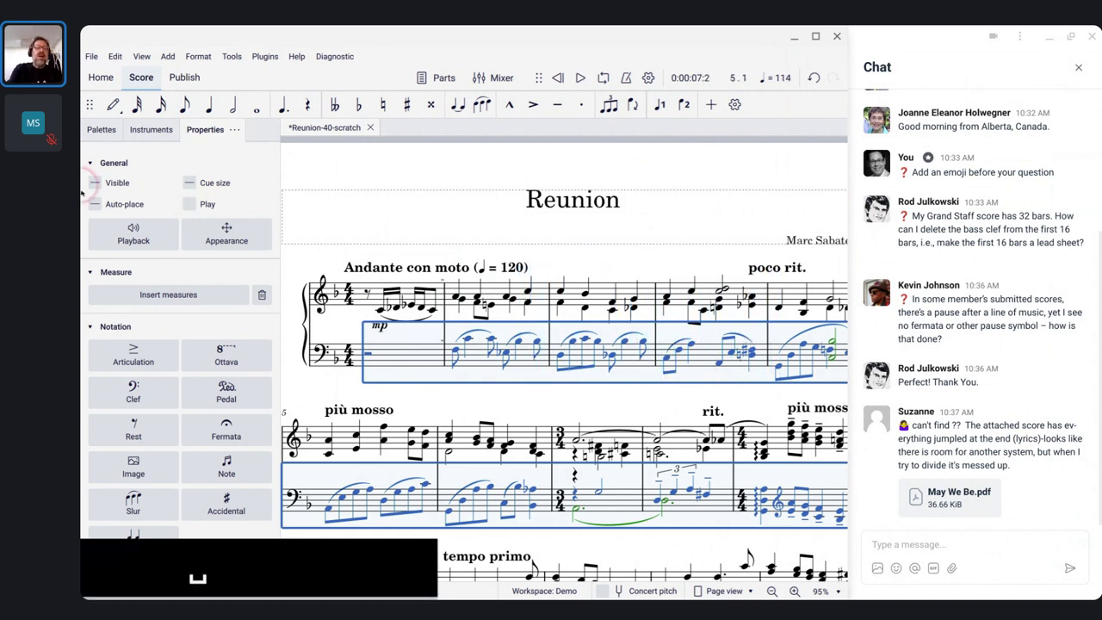
pyautogui.click(190, 204)
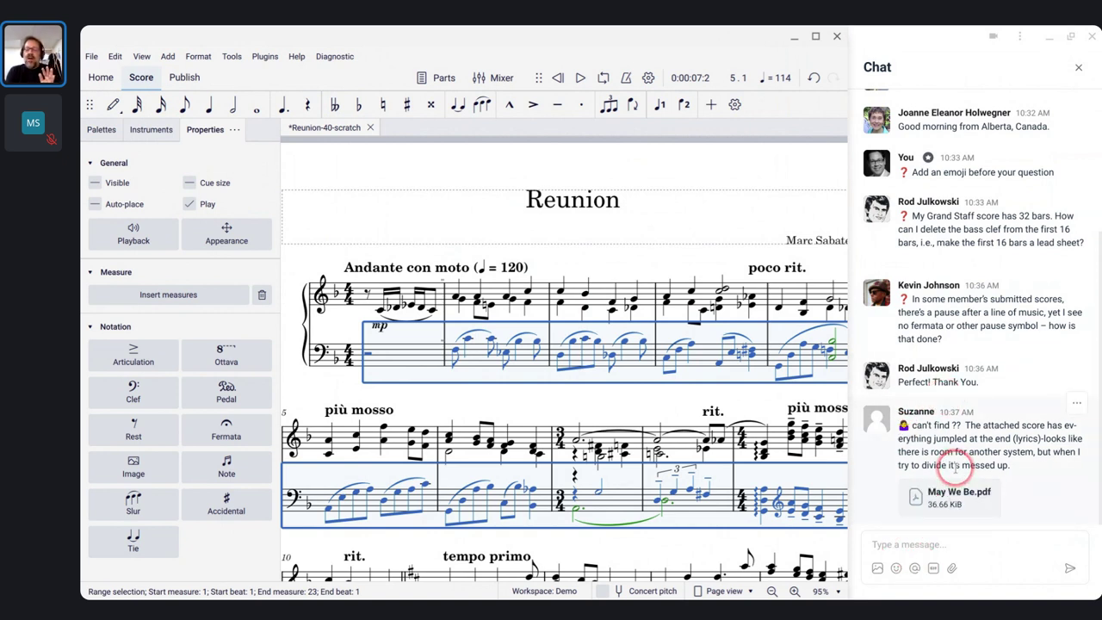
# Step: Post a chat message made of the red question mark emoji, found by searching for "ques", and the text "here it is"
pyautogui.click(897, 570)
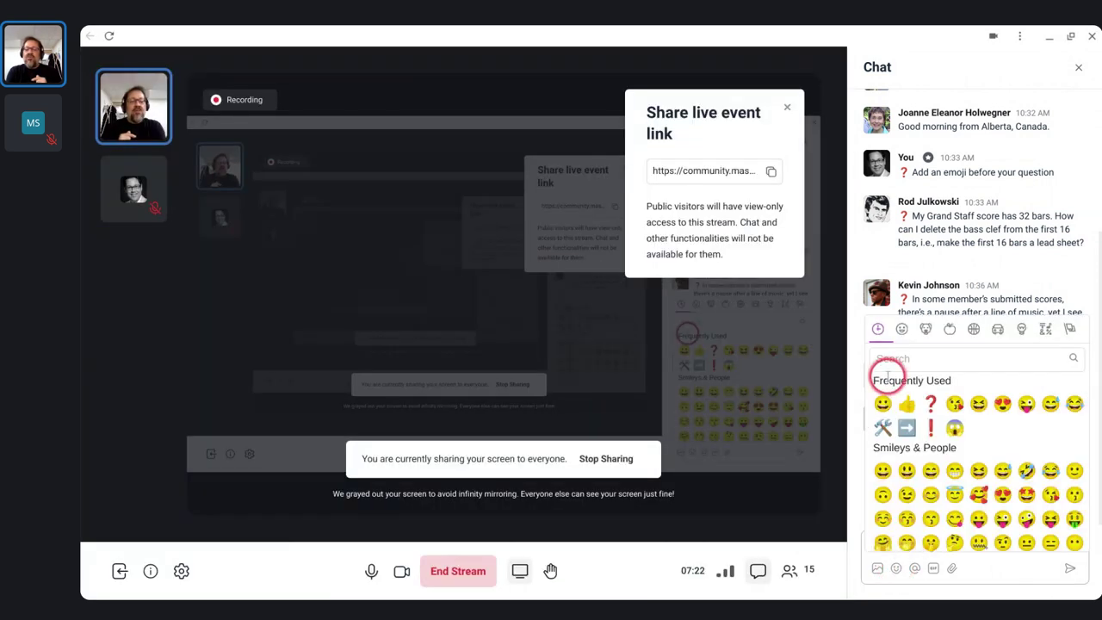
pyautogui.click(952, 361)
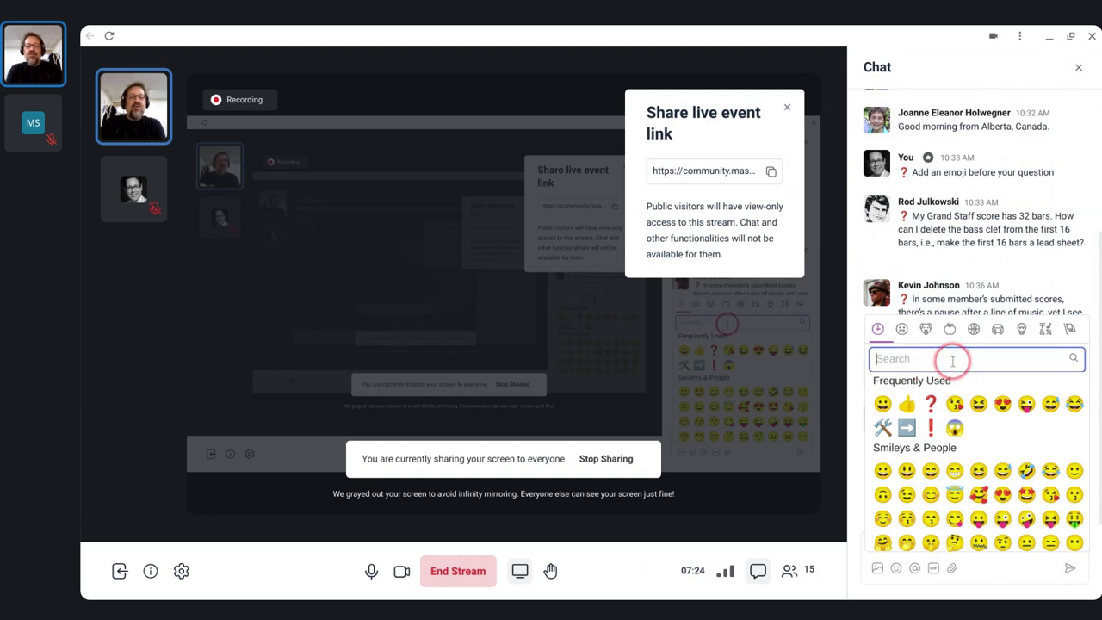
pyautogui.write('ques')
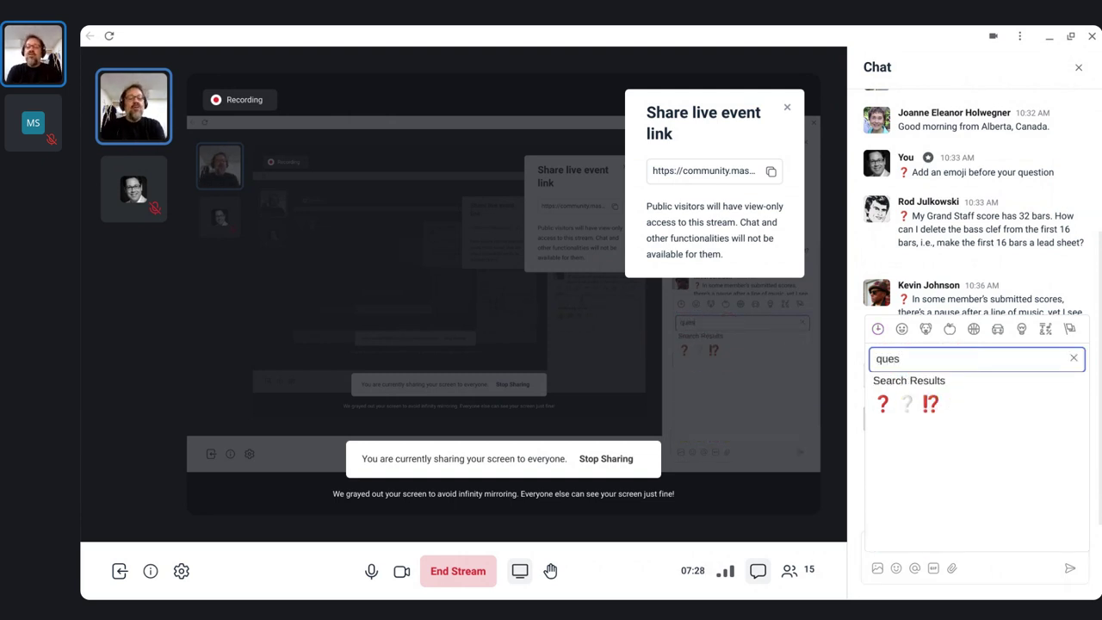
pyautogui.click(886, 407)
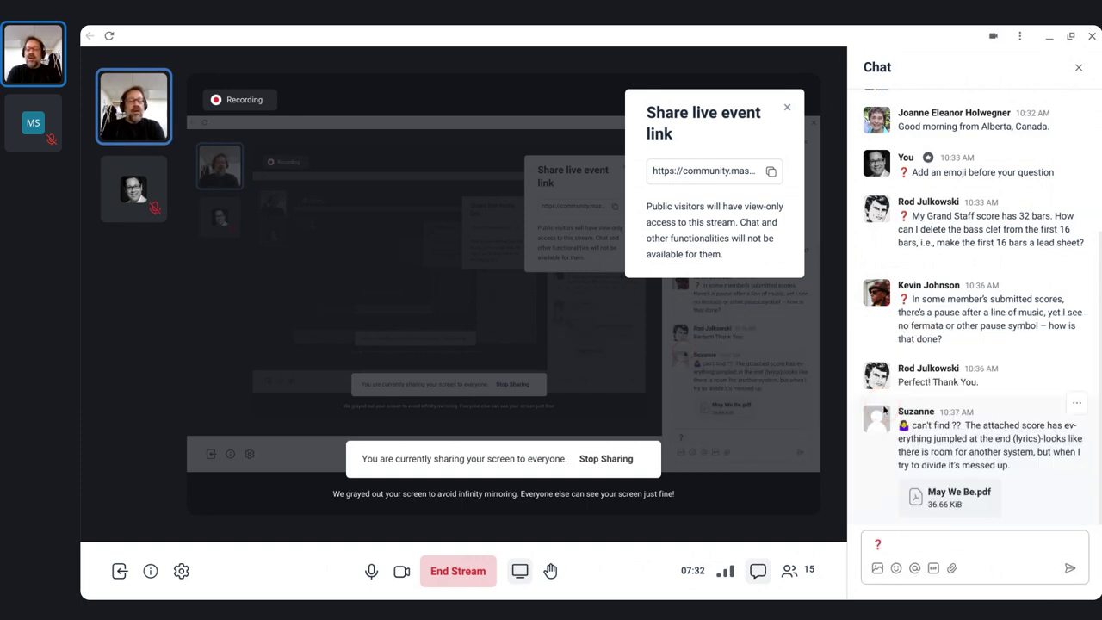
pyautogui.write('here it')
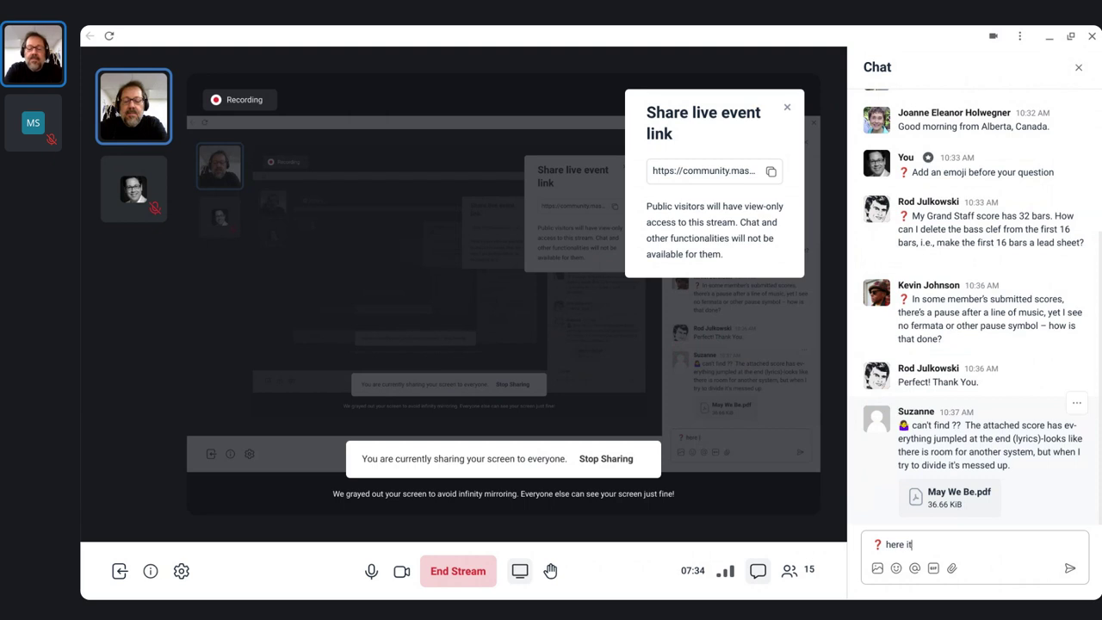
pyautogui.write(' is')
pyautogui.press('Return')
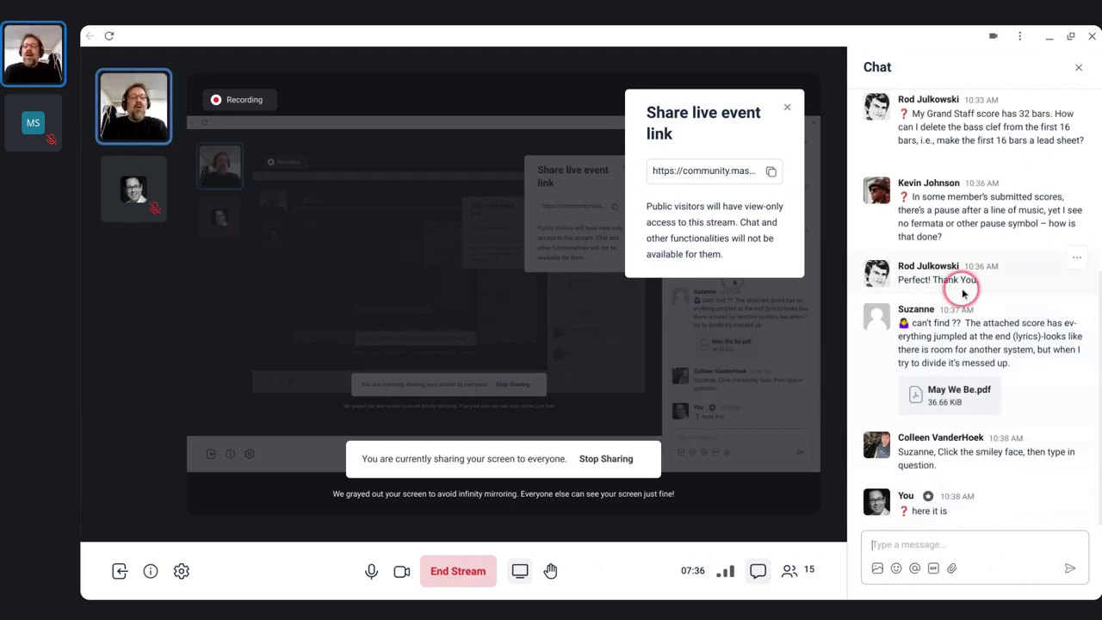
# Step: Review the earlier questions in the chat, and switch to the untitled score and select measure 12 of its treble staff
pyautogui.scroll(4, 963, 294)
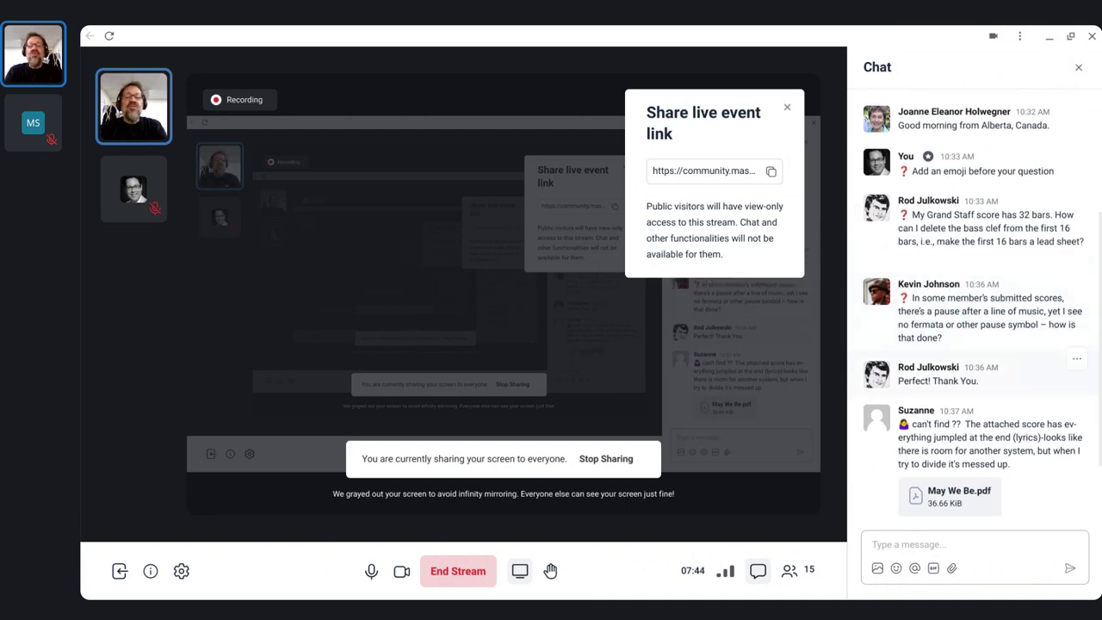
pyautogui.hotkey('alt', 'Tab')
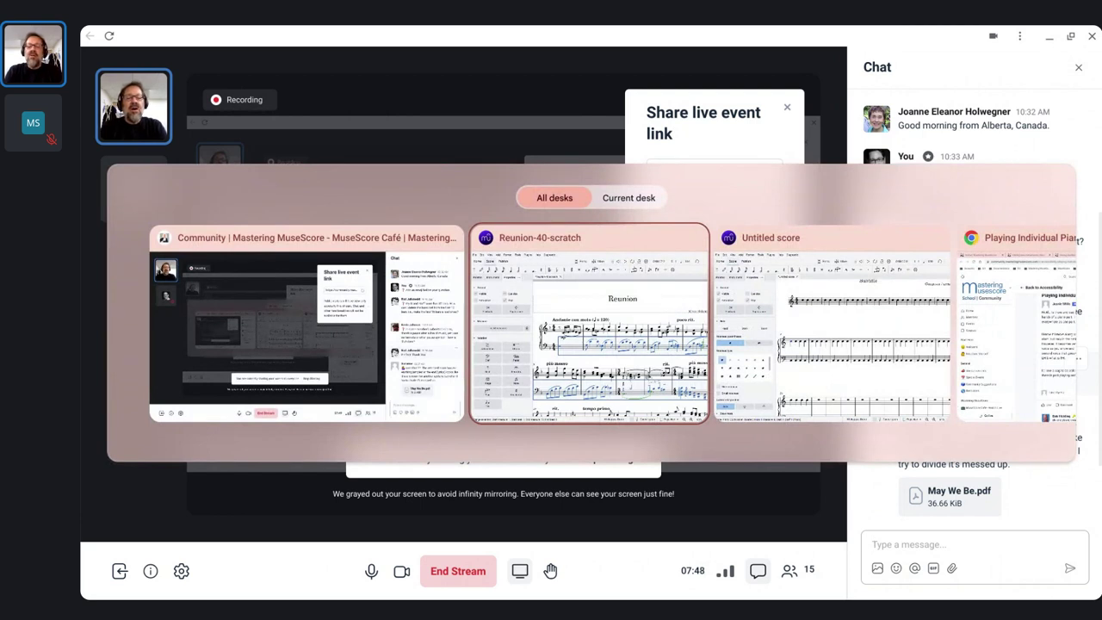
pyautogui.hotkey('alt', 'Tab')
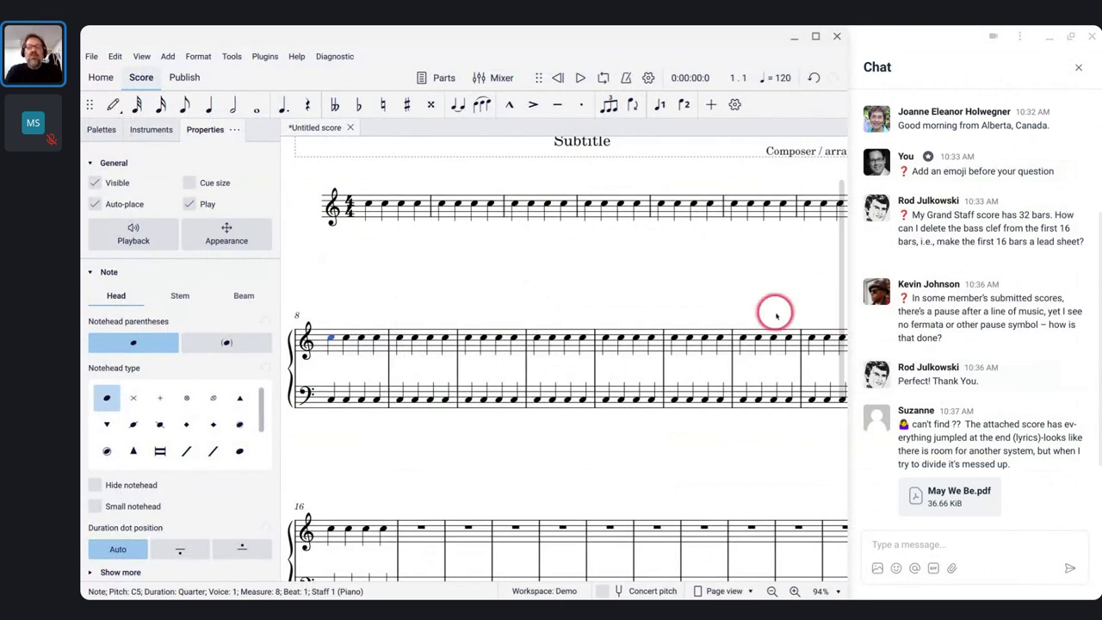
pyautogui.scroll(-3, 775, 314)
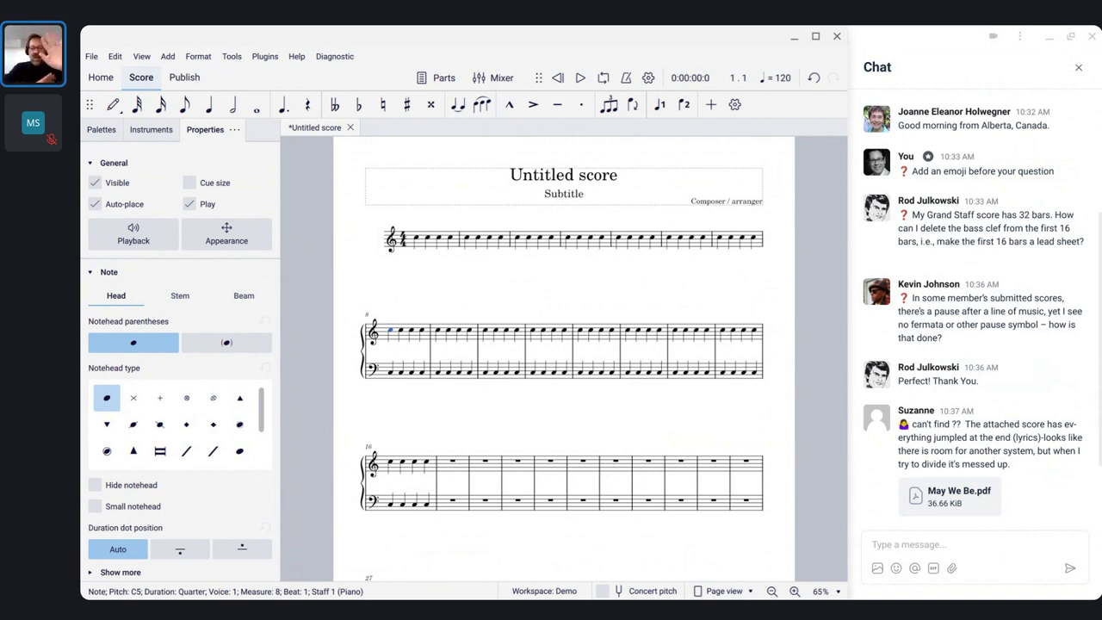
pyautogui.click(608, 335)
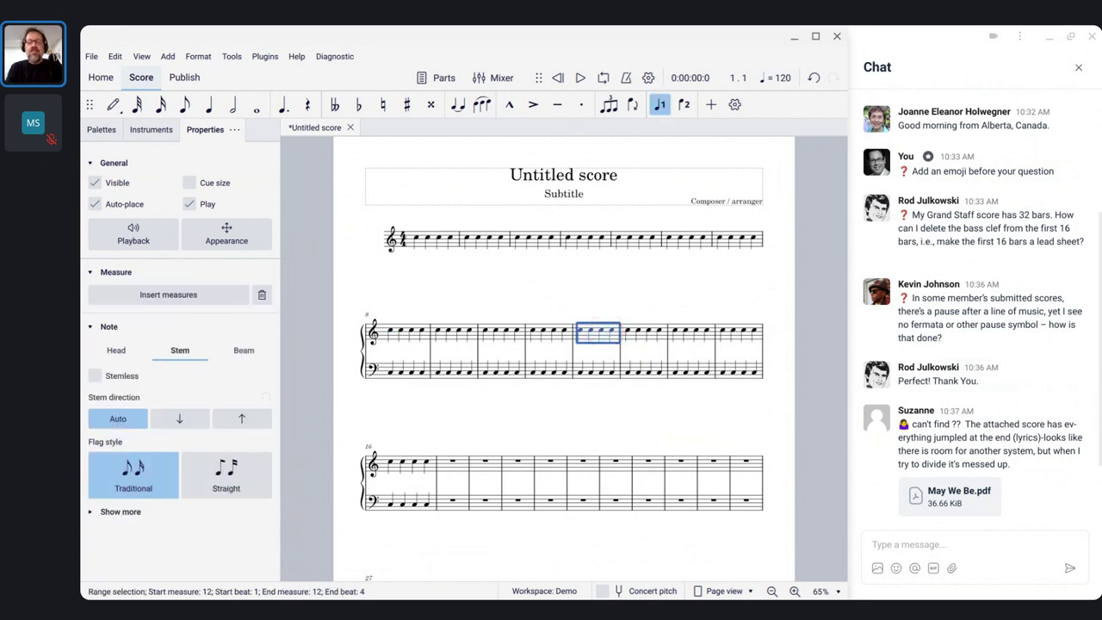
# Step: Return to the Reunion score and toggle the system break on the last measure of the first system off and on again
pyautogui.hotkey('alt', 'Tab')
pyautogui.hotkey('alt', 'Tab')
pyautogui.press('Tab')
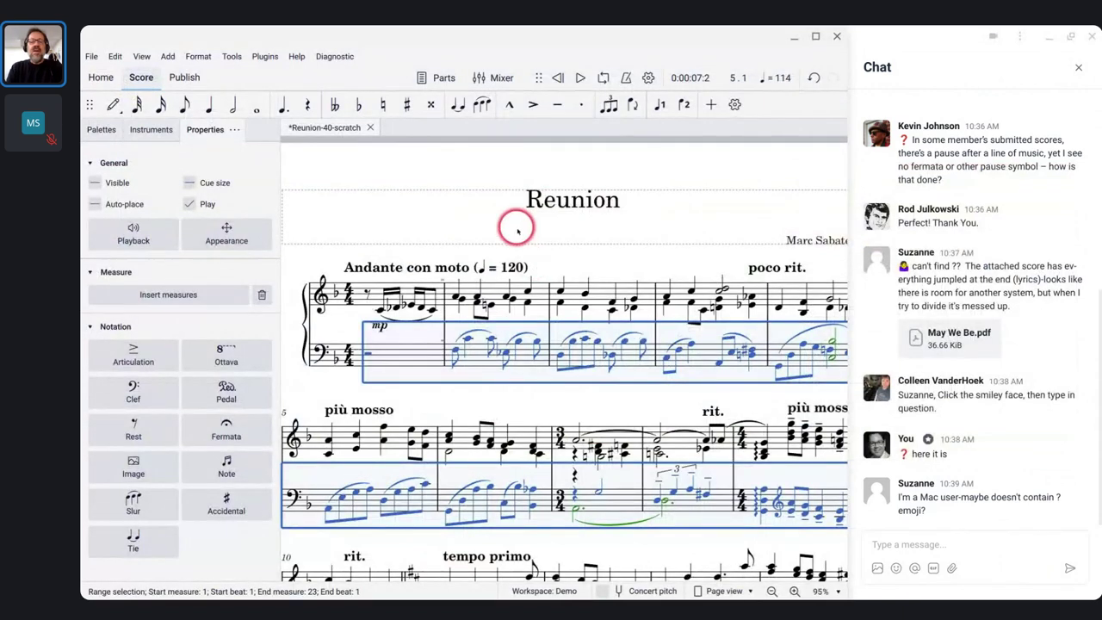
pyautogui.scroll(-2, 504, 263)
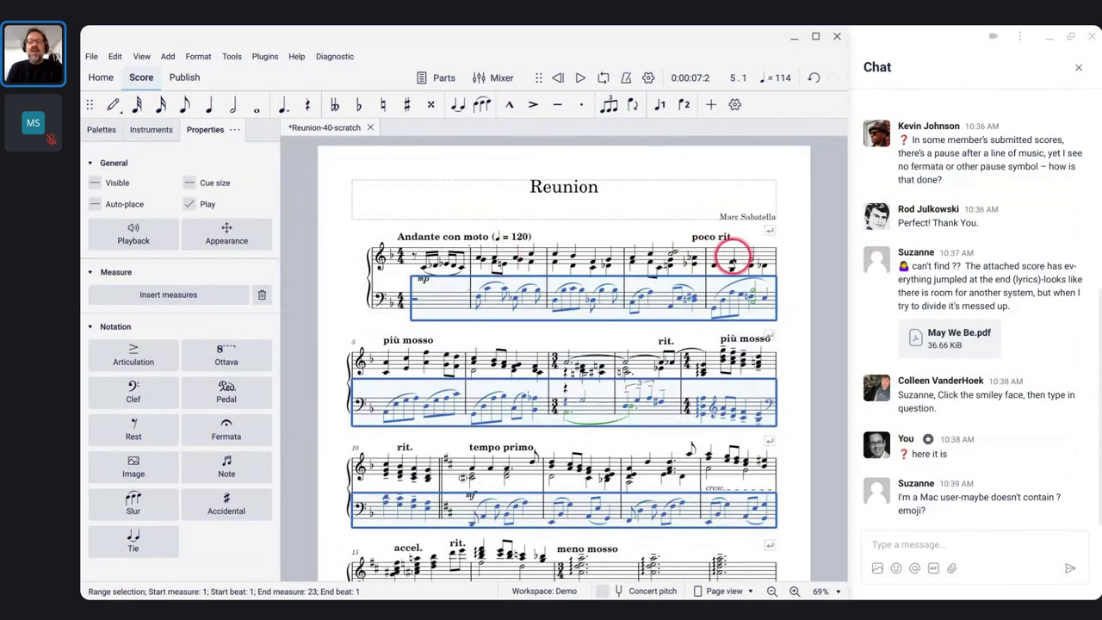
pyautogui.click(725, 258)
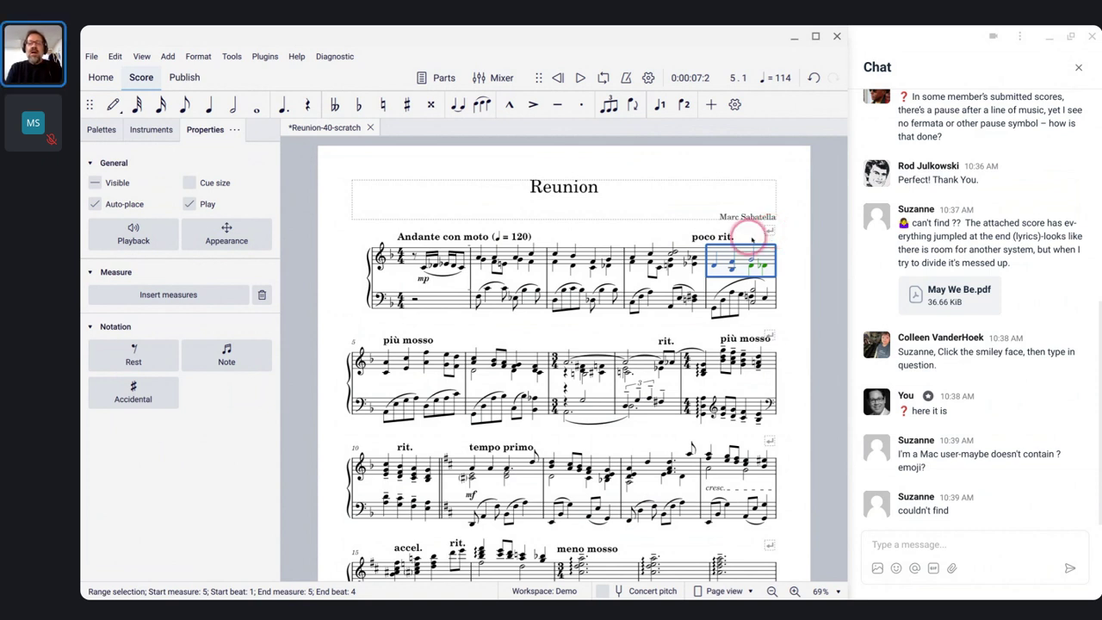
pyautogui.press('Return')
pyautogui.press('Return')
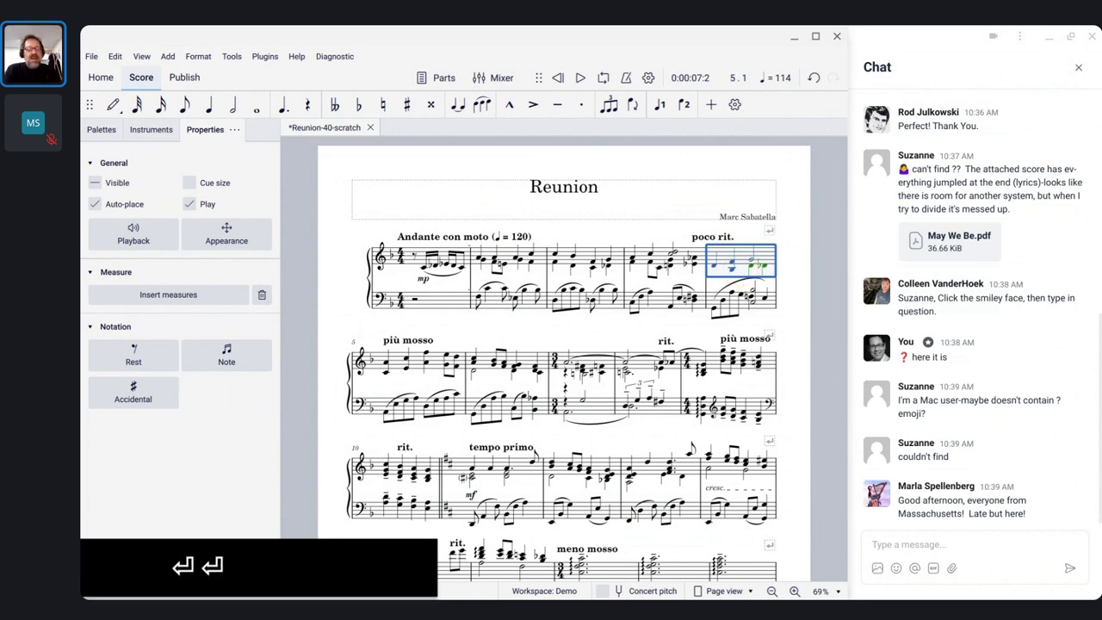
# Step: Try a section break from the Layout palette on the last measure of the first system, and undo it
pyautogui.rightClick(90, 132)
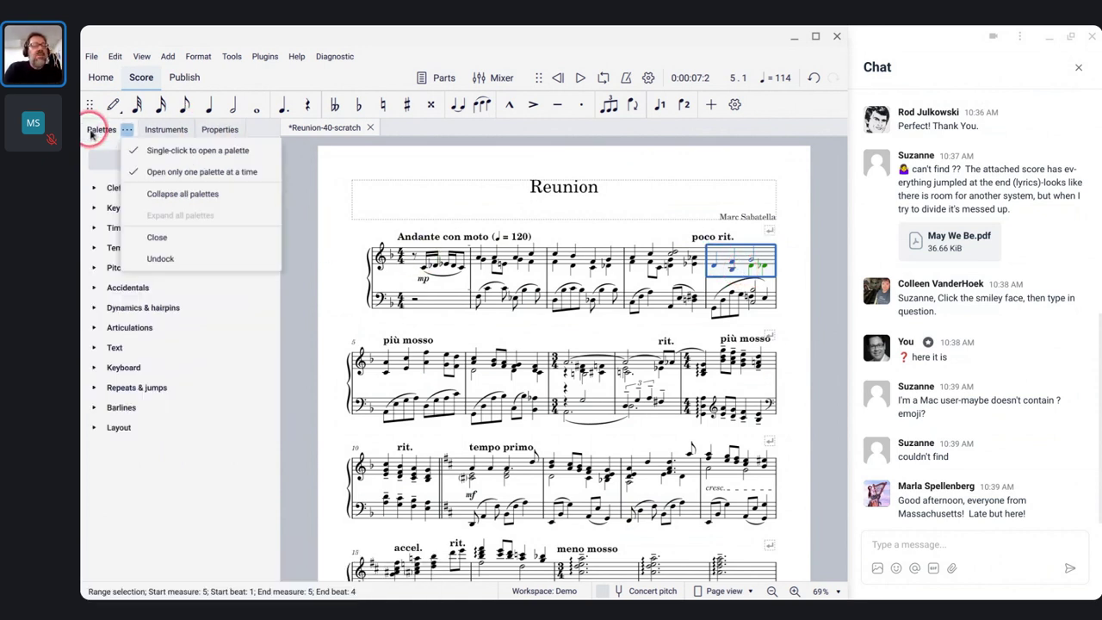
pyautogui.click(100, 427)
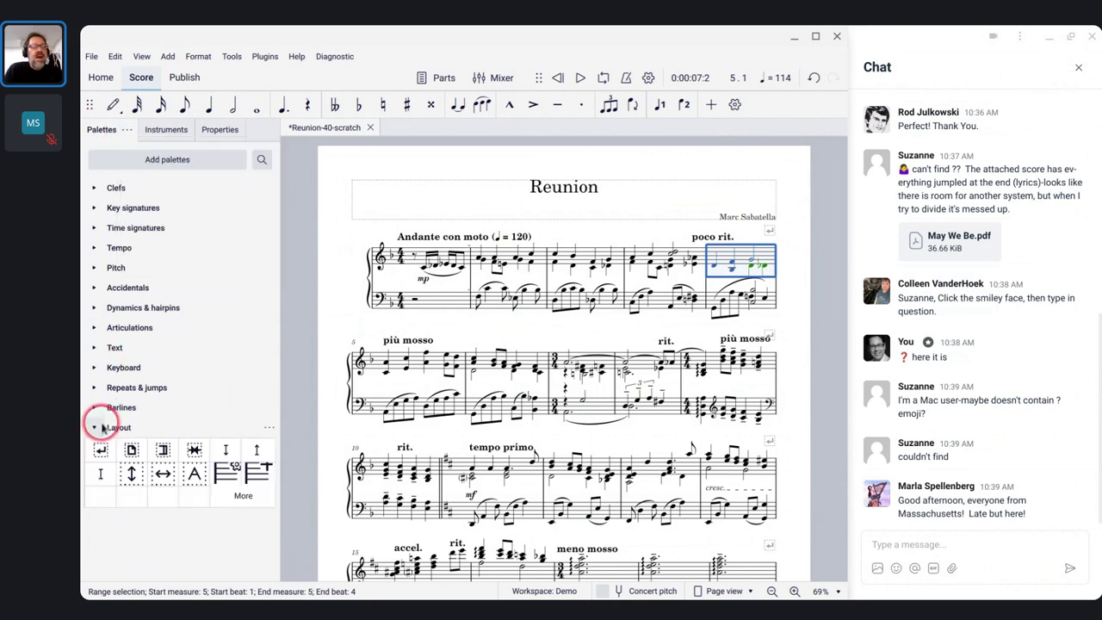
pyautogui.click(162, 453)
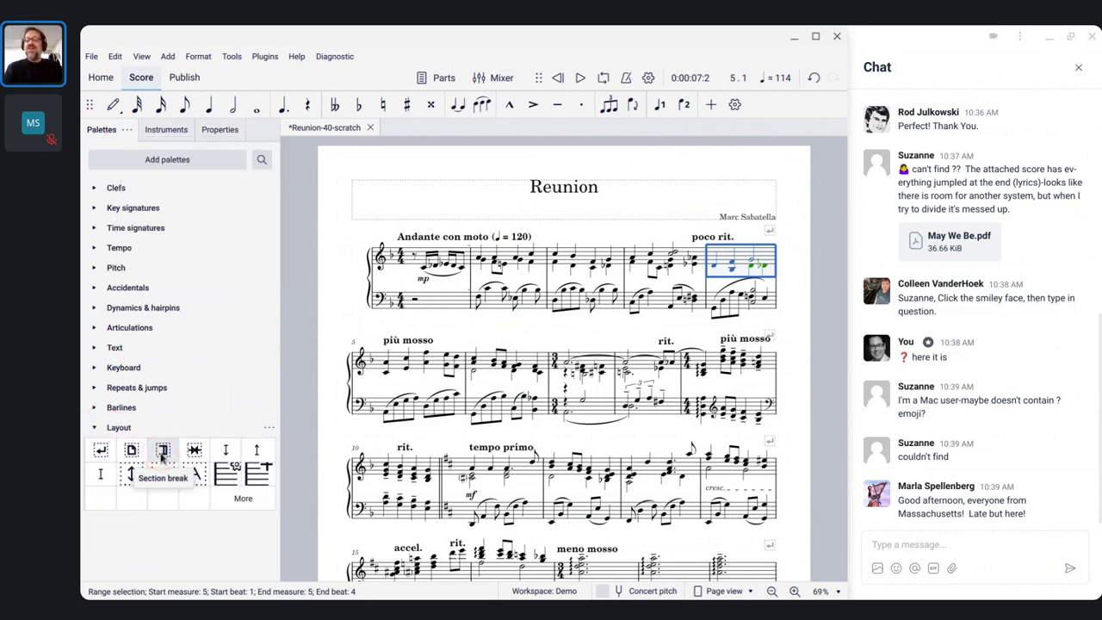
pyautogui.click(162, 453)
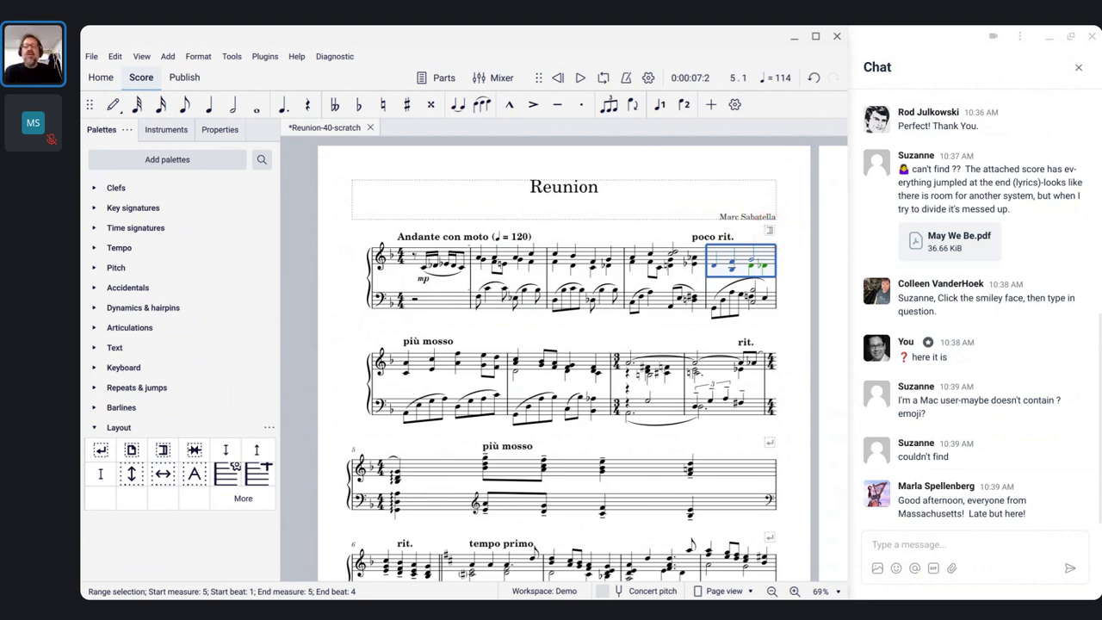
pyautogui.hotkey('ctrl', 'z')
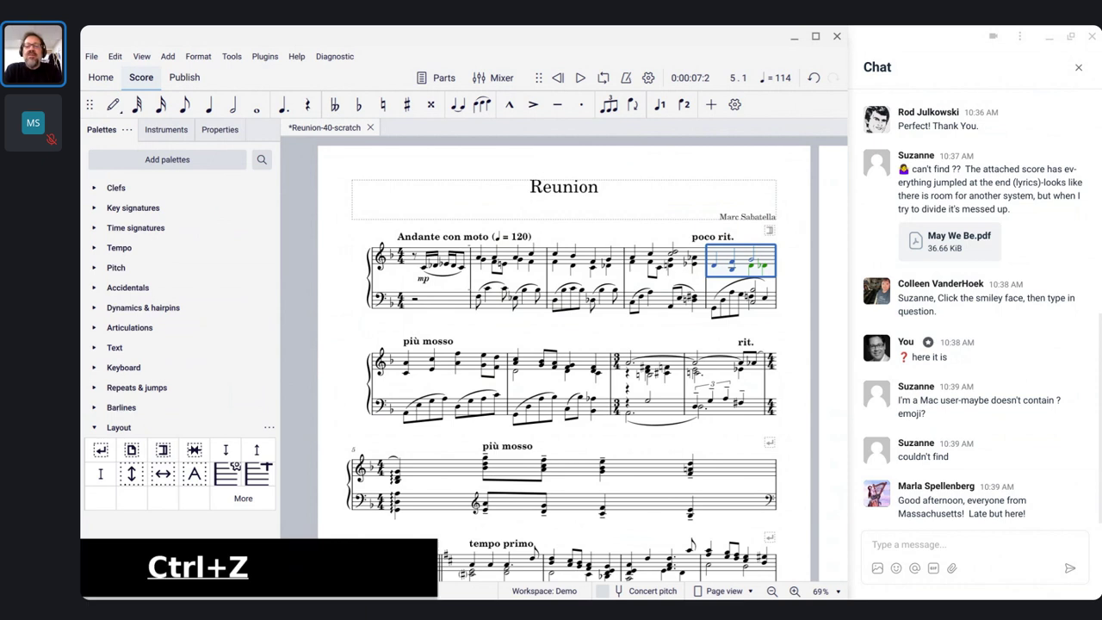
# Step: Add a section break to the last measure of the Reunion score's second system
pyautogui.click(711, 363)
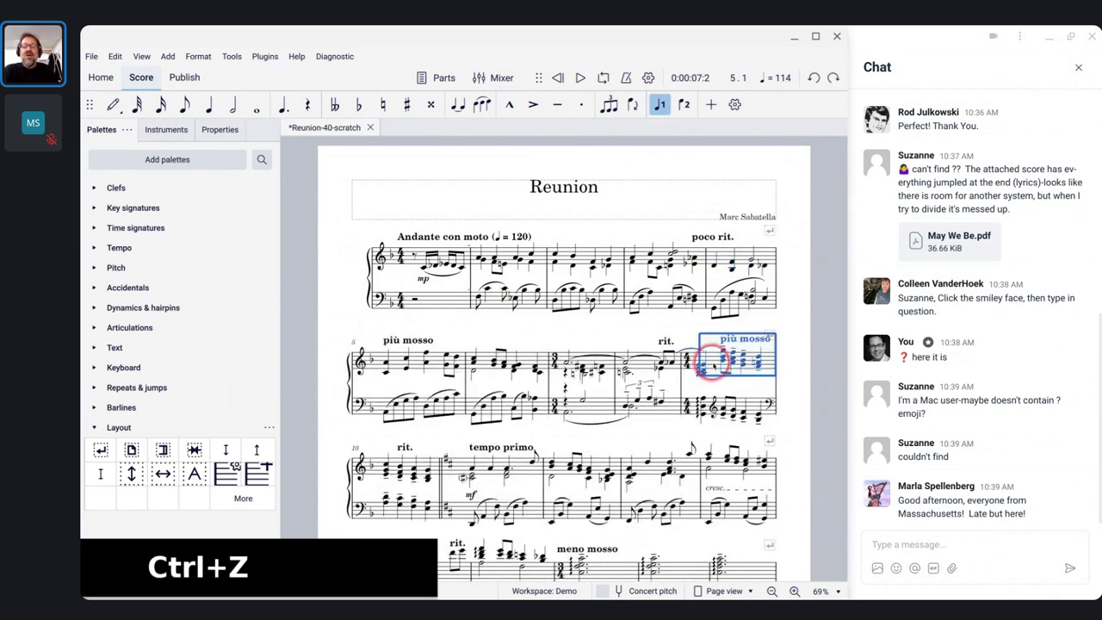
pyautogui.scroll(-1, 712, 362)
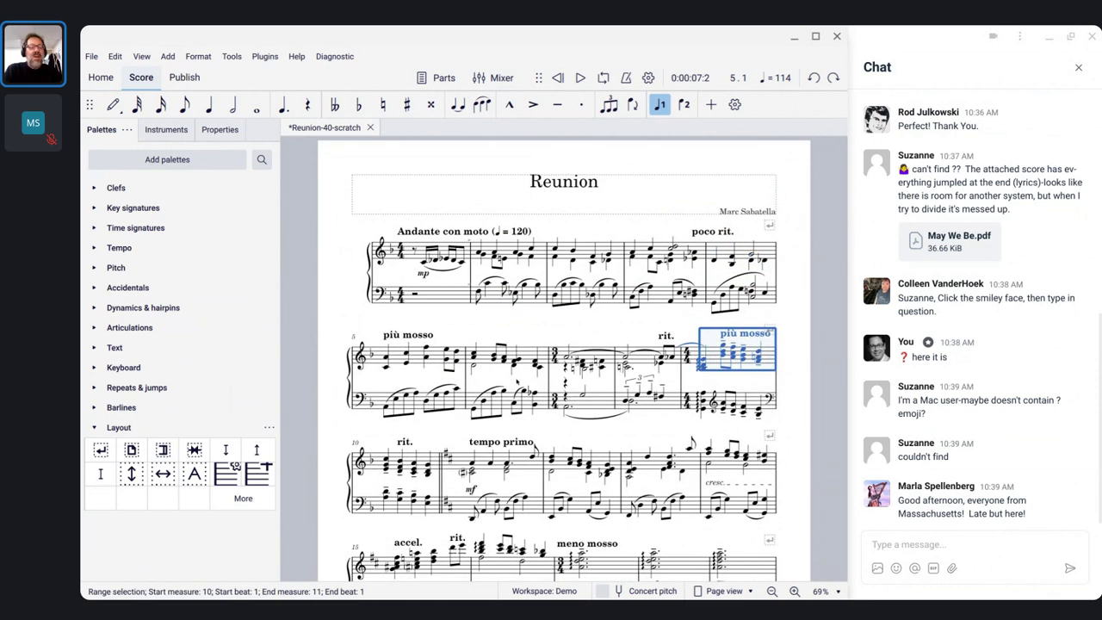
pyautogui.click(164, 458)
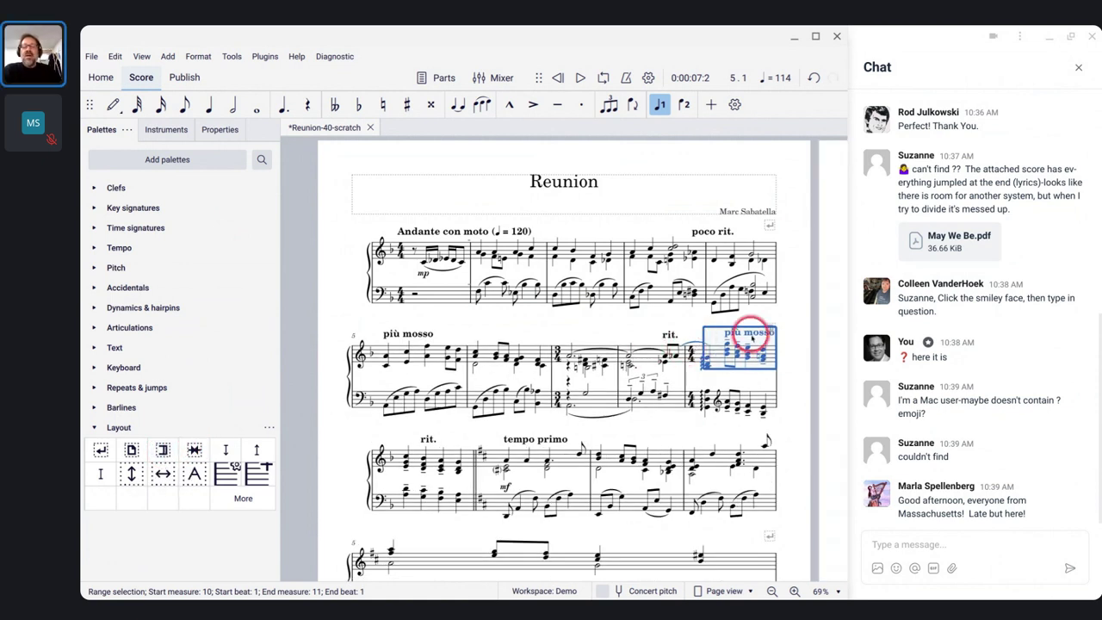
# Step: Play the score from the first 3/4 measure of the second system across the section break, and stop in the third system
pyautogui.scroll(-2, 751, 338)
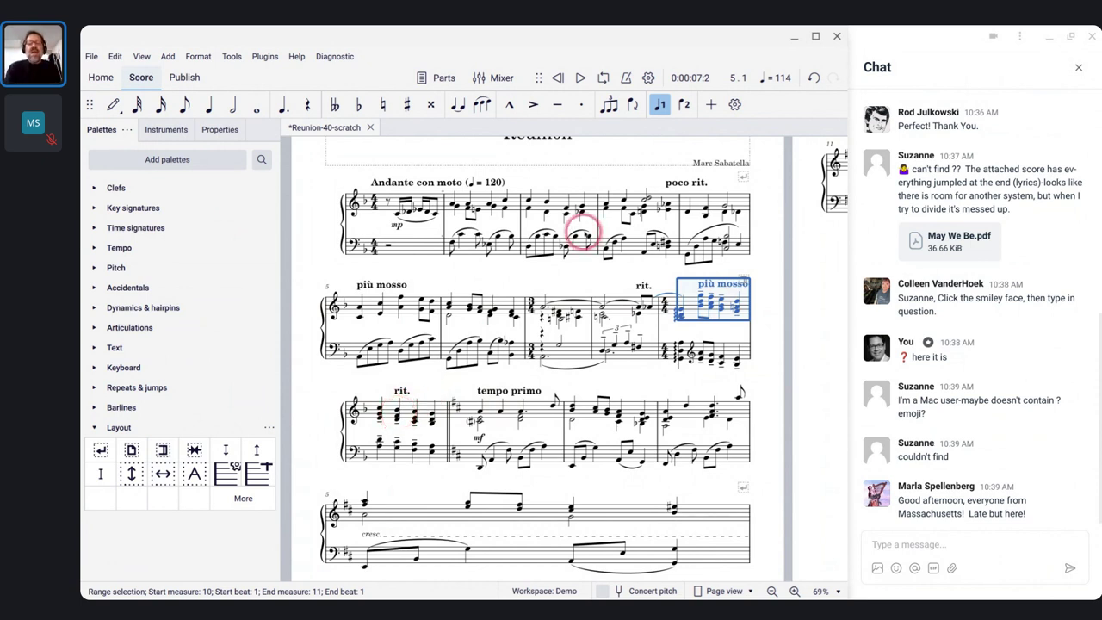
pyautogui.scroll(3, 575, 306)
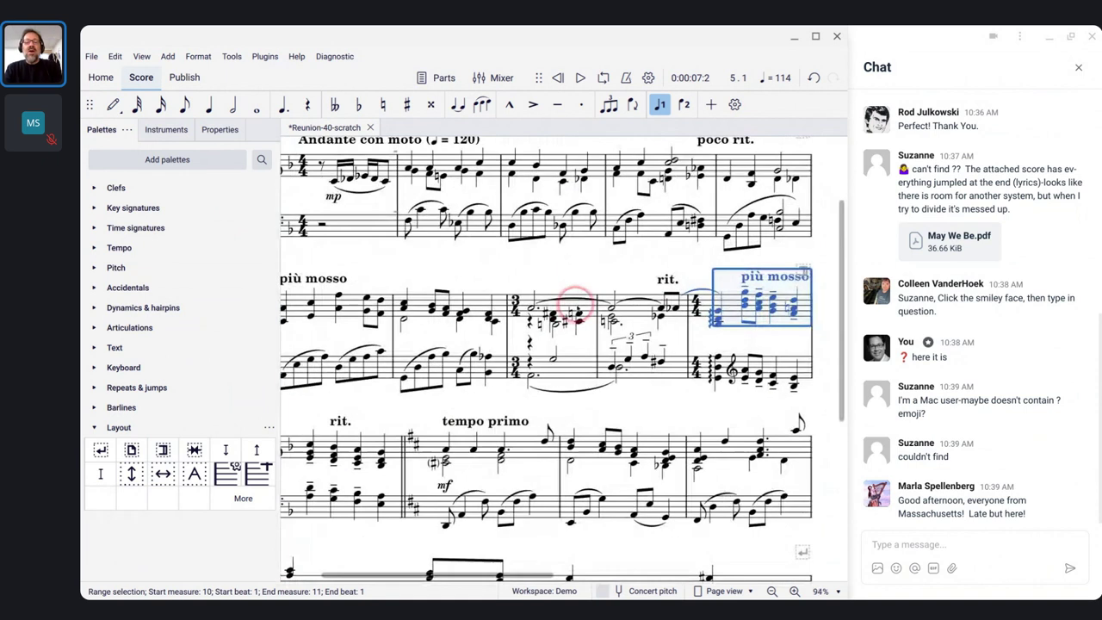
pyautogui.click(560, 307)
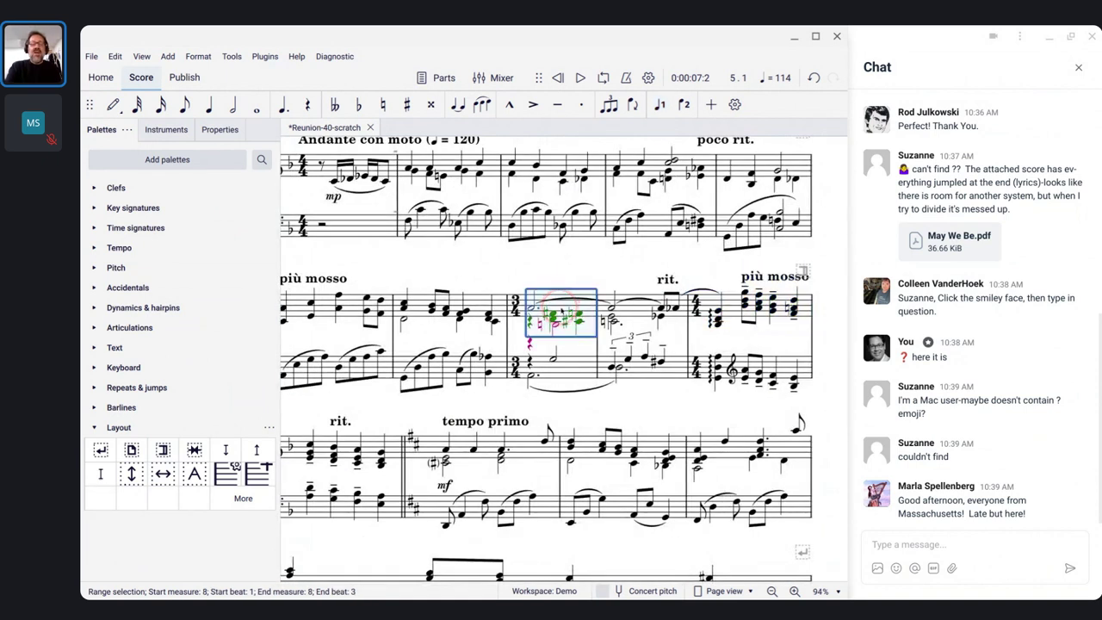
pyautogui.press('space')
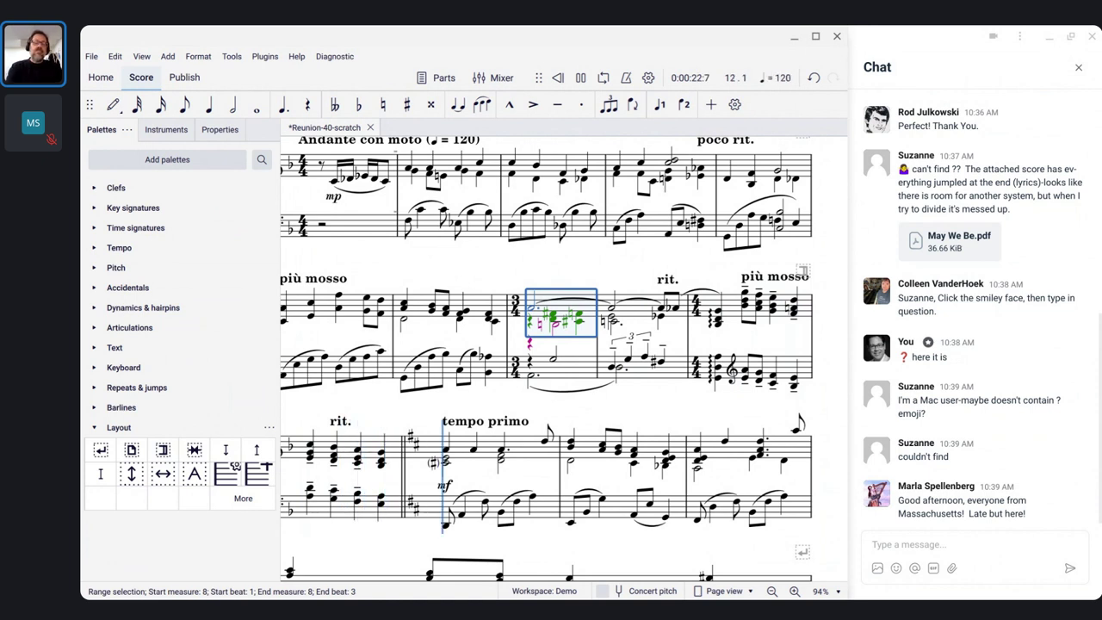
pyautogui.press('space')
pyautogui.click(564, 306)
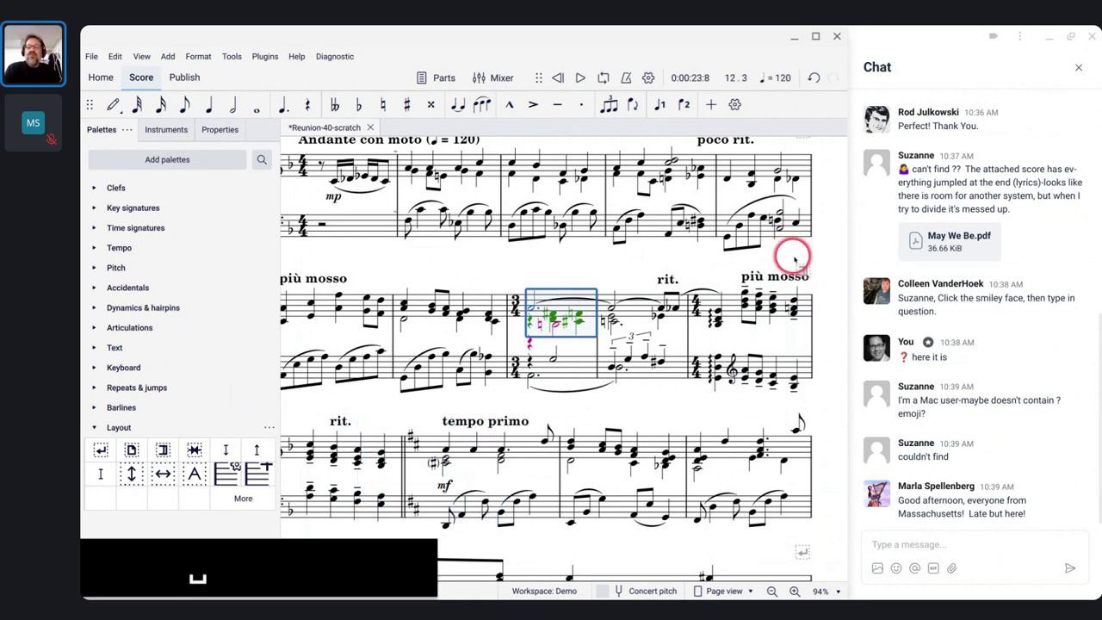
# Step: Select the section break at the end of the second system and display its properties, including the pause before the new section
pyautogui.click(801, 270)
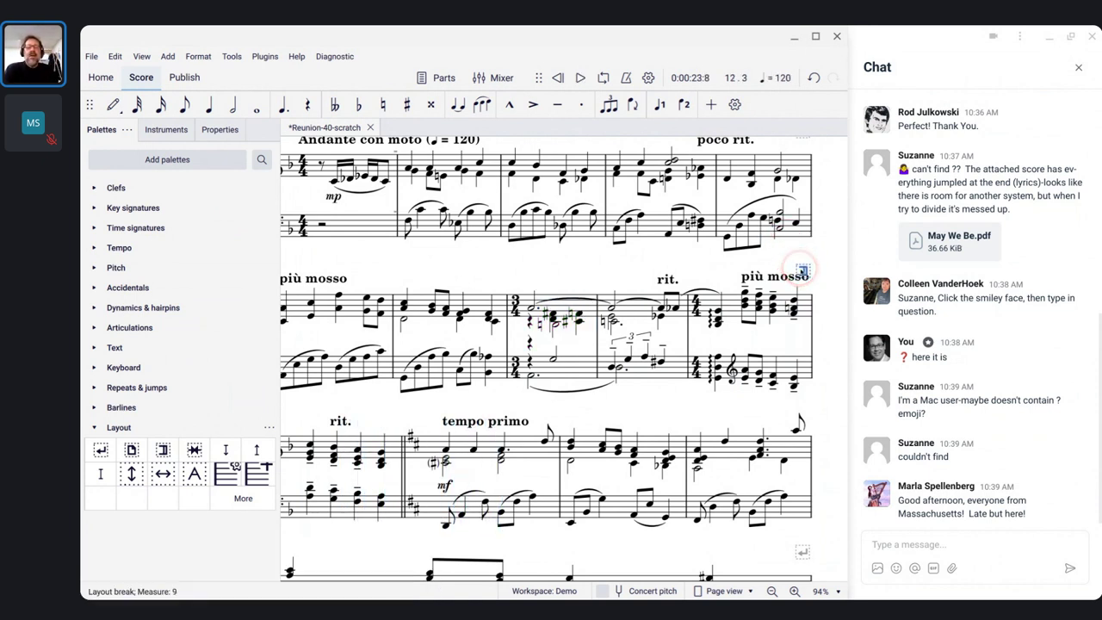
pyautogui.click(220, 131)
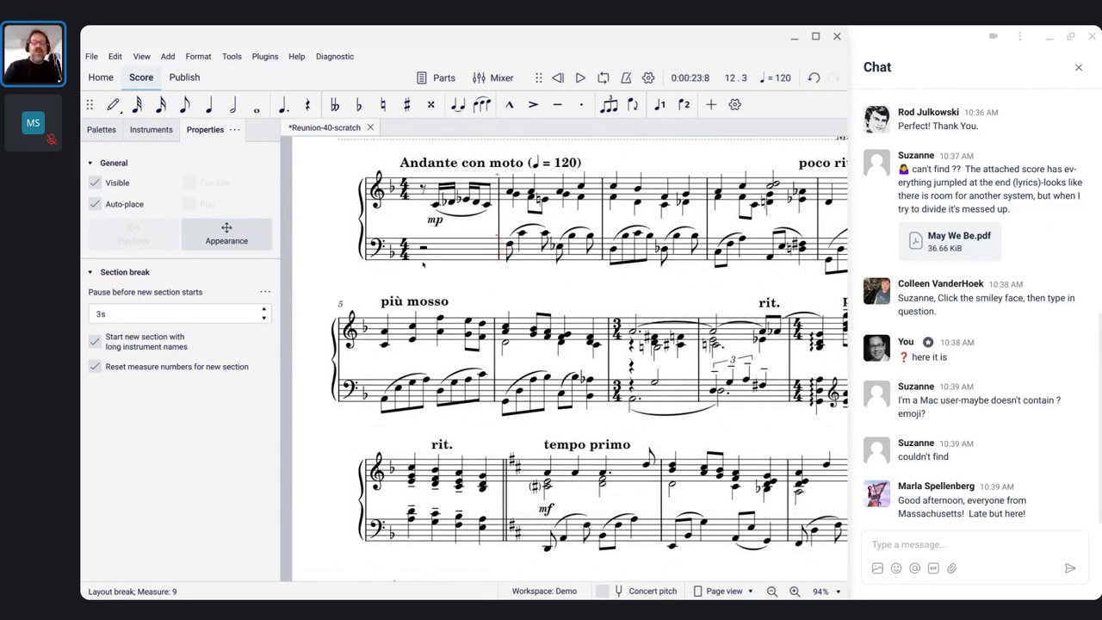
# Step: Apply the two-sharp key signature to the first measure of the third system, right after the section break
pyautogui.hscroll(3, 534, 405)
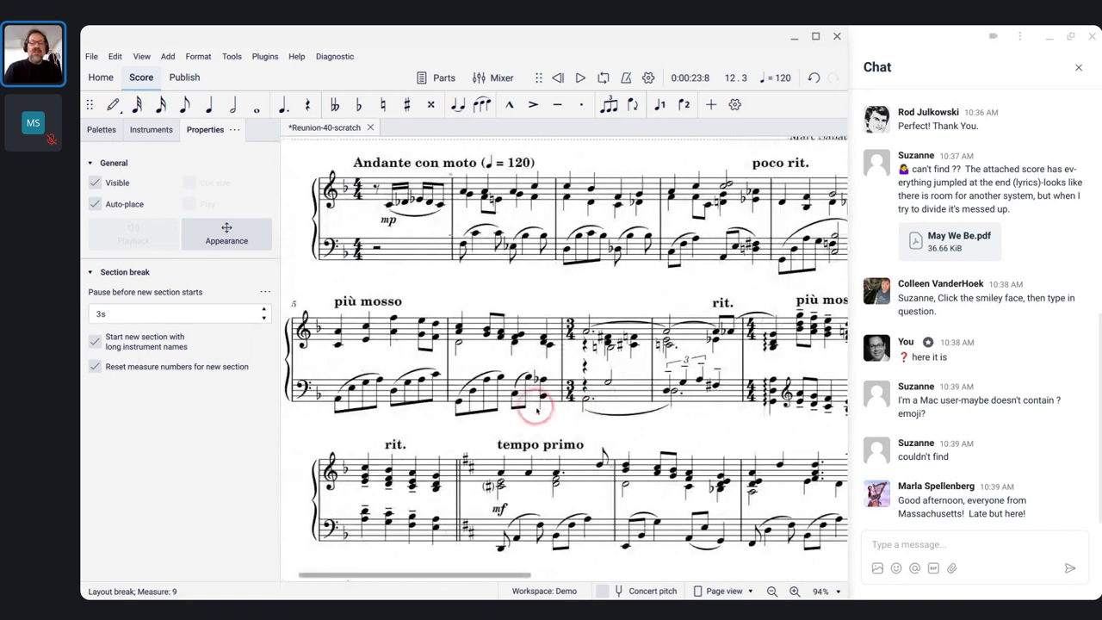
pyautogui.click(372, 472)
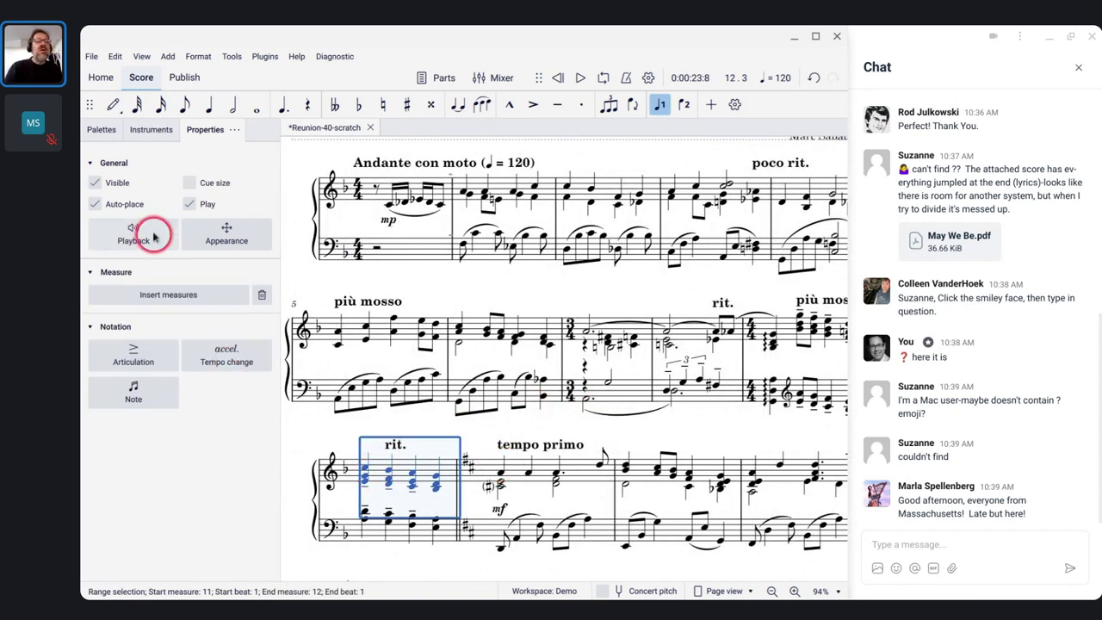
pyautogui.click(101, 130)
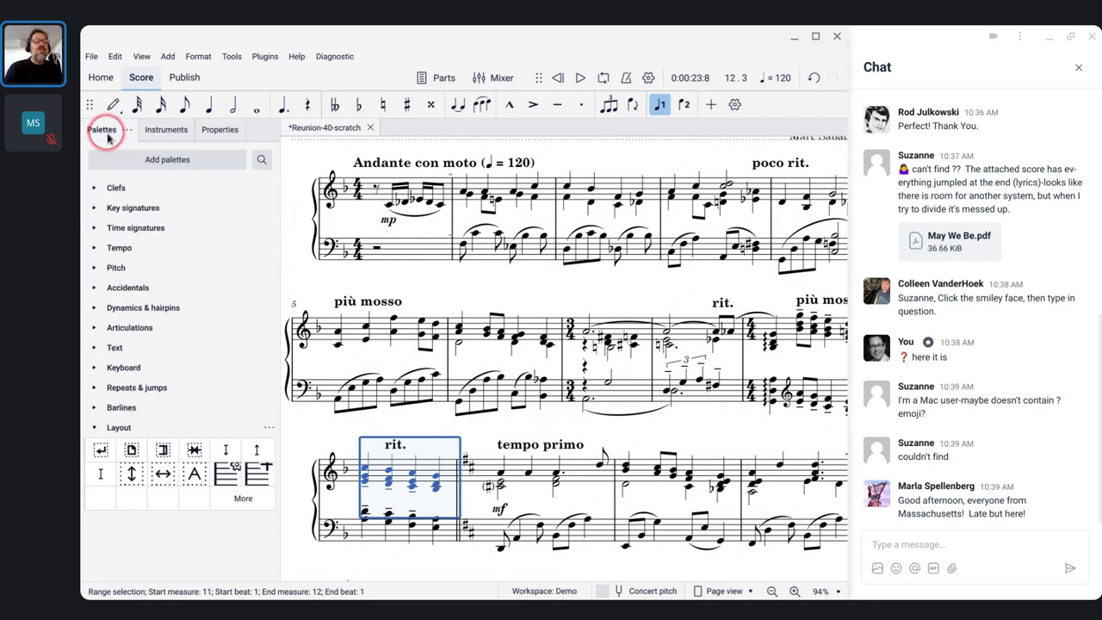
pyautogui.click(95, 209)
pyautogui.click(142, 233)
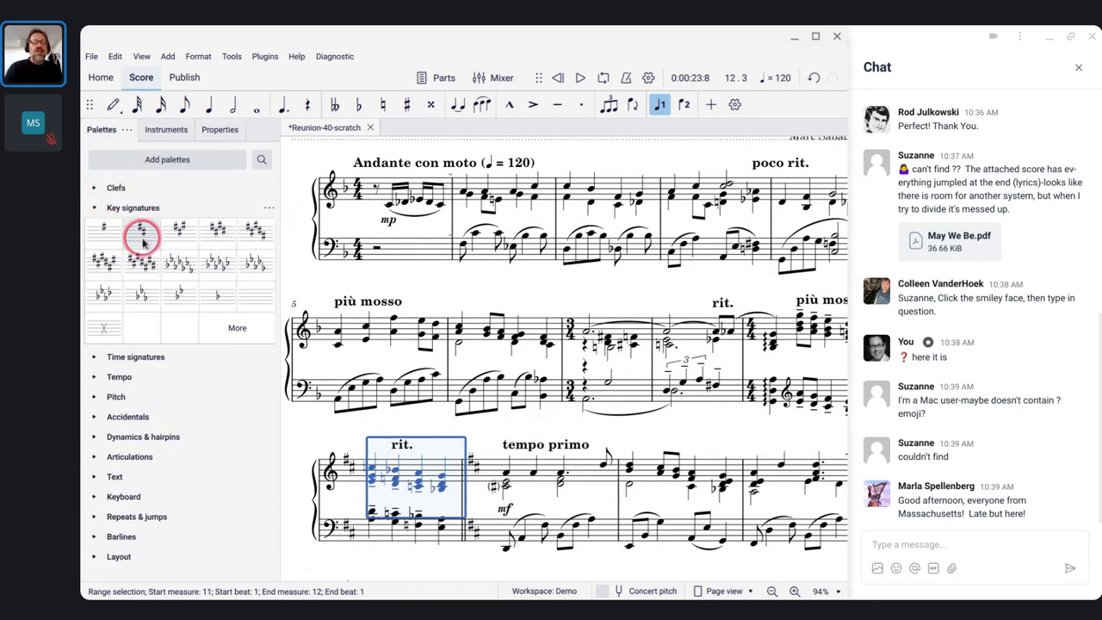
# Step: Examine the end of the second system and the start of the new section for courtesy key signatures and measure numbering
pyautogui.click(437, 463)
pyautogui.hscroll(4, 430, 473)
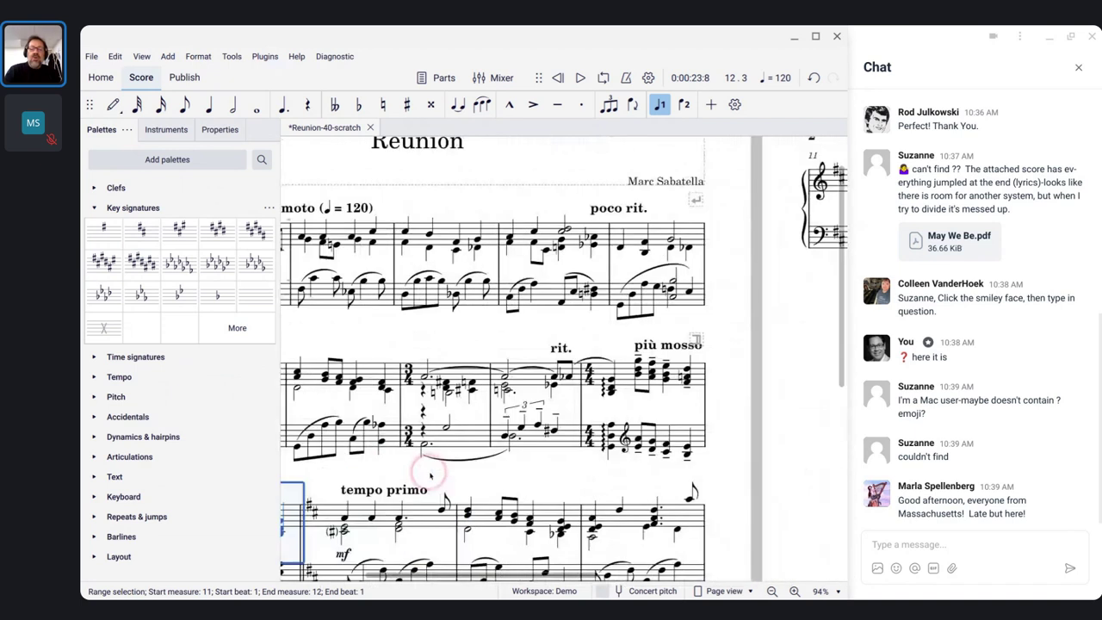
pyautogui.hscroll(1, 430, 473)
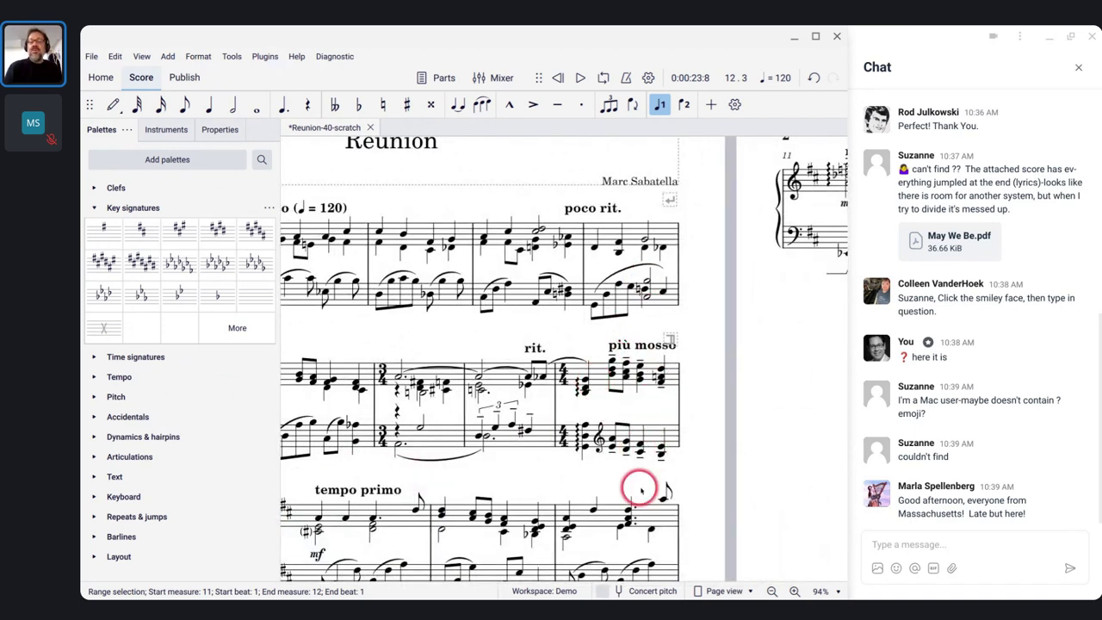
pyautogui.scroll(-5, 620, 366)
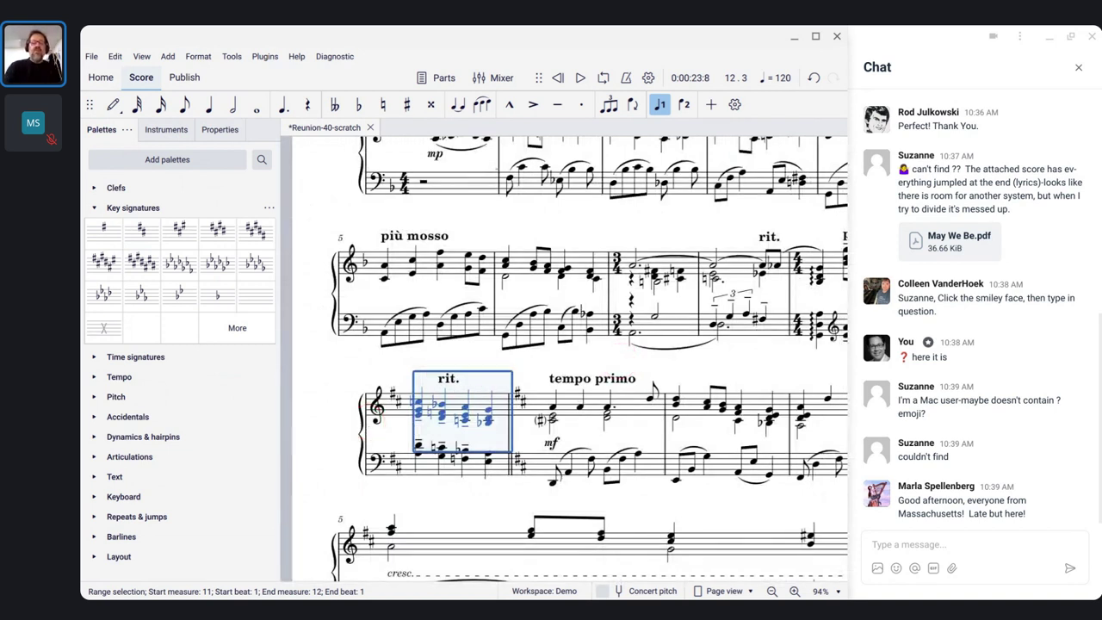
pyautogui.hscroll(3, 564, 359)
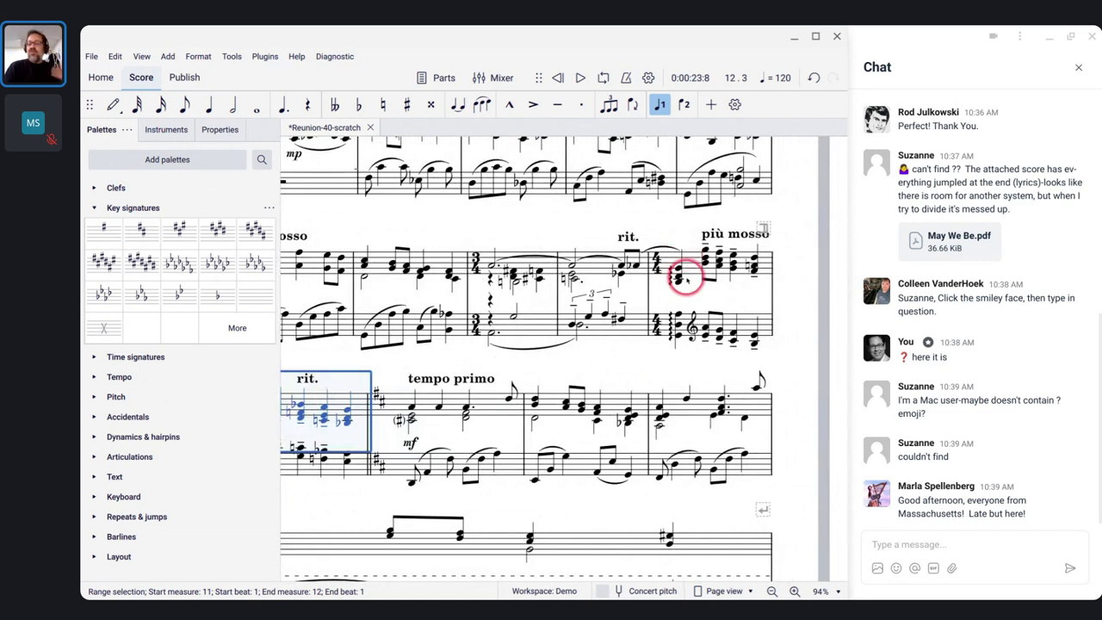
pyautogui.scroll(-2, 687, 277)
pyautogui.hscroll(-3, 686, 277)
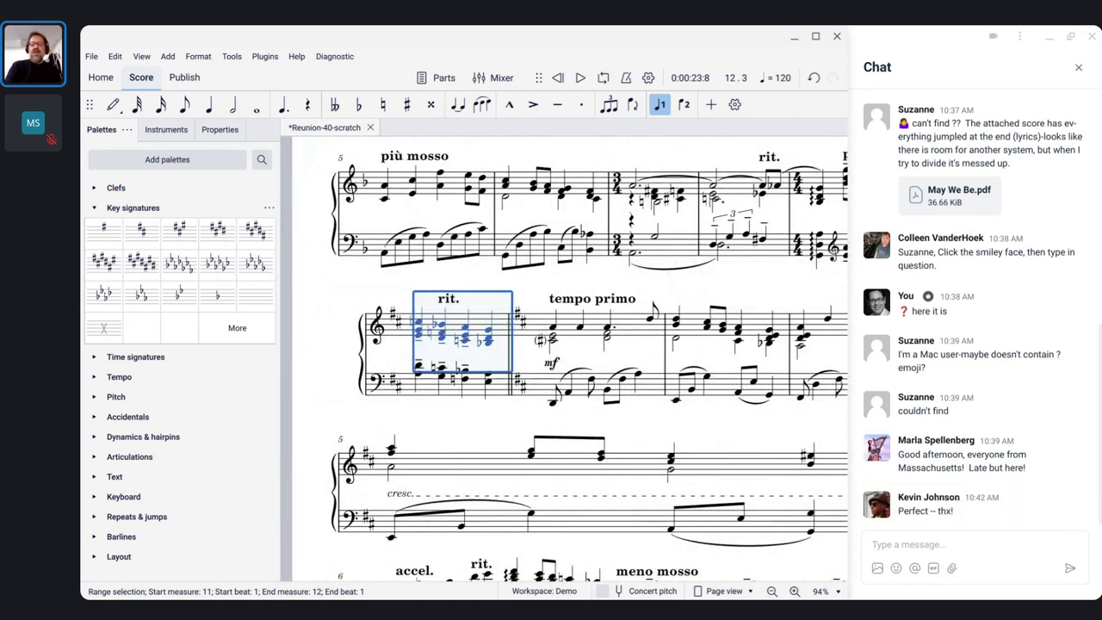
pyautogui.scroll(1, 801, 211)
pyautogui.scroll(2, 810, 211)
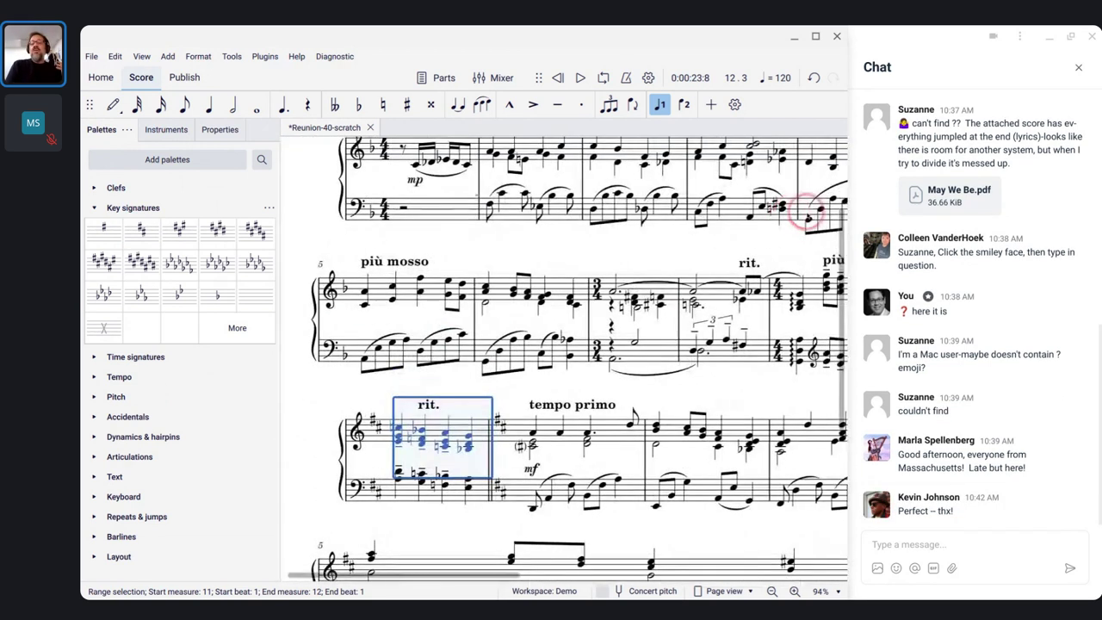
pyautogui.hscroll(2, 810, 211)
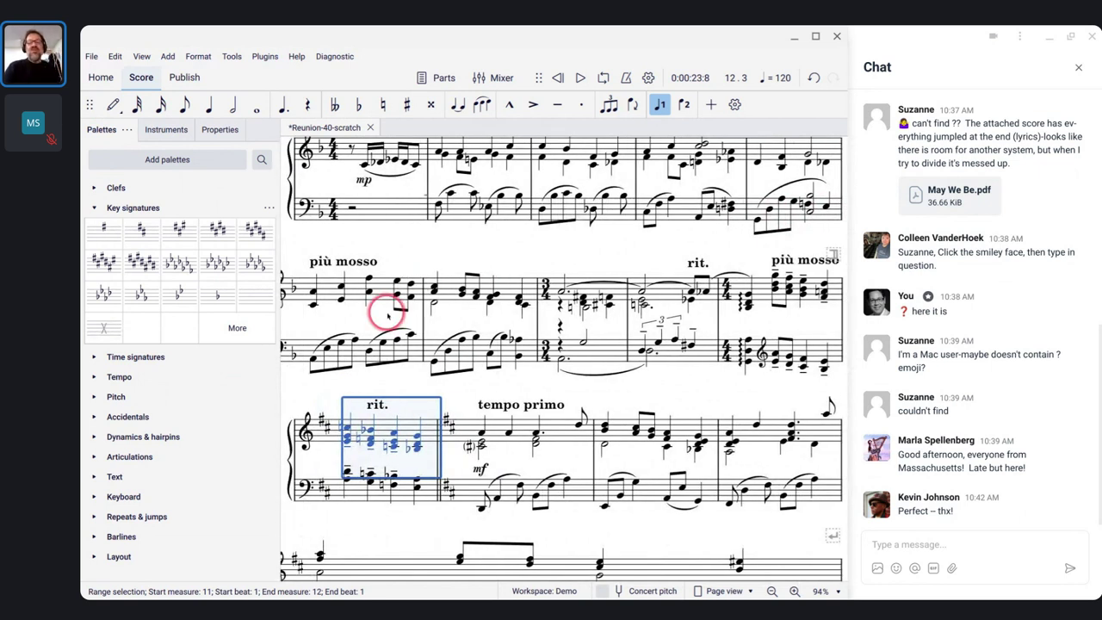
pyautogui.scroll(-2, 698, 293)
pyautogui.hscroll(-2, 700, 293)
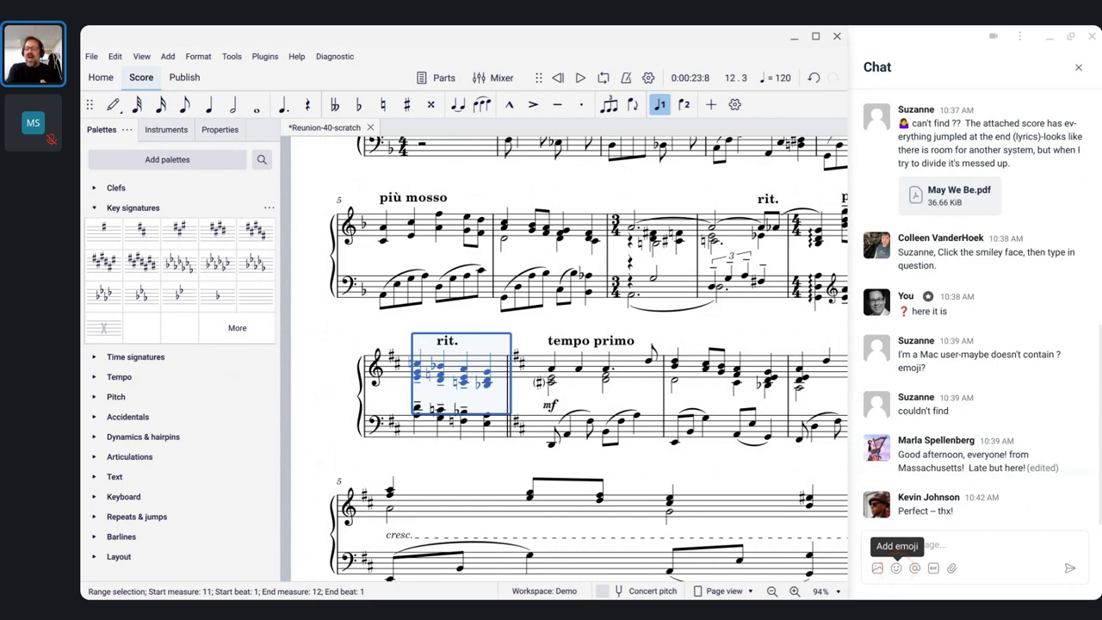
# Step: Search the live event chat's emoji picker for "ques" and close the picker
pyautogui.click(896, 568)
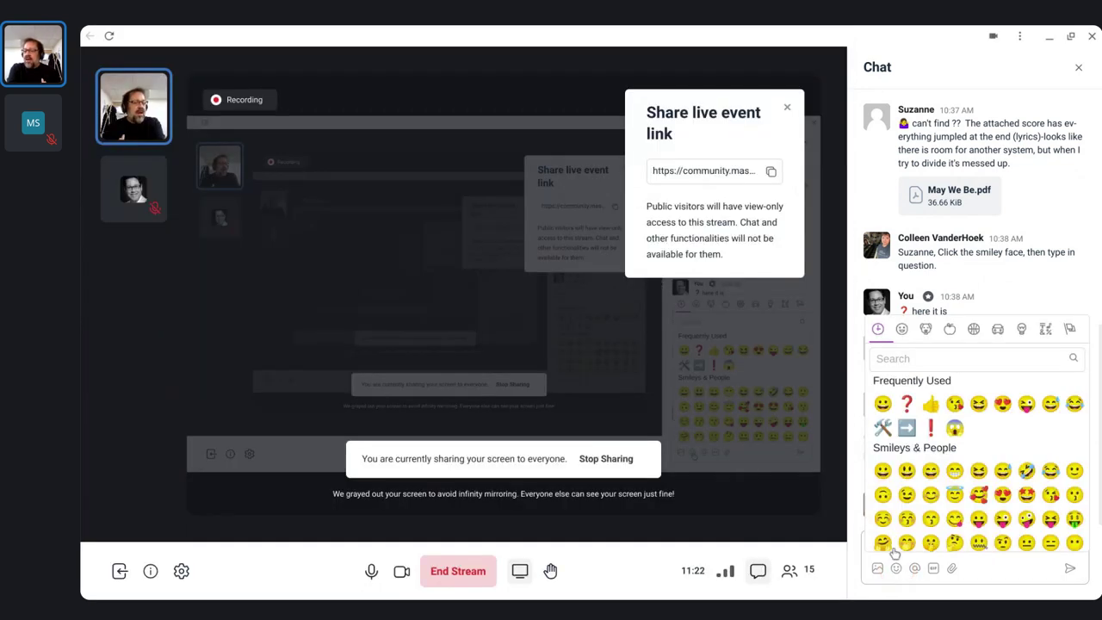
pyautogui.click(896, 357)
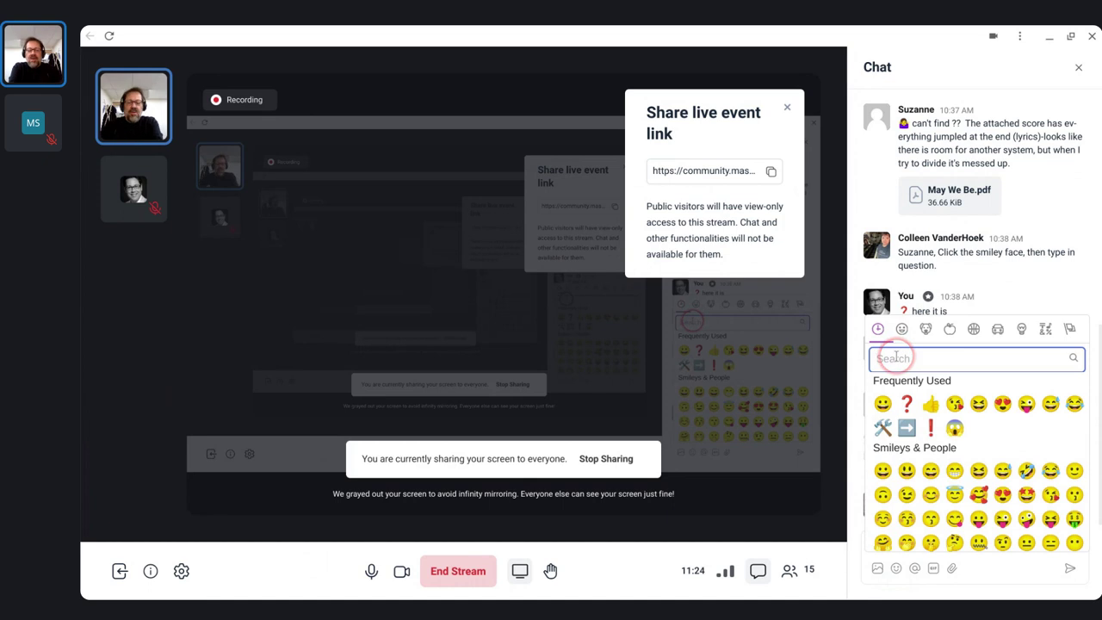
pyautogui.write('que')
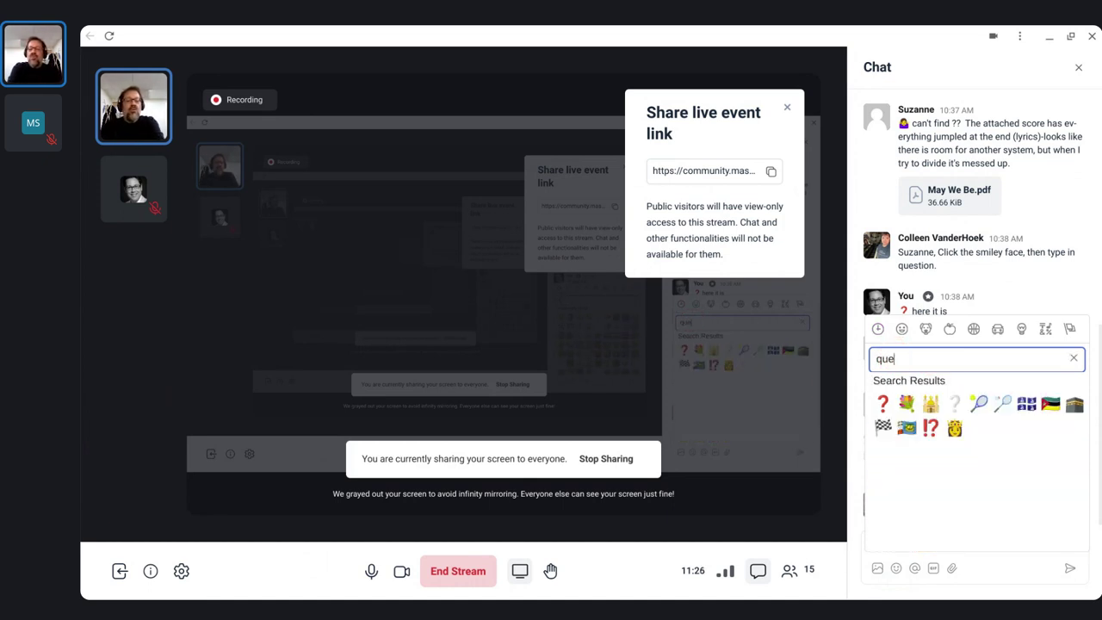
pyautogui.write('s')
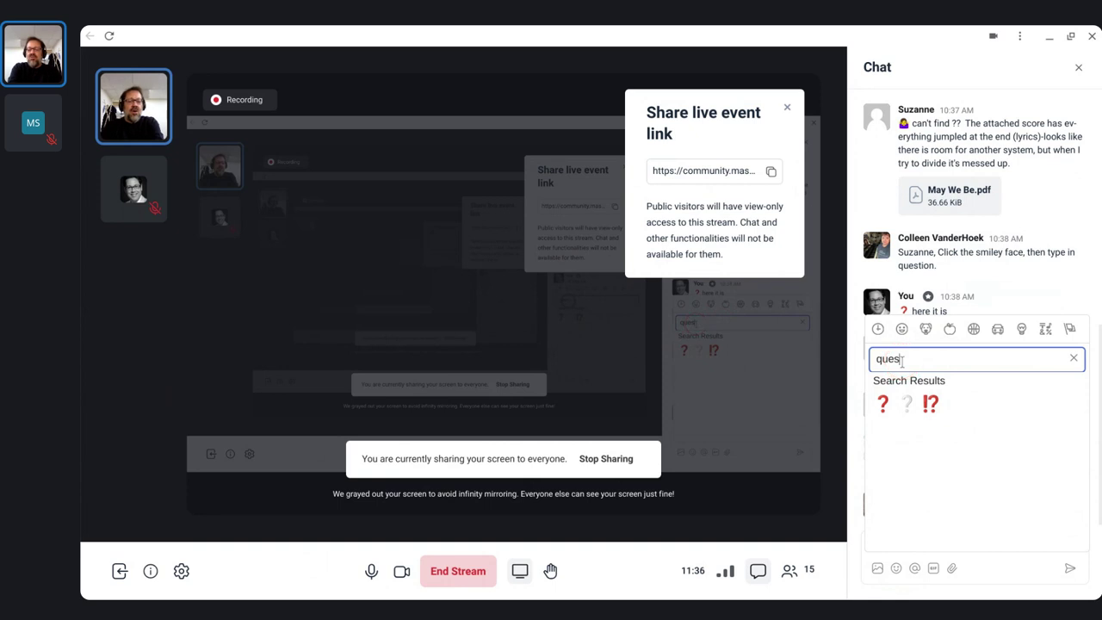
pyautogui.click(835, 388)
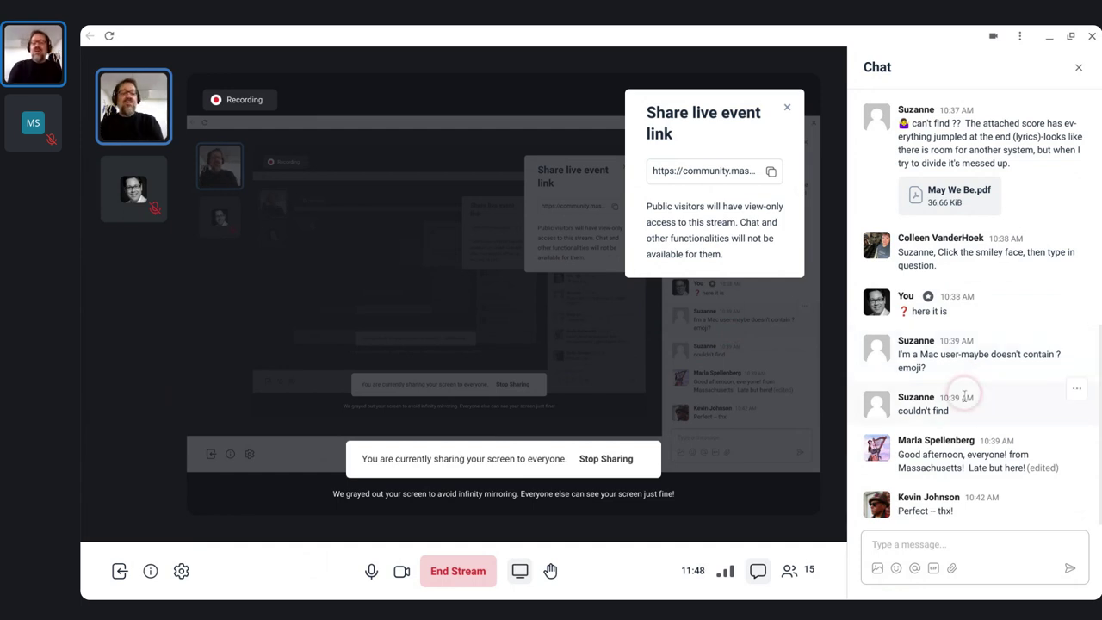
# Step: Find the chat question about the lyrics crowded at the score's end and start downloading its attached May We Be.pdf
pyautogui.scroll(1, 958, 432)
pyautogui.scroll(2, 959, 432)
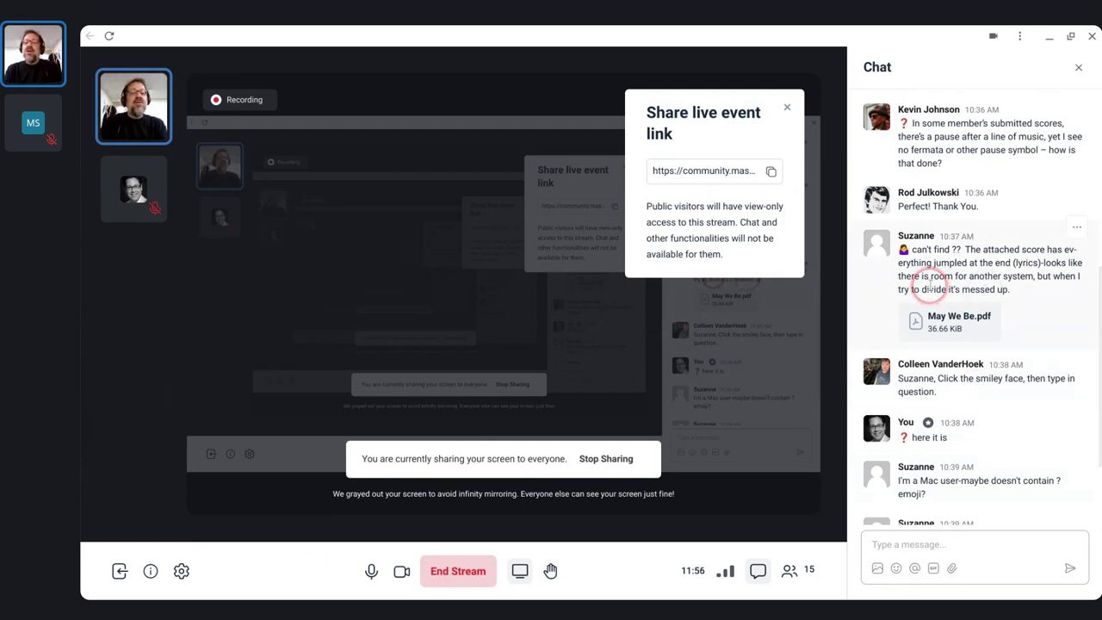
pyautogui.click(932, 316)
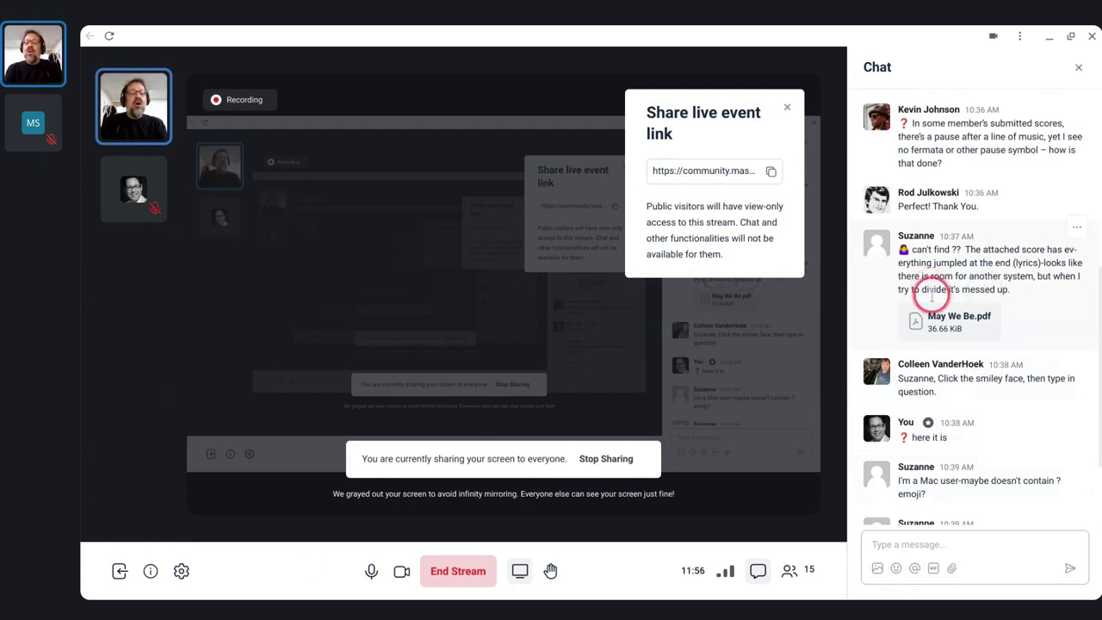
pyautogui.click(986, 324)
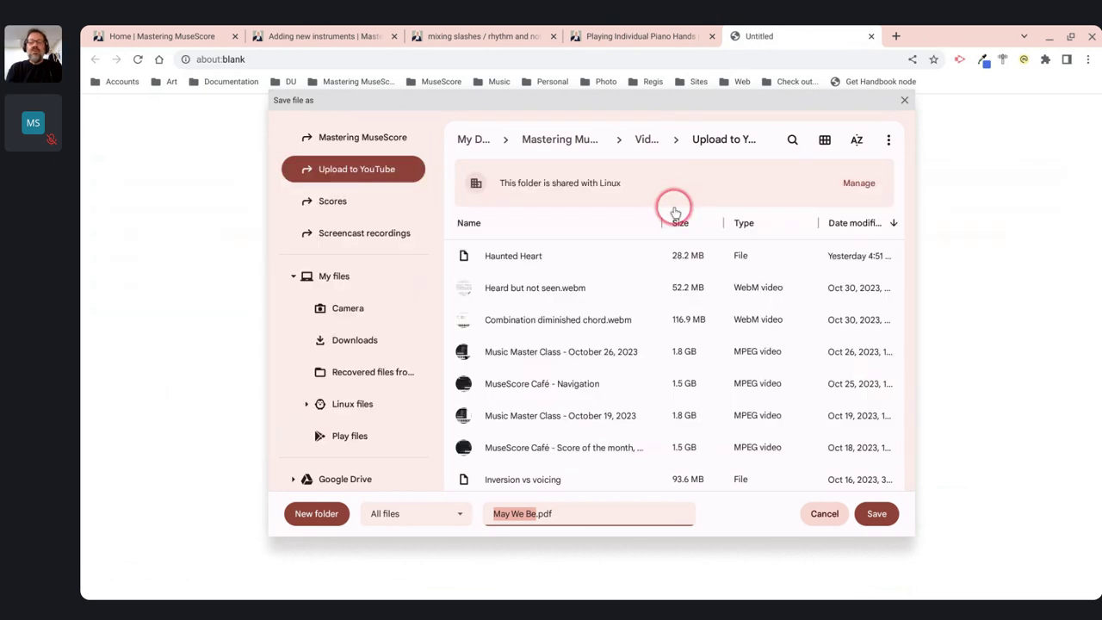
# Step: Save May We Be.pdf in the Test folder inside the Scores folder
pyautogui.press('F5')
pyautogui.press('Return')
pyautogui.scroll(-3, 1016, 370)
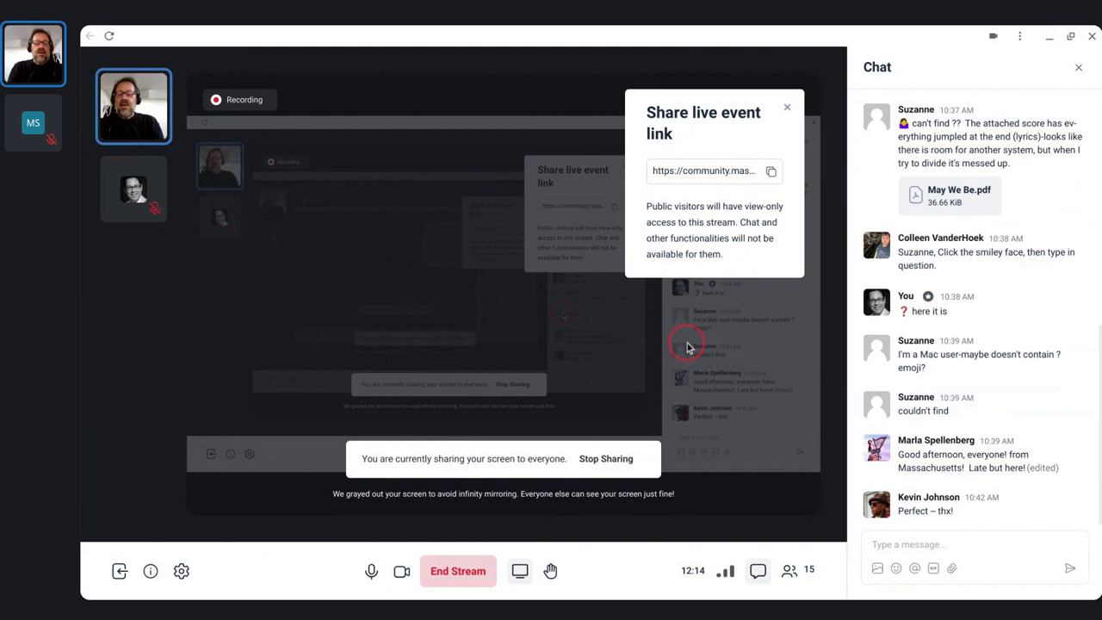
pyautogui.press('F5')
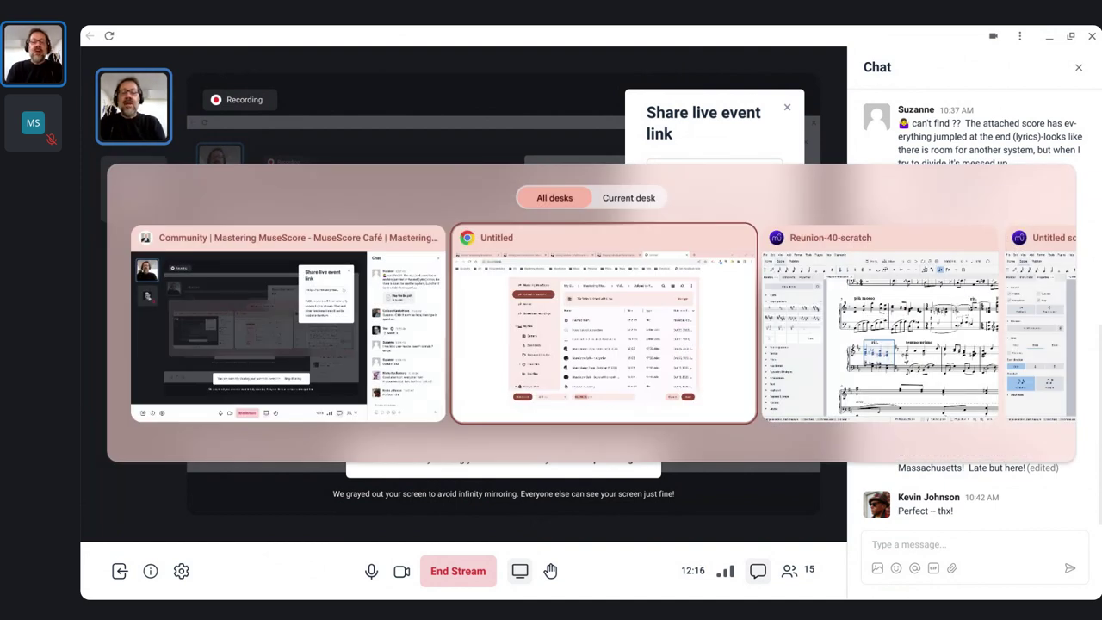
pyautogui.click(597, 306)
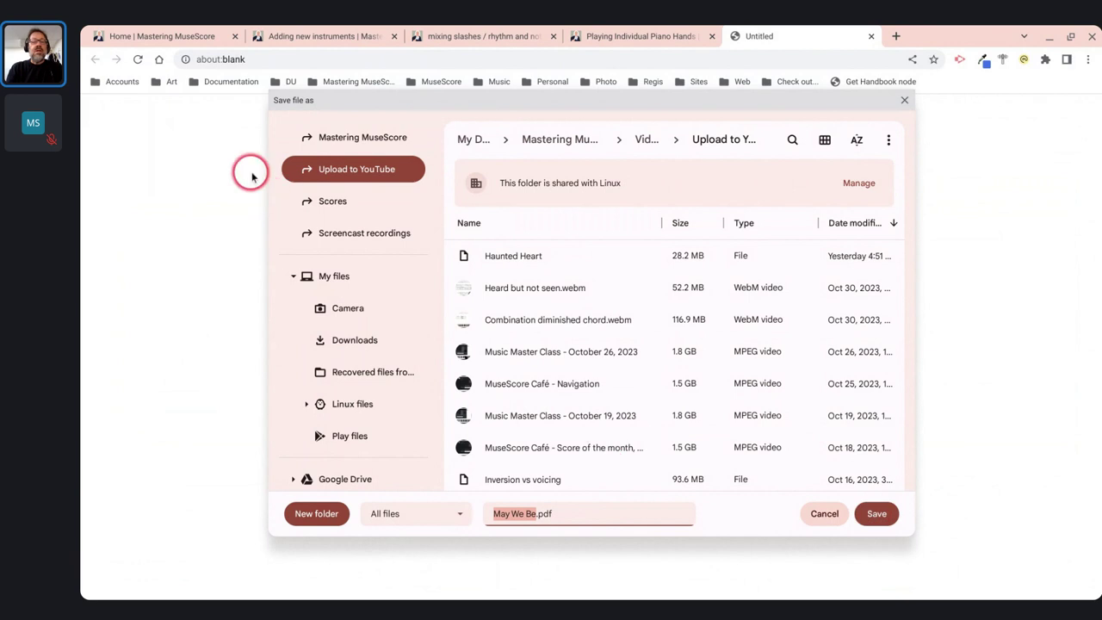
pyautogui.click(335, 203)
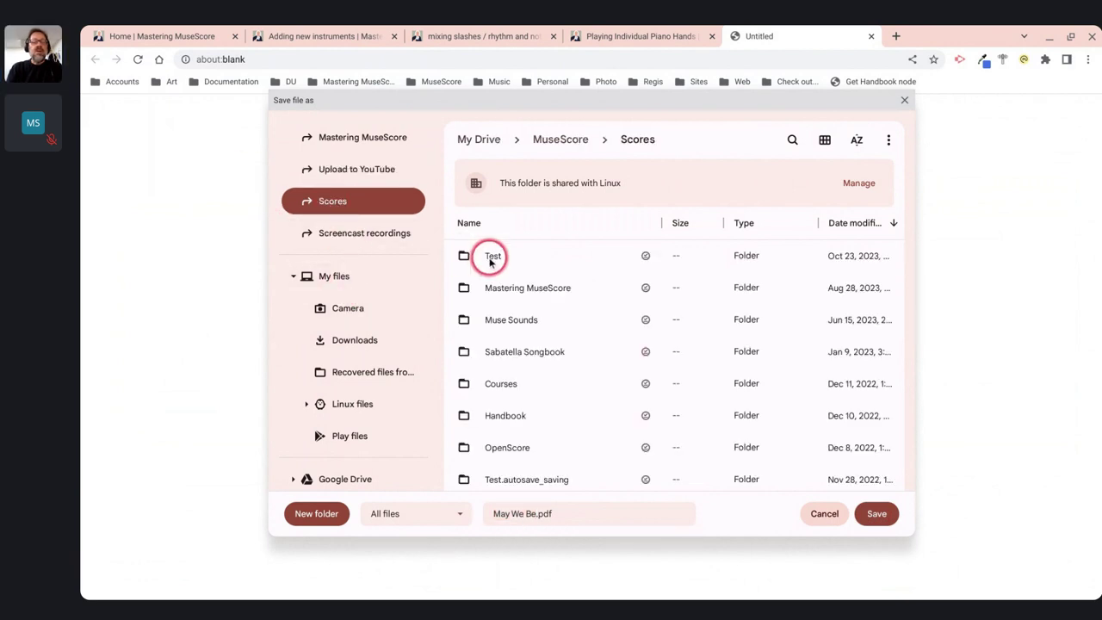
pyautogui.doubleClick(492, 258)
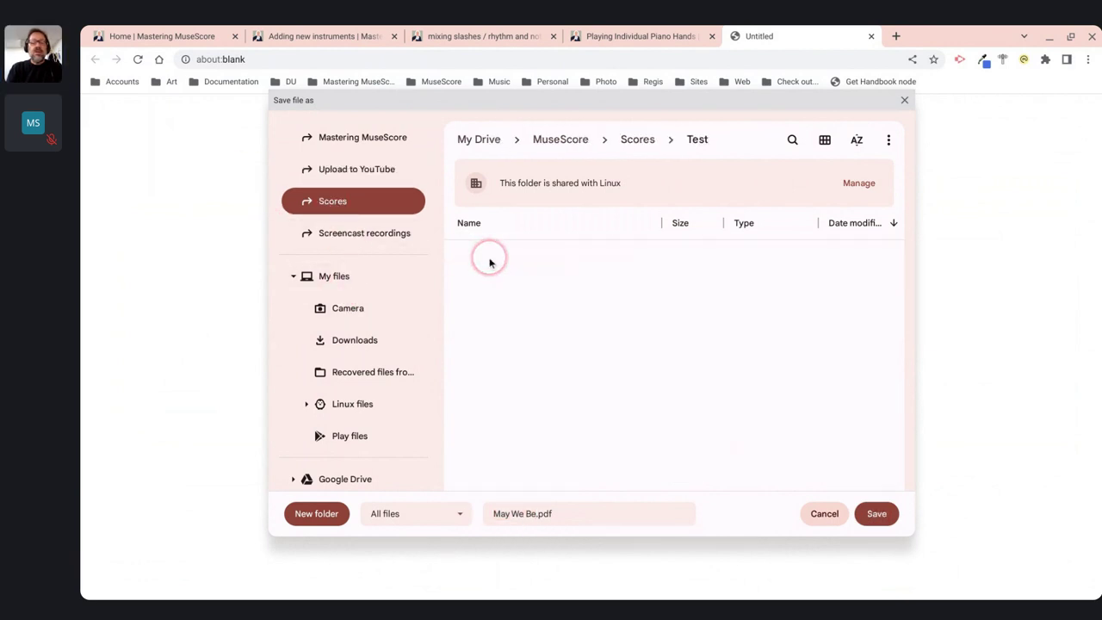
pyautogui.click(876, 515)
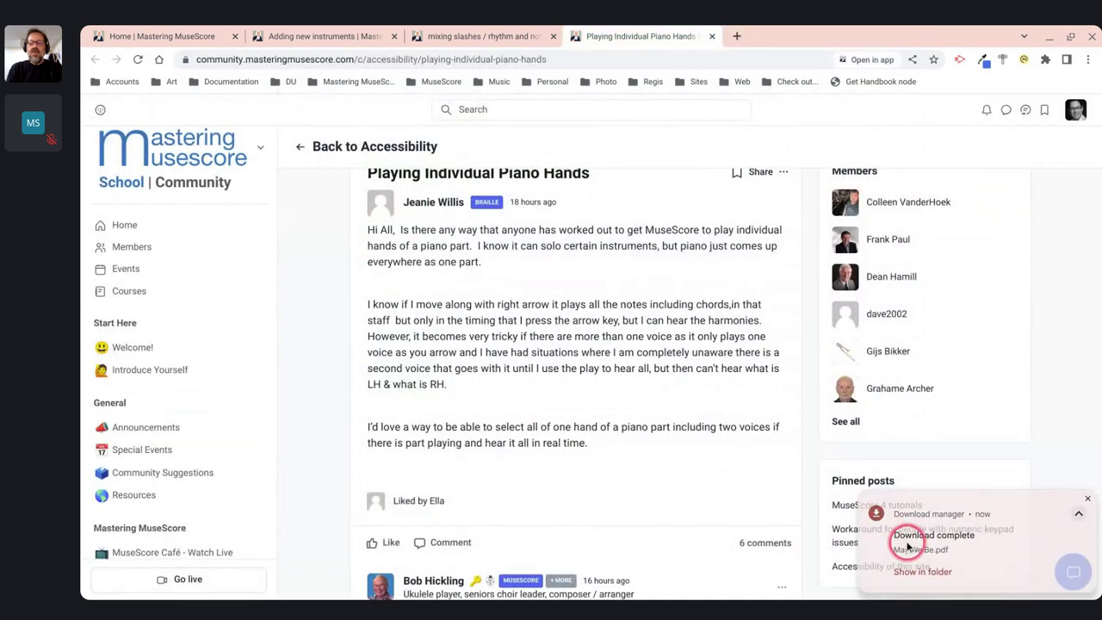
# Step: Open the downloaded May We Be.pdf and snap its window to half of the screen
pyautogui.click(908, 541)
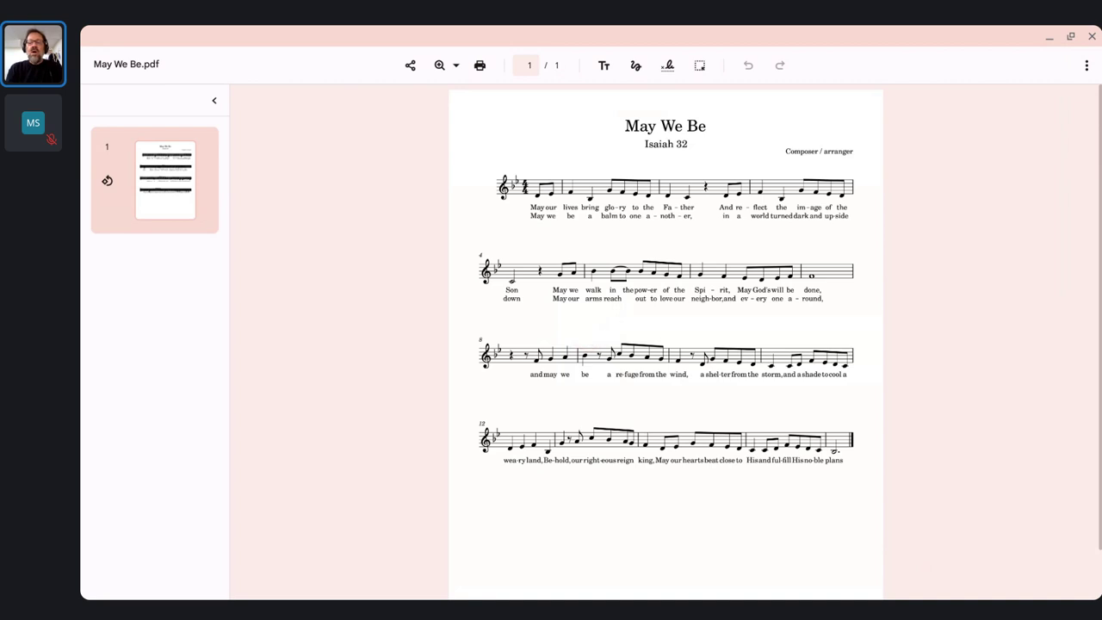
pyautogui.hotkey('ctrl', 'w')
pyautogui.hotkey('alt', 'Tab')
pyautogui.hotkey('alt', '[')
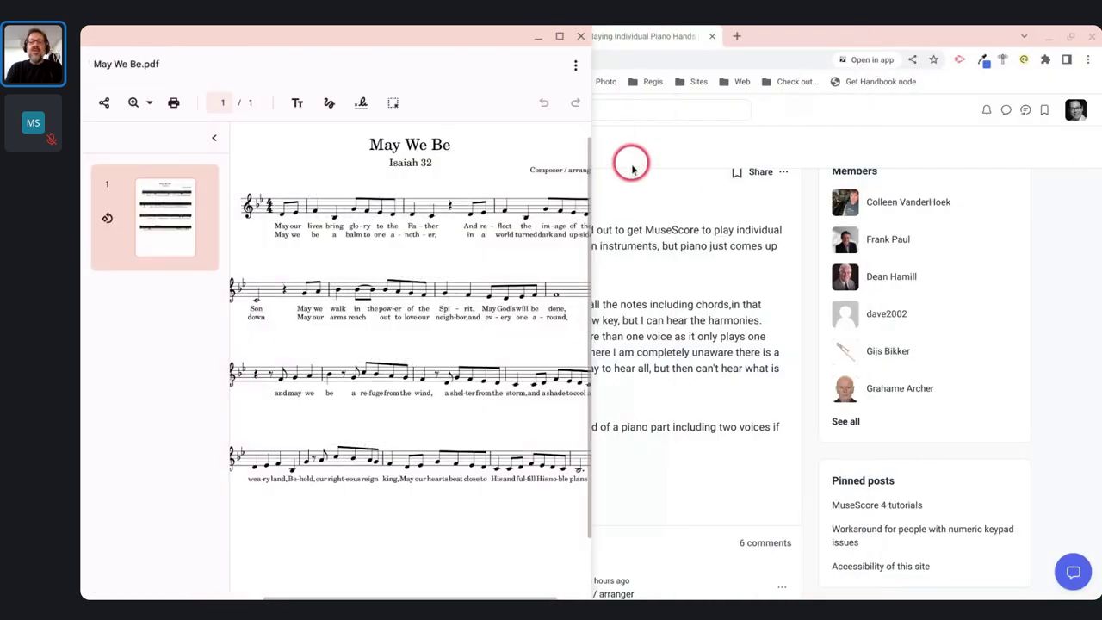
# Step: Show the live event window behind the PDF and widen the PDF window up to the edge of the chat
pyautogui.hotkey('alt', 'Tab')
pyautogui.hotkey('alt', 'Tab')
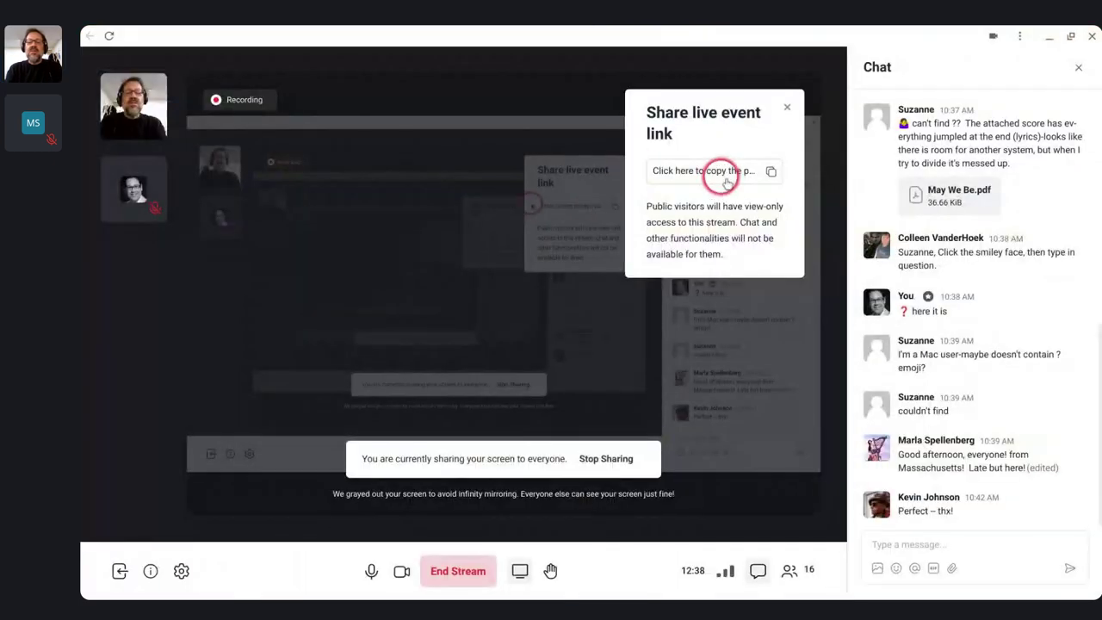
pyautogui.hotkey('alt', 'Tab')
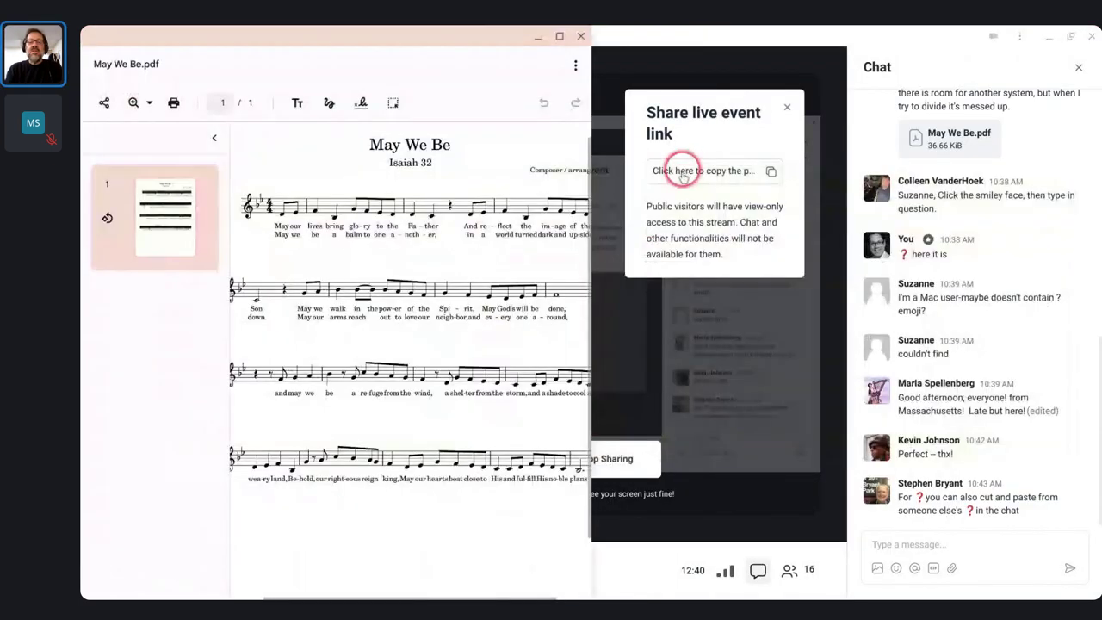
pyautogui.moveTo(591, 215); pyautogui.dragTo(848, 261)
# Step: Reread the chat question and examine the lyric spacing and system layout of the May We Be score at a larger zoom
pyautogui.scroll(4, 991, 322)
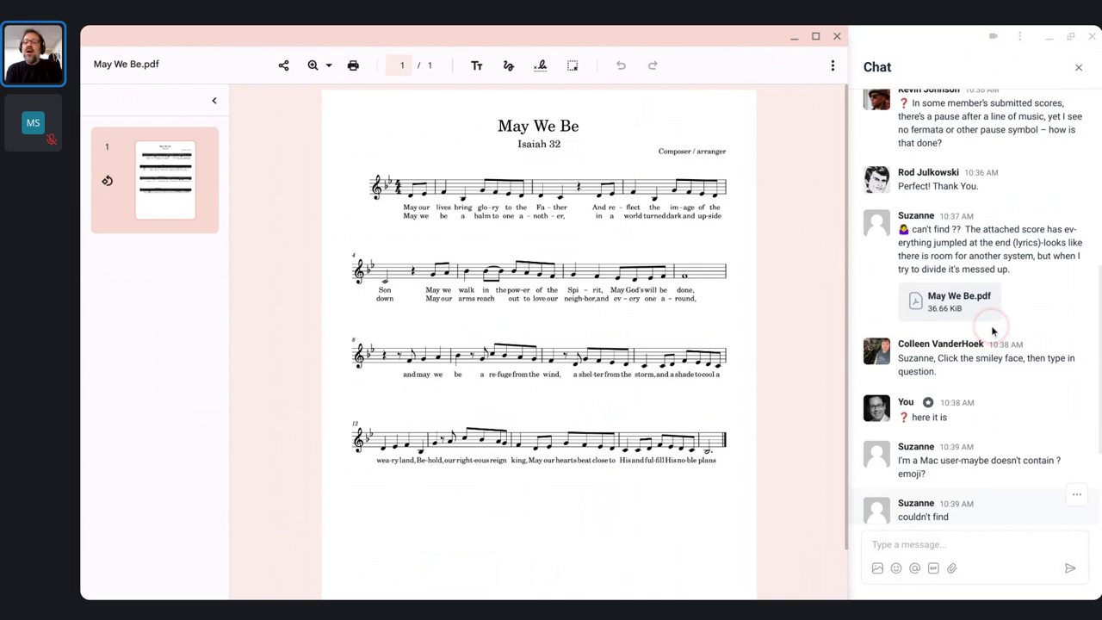
pyautogui.scroll(-3, 972, 258)
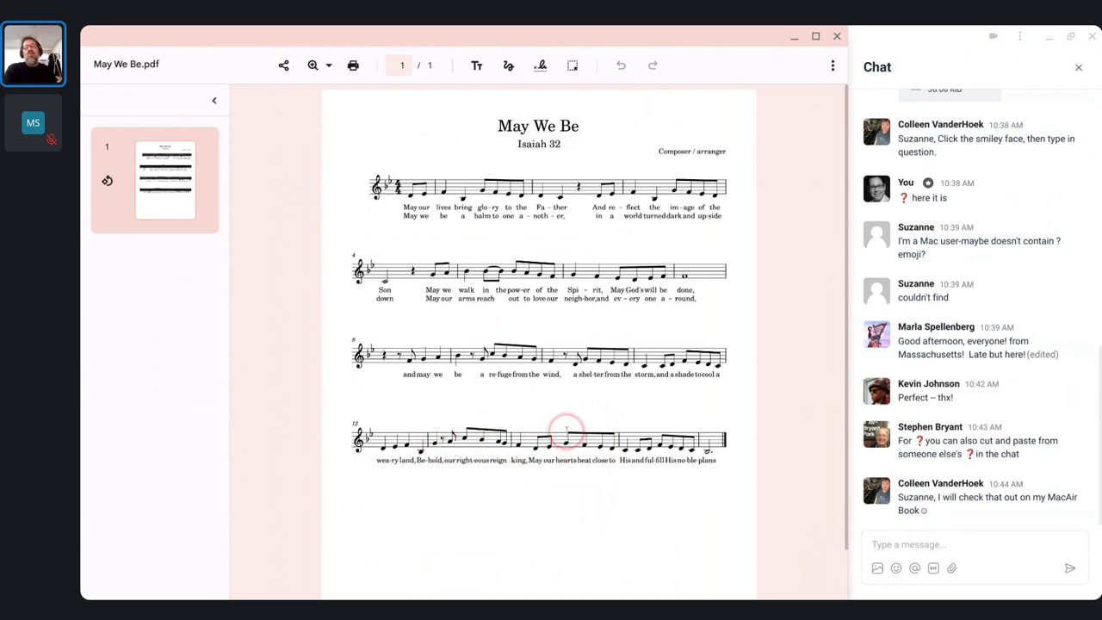
pyautogui.scroll(-1, 567, 429)
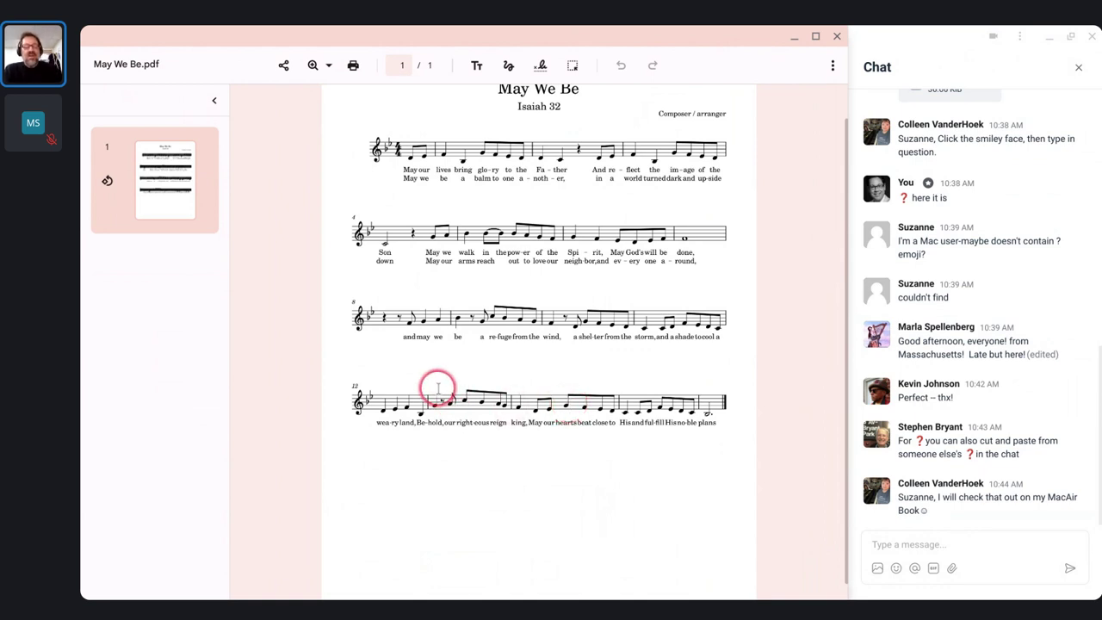
pyautogui.scroll(5, 438, 389)
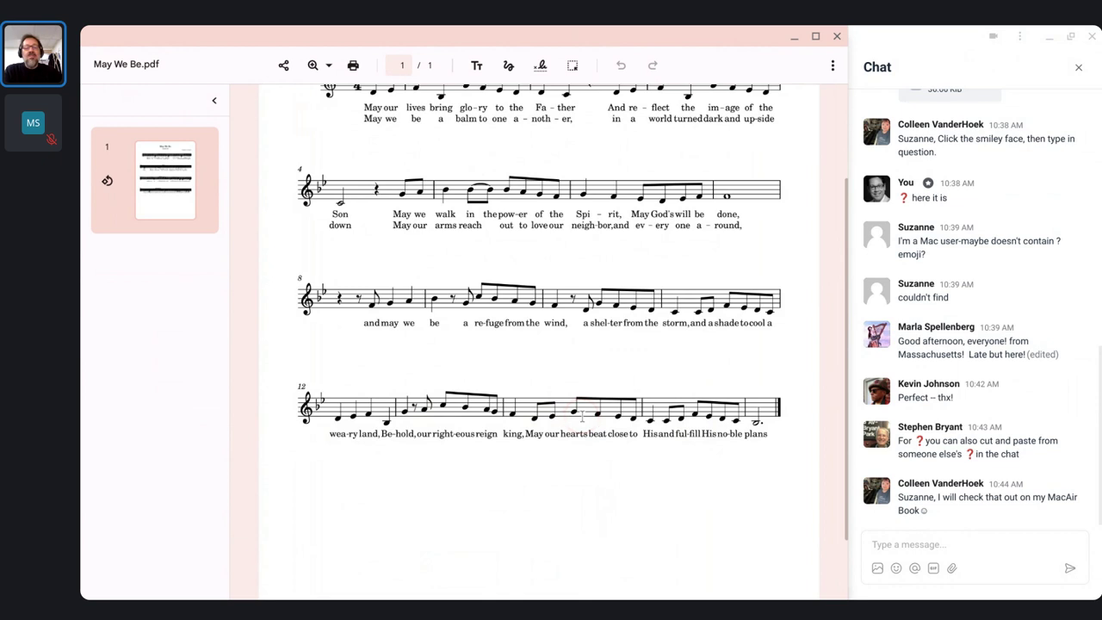
pyautogui.scroll(3, 554, 329)
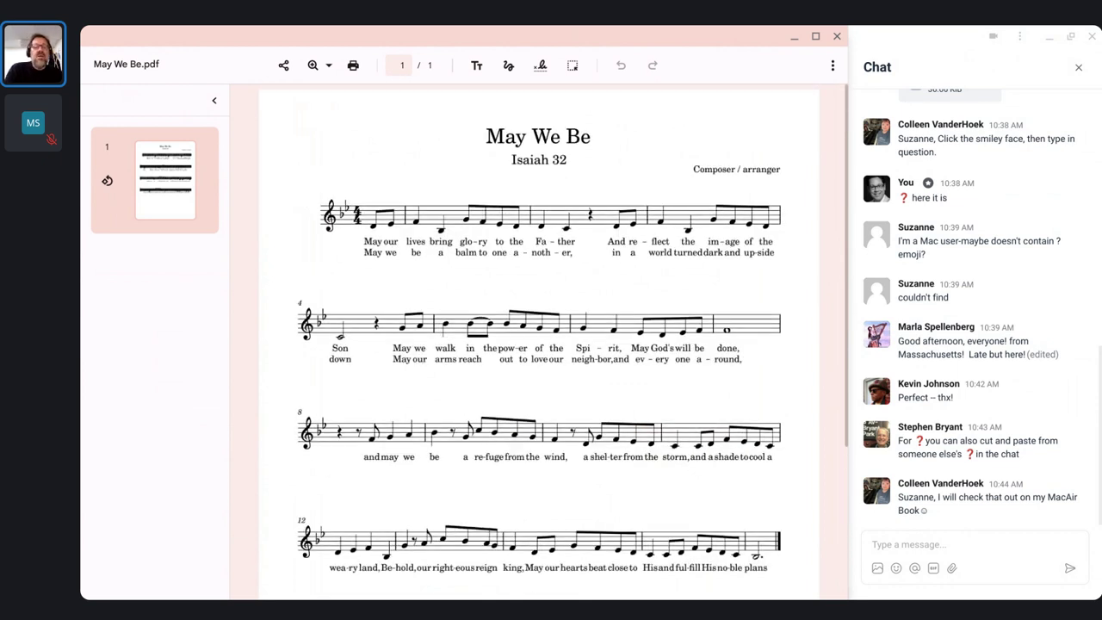
# Step: Examine the systems, lyric spacing and free space below the last system of the May We Be PDF
pyautogui.scroll(-1, 554, 329)
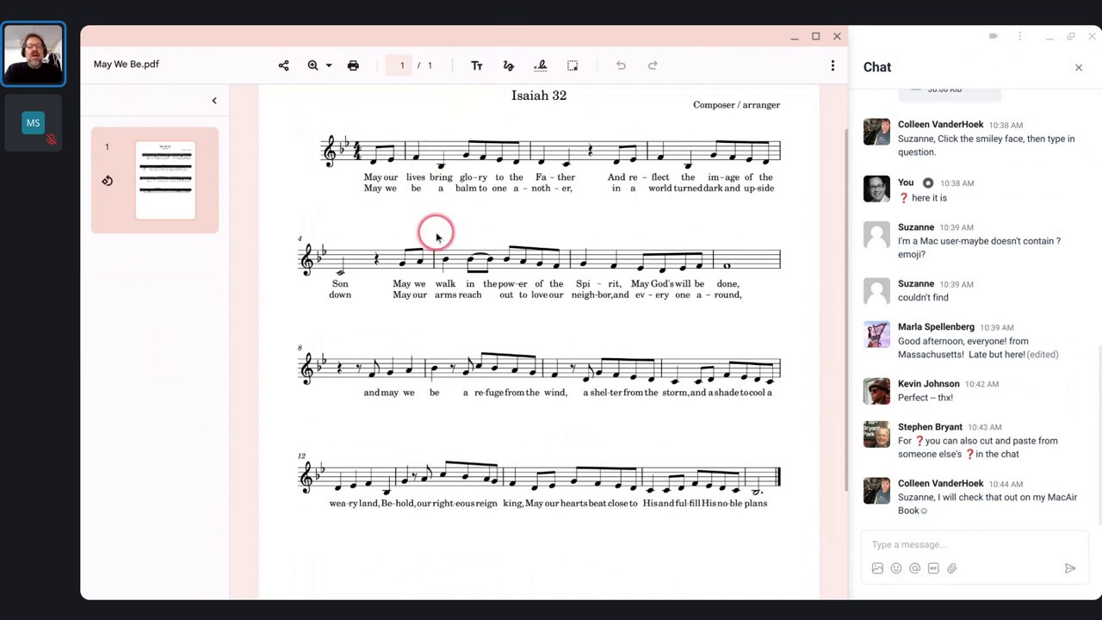
pyautogui.scroll(-3, 573, 368)
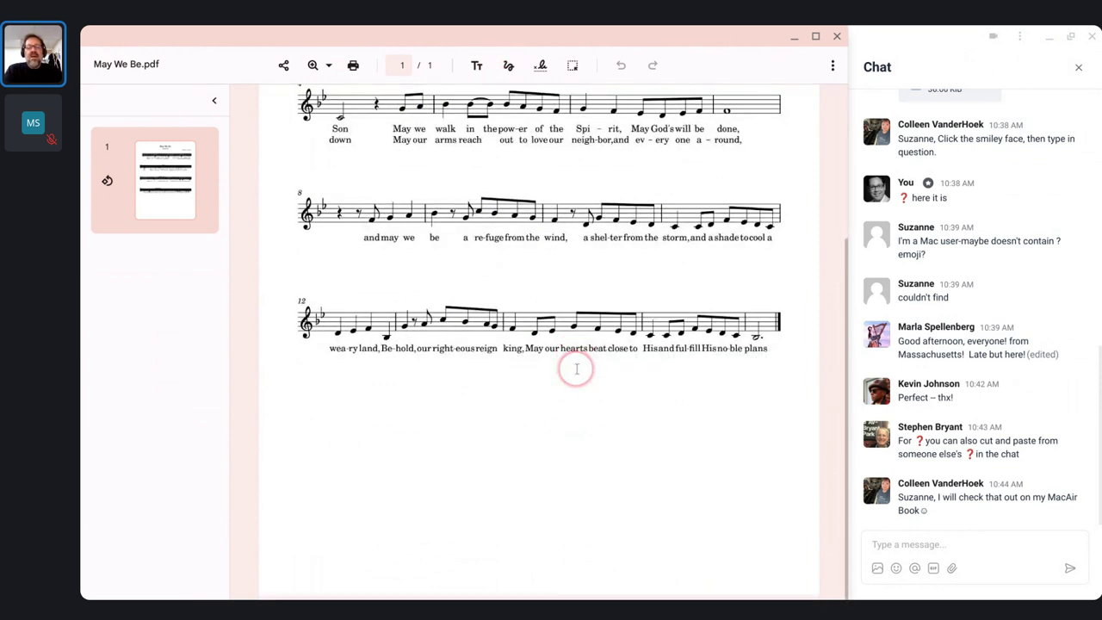
pyautogui.scroll(4, 573, 369)
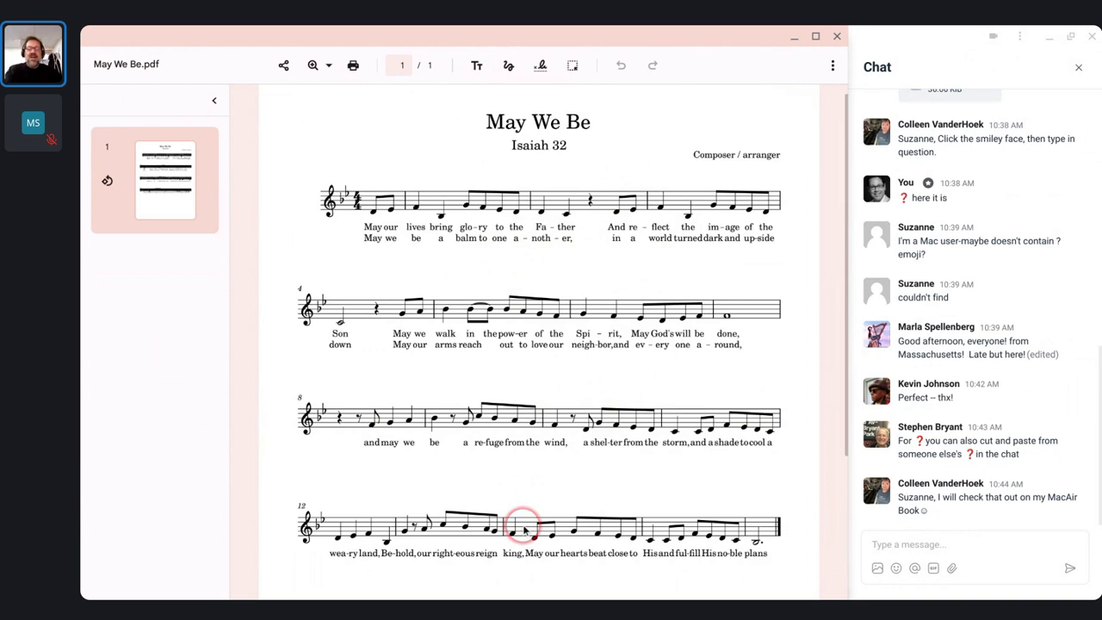
pyautogui.scroll(-1, 522, 529)
pyautogui.scroll(1, 556, 345)
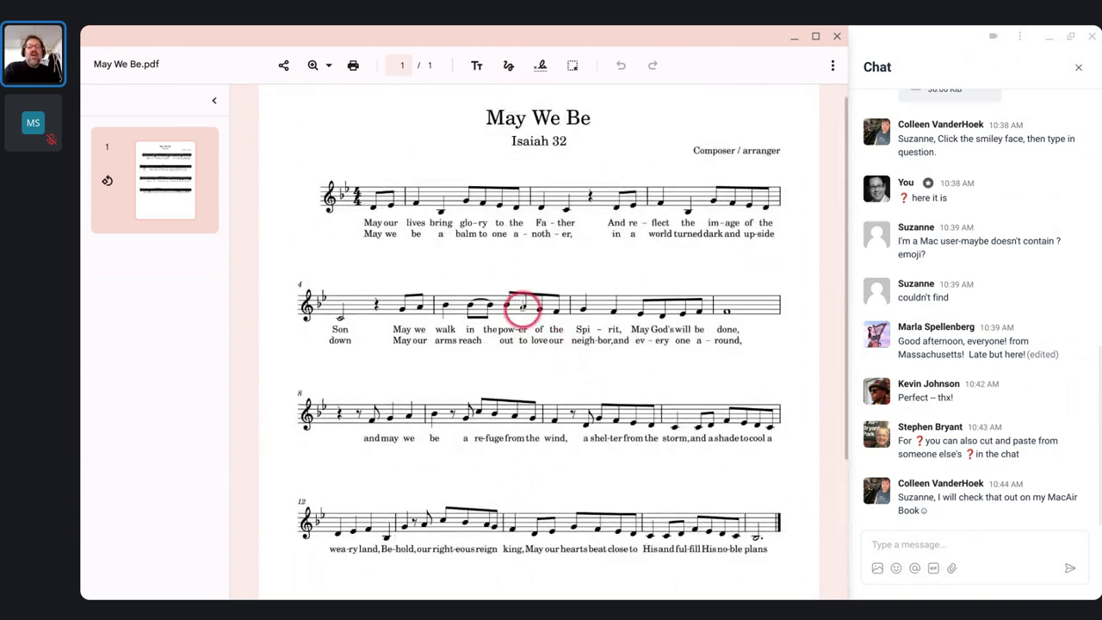
pyautogui.scroll(-1, 522, 303)
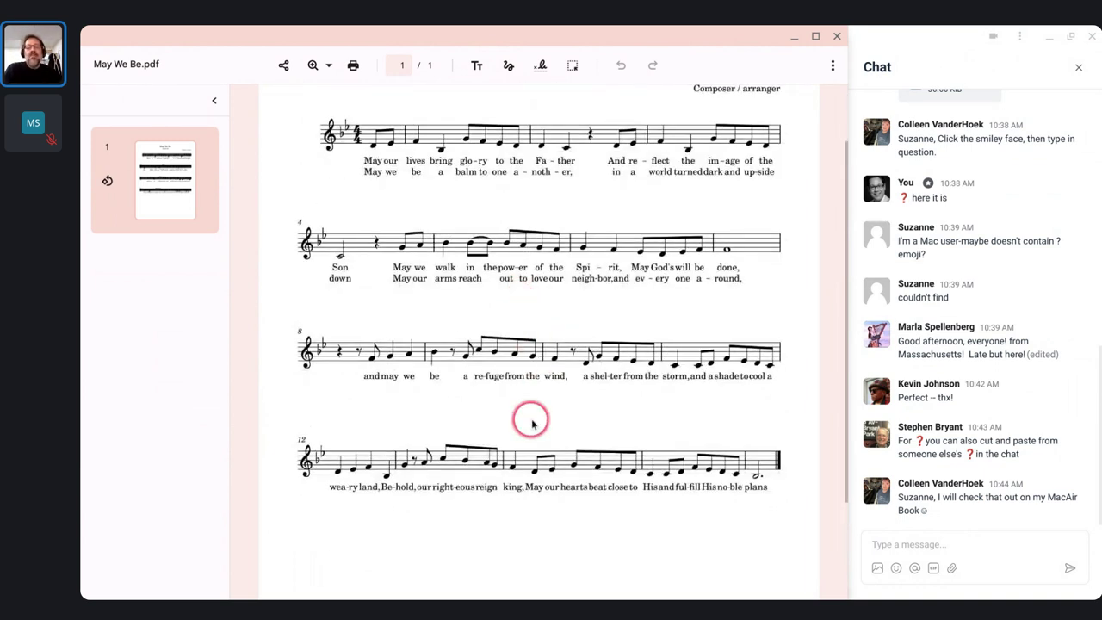
pyautogui.scroll(-1, 532, 423)
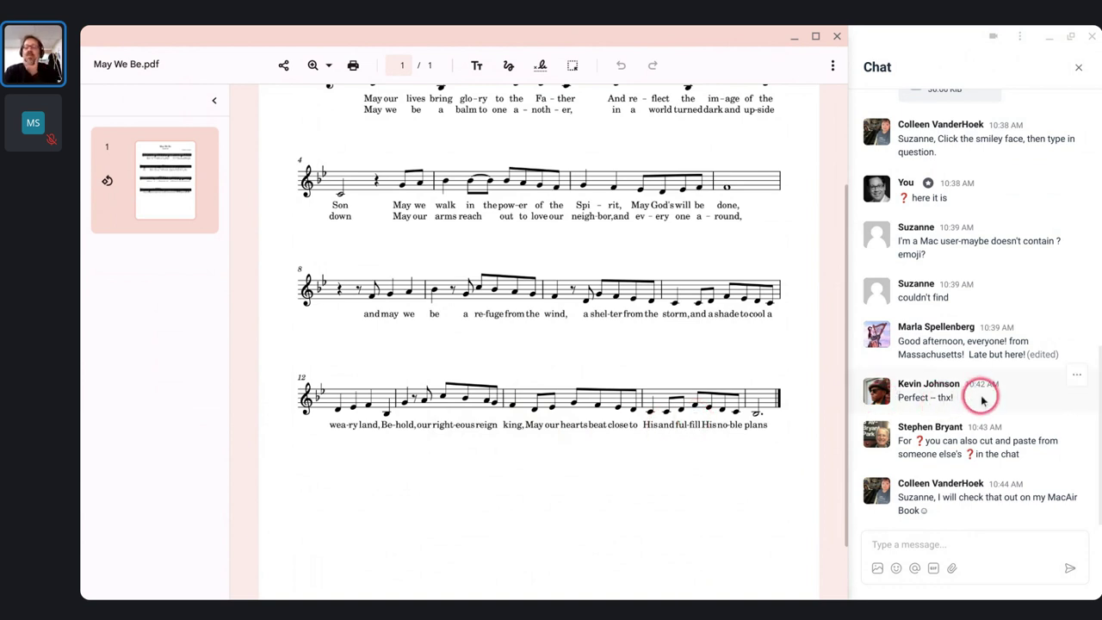
# Step: Reread the earlier chat questions about the score and check the end of the chat for new ones
pyautogui.scroll(3, 982, 400)
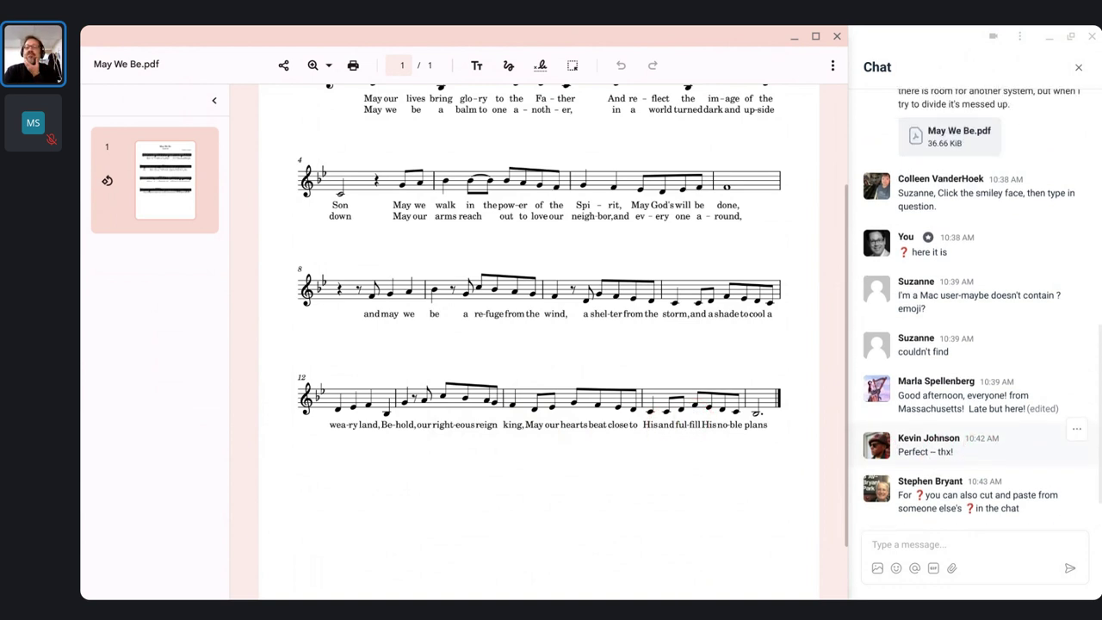
pyautogui.scroll(-3, 981, 401)
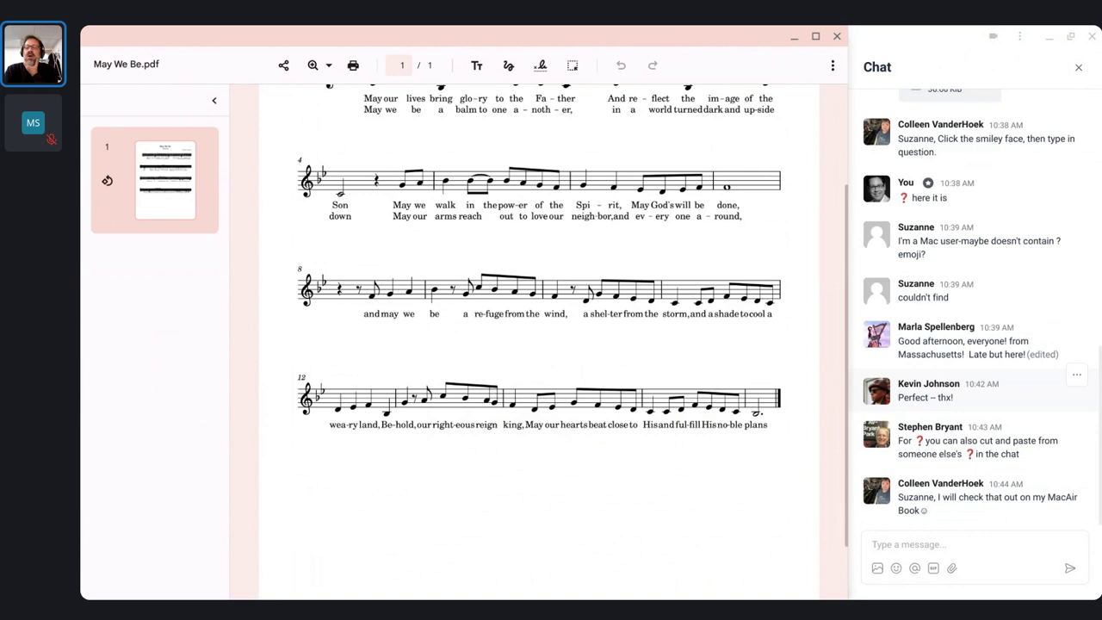
pyautogui.scroll(5, 981, 392)
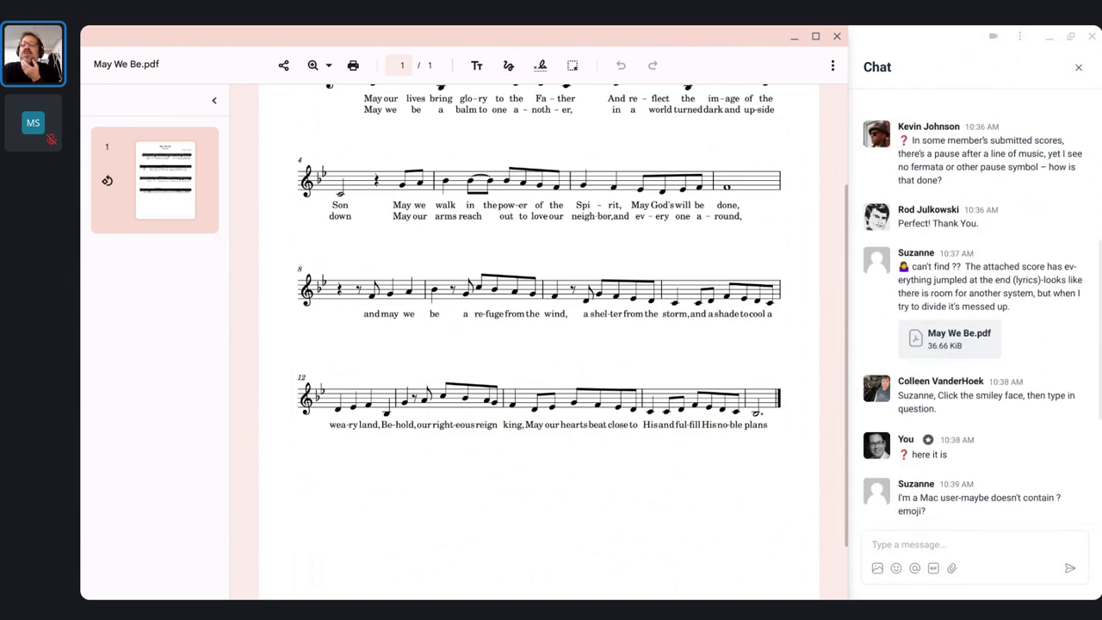
pyautogui.scroll(4, 983, 304)
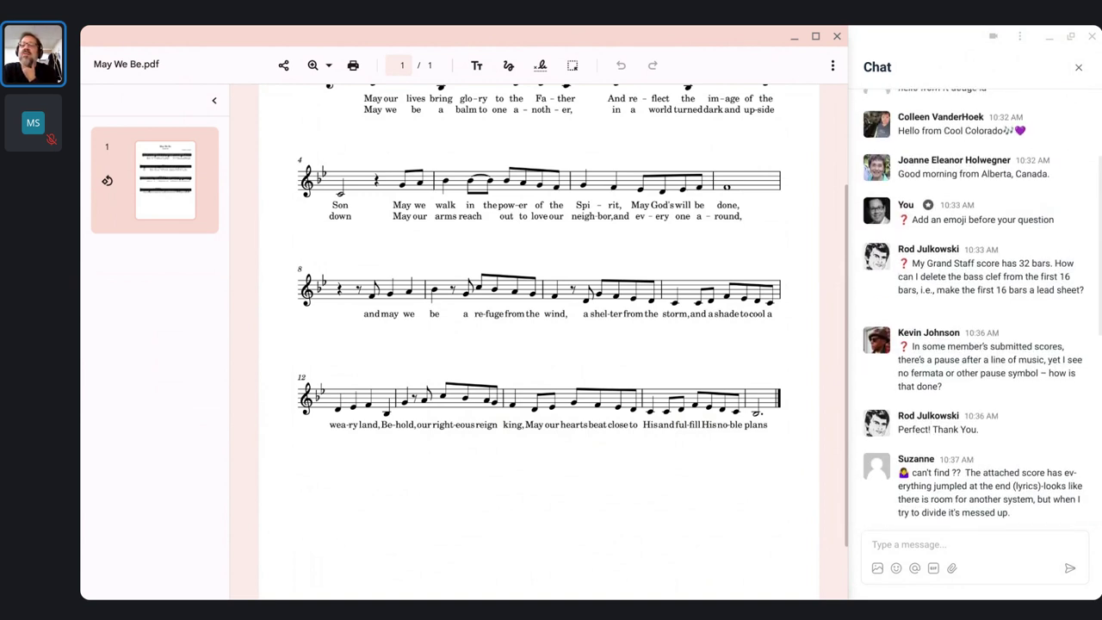
pyautogui.scroll(-4, 983, 307)
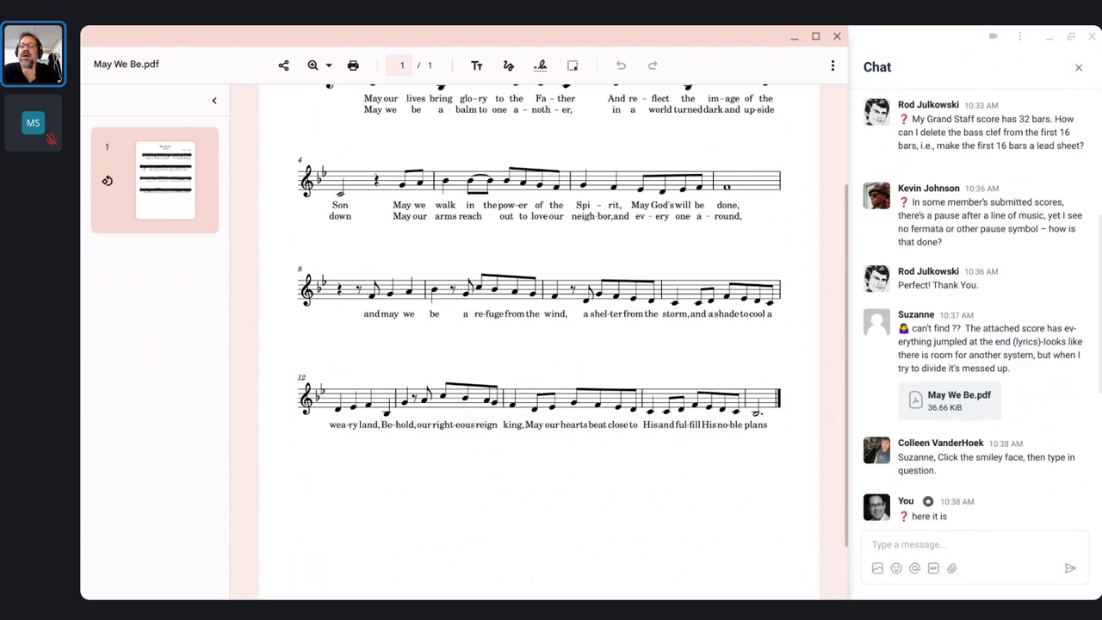
pyautogui.scroll(-4, 983, 307)
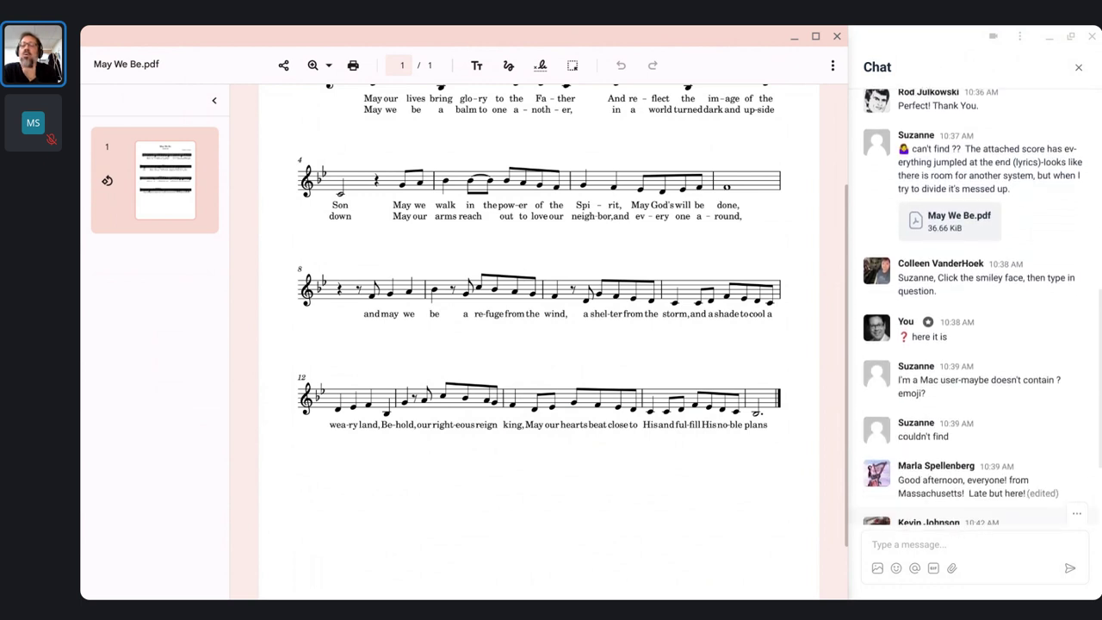
pyautogui.scroll(-4, 982, 307)
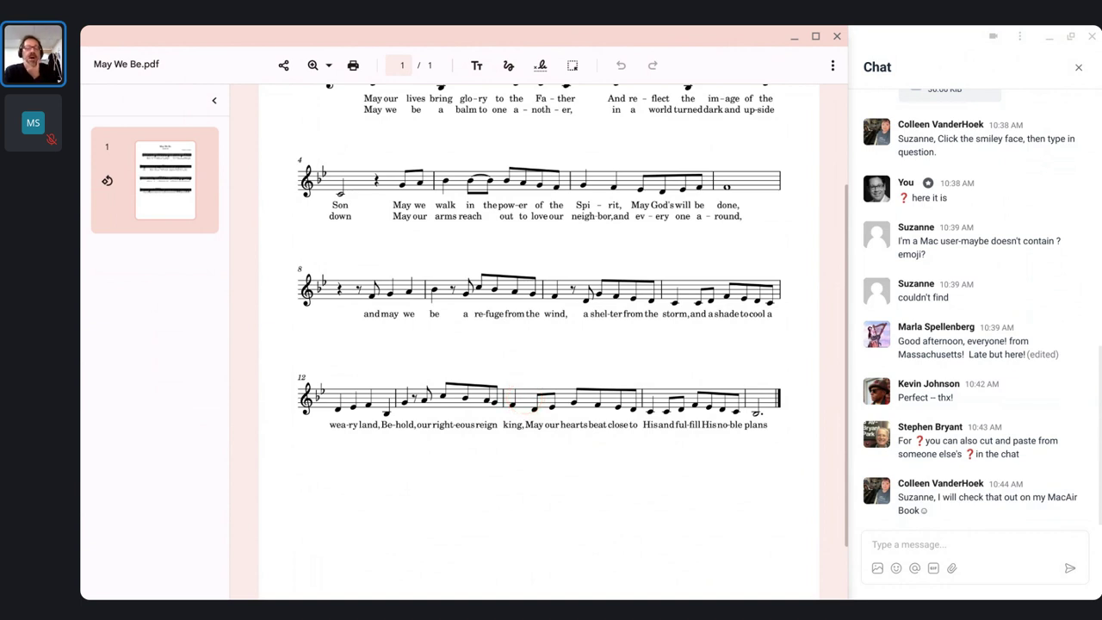
pyautogui.scroll(-2, 539, 343)
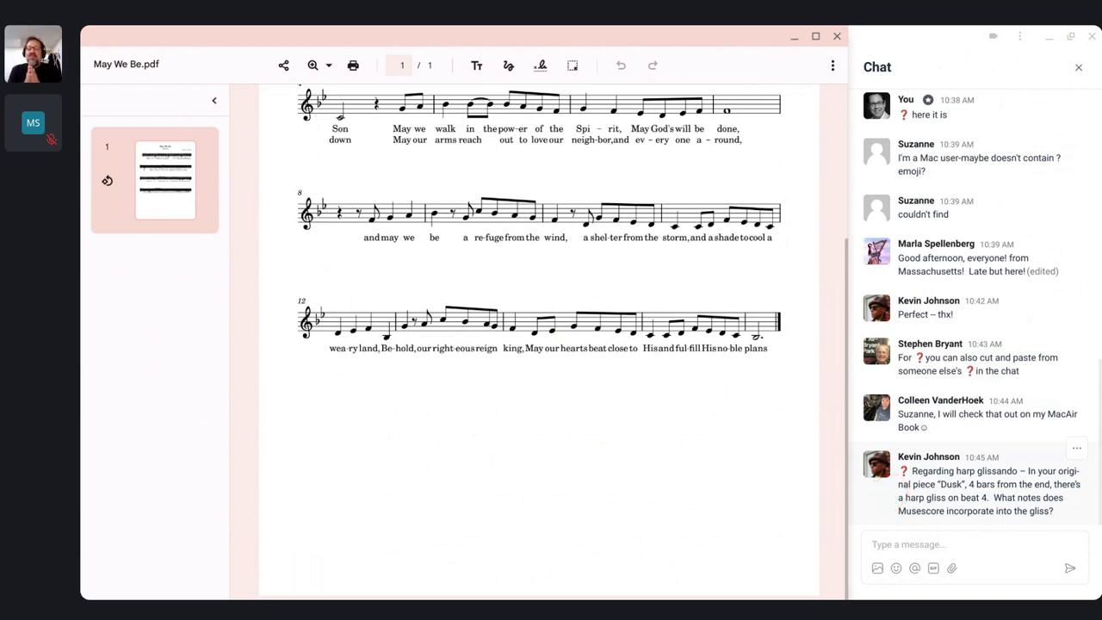
# Step: Switch to MuseScore and start a new score with Harp from the plucked strings as its only instrument
pyautogui.hotkey('alt', 'Tab')
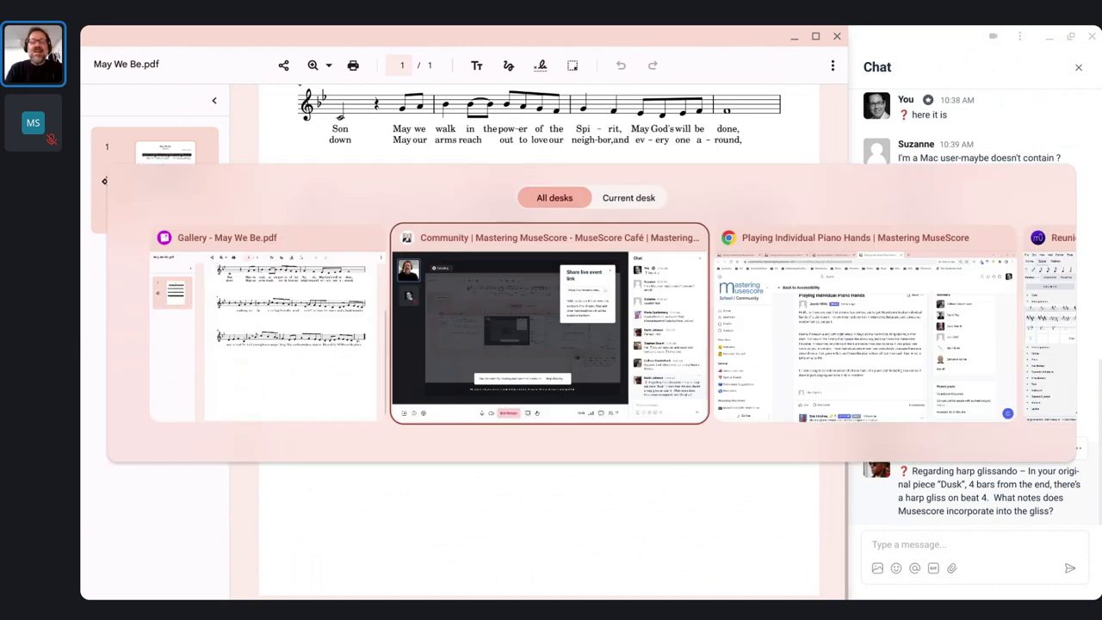
pyautogui.hotkey('alt', 'Tab')
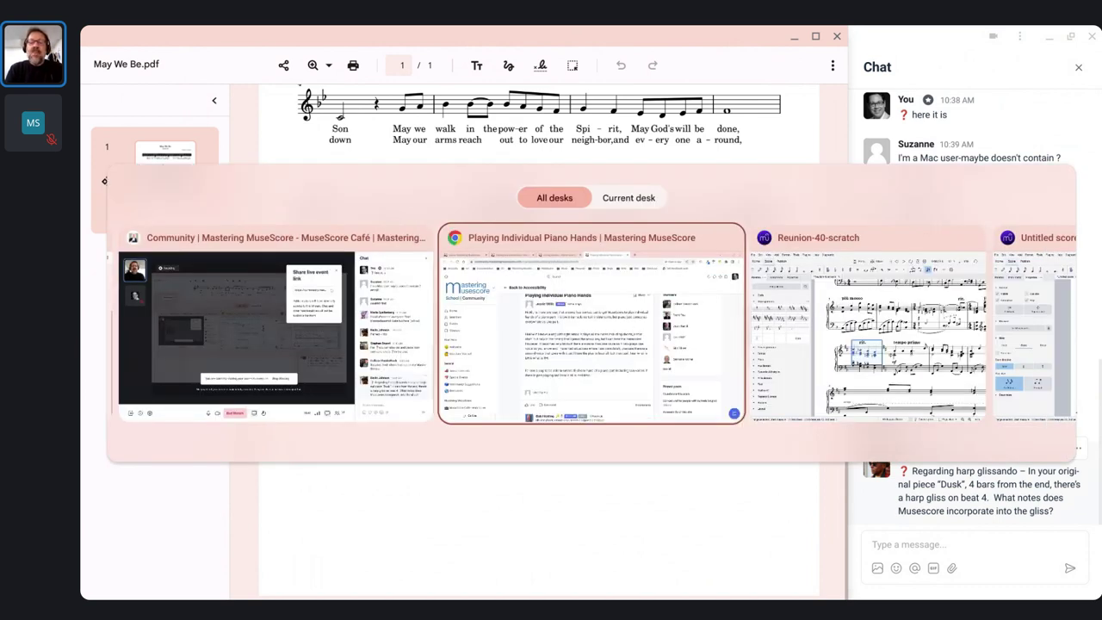
pyautogui.hotkey('alt', 'Tab')
pyautogui.moveTo(900, 594)
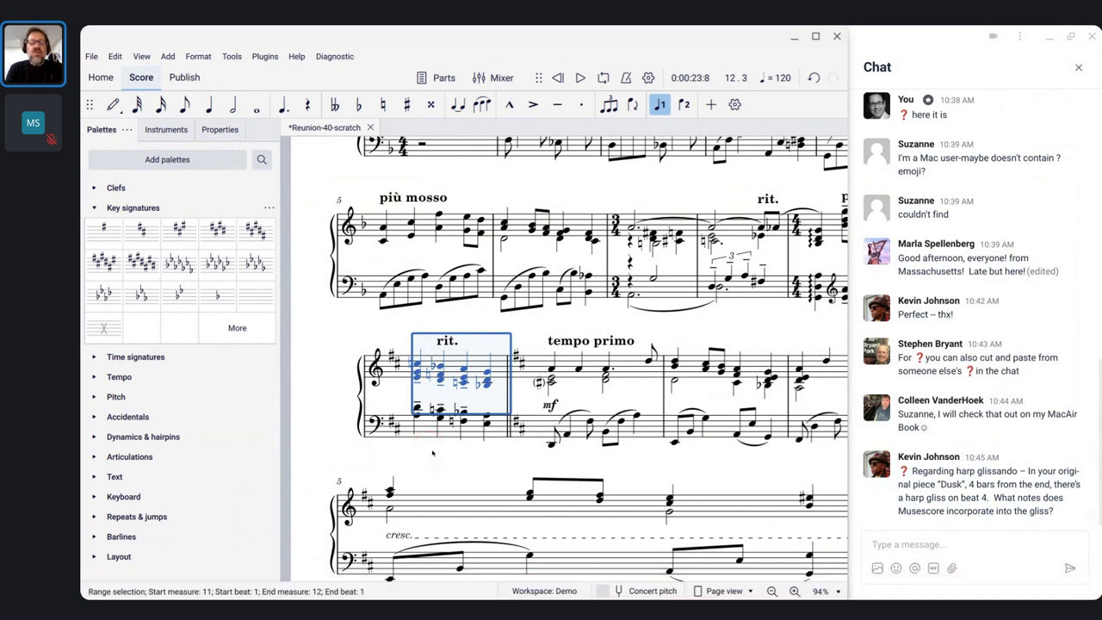
pyautogui.hotkey('ctrl', 'n')
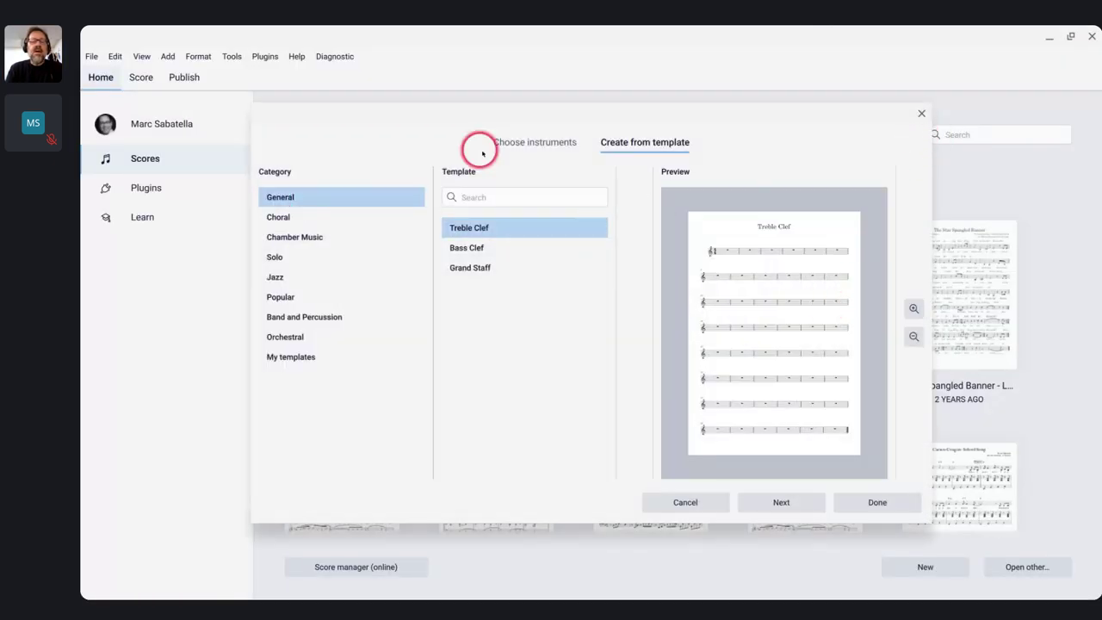
pyautogui.click(549, 152)
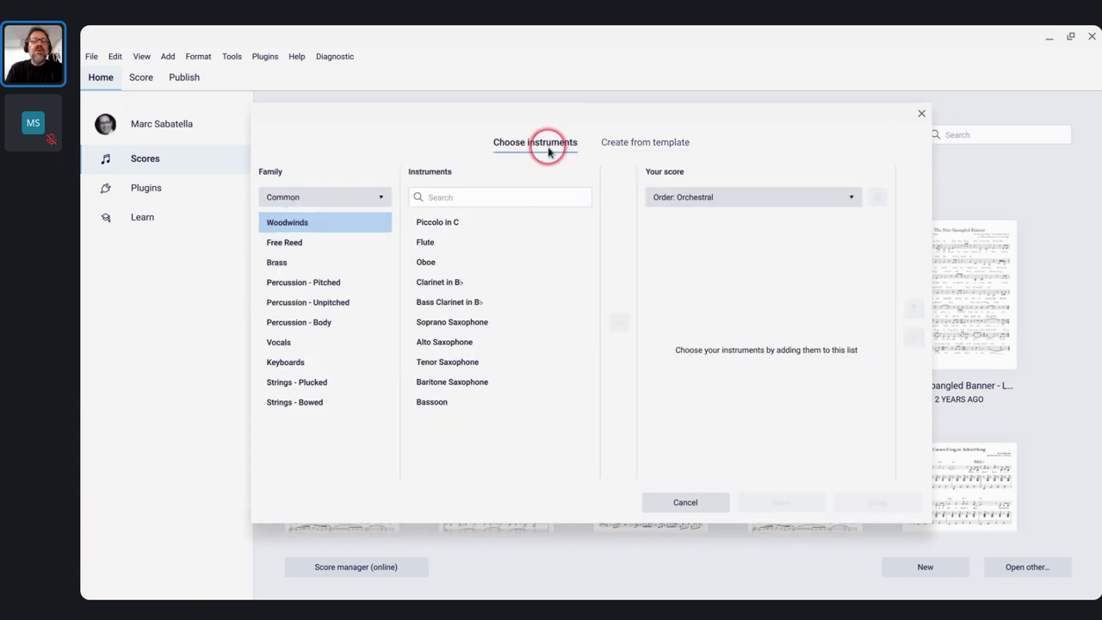
pyautogui.click(274, 384)
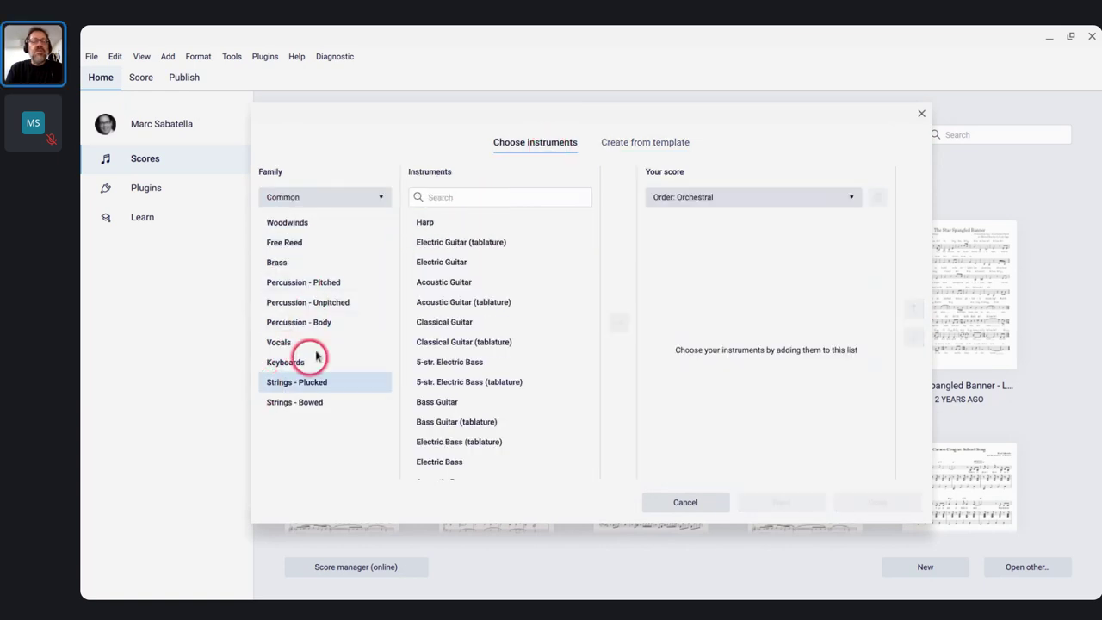
pyautogui.doubleClick(444, 224)
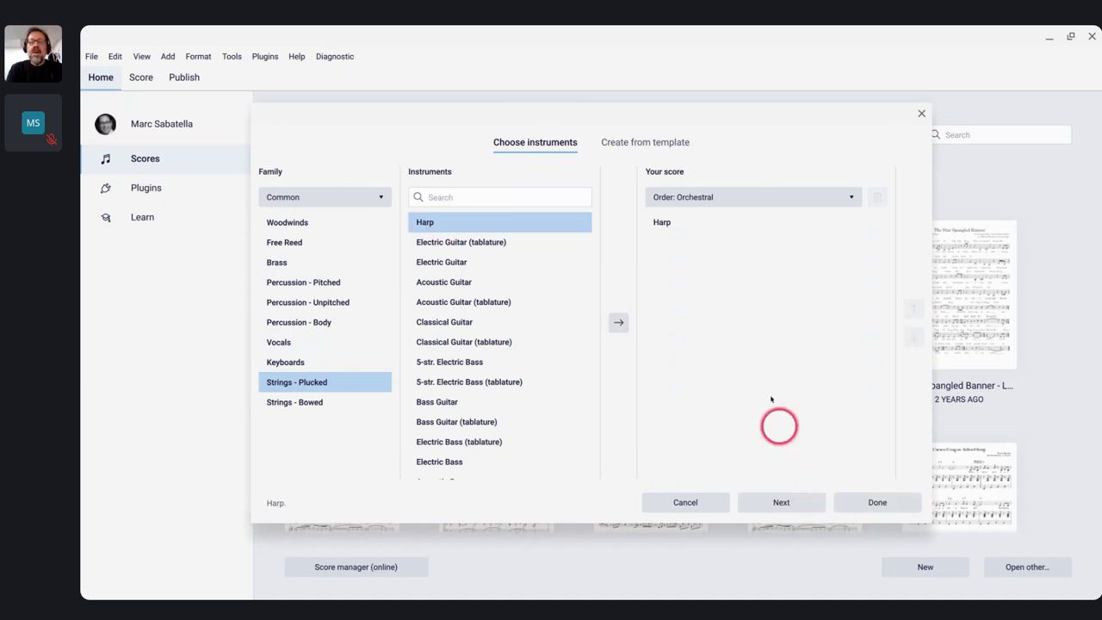
# Step: Create the harp score in D major and widen its window up to the edge of the chat
pyautogui.click(782, 506)
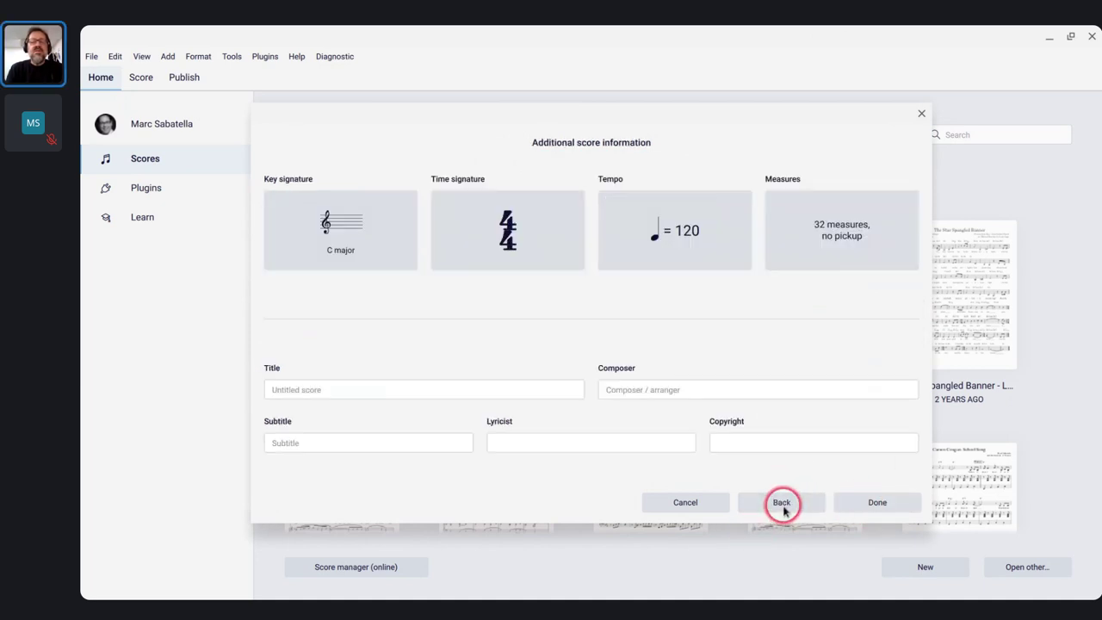
pyautogui.click(350, 231)
pyautogui.click(414, 352)
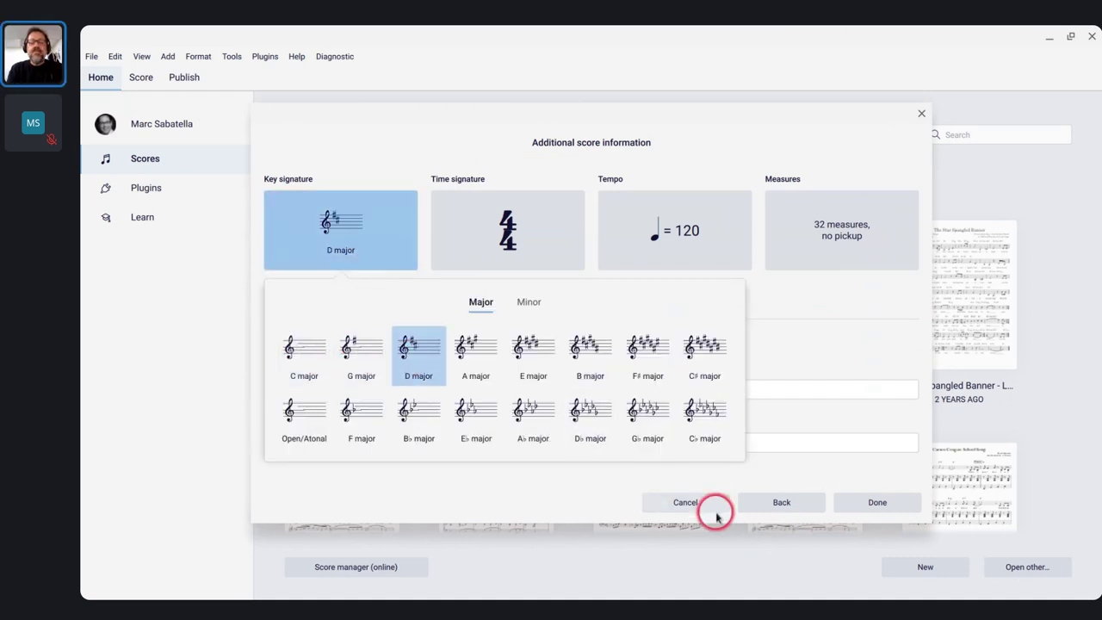
pyautogui.click(825, 470)
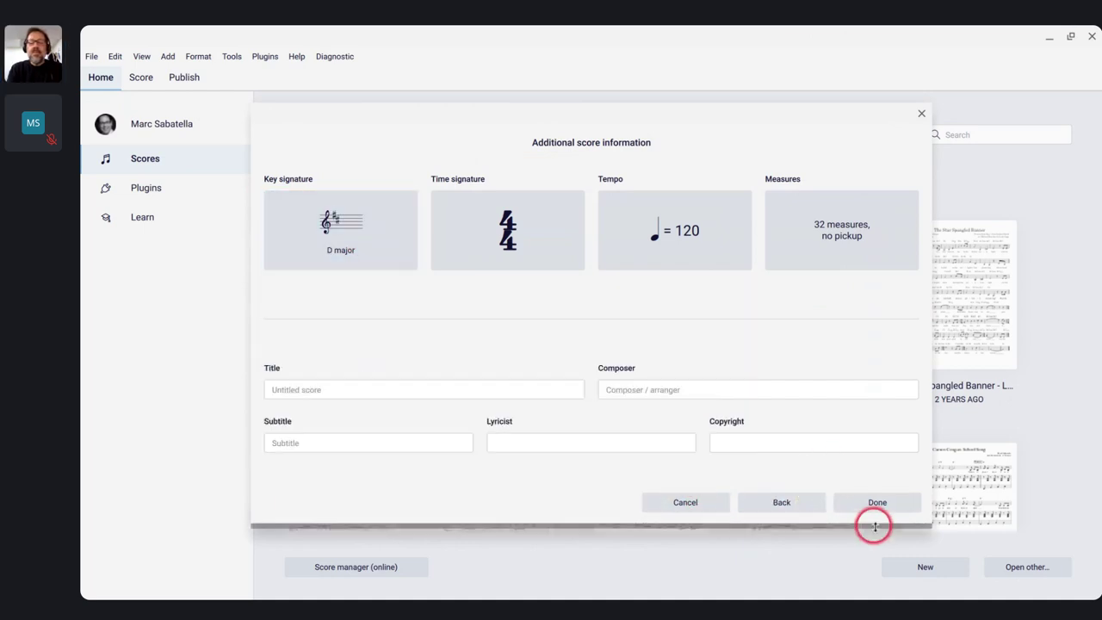
pyautogui.click(862, 504)
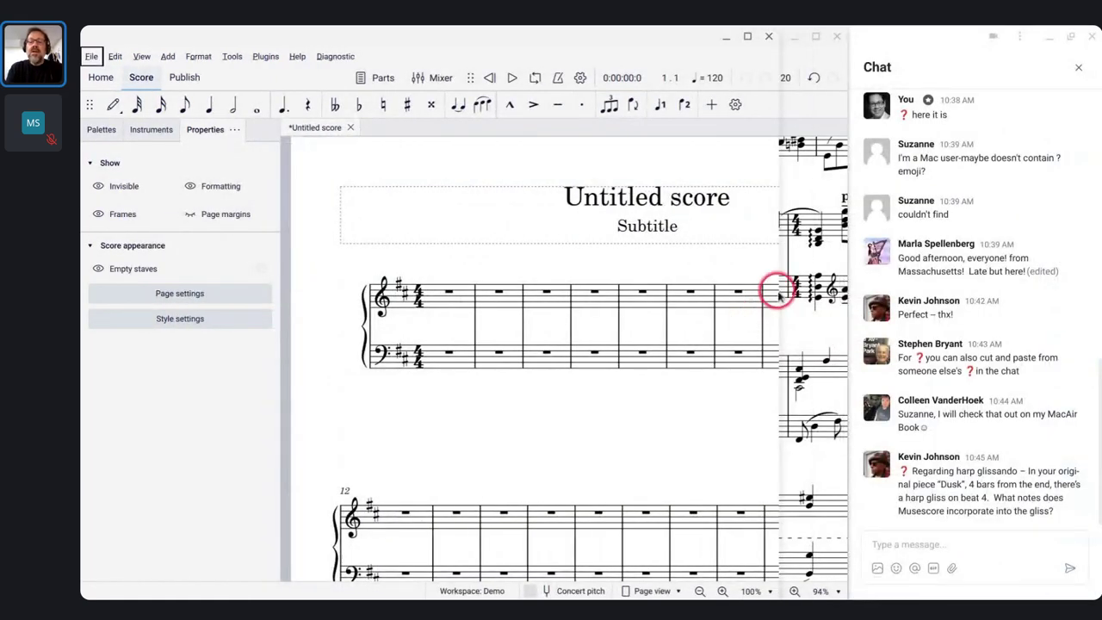
pyautogui.moveTo(777, 291); pyautogui.dragTo(854, 316)
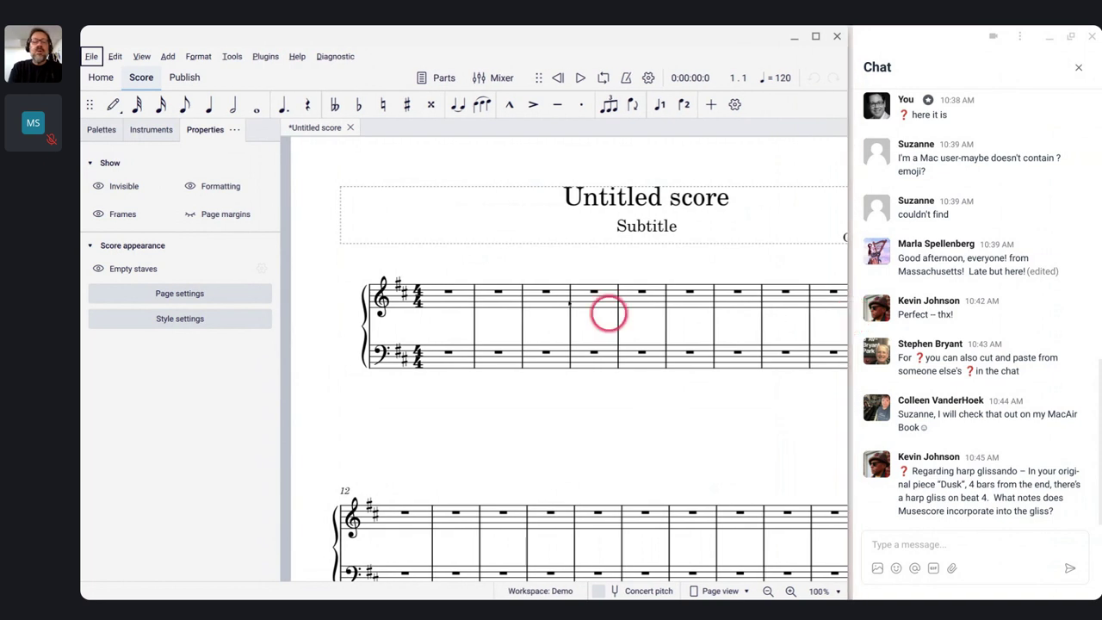
# Step: Enter a whole note D4 in measure 1 and a whole note D an octave higher in measure 2 of the treble staff
pyautogui.click(443, 296)
pyautogui.press('n')
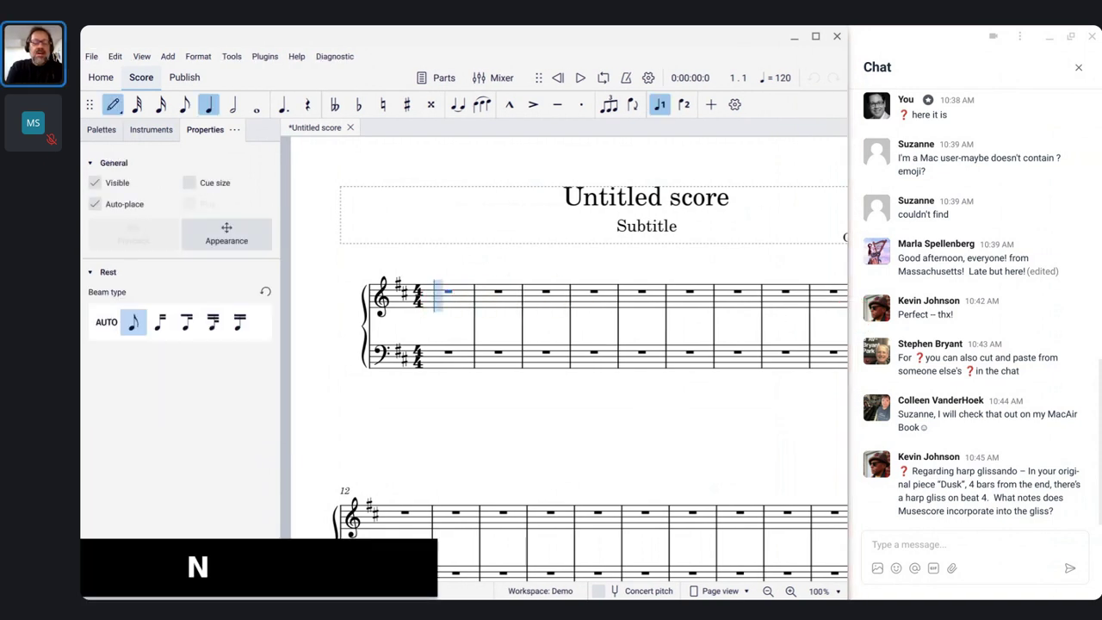
pyautogui.press('7')
pyautogui.press('d')
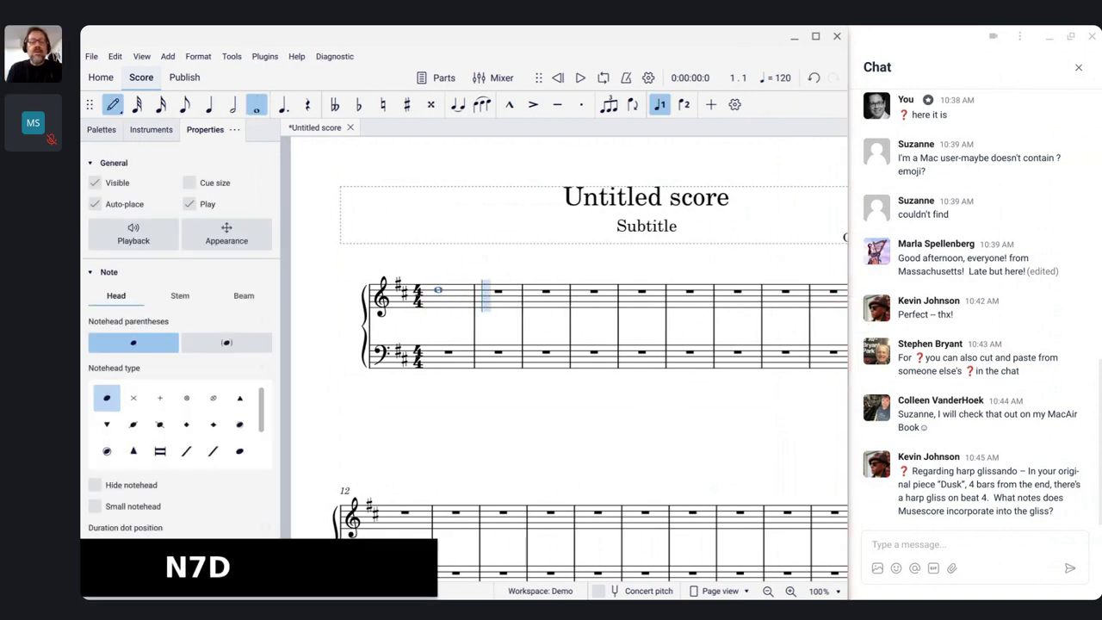
pyautogui.hotkey('ctrl', 'Down')
pyautogui.press('d')
pyautogui.hotkey('ctrl', 'Up')
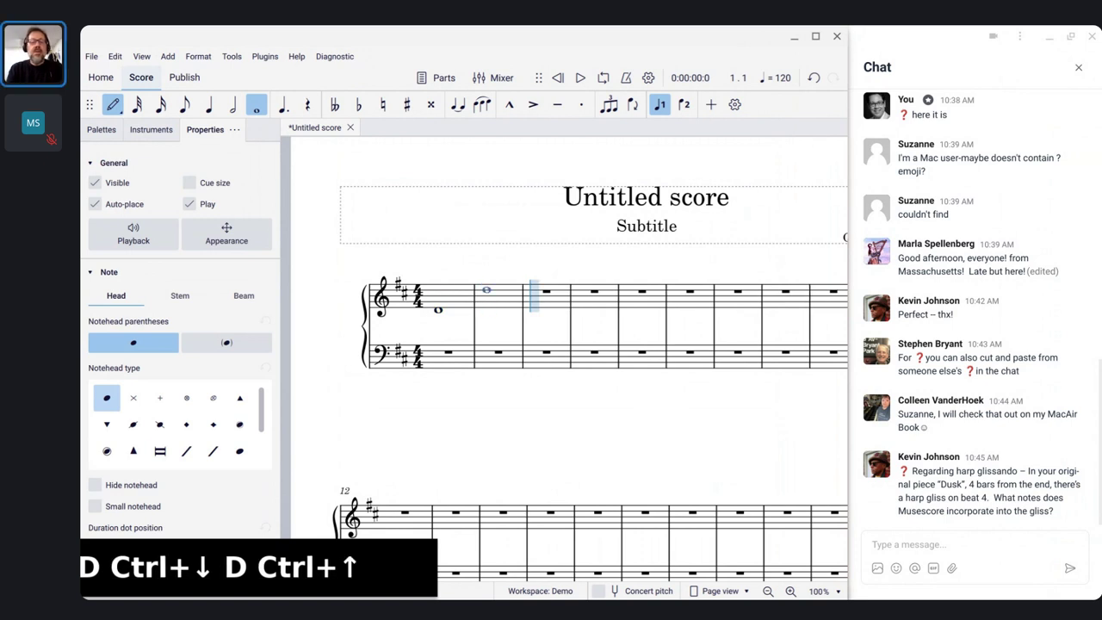
pyautogui.press('Escape')
# Step: Add an ff dynamic to the whole note D4 in measure 1
pyautogui.scroll(6, 367, 295)
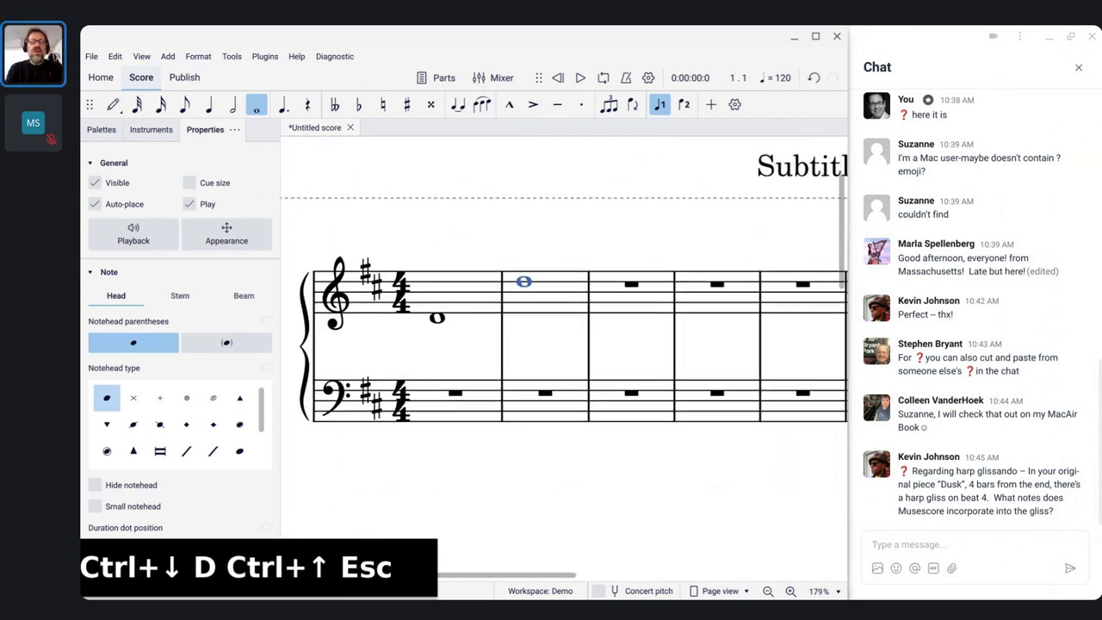
pyautogui.click(437, 317)
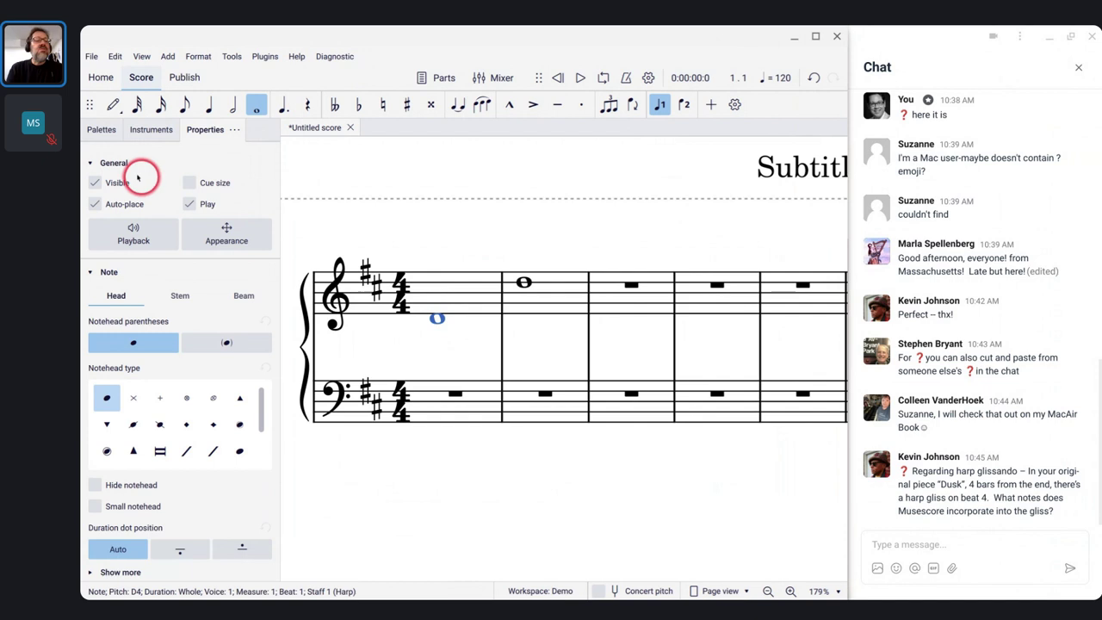
pyautogui.click(100, 130)
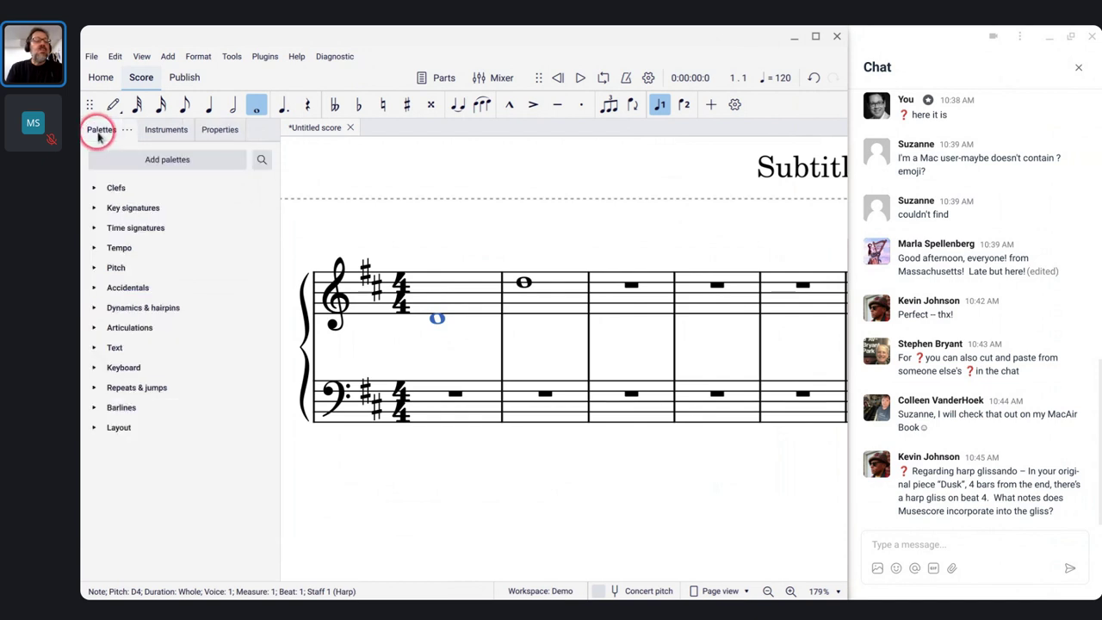
pyautogui.click(96, 308)
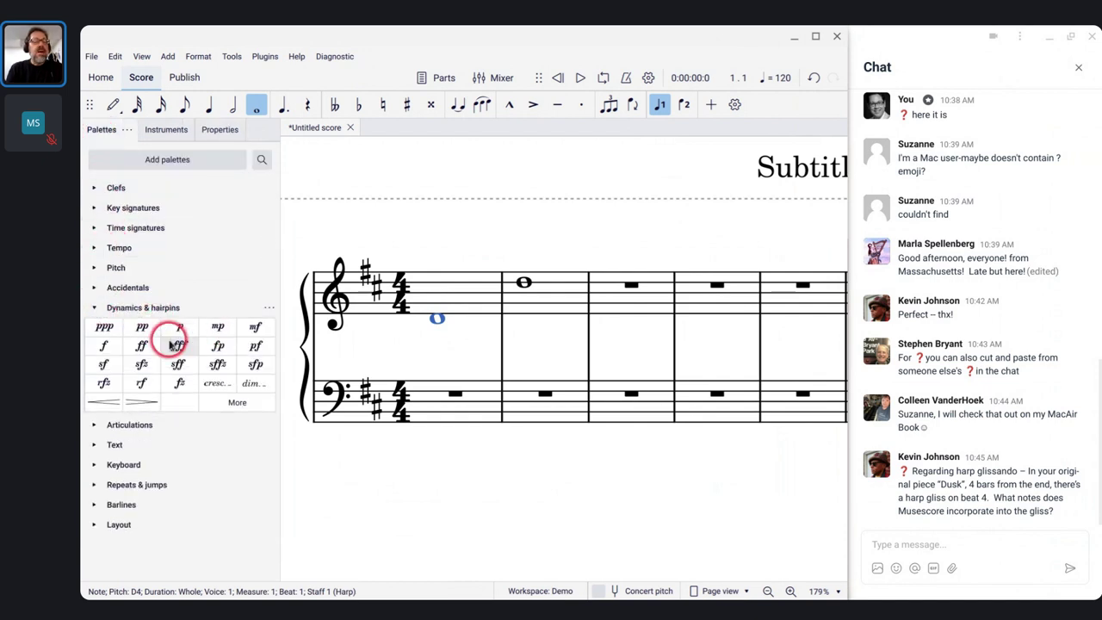
pyautogui.click(134, 348)
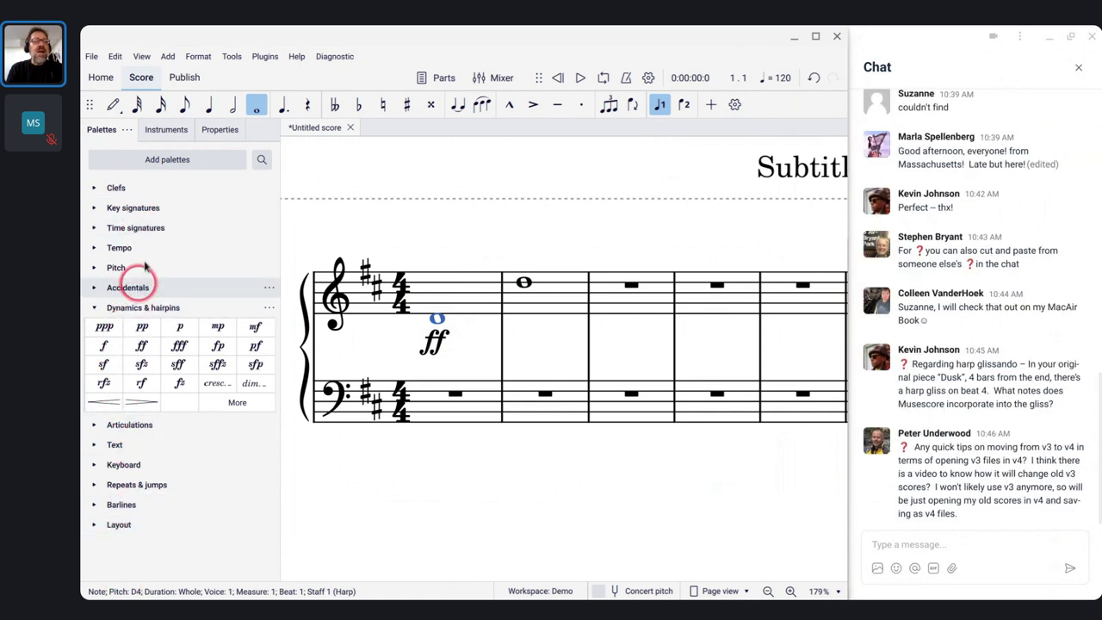
# Step: Add the Arpeggios & glissandi palette and apply the wavy glissando to the whole note D4 in measure 1
pyautogui.click(162, 161)
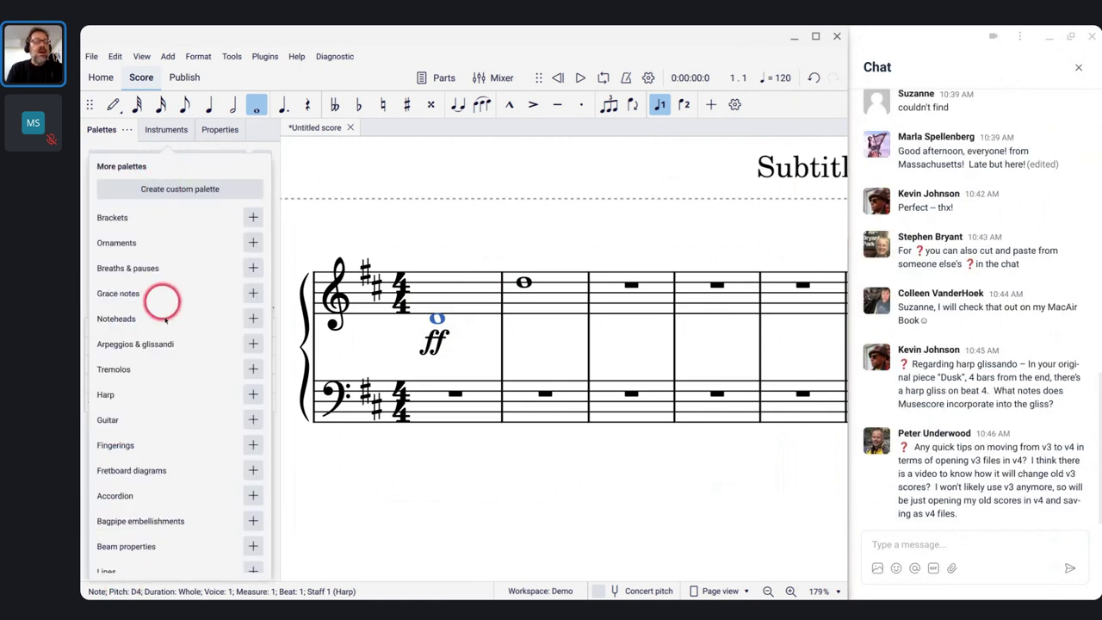
pyautogui.click(253, 344)
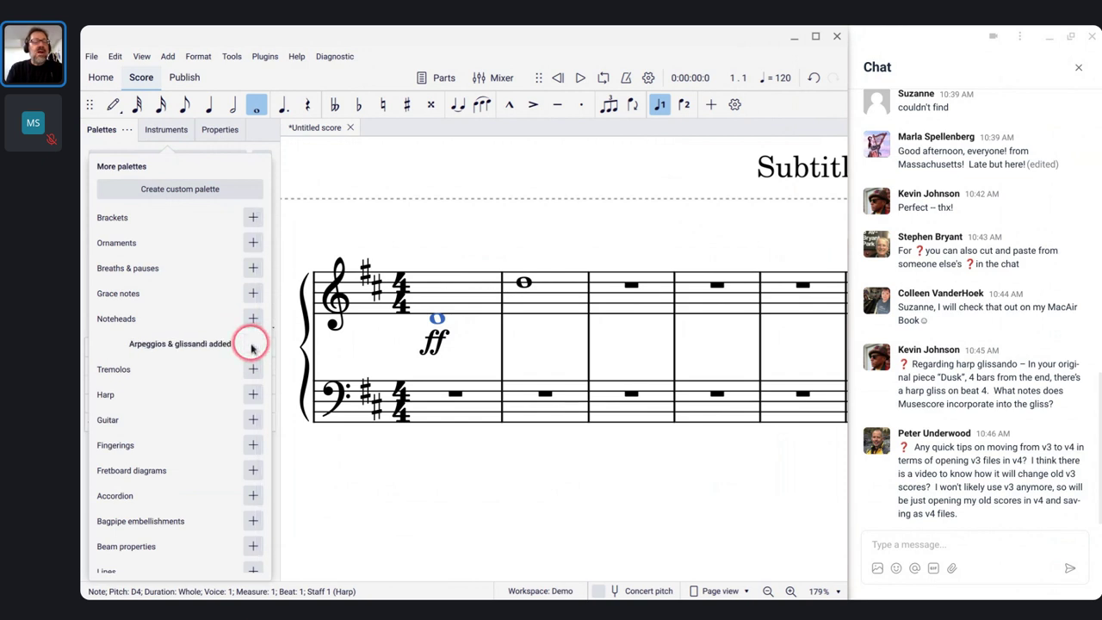
pyautogui.click(341, 176)
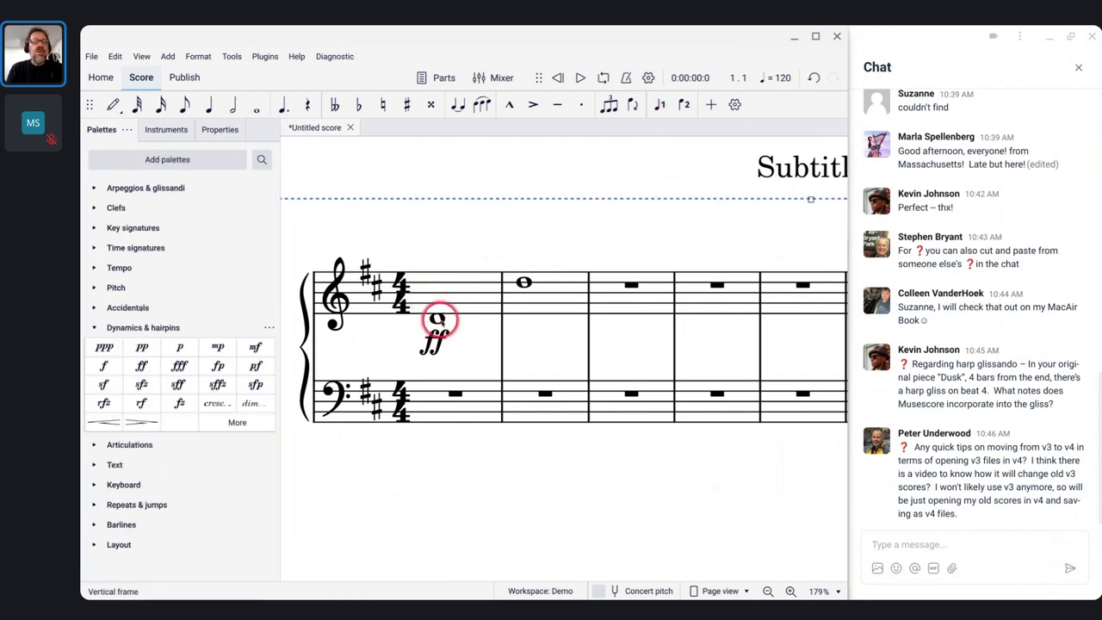
pyautogui.click(438, 321)
pyautogui.click(95, 190)
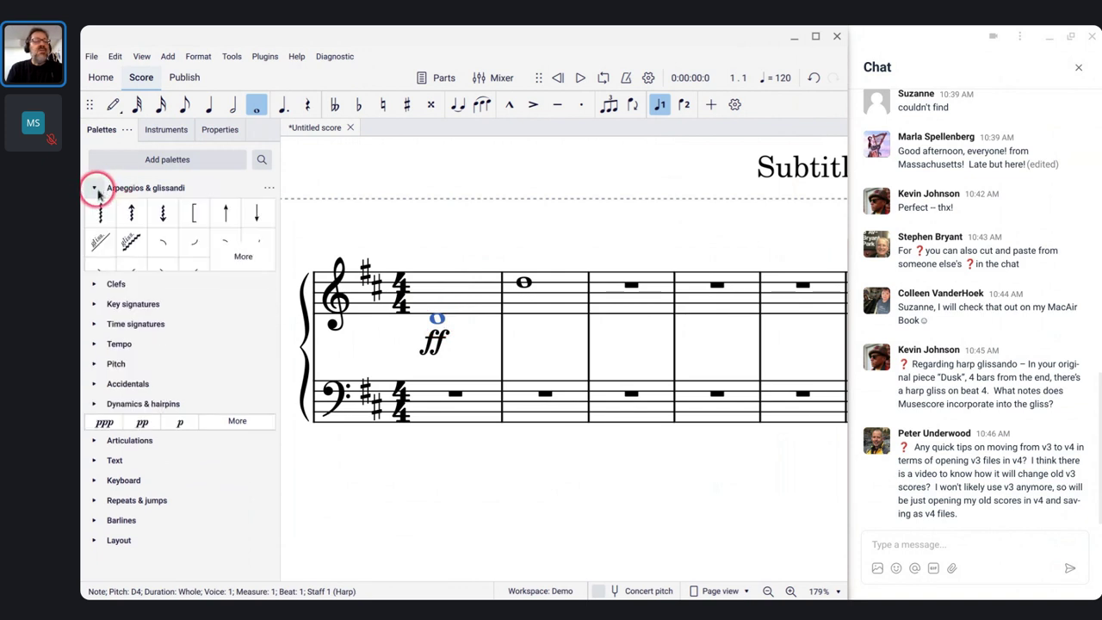
pyautogui.click(128, 242)
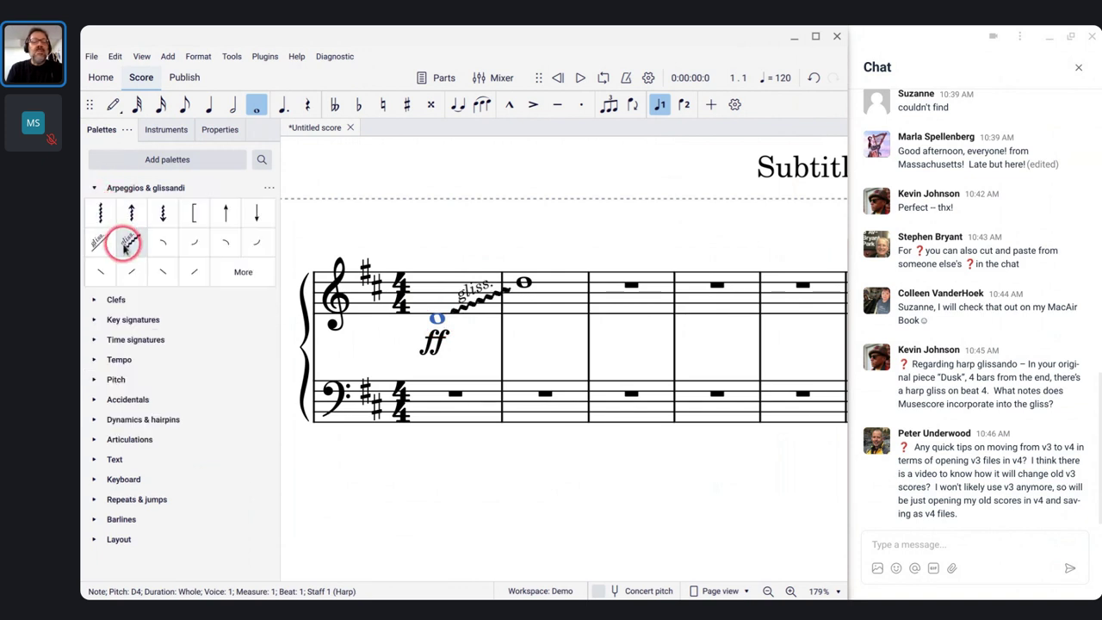
# Step: Play the first two measures to hear the glissando, and stop playback after measure 2
pyautogui.click(419, 335)
pyautogui.click(394, 297)
pyautogui.press('space')
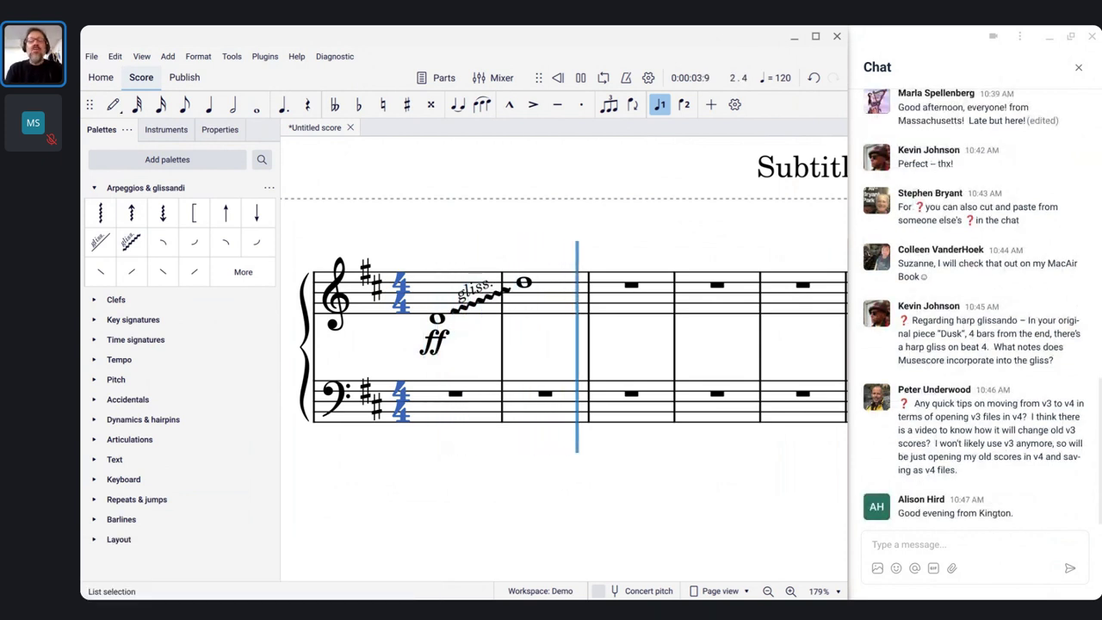
pyautogui.press('space')
# Step: Set the playback style of the glissando between measures 1 and 2 to Diatonic
pyautogui.click(480, 301)
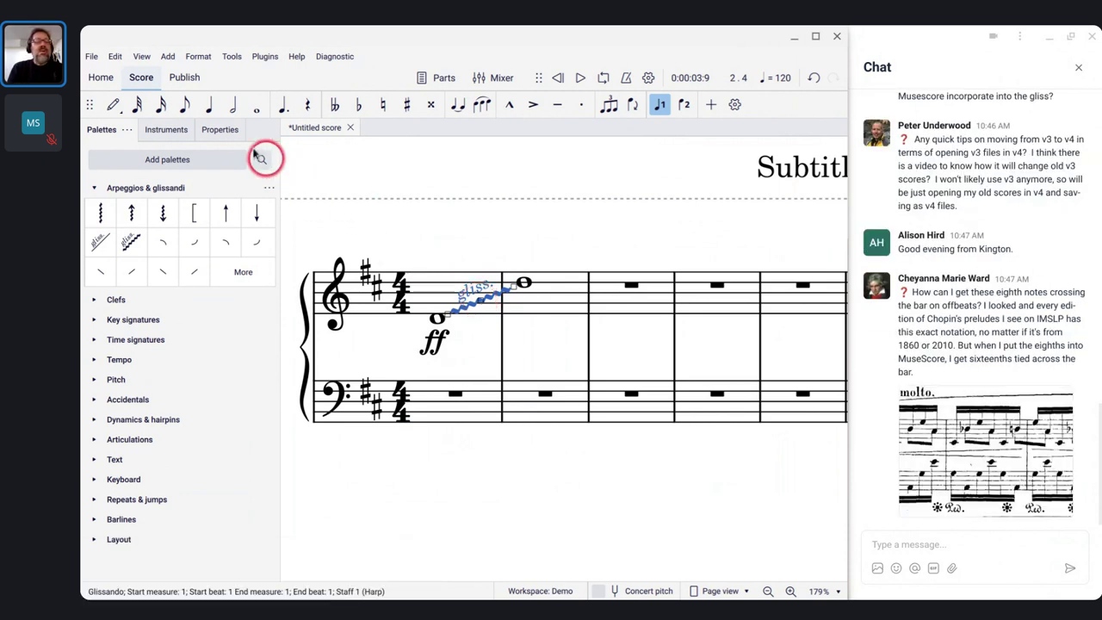
pyautogui.click(220, 131)
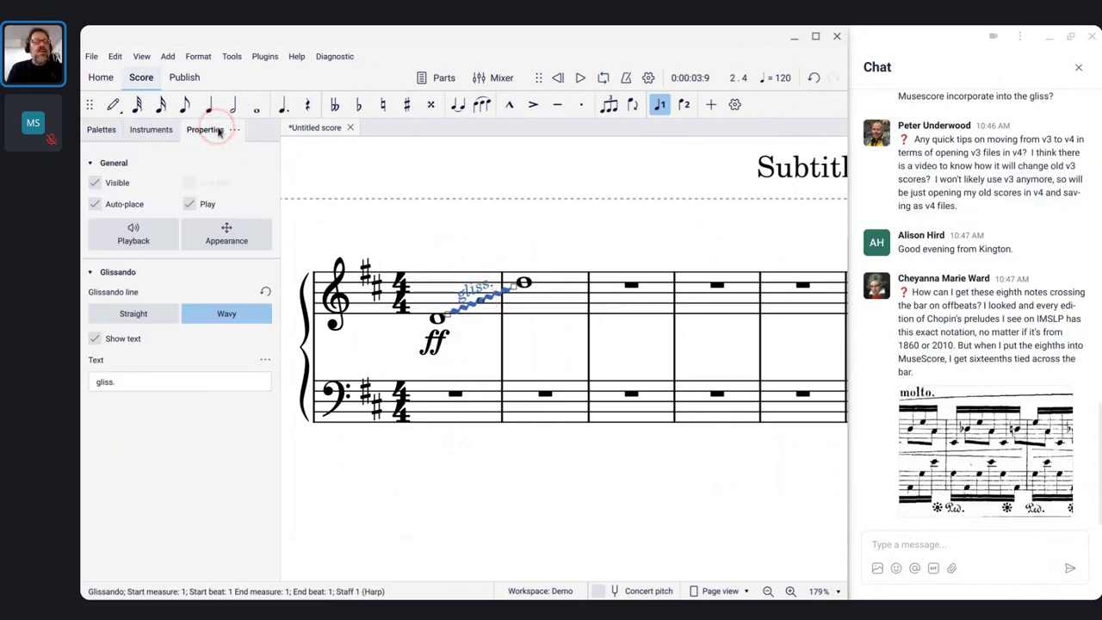
pyautogui.click(121, 236)
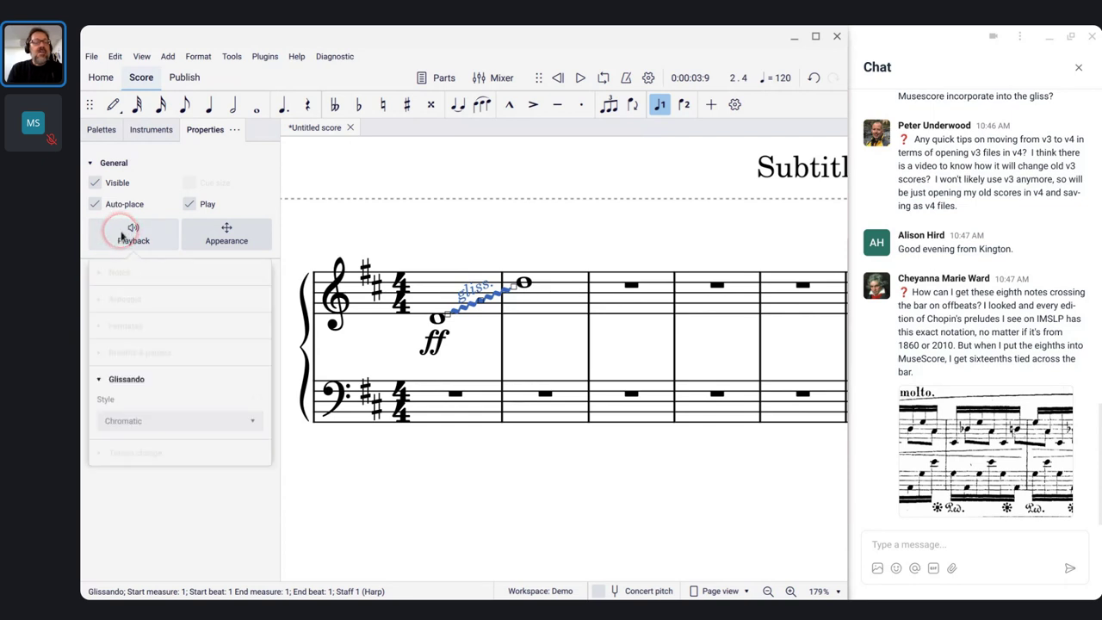
pyautogui.click(124, 421)
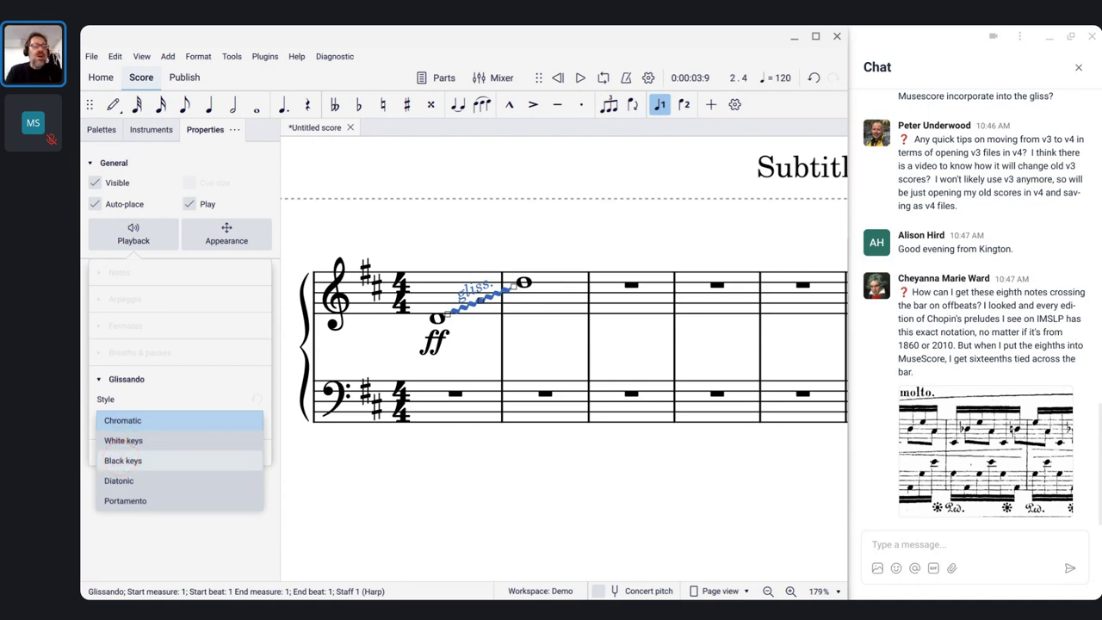
pyautogui.click(122, 484)
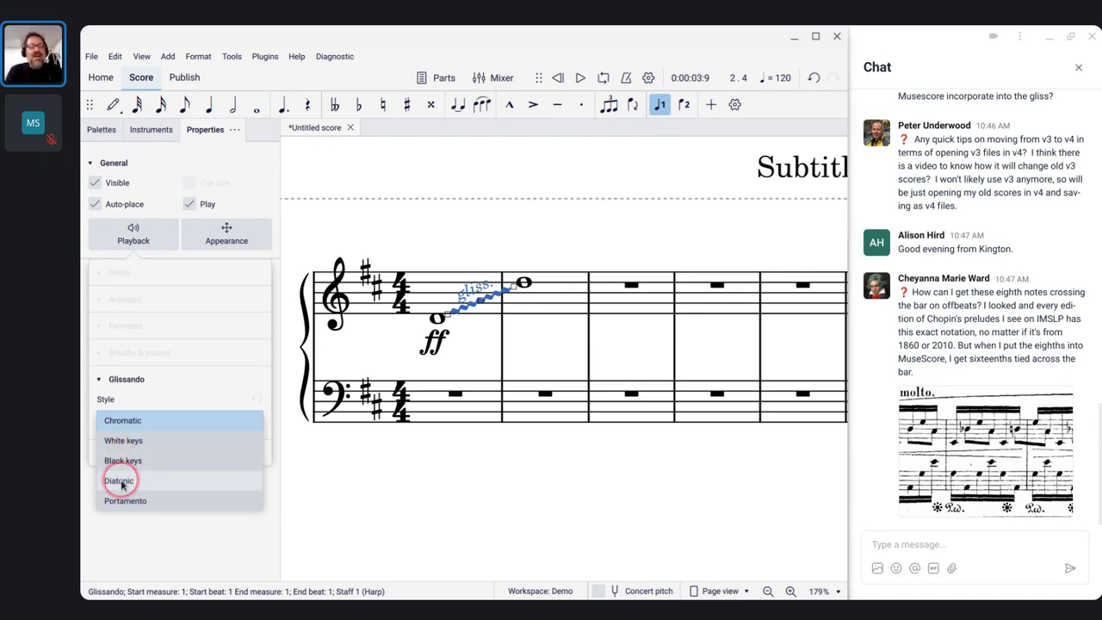
pyautogui.click(122, 484)
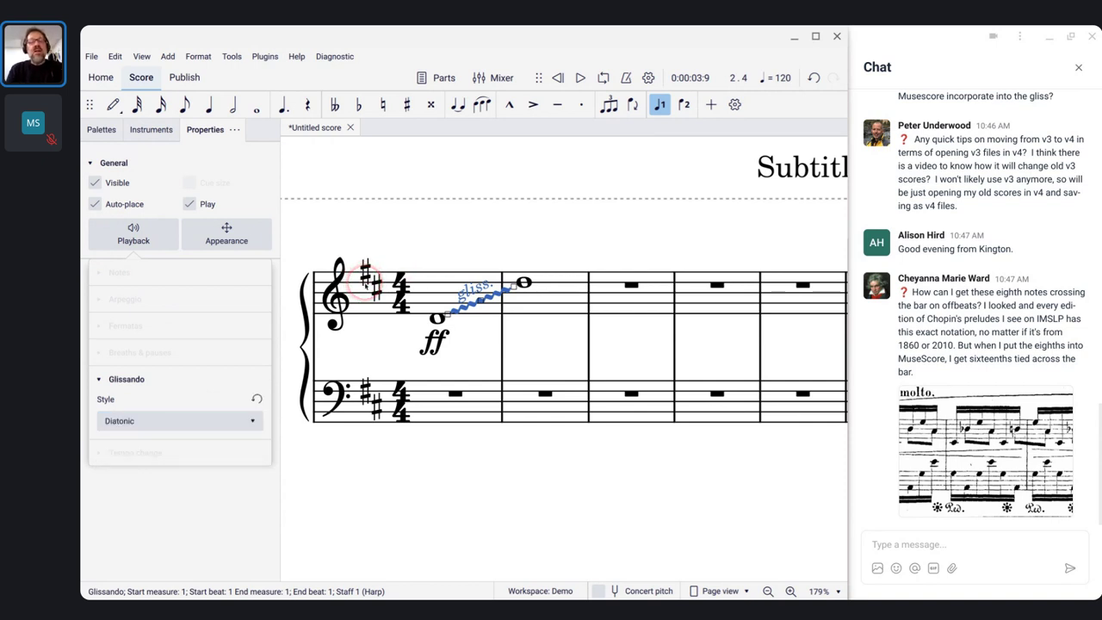
# Step: Play the score from the beginning to hear the diatonic glissando, and stop at the end of measure 2
pyautogui.click(371, 278)
pyautogui.press('space')
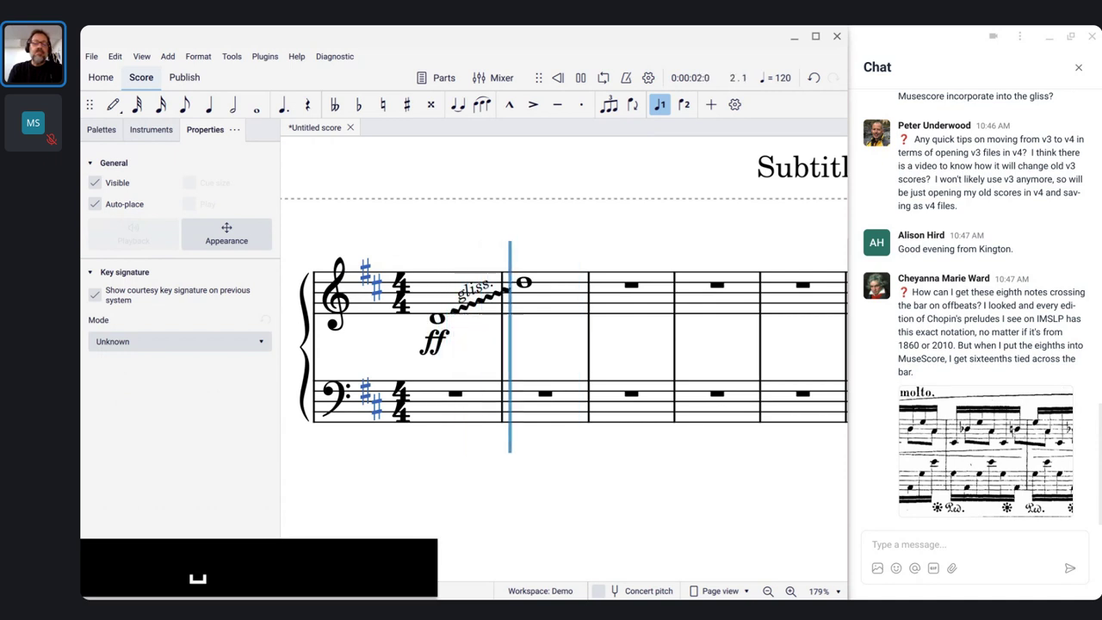
pyautogui.press('space')
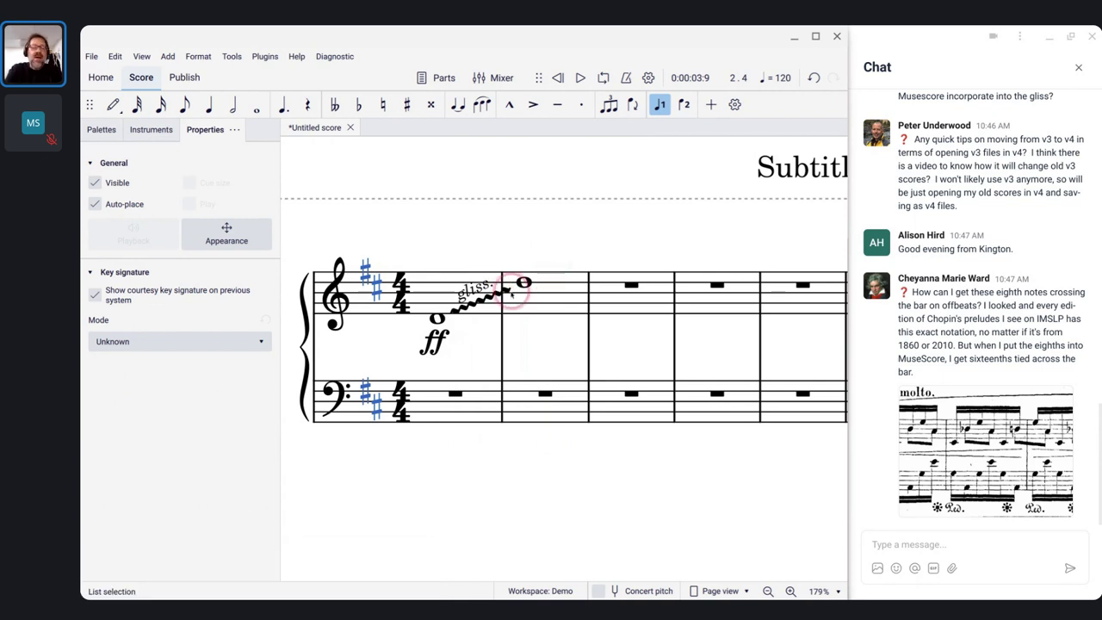
pyautogui.click(435, 318)
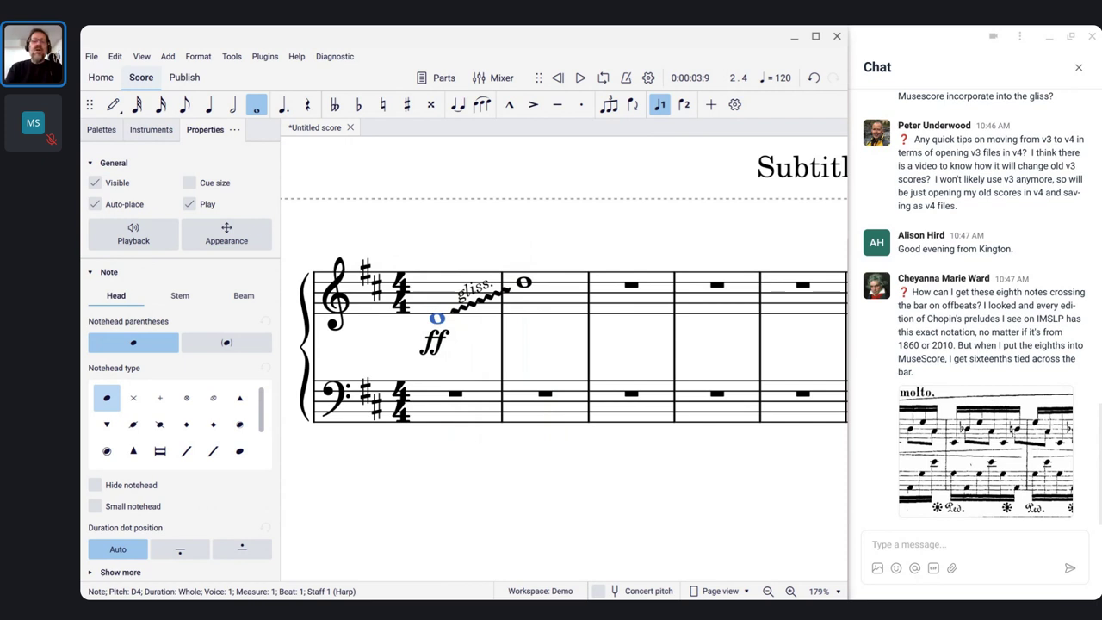
pyautogui.click(472, 294)
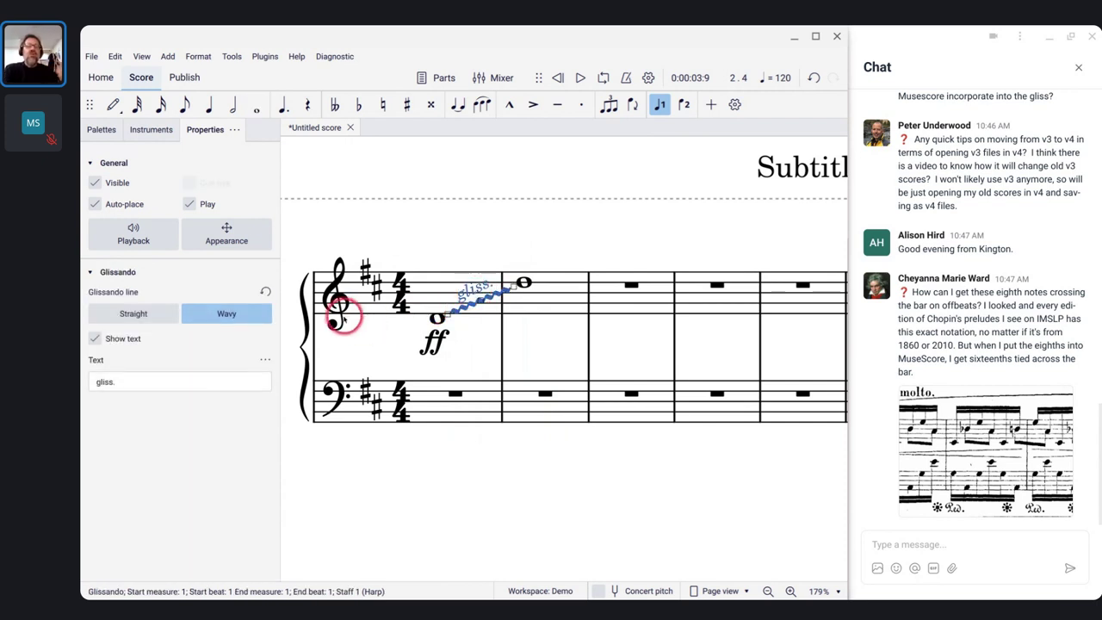
pyautogui.click(369, 290)
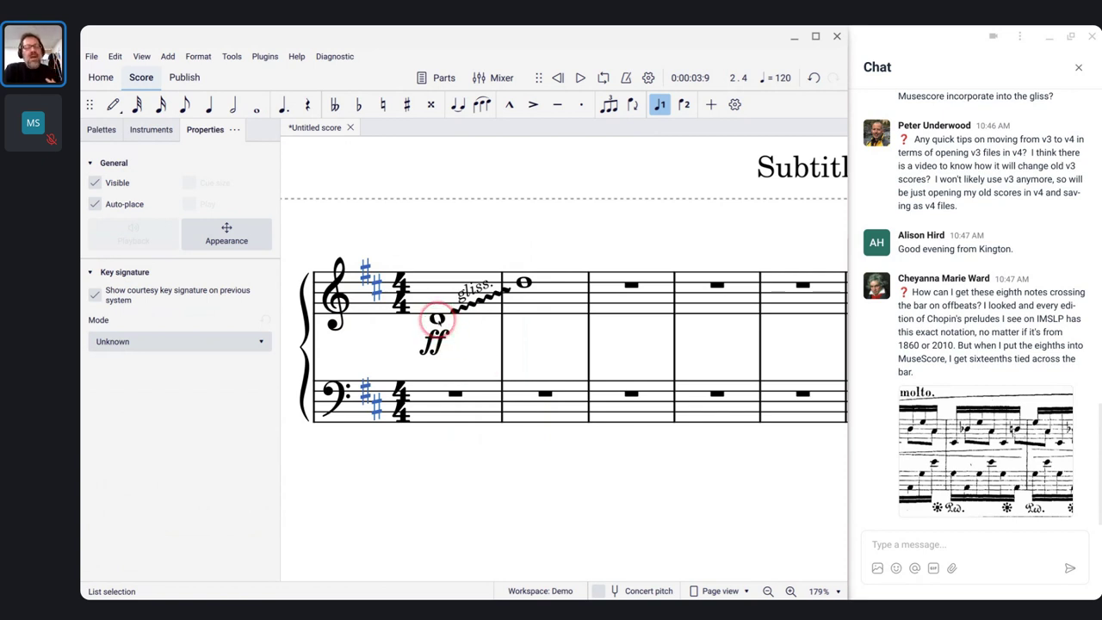
pyautogui.click(436, 321)
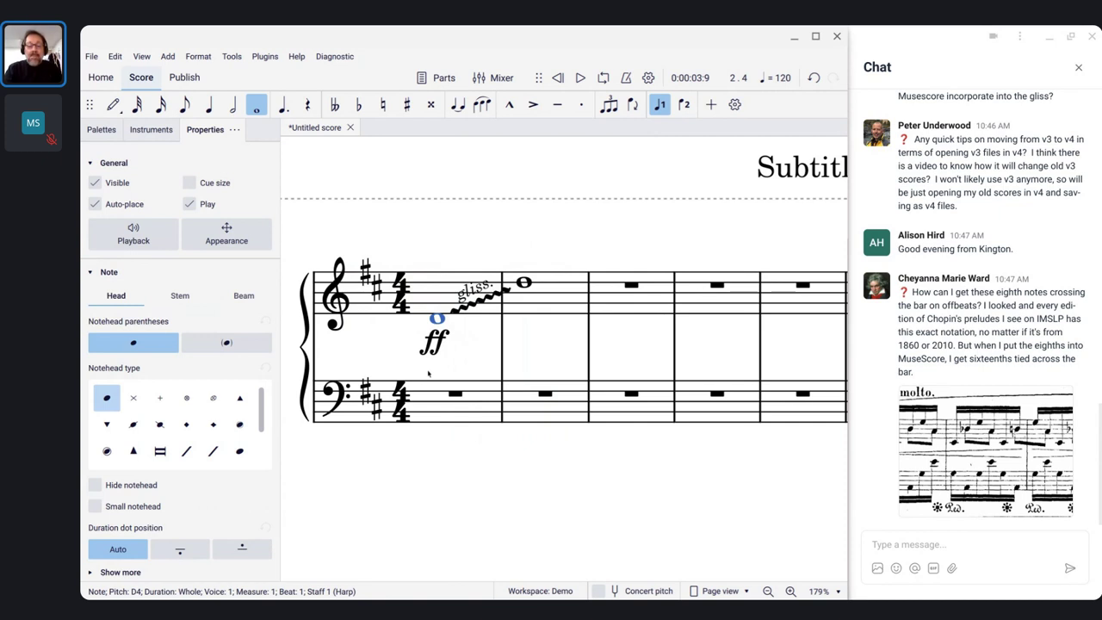
# Step: Switch to the terminal, run "mscore4portablenightly update" in a new session and agree to remove the old resources and AppImage
pyautogui.click(667, 586)
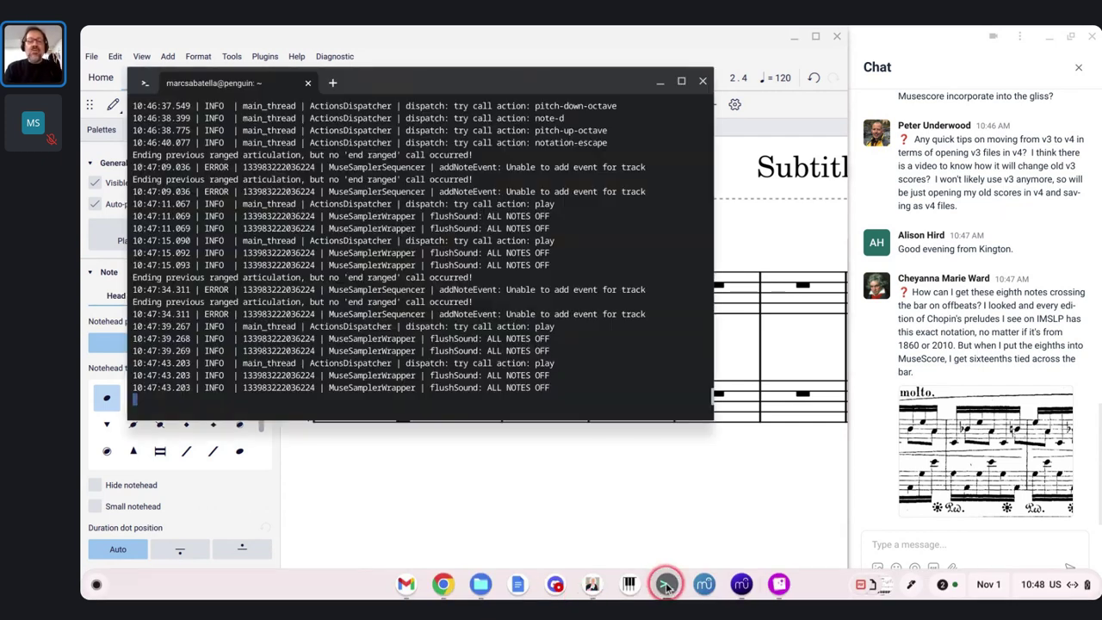
pyautogui.click(333, 84)
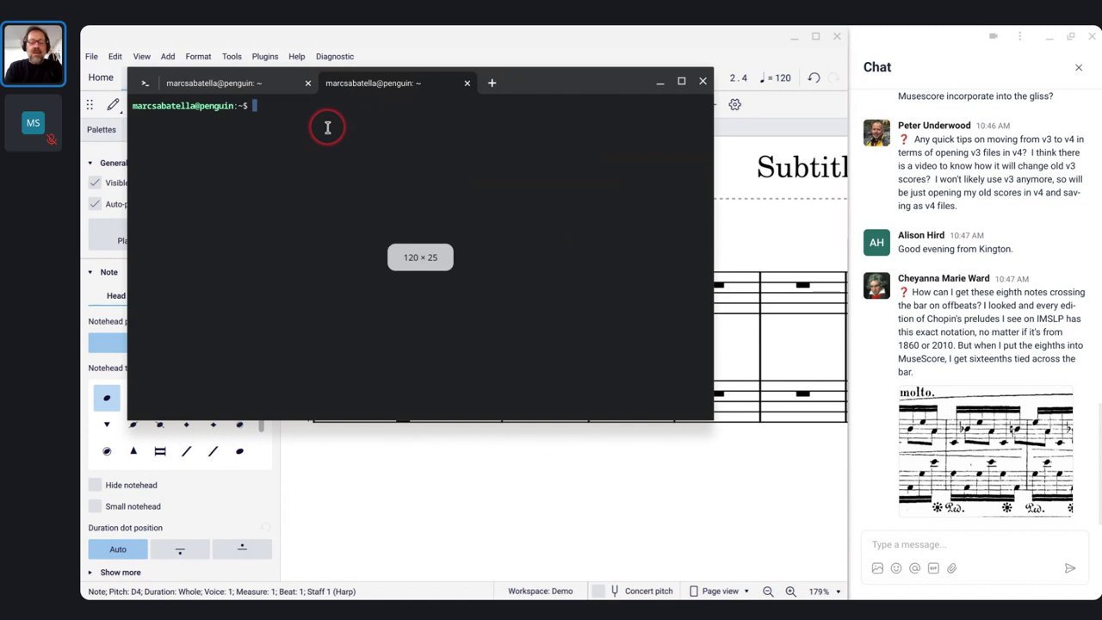
pyautogui.hotkey('ctrl', 'r')
pyautogui.write('updat')
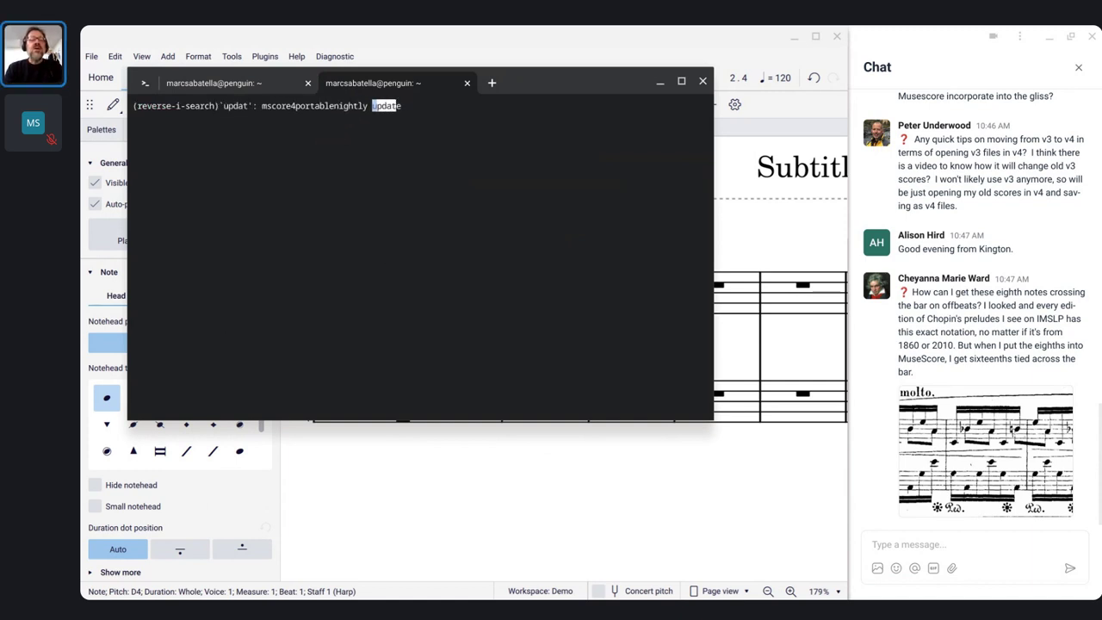
pyautogui.press('Return')
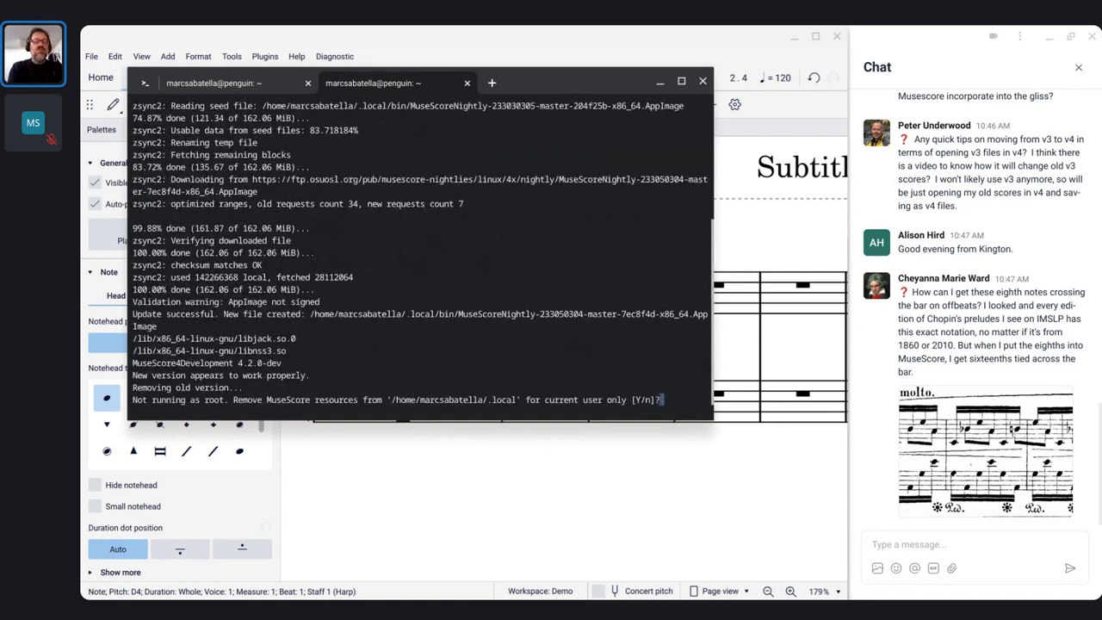
pyautogui.write('Y')
pyautogui.press('Return')
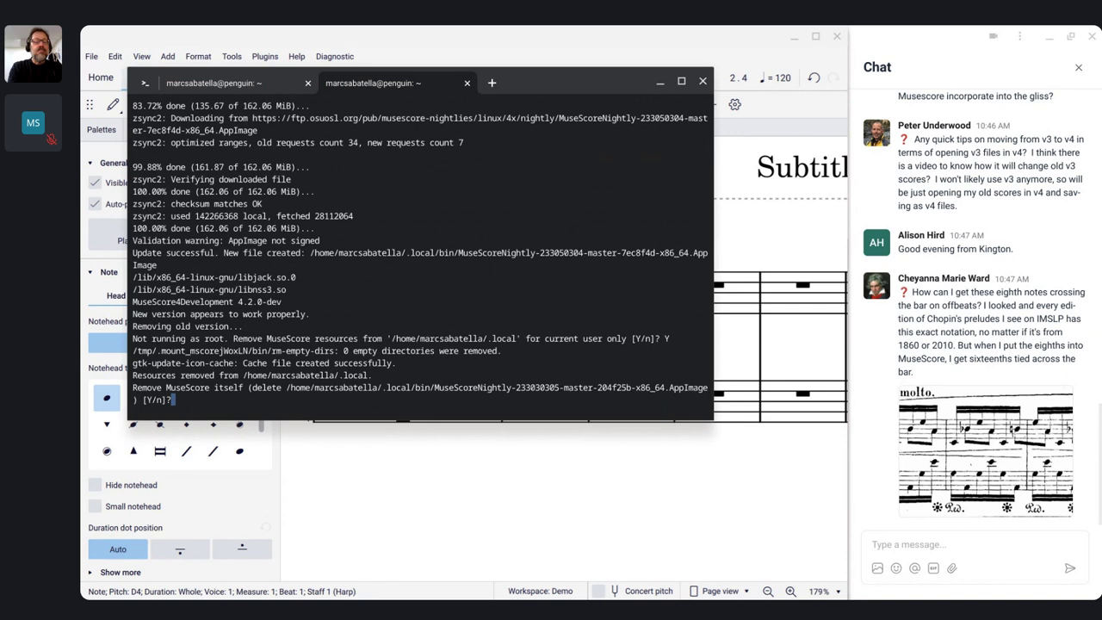
pyautogui.write('Y')
pyautogui.press('Return')
# Step: Launch the updated nightly build with the command "QT_SCALE_FACTOR=1.33 mscore4portablenightly"
pyautogui.hotkey('ctrl', 'r')
pyautogui.write('QT')
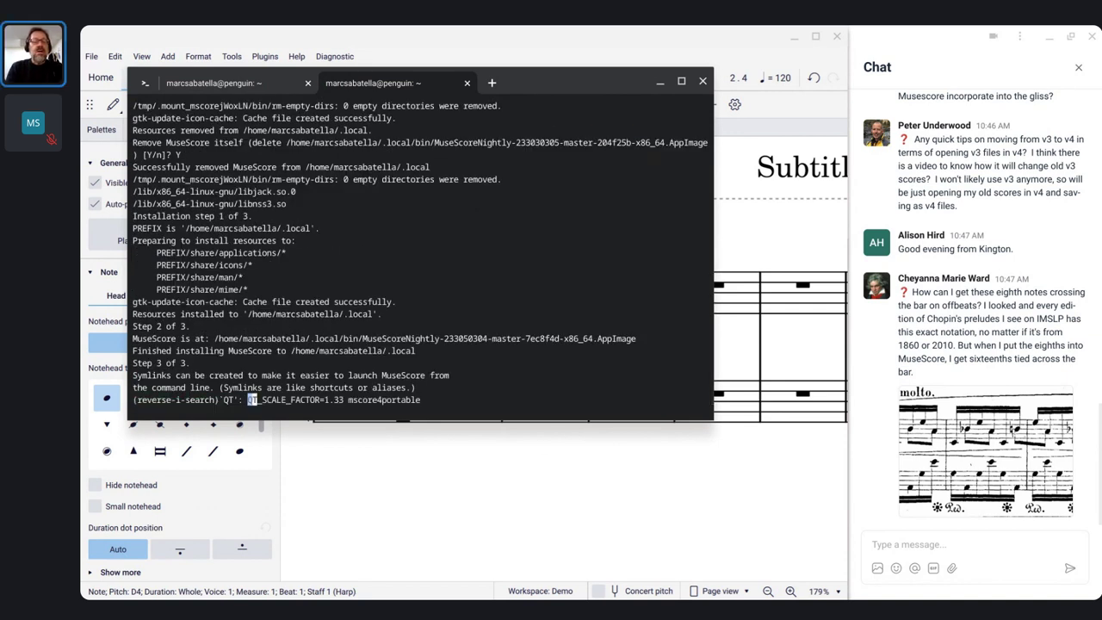
pyautogui.press('End')
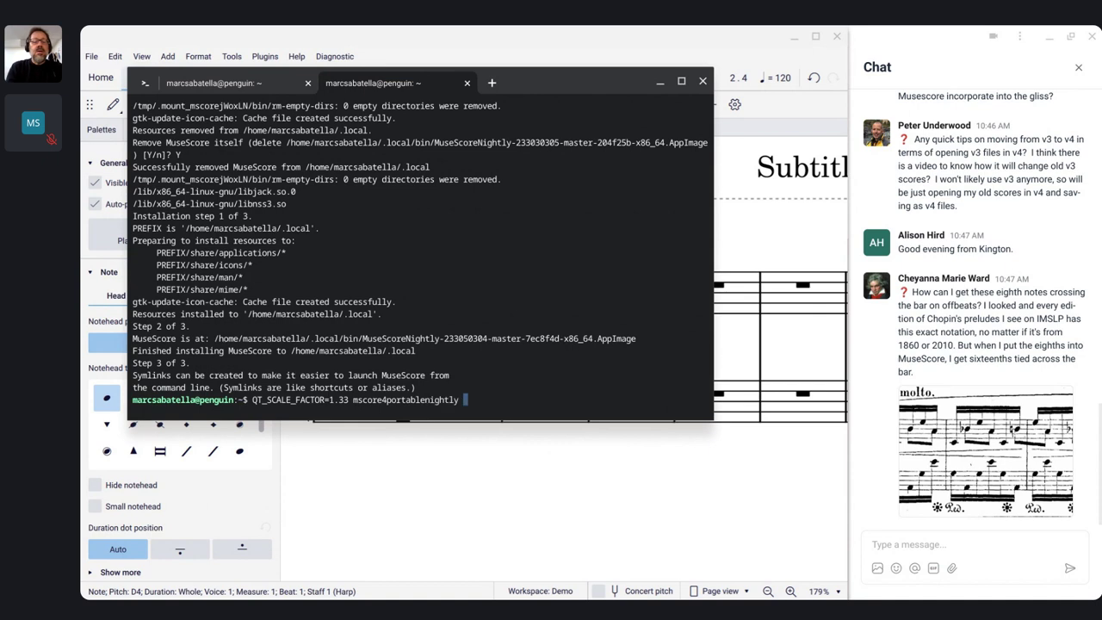
pyautogui.press('Return')
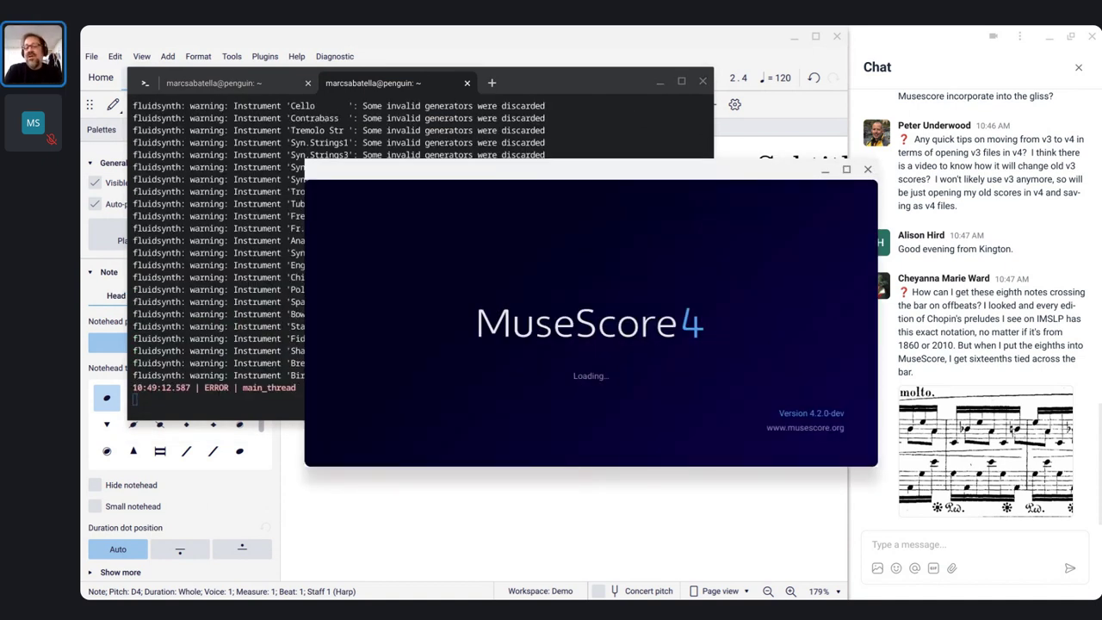
pyautogui.click(578, 286)
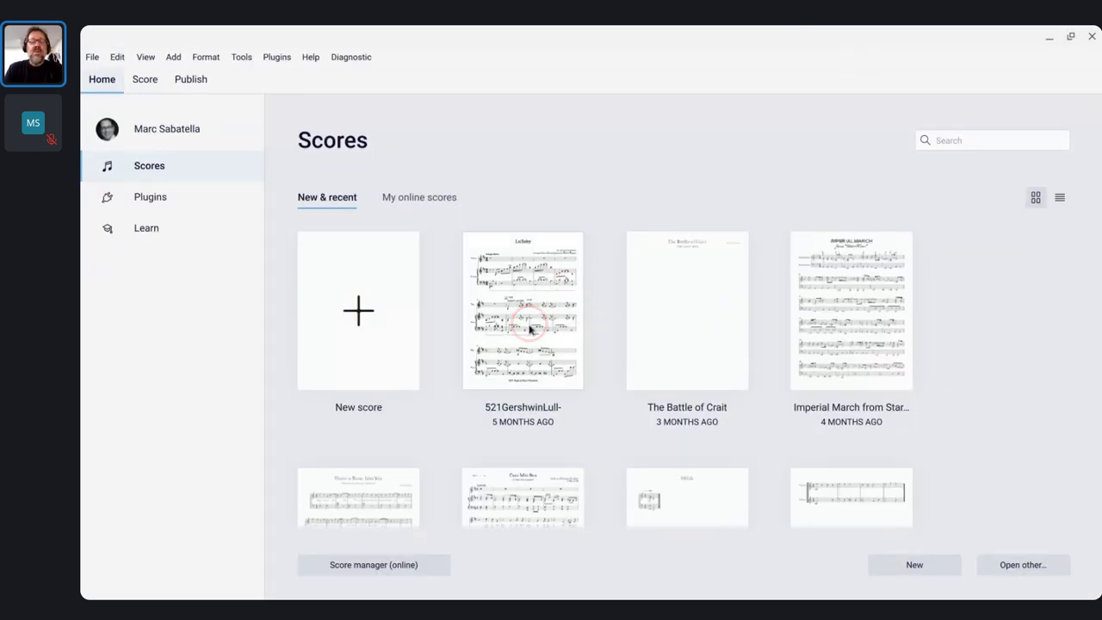
# Step: Create a new score containing two Harp instruments, leaving the remaining score settings at their defaults
pyautogui.click(419, 315)
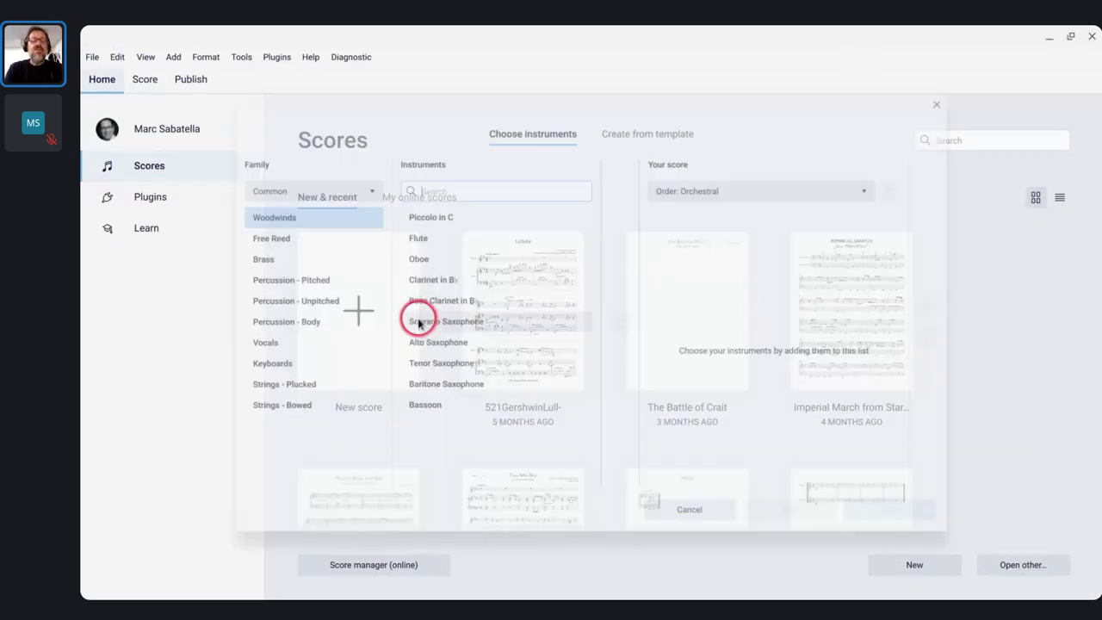
pyautogui.click(469, 192)
pyautogui.write('harp')
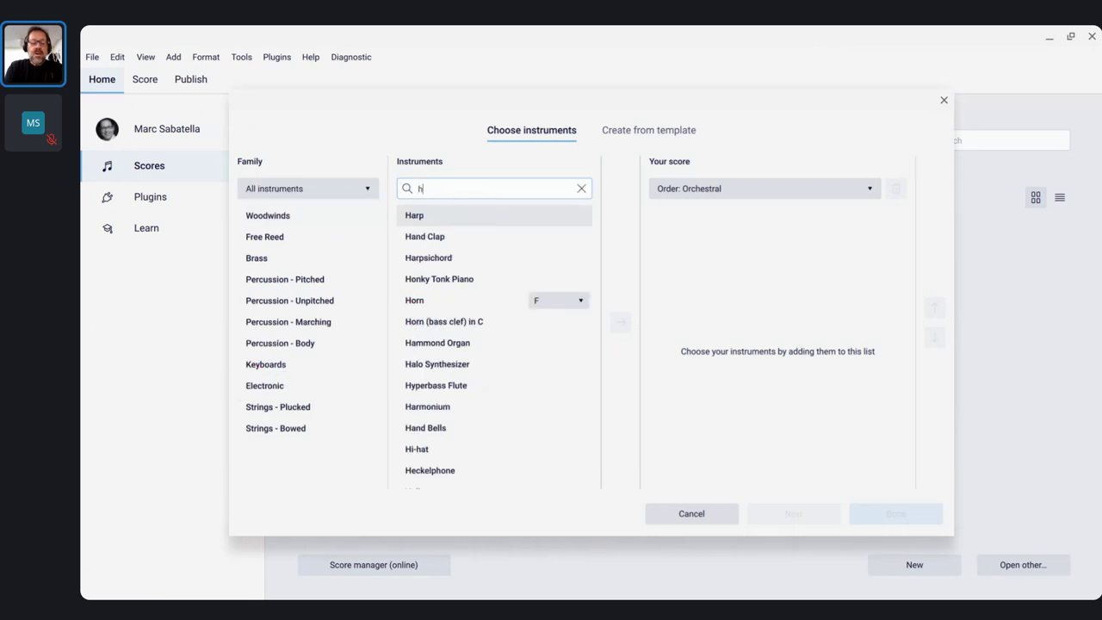
pyautogui.doubleClick(455, 216)
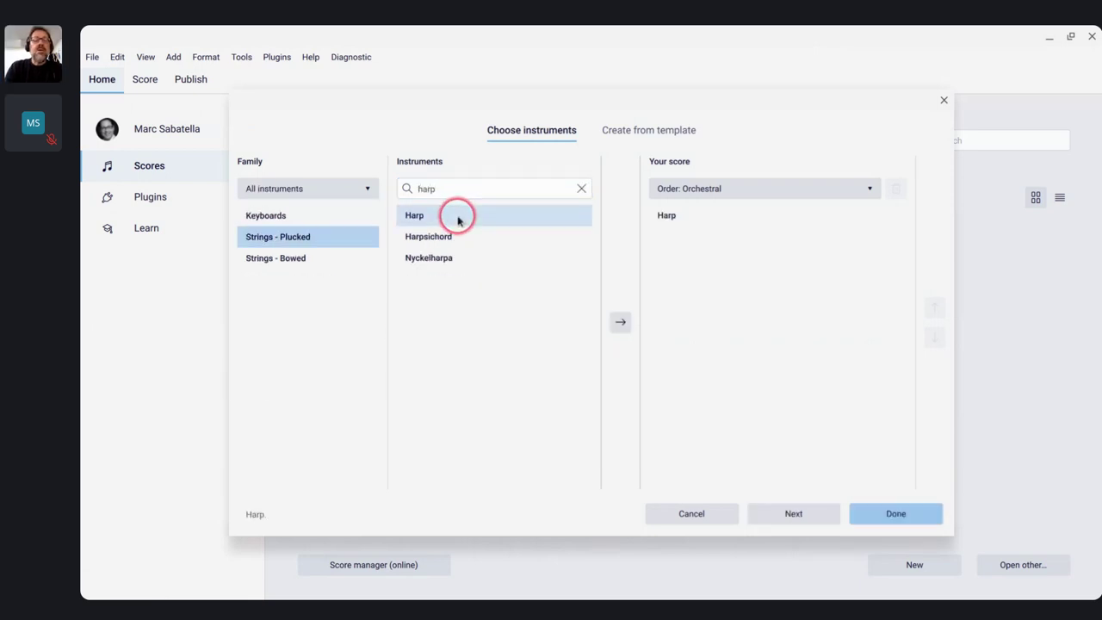
pyautogui.doubleClick(455, 216)
pyautogui.click(804, 438)
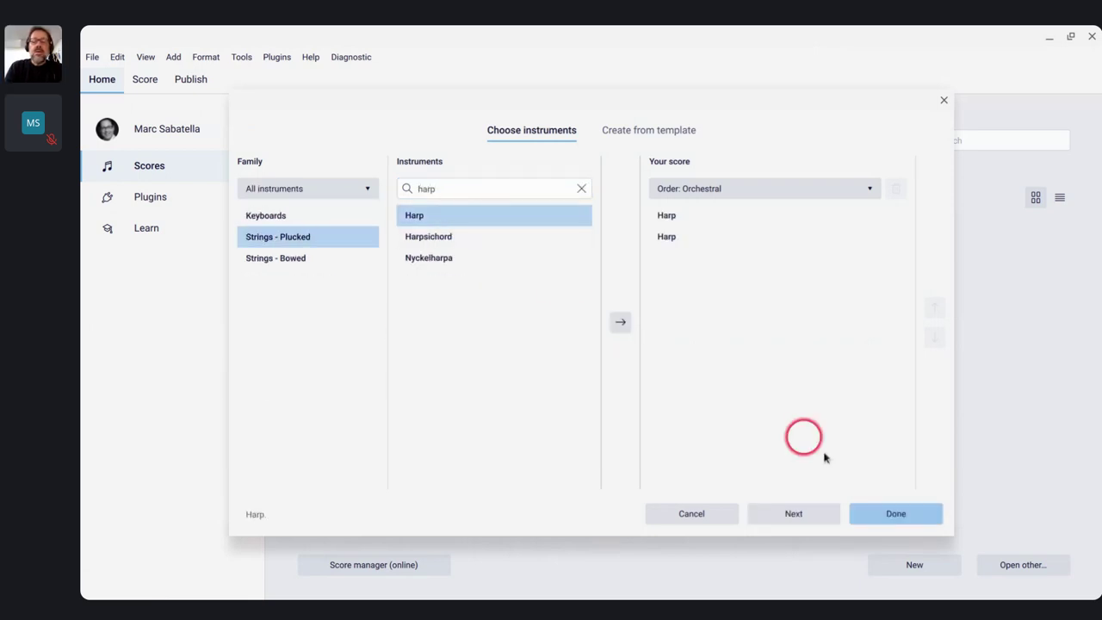
pyautogui.click(920, 515)
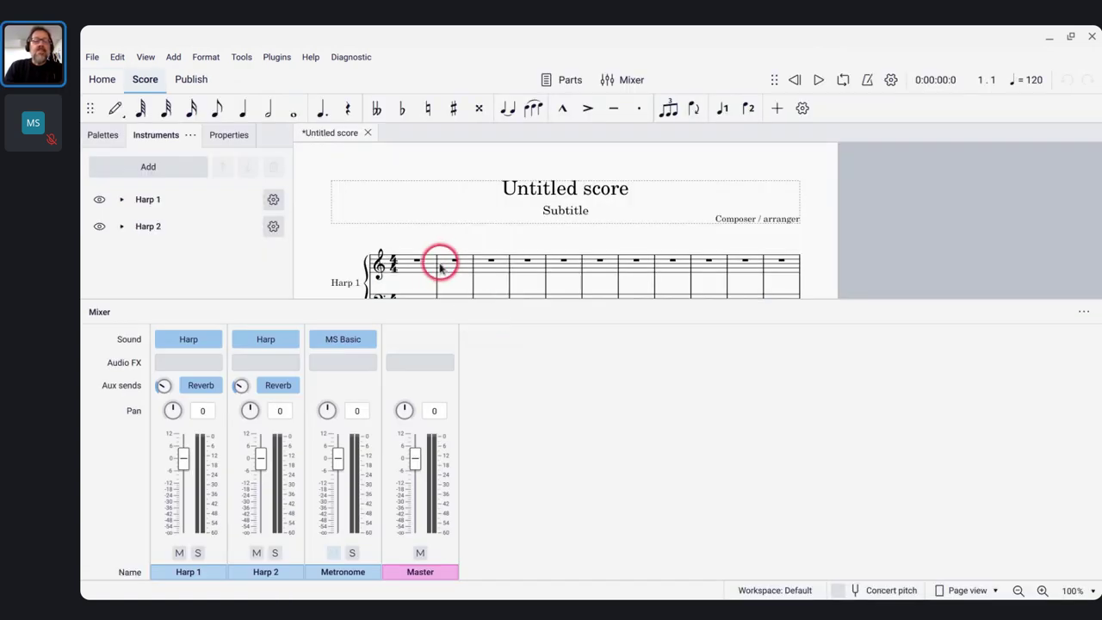
# Step: Enter a dotted half note D5 tied to a quarter note in measure 2 of Harp 1's treble staff
pyautogui.scroll(5, 435, 267)
pyautogui.click(448, 268)
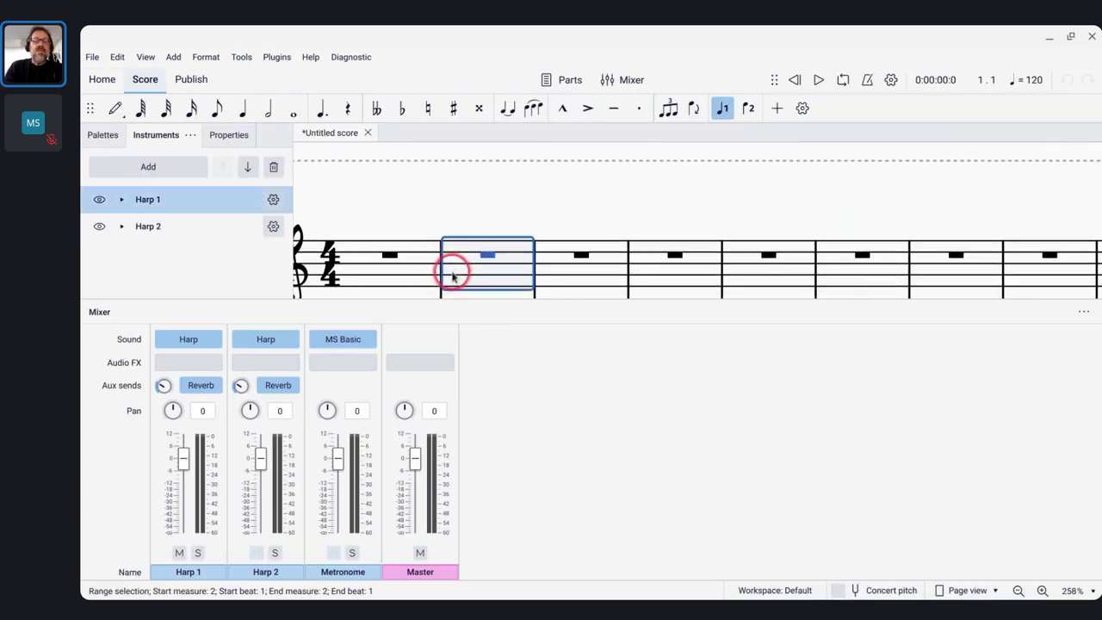
pyautogui.scroll(-2, 452, 274)
pyautogui.press('n')
pyautogui.press('6')
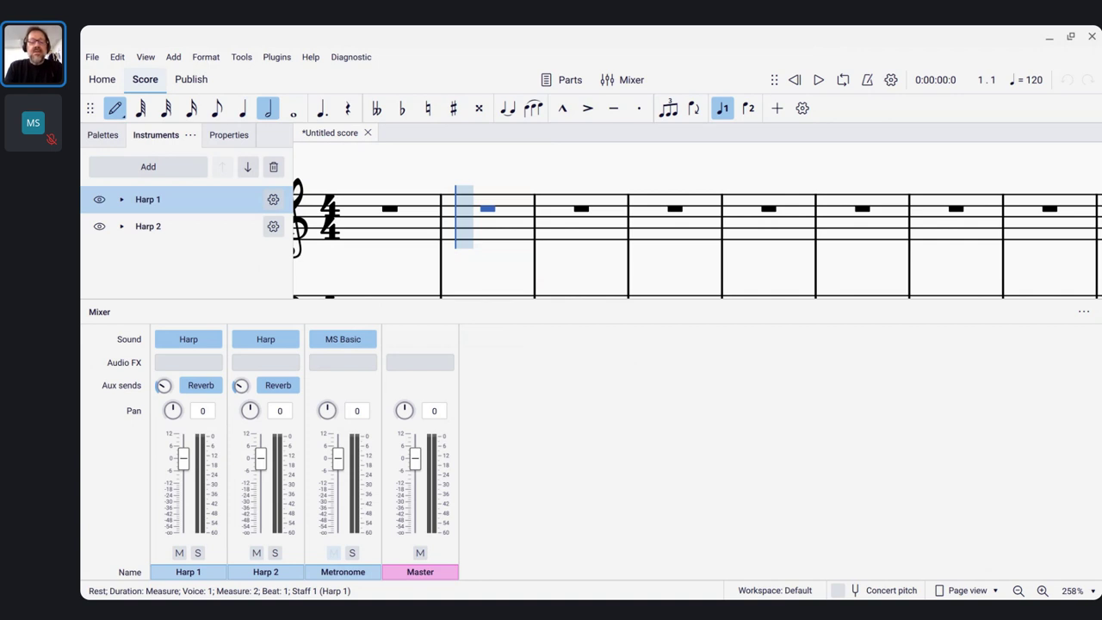
pyautogui.press('d')
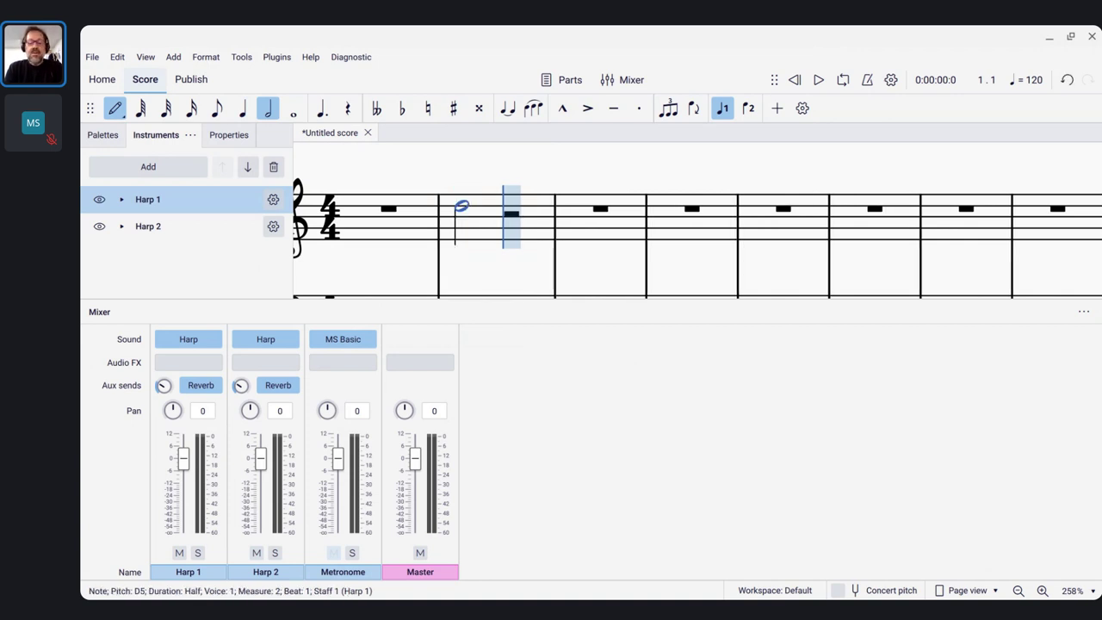
pyautogui.press('.')
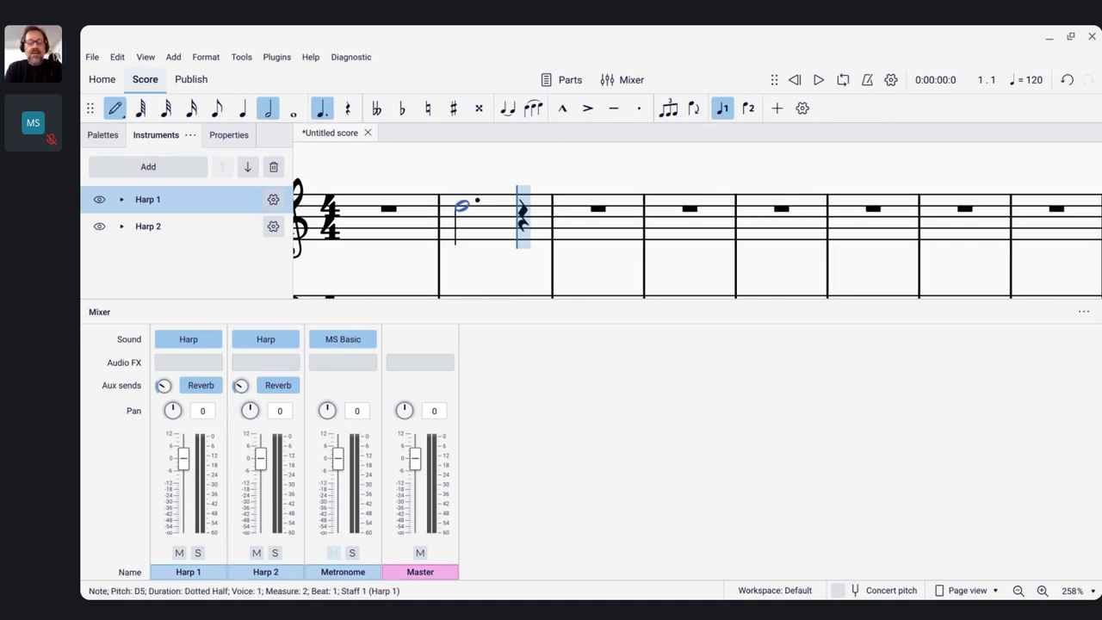
pyautogui.press('5')
pyautogui.press('t')
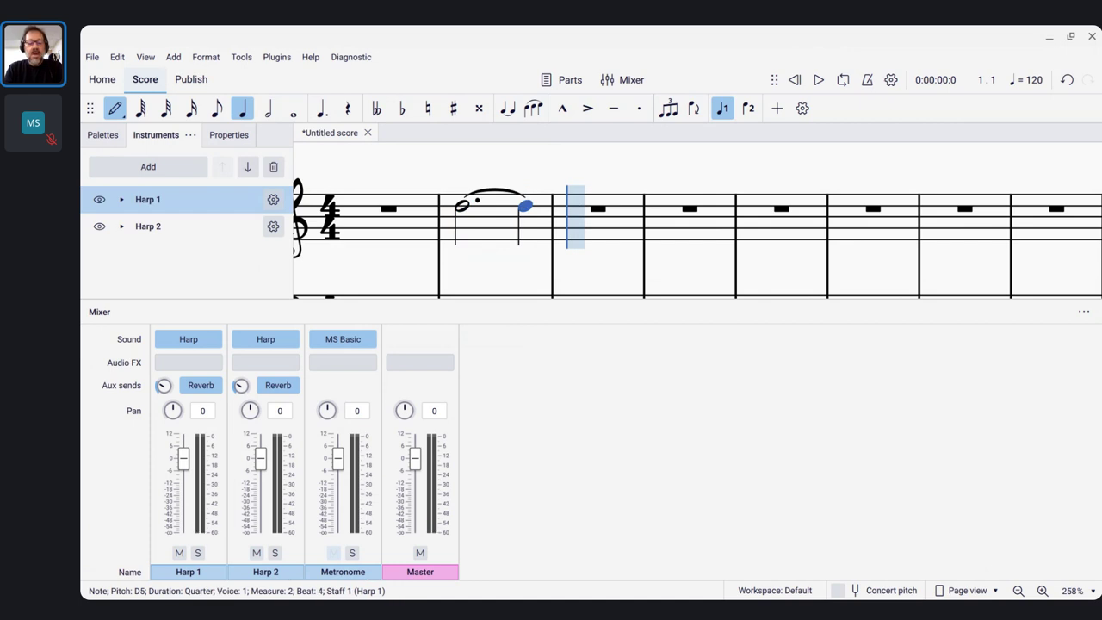
# Step: Enter a whole note D6 in measure 3 of Harp 1's treble staff and leave note input
pyautogui.press('7')
pyautogui.press('d')
pyautogui.hotkey('ctrl', 'Up')
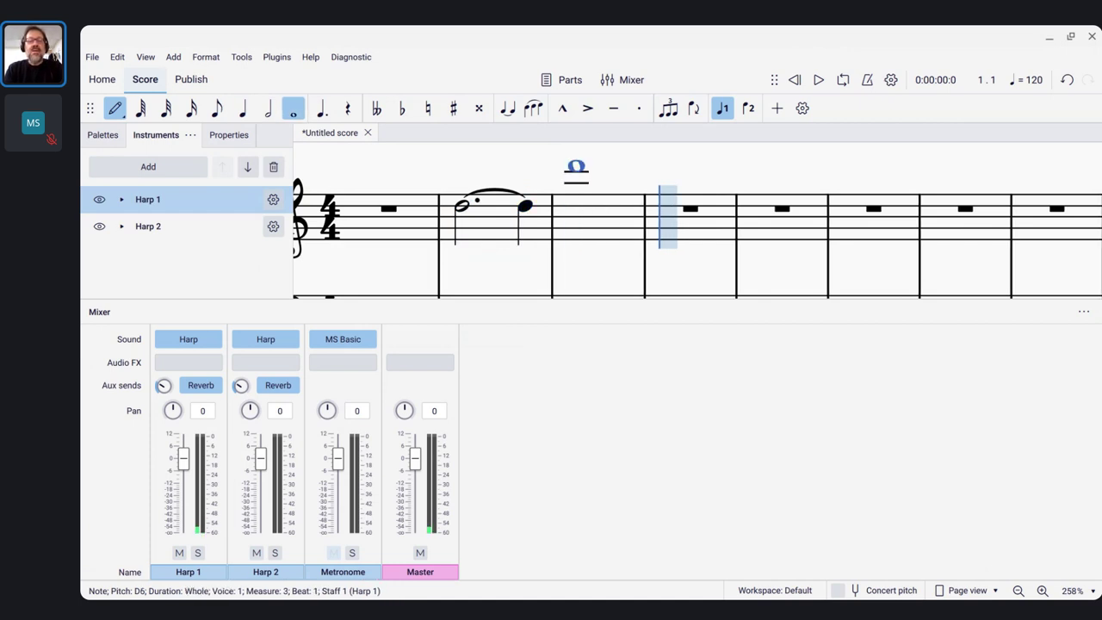
pyautogui.press('Escape')
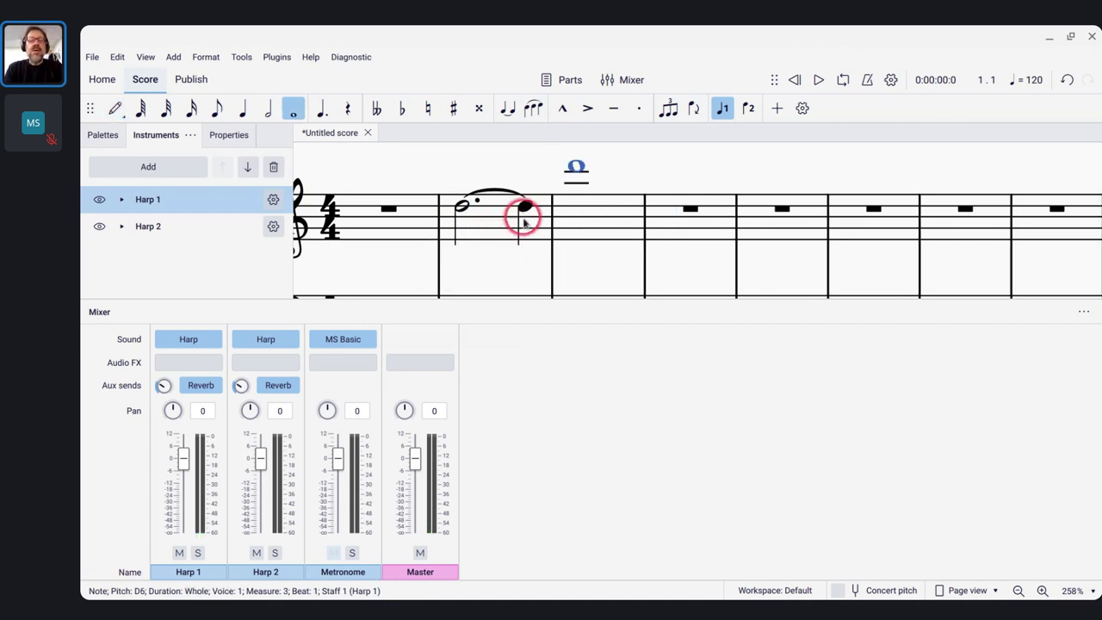
# Step: Hide the mixer and add the Arpeggios & glissandi palette to the available palettes
pyautogui.click(527, 217)
pyautogui.press('F10')
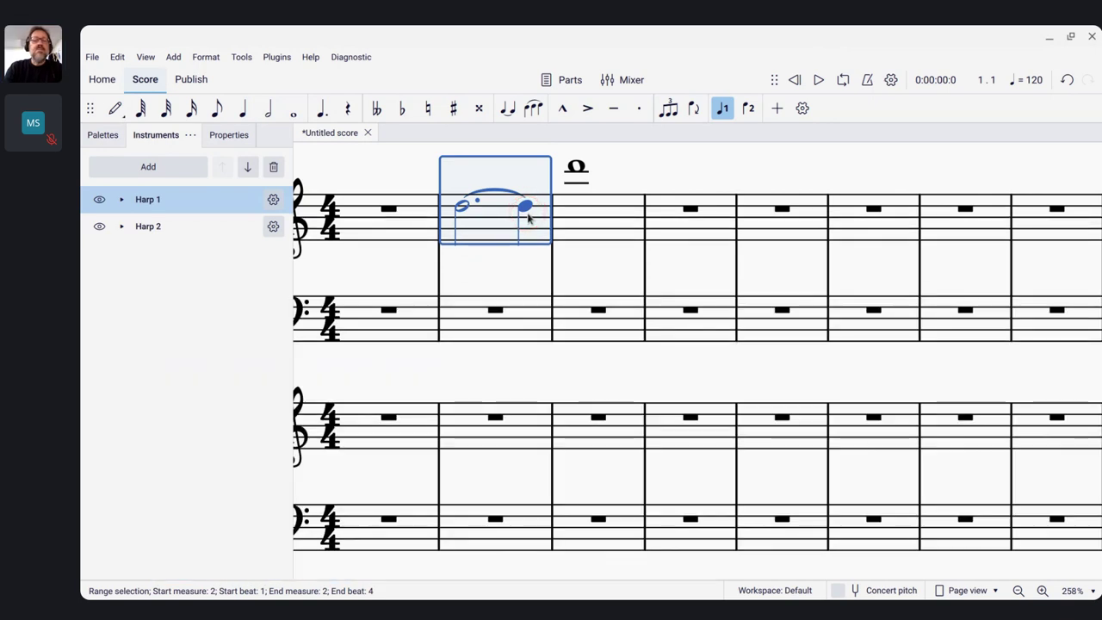
pyautogui.click(527, 205)
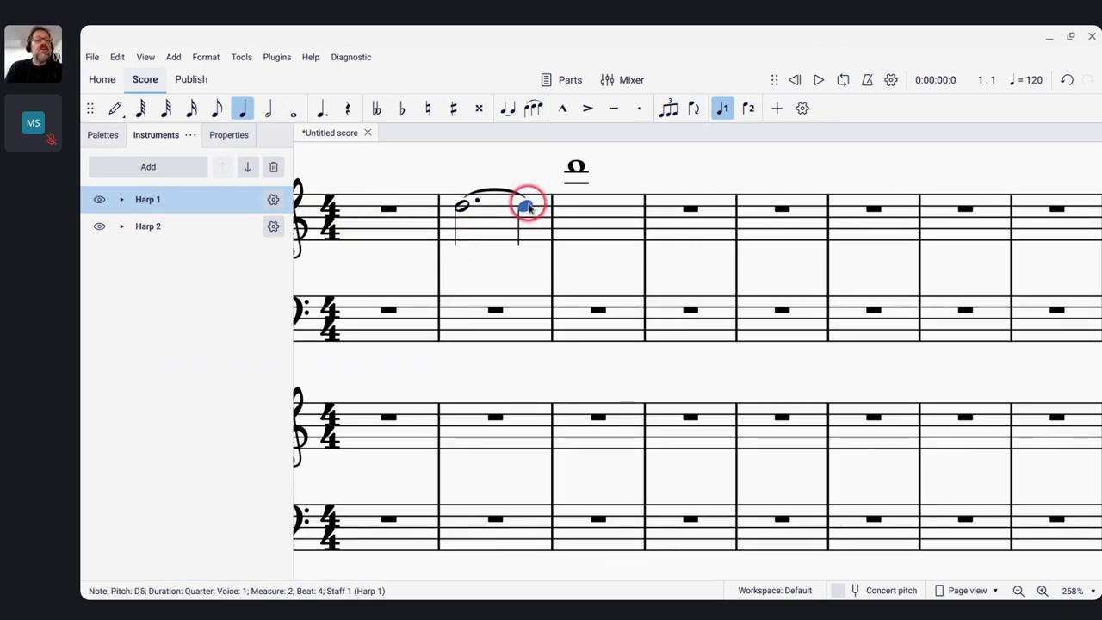
pyautogui.click(104, 140)
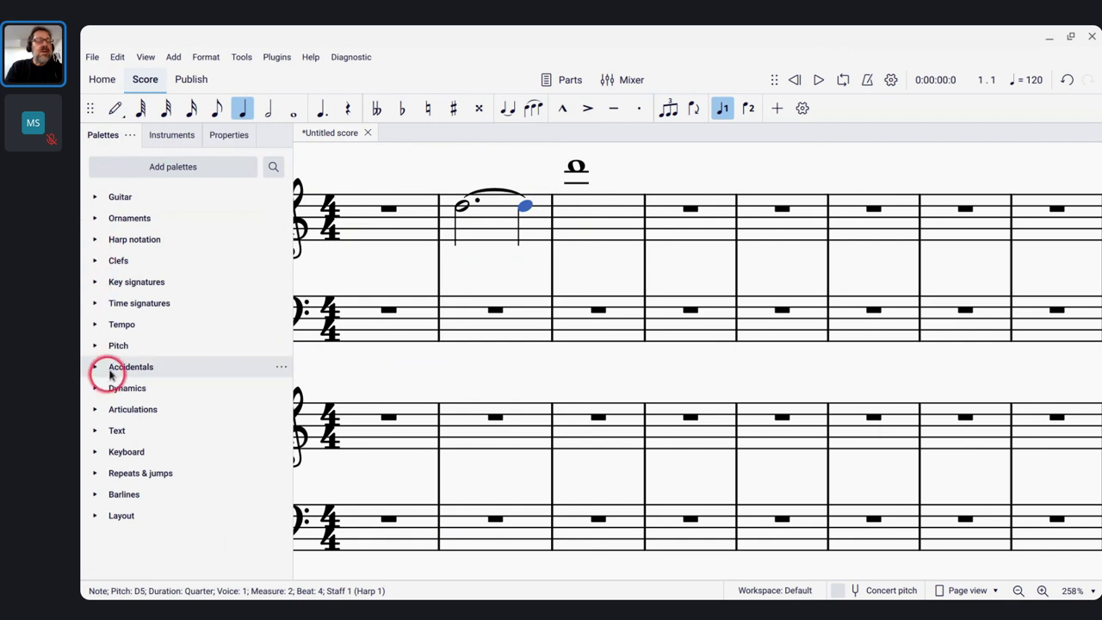
pyautogui.click(155, 165)
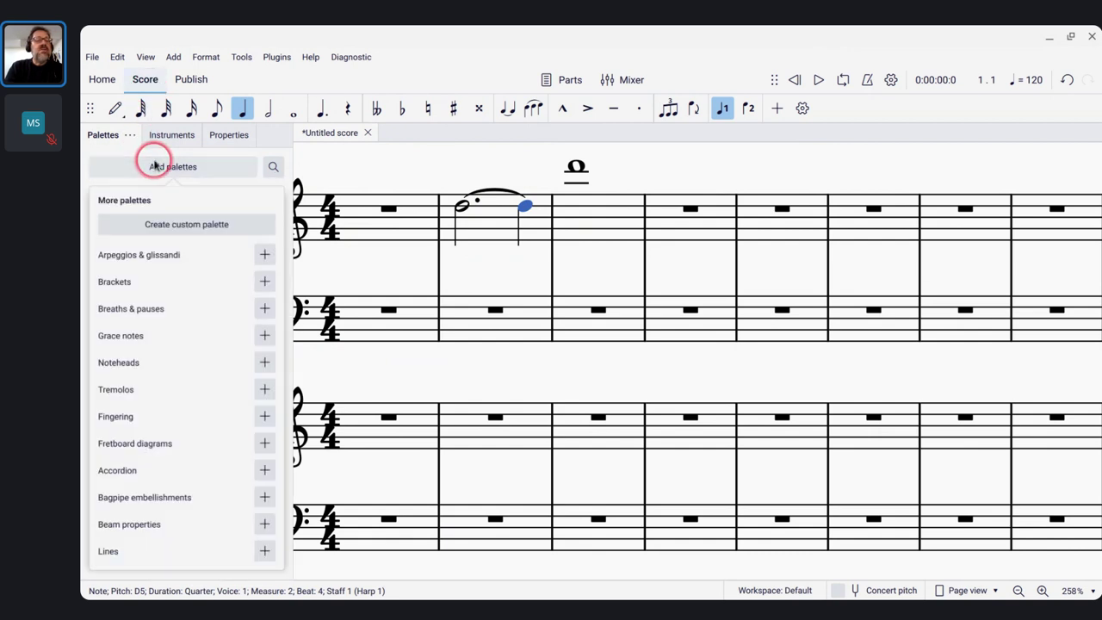
pyautogui.click(264, 256)
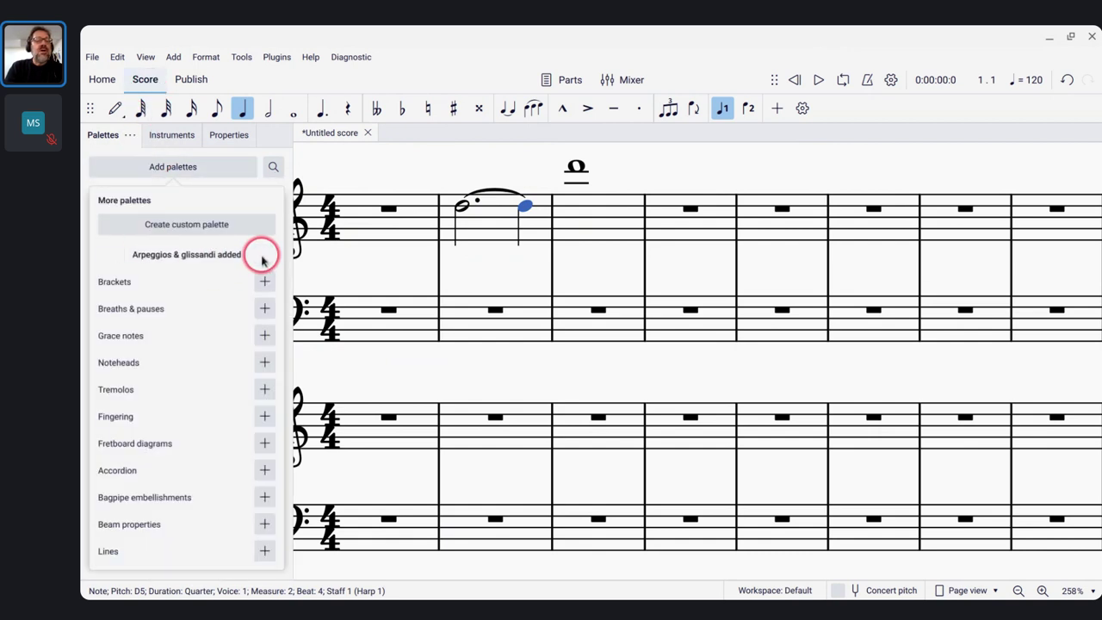
pyautogui.click(398, 274)
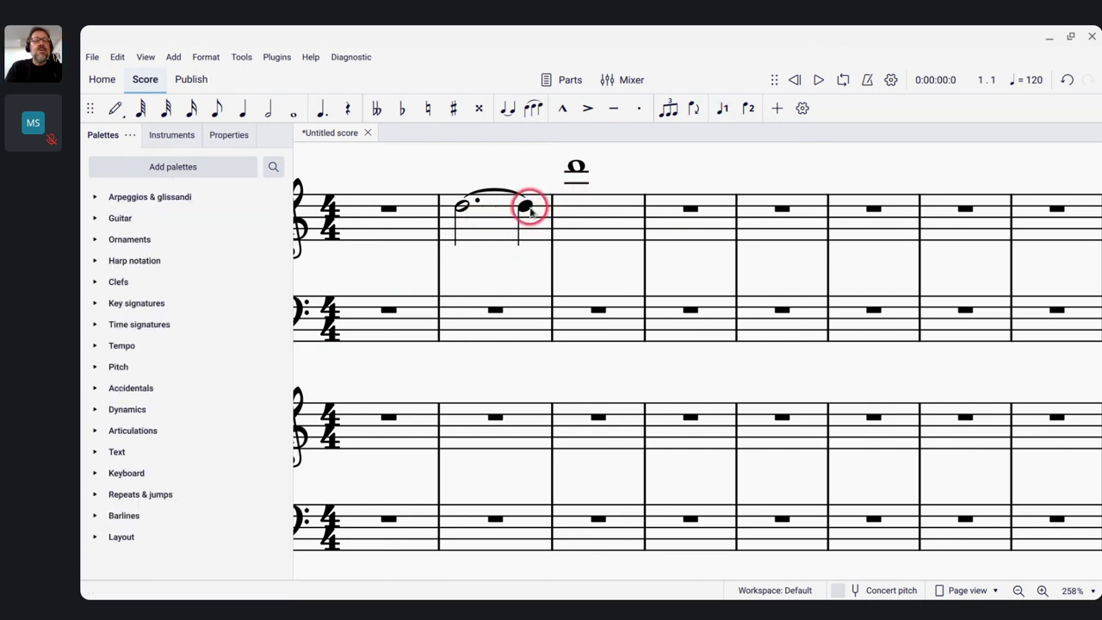
# Step: Apply a wavy glissando from the quarter note in measure 2 to the whole note in measure 3
pyautogui.click(525, 205)
pyautogui.click(97, 197)
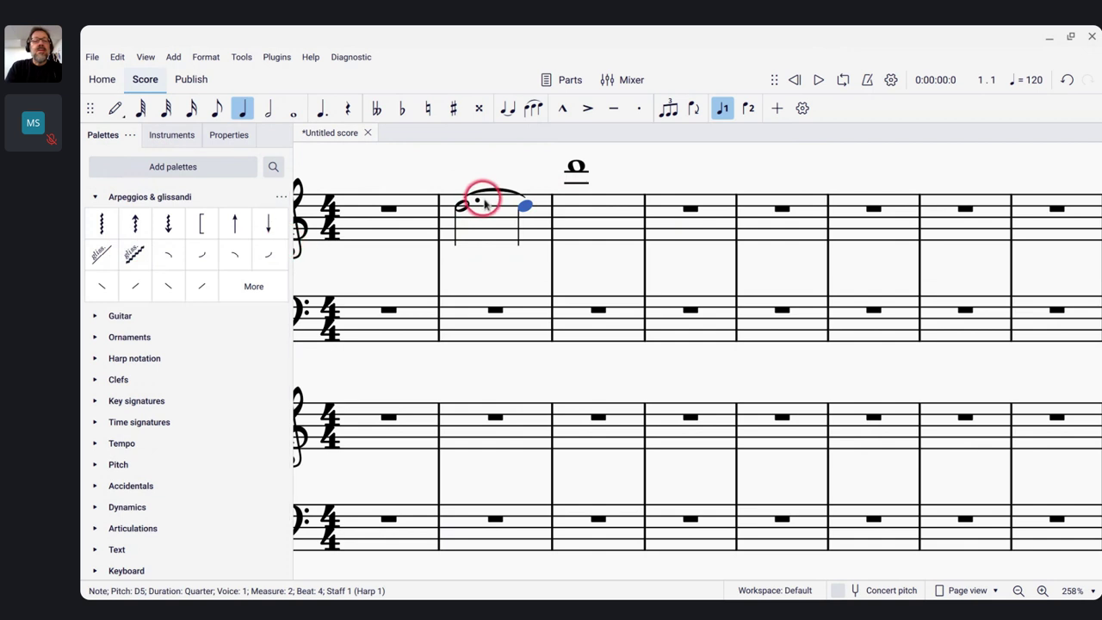
pyautogui.click(136, 256)
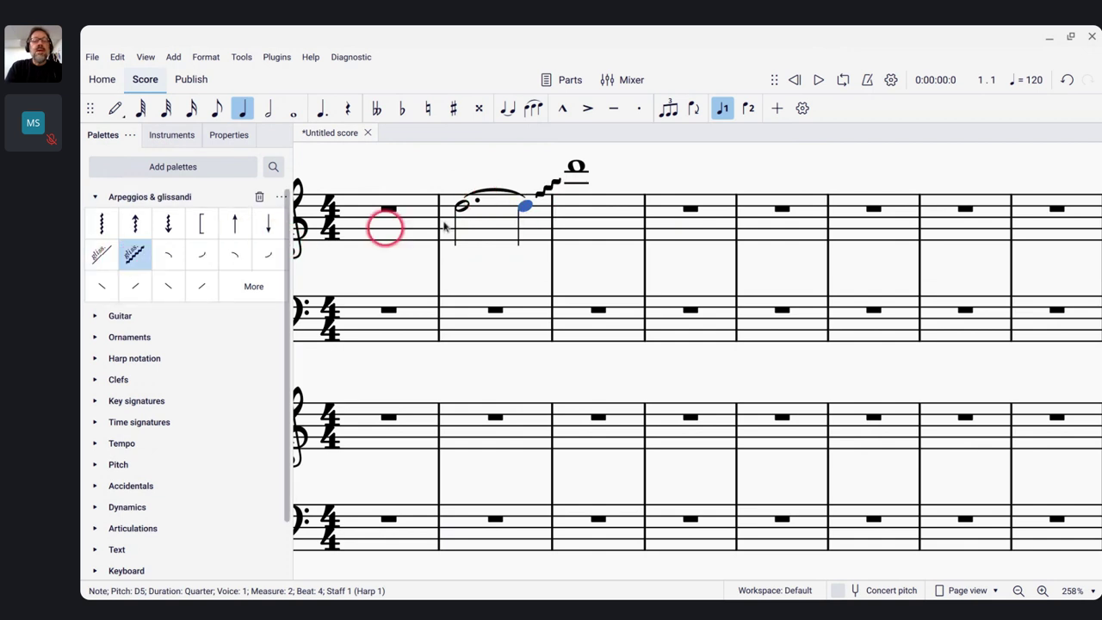
# Step: Review the playback style choices for the new glissando and look at its line up close in the score
pyautogui.click(537, 193)
pyautogui.click(231, 138)
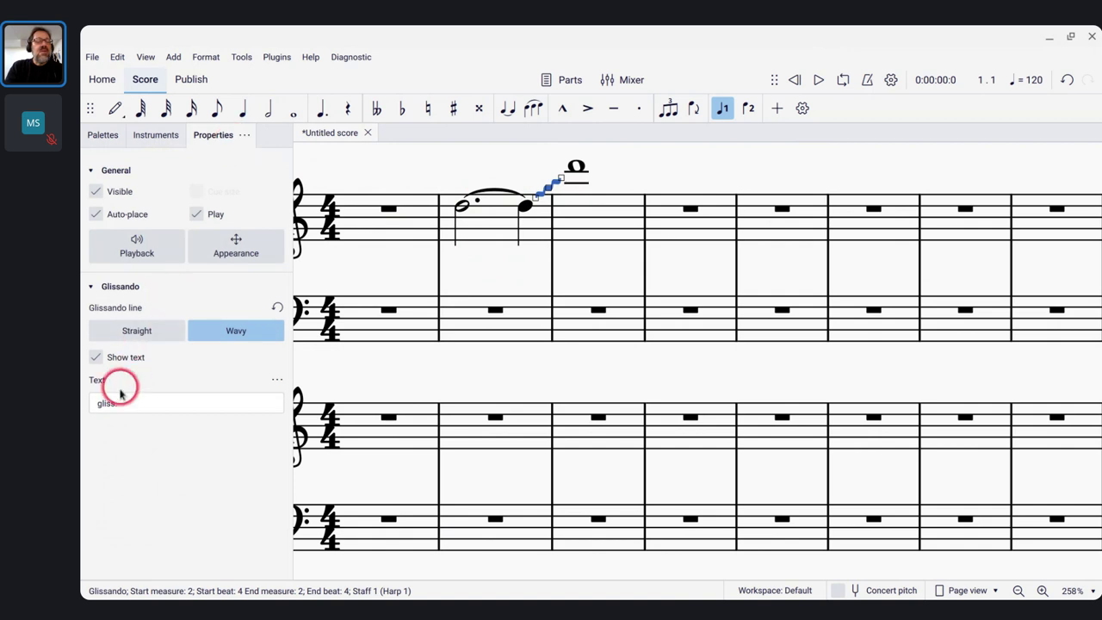
pyautogui.click(156, 247)
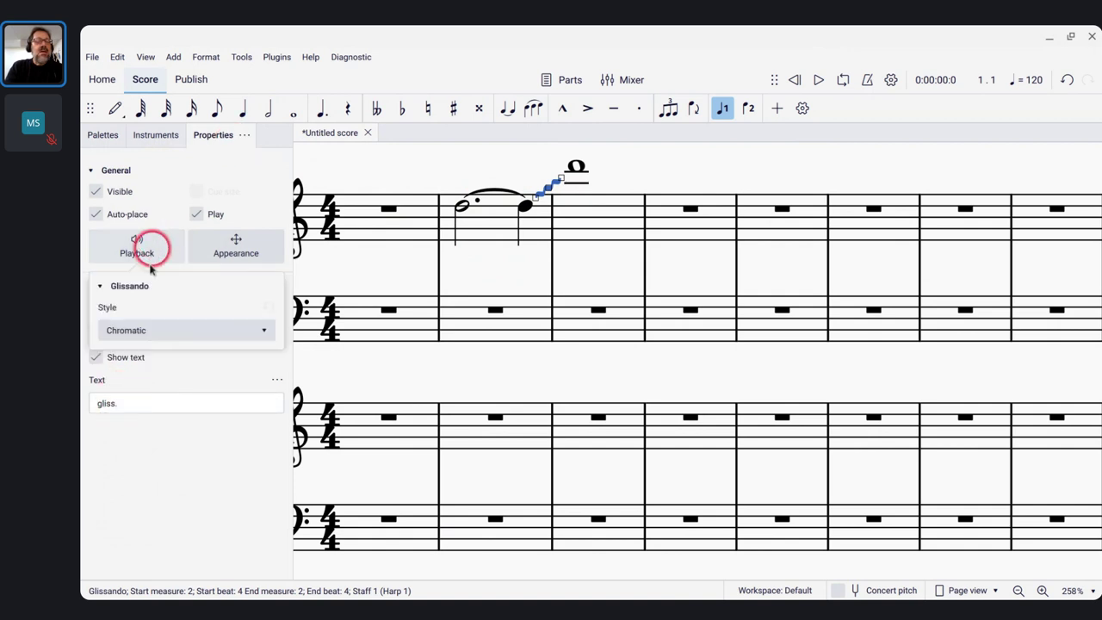
pyautogui.click(158, 329)
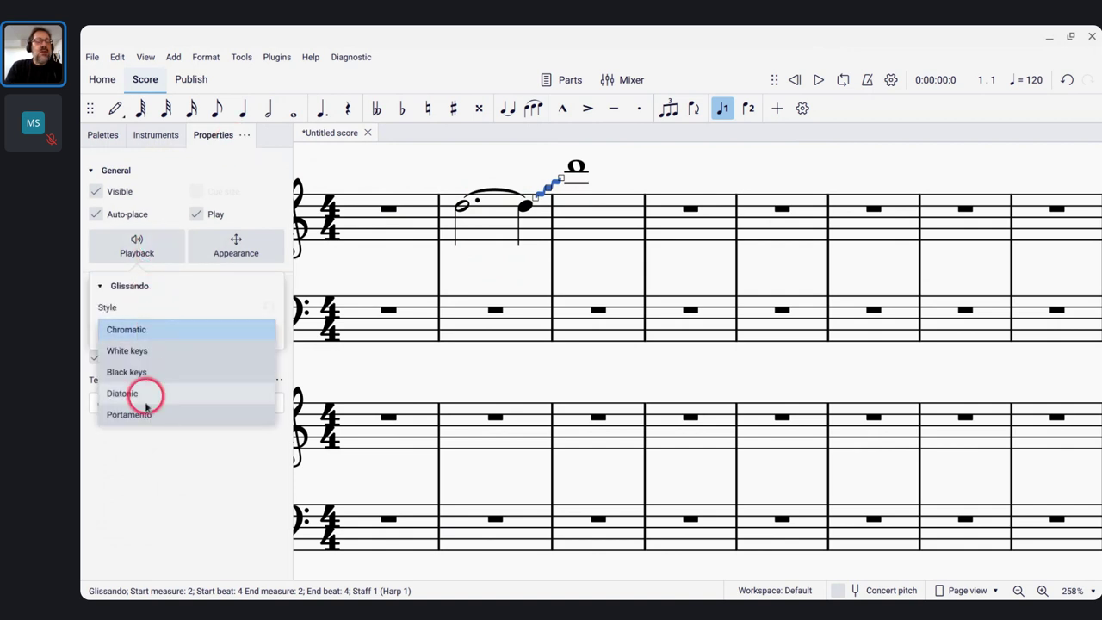
pyautogui.click(409, 274)
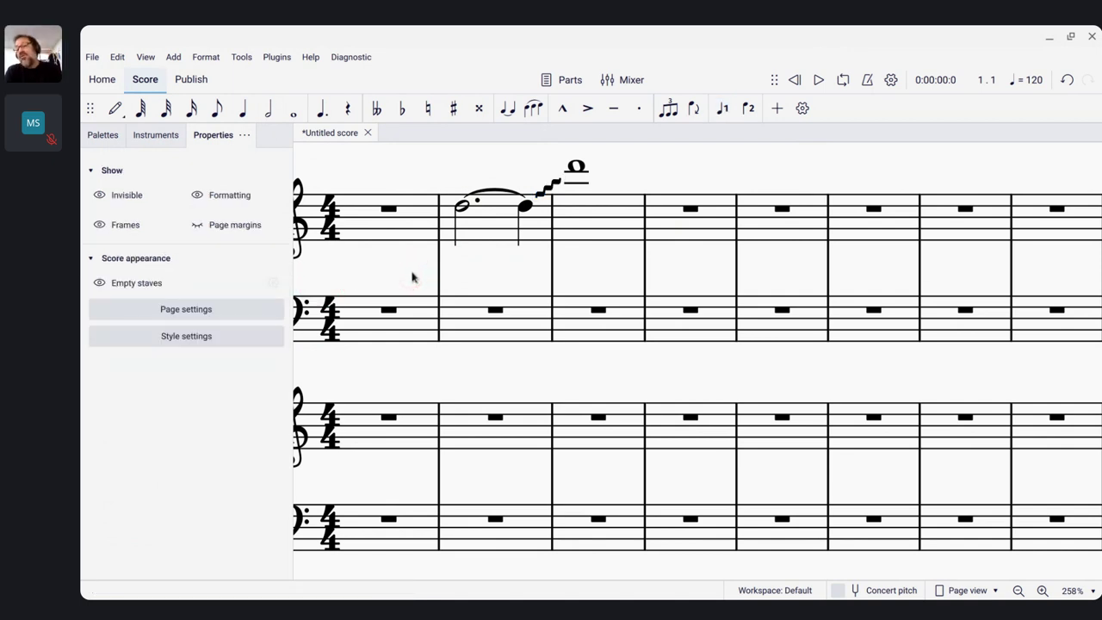
pyautogui.scroll(1, 429, 221)
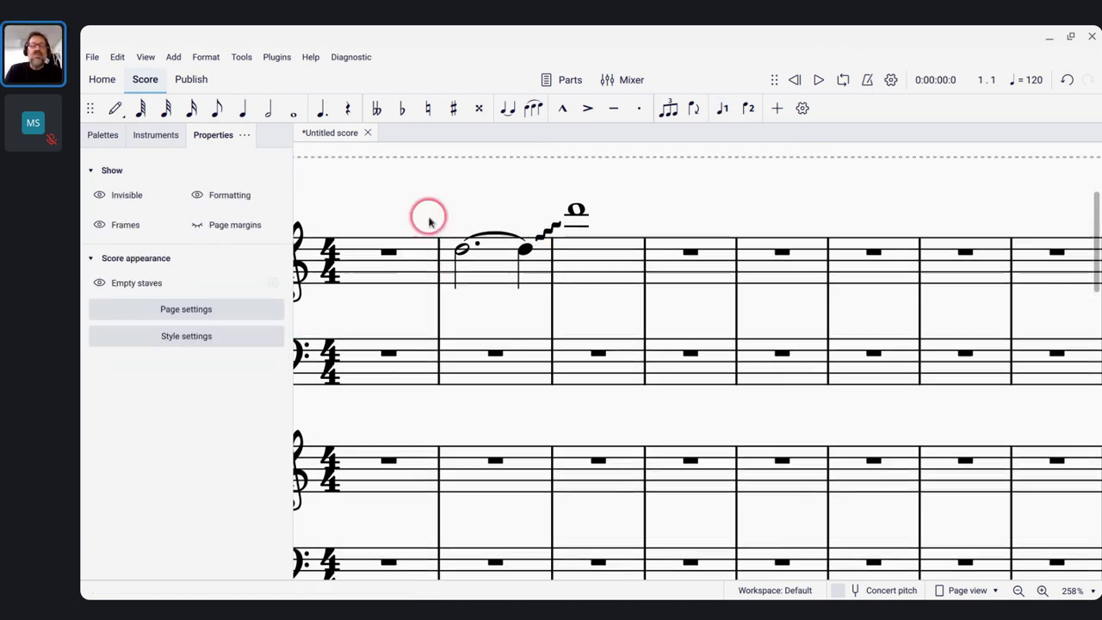
pyautogui.scroll(3, 429, 221)
pyautogui.scroll(1, 429, 221)
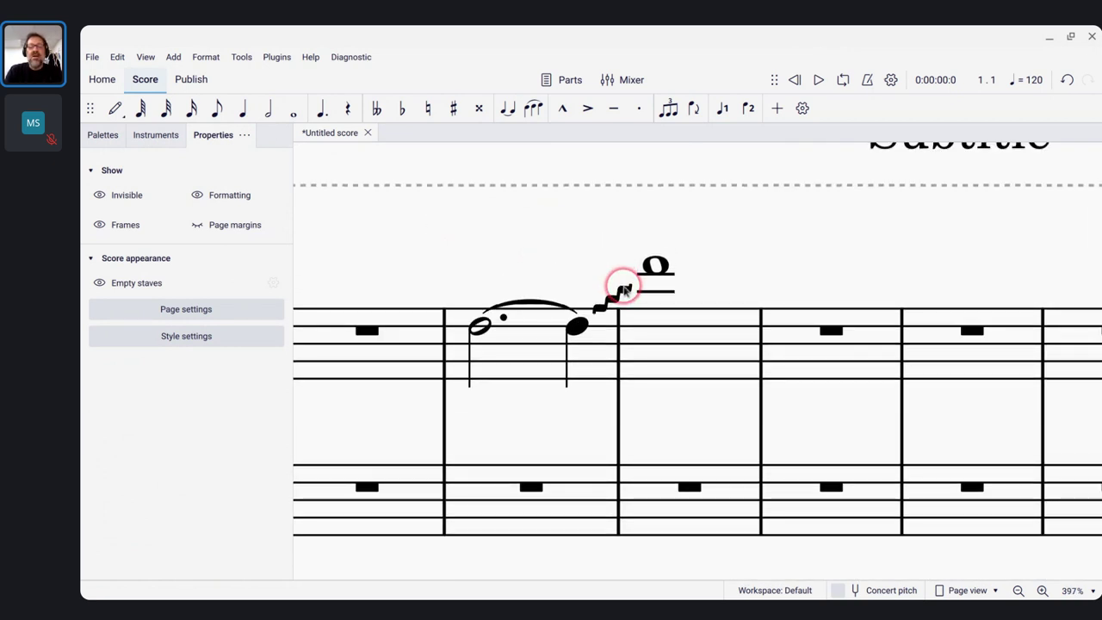
# Step: Switch to the live-stream window with the chat, then to the MuseScore window holding the D major harp glissando score
pyautogui.hotkey('alt', 'Tab')
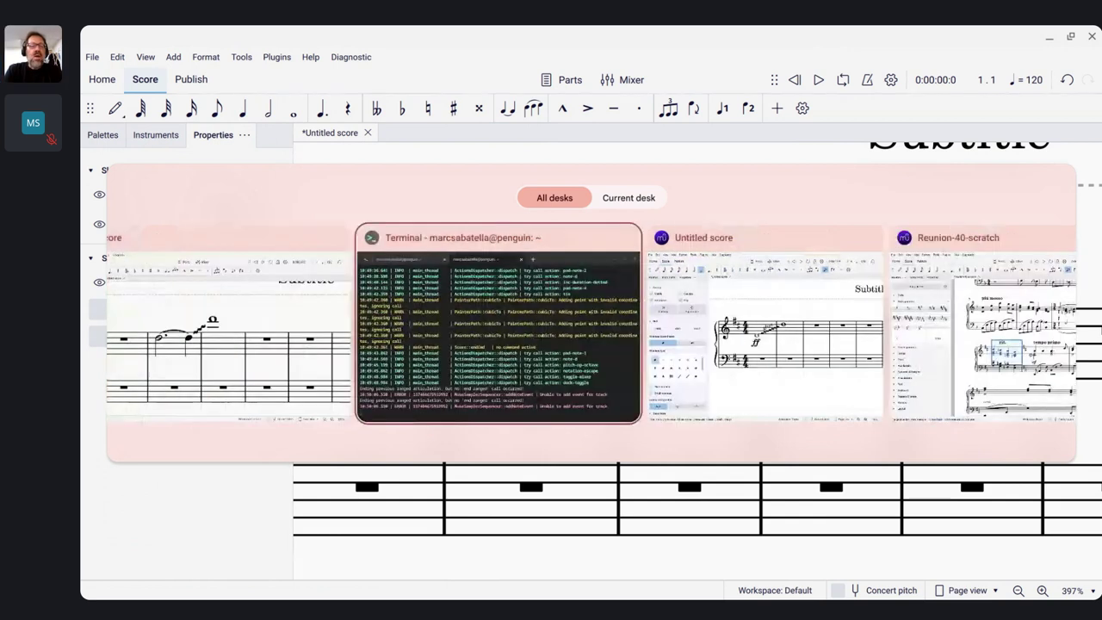
pyautogui.hotkey('alt', 'Tab')
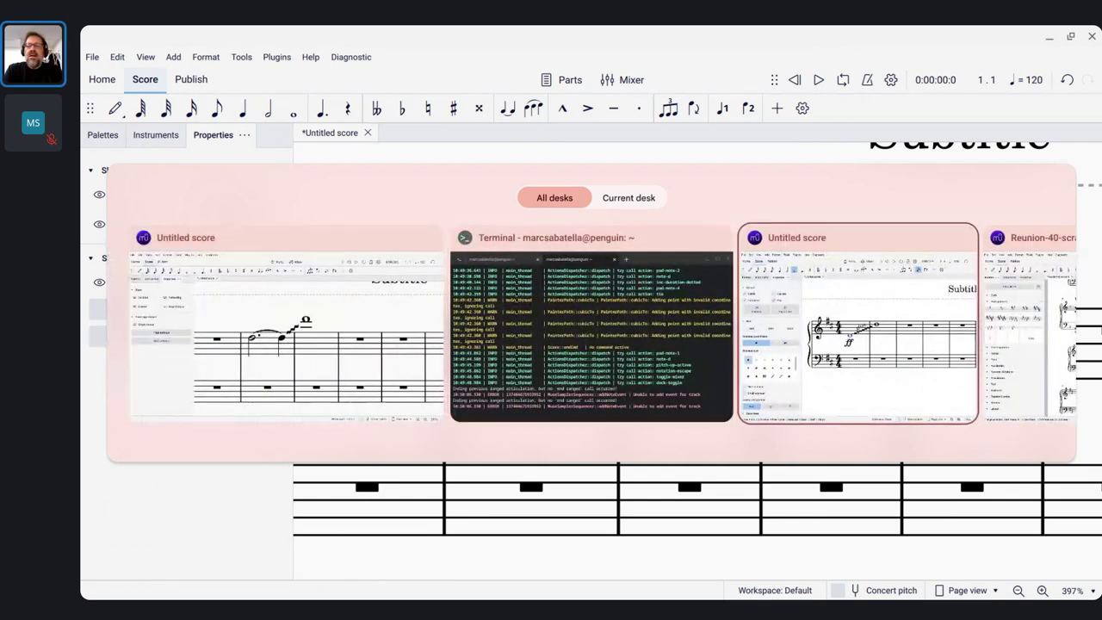
pyautogui.hotkey('alt', 'Tab')
pyautogui.hotkey('alt', 'Tab')
pyautogui.hotkey('alt', 'Tab')
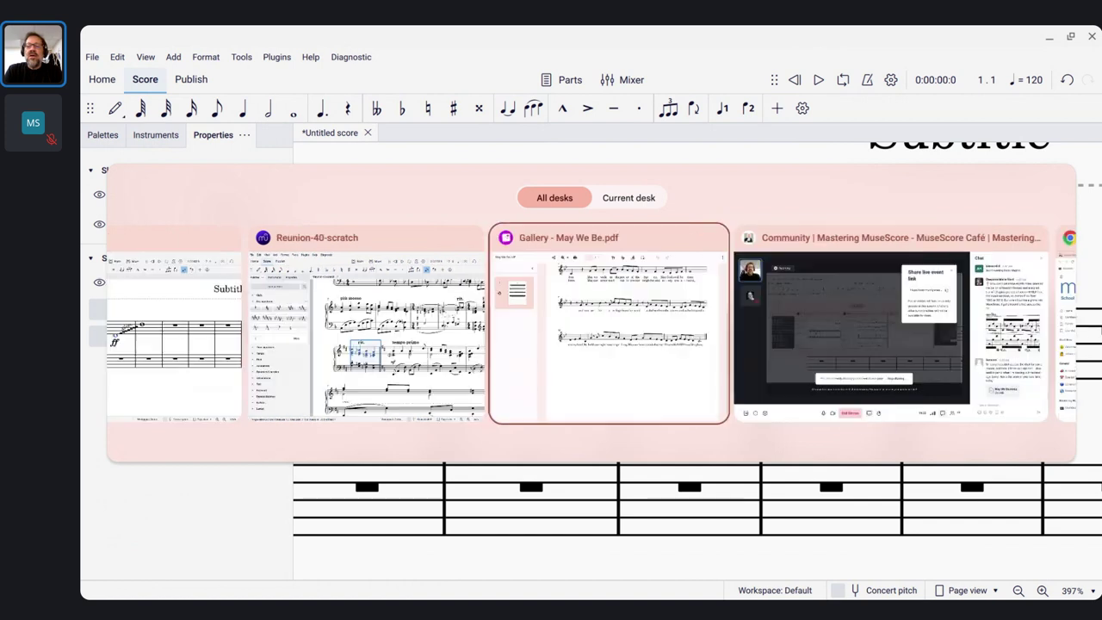
pyautogui.hotkey('alt', 'Tab')
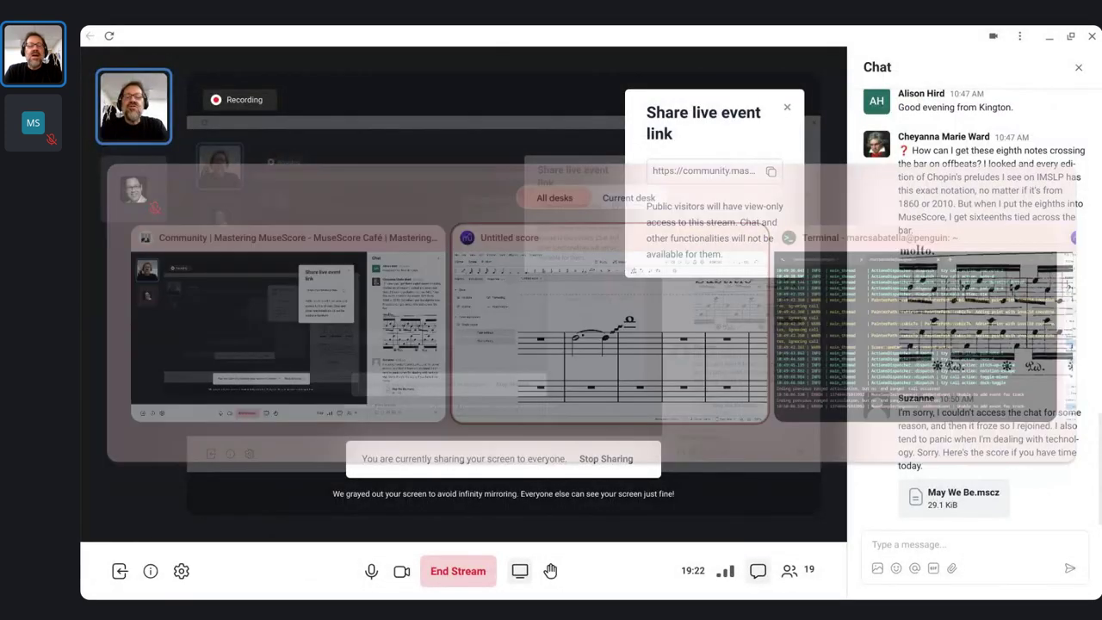
pyautogui.hotkey('alt', 'Tab')
pyautogui.hotkey('alt', 'Tab')
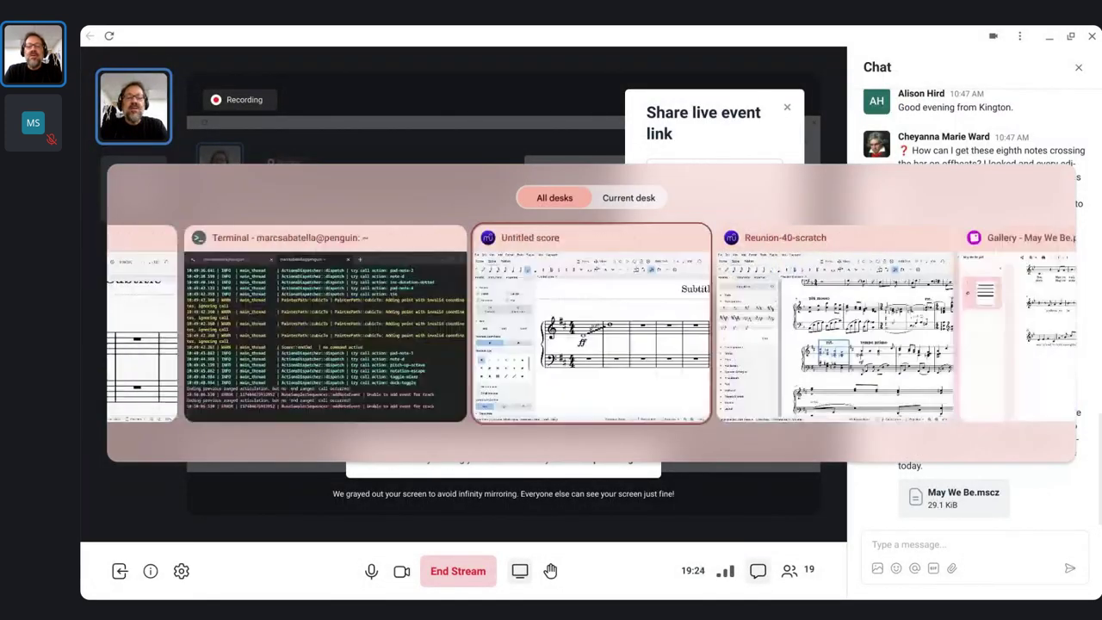
# Step: Reread the viewers' questions in the chat, including the one about which notes a harp glissando uses
pyautogui.scroll(1, 1012, 297)
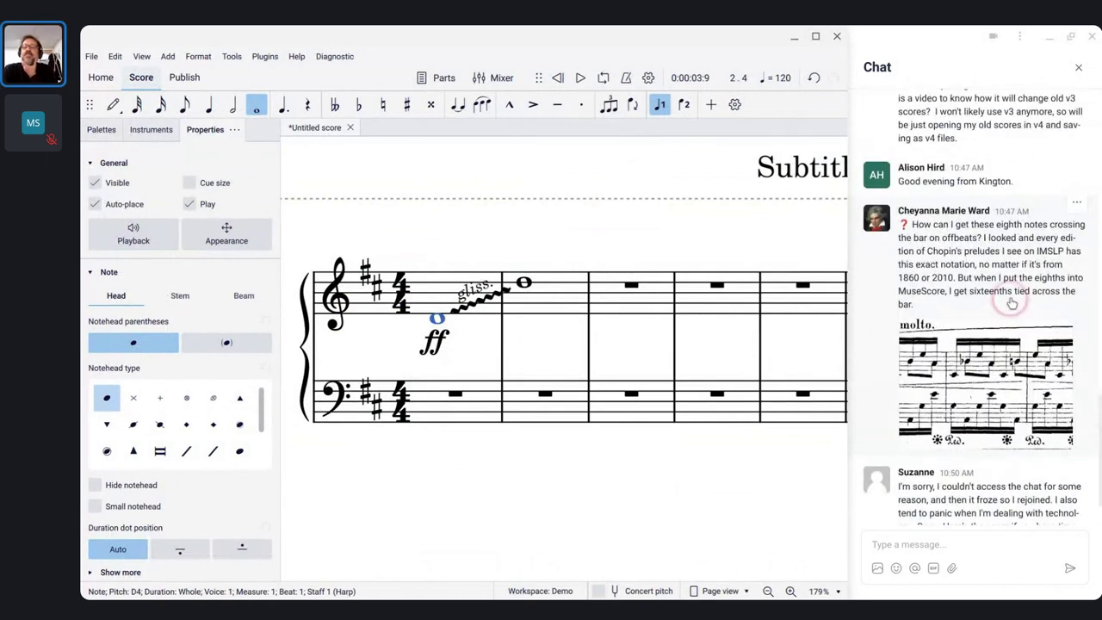
pyautogui.scroll(-1, 1012, 303)
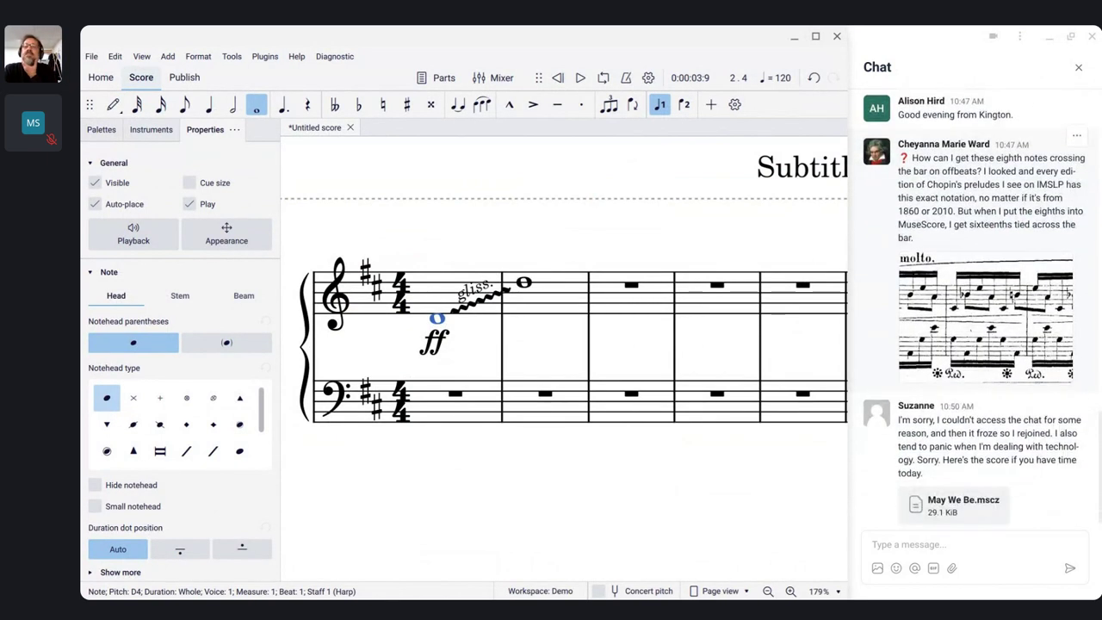
pyautogui.scroll(4, 974, 307)
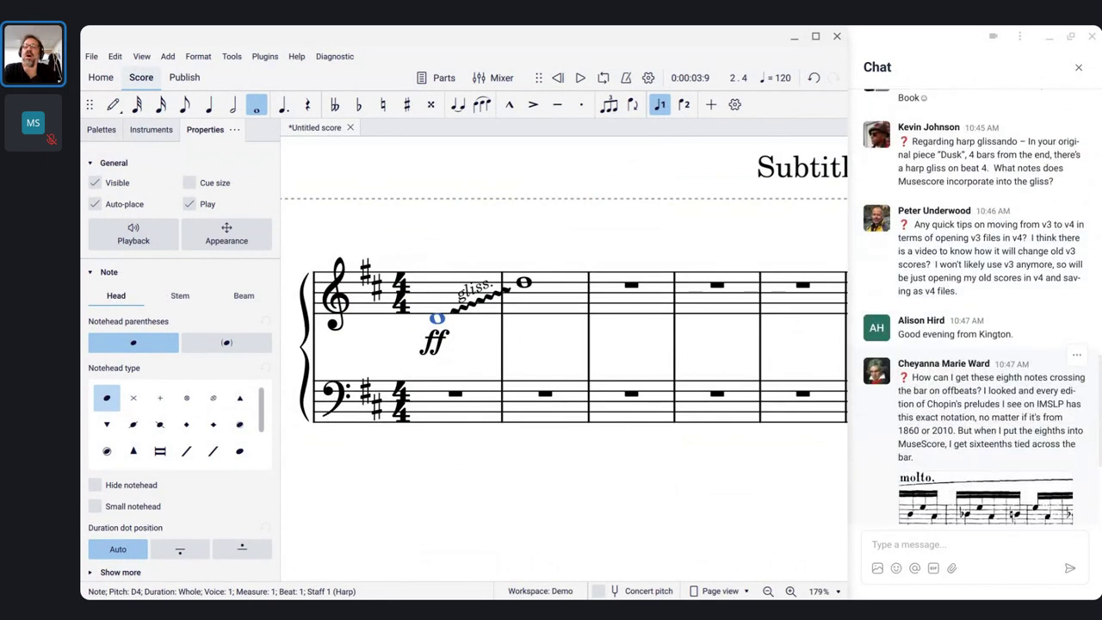
pyautogui.scroll(-1, 974, 307)
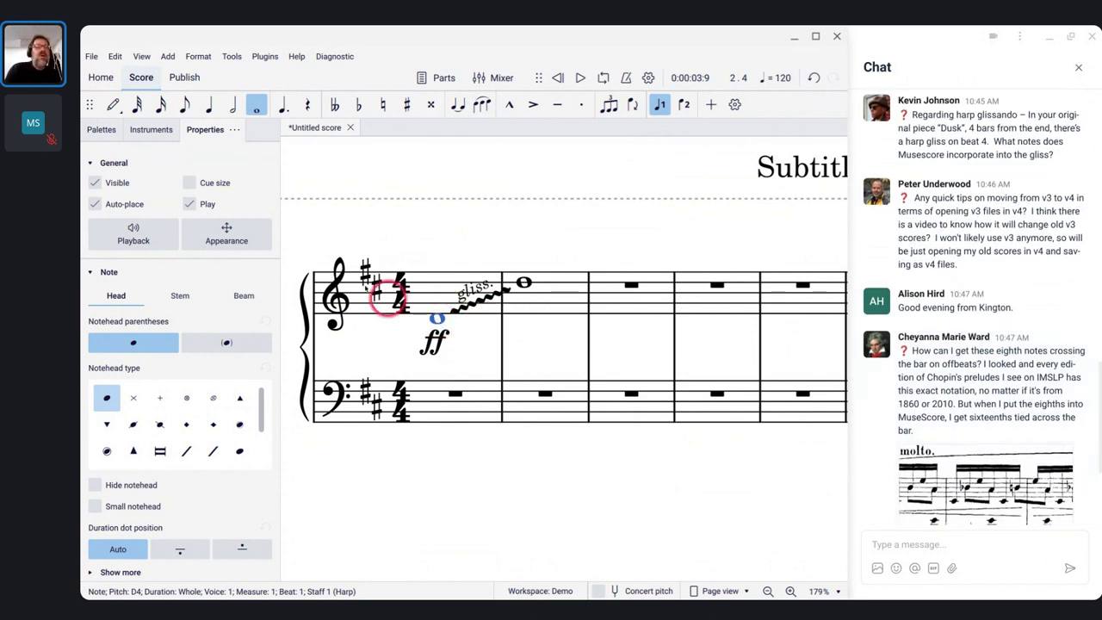
# Step: Add the Harp palette to the available palettes and select the whole note D4 in measure 1
pyautogui.click(113, 133)
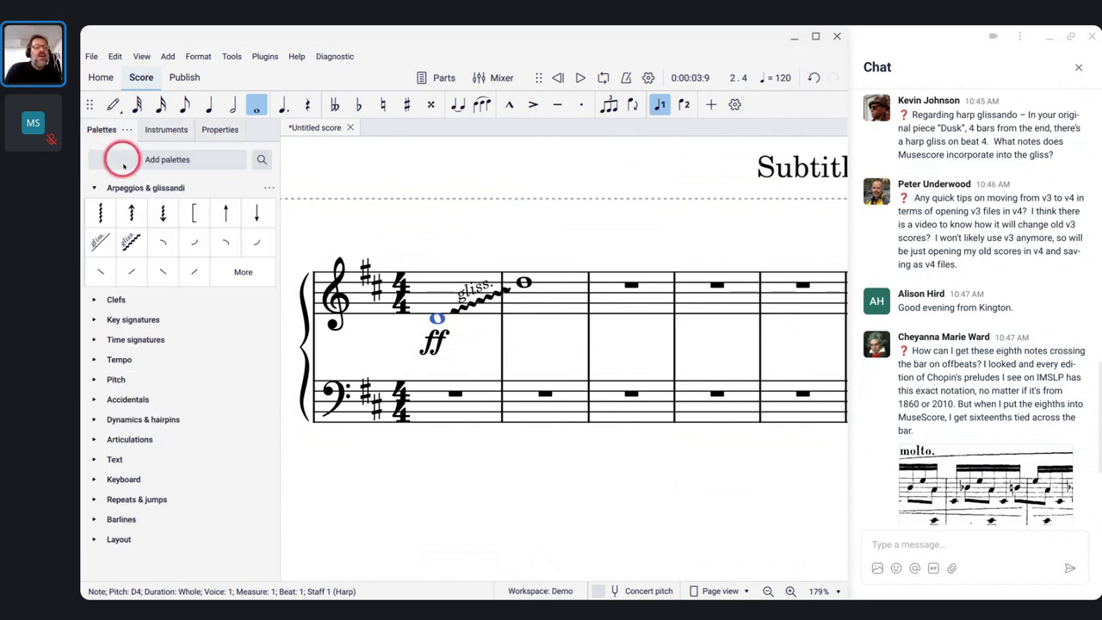
pyautogui.click(209, 131)
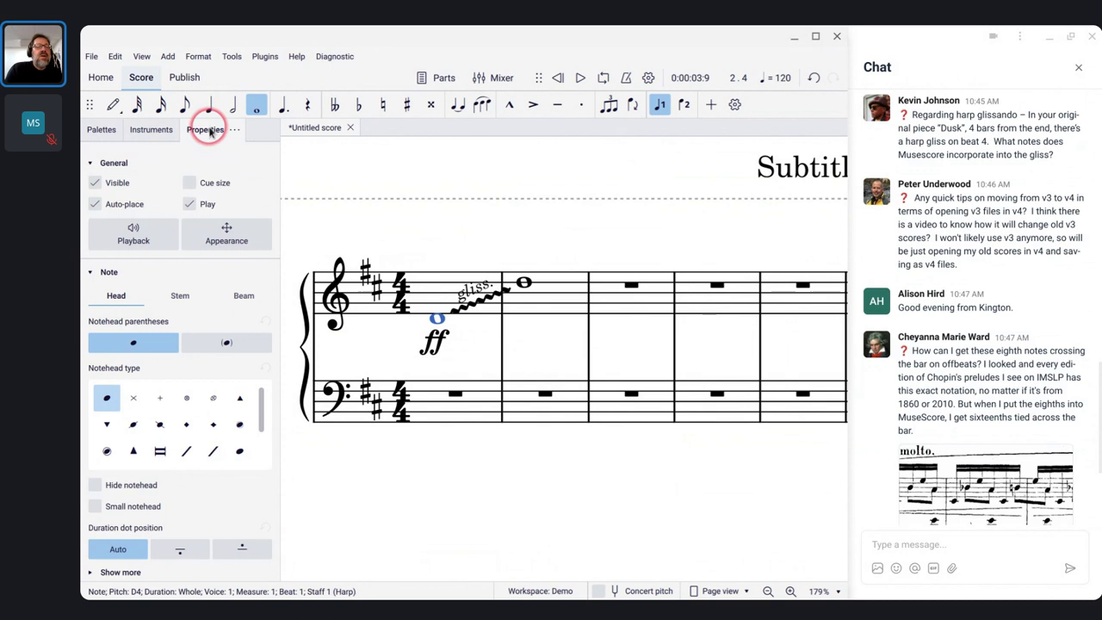
pyautogui.click(101, 131)
pyautogui.click(142, 163)
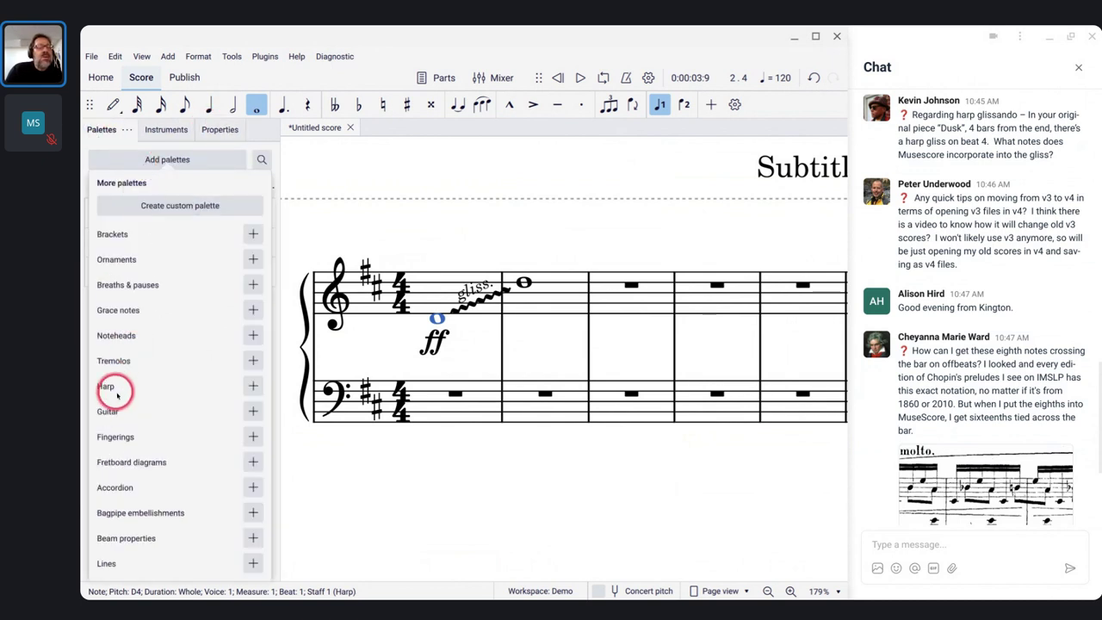
pyautogui.click(253, 387)
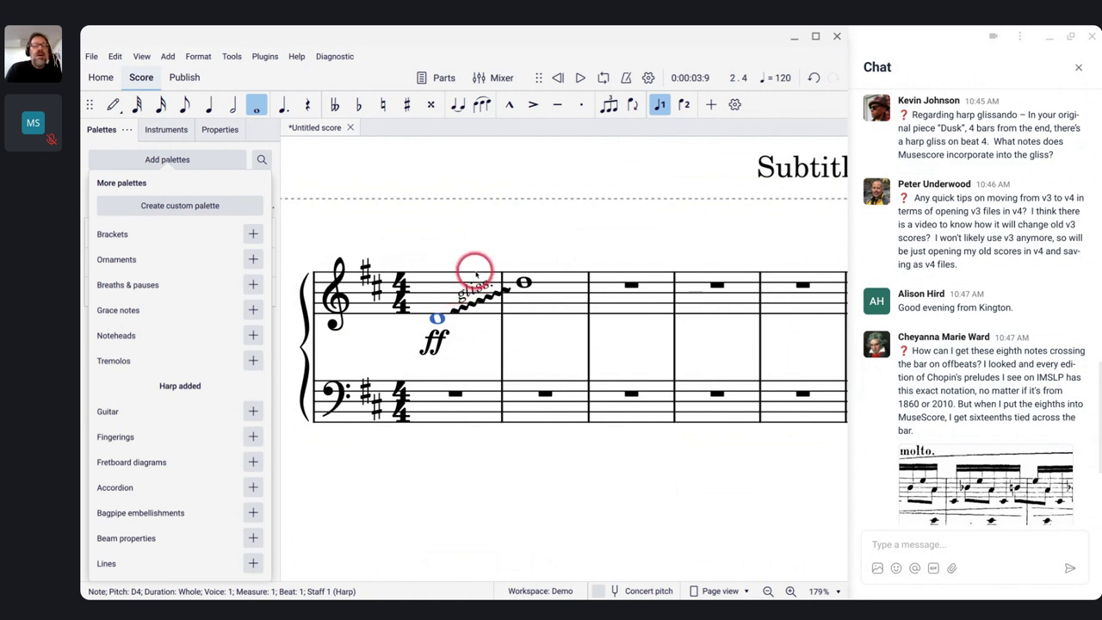
pyautogui.click(436, 319)
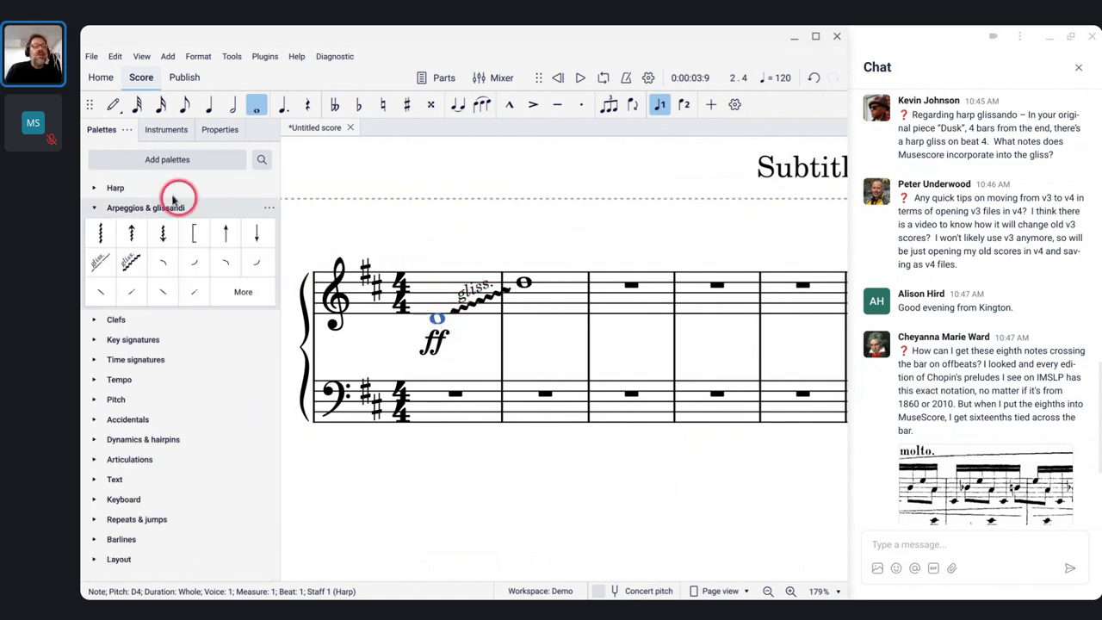
# Step: Add a harp pedal diagram above the D4 in measure 1 with the F, C and G pedals set to sharp, then reselect the note
pyautogui.click(96, 188)
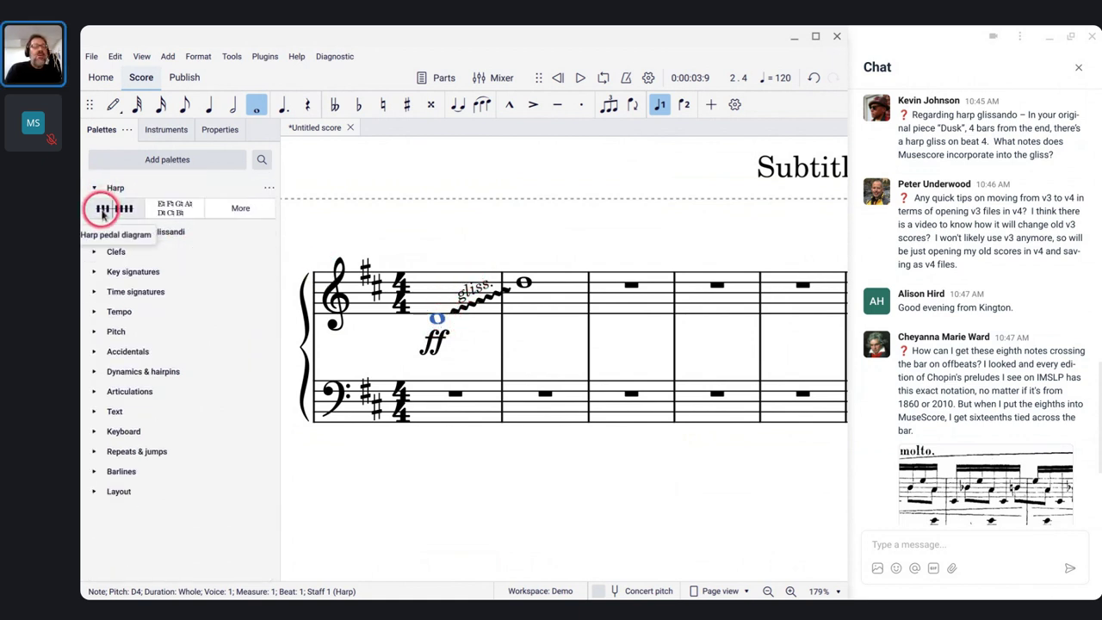
pyautogui.click(101, 211)
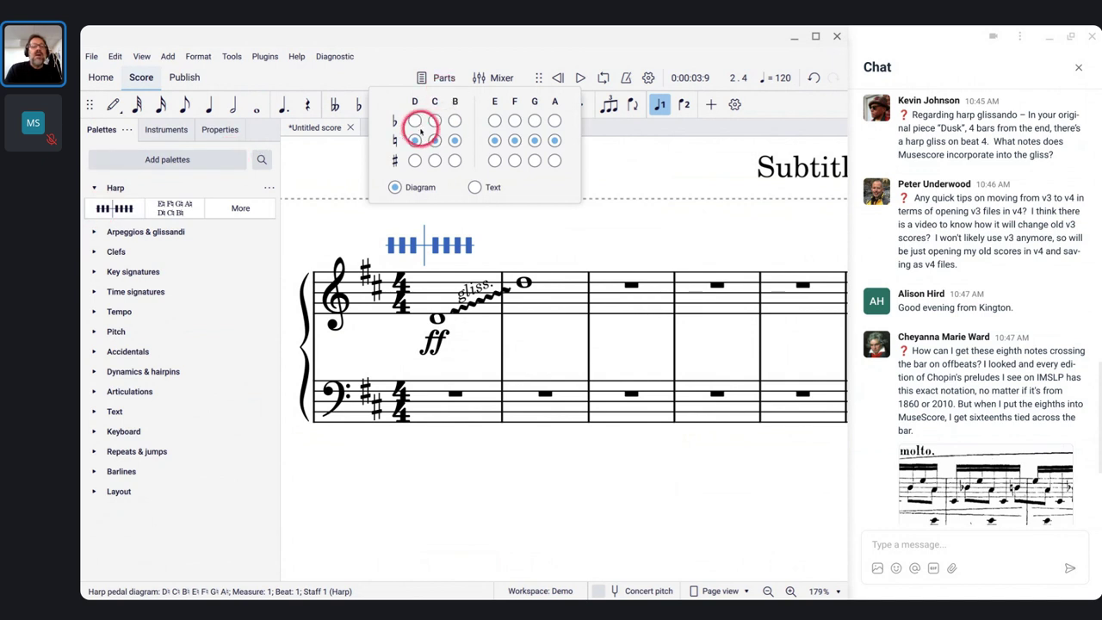
pyautogui.click(414, 121)
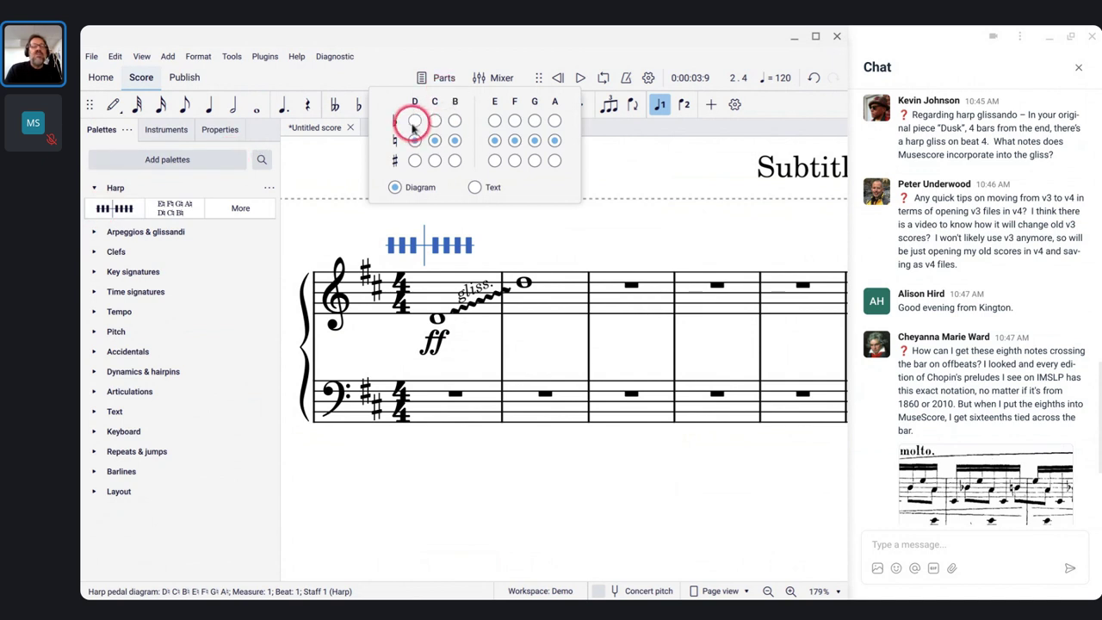
pyautogui.click(516, 161)
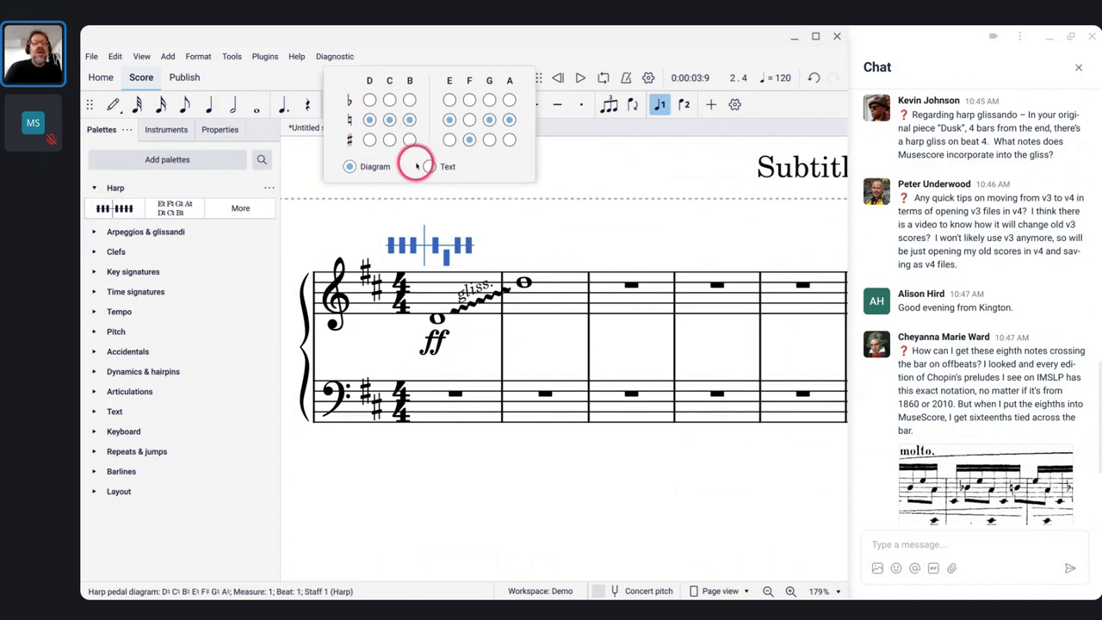
pyautogui.click(390, 140)
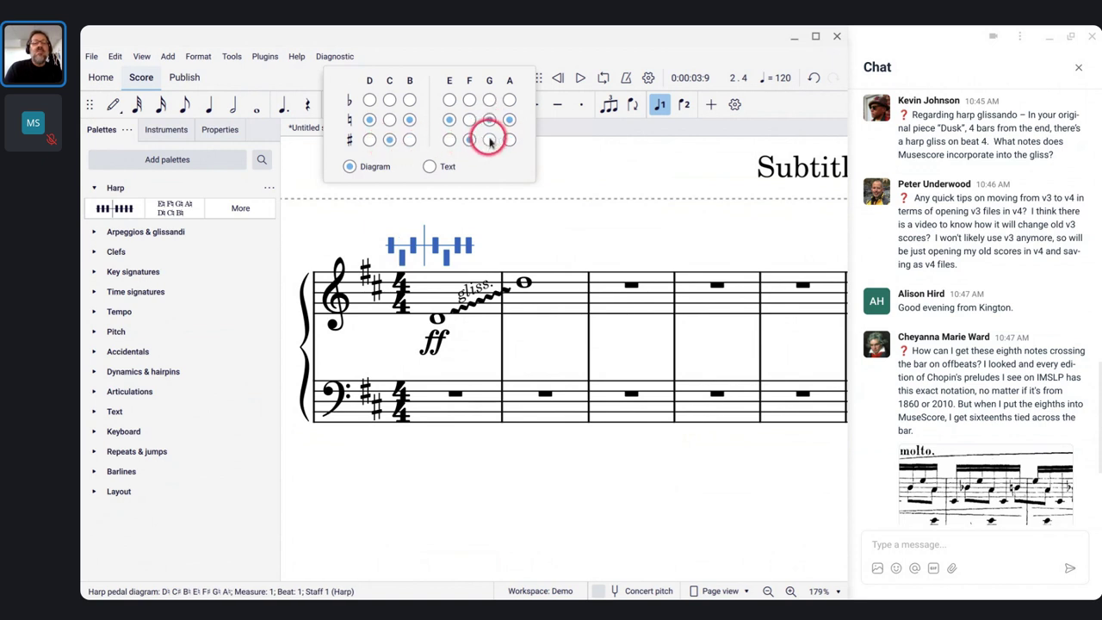
pyautogui.click(489, 140)
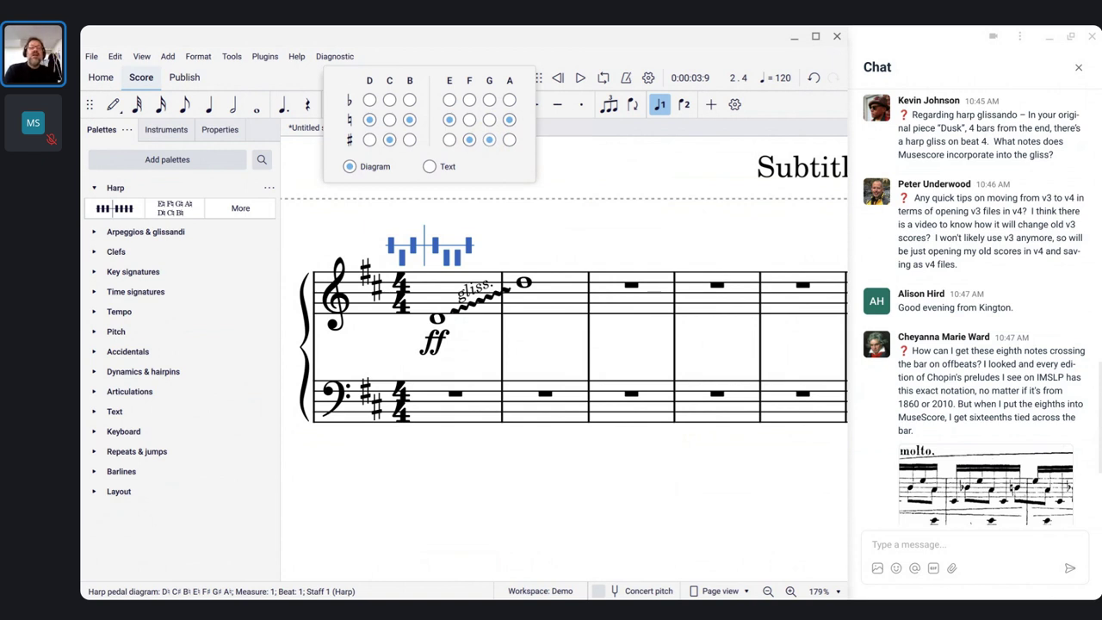
pyautogui.click(553, 231)
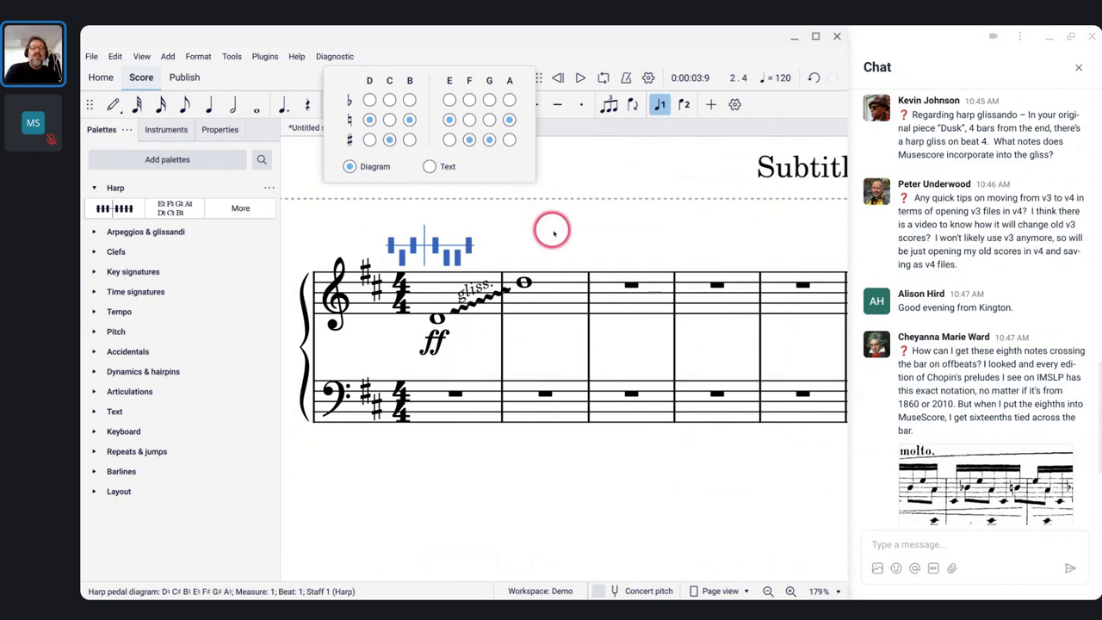
pyautogui.click(411, 338)
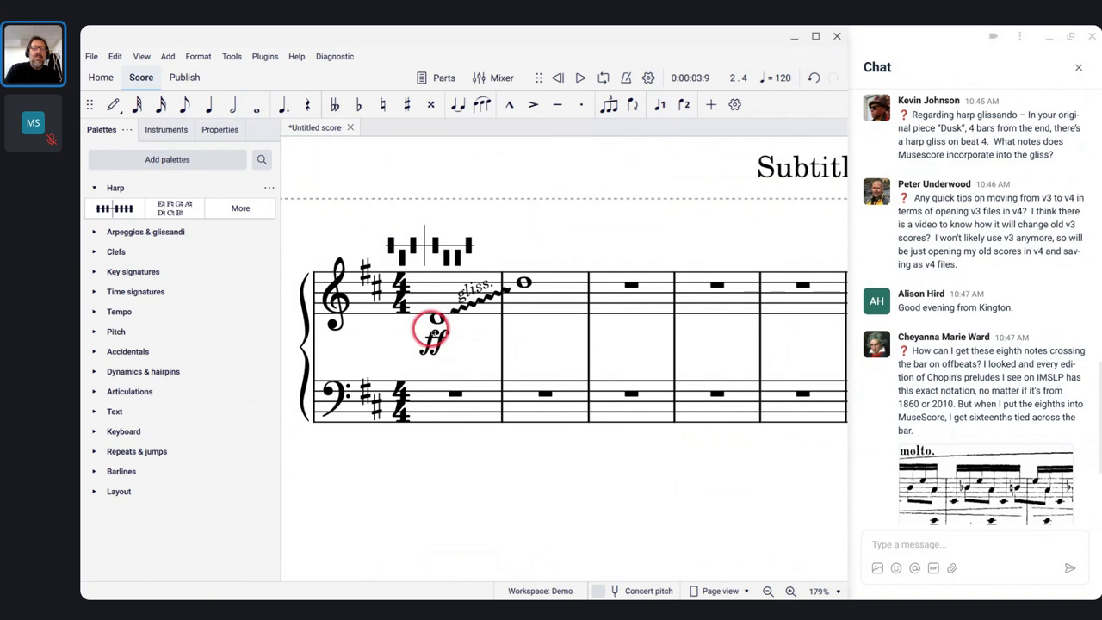
pyautogui.click(435, 320)
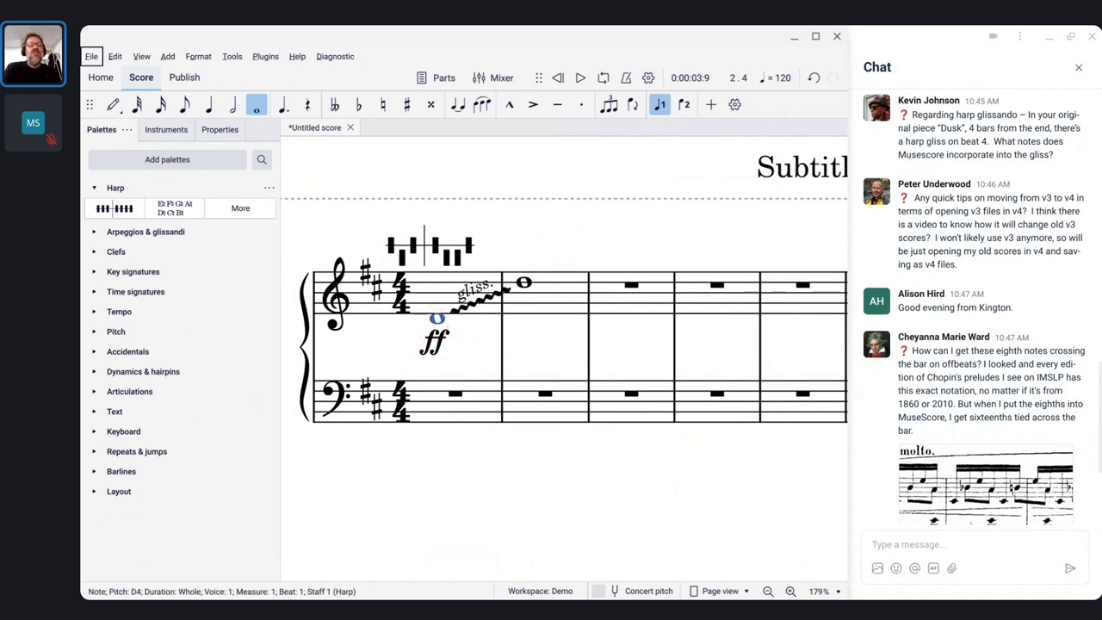
# Step: Switch to the MuseScore window with the tied-note glissando score and resize it to fit beside the chat
pyautogui.hotkey('alt', 'Tab')
pyautogui.hotkey('alt', 'Tab')
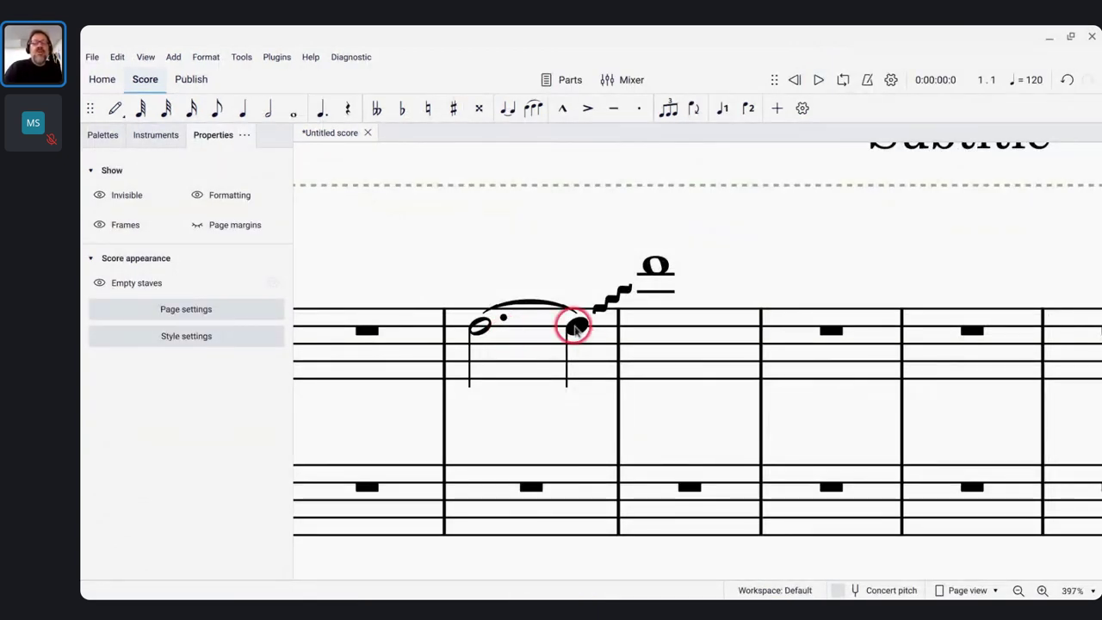
pyautogui.press('super+Down')
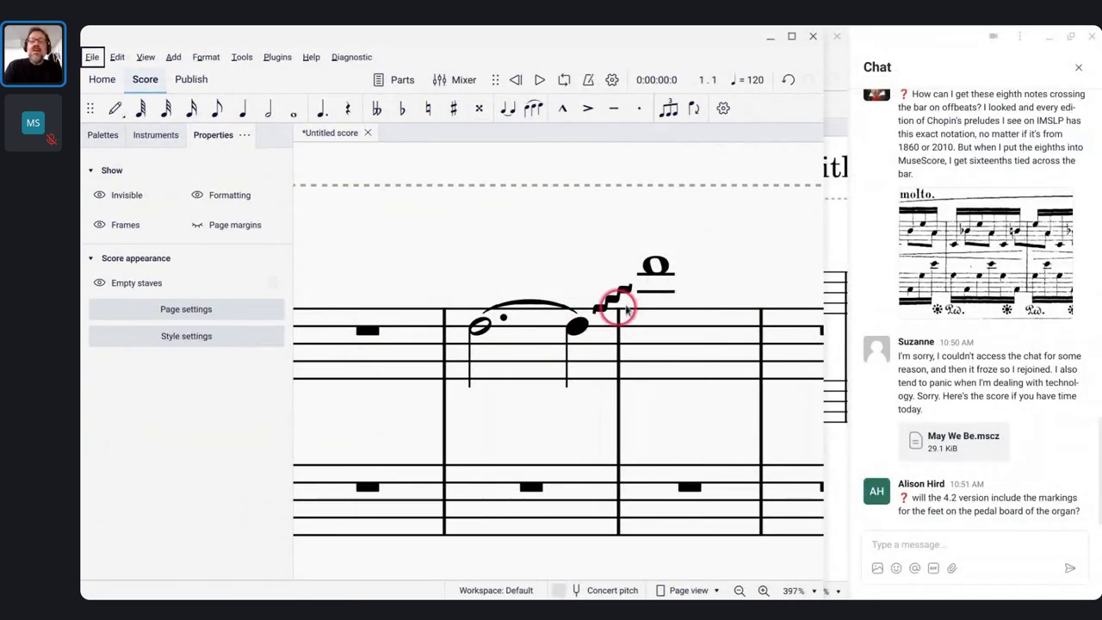
pyautogui.moveTo(825, 259); pyautogui.dragTo(853, 271)
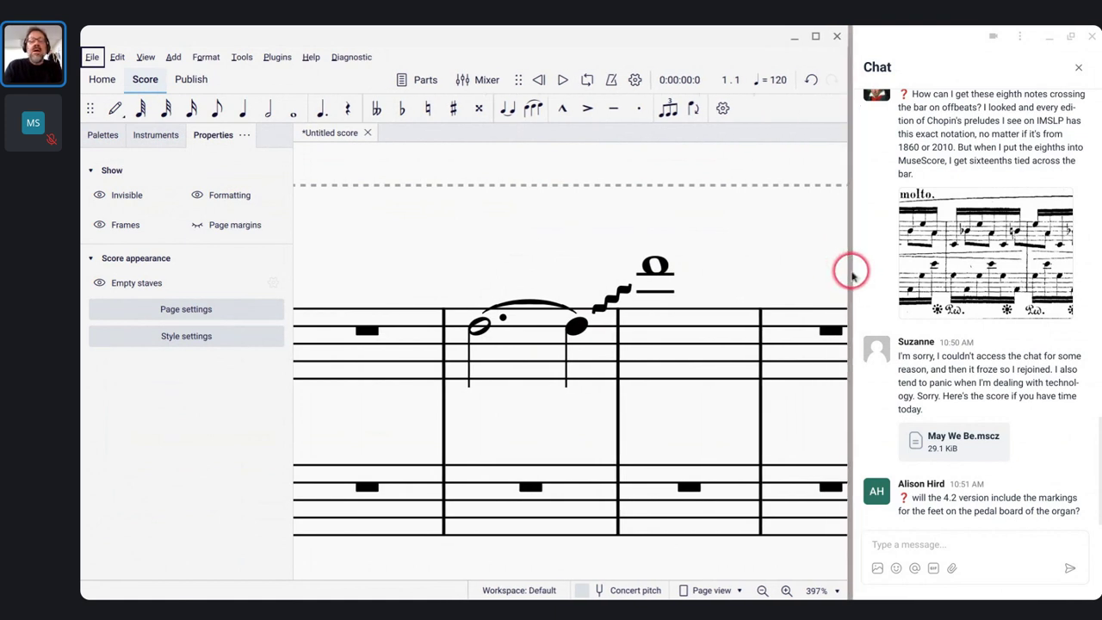
# Step: Add a harp pedal diagram above the dotted half note D5 in measure 2 with the F, G and C pedals set to sharp
pyautogui.click(466, 328)
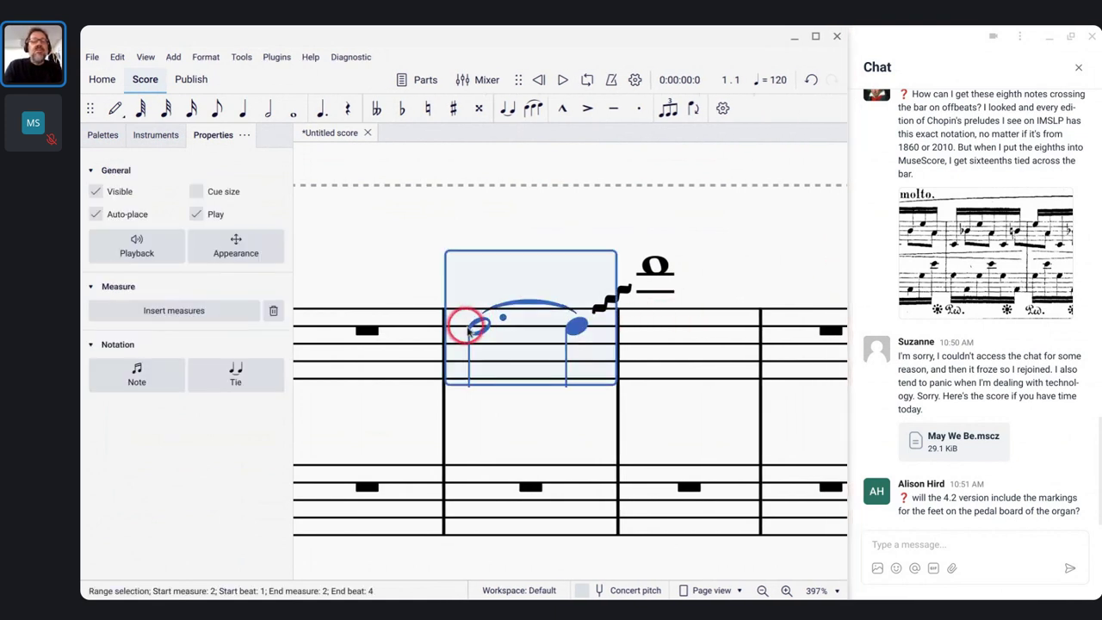
pyautogui.click(466, 329)
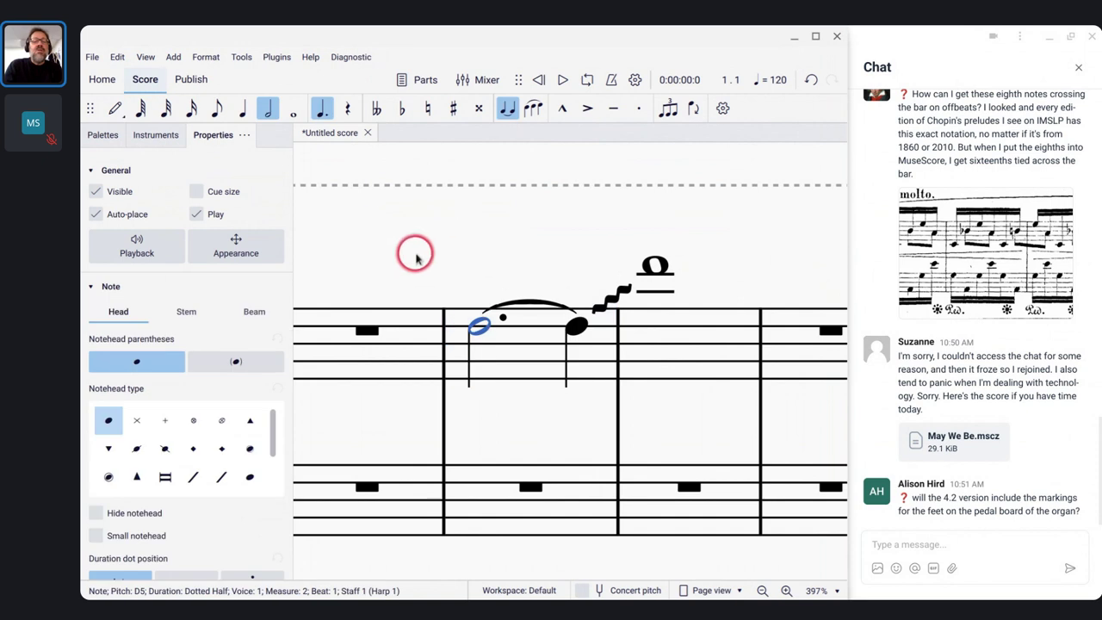
pyautogui.click(87, 138)
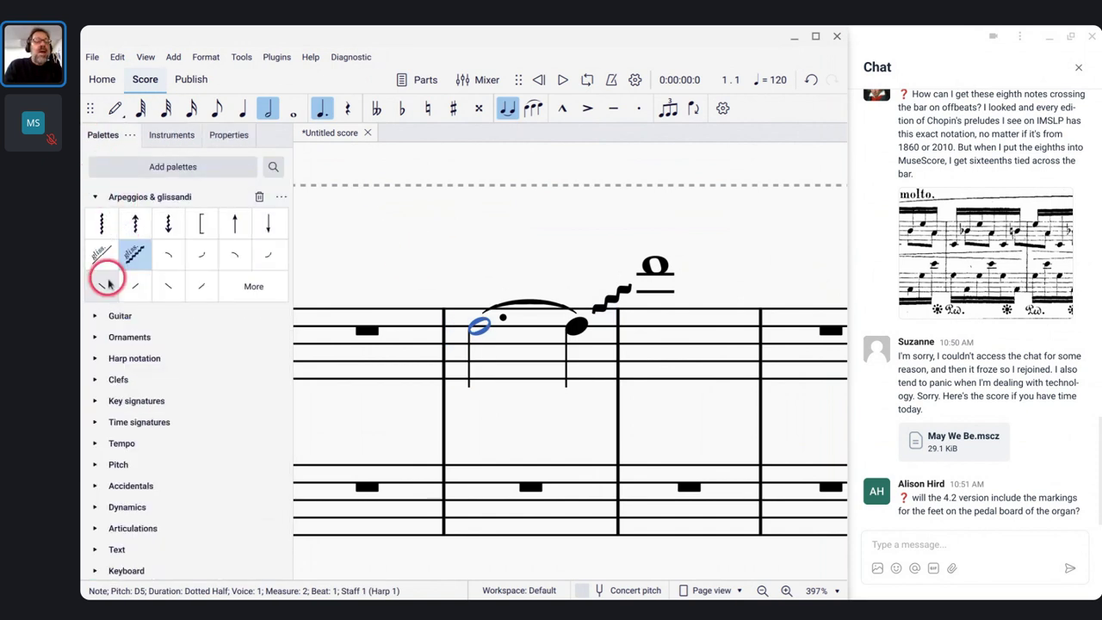
pyautogui.click(105, 360)
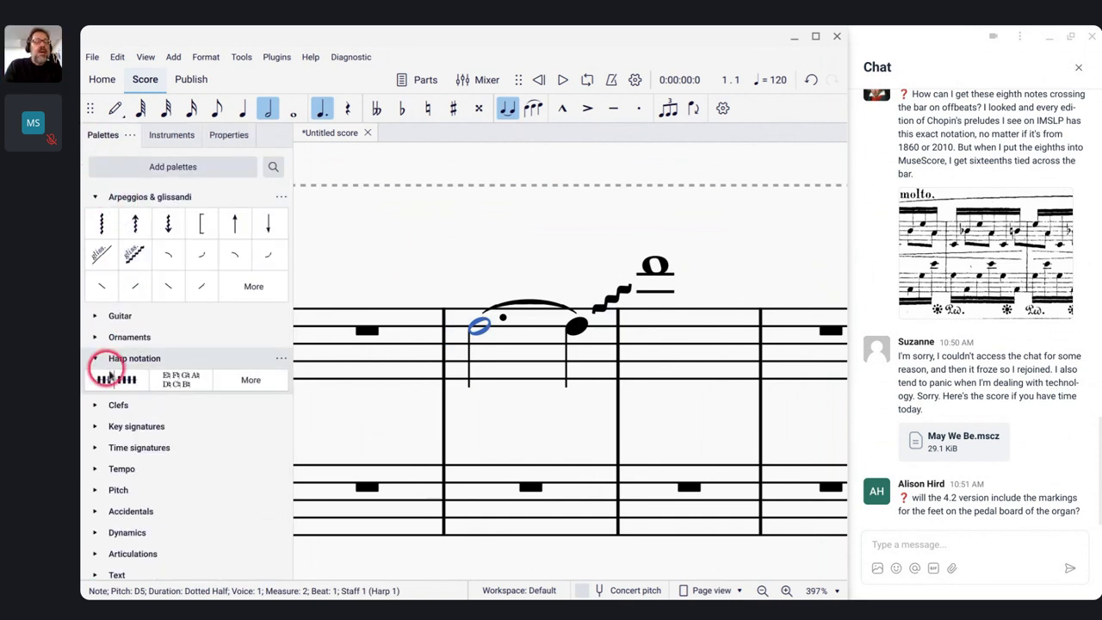
pyautogui.click(109, 378)
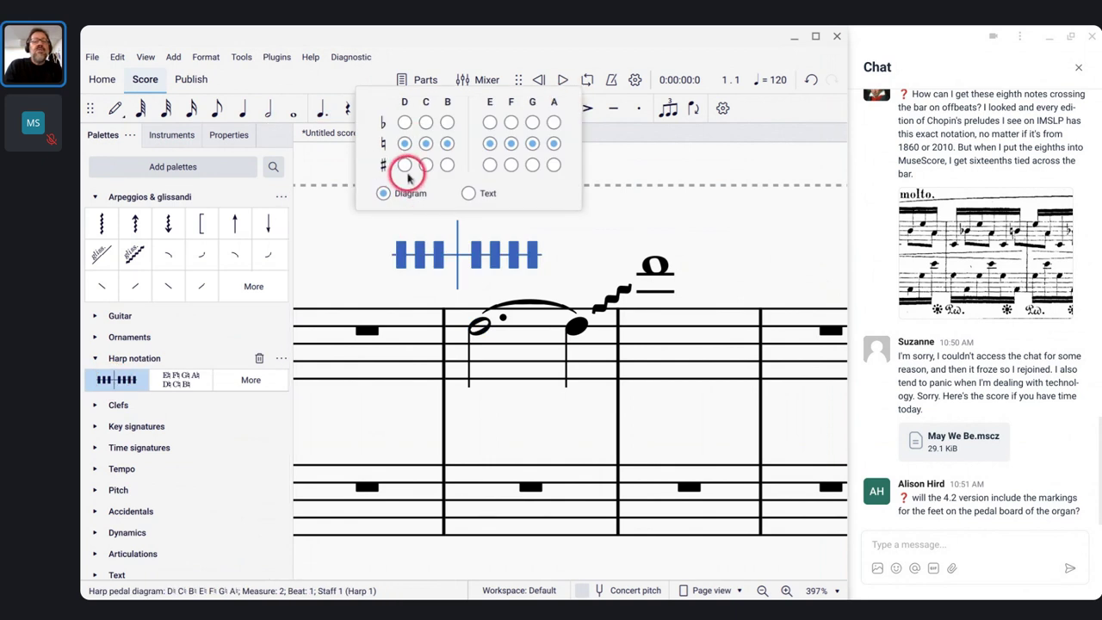
pyautogui.click(510, 166)
pyautogui.click(531, 166)
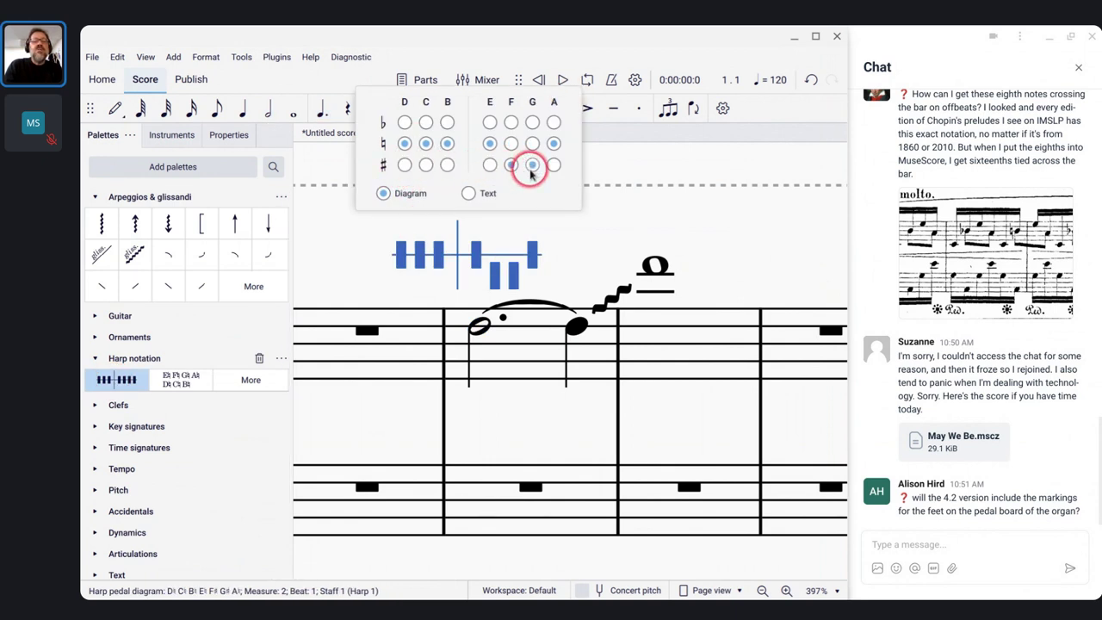
pyautogui.click(425, 166)
# Step: Play the score from the dotted half note in measure 2 through the glissando to hear its notes
pyautogui.click(478, 327)
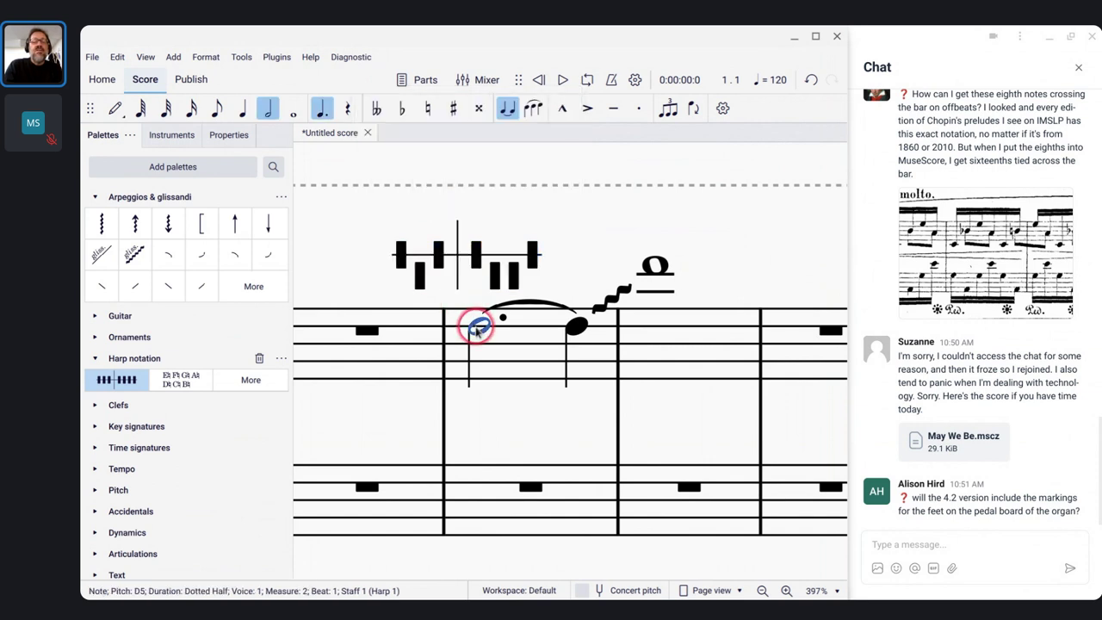
pyautogui.press('space')
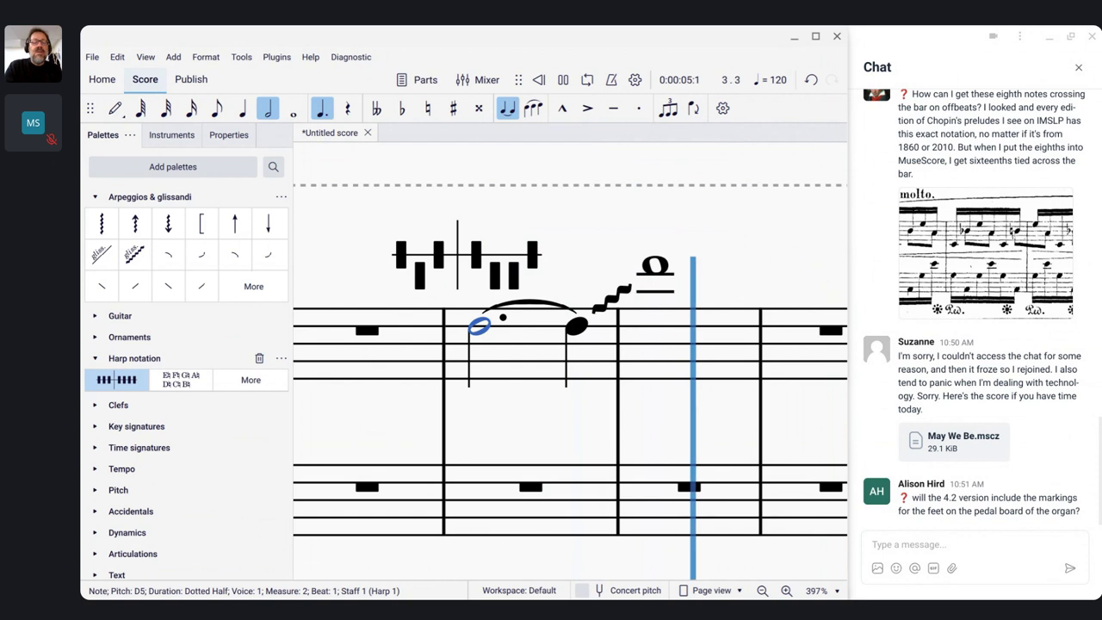
pyautogui.click(285, 233)
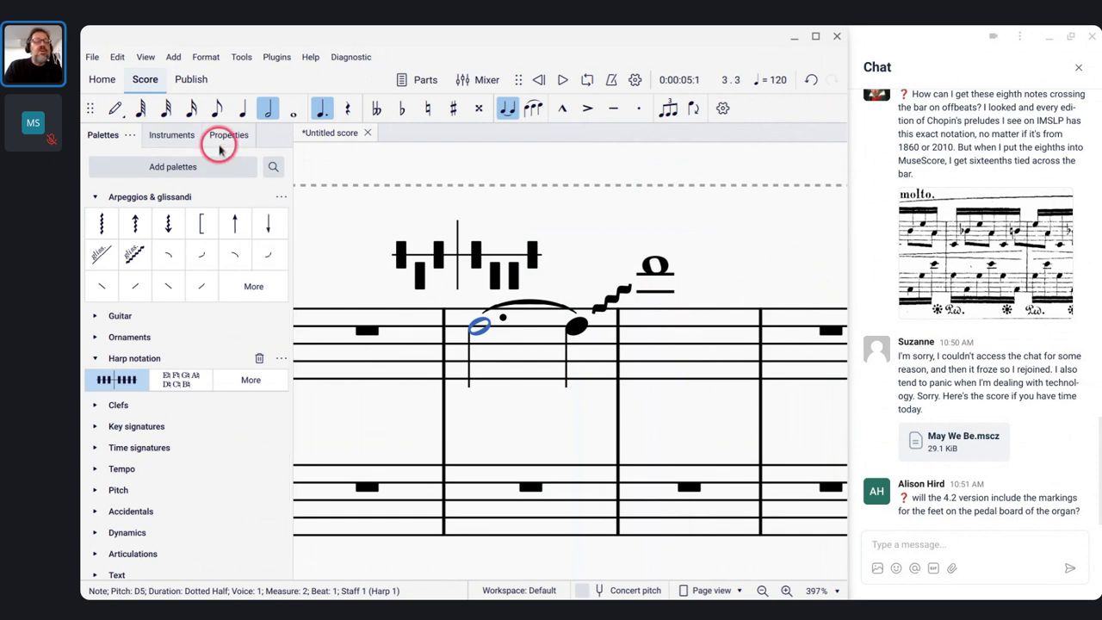
# Step: Set the playback style of the glissando in measure 2 to Diatonic
pyautogui.click(226, 145)
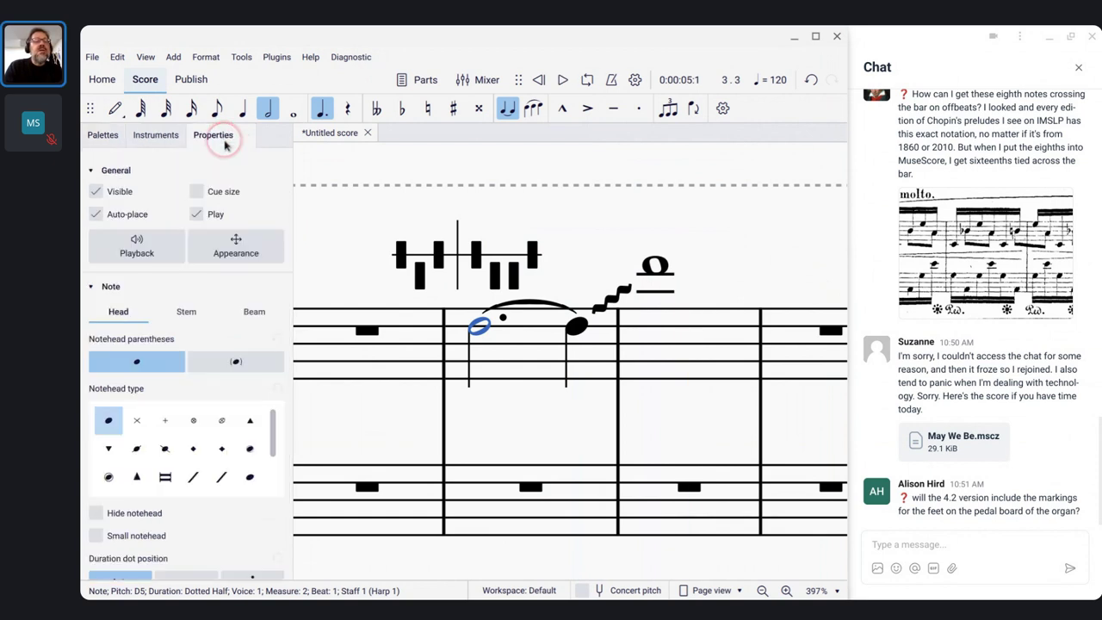
pyautogui.click(622, 297)
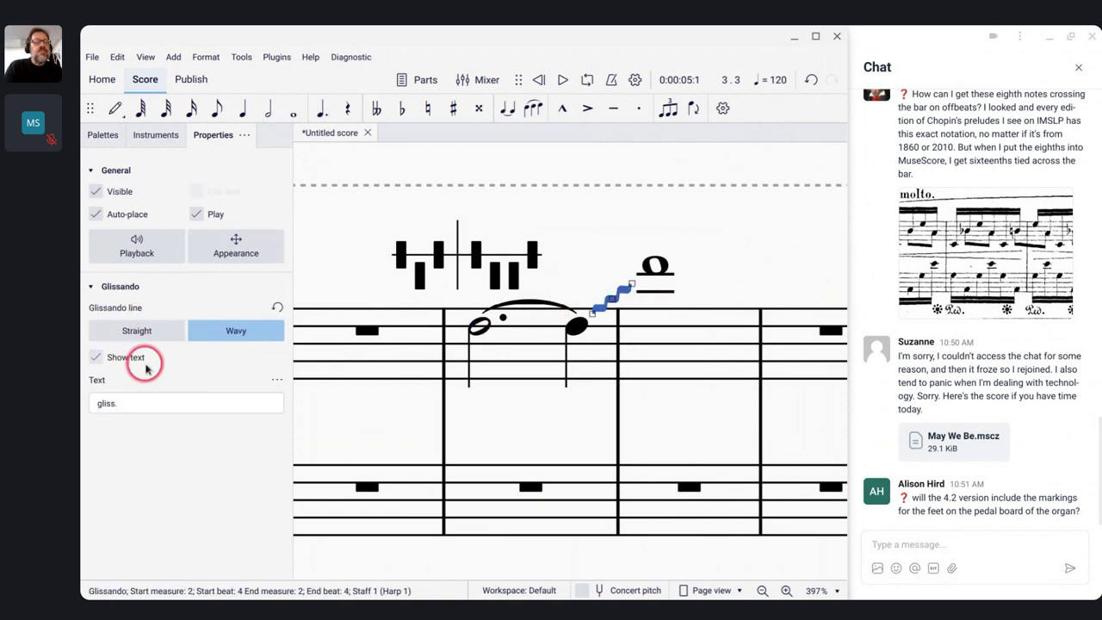
pyautogui.click(117, 255)
pyautogui.click(138, 330)
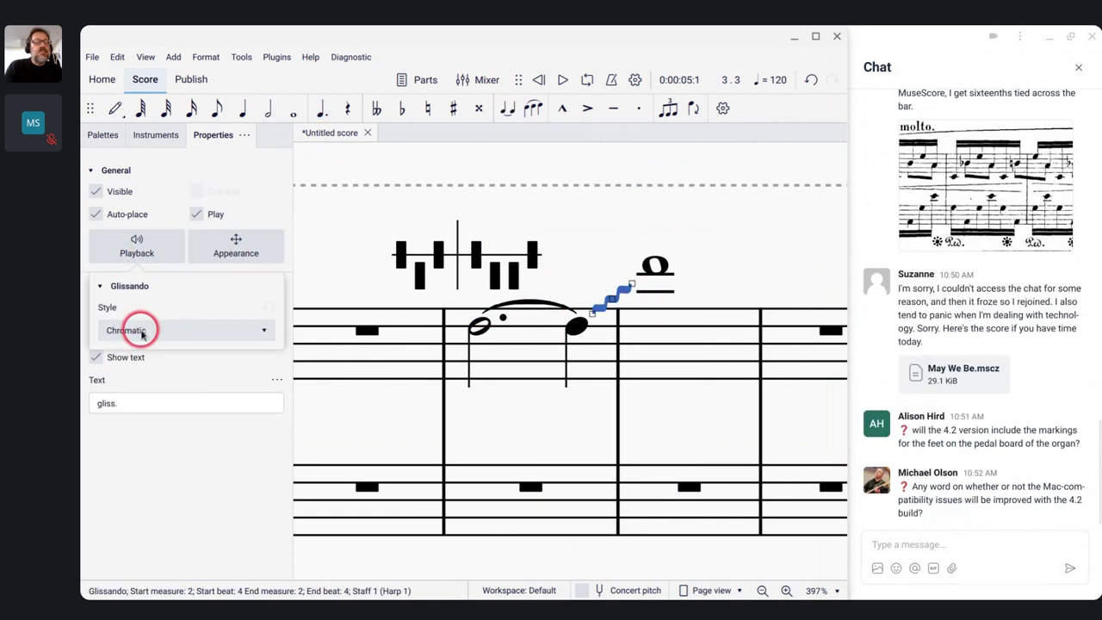
pyautogui.click(125, 393)
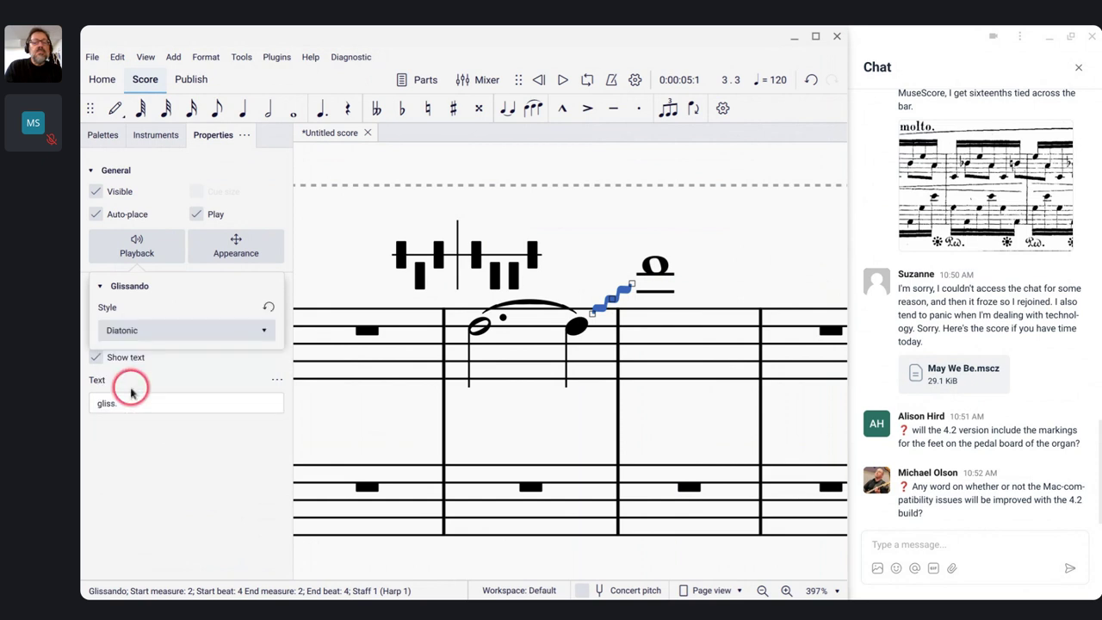
# Step: Play the diatonic glissando from the dotted half note in measure 2, then select its line again
pyautogui.click(479, 327)
pyautogui.press('space')
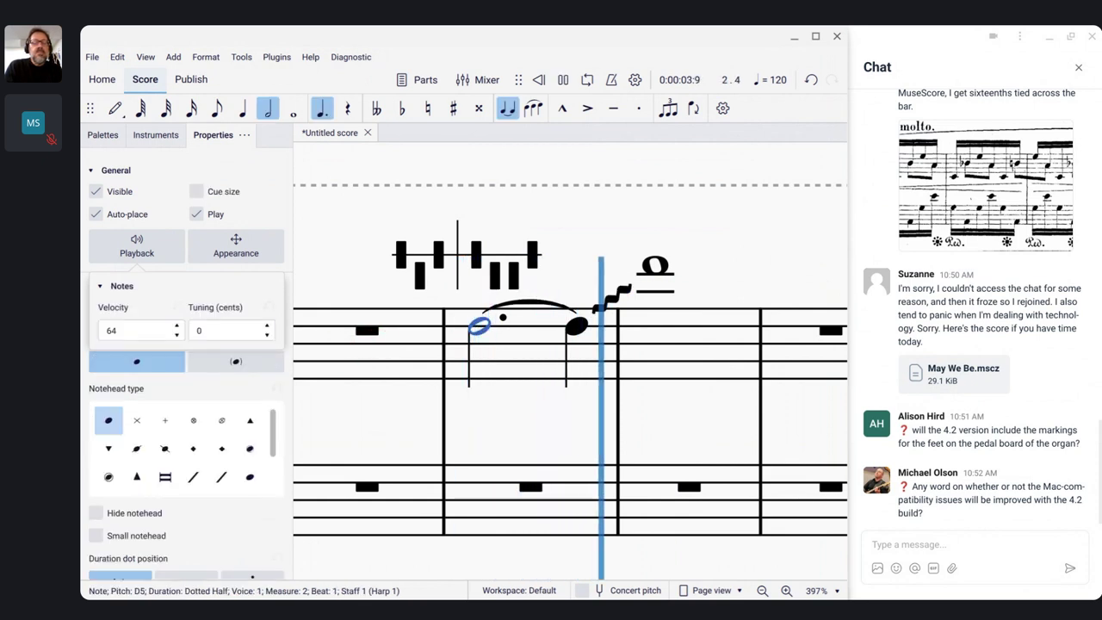
pyautogui.press('space')
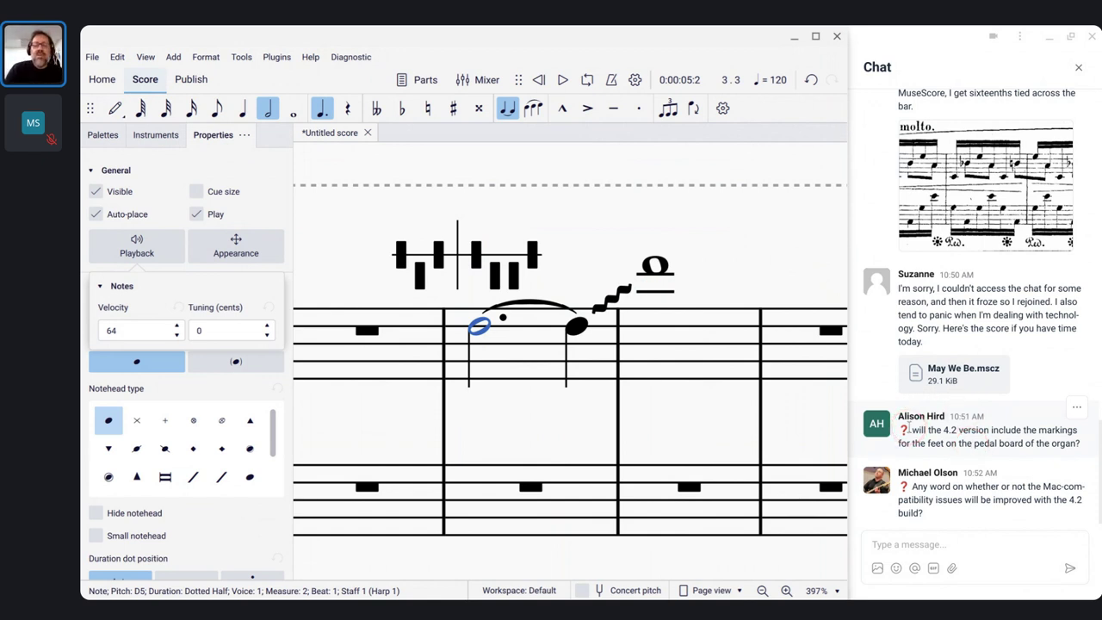
pyautogui.click(610, 301)
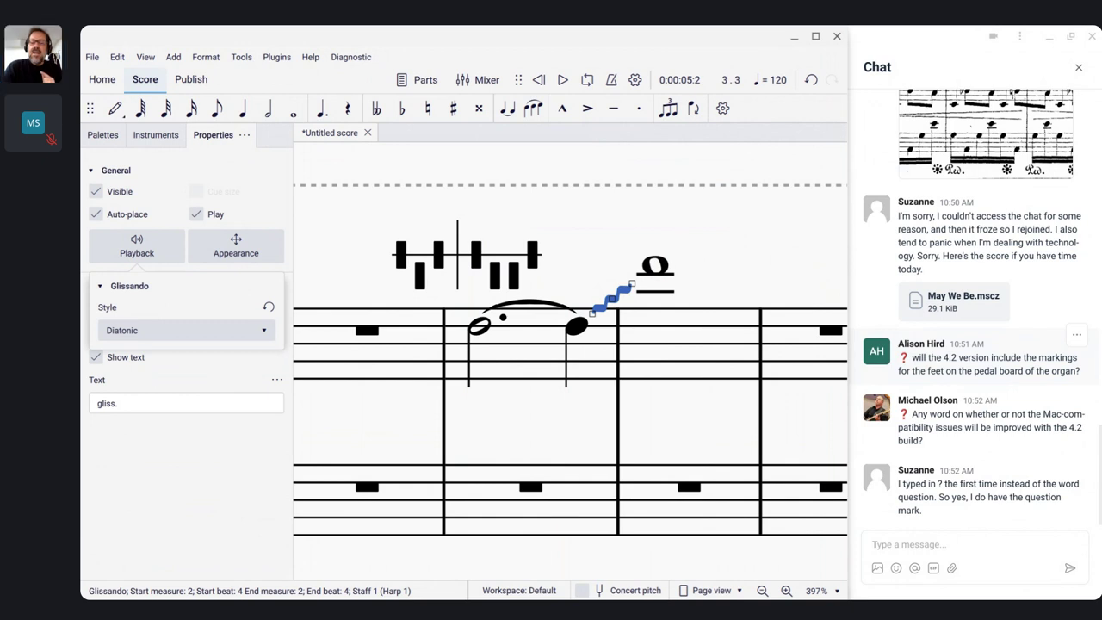
# Step: Open the master palette and search its Symbols for "organ"
pyautogui.click(144, 58)
pyautogui.click(207, 127)
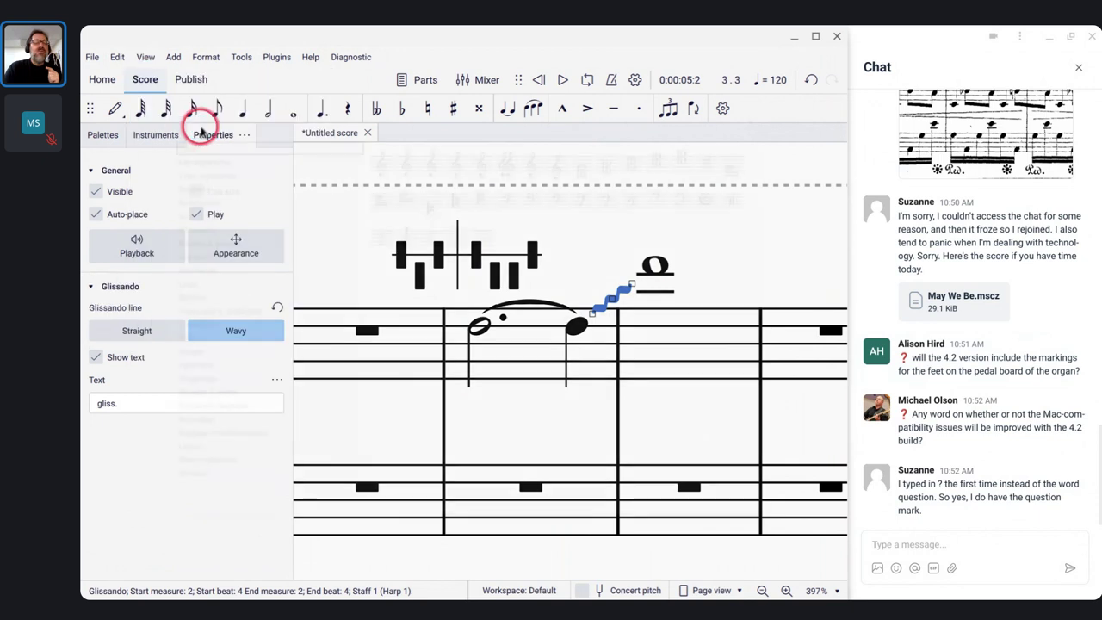
pyautogui.click(181, 480)
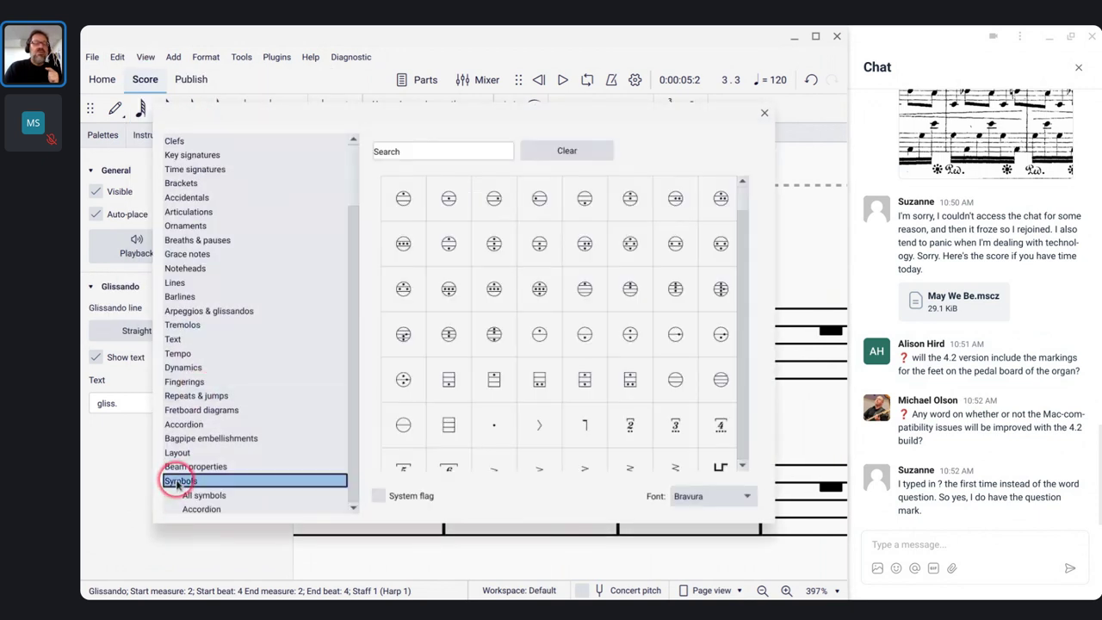
pyautogui.click(465, 148)
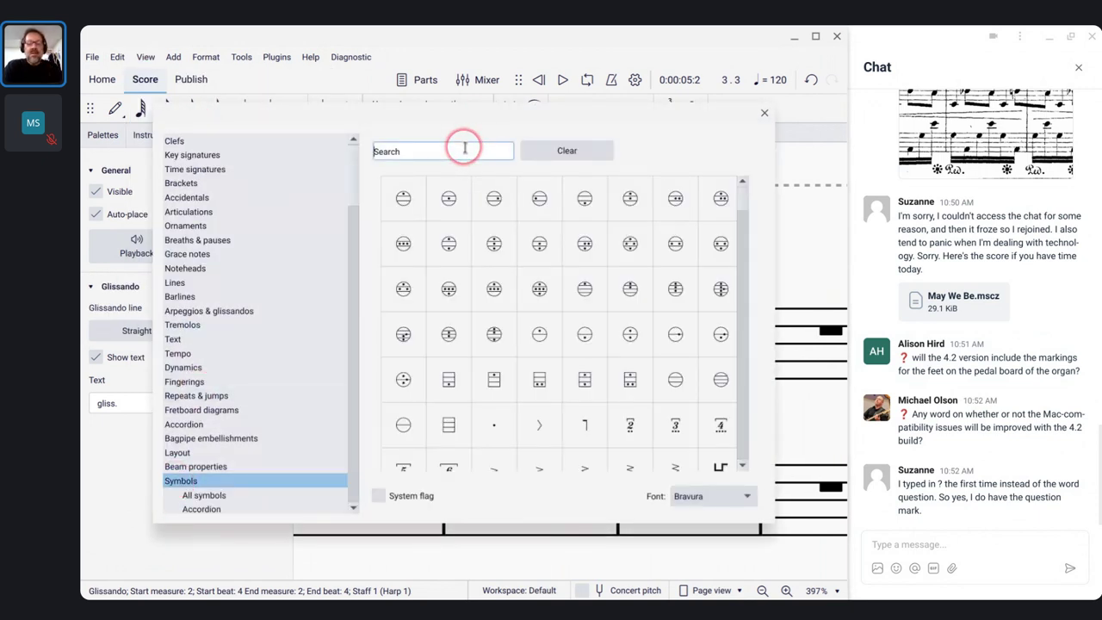
pyautogui.write('organ')
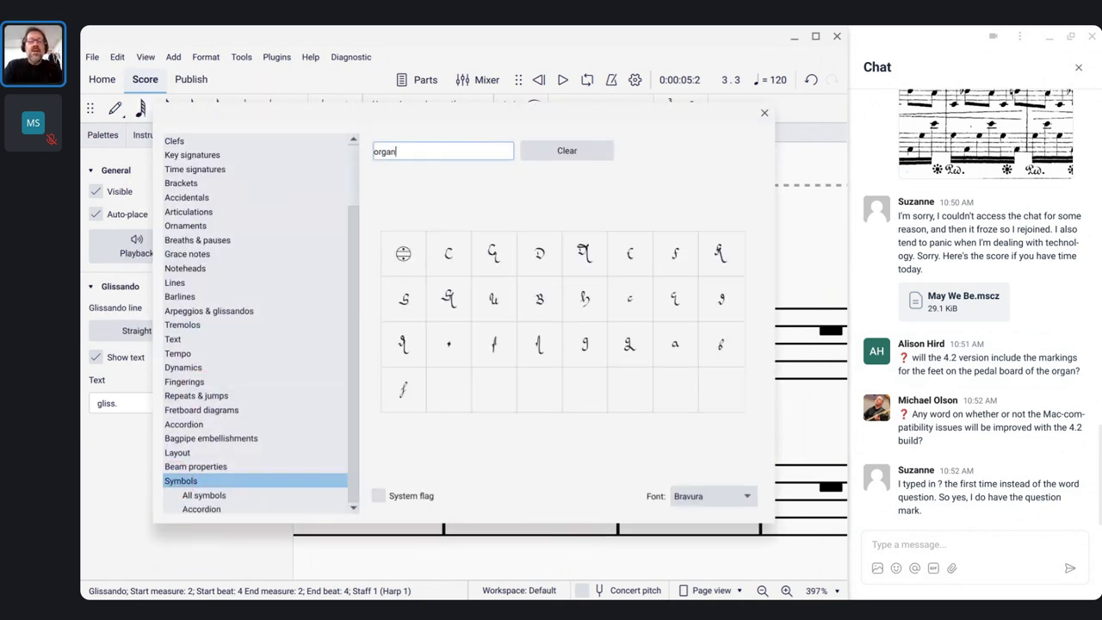
# Step: Examine the organ symbols found in the master palette and the list of symbol categories, and close the master palette
pyautogui.click(448, 263)
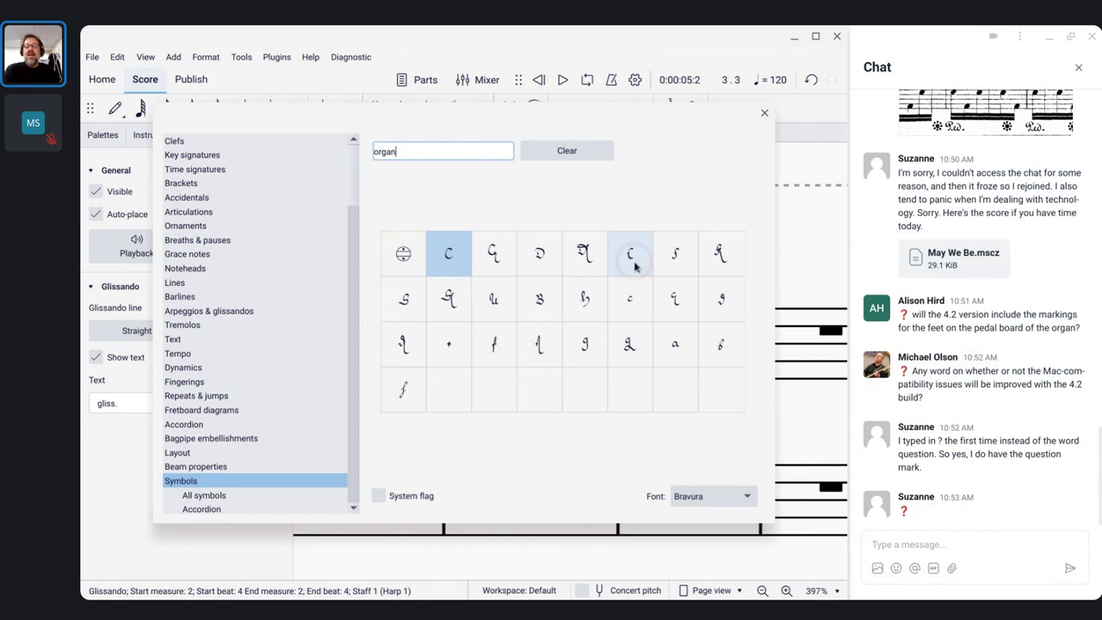
pyautogui.click(431, 248)
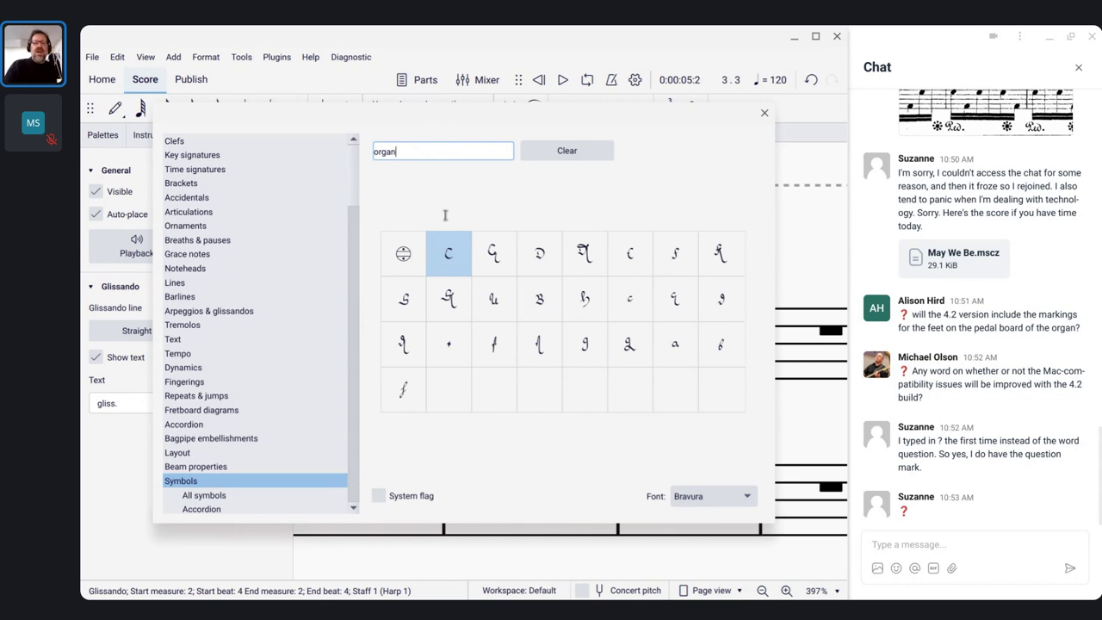
pyautogui.click(251, 474)
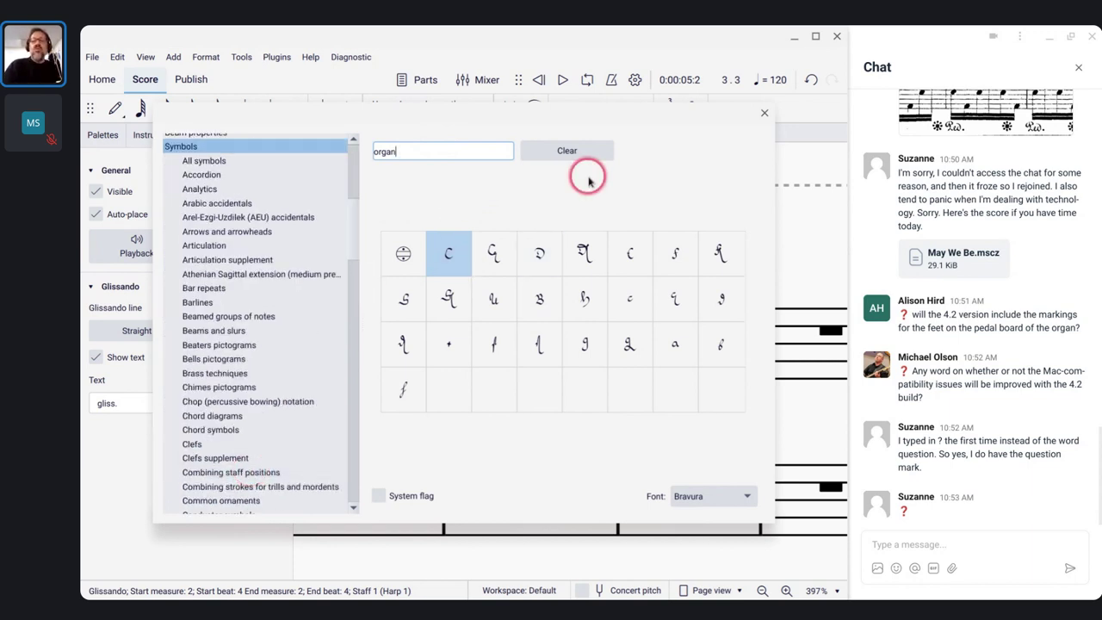
pyautogui.click(766, 115)
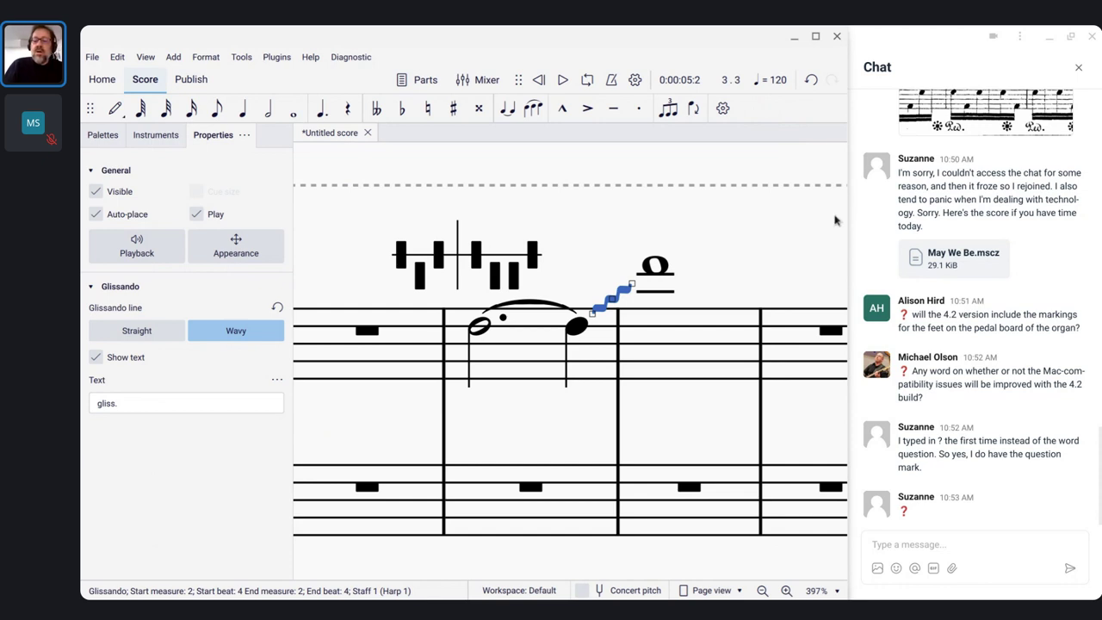
# Step: Post "smufl.org" in the live event chat and return to the untitled harp score in MuseScore
pyautogui.click(908, 546)
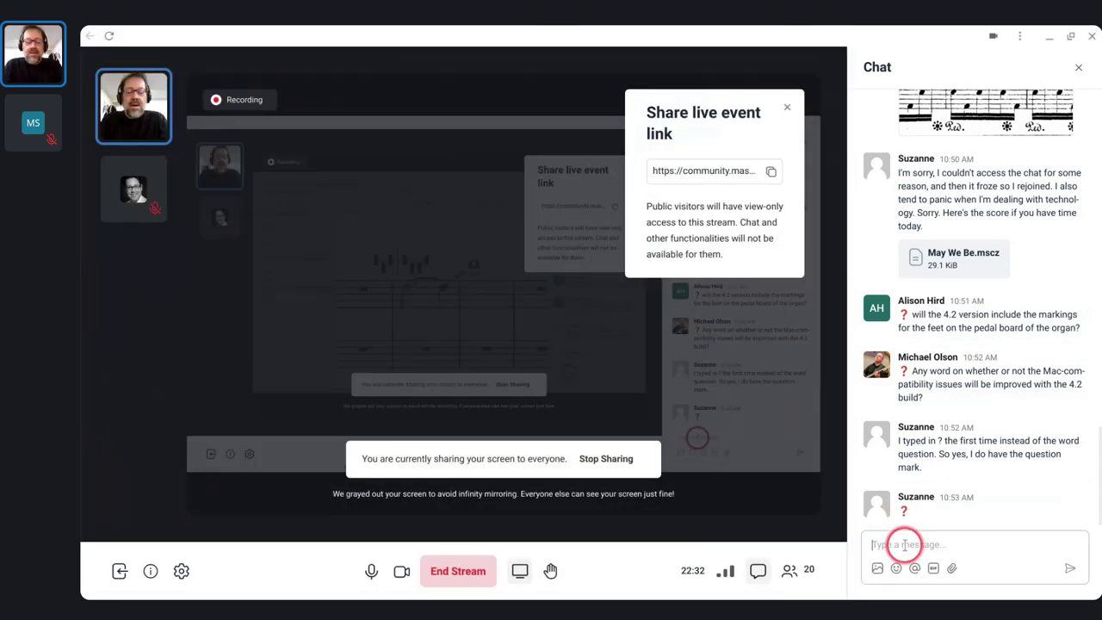
pyautogui.write('smufl.org')
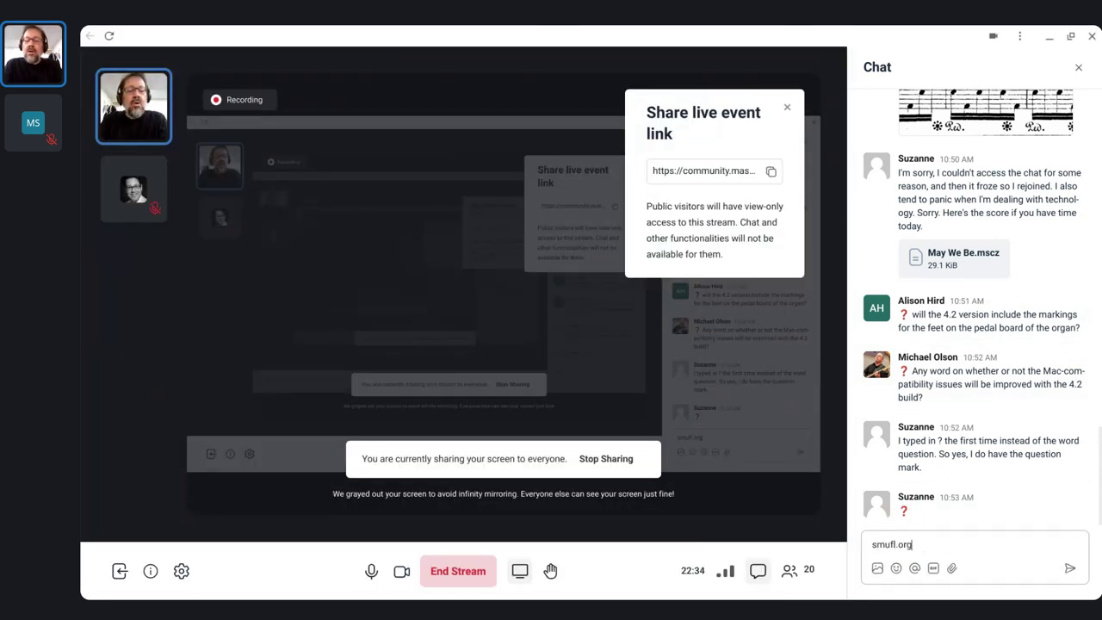
pyautogui.press('Return')
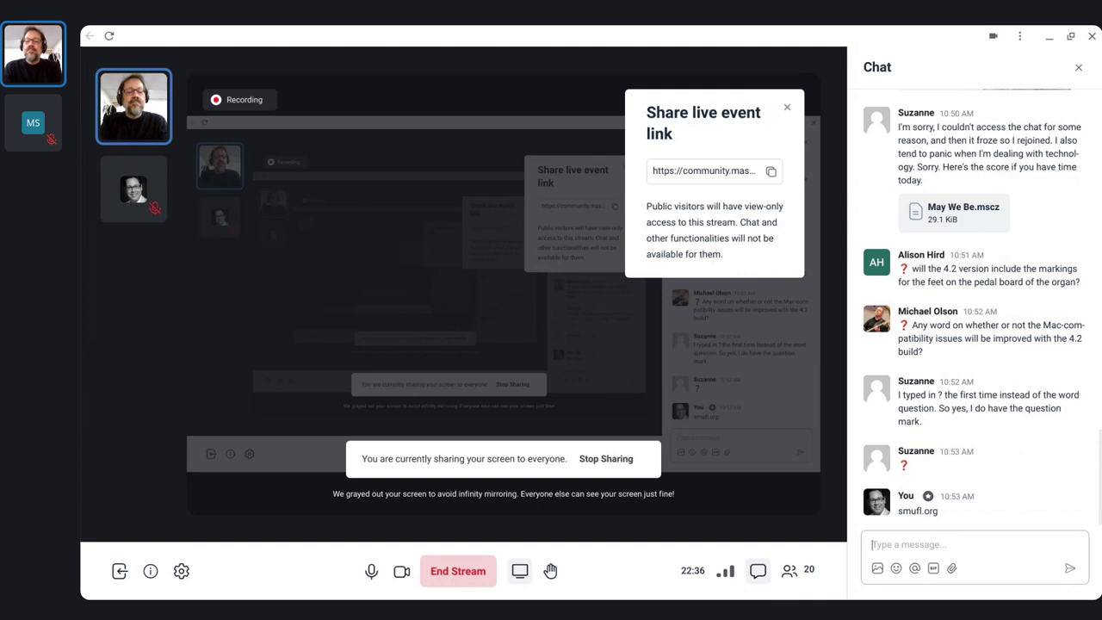
pyautogui.hotkey('alt', 'Tab')
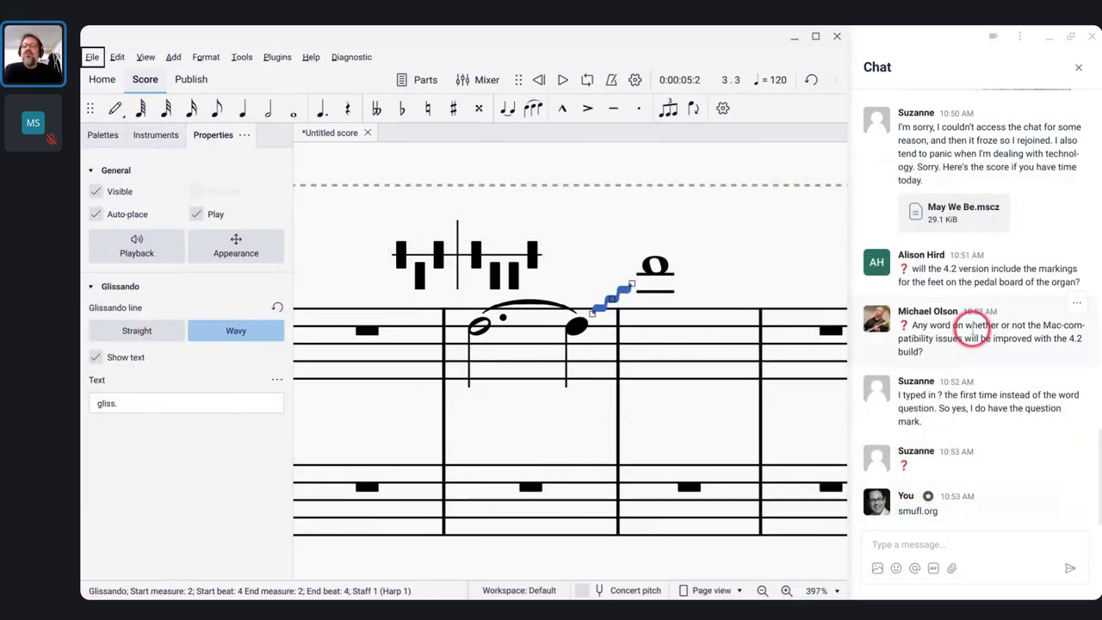
# Step: Go back through the event chat to the question about opening v3 files in v4
pyautogui.scroll(5, 975, 325)
pyautogui.scroll(8, 975, 326)
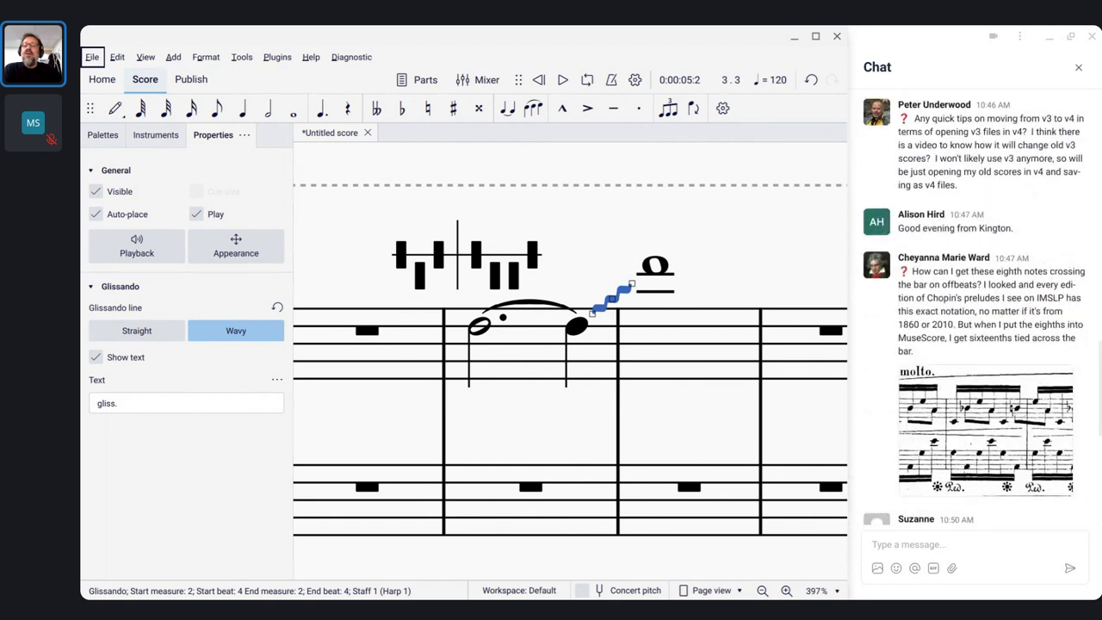
pyautogui.scroll(3, 975, 325)
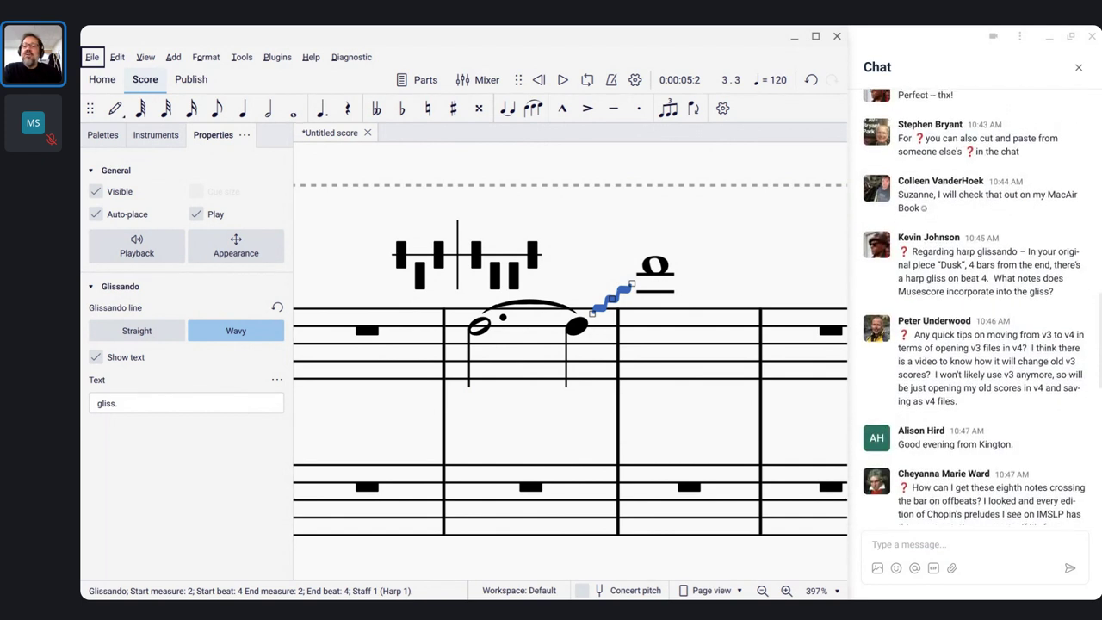
pyautogui.scroll(3, 975, 325)
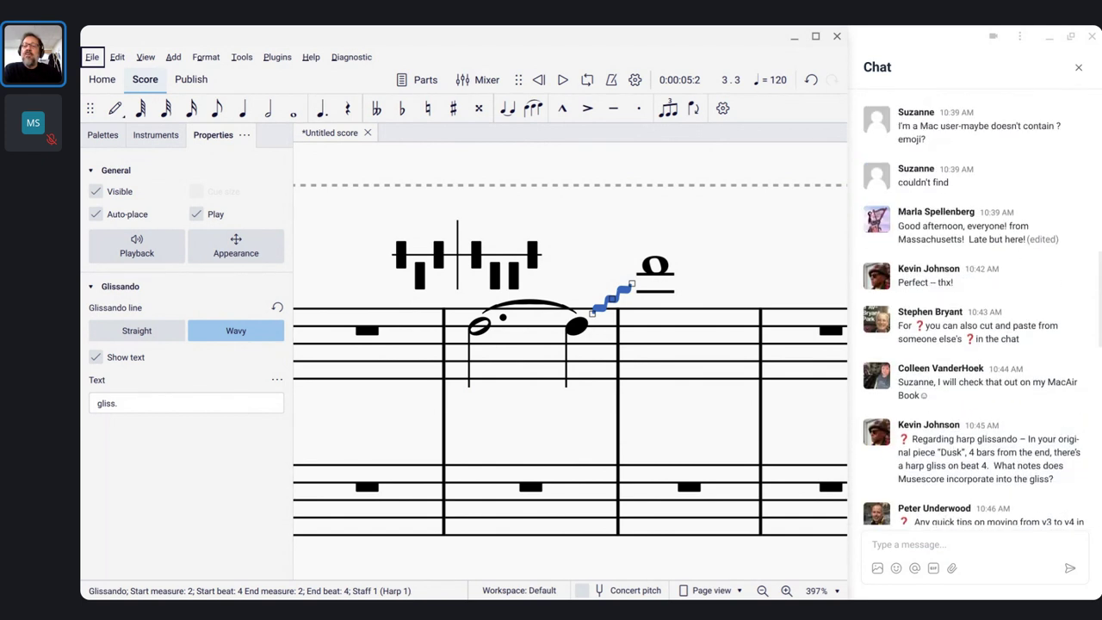
pyautogui.scroll(-6, 975, 326)
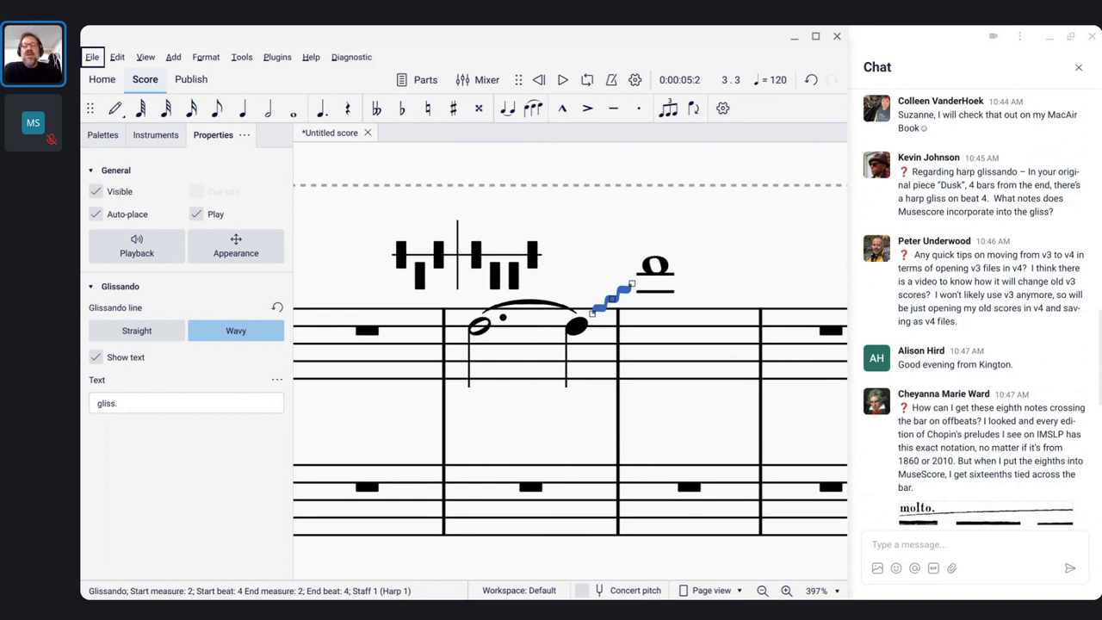
pyautogui.scroll(-1, 749, 221)
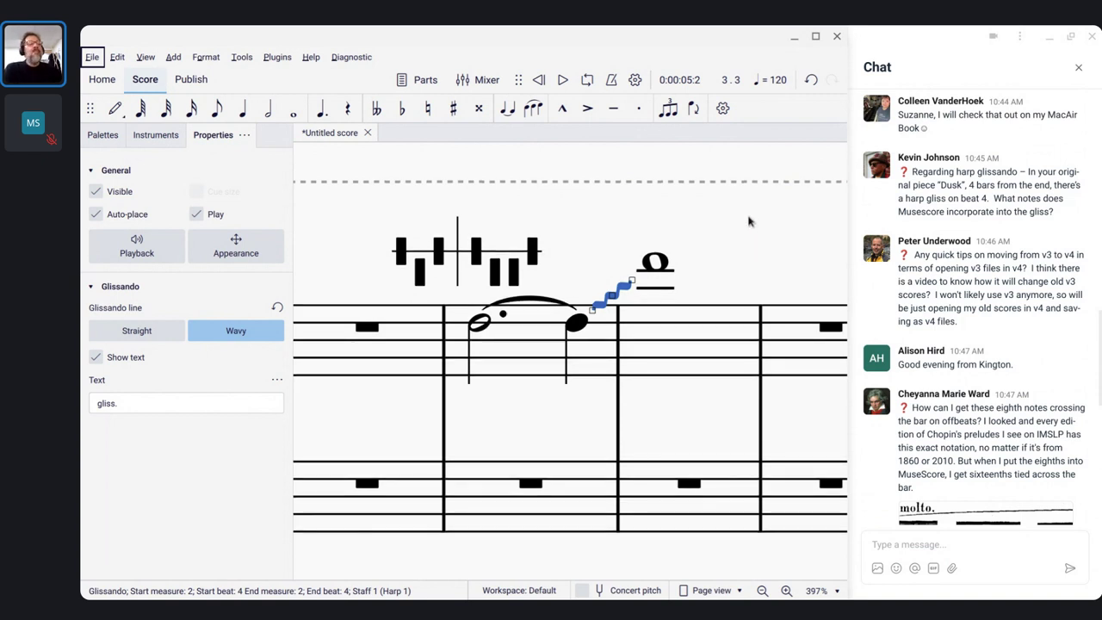
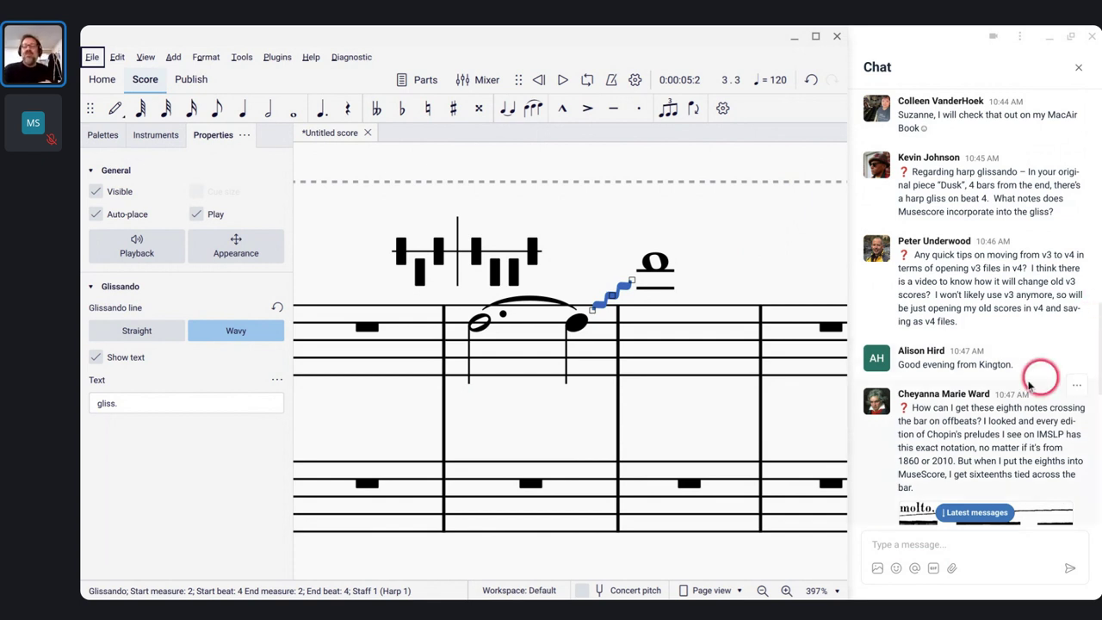
# Step: Review the remaining chat questions, especially the one on eighth notes crossing the bar in Chopin's preludes, including its attached score excerpt
pyautogui.scroll(-3, 1009, 379)
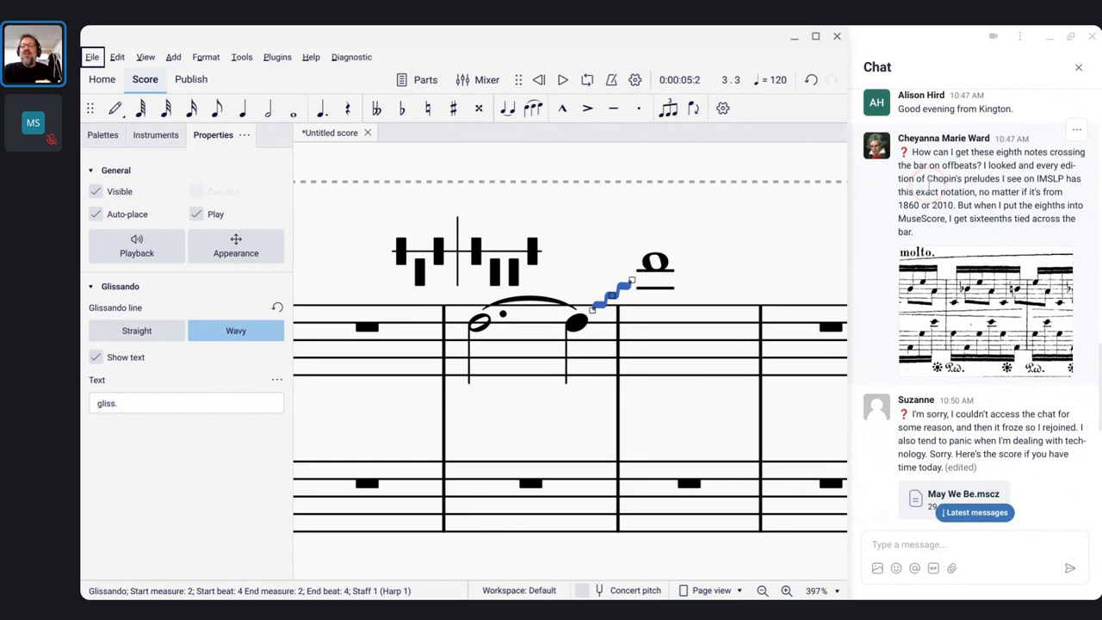
pyautogui.scroll(-3, 928, 250)
pyautogui.scroll(-3, 931, 255)
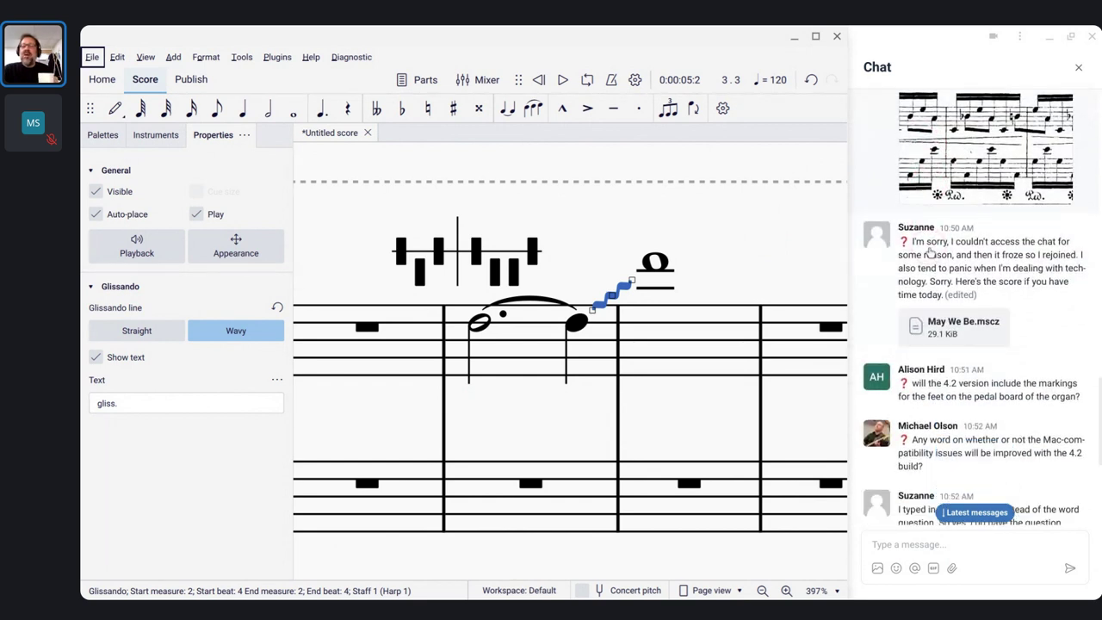
pyautogui.click(942, 345)
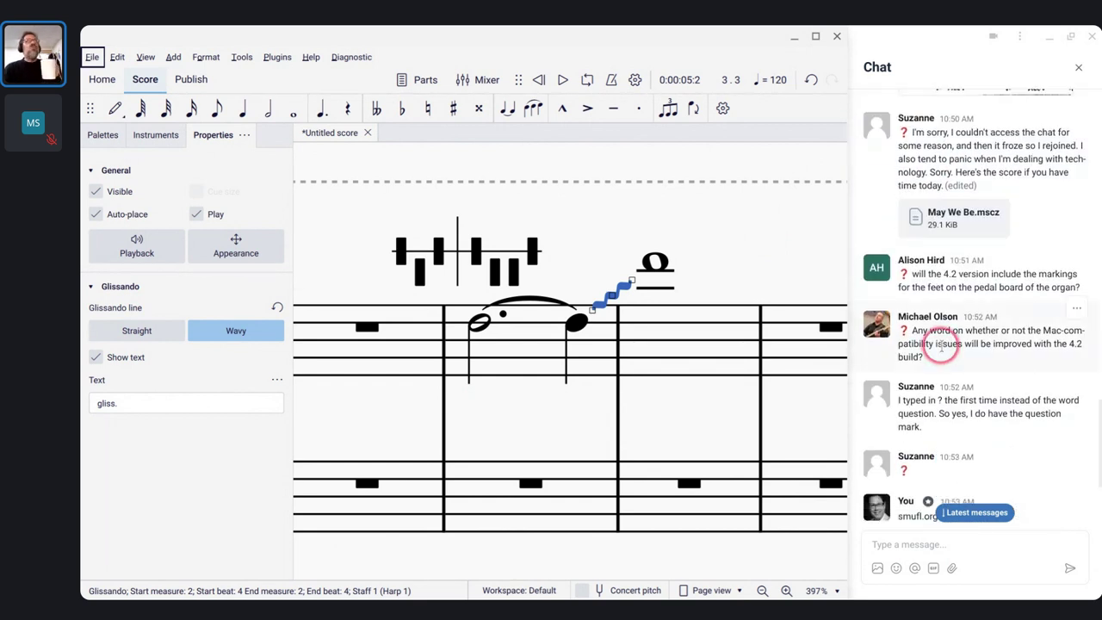
pyautogui.scroll(-1, 942, 346)
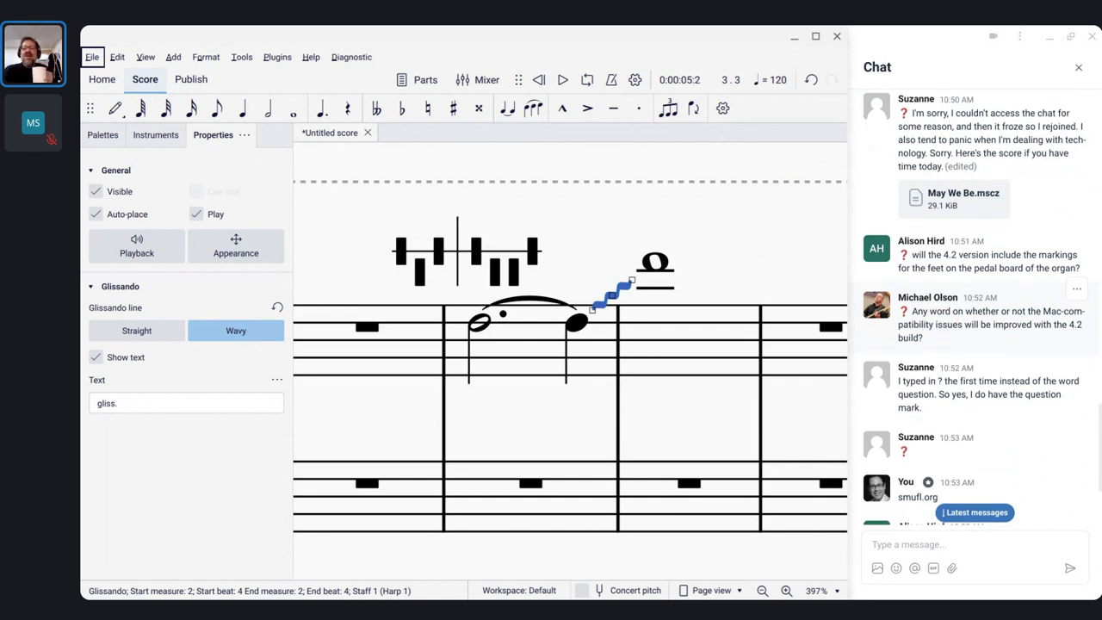
pyautogui.click(918, 153)
pyautogui.scroll(6, 918, 153)
pyautogui.click(967, 376)
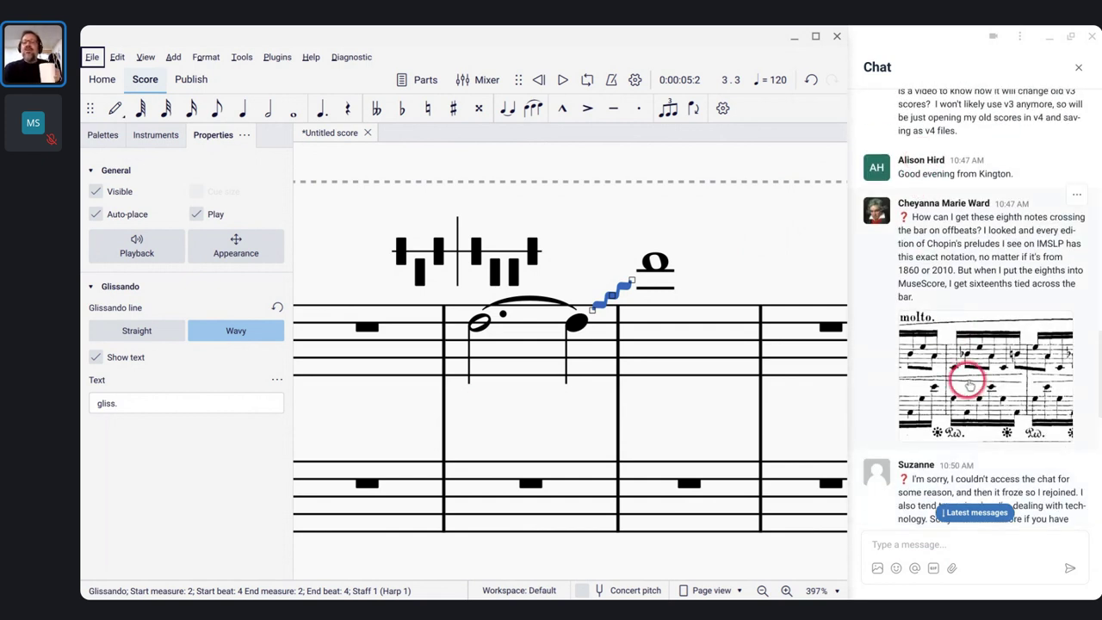
pyautogui.click(941, 243)
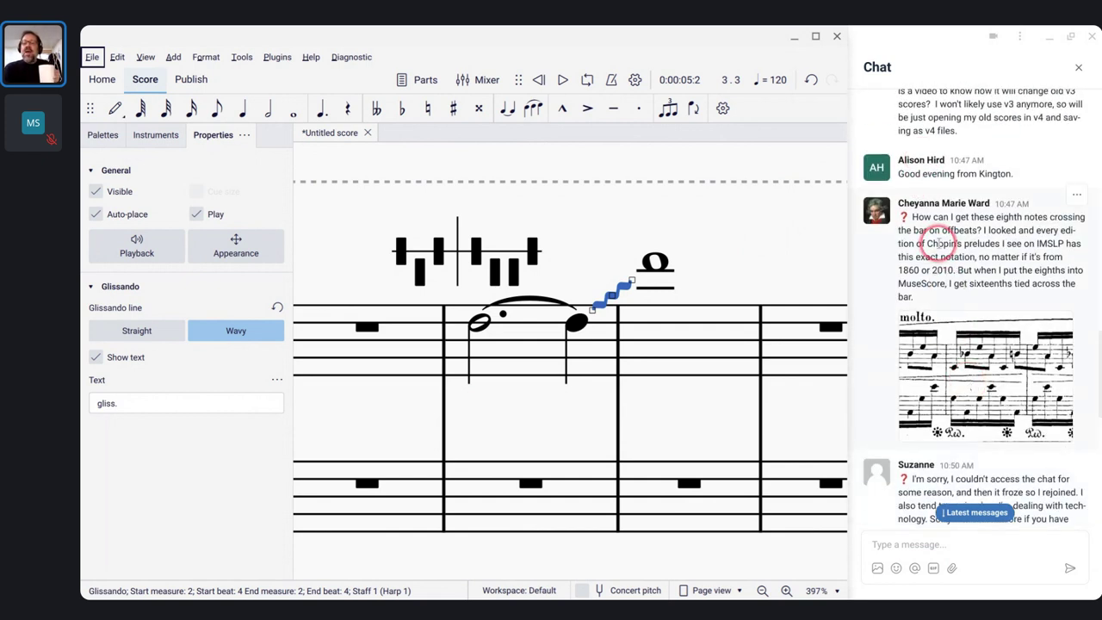
pyautogui.click(959, 348)
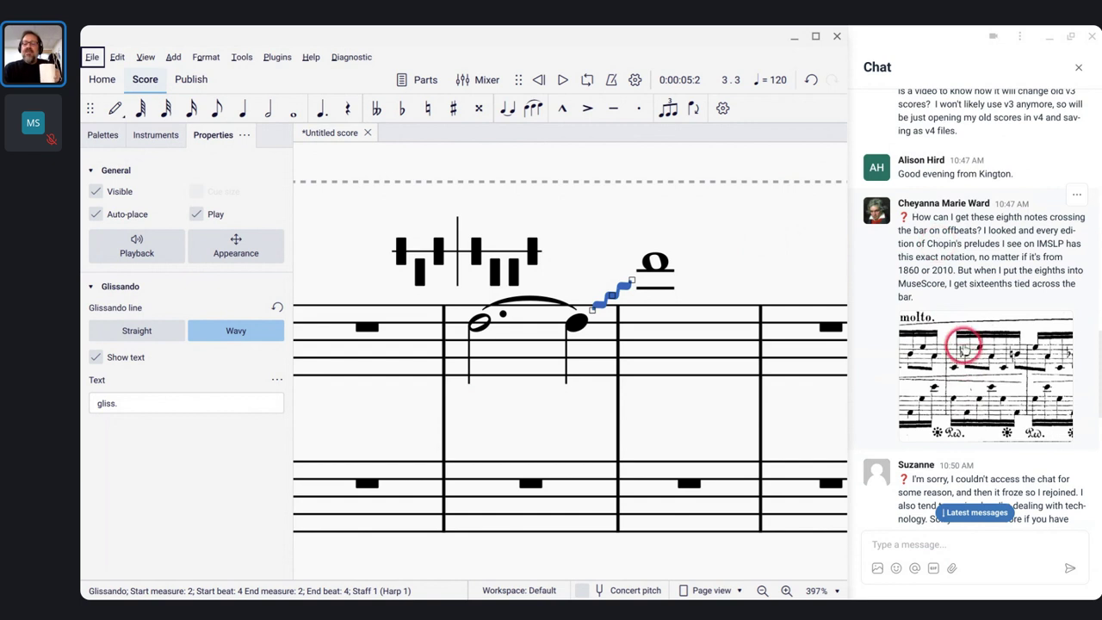
pyautogui.scroll(-1, 948, 363)
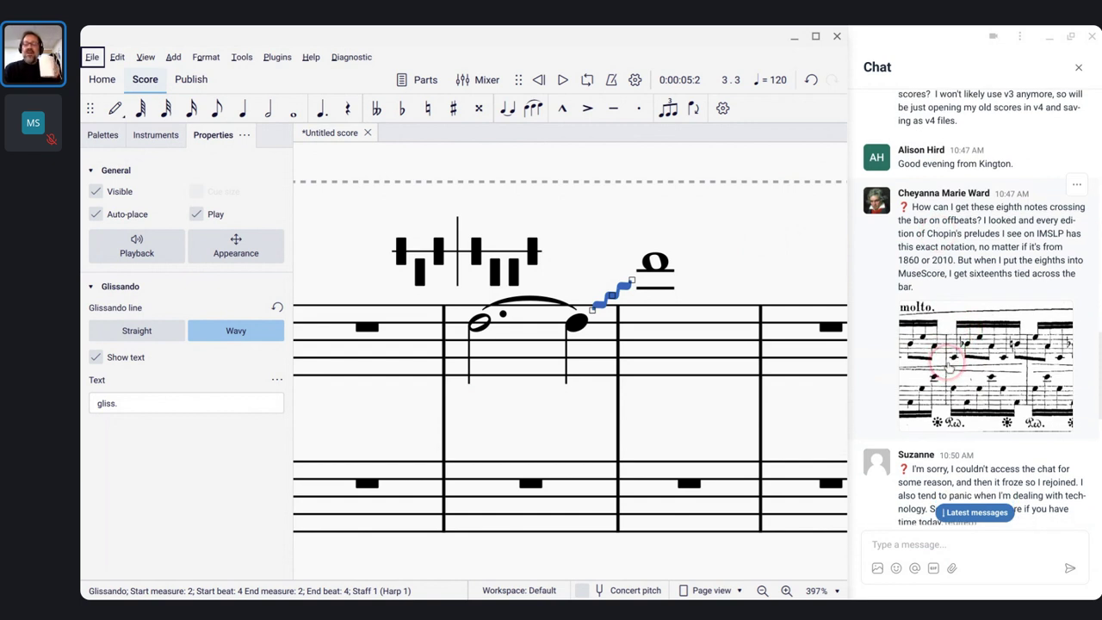
pyautogui.click(988, 362)
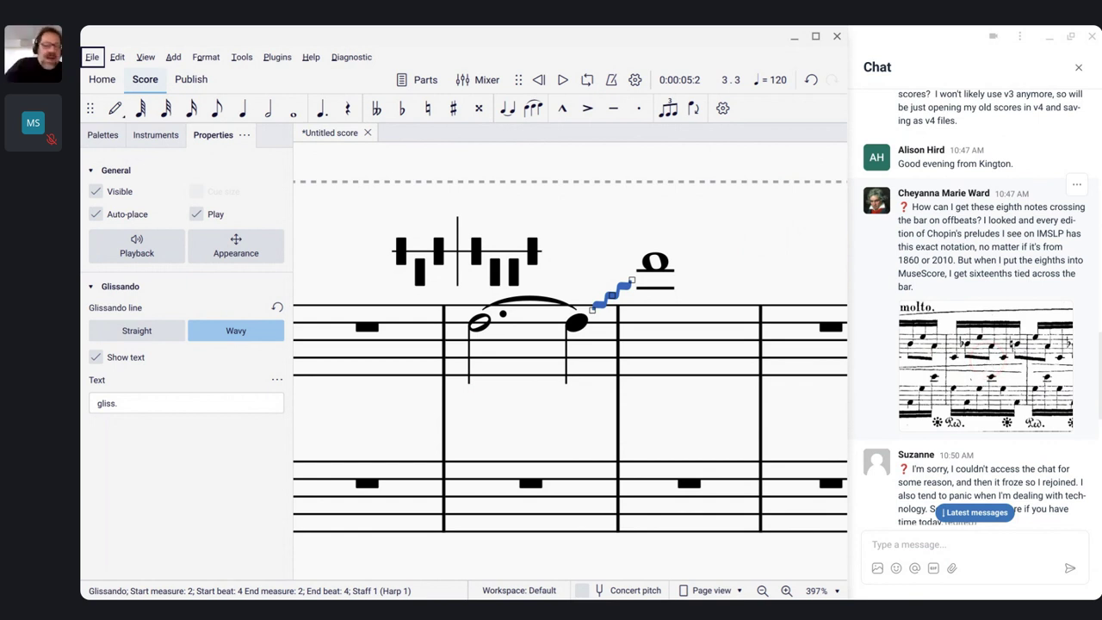
pyautogui.click(1002, 387)
# Step: Download the viewer's attached score May We Be.mscz from the event chat and save it
pyautogui.scroll(-3, 1002, 387)
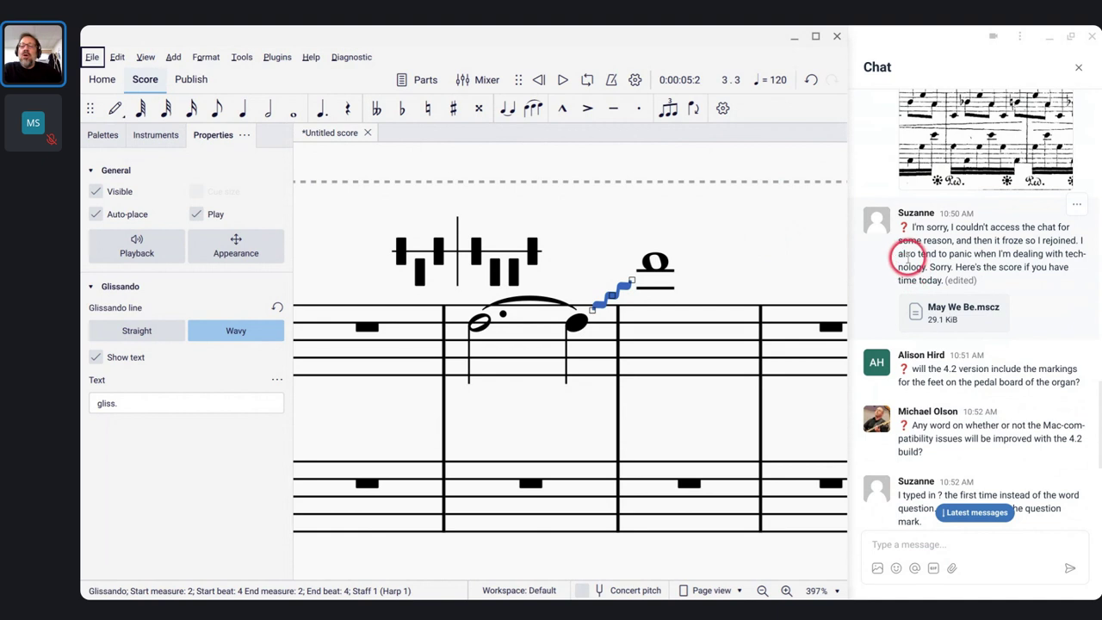
pyautogui.click(948, 310)
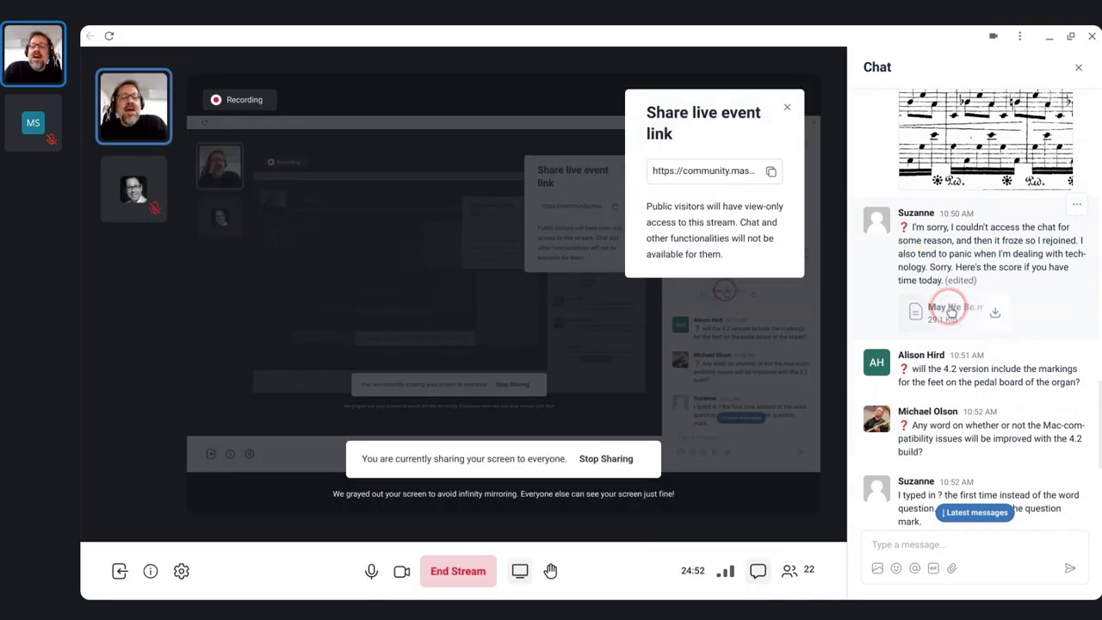
pyautogui.click(995, 312)
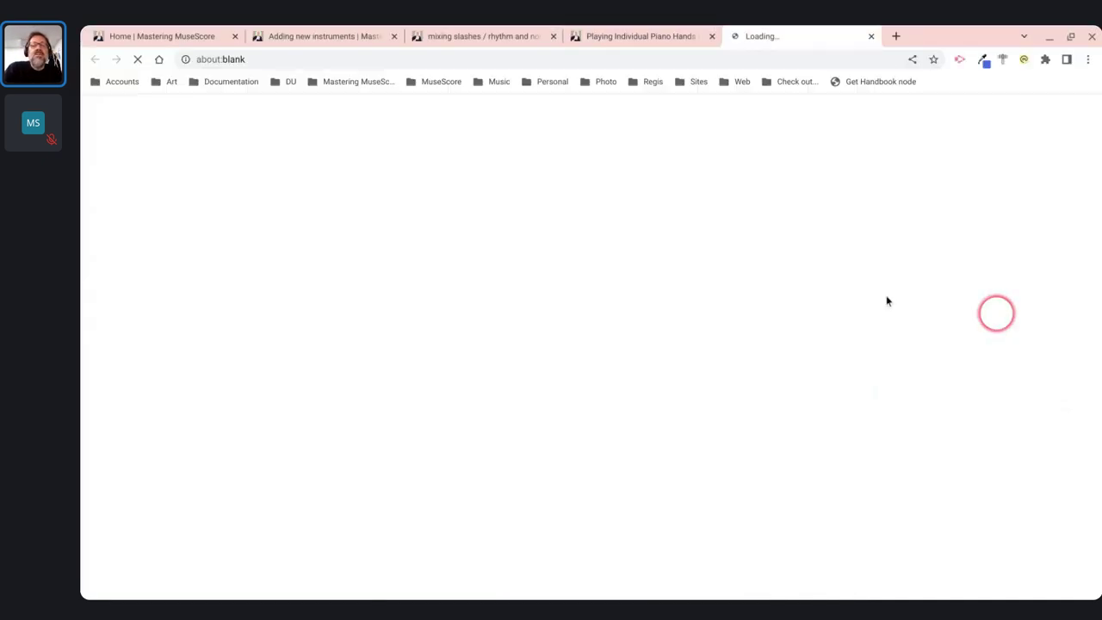
pyautogui.click(616, 193)
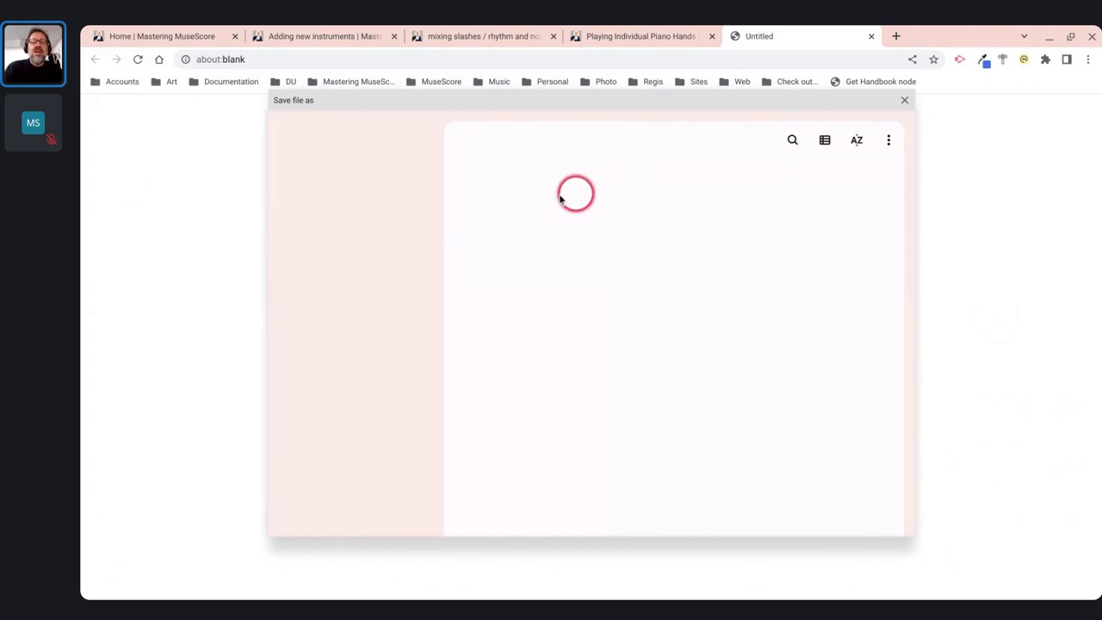
pyautogui.click(867, 511)
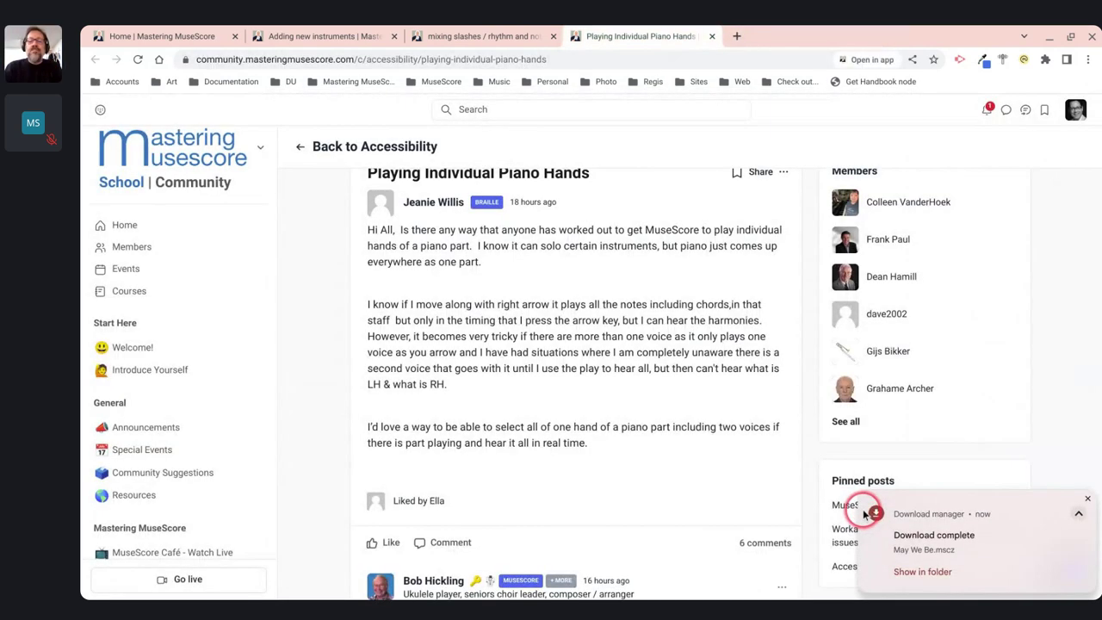
# Step: Switch to the Reunion-40-scratch score in MuseScore, start opening a file and browse to the Test folder inside Scores
pyautogui.hotkey('alt', 'Tab')
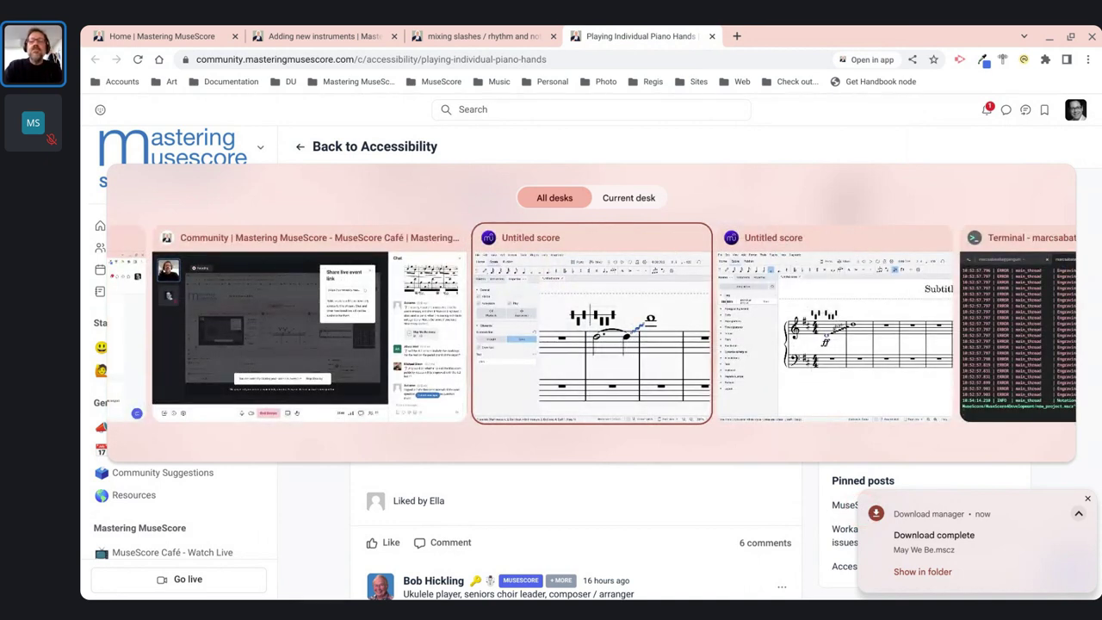
pyautogui.hotkey('alt', 'Tab')
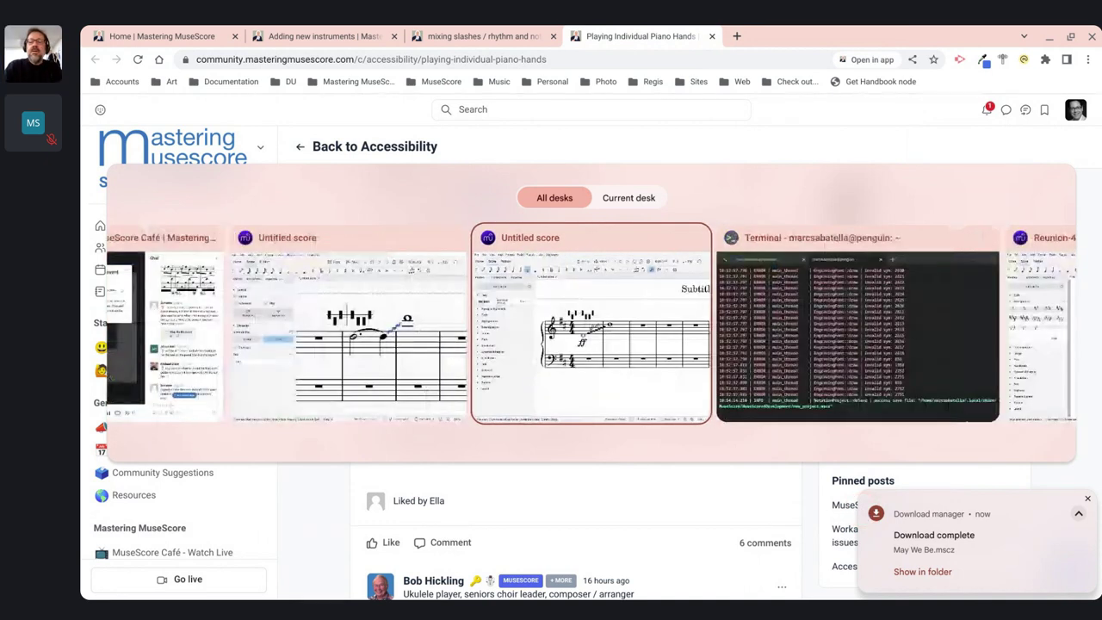
pyautogui.hotkey('alt', 'Tab')
pyautogui.hotkey('ctrl', 'o')
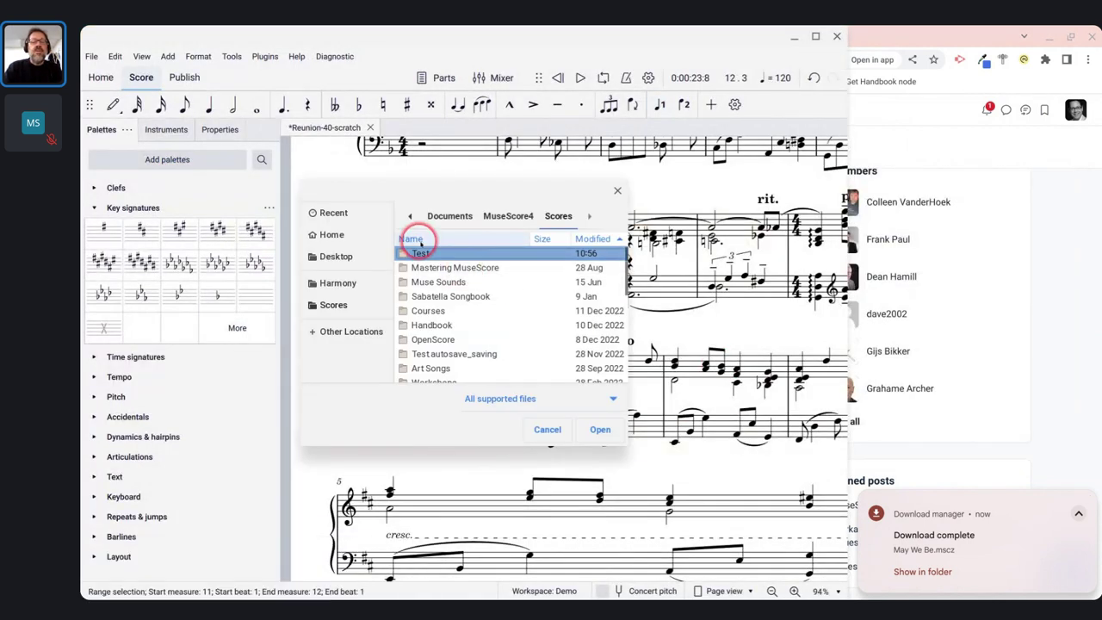
pyautogui.doubleClick(457, 255)
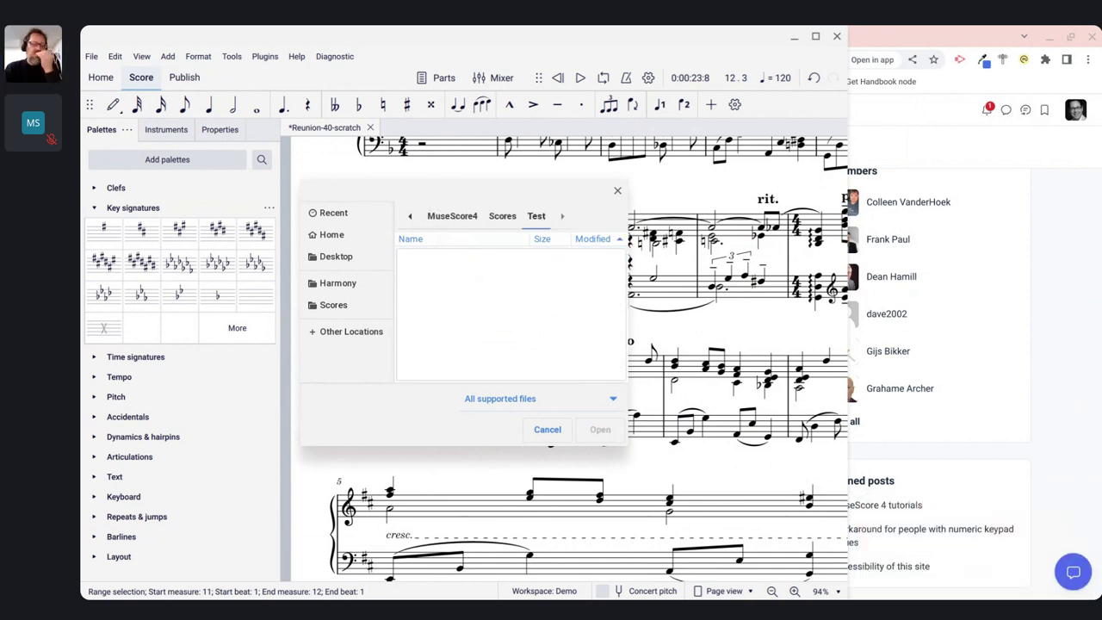
pyautogui.click(509, 419)
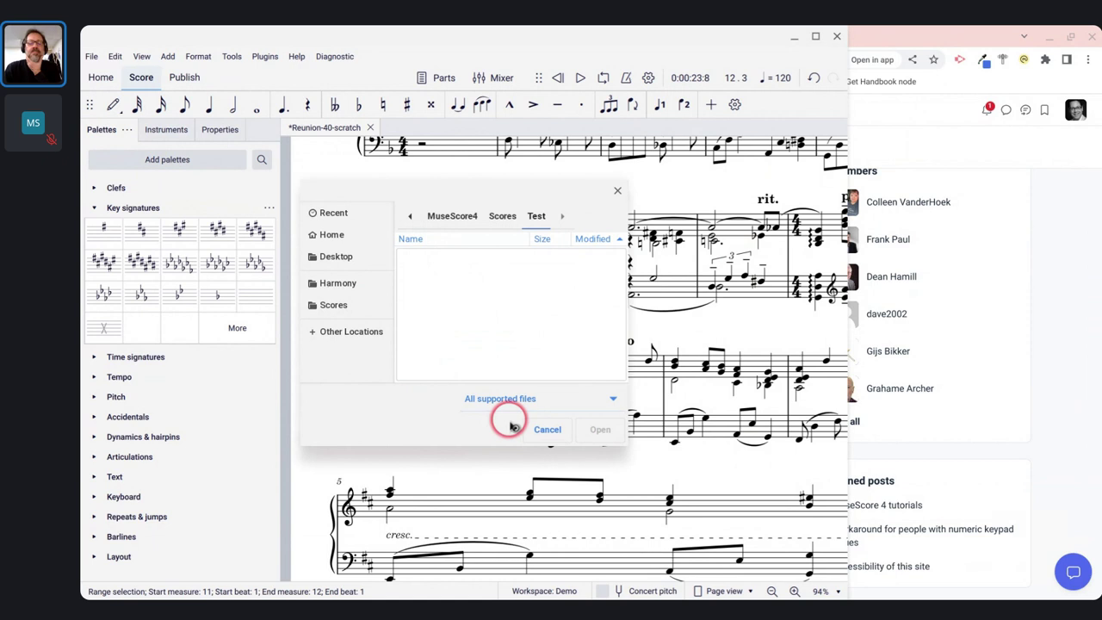
pyautogui.click(508, 258)
pyautogui.moveTo(485, 185); pyautogui.dragTo(453, 173)
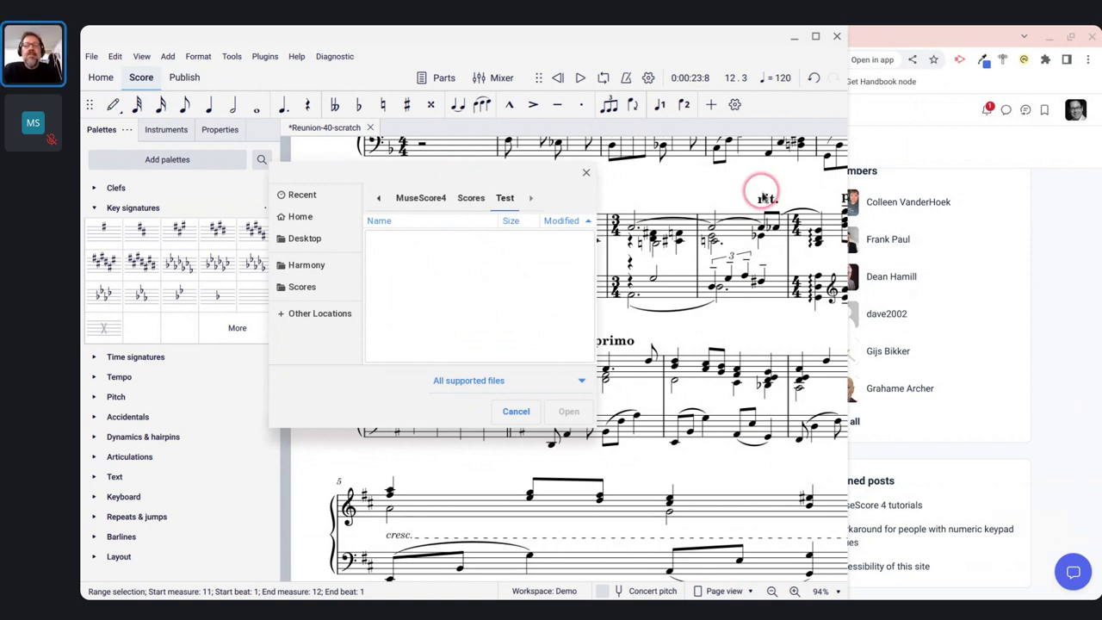
# Step: Return to the live event chat and review the questions on Mac compatibility in 4.2, organ foot markings and Narrator screen reader support
pyautogui.hotkey('alt', 'Tab')
pyautogui.press('Tab')
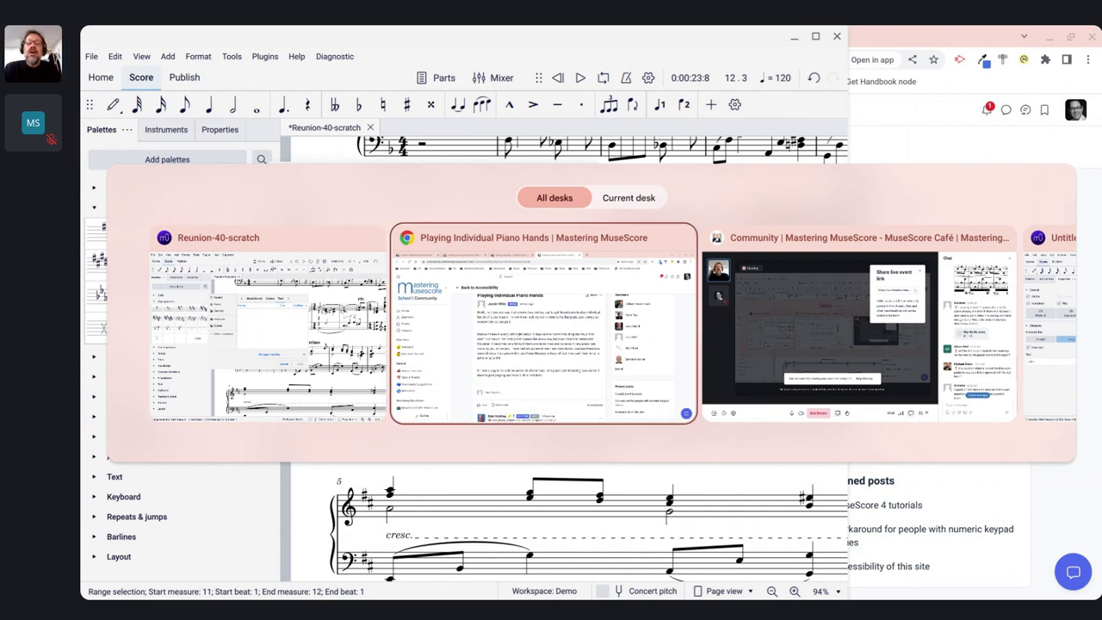
pyautogui.click(937, 274)
pyautogui.scroll(-4, 937, 274)
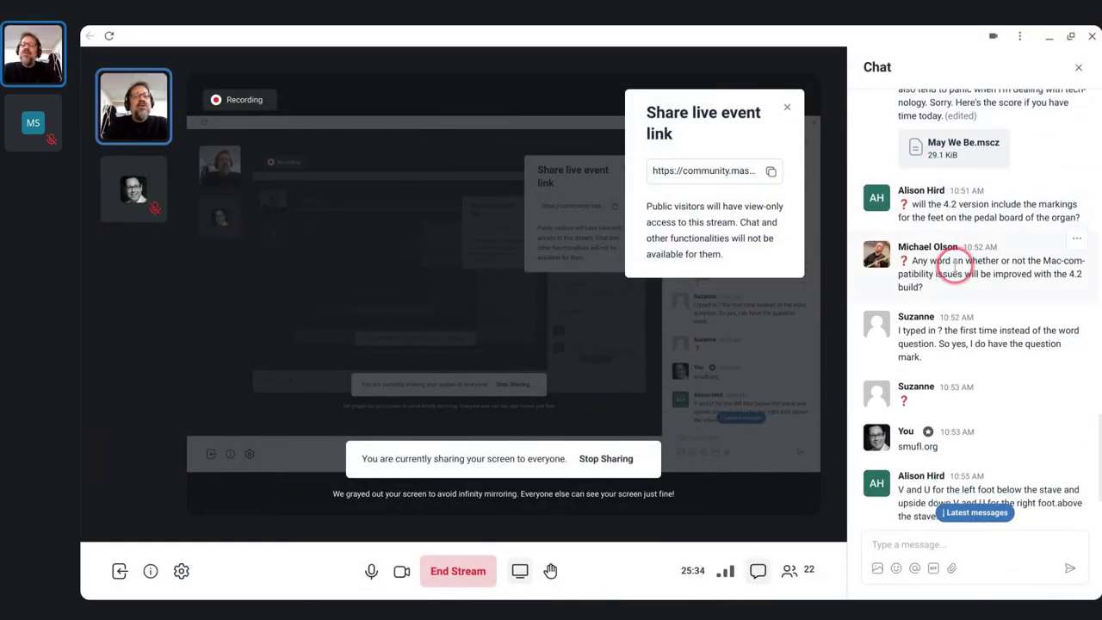
pyautogui.scroll(-1, 956, 267)
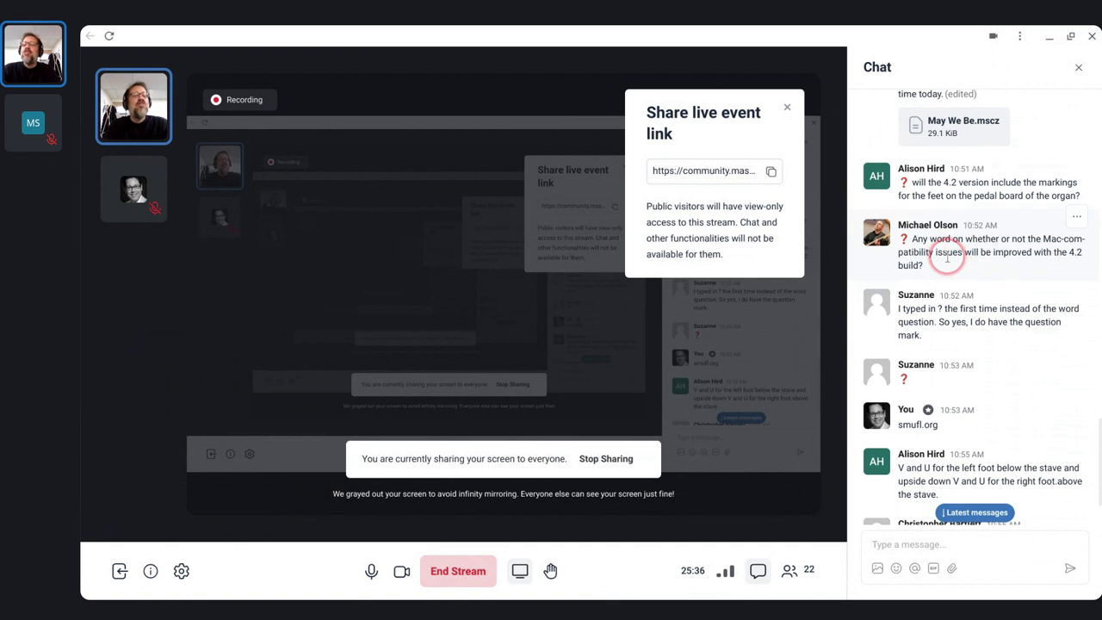
pyautogui.scroll(-1, 947, 258)
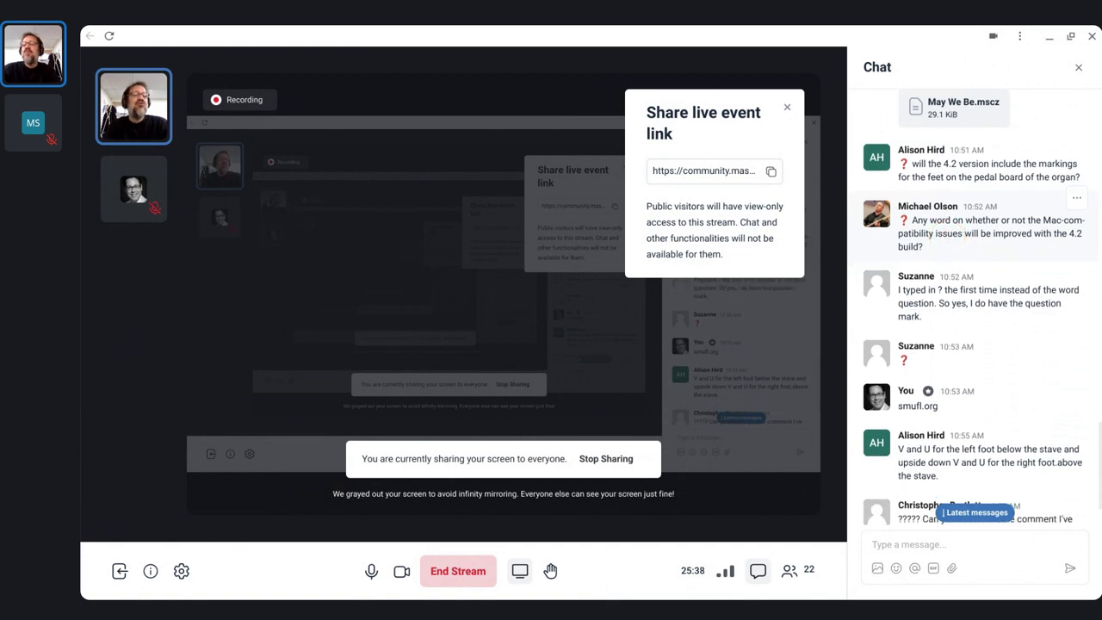
pyautogui.scroll(1, 948, 258)
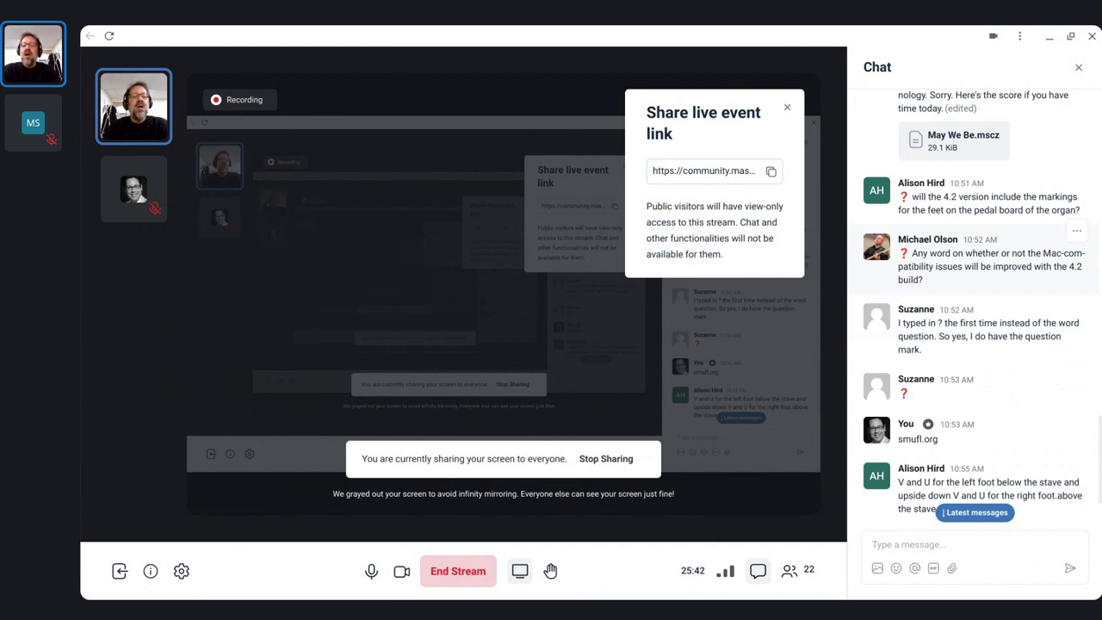
pyautogui.scroll(-1, 944, 265)
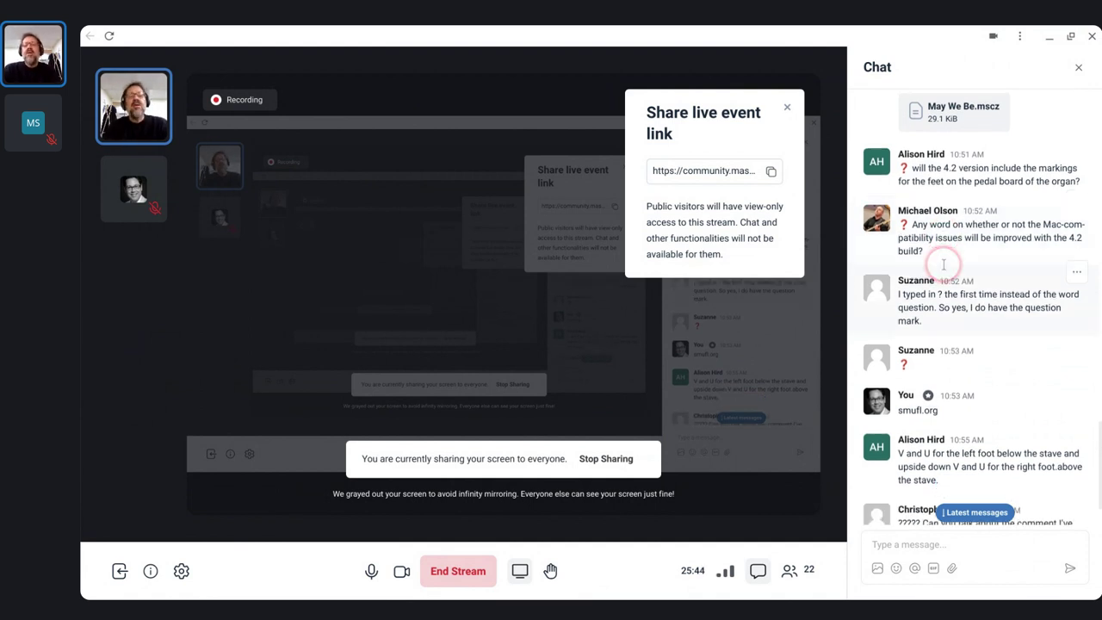
pyautogui.scroll(-1, 950, 248)
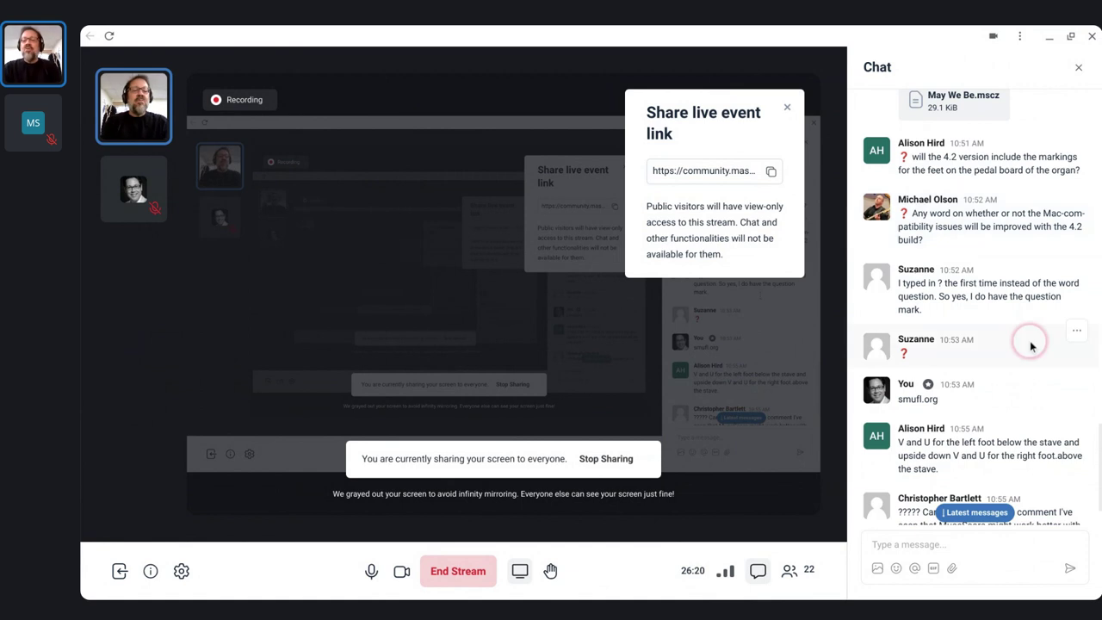
pyautogui.scroll(-1, 1026, 336)
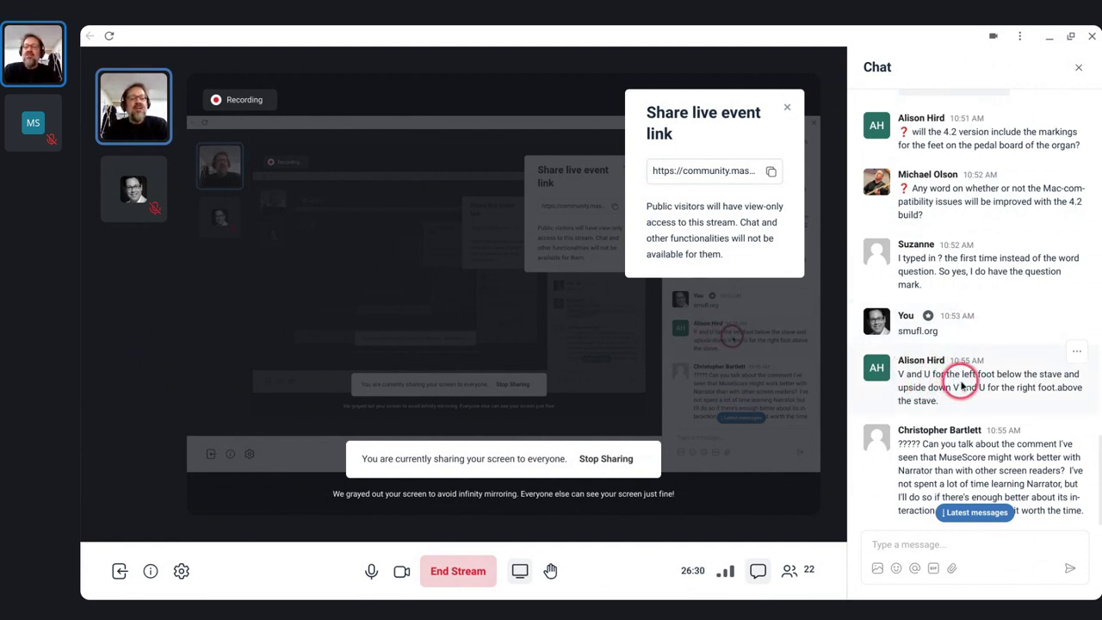
# Step: Switch back to MuseScore and open May We Be.mscz from the Test folder
pyautogui.hotkey('alt', 'Tab')
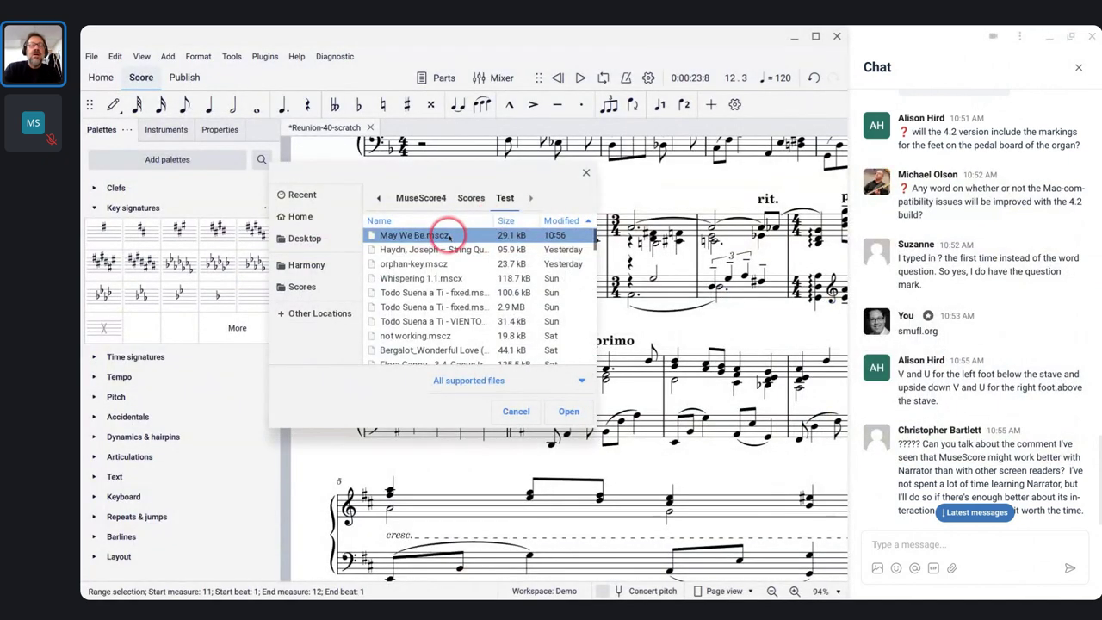
pyautogui.doubleClick(448, 236)
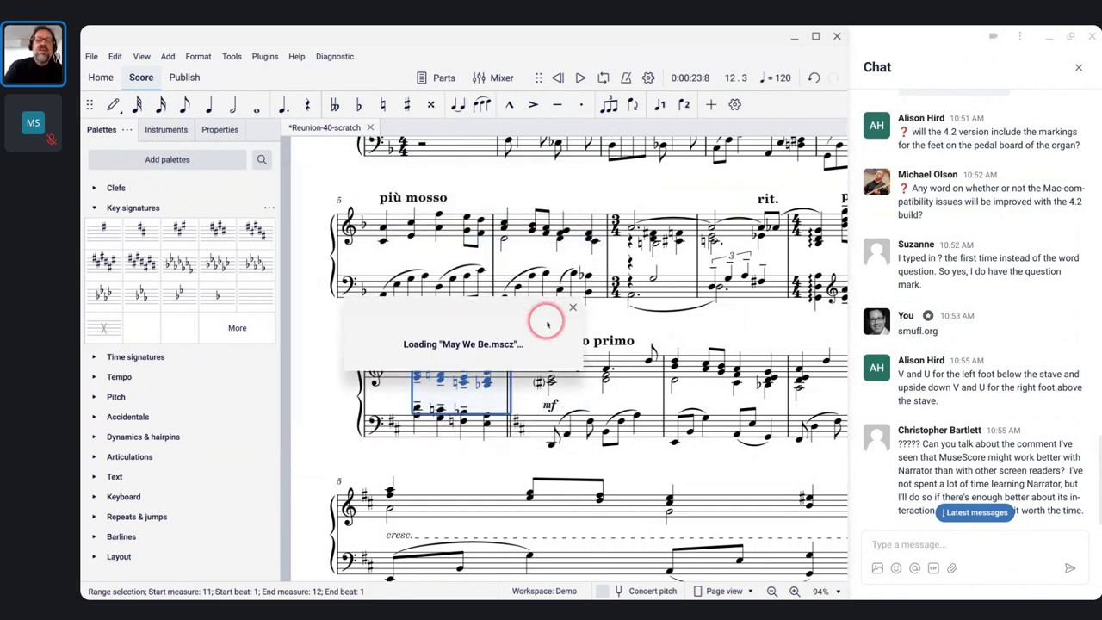
pyautogui.moveTo(676, 596)
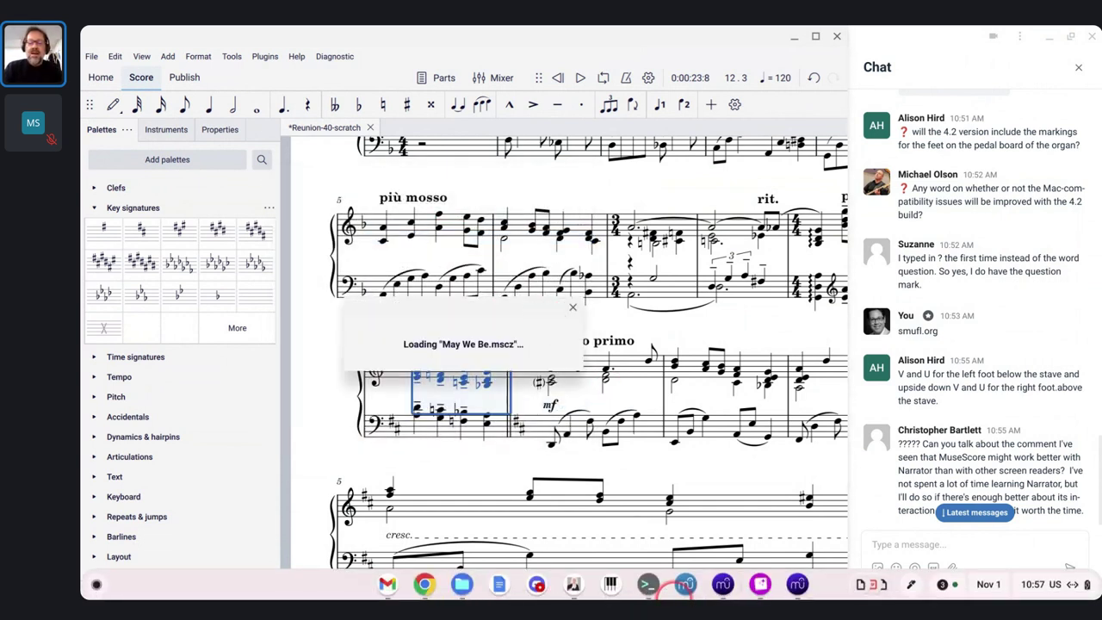
pyautogui.click(797, 586)
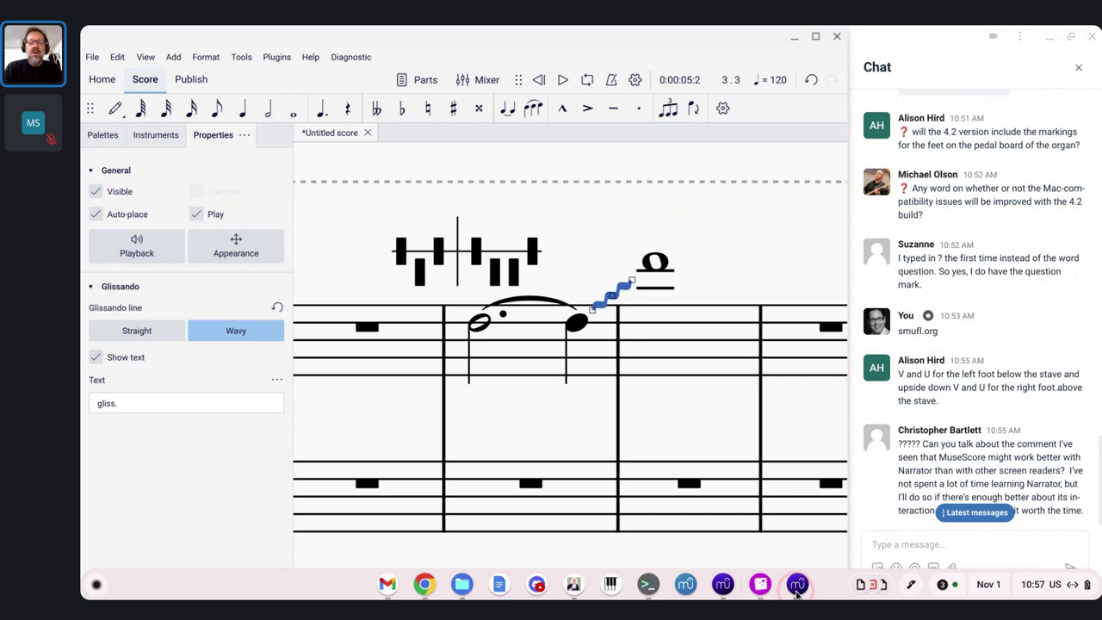
pyautogui.click(798, 585)
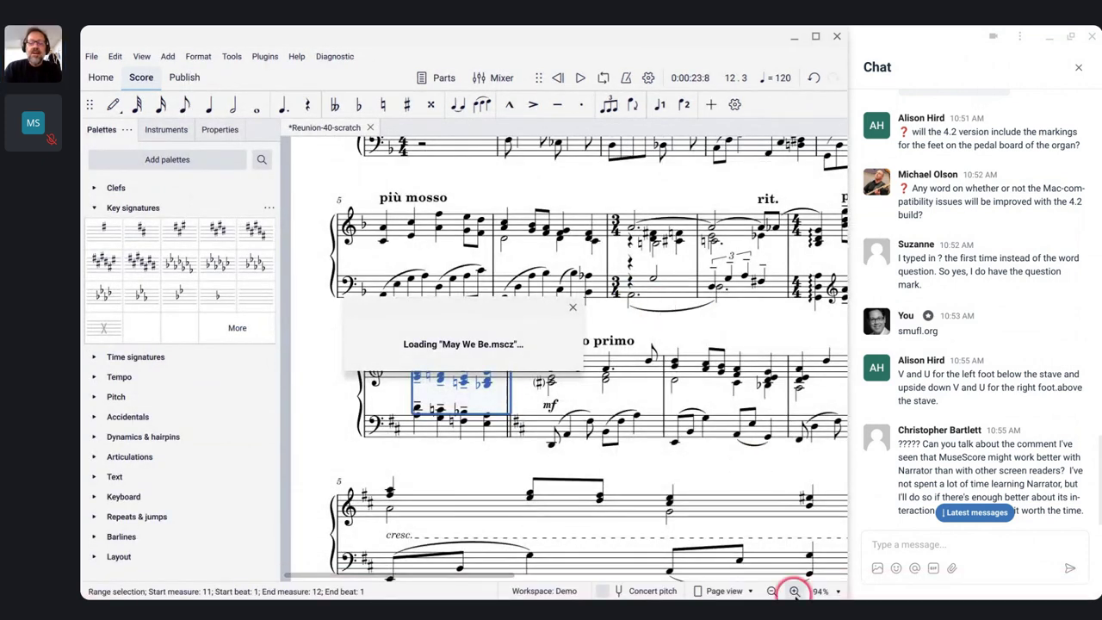
pyautogui.moveTo(795, 594)
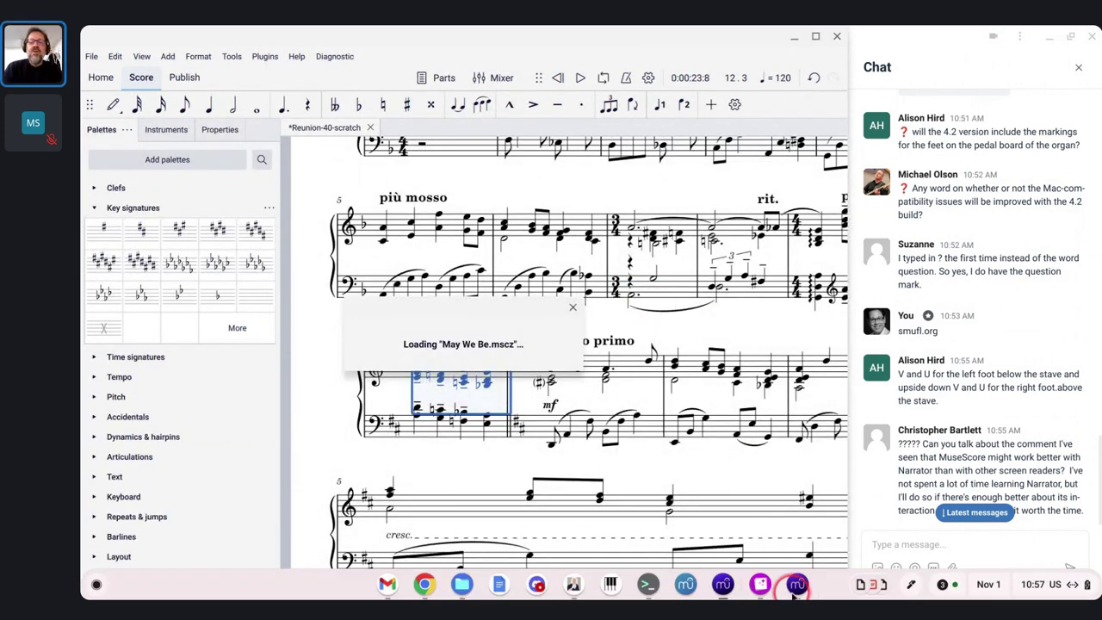
# Step: Go through the open windows and bring the May We Be score to the front
pyautogui.hotkey('alt', 'Tab')
pyautogui.press('Tab')
pyautogui.press('Tab')
pyautogui.press('Tab')
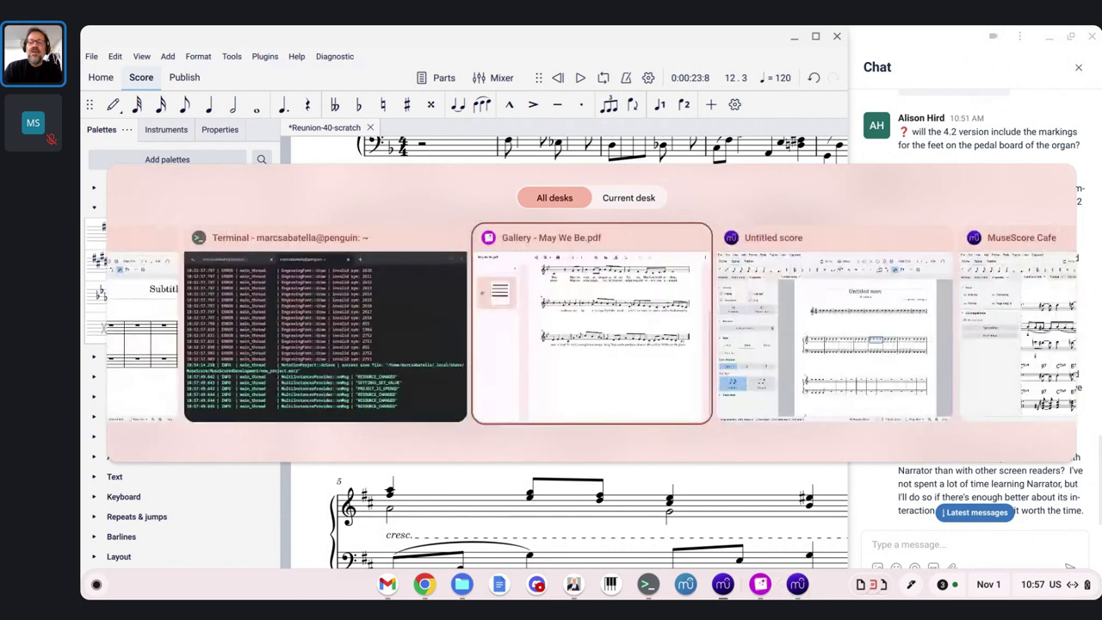
pyautogui.press('Tab')
pyautogui.press('Tab')
pyautogui.press('Tab')
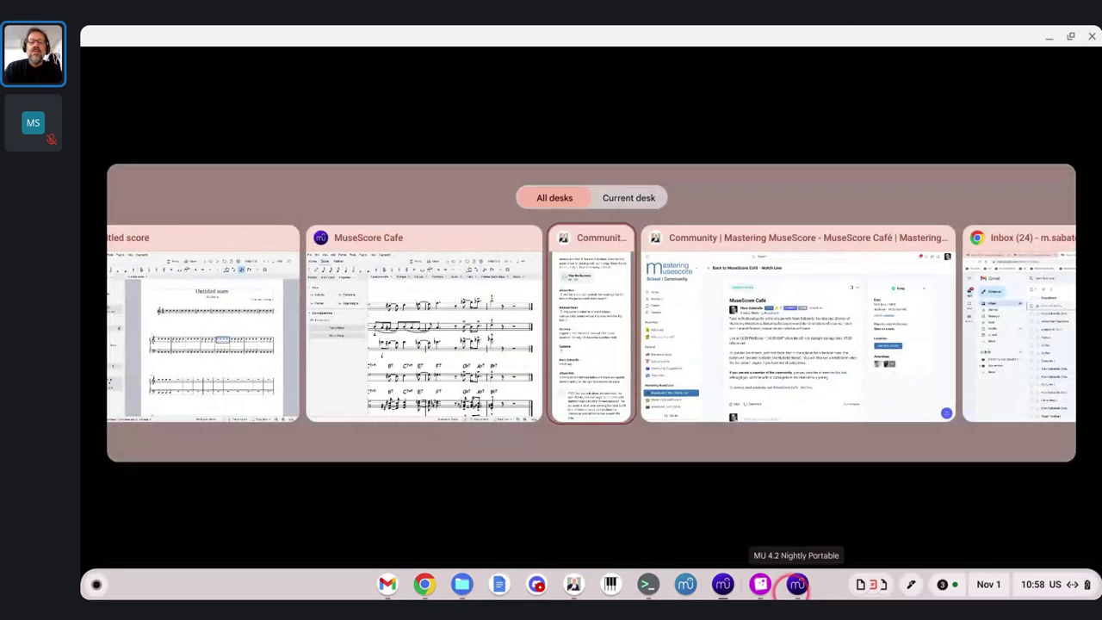
pyautogui.hotkey('shift', 'Tab')
pyautogui.hotkey('shift', 'Tab')
pyautogui.hotkey('shift', 'Tab')
pyautogui.hotkey('shift', 'Tab')
pyautogui.hotkey('shift', 'Tab')
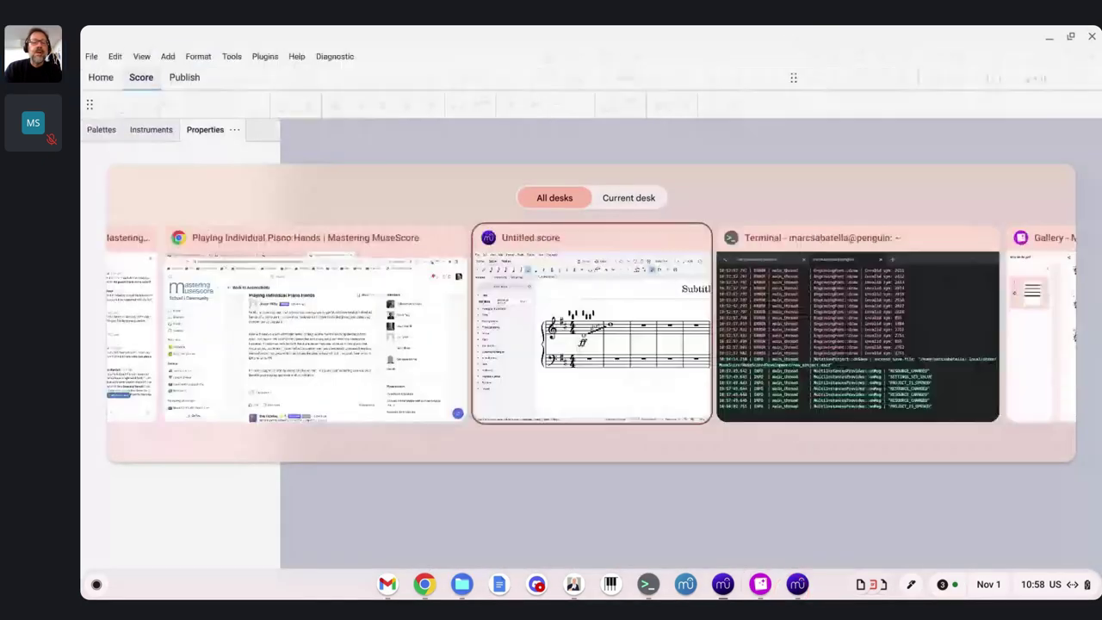
pyautogui.hotkey('shift', 'Tab')
pyautogui.hotkey('shift', 'Tab')
pyautogui.hotkey('shift', 'Tab')
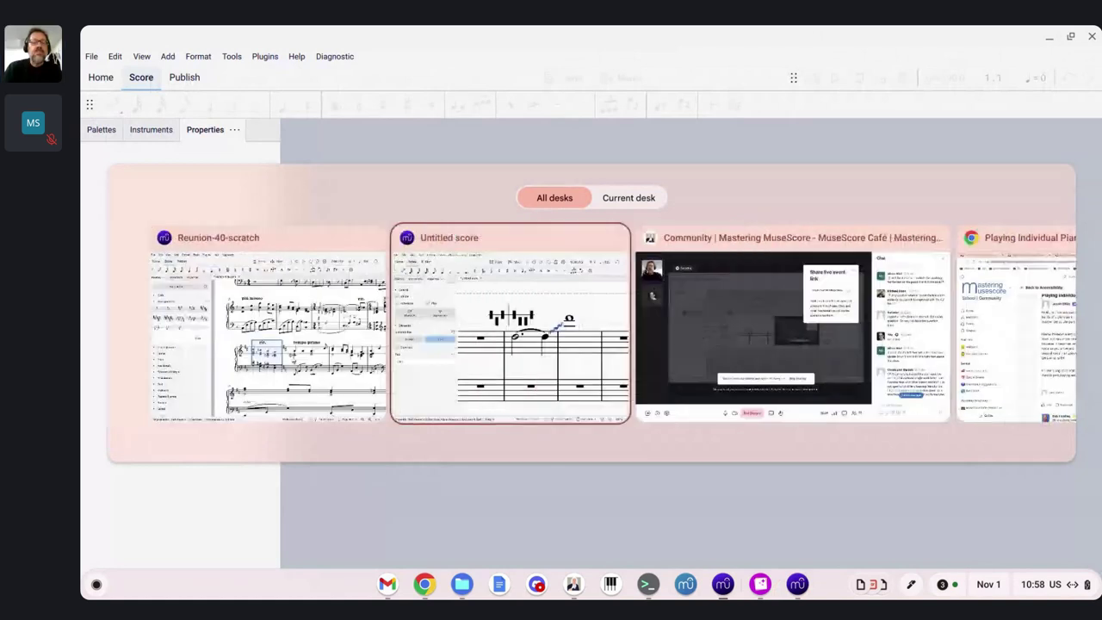
pyautogui.hotkey('shift', 'Tab')
pyautogui.press('alt')
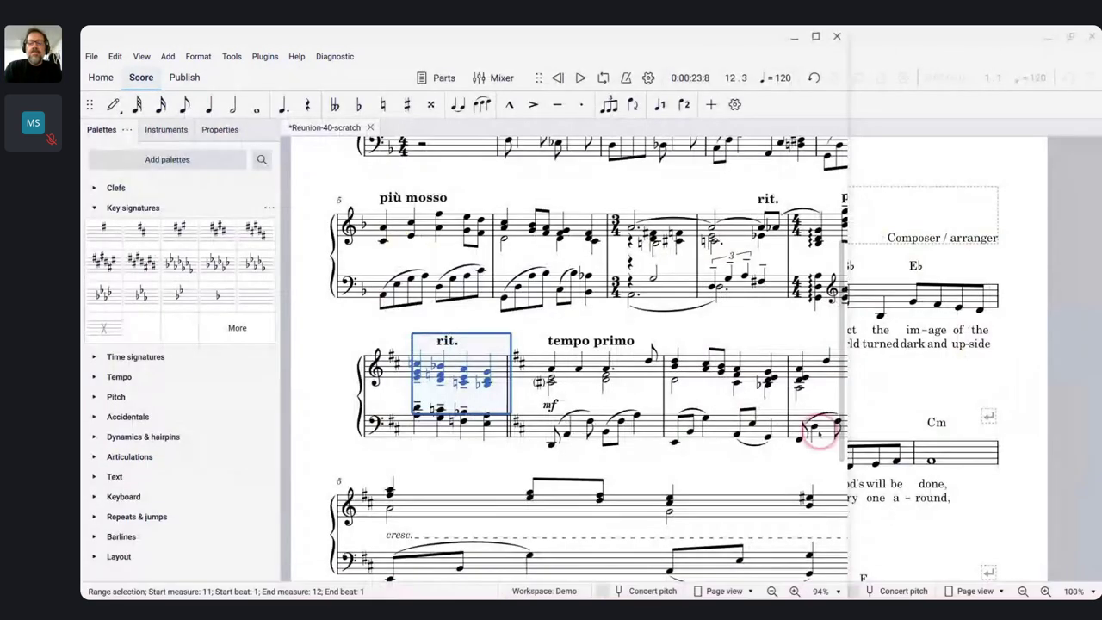
pyautogui.click(728, 330)
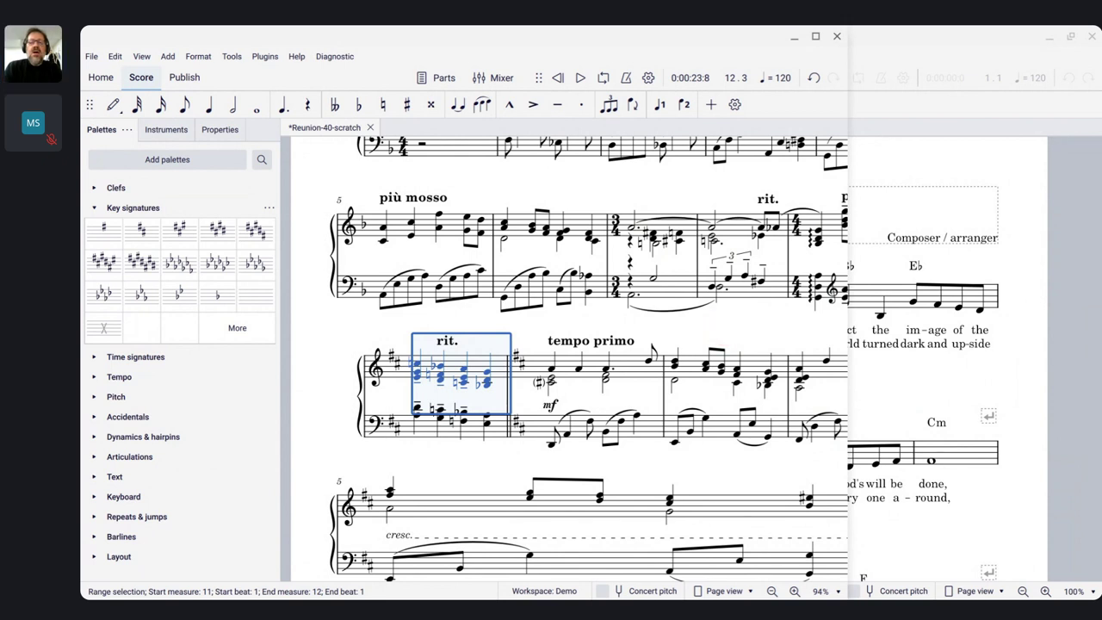
pyautogui.hotkey('alt', 'Tab')
pyautogui.click(726, 328)
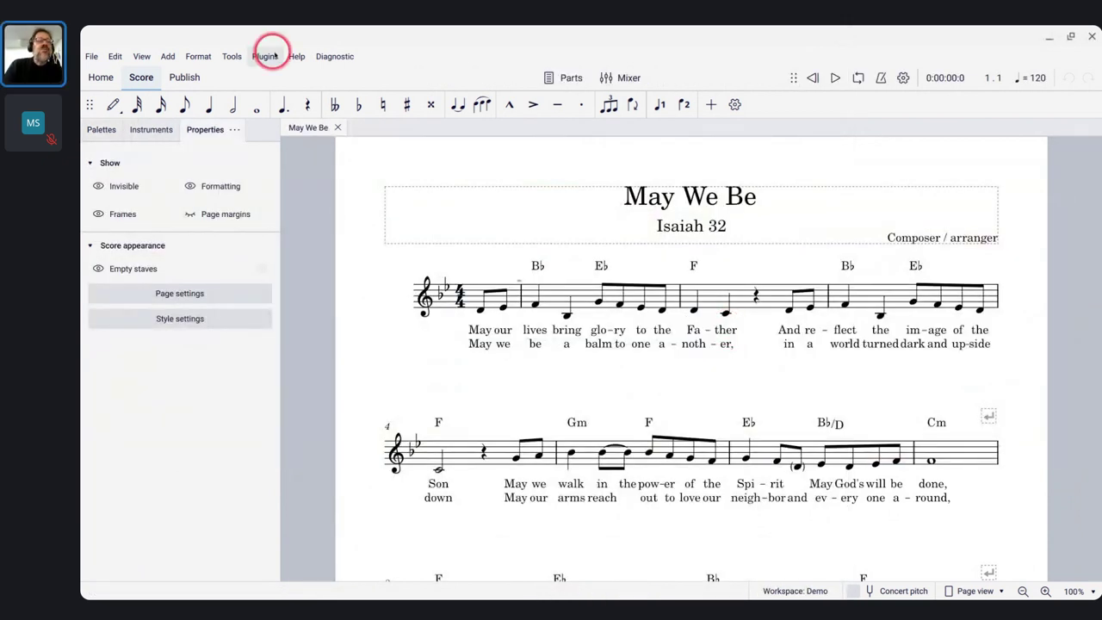
pyautogui.click(118, 56)
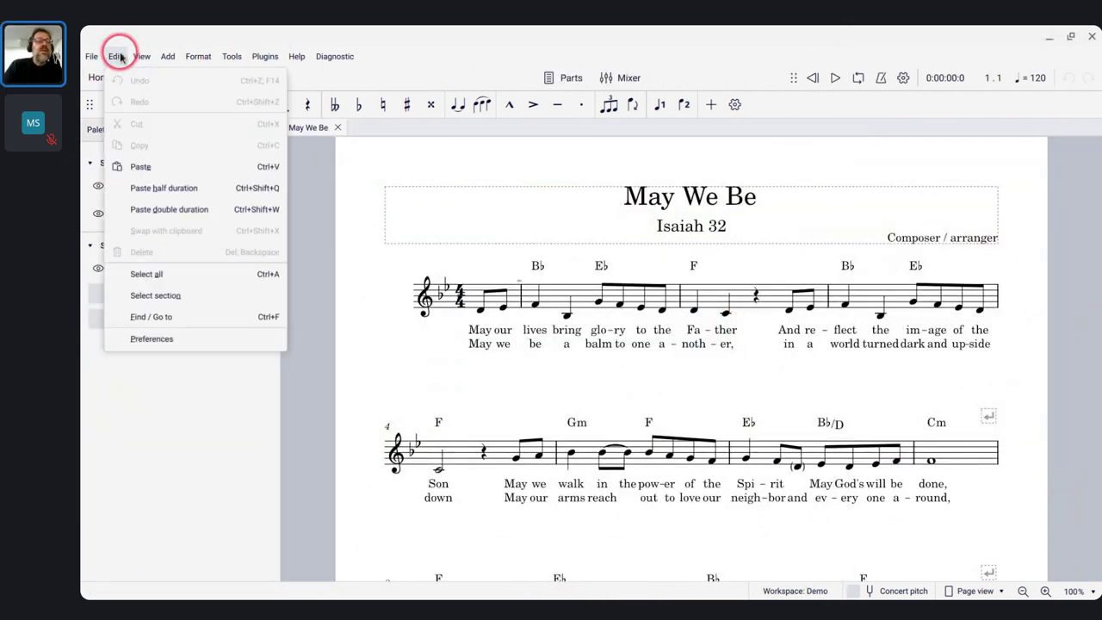
pyautogui.click(152, 340)
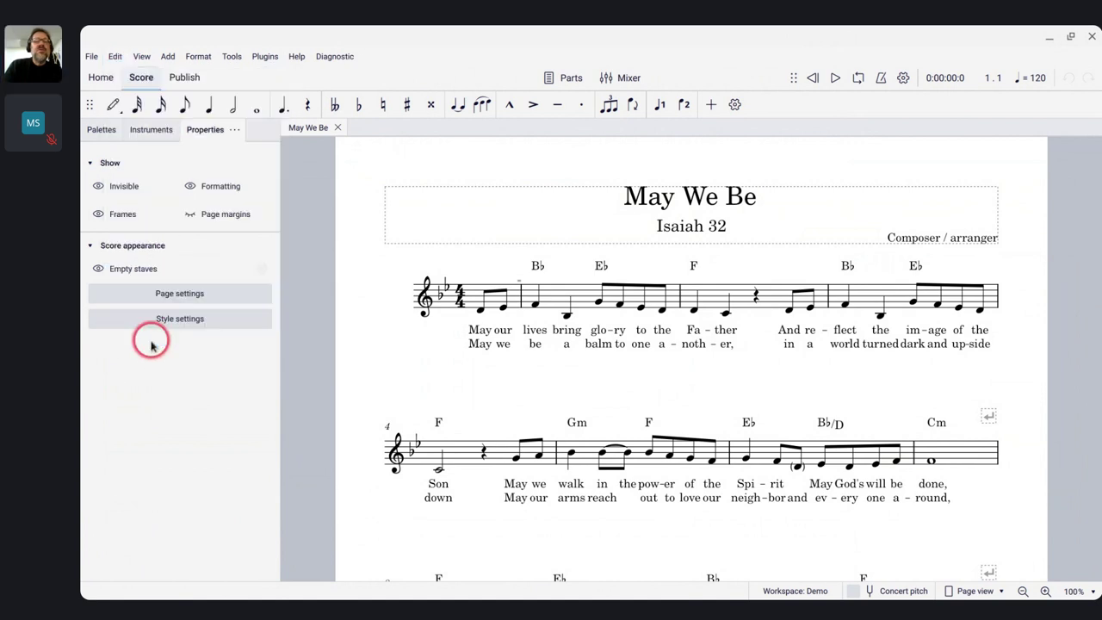
pyautogui.press('Escape')
pyautogui.press('Escape')
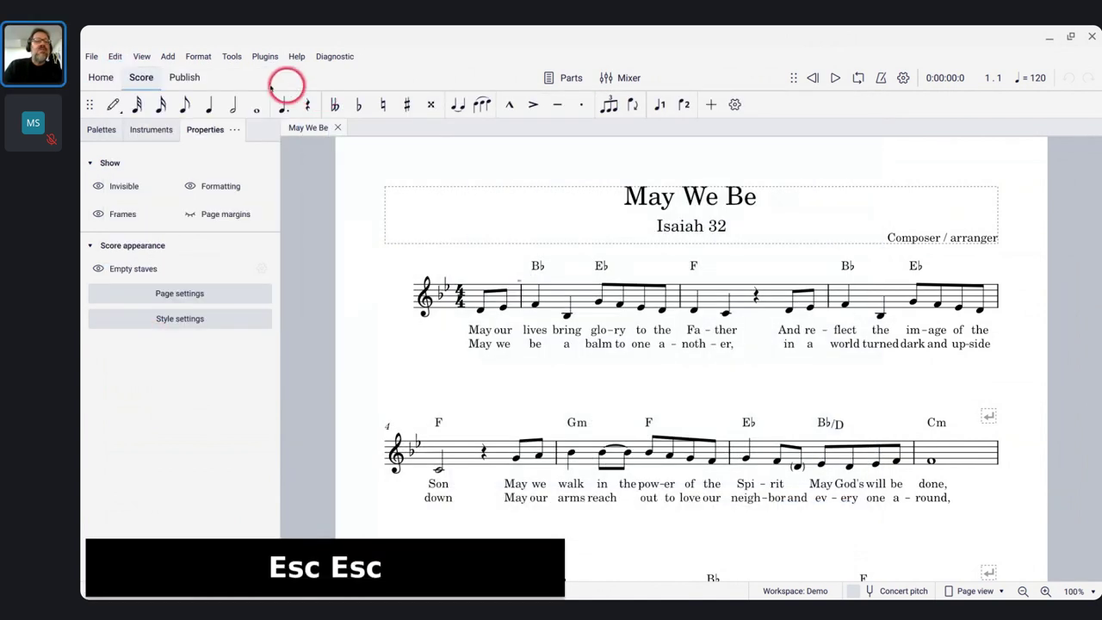
# Step: Open the Master Palette and search its Symbols section for "ped"
pyautogui.click(141, 56)
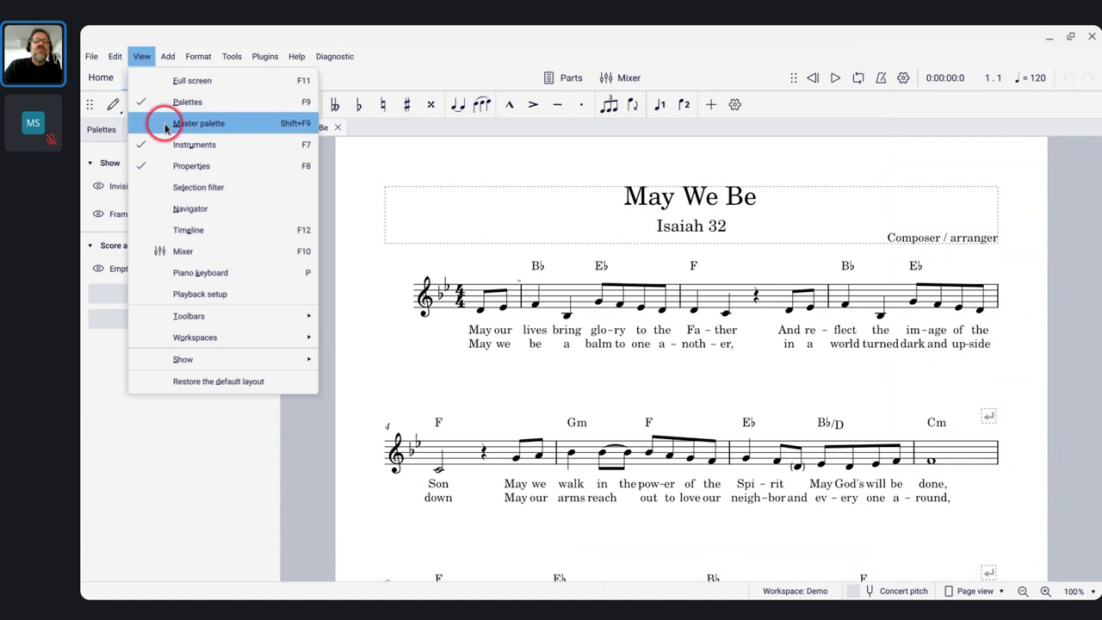
pyautogui.click(161, 123)
pyautogui.click(325, 430)
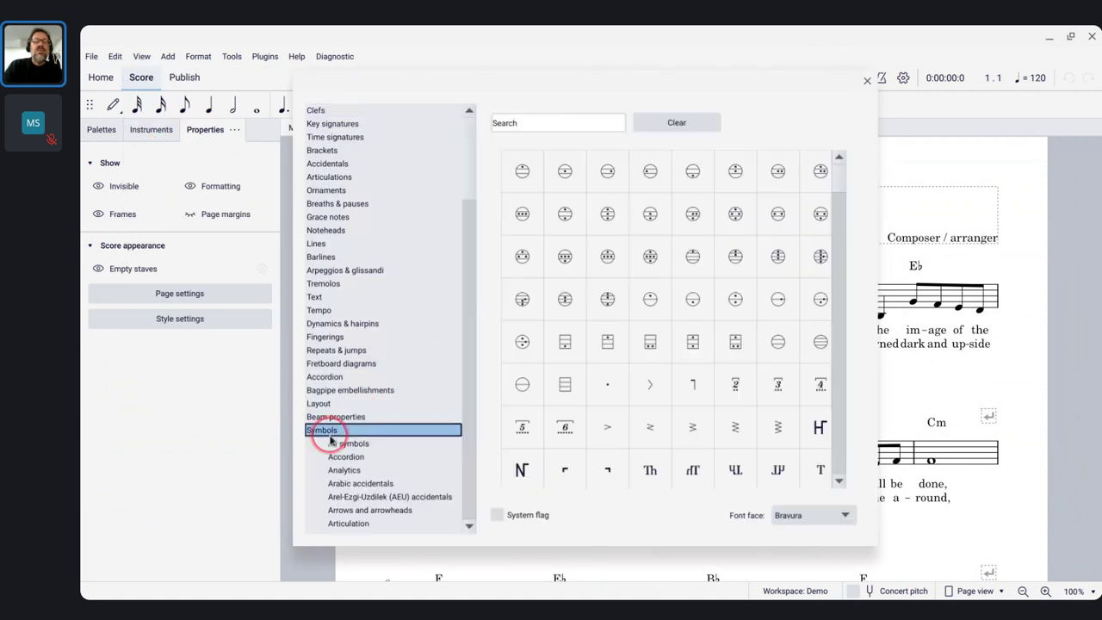
pyautogui.click(528, 122)
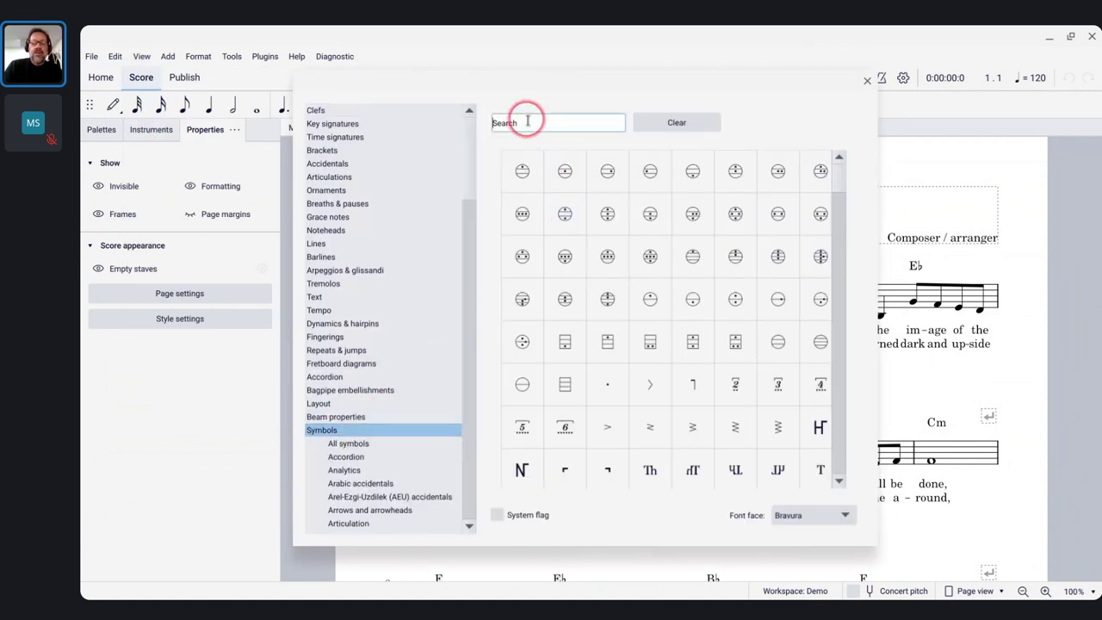
pyautogui.write('ped')
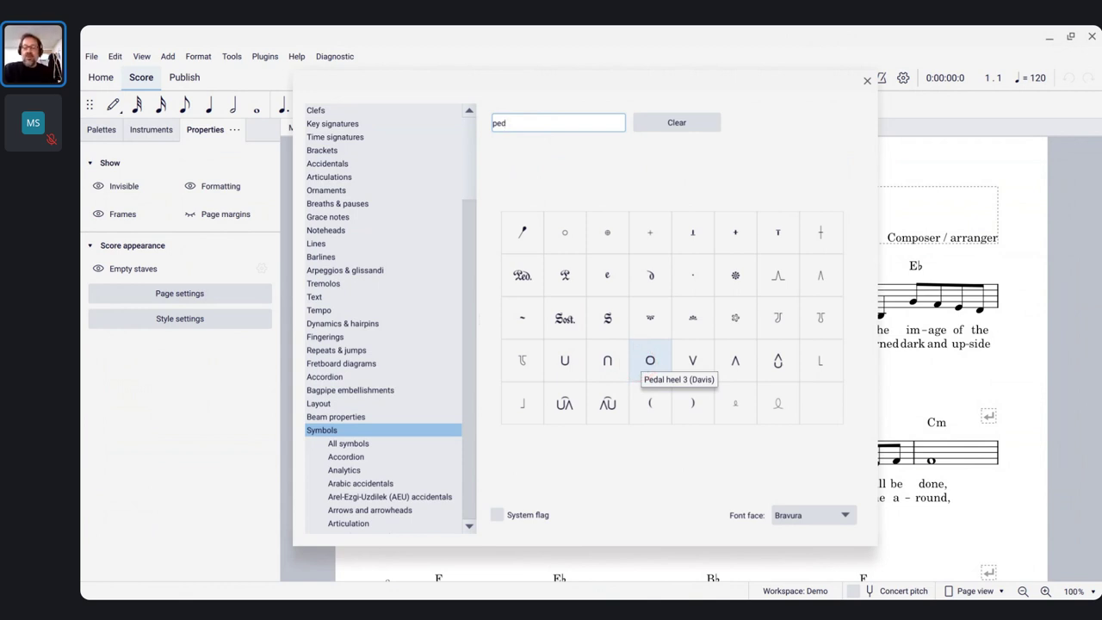
# Step: Try adding the Pedal heel 2 symbol to the whole note in measure 8 and undo the addition
pyautogui.click(920, 454)
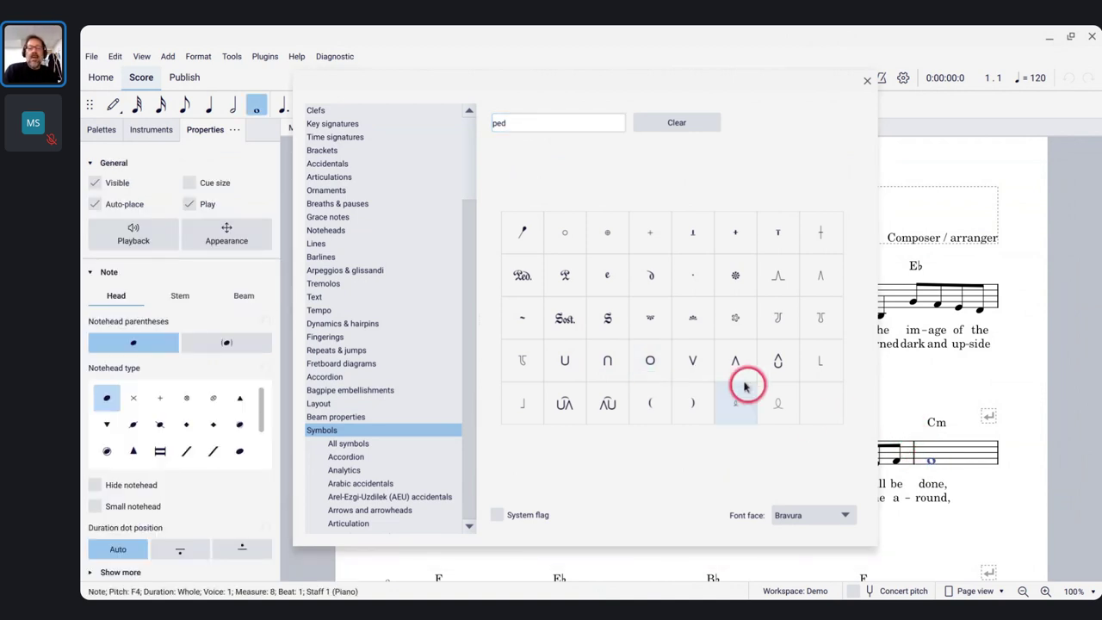
pyautogui.click(610, 365)
pyautogui.click(881, 457)
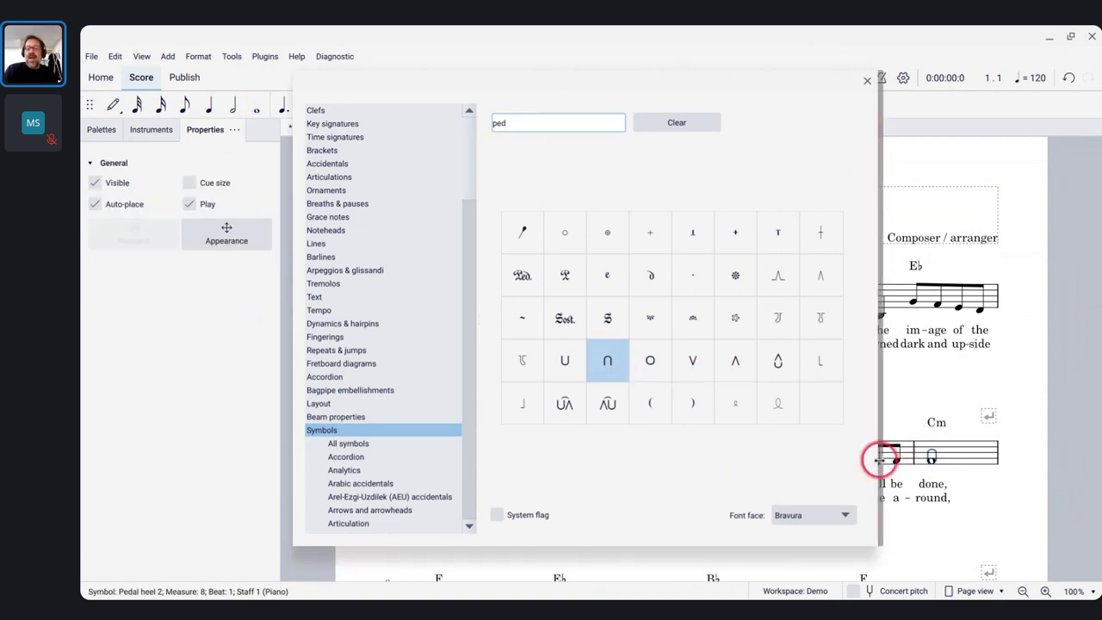
pyautogui.click(932, 454)
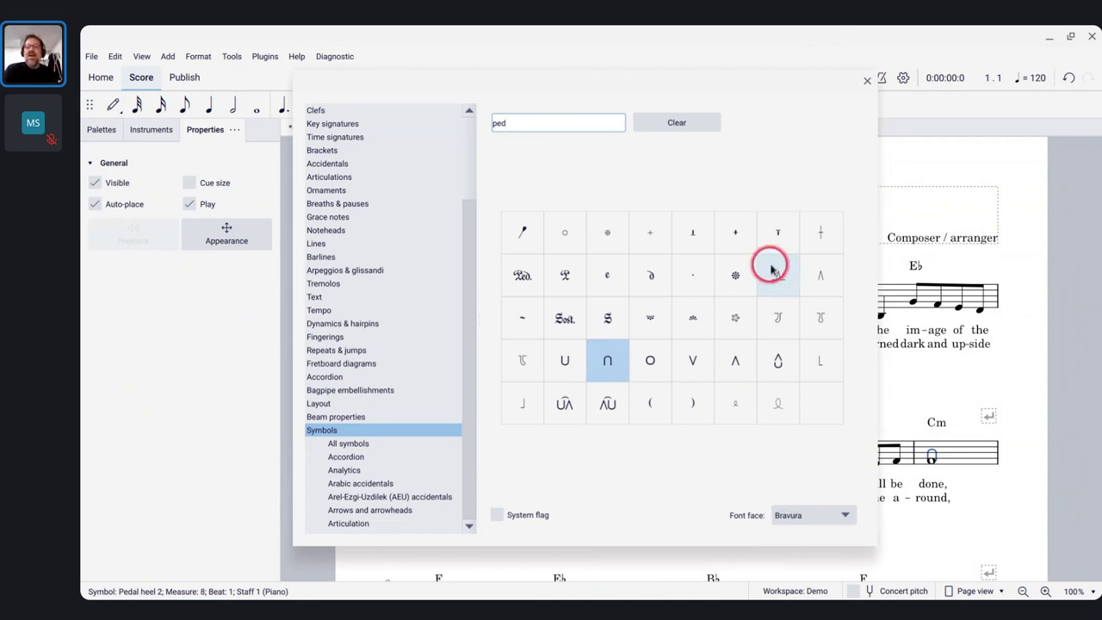
pyautogui.click(867, 82)
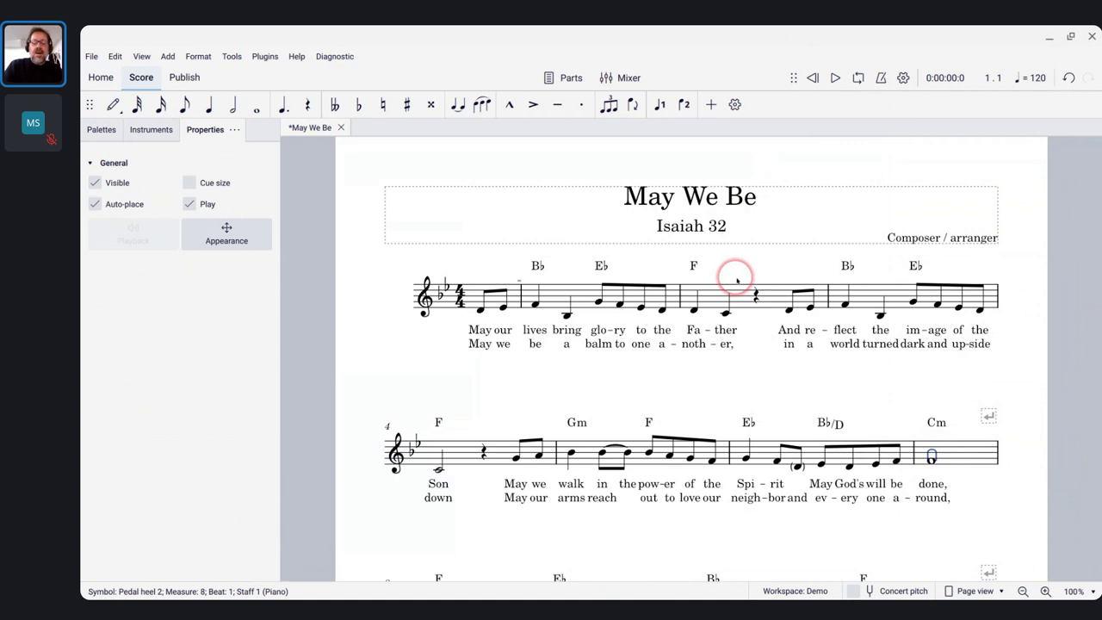
pyautogui.hotkey('ctrl', 'z')
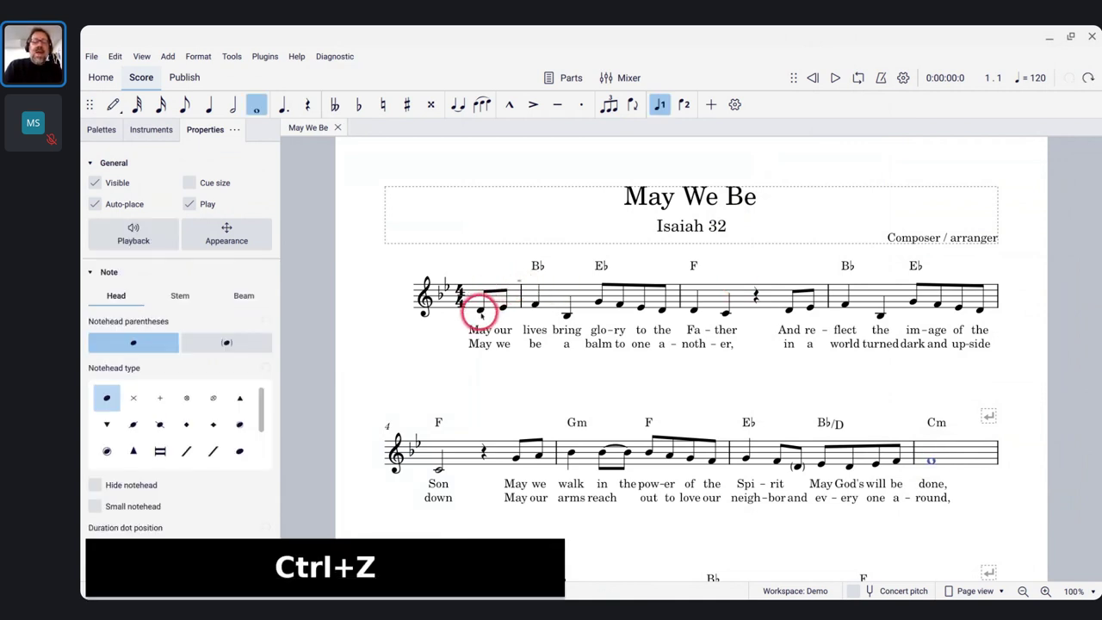
# Step: Add staff text to the first note of measure 1, inserting the inverted-U pedal heel symbol from the Keyboard techniques musical symbols
pyautogui.click(480, 309)
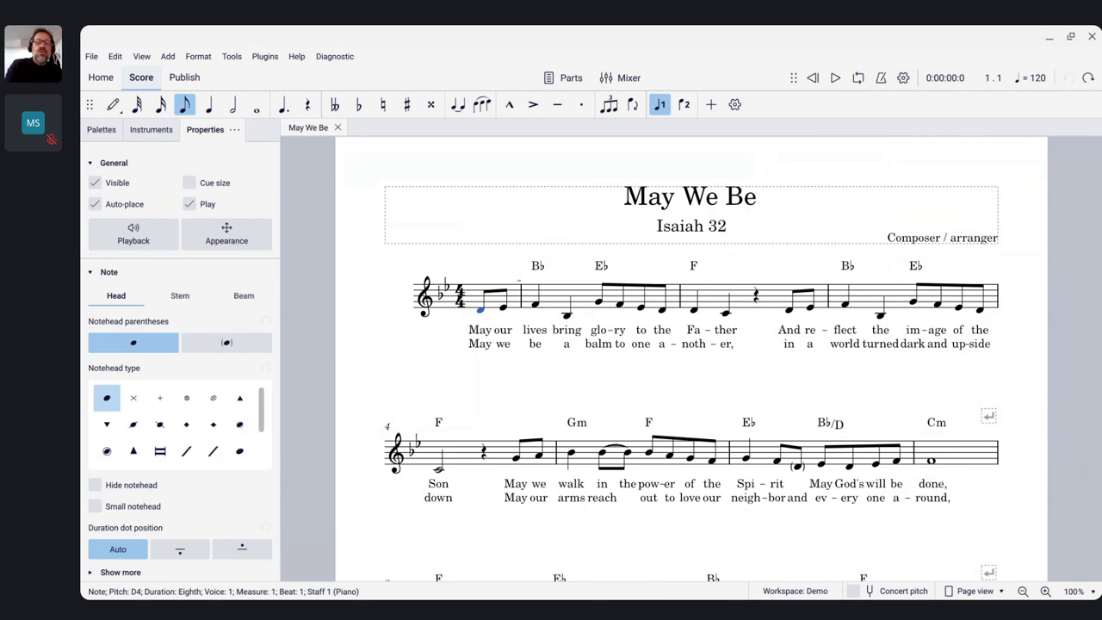
pyautogui.hotkey('ctrl', 't')
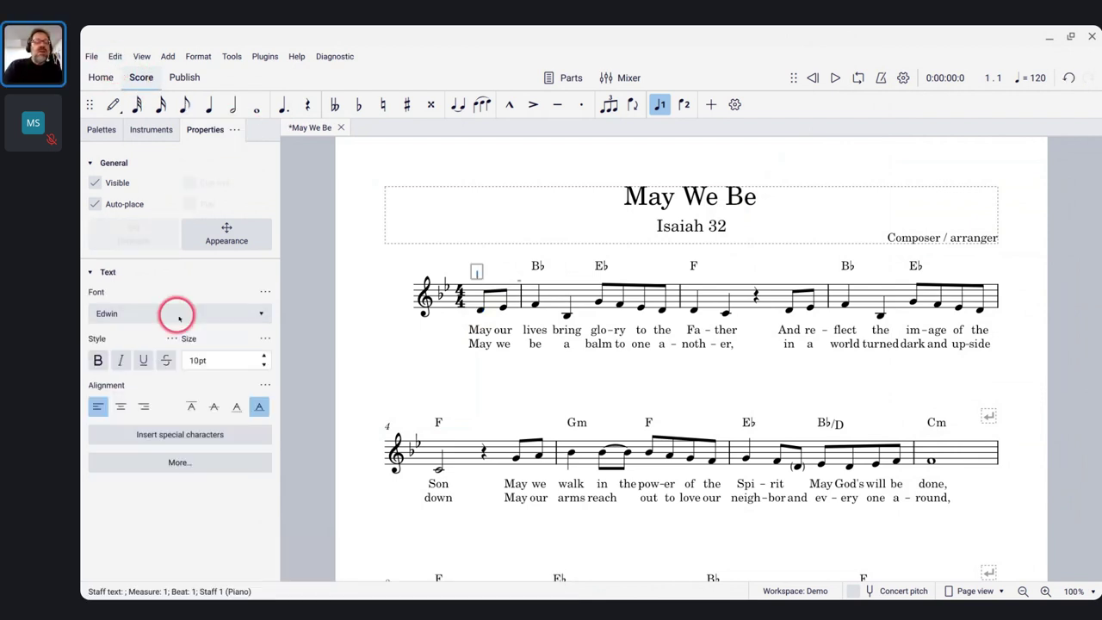
pyautogui.click(156, 437)
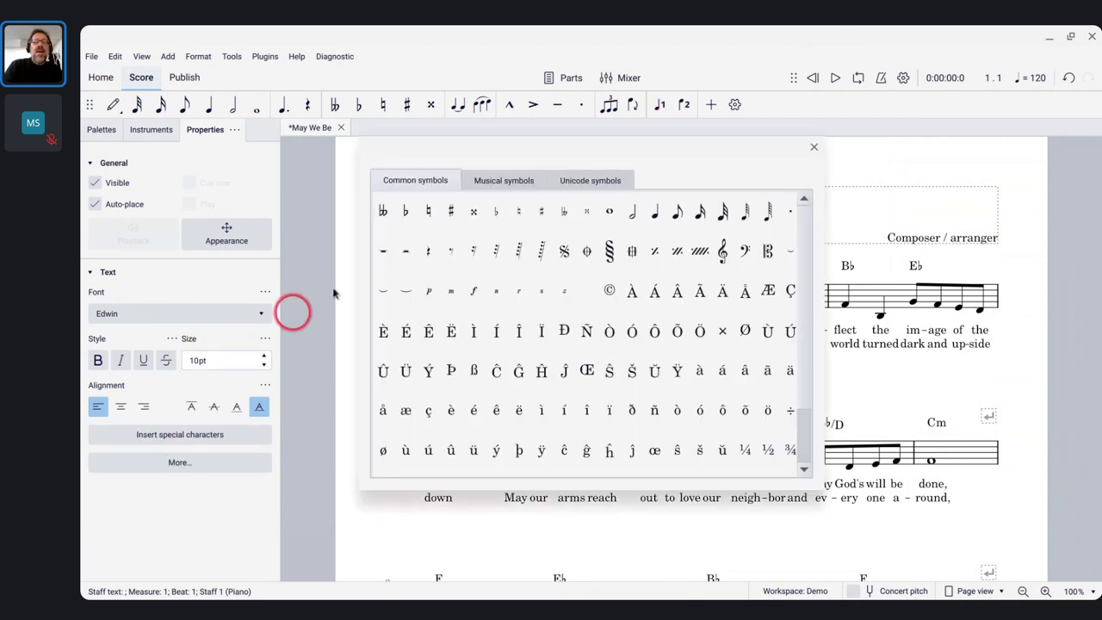
pyautogui.click(518, 178)
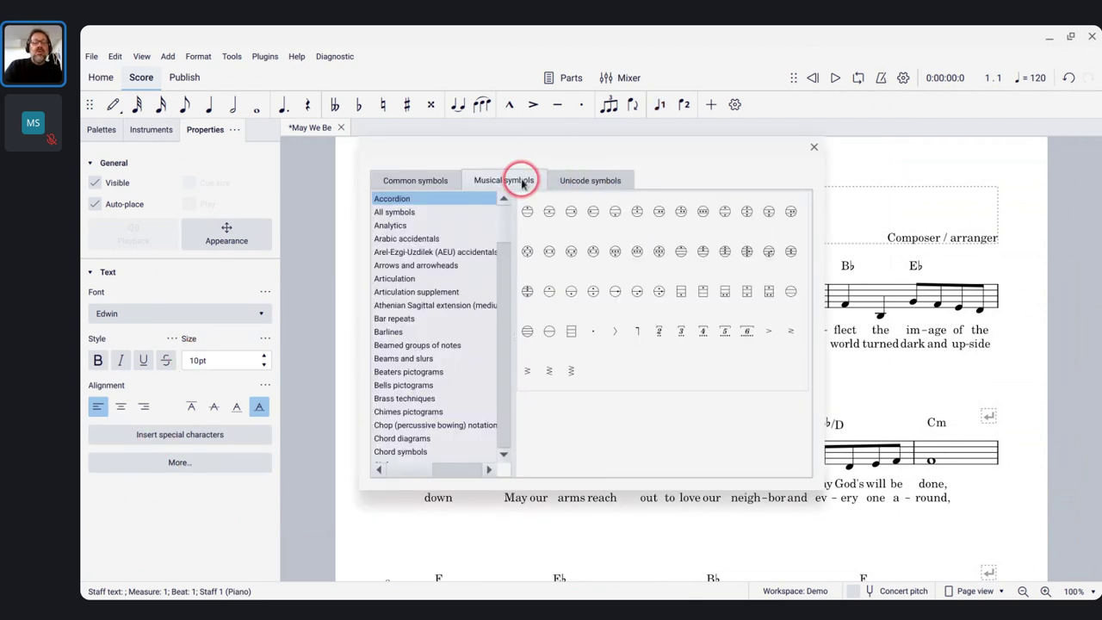
pyautogui.scroll(-15, 407, 363)
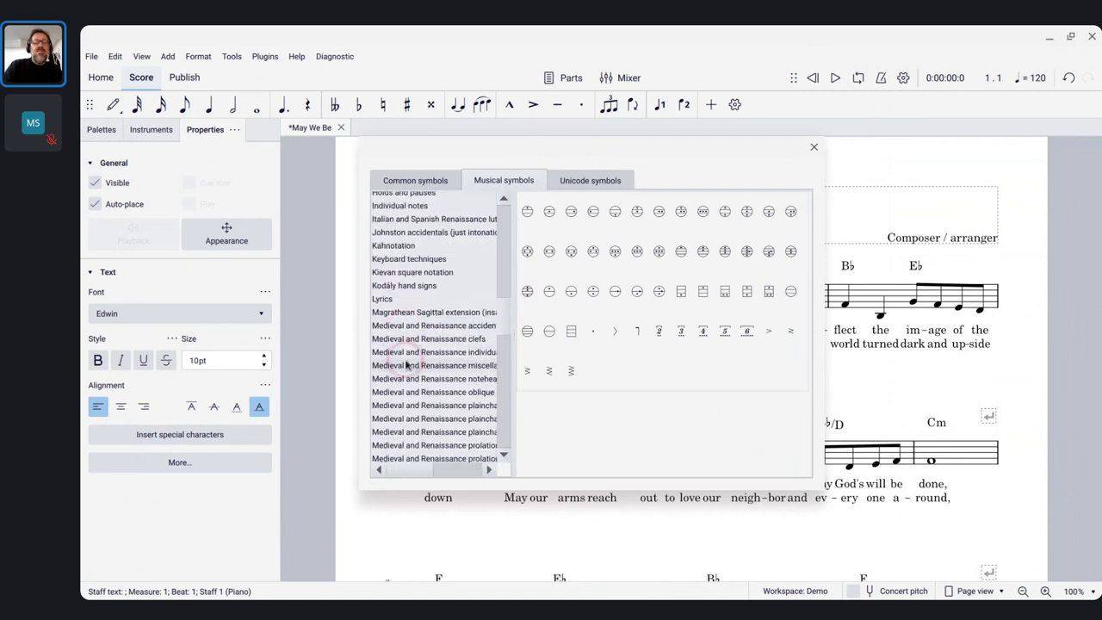
pyautogui.scroll(6, 402, 351)
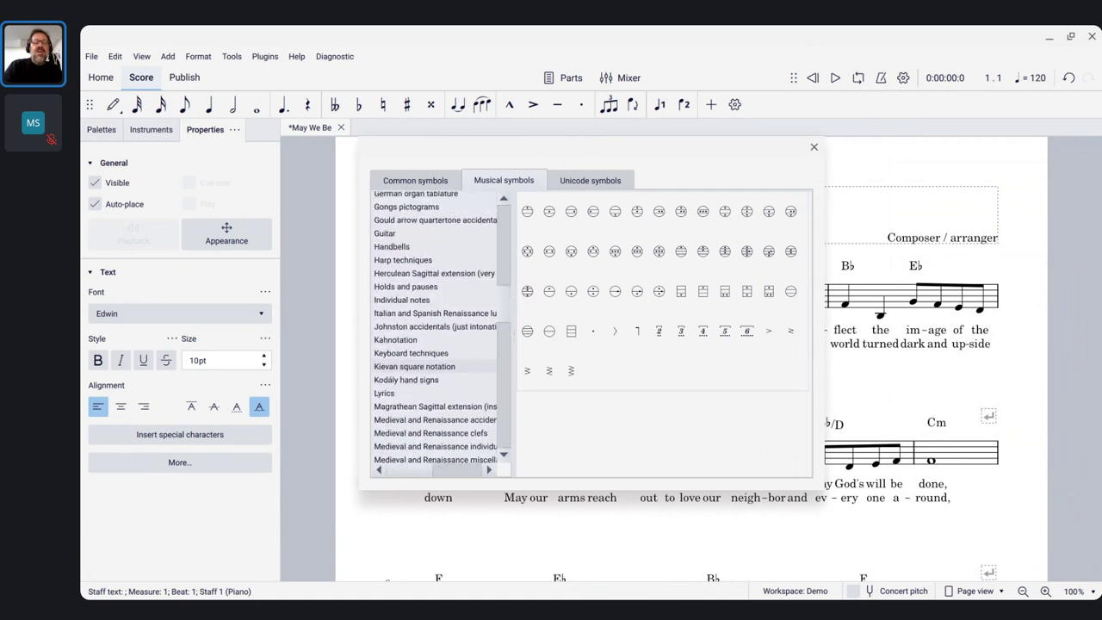
pyautogui.click(398, 354)
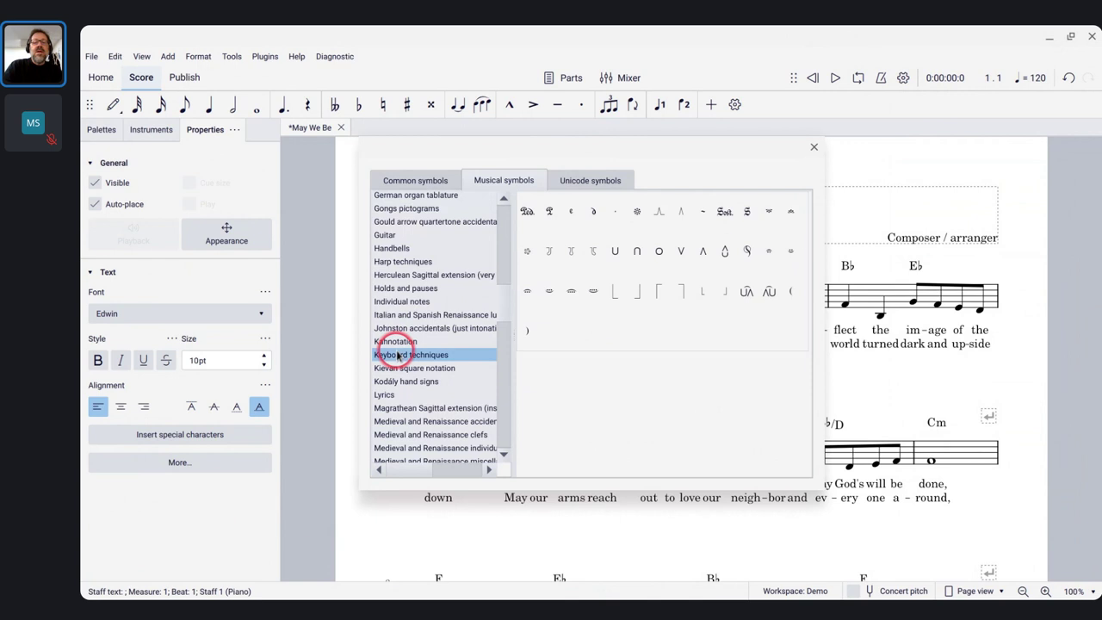
pyautogui.click(637, 255)
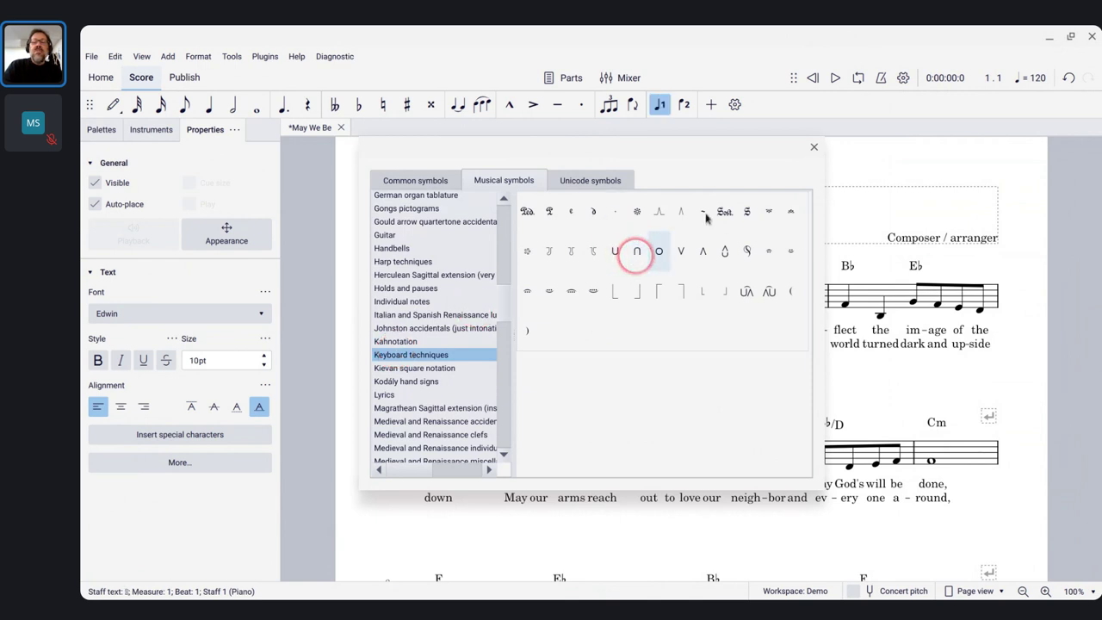
pyautogui.click(814, 148)
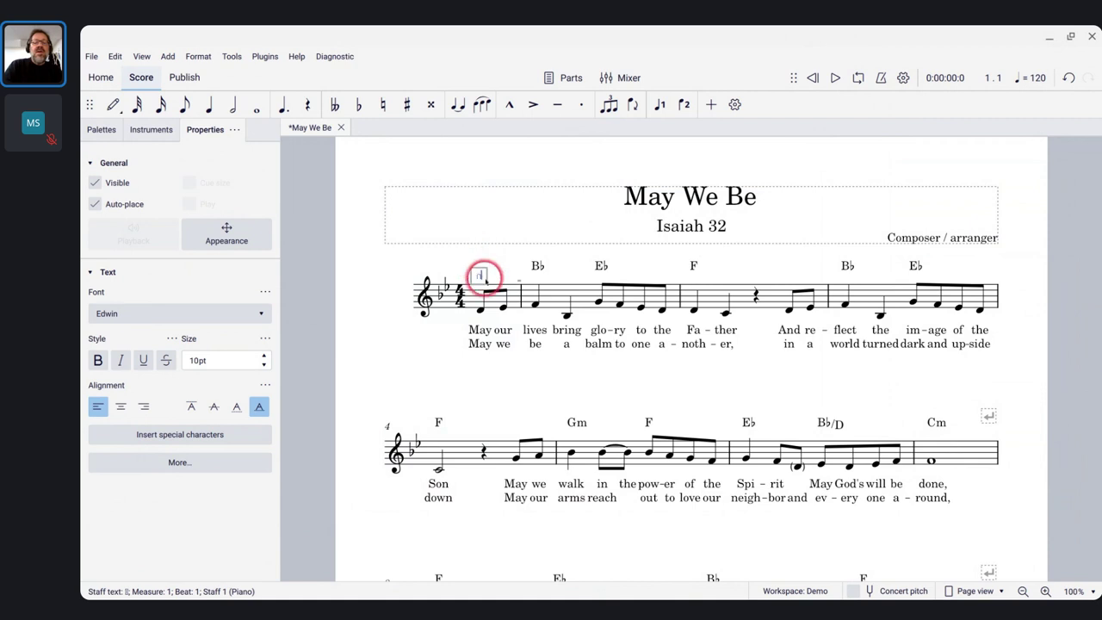
# Step: Finish editing the pedal heel staff text and flip it below the staff, under the lyrics
pyautogui.keyDown('ctrl'); pyautogui.scroll(5, 485, 275); pyautogui.keyUp('ctrl')
pyautogui.keyDown('ctrl'); pyautogui.scroll(2, 484, 280); pyautogui.keyUp('ctrl')
pyautogui.press('Escape')
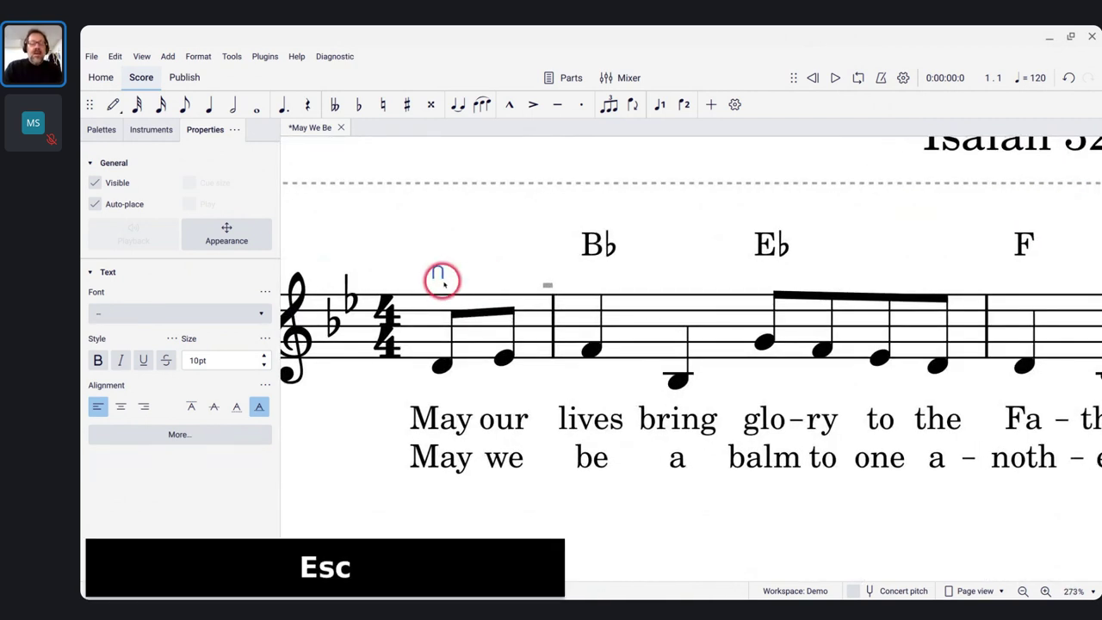
pyautogui.press('x')
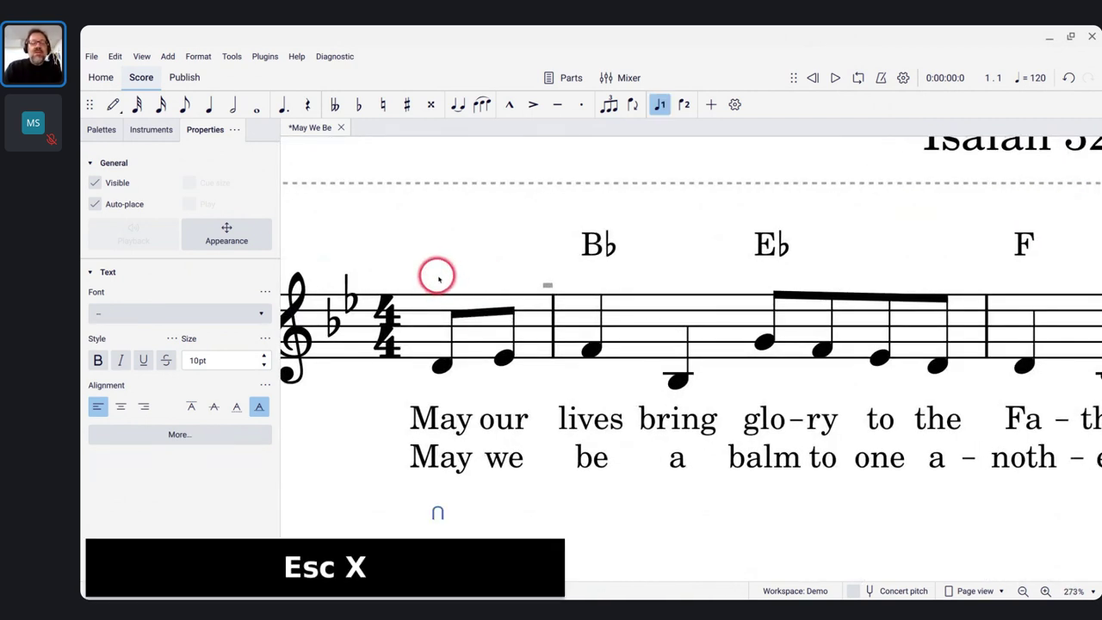
pyautogui.scroll(-2, 443, 481)
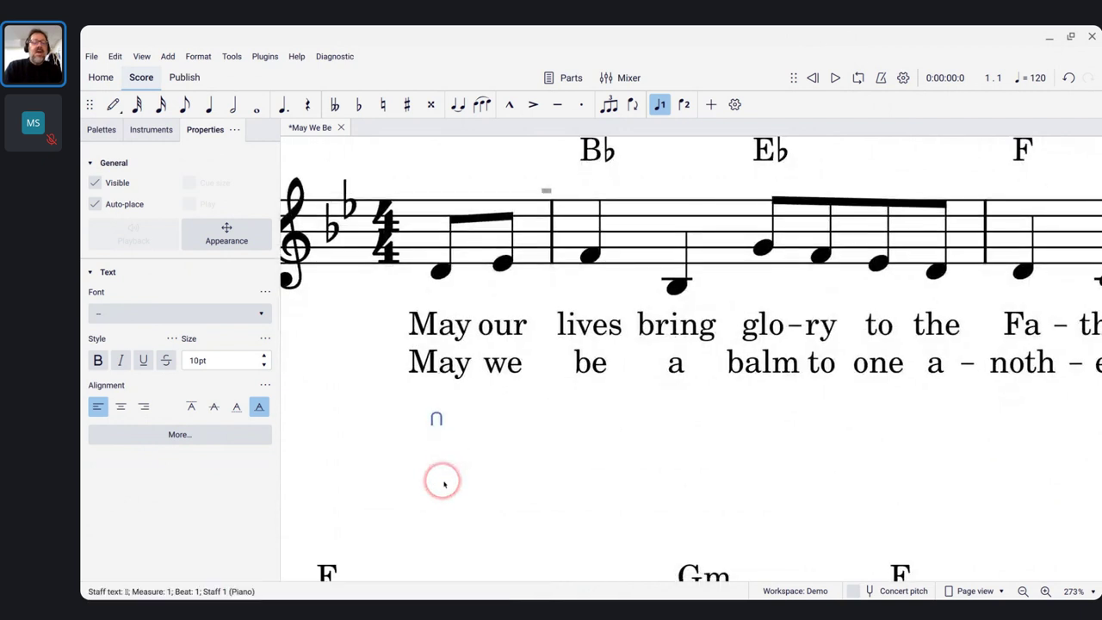
# Step: Set the size of the pedal heel staff text to 17 pt
pyautogui.click(221, 359)
pyautogui.press('Up')
pyautogui.press('Up')
pyautogui.press('Up')
pyautogui.press('Up')
pyautogui.press('Up')
pyautogui.press('Up')
pyautogui.press('Up')
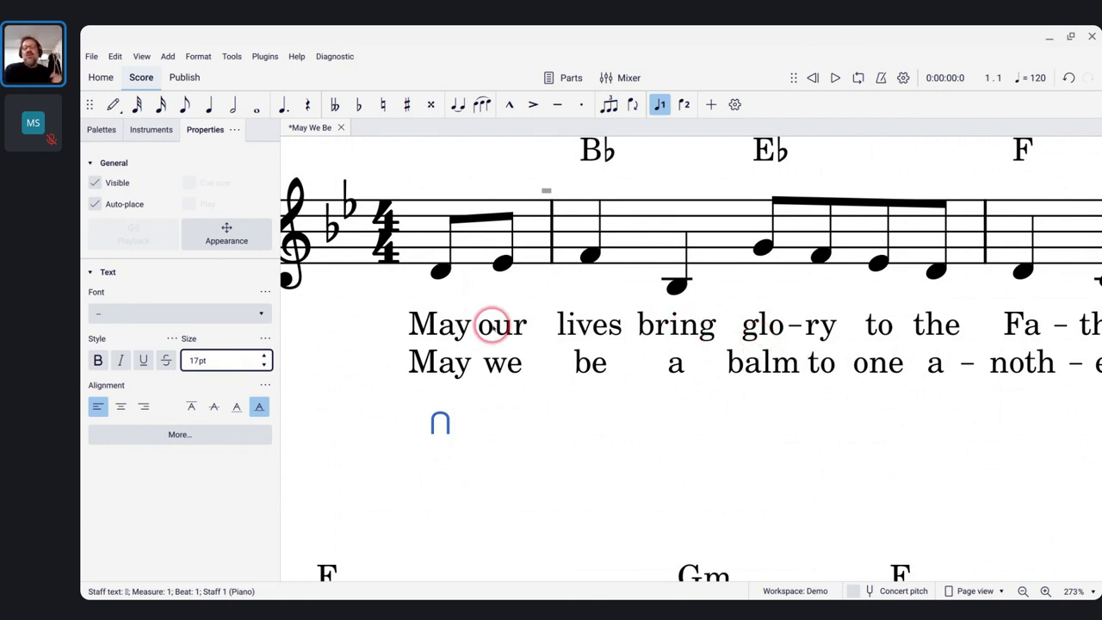
pyautogui.click(432, 427)
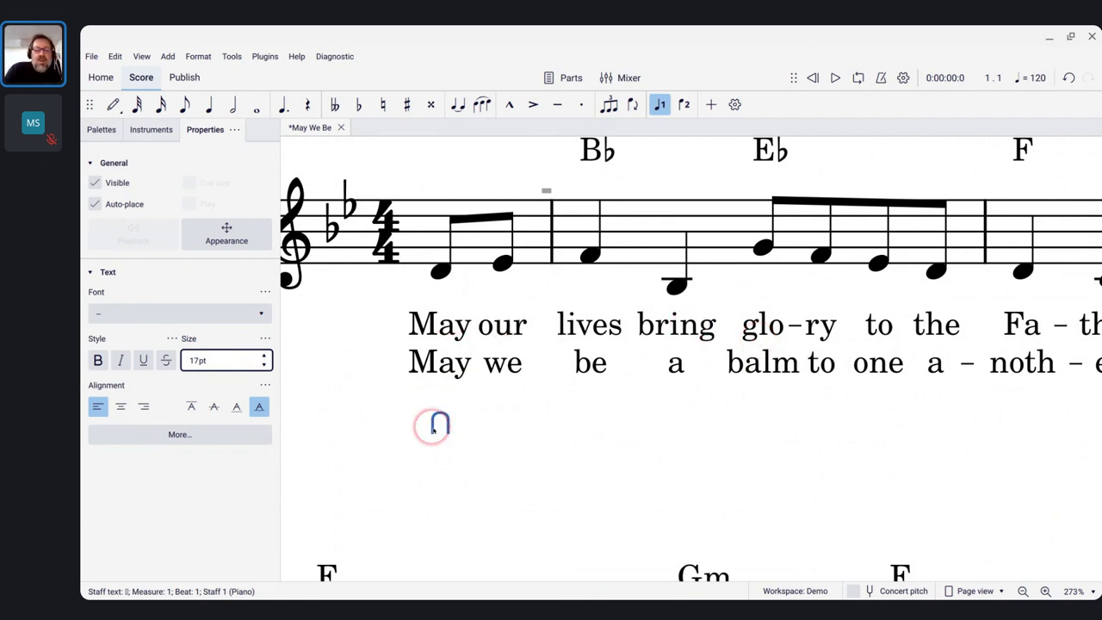
pyautogui.click(169, 57)
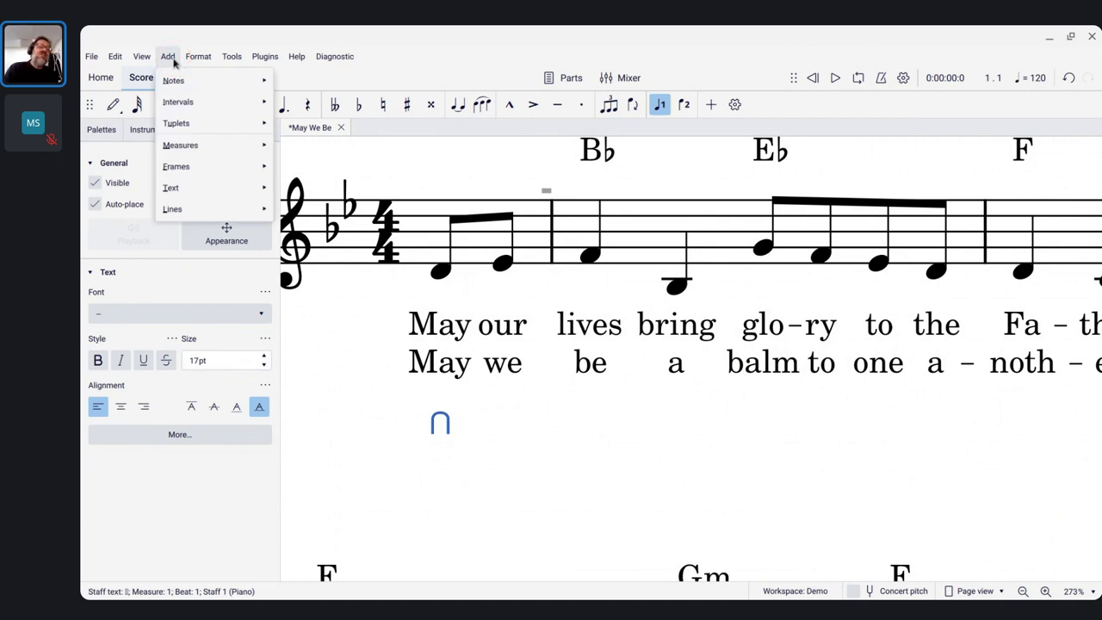
pyautogui.click(197, 166)
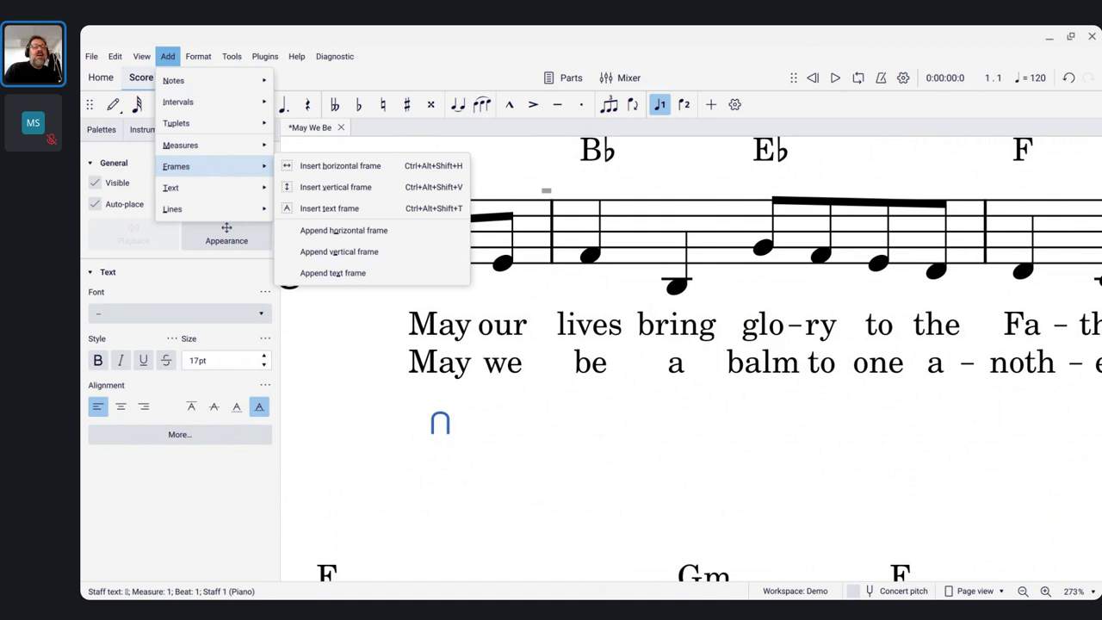
pyautogui.moveTo(216, 200)
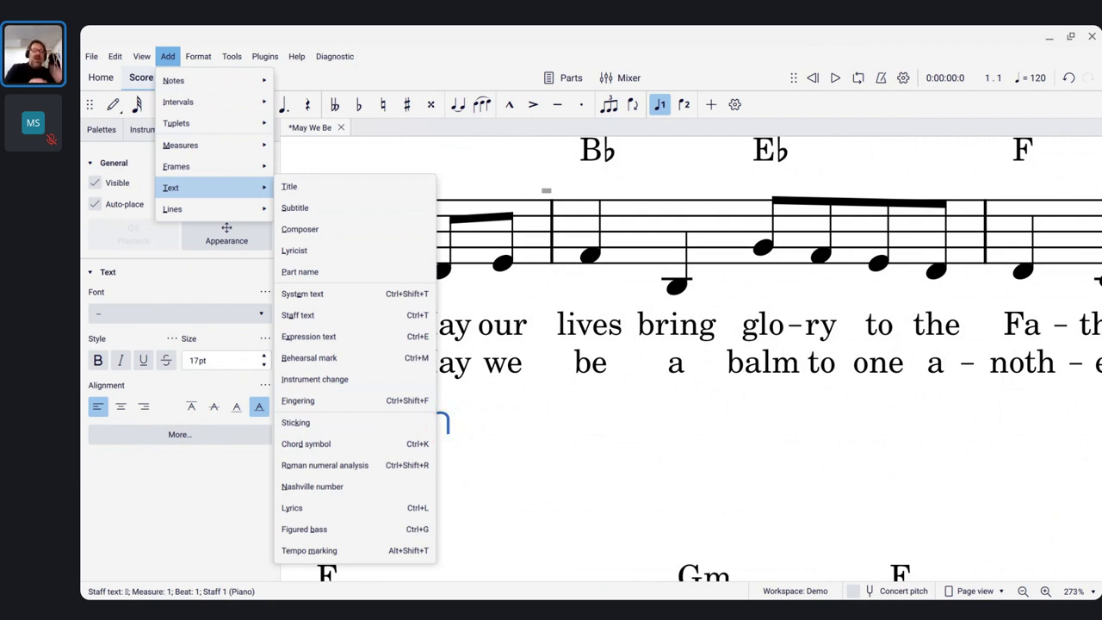
pyautogui.click(522, 427)
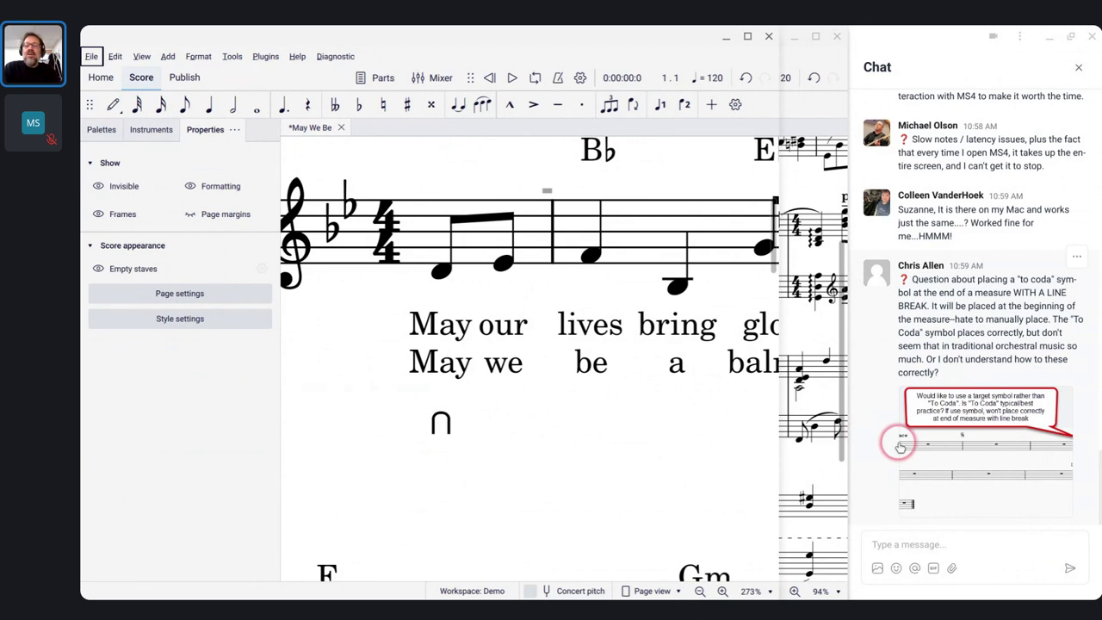
# Step: Widen the score window up to the edge of the chat and delete the pedal heel text below measure 1
pyautogui.moveTo(780, 451); pyautogui.dragTo(849, 474)
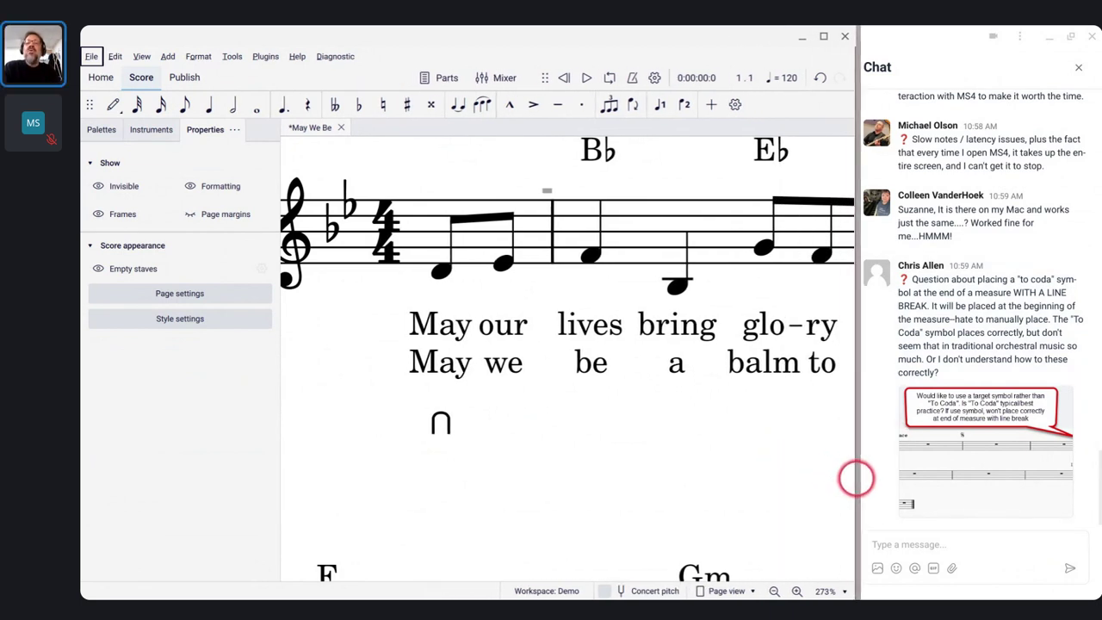
pyautogui.click(441, 422)
pyautogui.press('BackSpace')
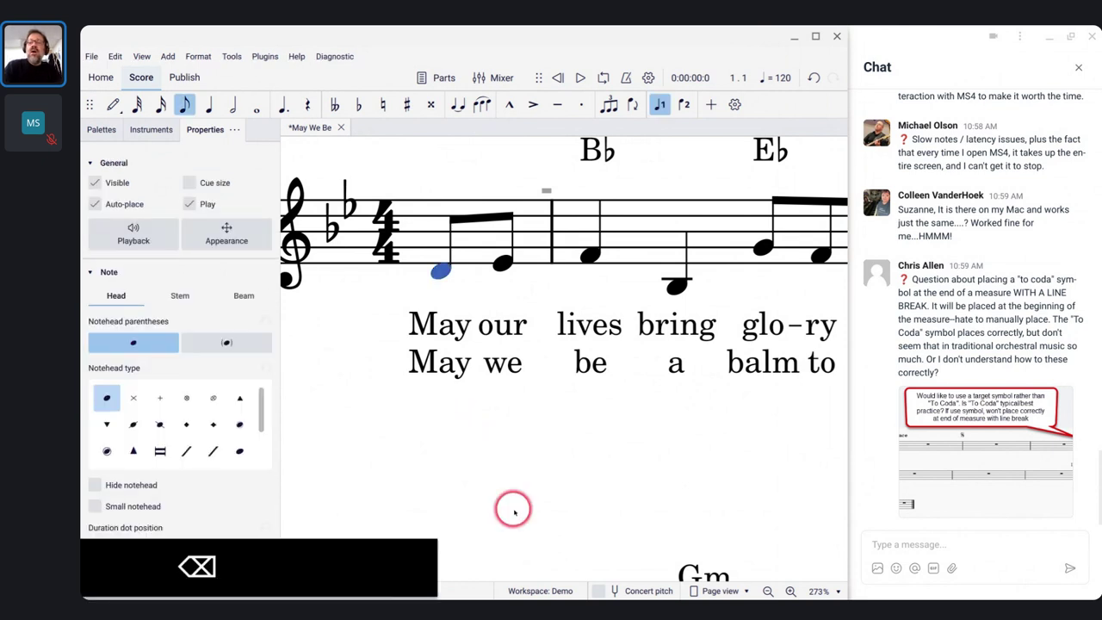
# Step: Examine the layout of the score's lower systems, especially the note and lyric spacing in the last system from measure 12 onward
pyautogui.hotkey('ctrl', '-')
pyautogui.hotkey('ctrl', '-')
pyautogui.hotkey('ctrl', '-')
pyautogui.hotkey('ctrl', '-')
pyautogui.hotkey('ctrl', '-')
pyautogui.hotkey('ctrl', '-')
pyautogui.hotkey('ctrl', '-')
pyautogui.hotkey('ctrl', '-')
pyautogui.hotkey('ctrl', '-')
pyautogui.hotkey('ctrl', '-')
pyautogui.hotkey('ctrl', '-')
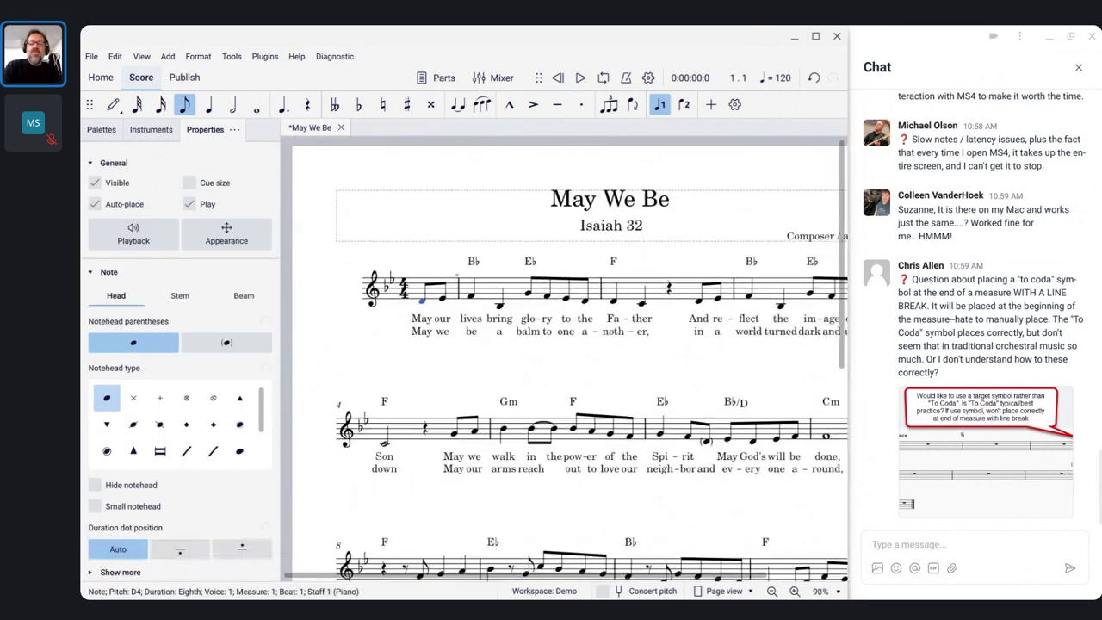
pyautogui.scroll(-5, 565, 361)
pyautogui.hotkey('ctrl', '-')
pyautogui.hotkey('ctrl', '-')
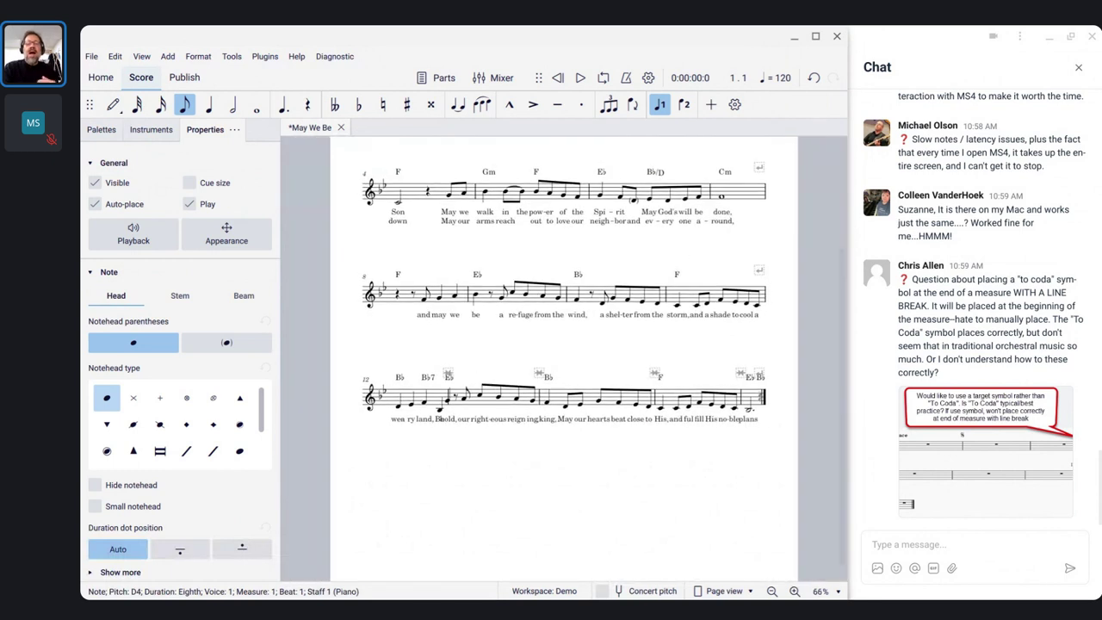
pyautogui.click(644, 377)
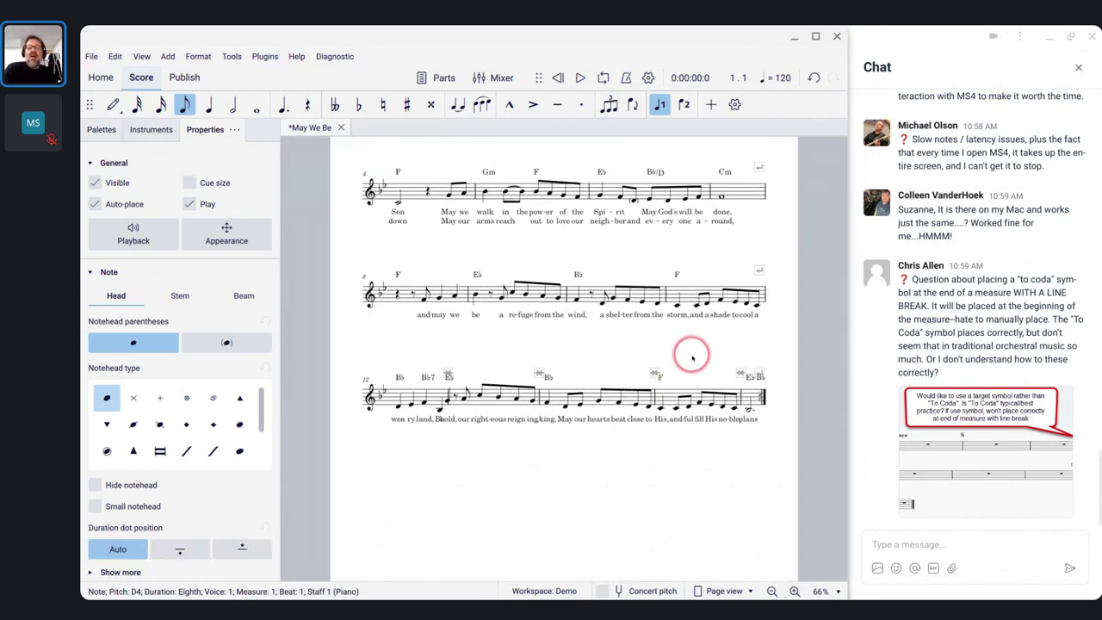
pyautogui.scroll(1, 702, 366)
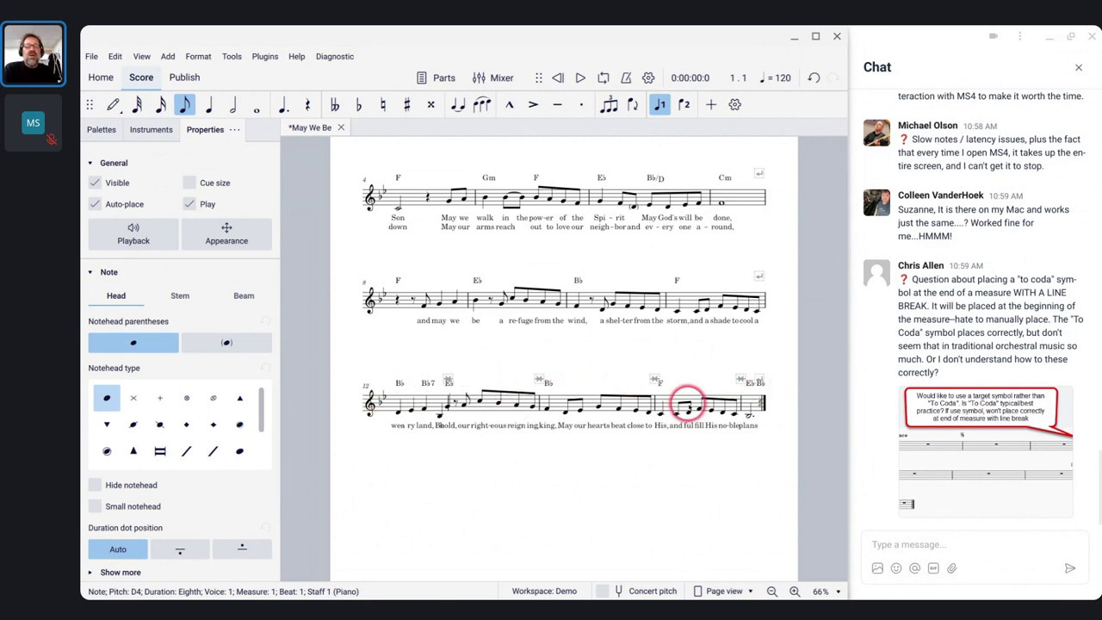
pyautogui.scroll(5, 686, 403)
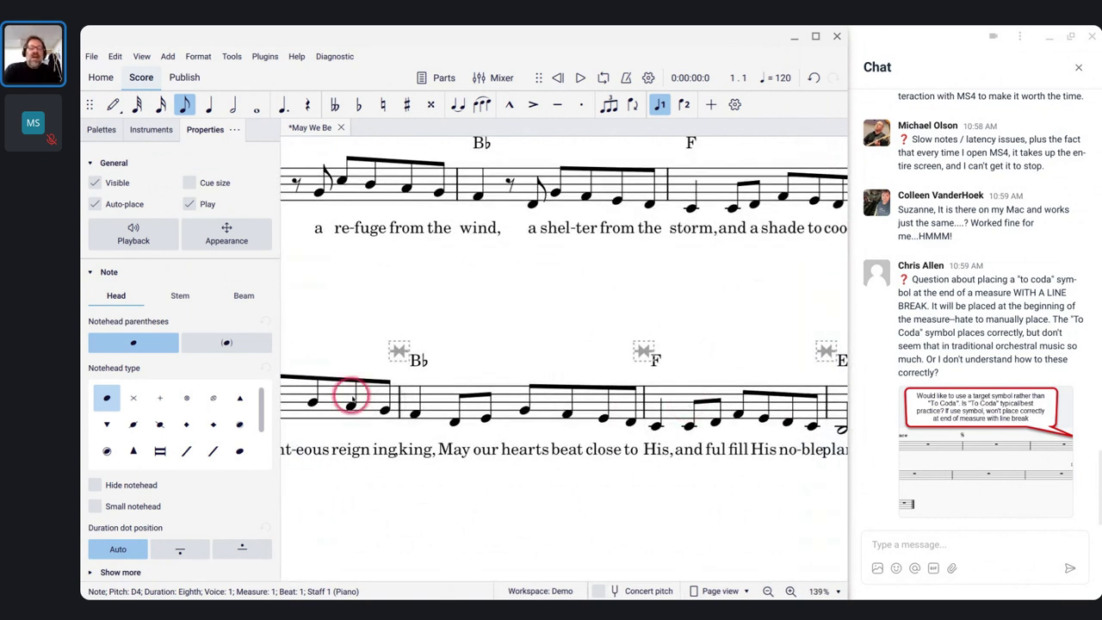
pyautogui.hscroll(-5, 352, 399)
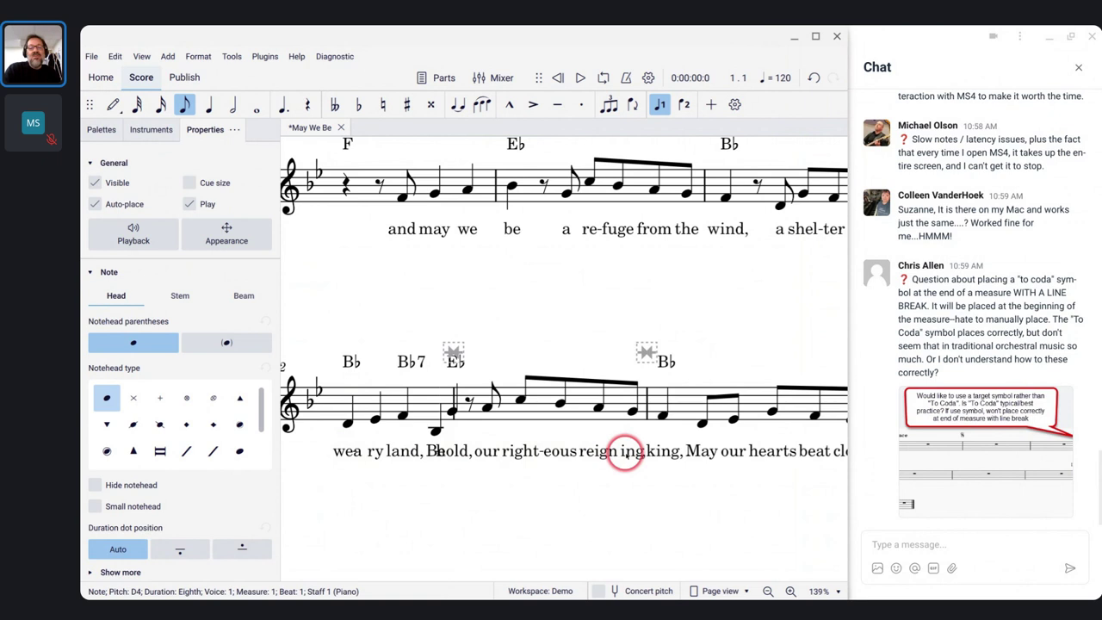
# Step: Delete the four markers that keep the measures together on one system, from measure 12 to the end of the score
pyautogui.hscroll(6, 626, 453)
pyautogui.scroll(-2, 628, 455)
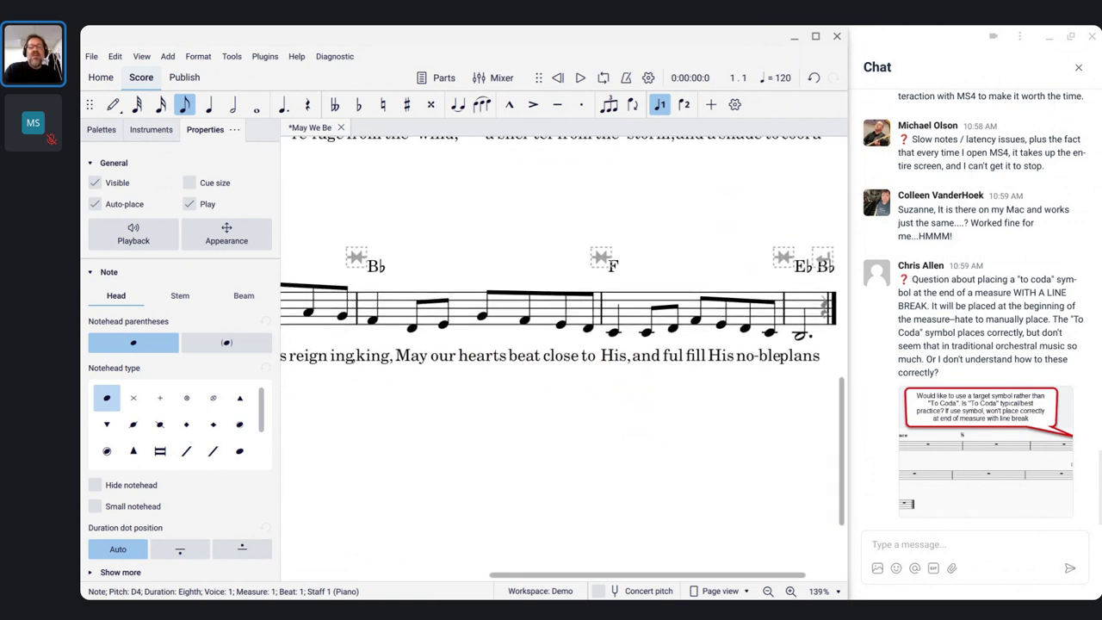
pyautogui.click(600, 258)
pyautogui.press('BackSpace')
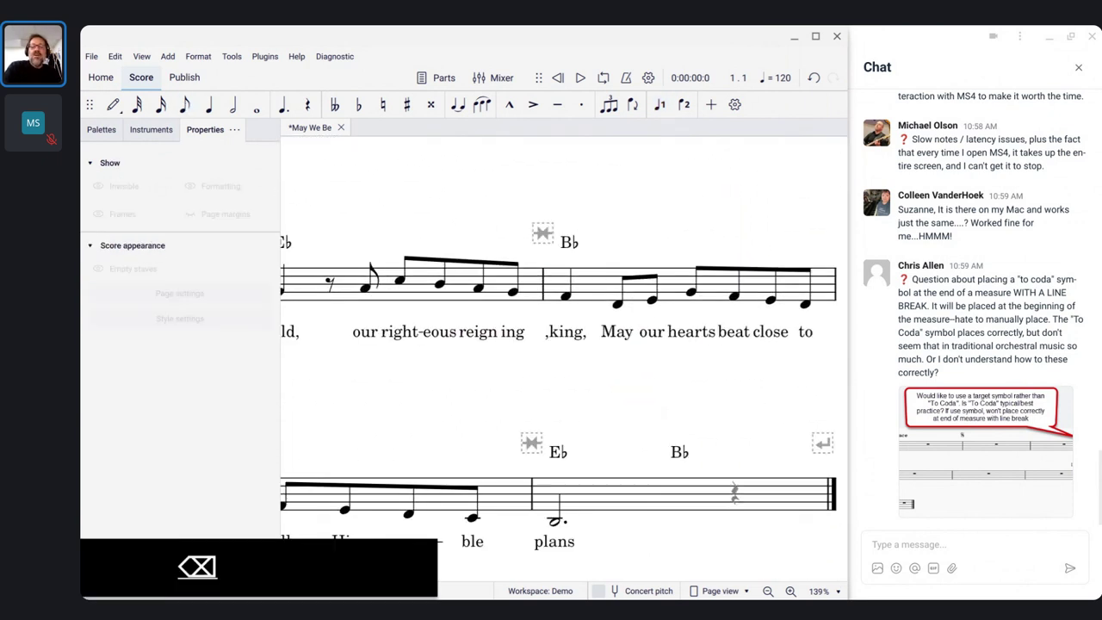
pyautogui.click(544, 230)
pyautogui.press('BackSpace')
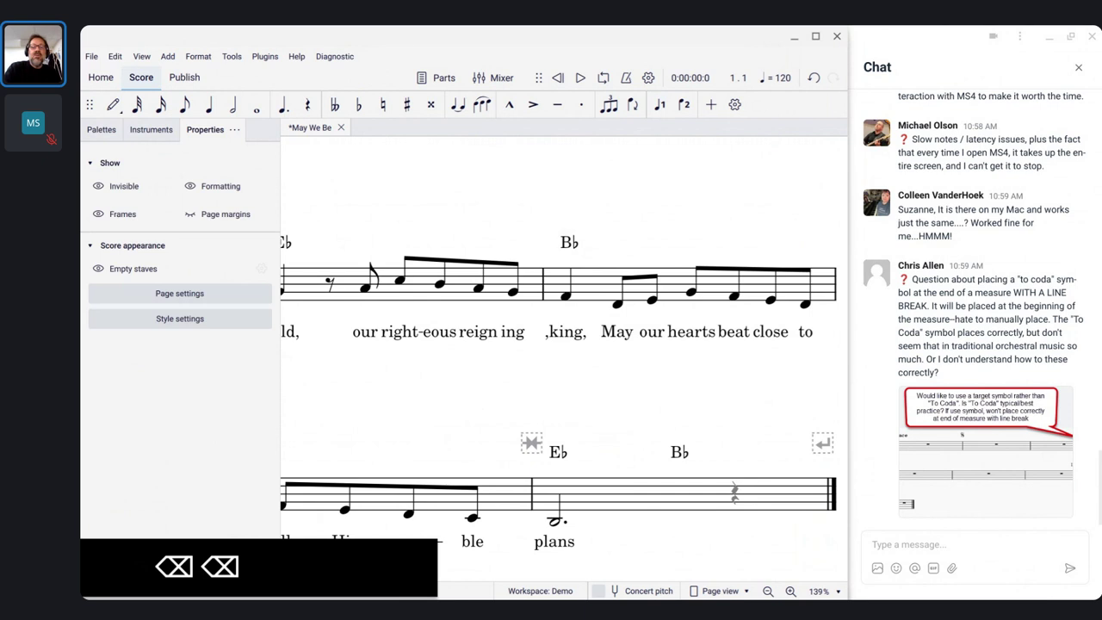
pyautogui.click(475, 290)
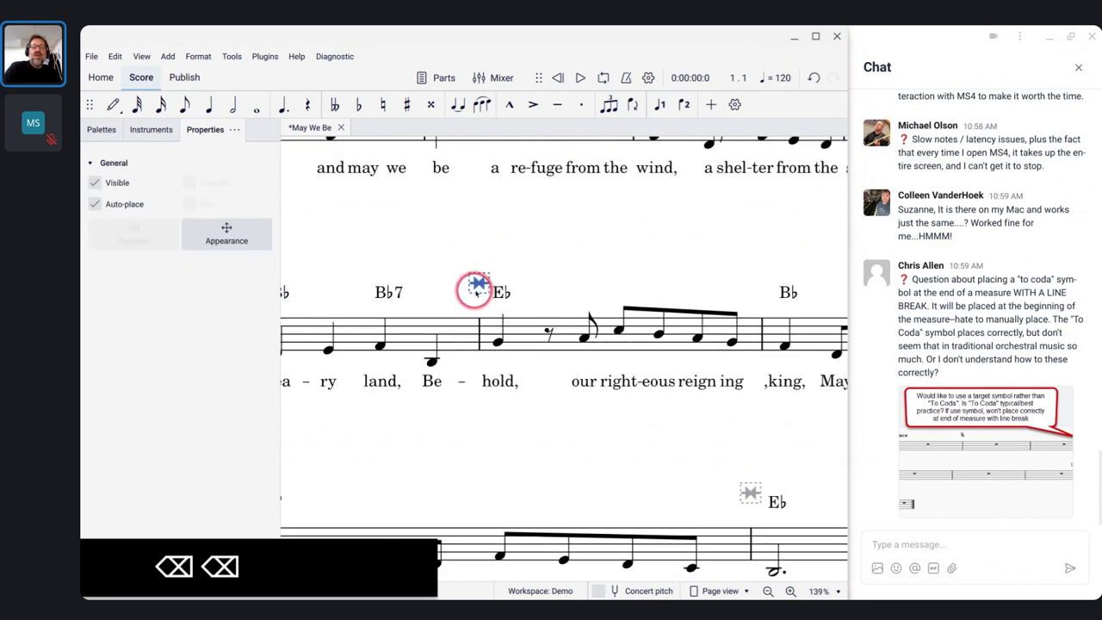
pyautogui.press('BackSpace')
pyautogui.scroll(-5, 488, 300)
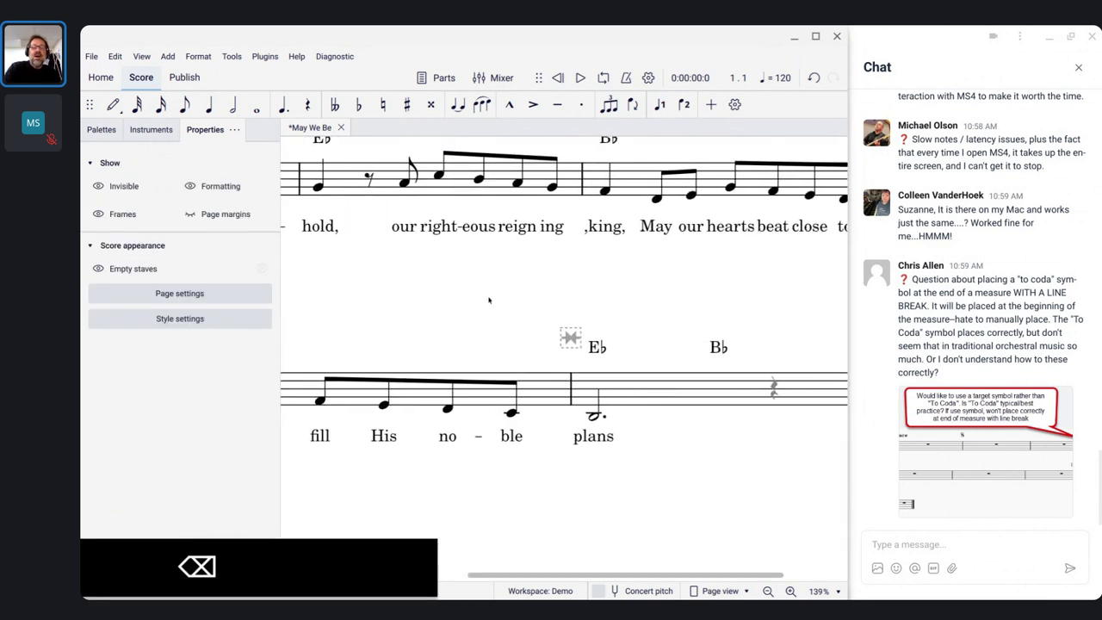
pyautogui.click(569, 337)
pyautogui.press('BackSpace')
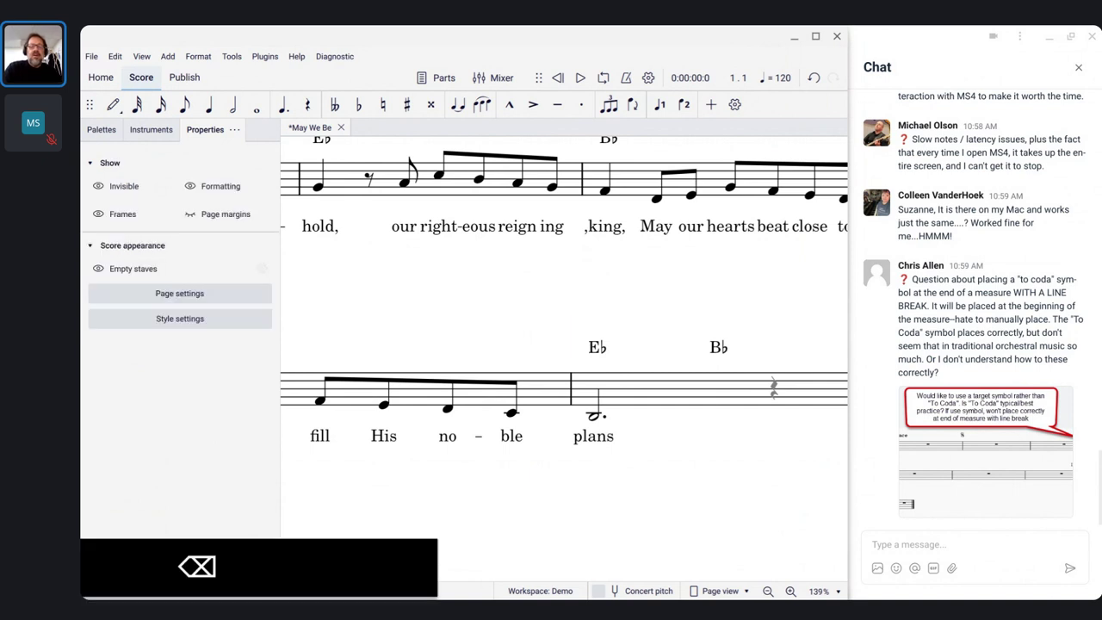
# Step: Delete the line breaks at the ends of the third and second systems
pyautogui.hotkey('ctrl', '-')
pyautogui.hotkey('ctrl', '-')
pyautogui.hotkey('ctrl', '-')
pyautogui.hotkey('ctrl', '-')
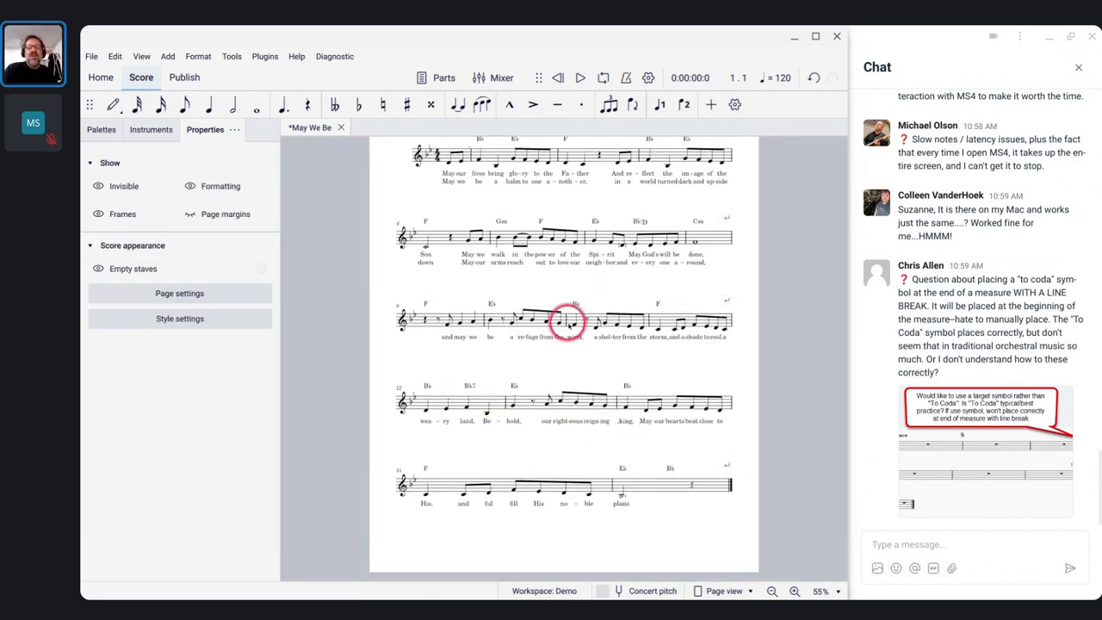
pyautogui.click(728, 302)
pyautogui.press('BackSpace')
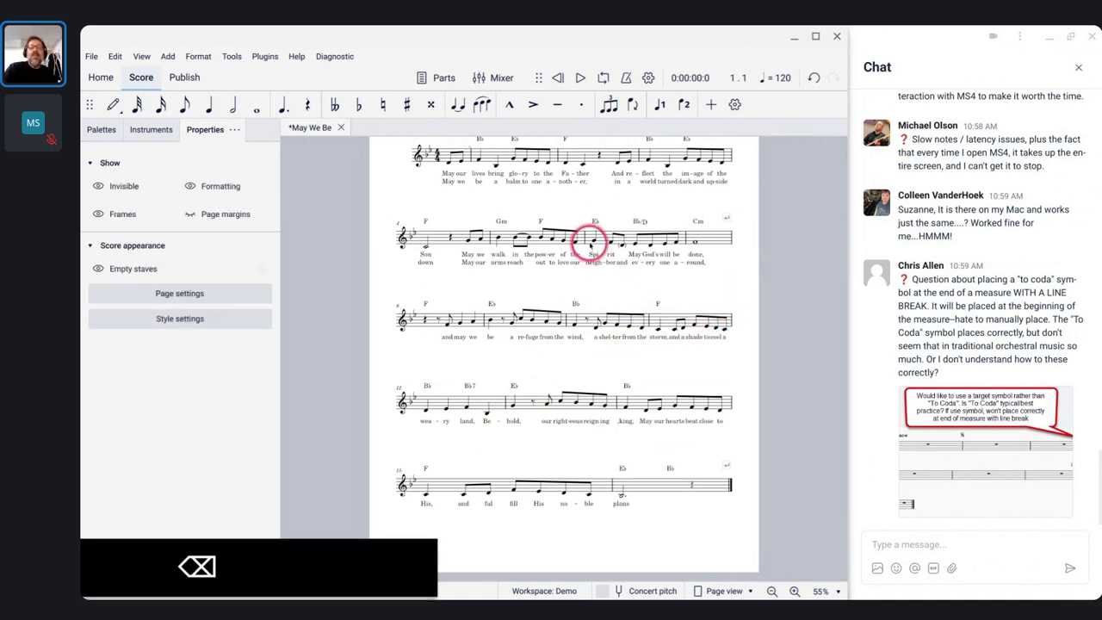
pyautogui.click(728, 218)
pyautogui.press('BackSpace')
pyautogui.scroll(2, 724, 230)
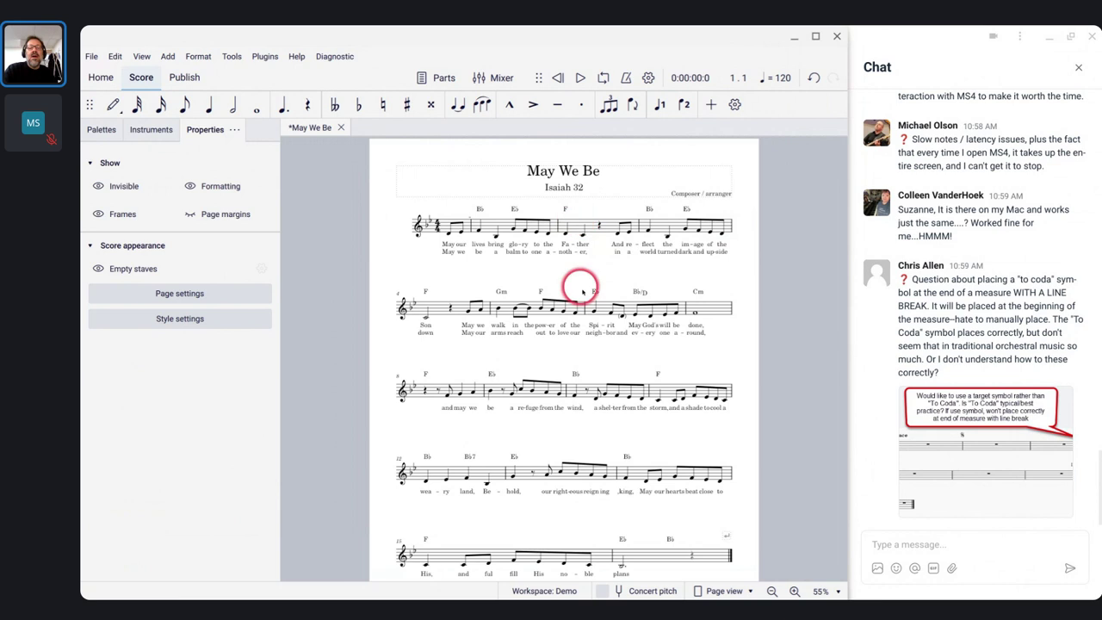
# Step: Add a line break after the third measure of the second system and check how the remaining measures are distributed
pyautogui.click(629, 306)
pyautogui.press('Return')
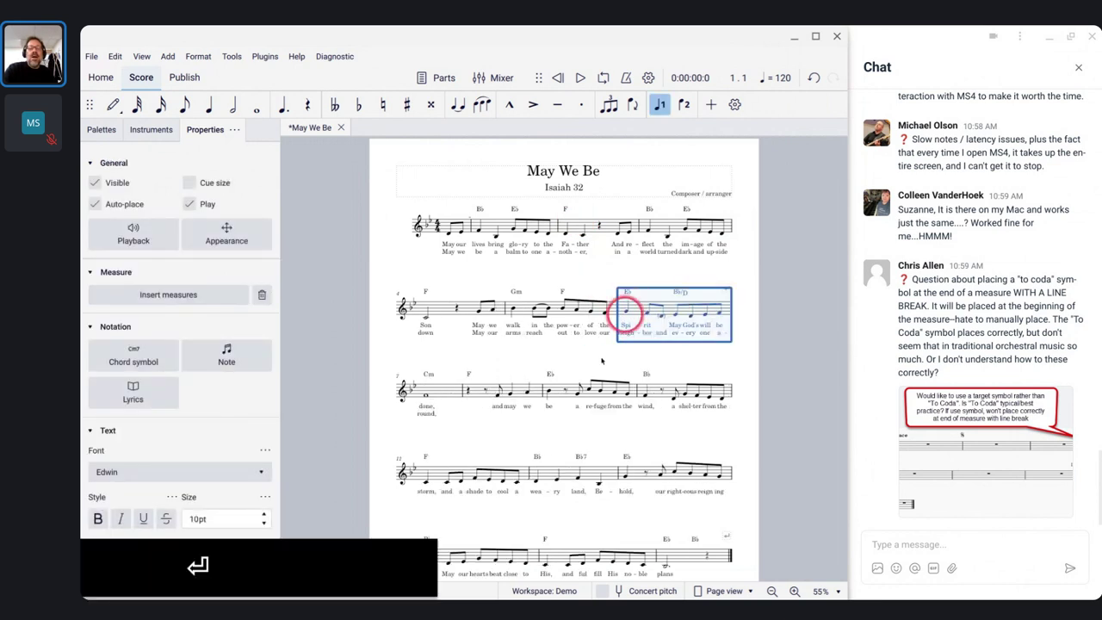
pyautogui.scroll(-2, 625, 465)
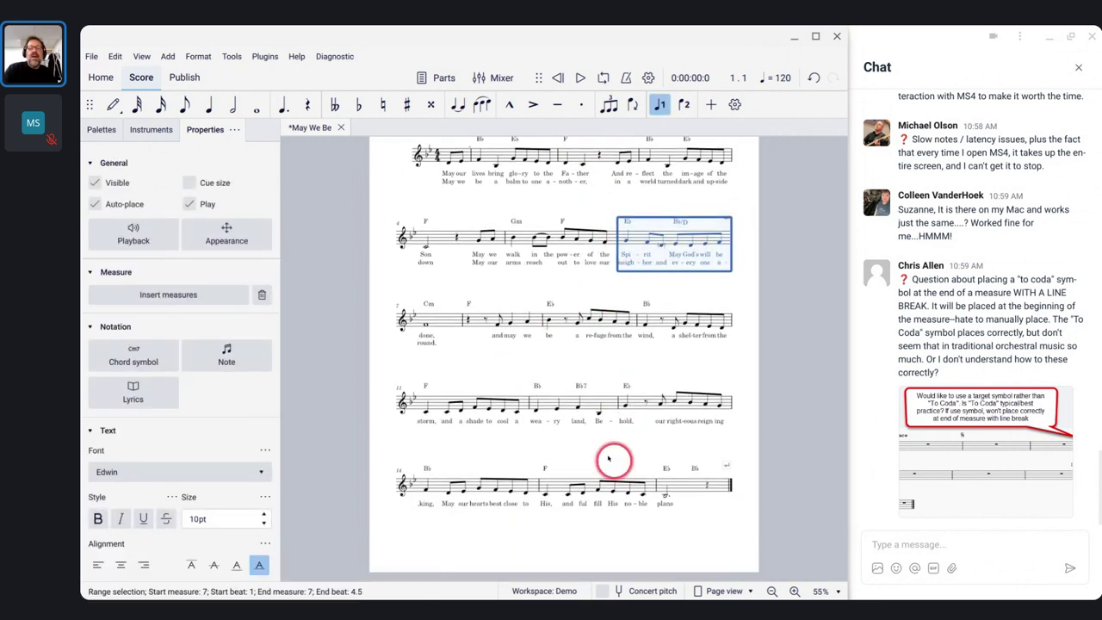
pyautogui.scroll(2, 586, 423)
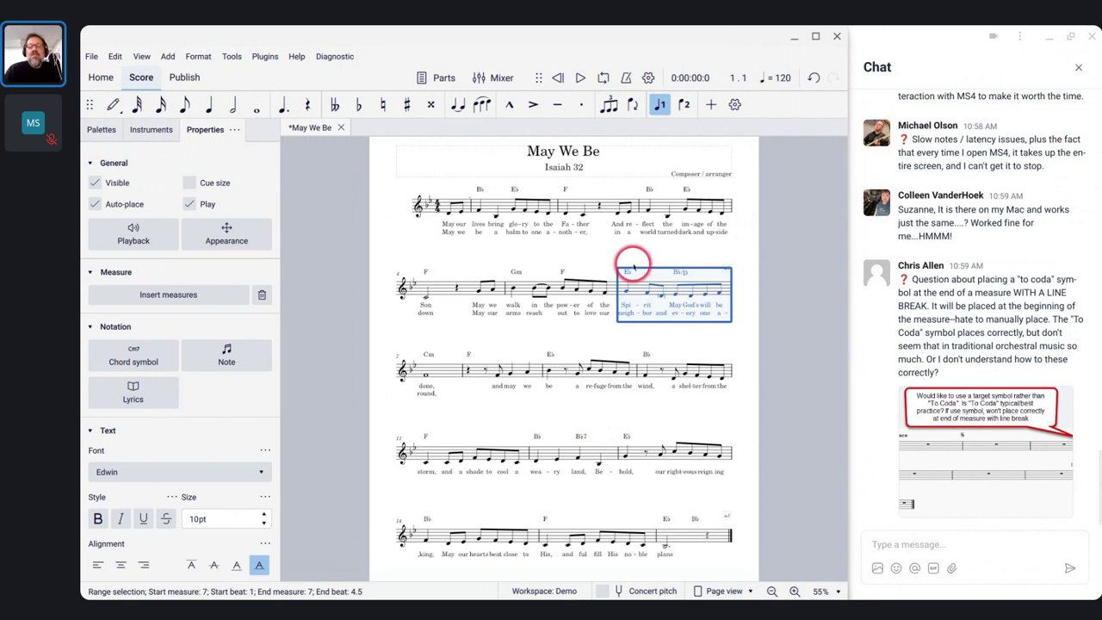
pyautogui.scroll(-1, 634, 266)
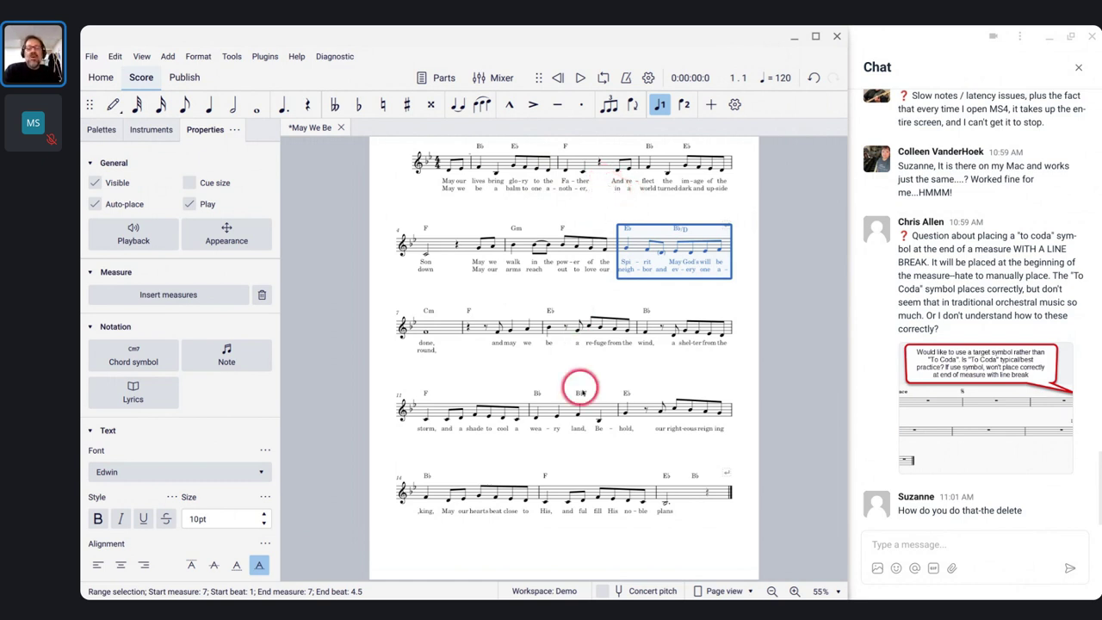
# Step: Delete the line break on the final measure and clear the selection
pyautogui.click(727, 474)
pyautogui.press('BackSpace')
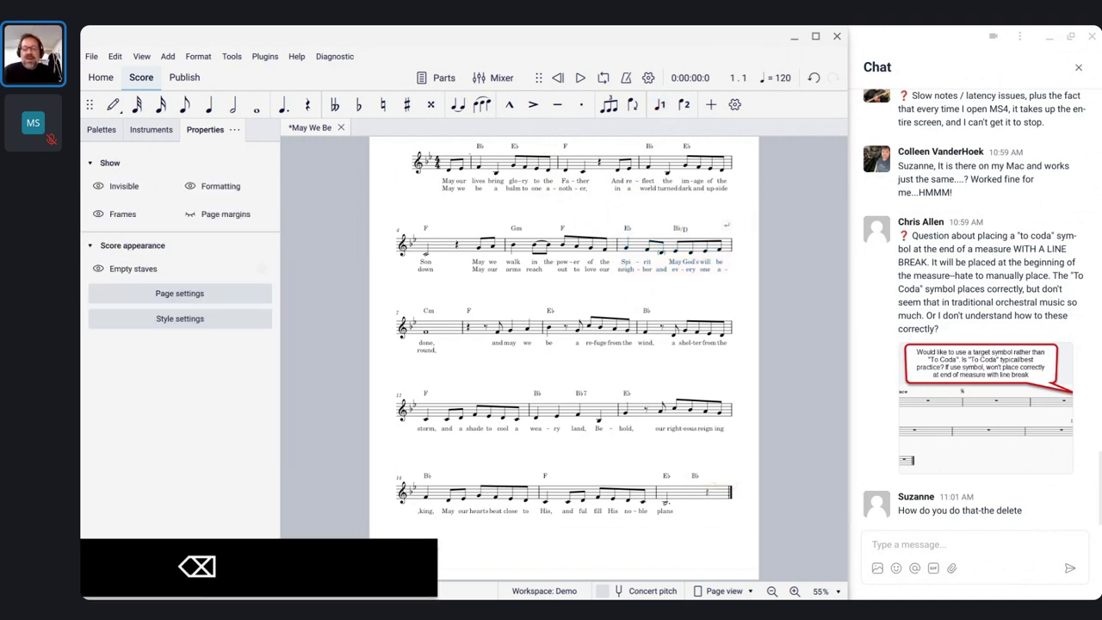
pyautogui.click(702, 481)
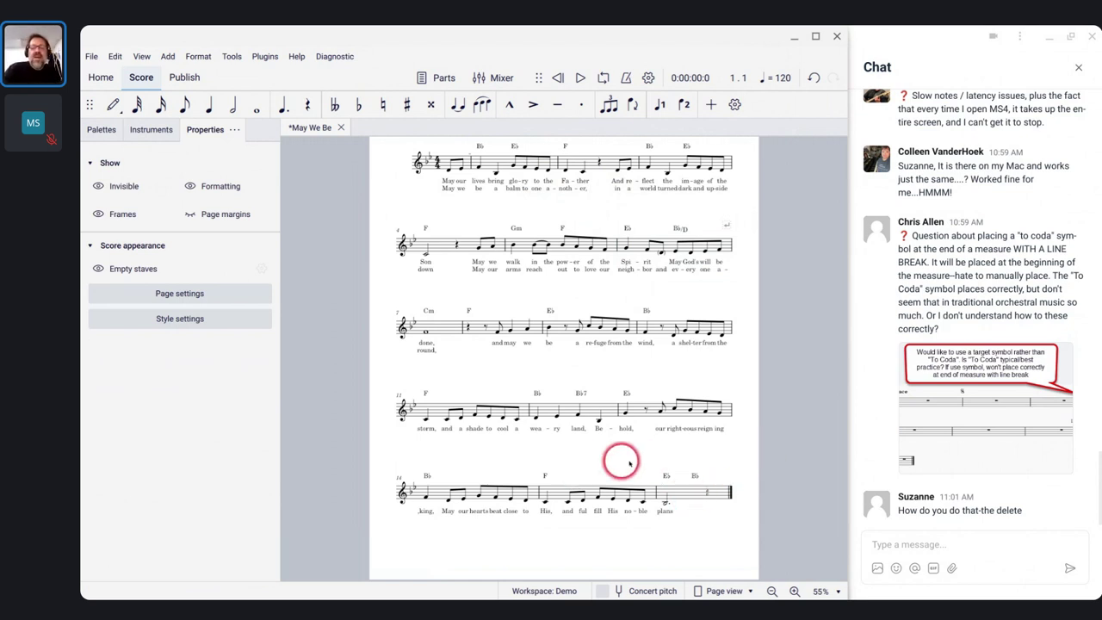
# Step: Undo all the layout edits back to the original line breaks and the markers keeping the last system's measures together
pyautogui.hotkey('ctrl', 'z')
pyautogui.hotkey('ctrl', 'z')
pyautogui.hotkey('ctrl', 'z')
pyautogui.hotkey('ctrl', 'z')
pyautogui.hotkey('ctrl', 'z')
pyautogui.hotkey('ctrl', 'z')
pyautogui.hotkey('ctrl', 'z')
pyautogui.hotkey('ctrl', 'z')
pyautogui.hotkey('ctrl', 'z')
pyautogui.hotkey('ctrl', 'z')
pyautogui.hotkey('ctrl', 'z')
pyautogui.hotkey('ctrl', 'z')
pyautogui.hotkey('ctrl', 'z')
pyautogui.hotkey('ctrl', 'z')
pyautogui.hotkey('ctrl', 'z')
pyautogui.hotkey('ctrl', 'z')
pyautogui.hotkey('ctrl', 'z')
pyautogui.hotkey('ctrl', 'z')
pyautogui.hotkey('ctrl', 'z')
pyautogui.hotkey('ctrl', 'z')
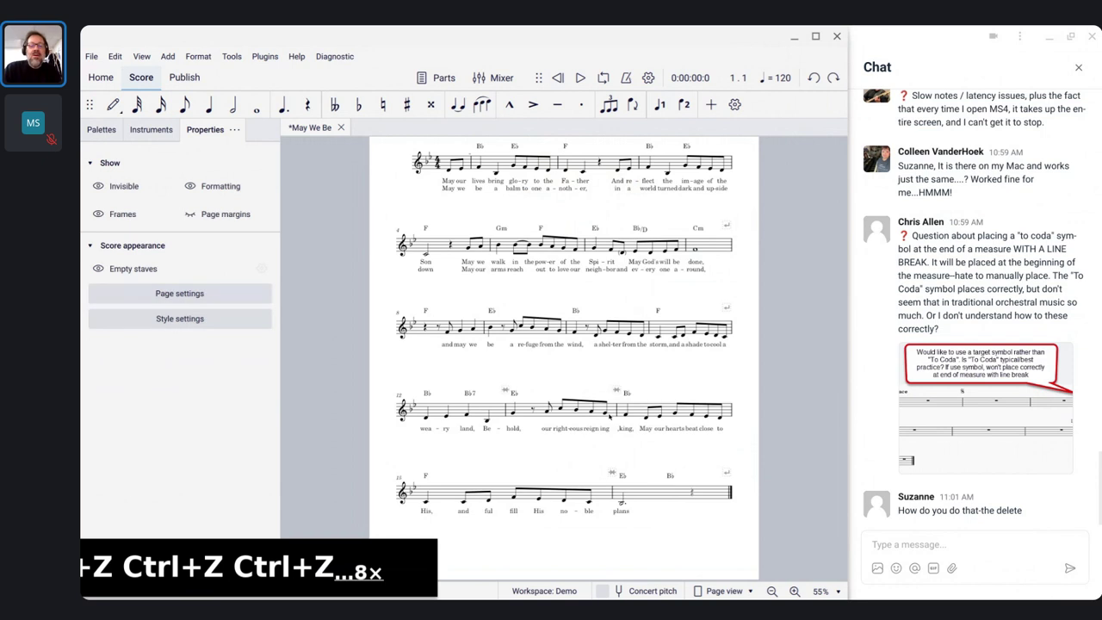
pyautogui.scroll(6, 551, 404)
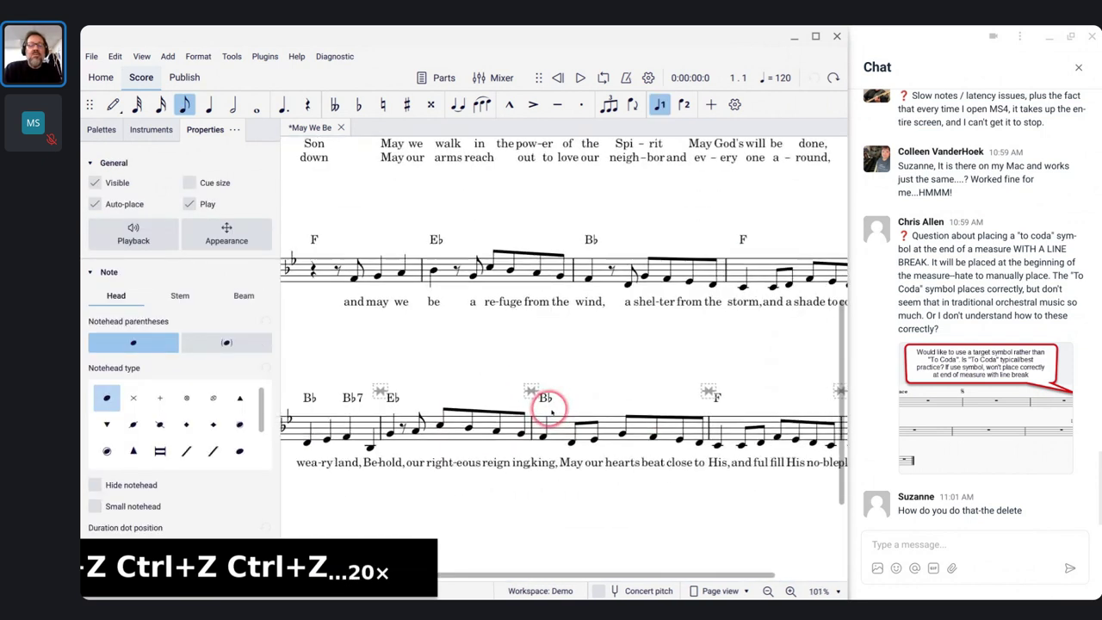
# Step: Delete the layout breaks at the ends of measures 13 and 14
pyautogui.click(531, 392)
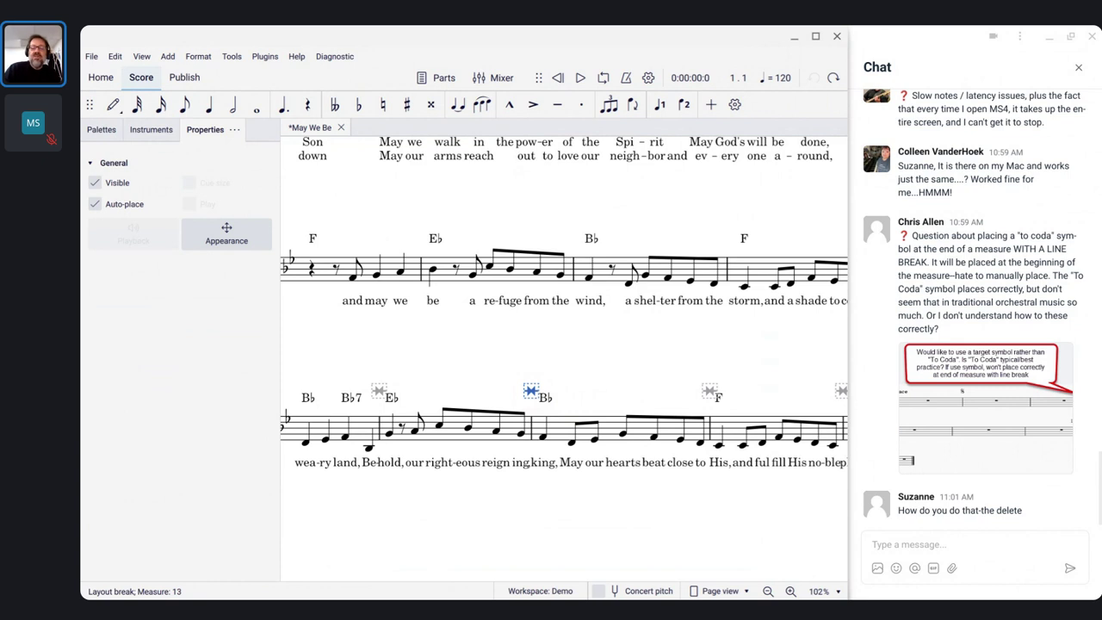
pyautogui.press('BackSpace')
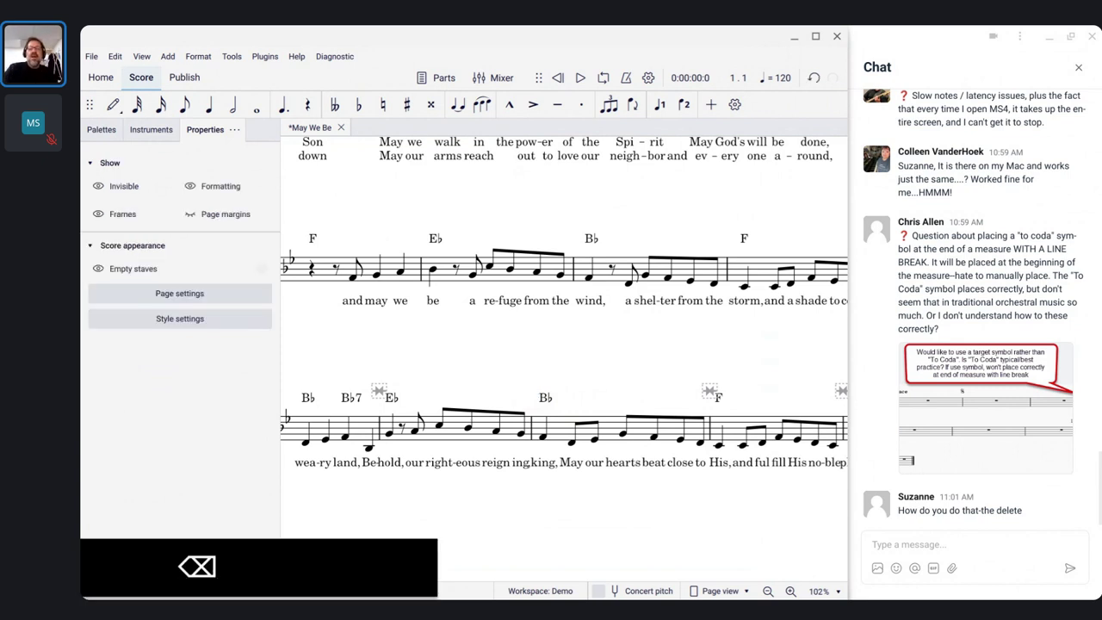
pyautogui.click(710, 392)
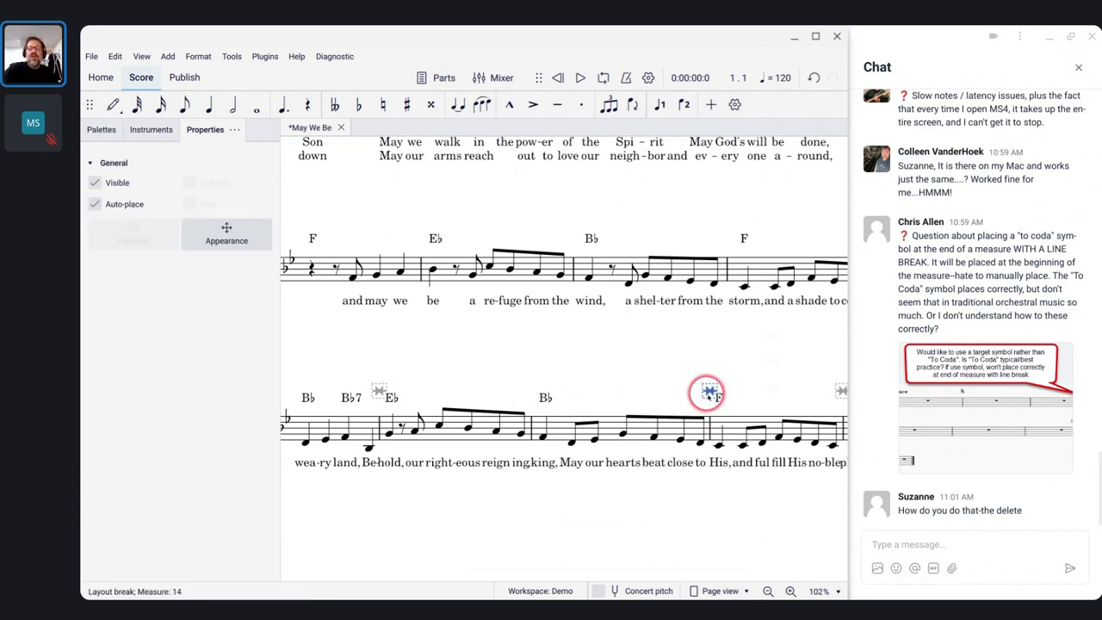
pyautogui.press('BackSpace')
pyautogui.scroll(-2, 565, 345)
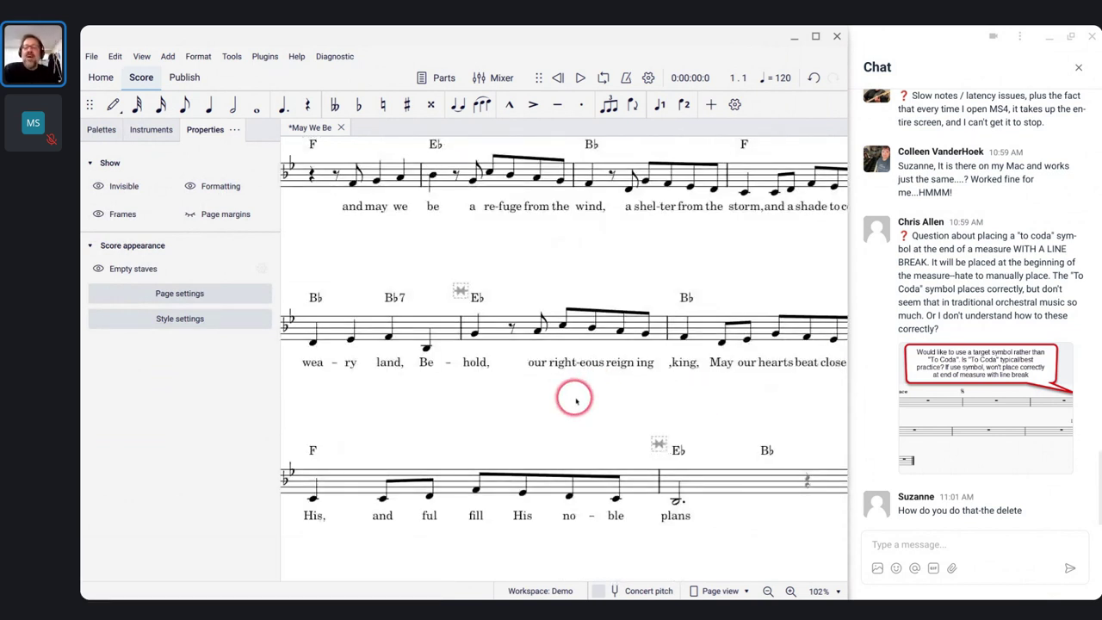
# Step: Find and examine the chat question about eighth notes crossing the bar on offbeats, including its Chopin notation image
pyautogui.rightClick(828, 355)
pyautogui.click(990, 296)
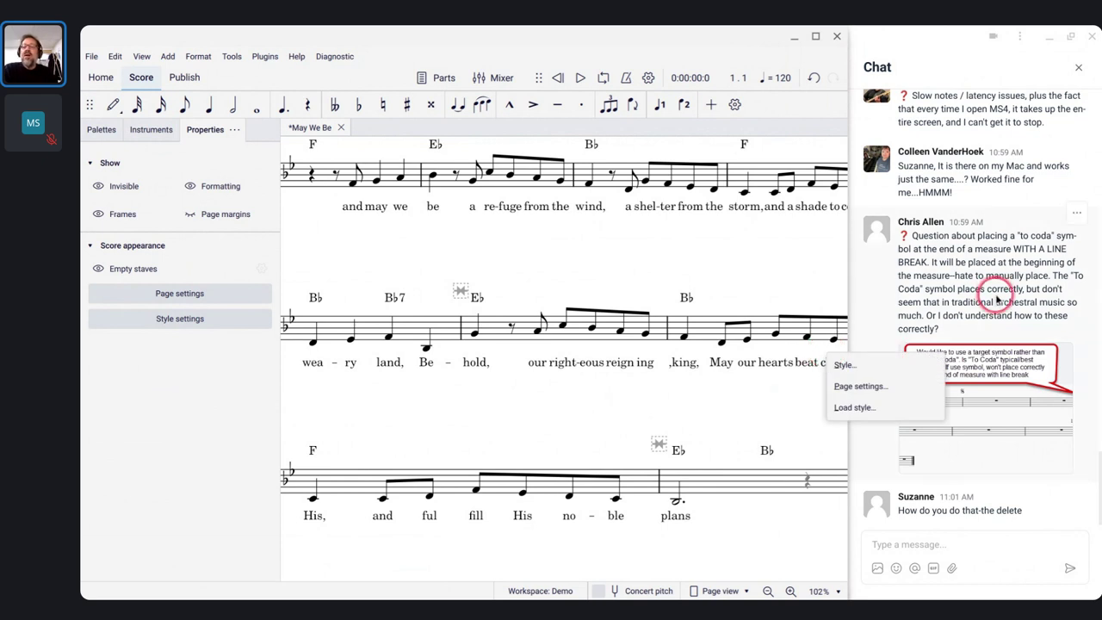
pyautogui.scroll(1, 992, 297)
pyautogui.scroll(6, 999, 299)
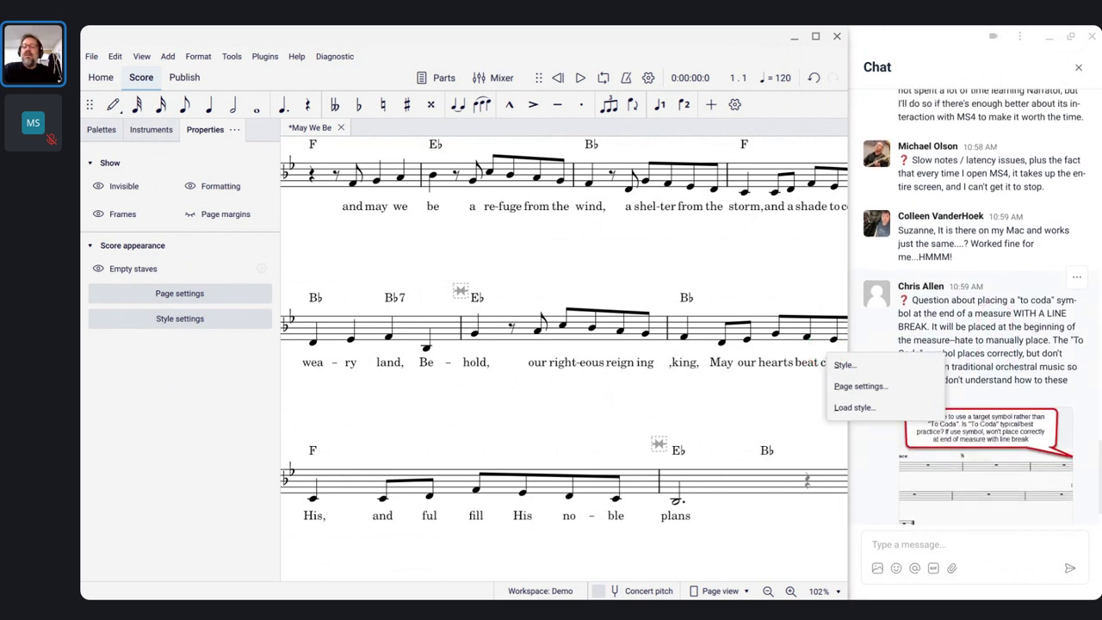
pyautogui.scroll(9, 991, 302)
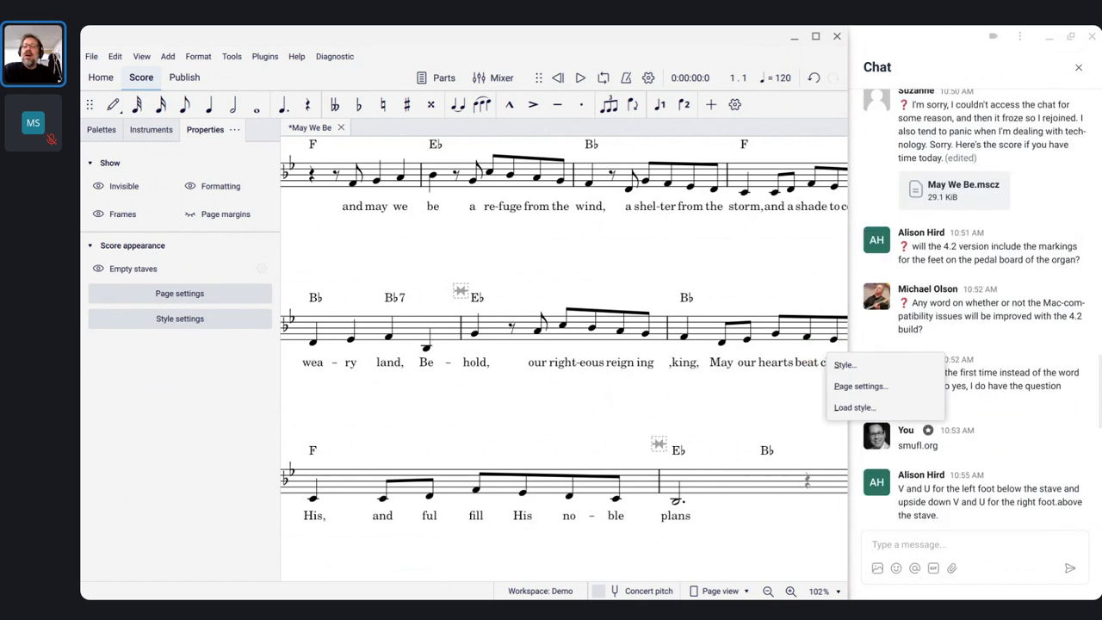
pyautogui.scroll(5, 975, 301)
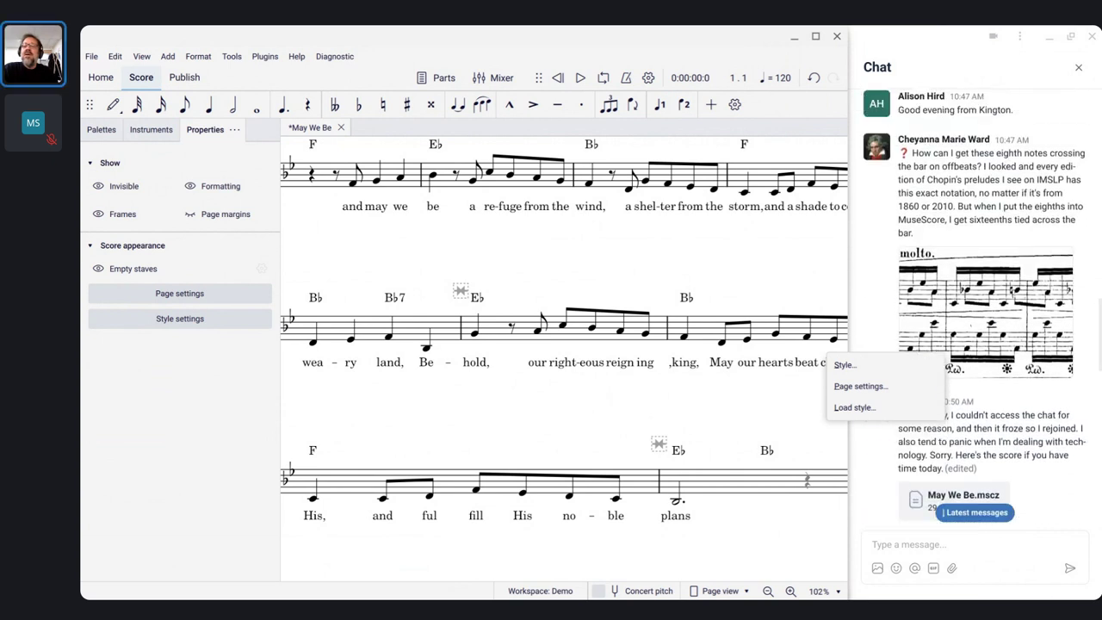
pyautogui.scroll(-3, 978, 172)
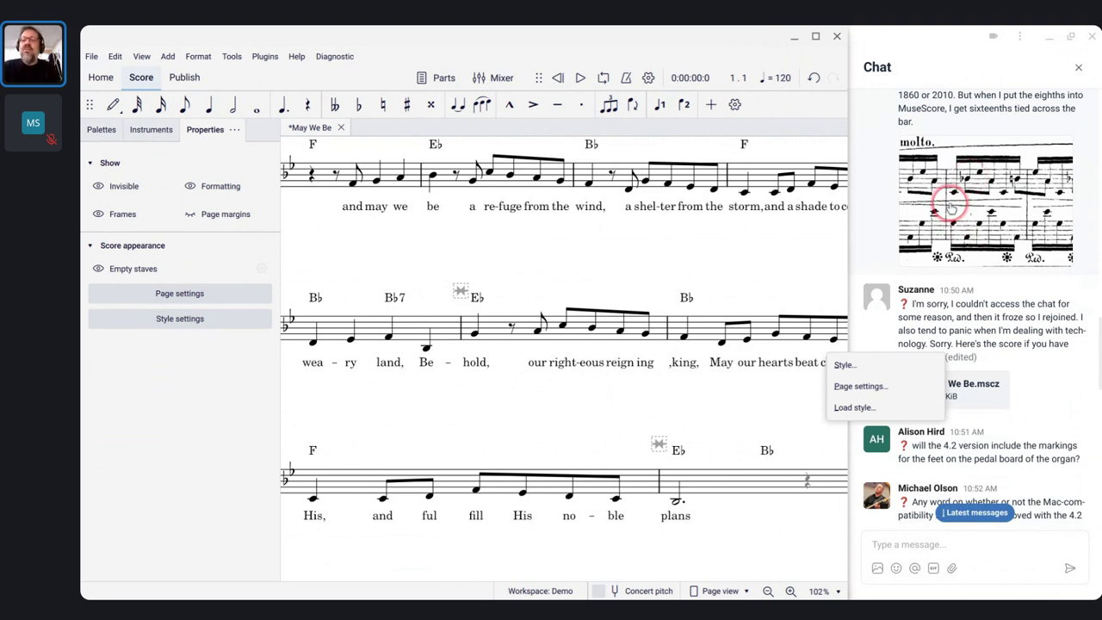
pyautogui.click(794, 293)
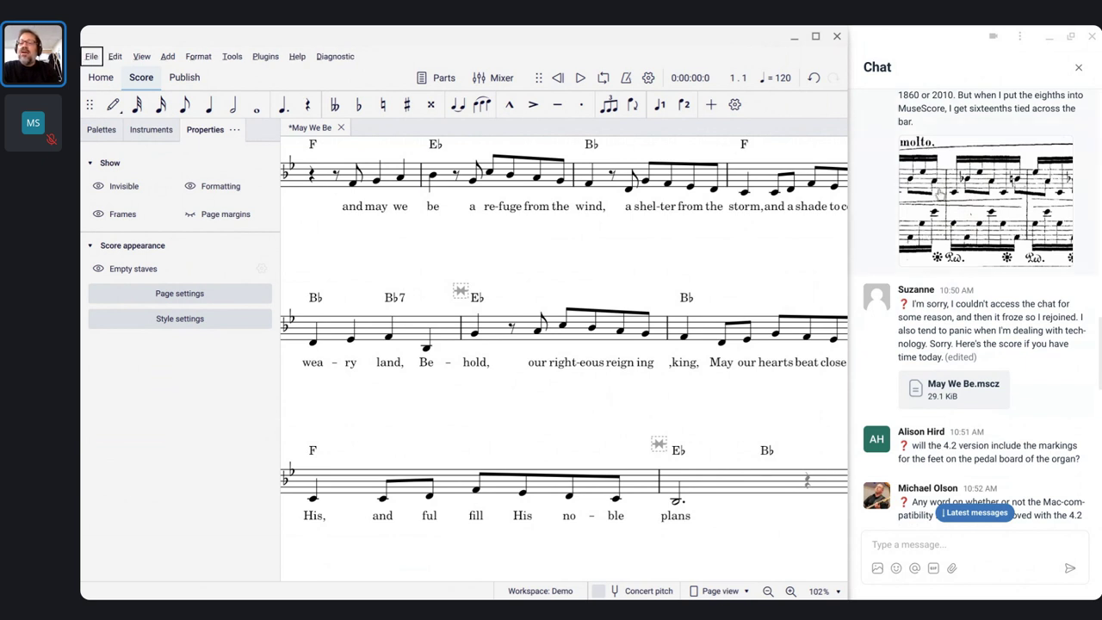
pyautogui.moveTo(941, 195)
pyautogui.mouseDown()
pyautogui.moveTo(989, 175)
pyautogui.moveTo(1063, 185)
pyautogui.moveTo(1008, 178)
pyautogui.moveTo(1057, 186)
pyautogui.moveTo(1033, 178)
pyautogui.moveTo(996, 187)
pyautogui.mouseUp()
pyautogui.scroll(1, 994, 181)
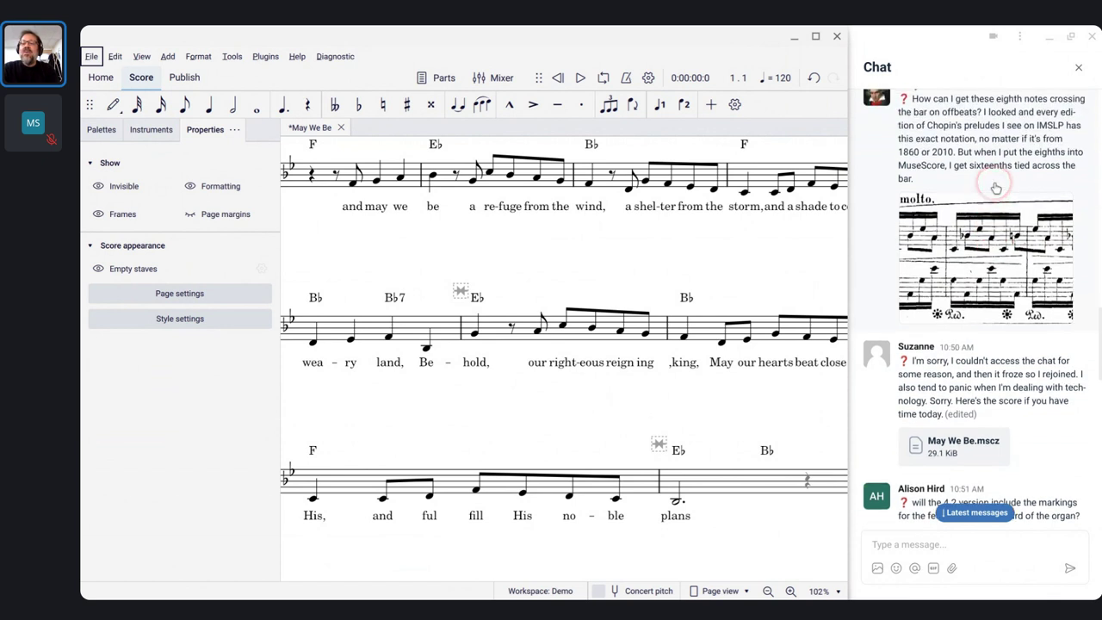
pyautogui.scroll(1, 996, 187)
pyautogui.click(1025, 253)
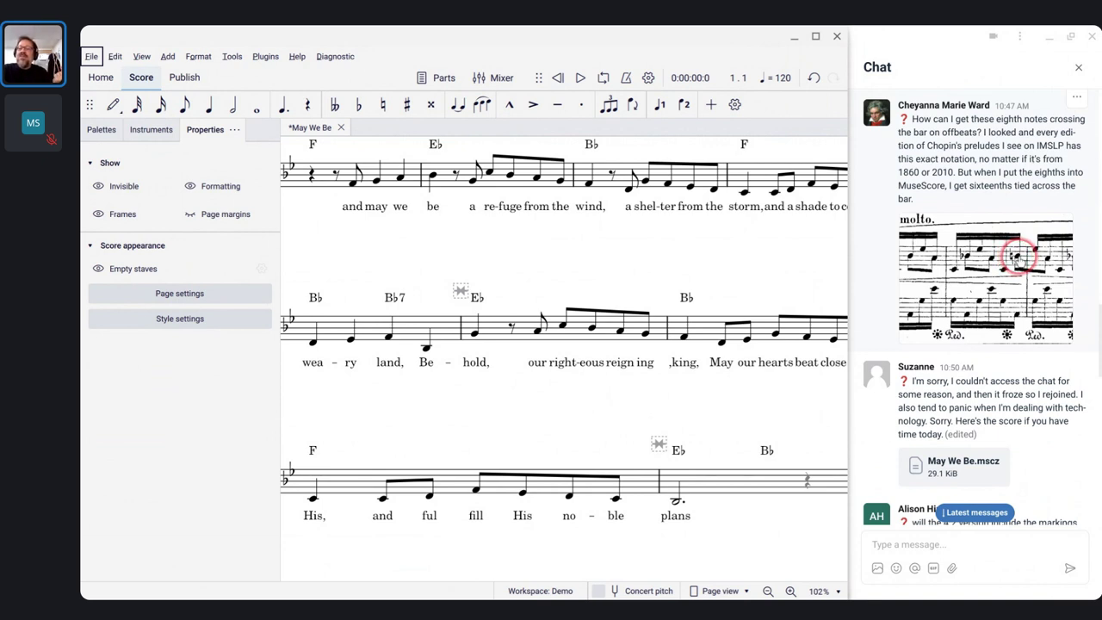
pyautogui.moveTo(1049, 263)
pyautogui.mouseDown()
pyautogui.moveTo(1030, 263)
pyautogui.moveTo(1043, 266)
pyautogui.moveTo(1034, 280)
pyautogui.moveTo(1034, 248)
pyautogui.moveTo(1033, 280)
pyautogui.moveTo(1035, 260)
pyautogui.mouseUp()
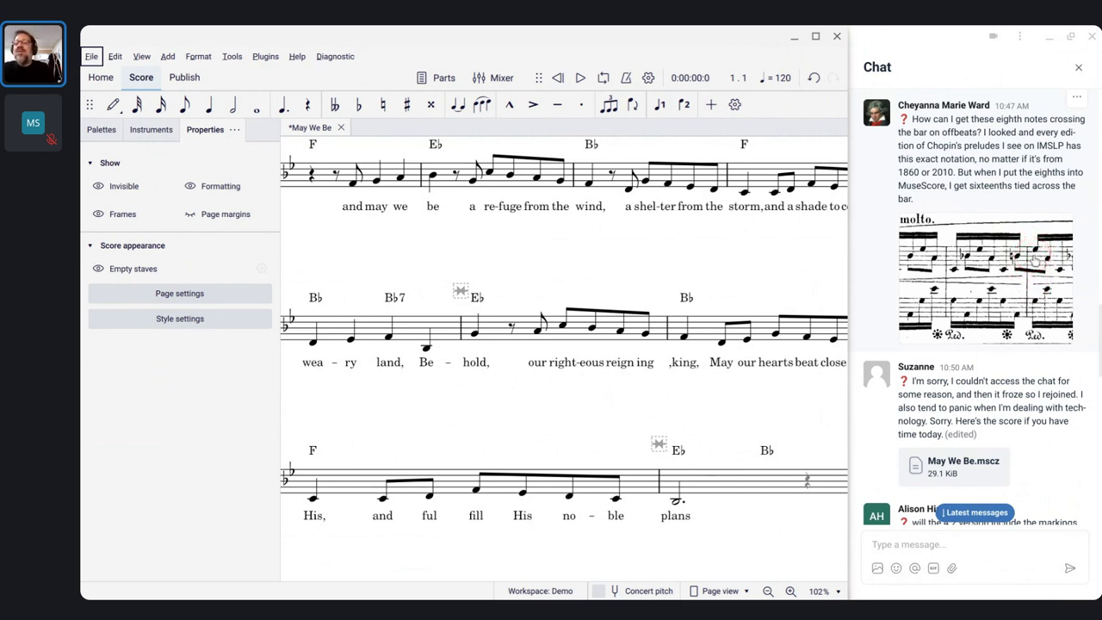
# Step: Switch to the untitled score and apply a 3/8 time signature starting at measure 4
pyautogui.hotkey('alt', 'Tab')
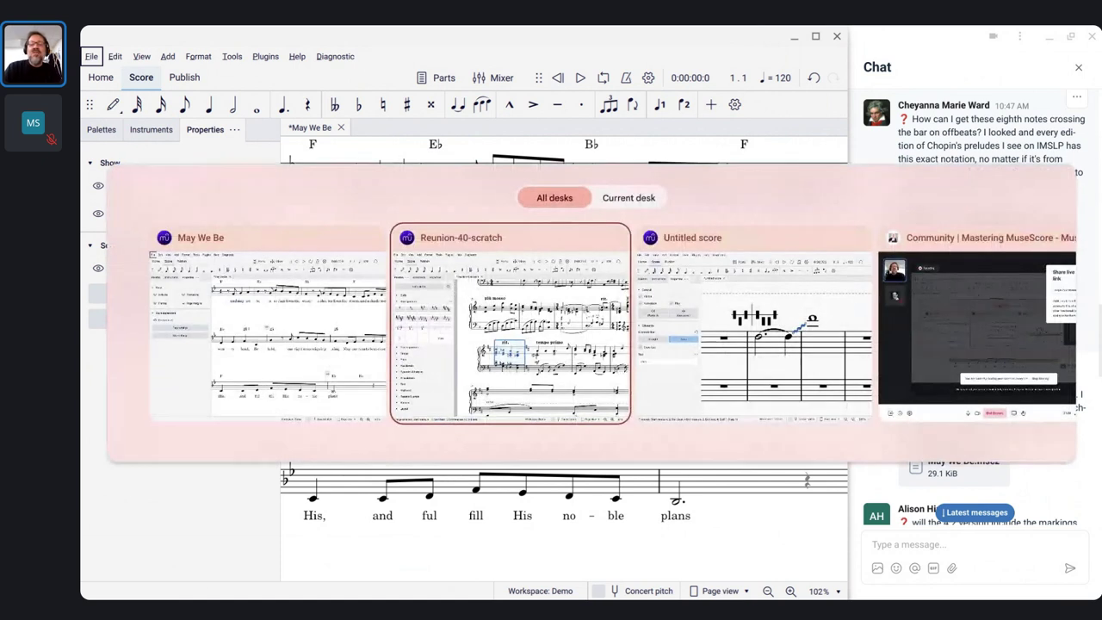
pyautogui.hotkey('alt', 'Tab')
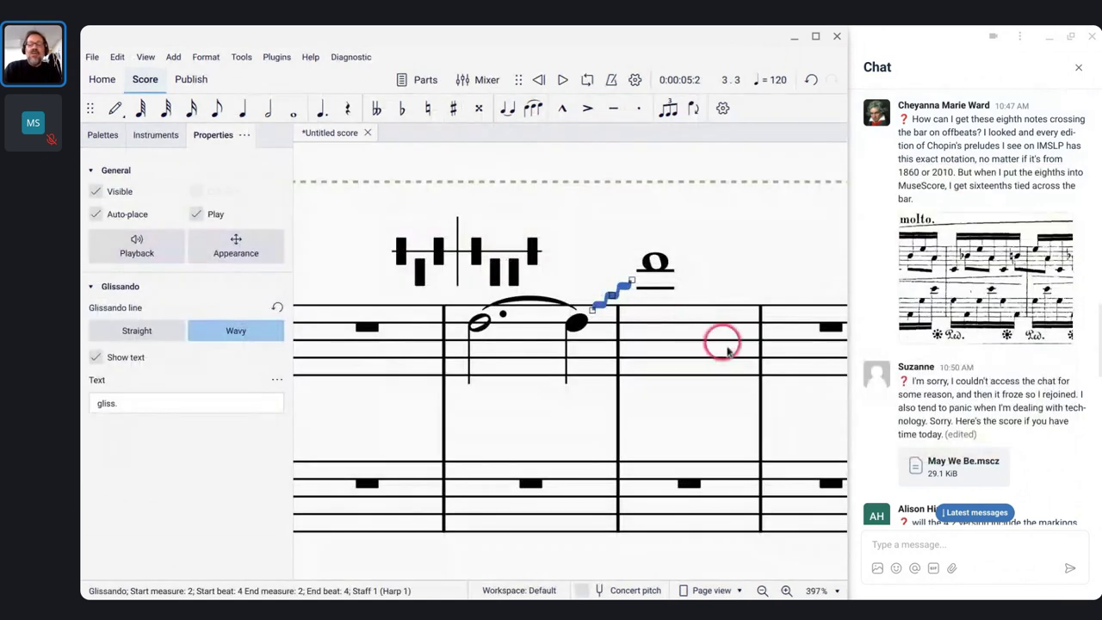
pyautogui.hscroll(3, 679, 404)
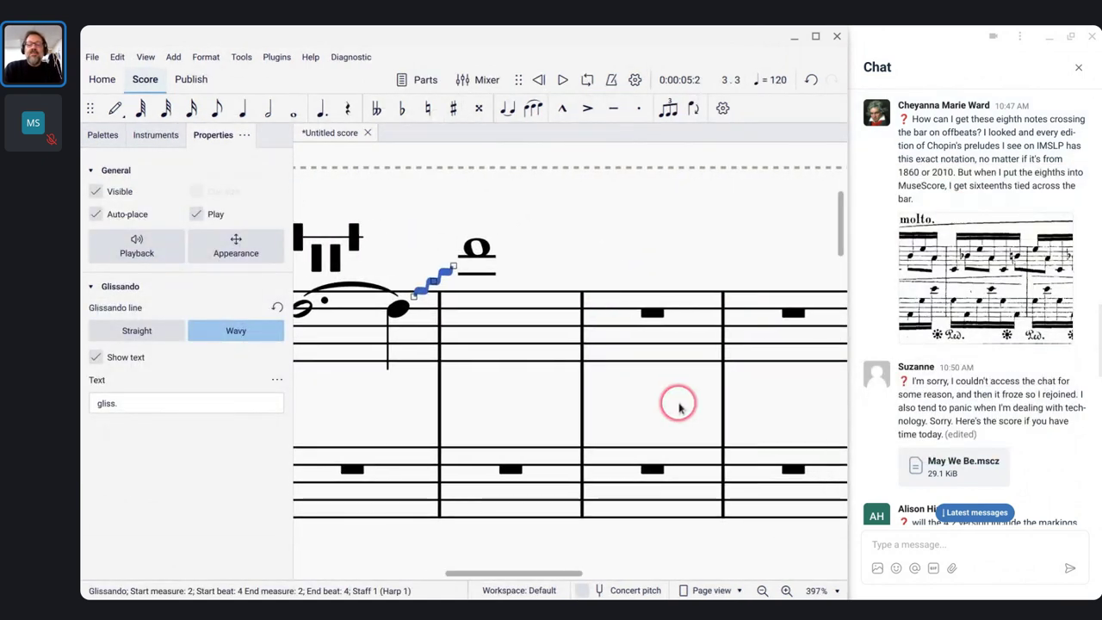
pyautogui.click(622, 351)
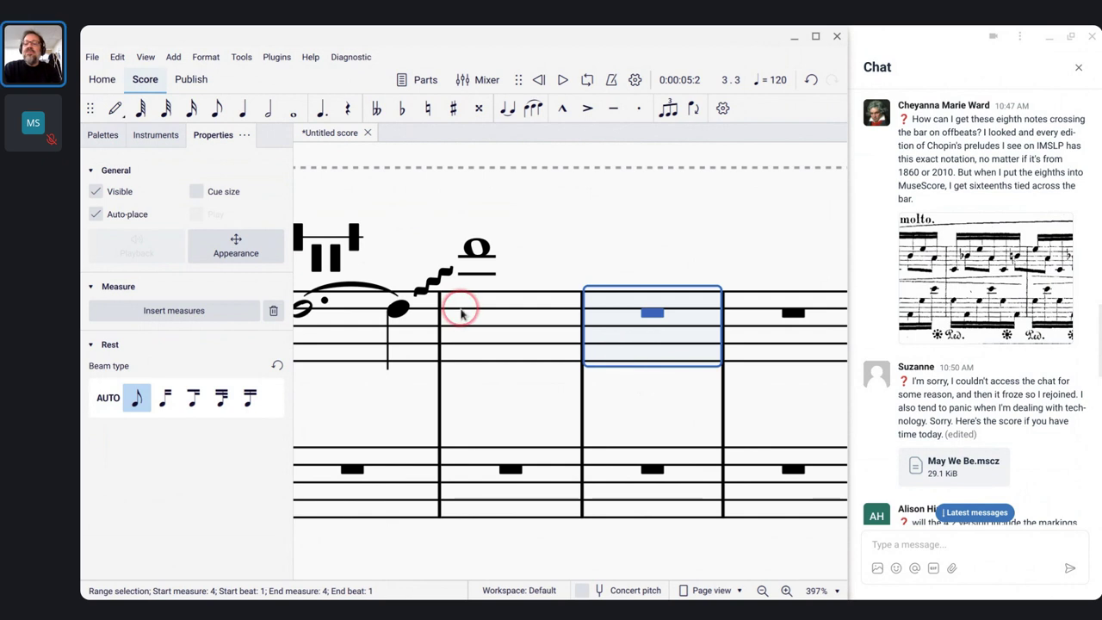
pyautogui.click(99, 136)
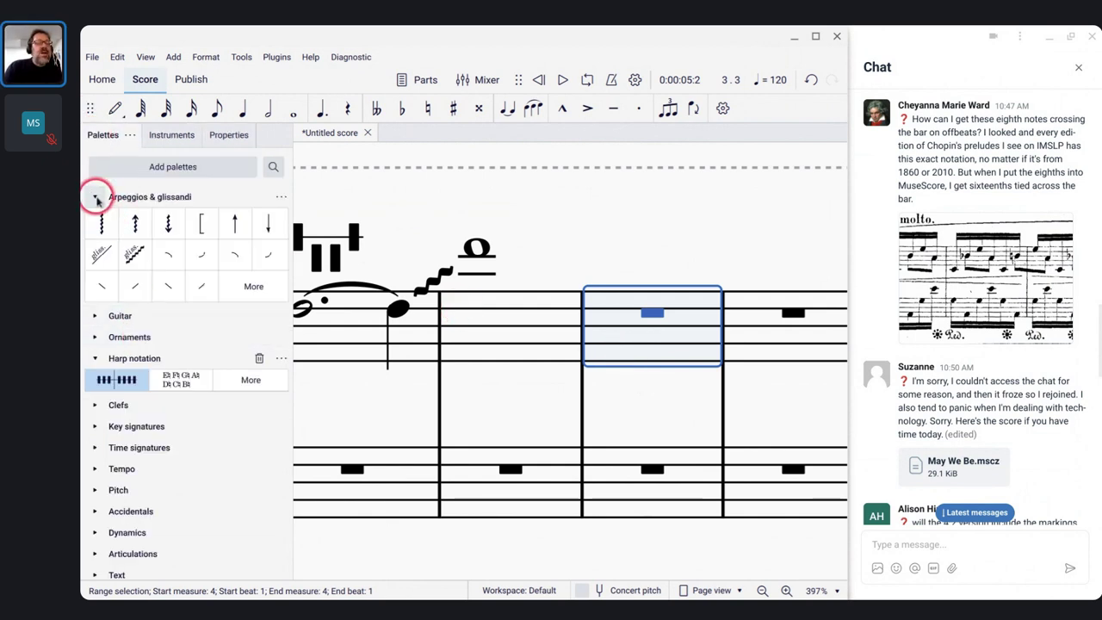
pyautogui.click(101, 263)
pyautogui.click(98, 448)
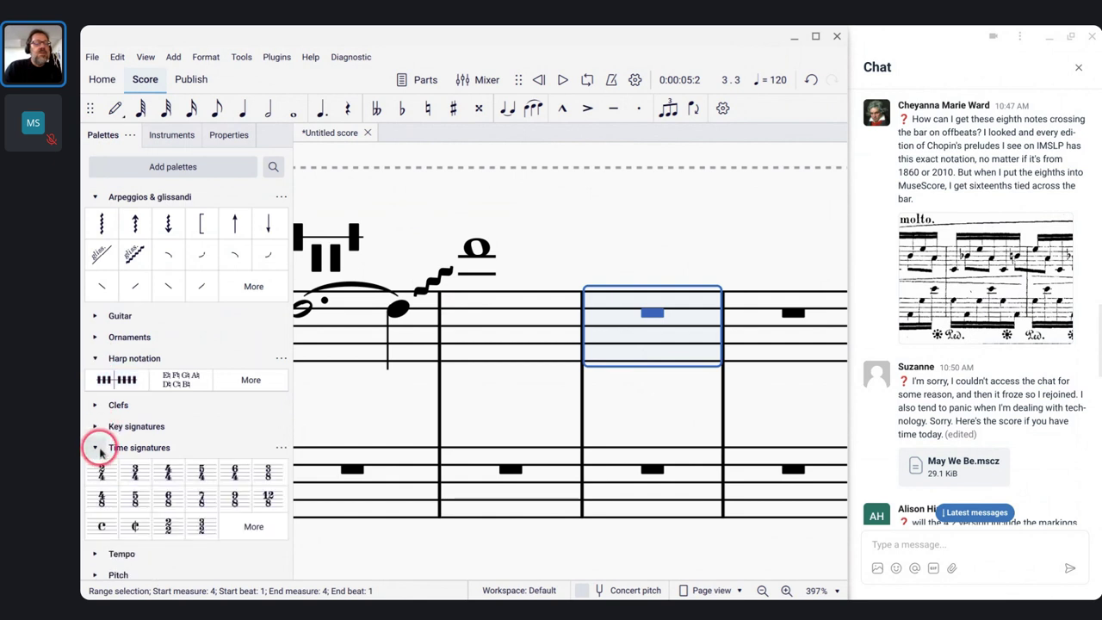
pyautogui.click(268, 472)
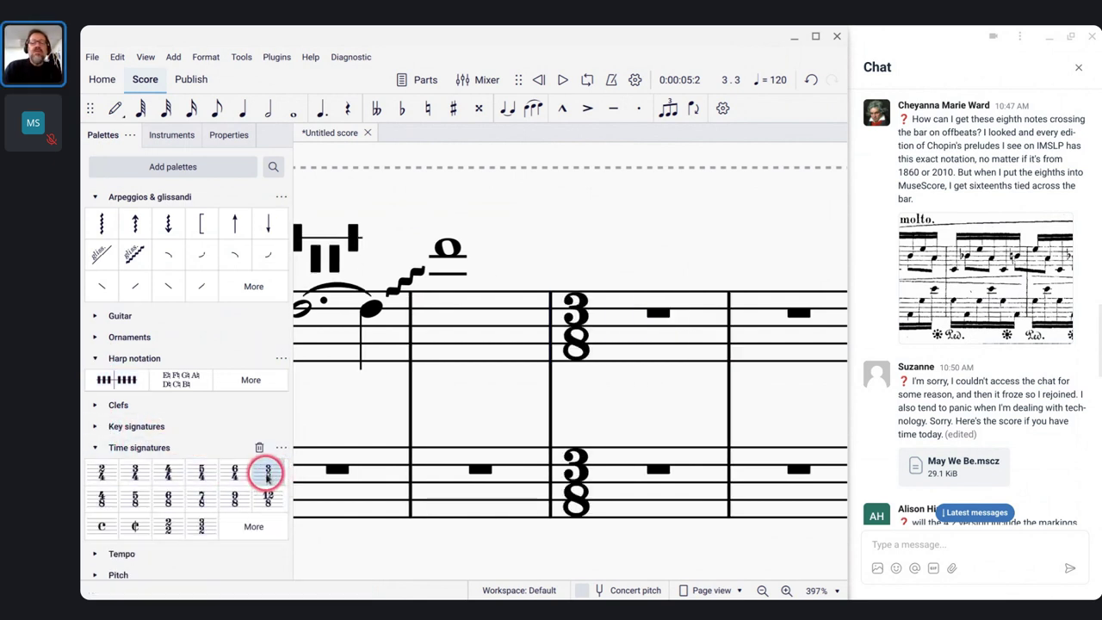
# Step: Enter a 16th-note C4 at the start of measure 4 on the upper staff
pyautogui.click(635, 325)
pyautogui.press('n')
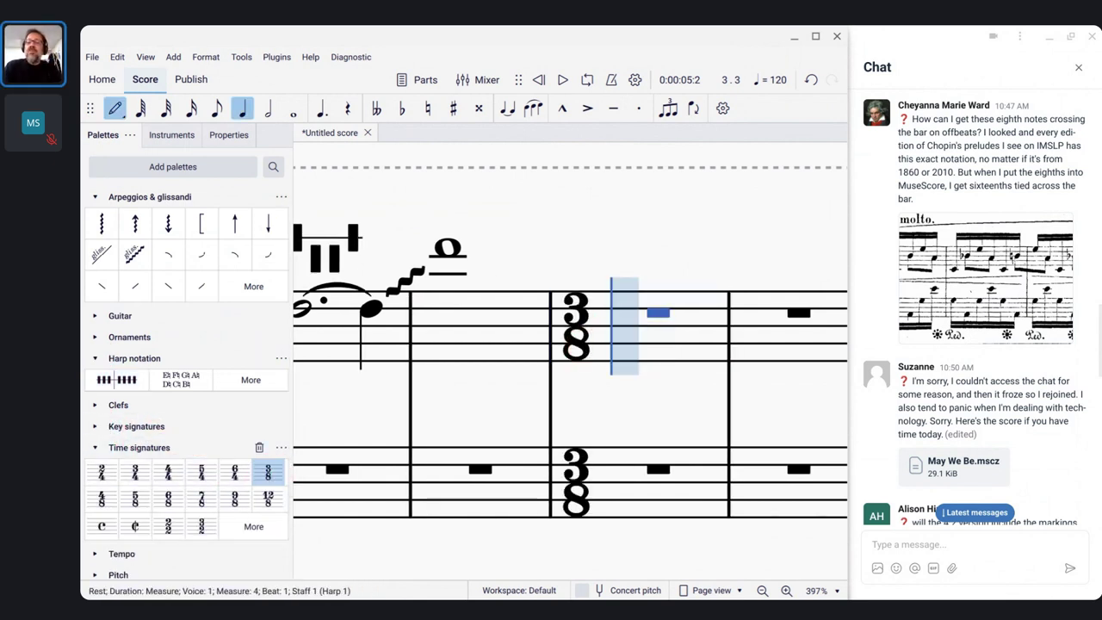
pyautogui.press('c')
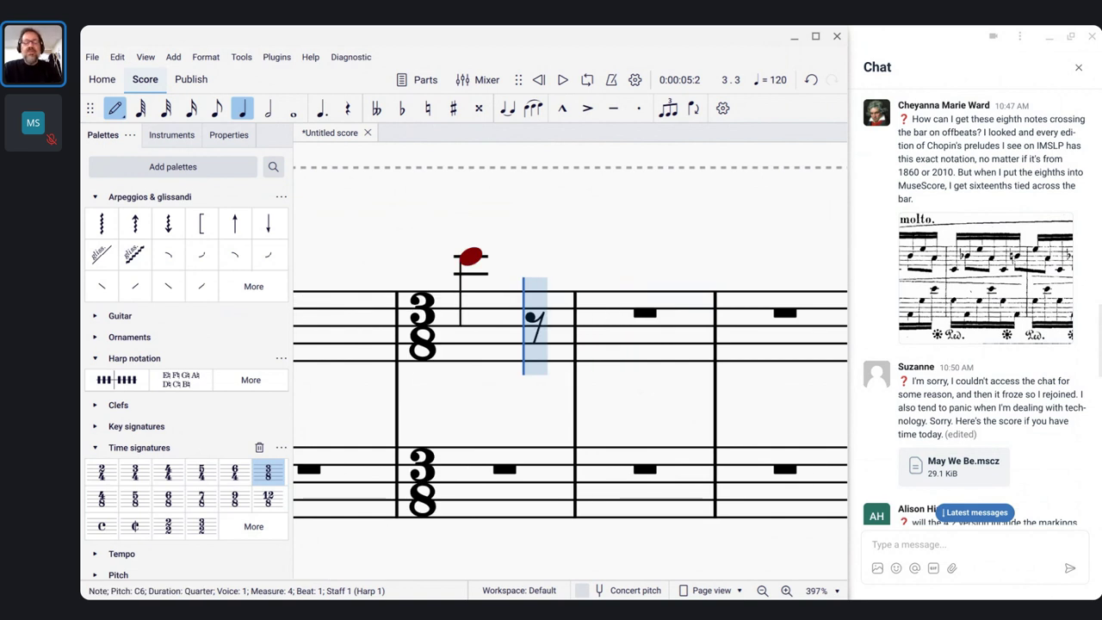
pyautogui.press('4')
pyautogui.press('3')
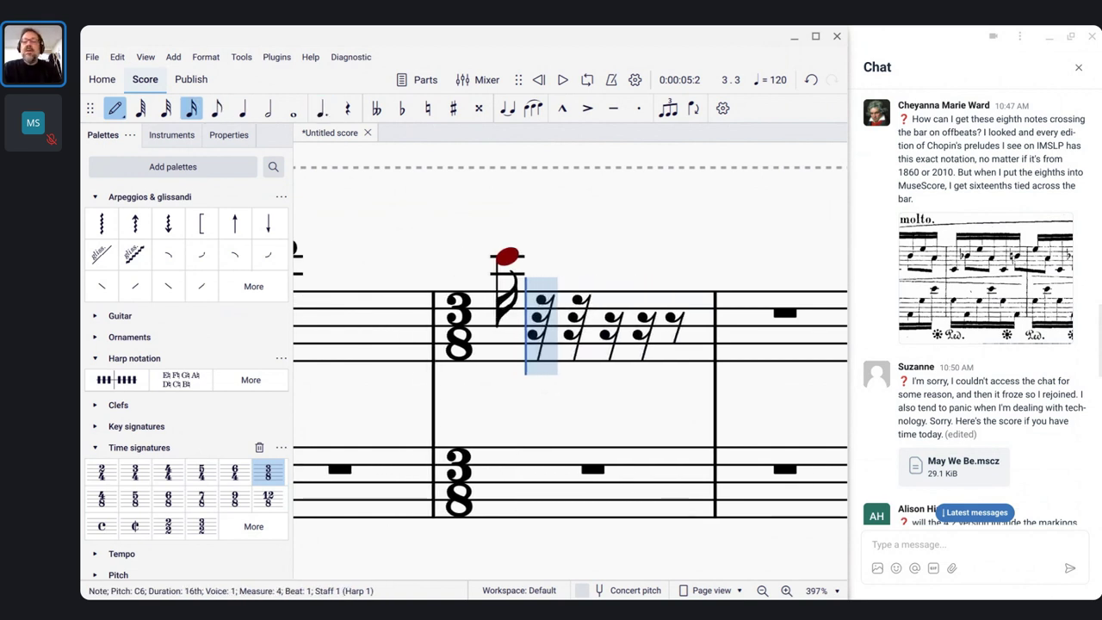
pyautogui.hotkey('ctrl', 'Down')
pyautogui.hotkey('ctrl', 'Down')
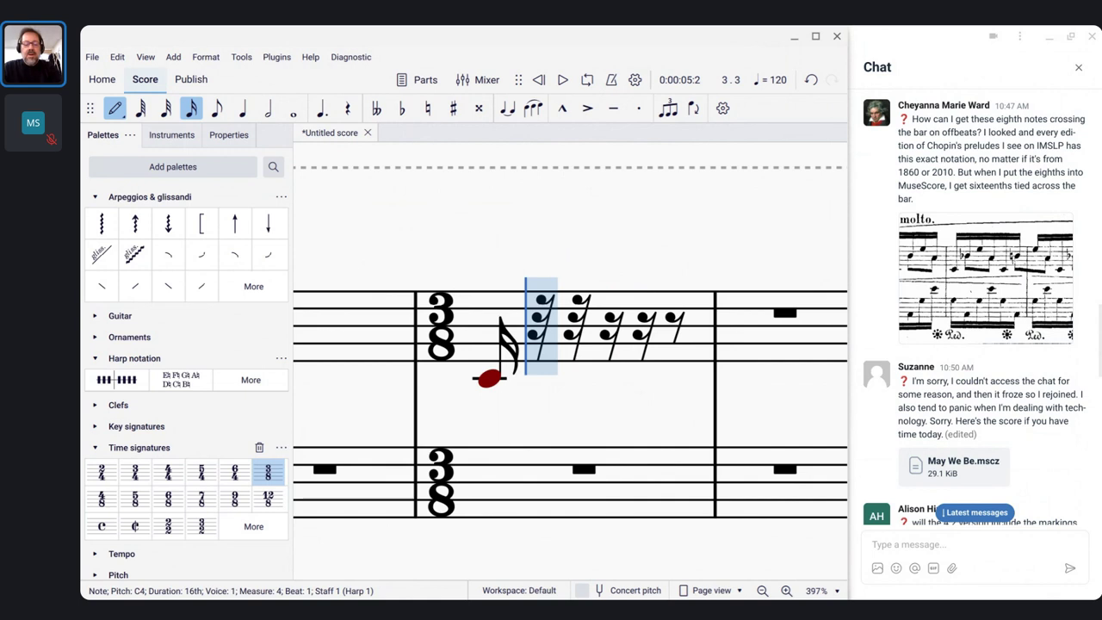
# Step: Add 16th notes B♭4, E5 and A5 after the opening C4 in measure 4
pyautogui.press('b')
pyautogui.hotkey('ctrl', 'Up')
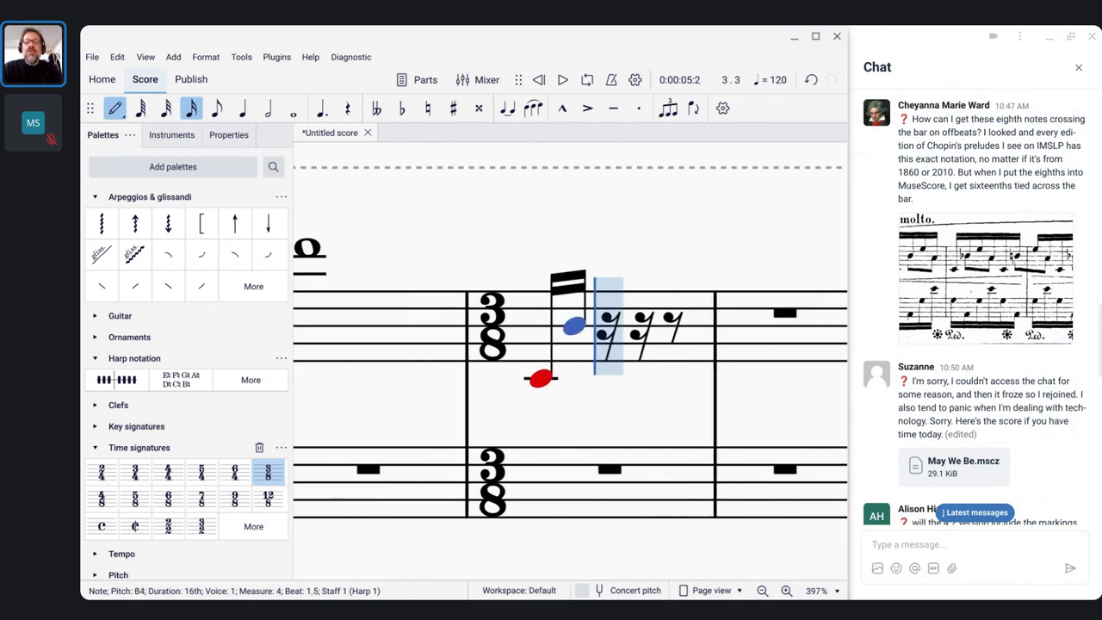
pyautogui.press('Down')
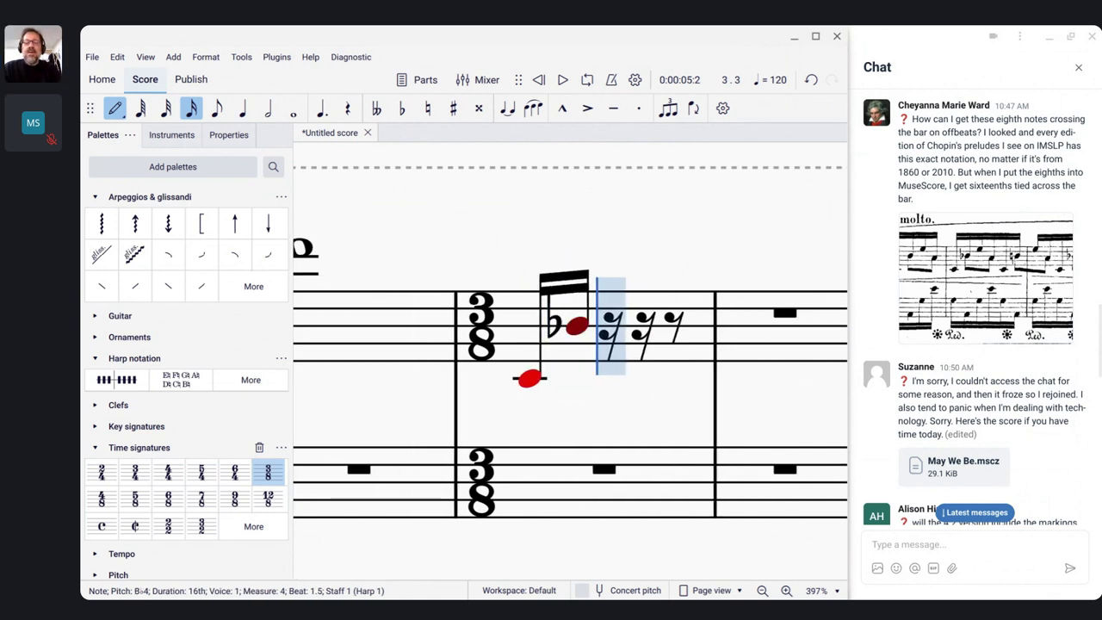
pyautogui.press('e')
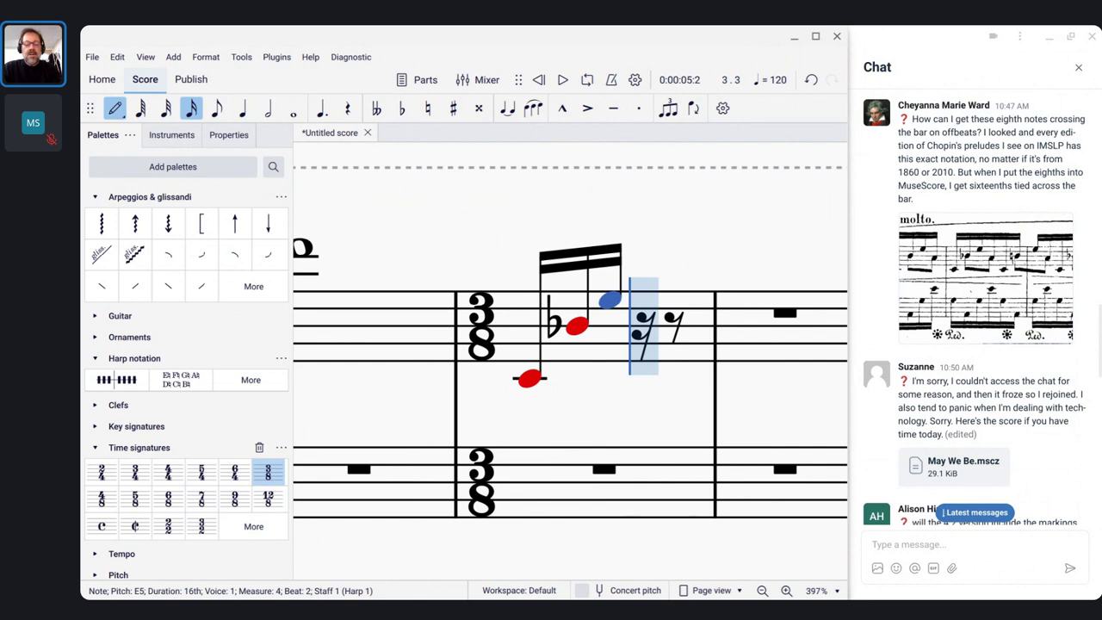
pyautogui.press('a')
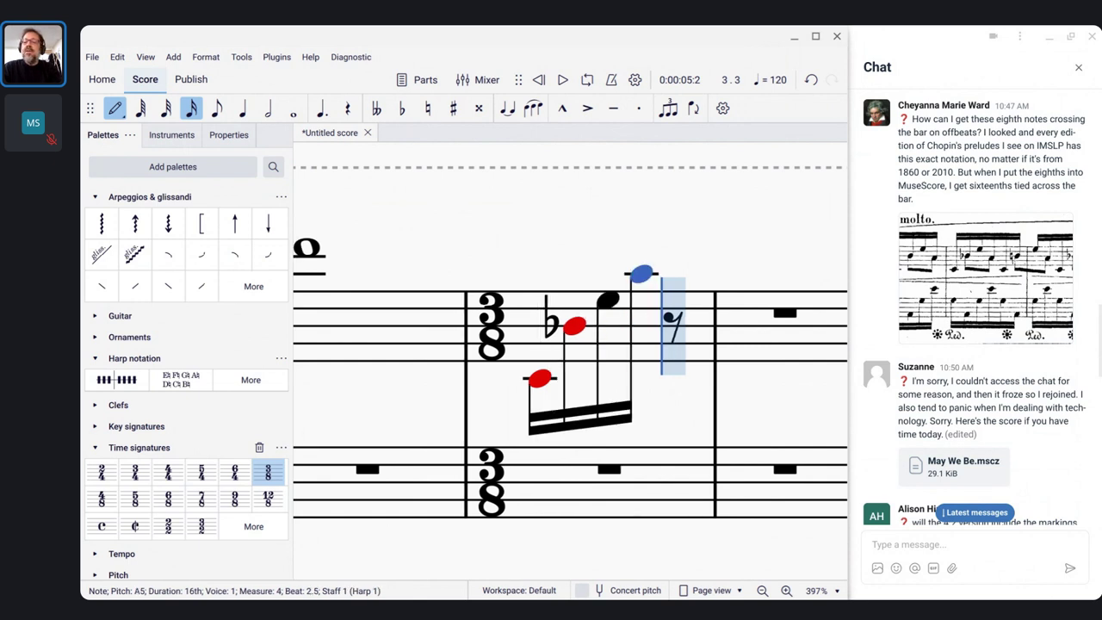
# Step: Add a 16th-note C4 on beat 3 of measure 4 and lower the preceding A by an octave
pyautogui.press('c')
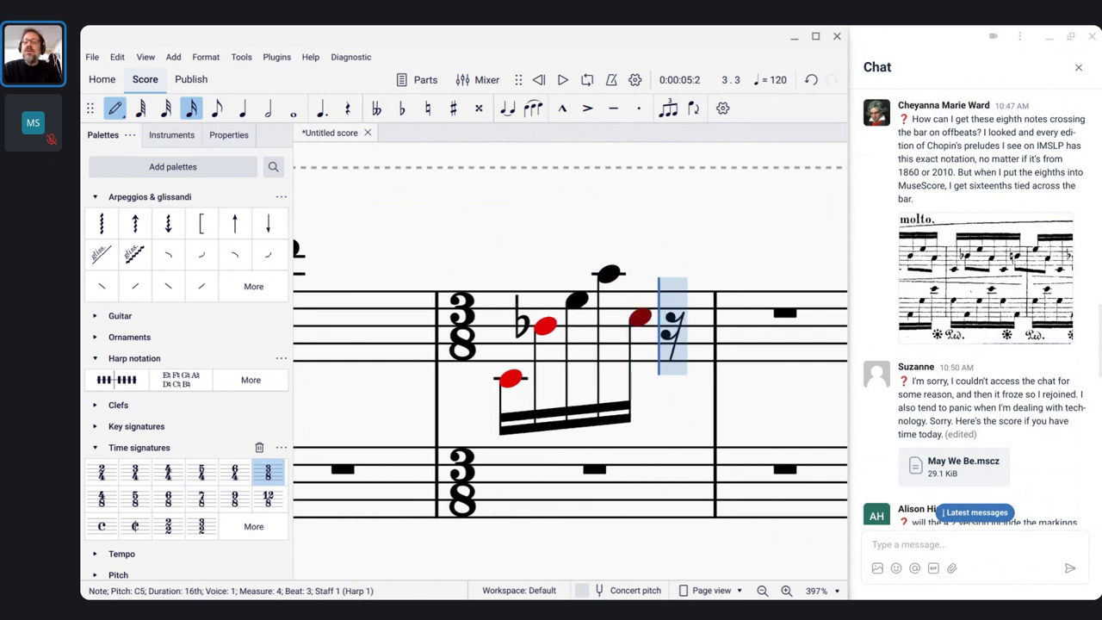
pyautogui.hotkey('ctrl', 'Down')
pyautogui.press('Left')
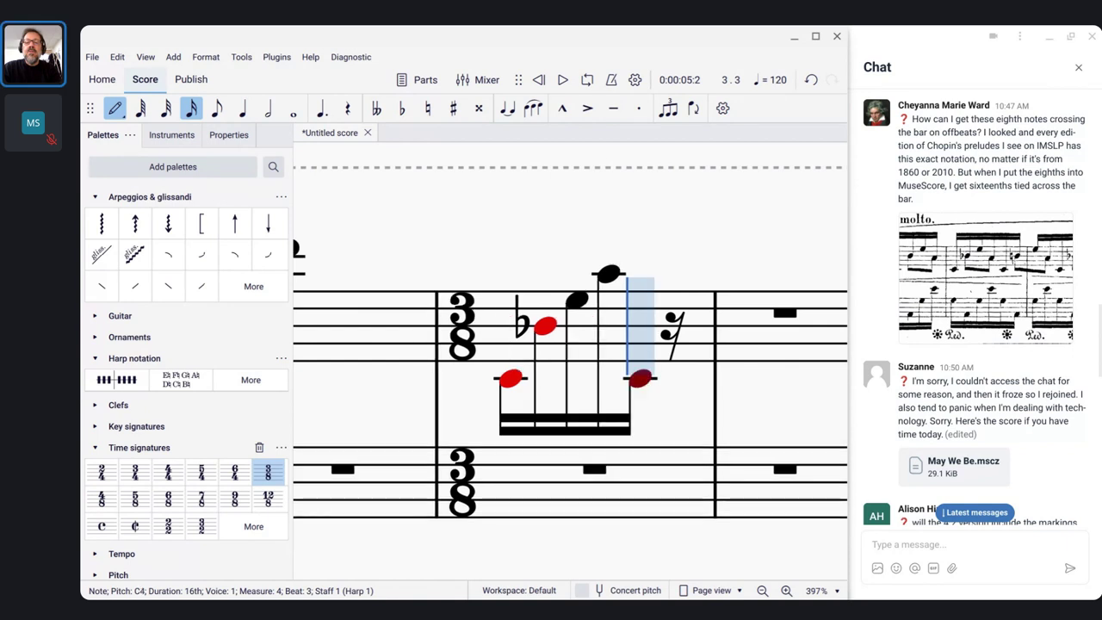
pyautogui.press('Left')
pyautogui.hotkey('ctrl', 'Down')
pyautogui.press('Right')
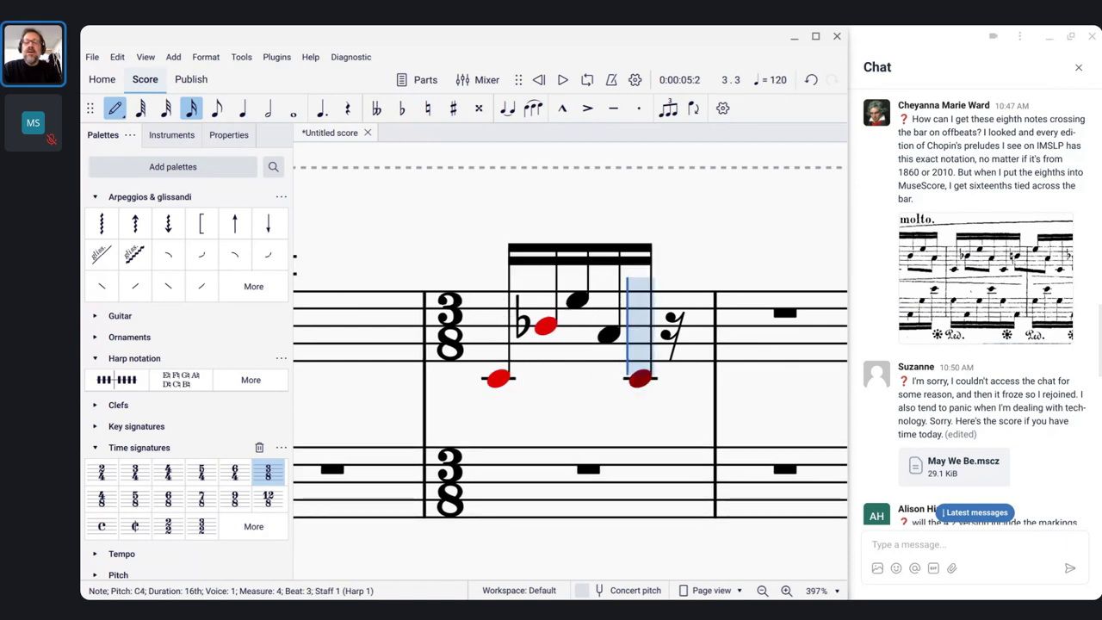
# Step: Enter a 16th-note B4 at beat 3.5 of measure 4 on the upper staff
pyautogui.press('Right')
pyautogui.press('b')
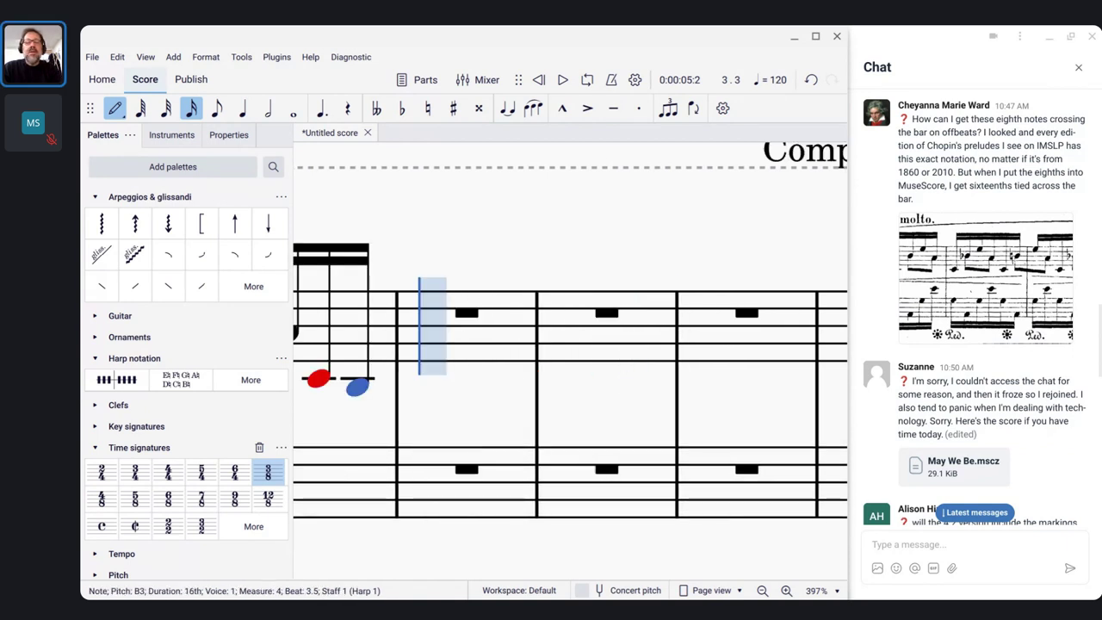
pyautogui.hotkey('ctrl', 'Up')
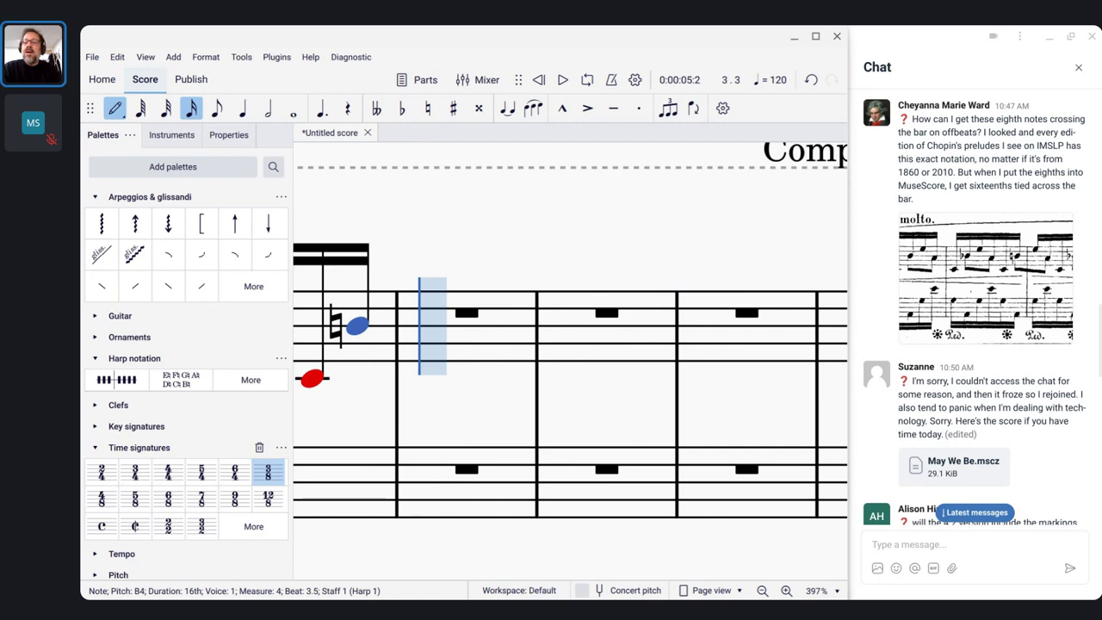
# Step: Enter 16th notes E5, A4 and C4 at the start of measure 5 on the upper staff
pyautogui.press('e')
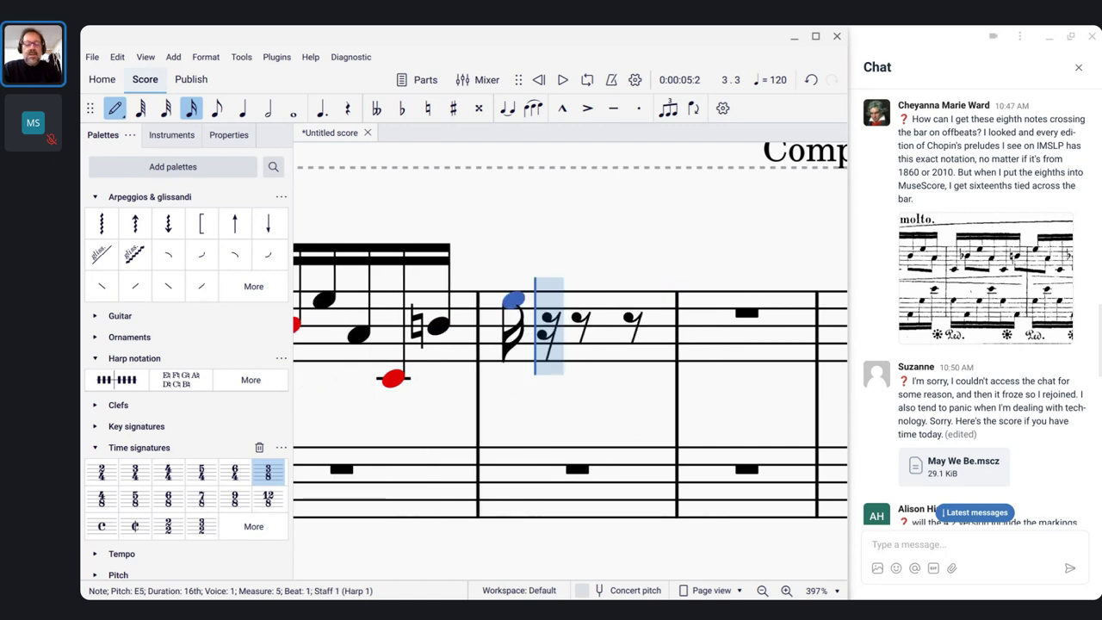
pyautogui.press('a')
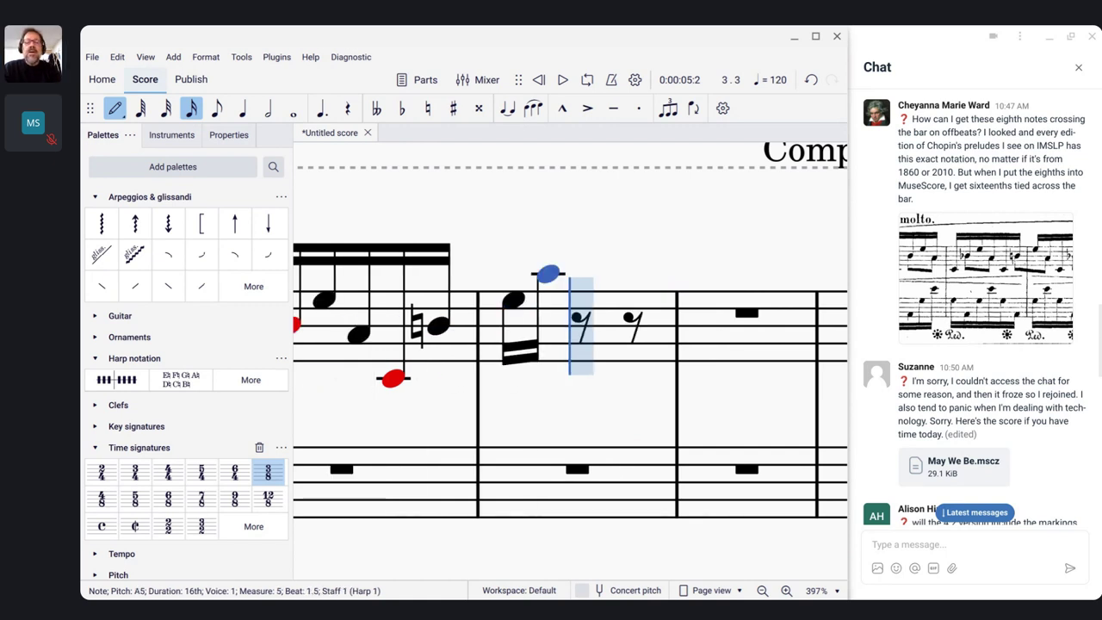
pyautogui.hotkey('ctrl', 'Down')
pyautogui.press('c')
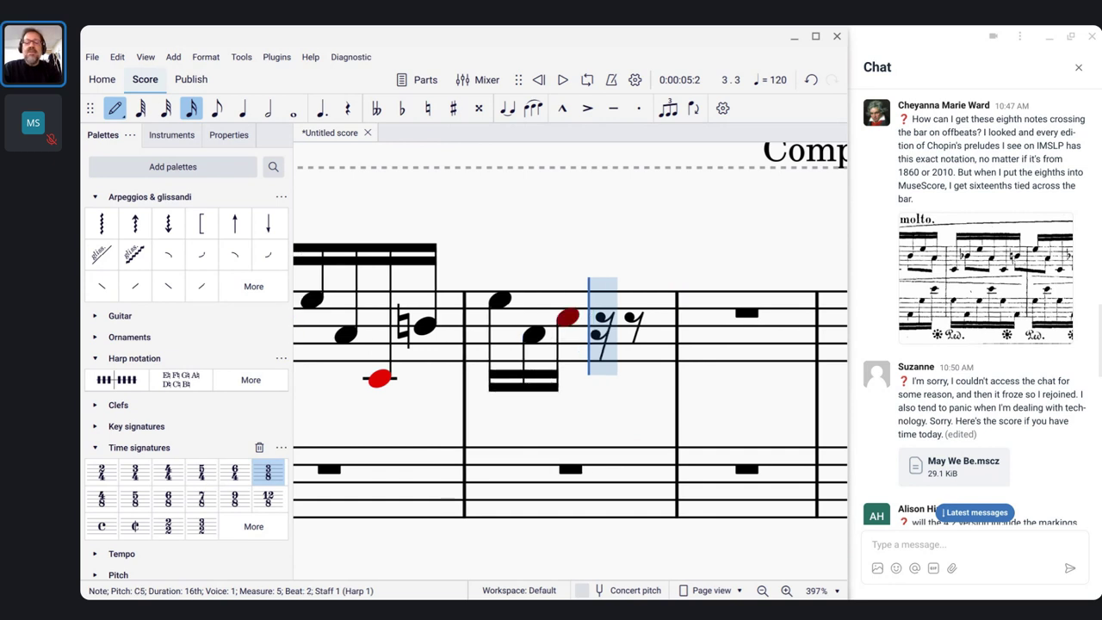
pyautogui.hotkey('ctrl', 'Down')
# Step: Add a 16th-note B♭4 after the C4 in measure 5 and leave note input
pyautogui.press('b')
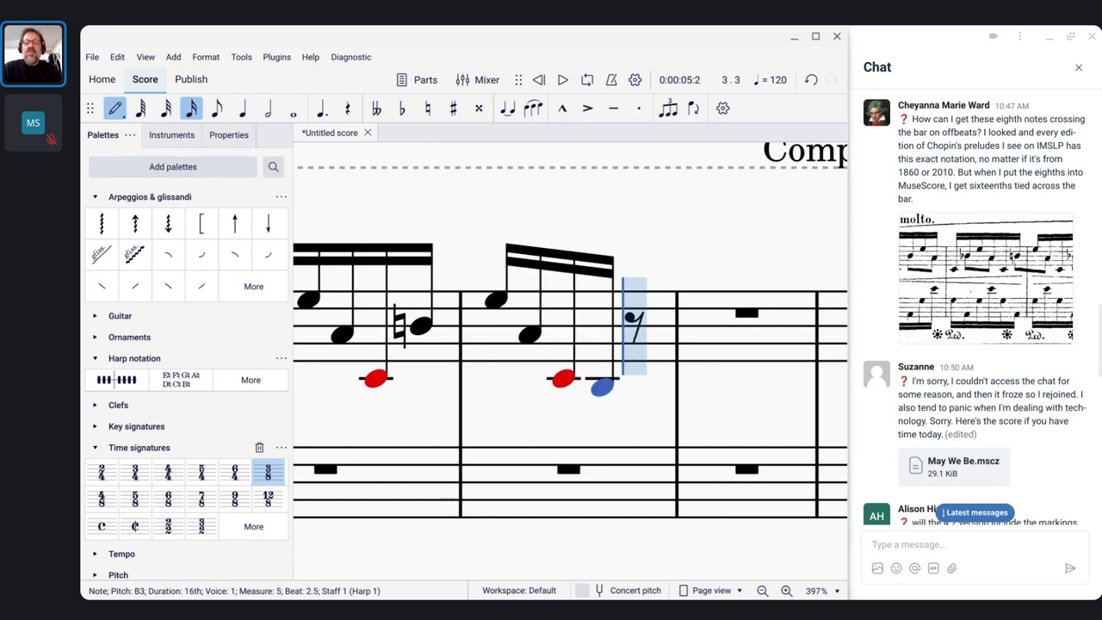
pyautogui.hotkey('ctrl', 'Up')
pyautogui.press('Down')
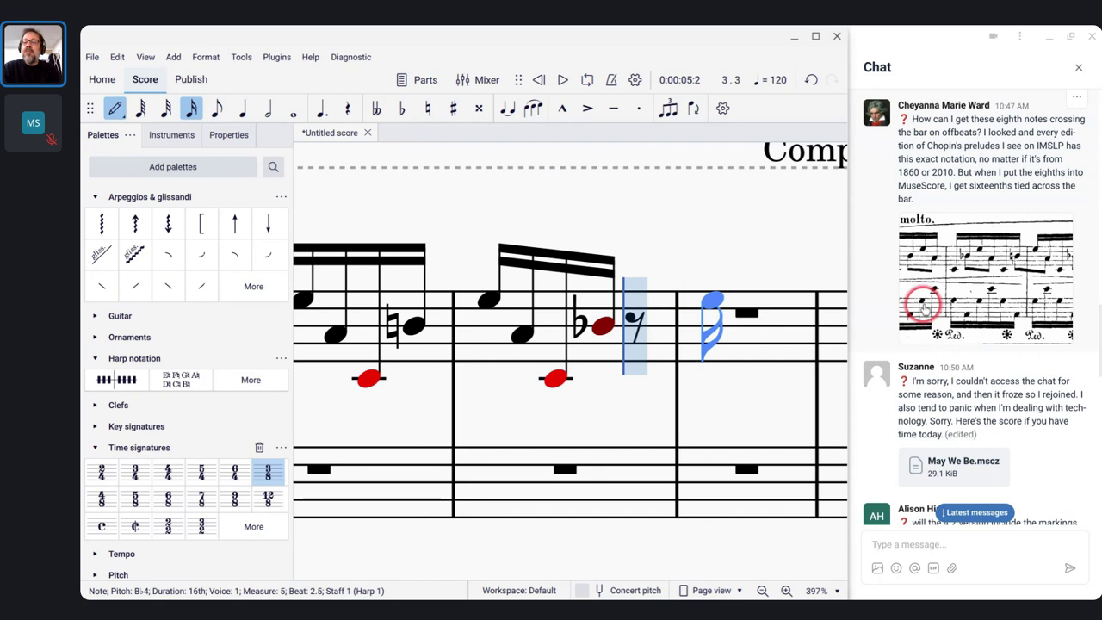
pyautogui.hscroll(-4, 652, 349)
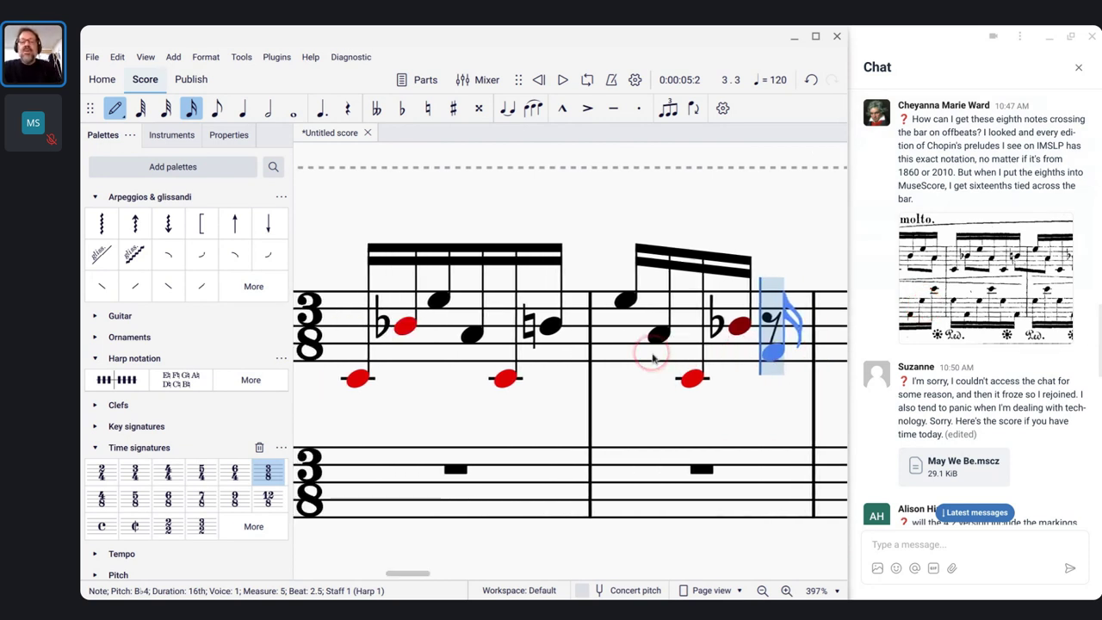
pyautogui.press('Escape')
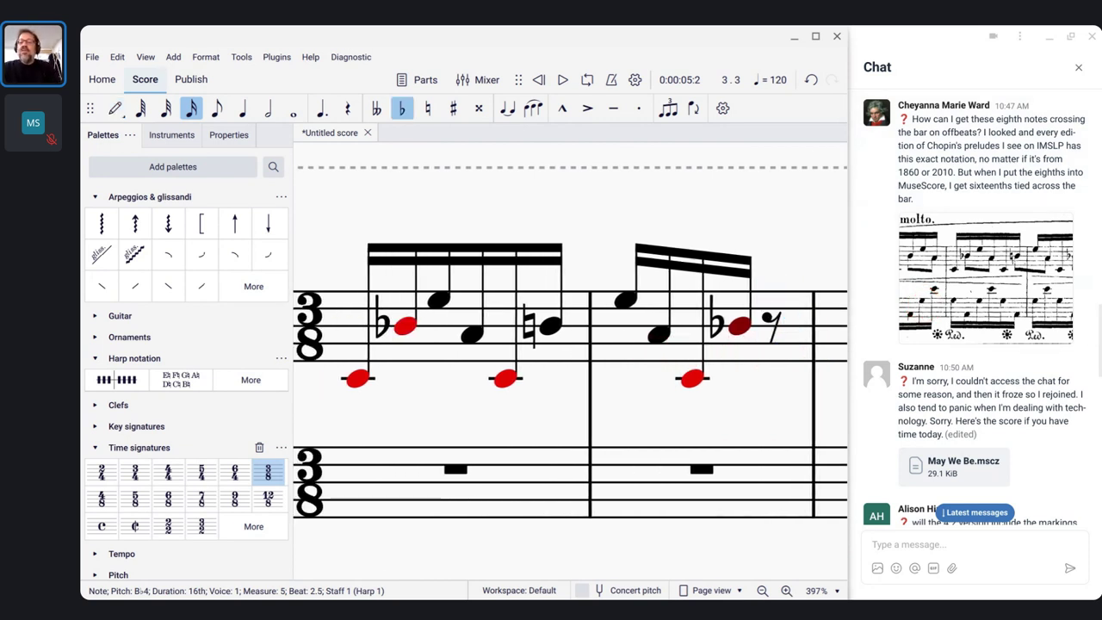
# Step: In voice 2 of measure 4, enter a 16th rest on beat 1 followed by a 16th-note B♭4
pyautogui.click(407, 336)
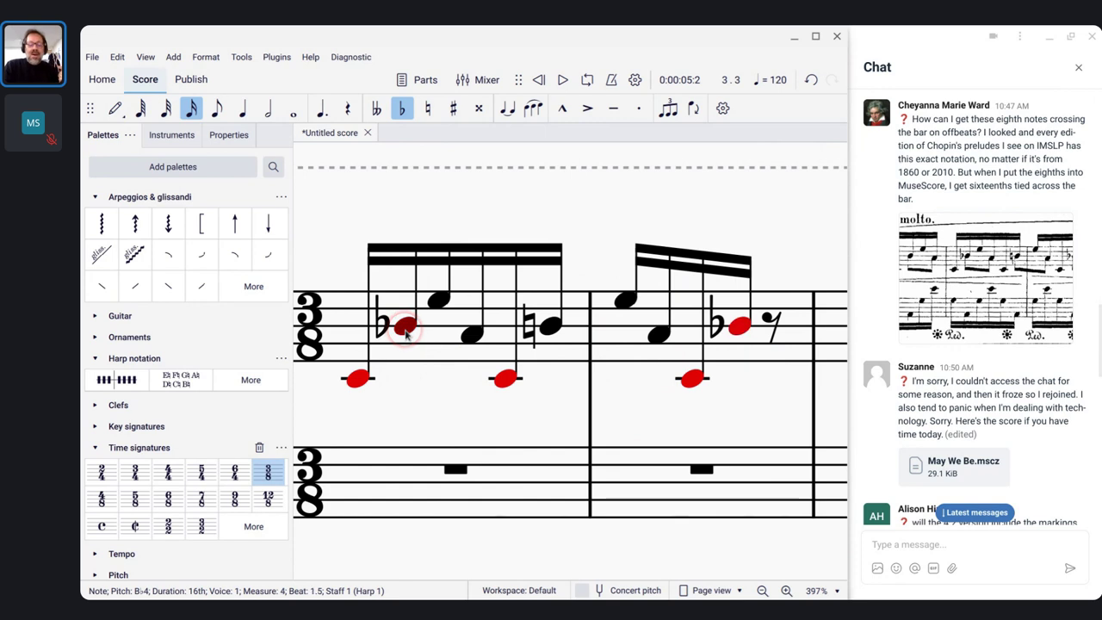
pyautogui.press('n')
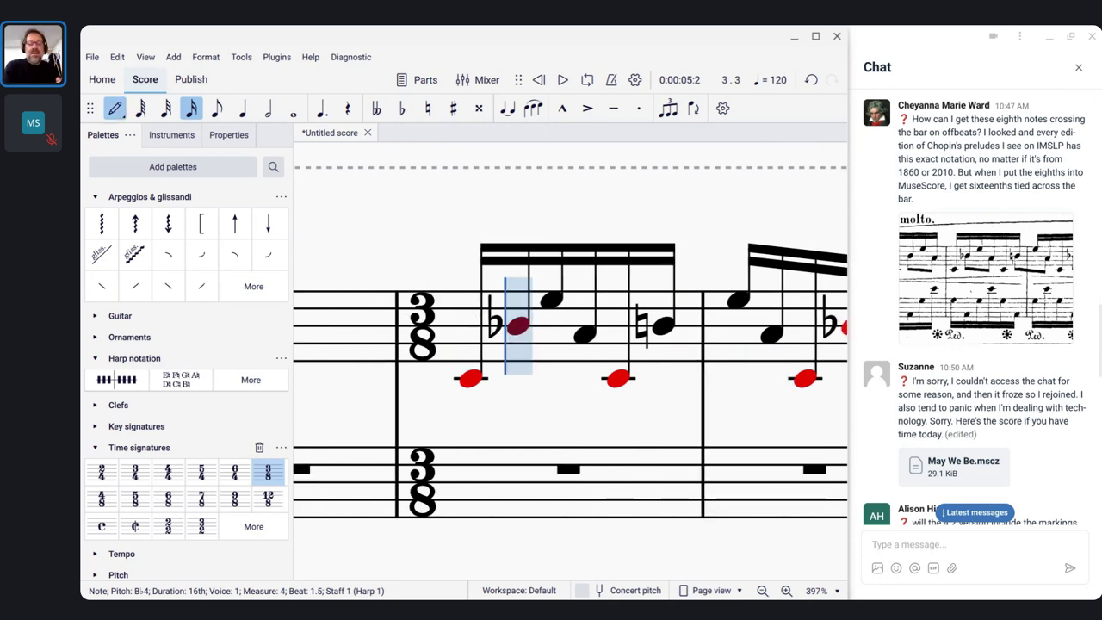
pyautogui.hotkey('ctrl', 'alt', '2')
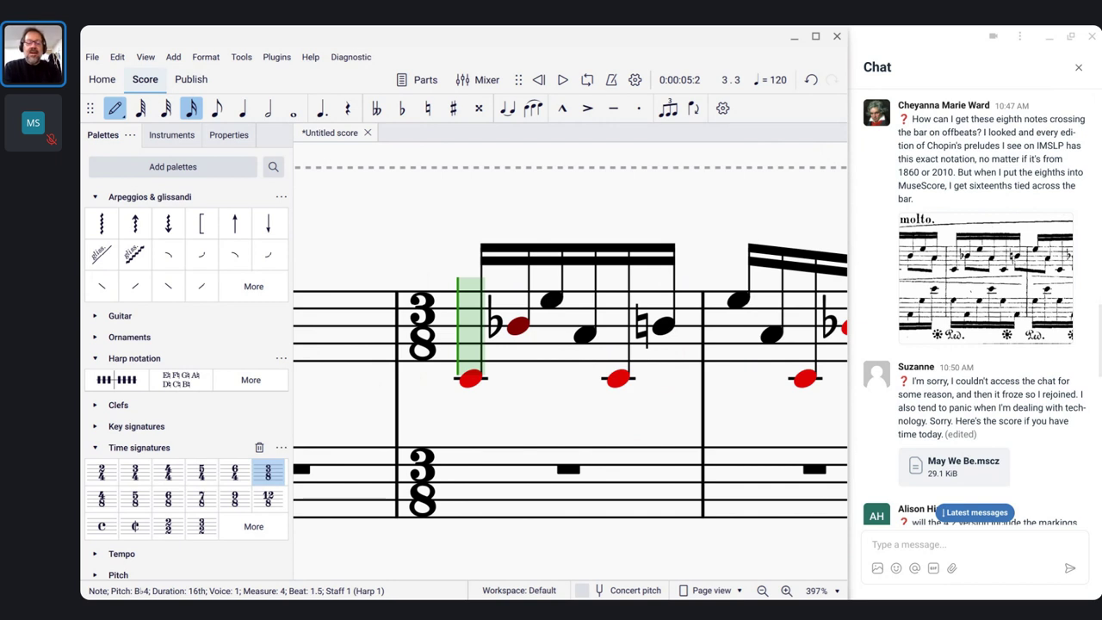
pyautogui.press('0')
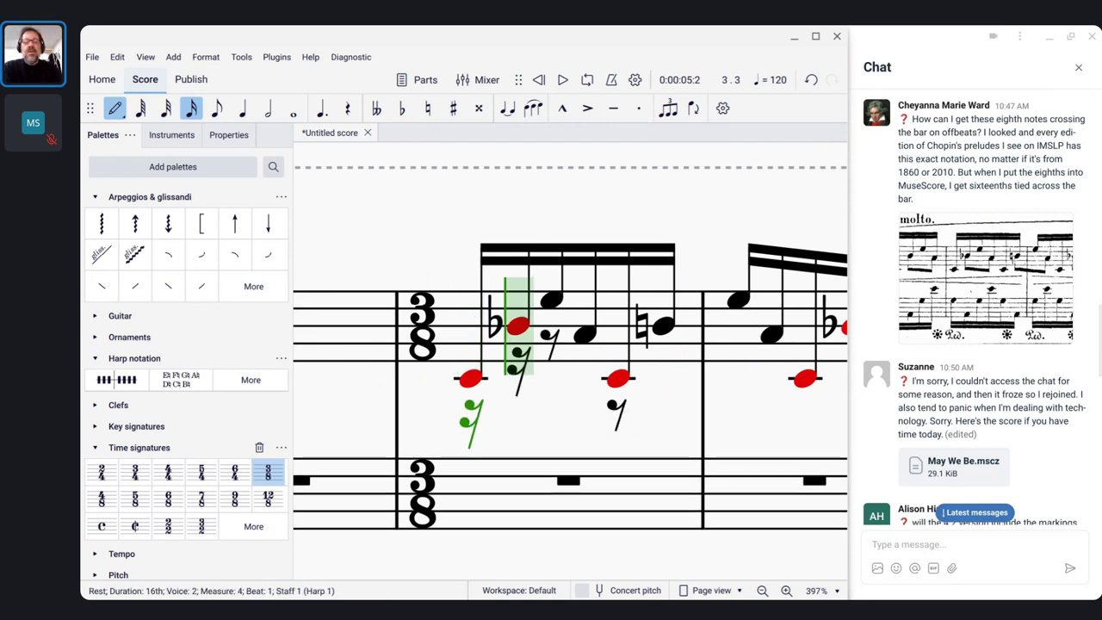
pyautogui.press('b')
pyautogui.press('Down')
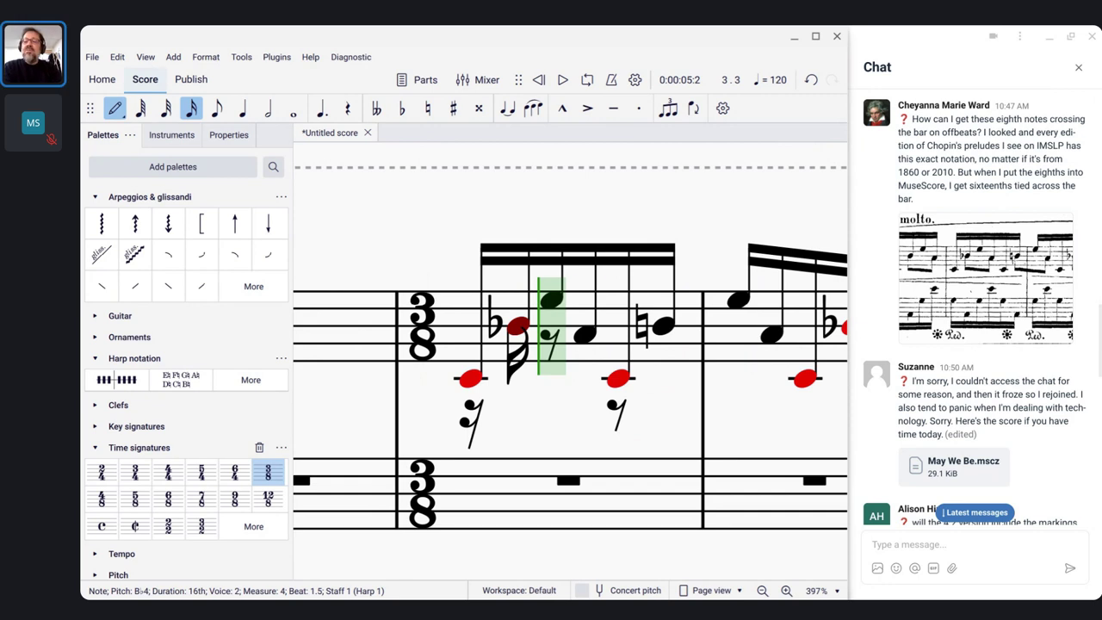
# Step: Continue voice 2 of measure 4 with a 16th rest, A4, a 16th rest and B4
pyautogui.press('0')
pyautogui.press('a')
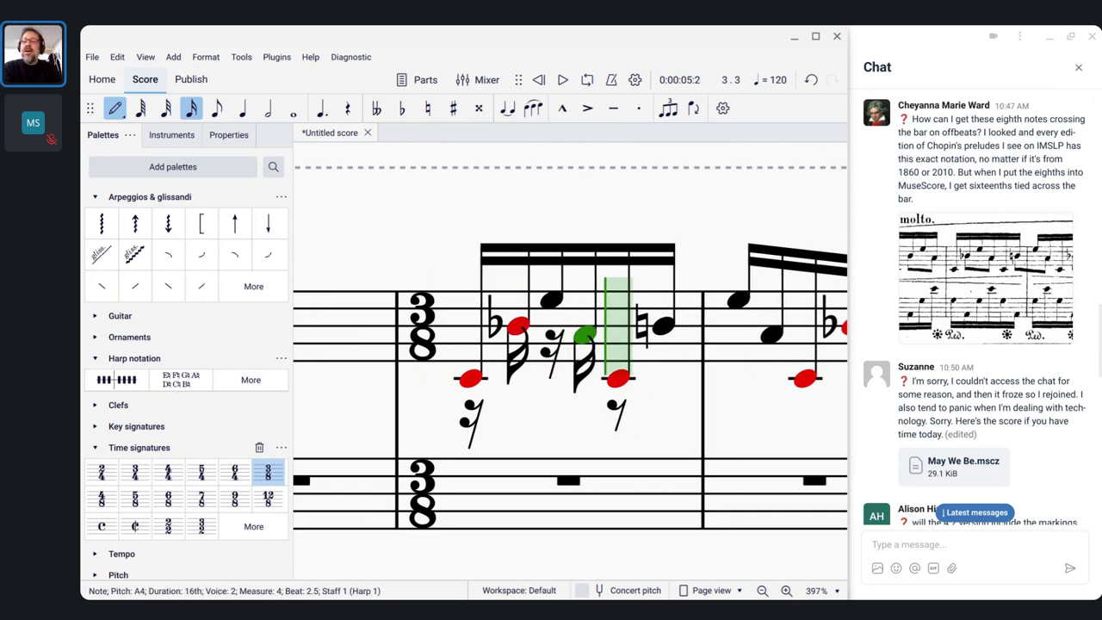
pyautogui.press('0')
pyautogui.press('b')
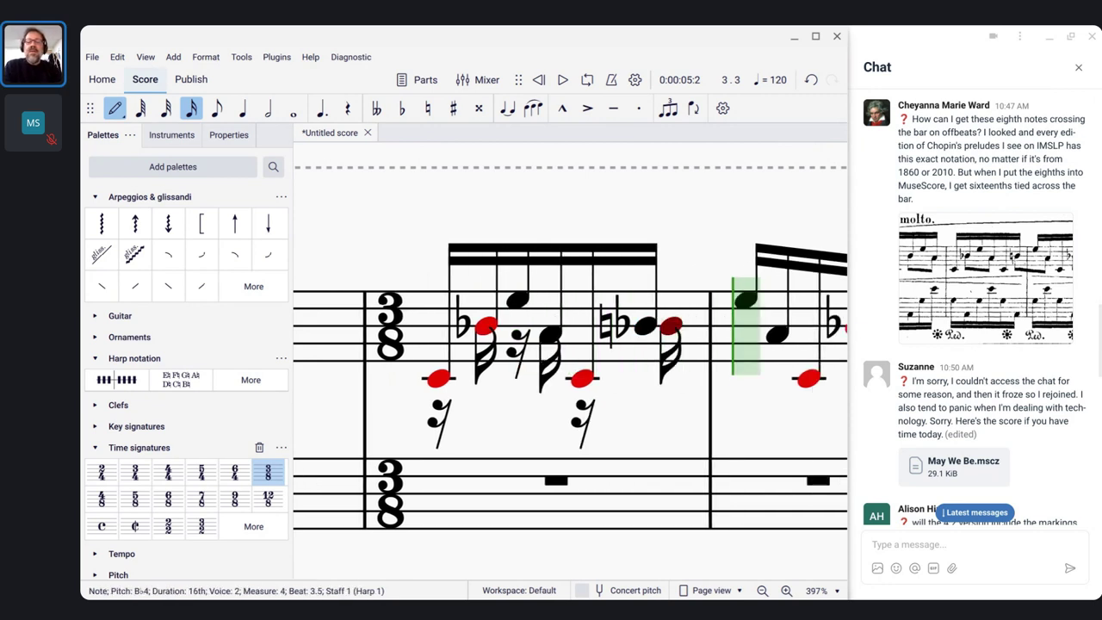
pyautogui.press('Up')
# Step: Start voice 2 of measure 5 with a 16th rest and a 16th-note A4, and leave note input
pyautogui.press('0')
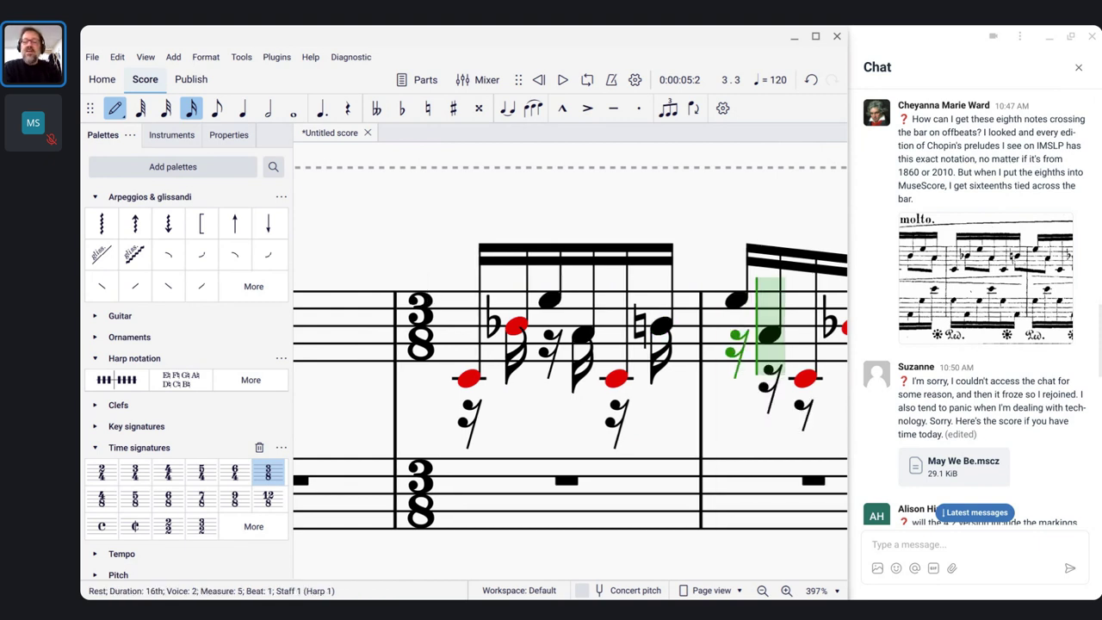
pyautogui.press('a')
pyautogui.press('Escape')
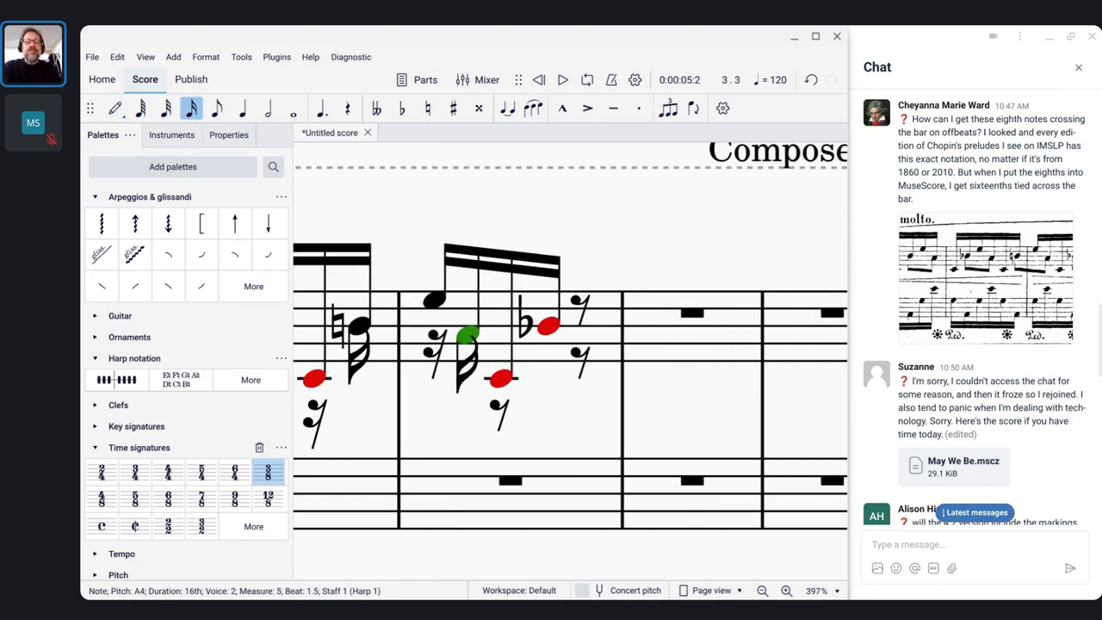
# Step: Set the beam type of the voice 2 rest on beat 2 of measure 4 so the beam joins B♭4 and A4 across it
pyautogui.hotkey('ctrl', '-')
pyautogui.hotkey('ctrl', '-')
pyautogui.hotkey('ctrl', '-')
pyautogui.hotkey('ctrl', '-')
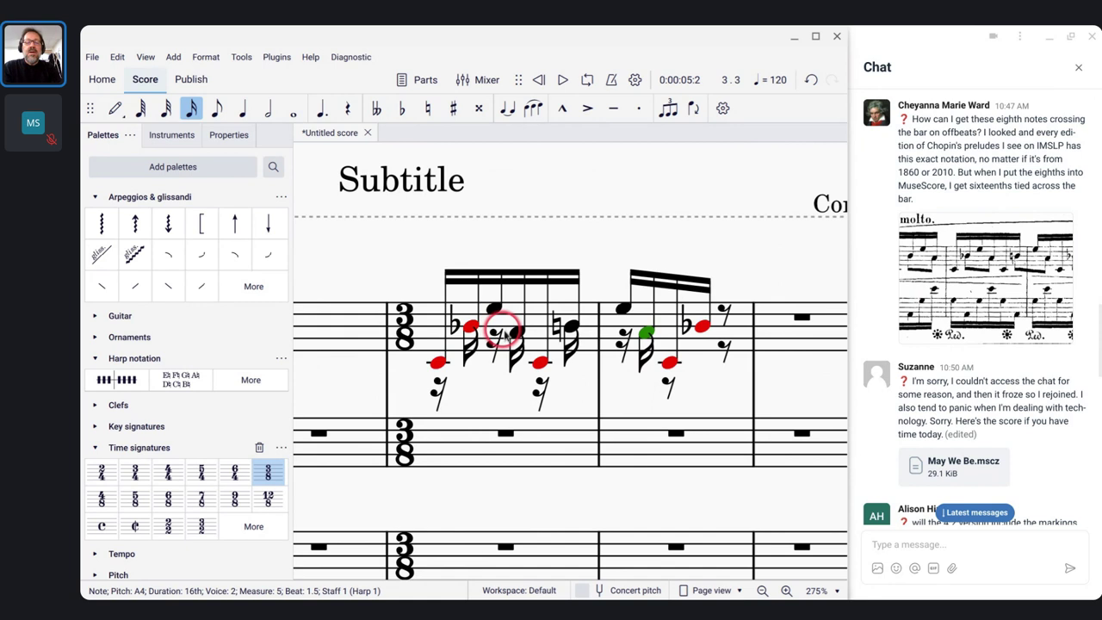
pyautogui.click(494, 340)
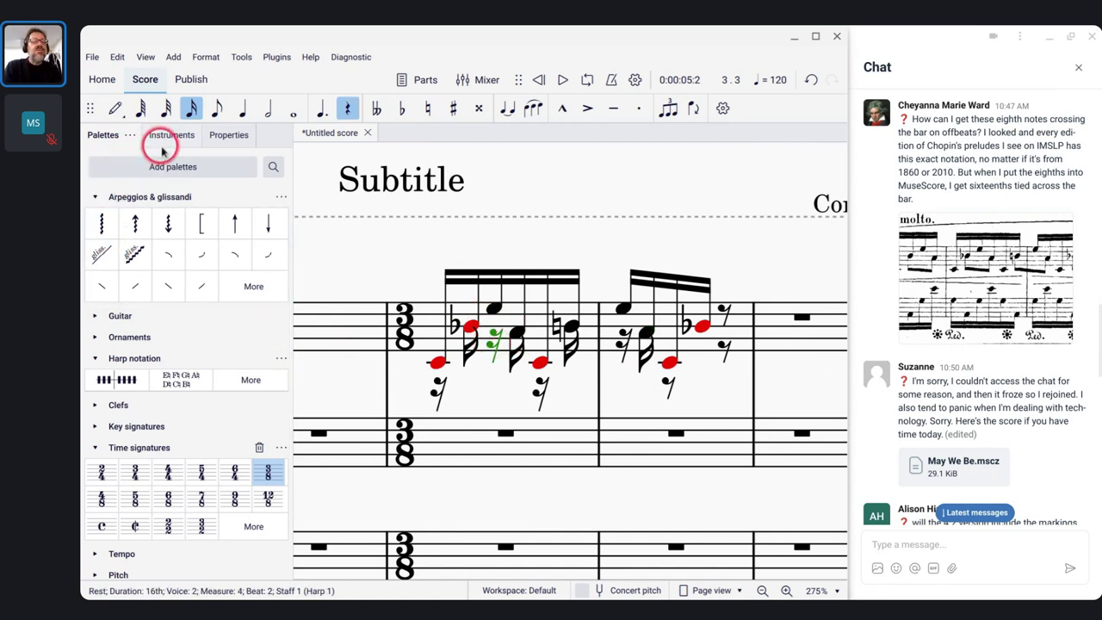
pyautogui.click(215, 136)
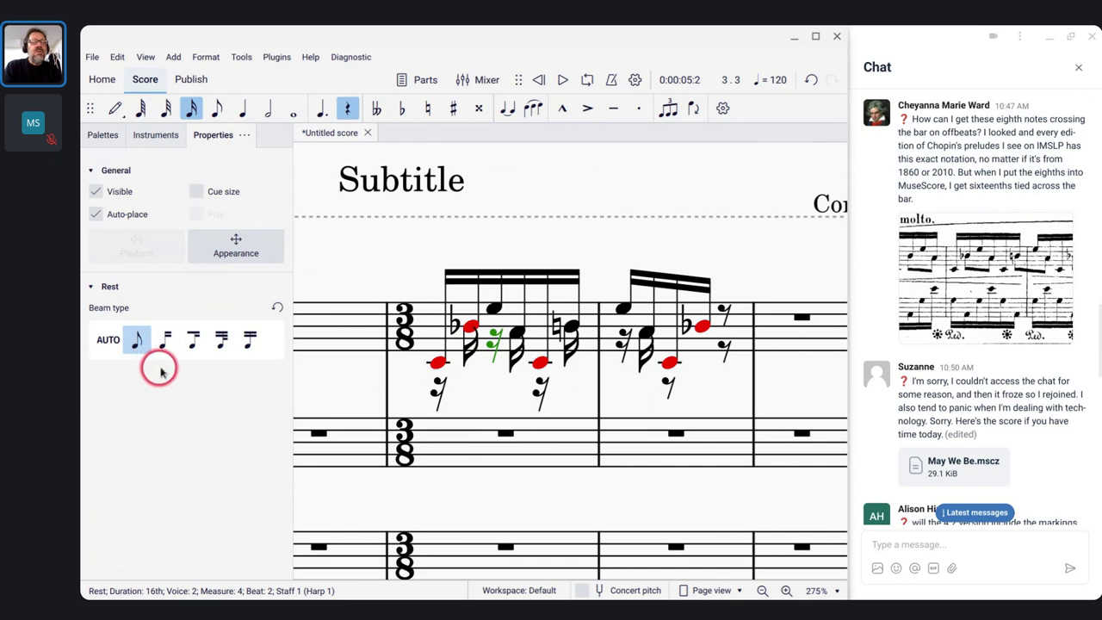
pyautogui.click(249, 341)
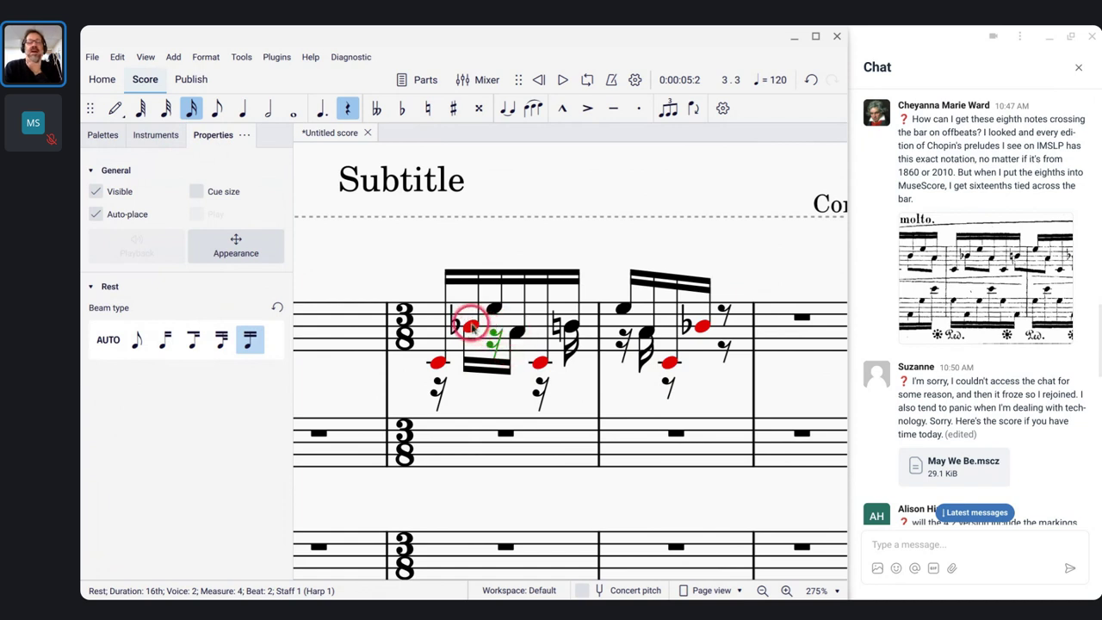
# Step: Try breaking the inner beam between the voice 2 B♭4 and A4 in measure 4, and undo it
pyautogui.click(480, 370)
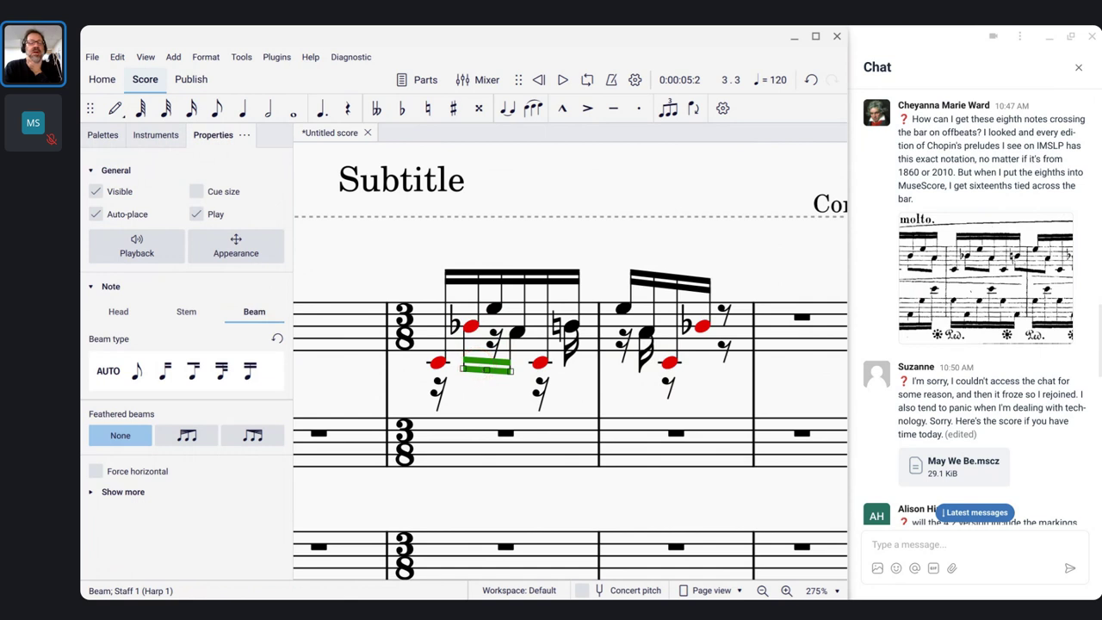
pyautogui.click(191, 377)
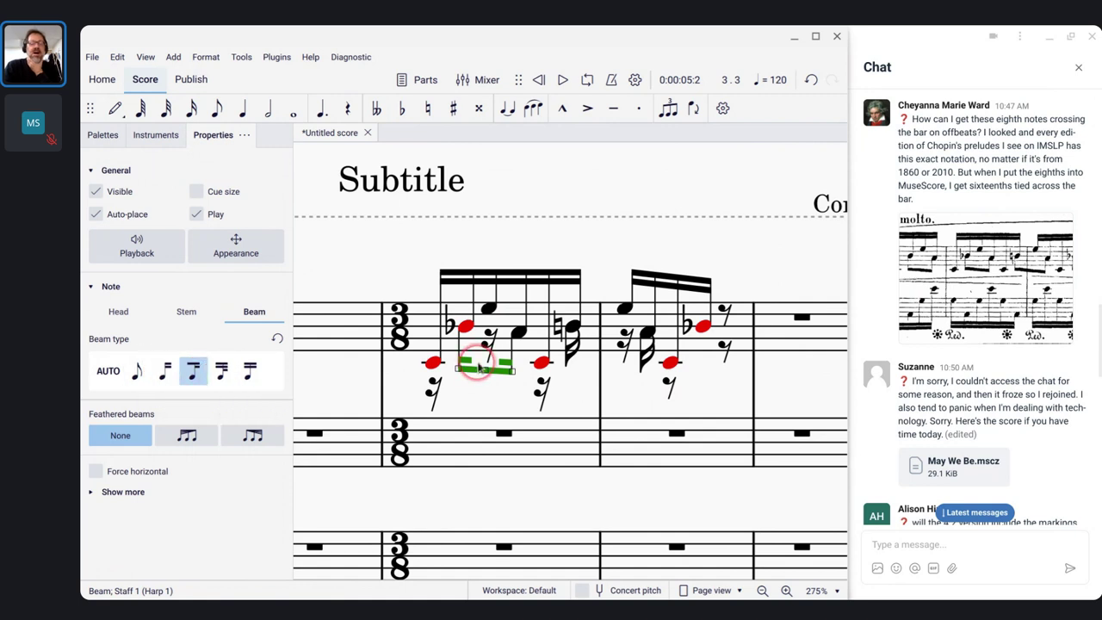
pyautogui.hotkey('ctrl', 'z')
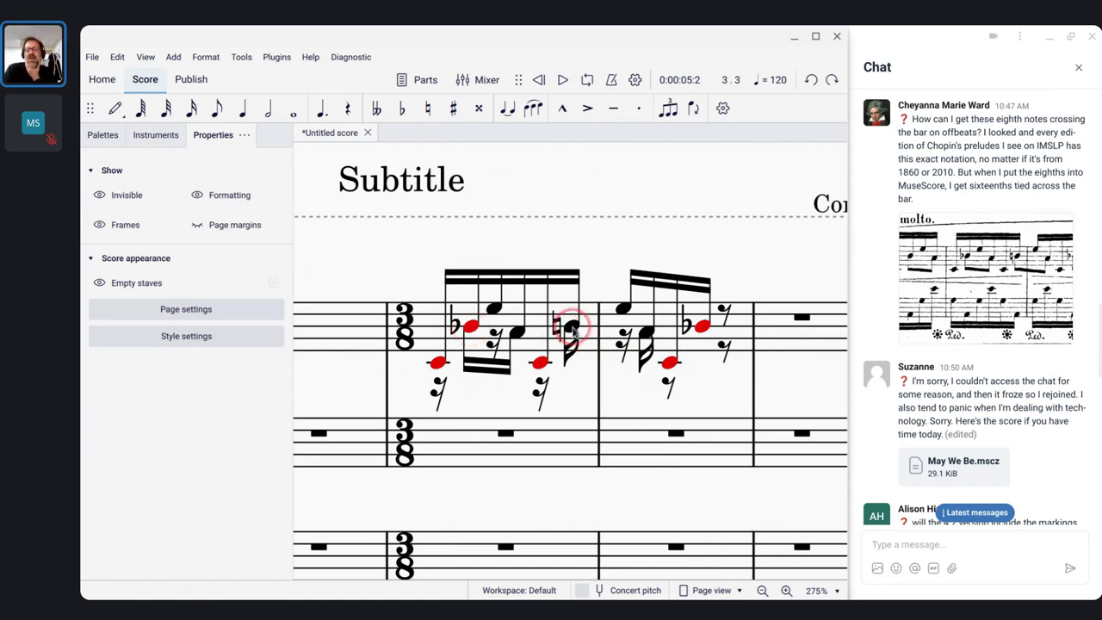
# Step: Change the voice 2 B♭4 at beat 1.5 of measure 4 to an eighth note
pyautogui.click(484, 366)
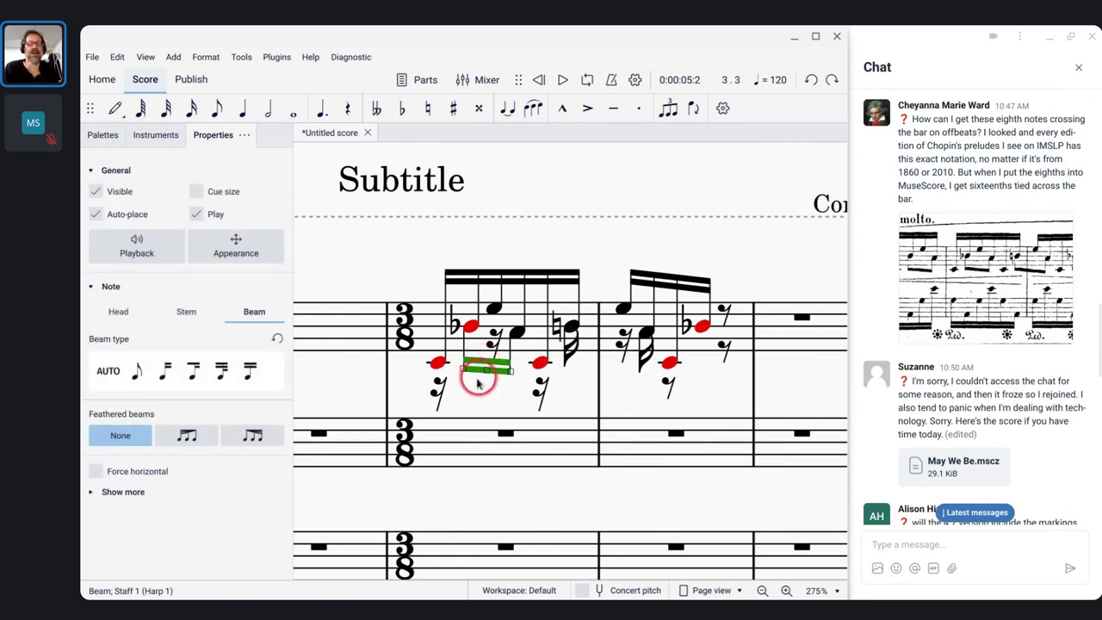
pyautogui.click(492, 334)
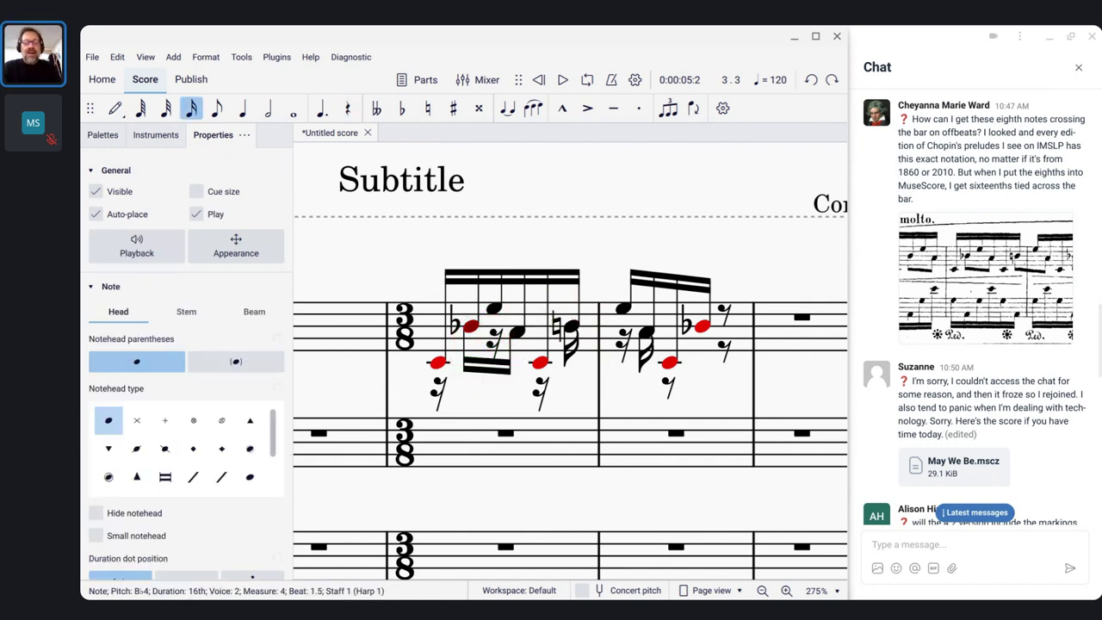
pyautogui.press('5')
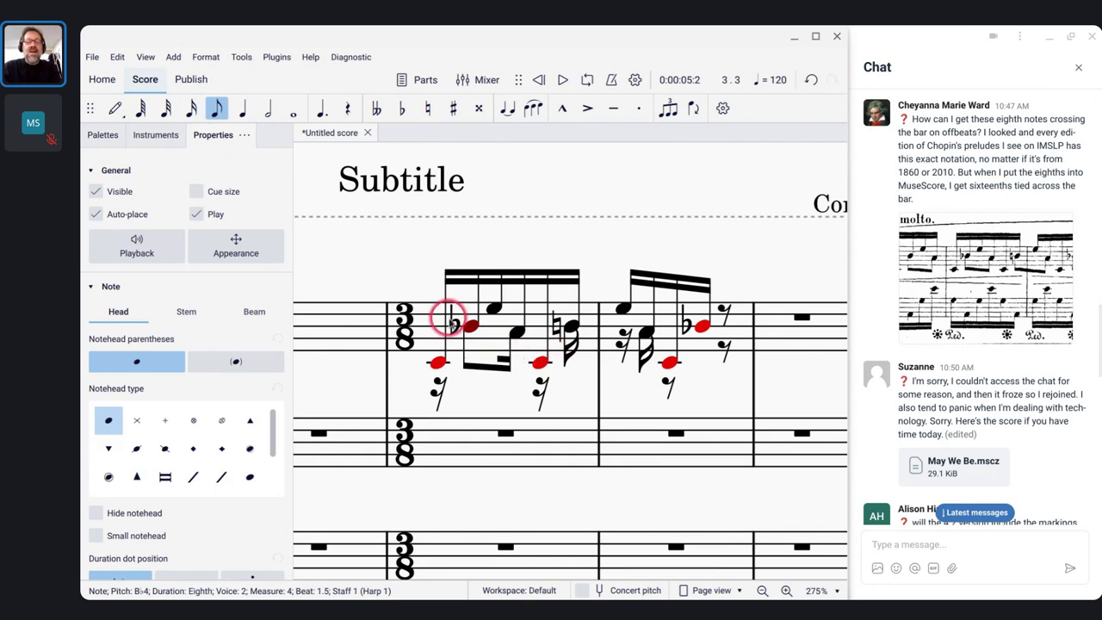
# Step: Try to lengthen the voice 2 A4 at beat 2.5 of measure 4 to an eighth note
pyautogui.click(515, 333)
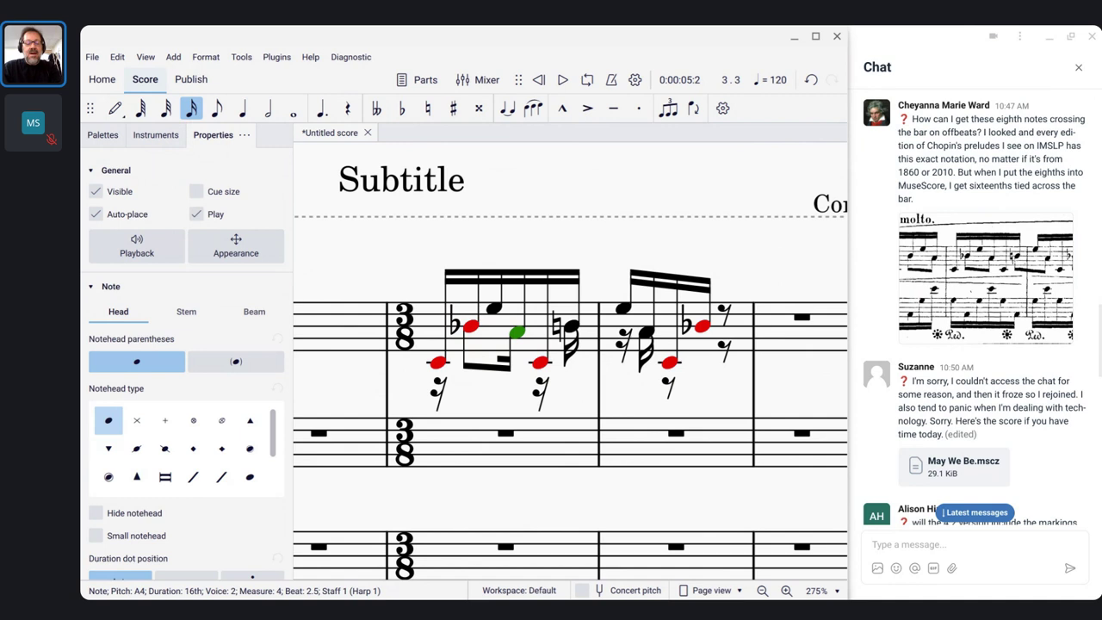
pyautogui.press('n')
pyautogui.click(540, 392)
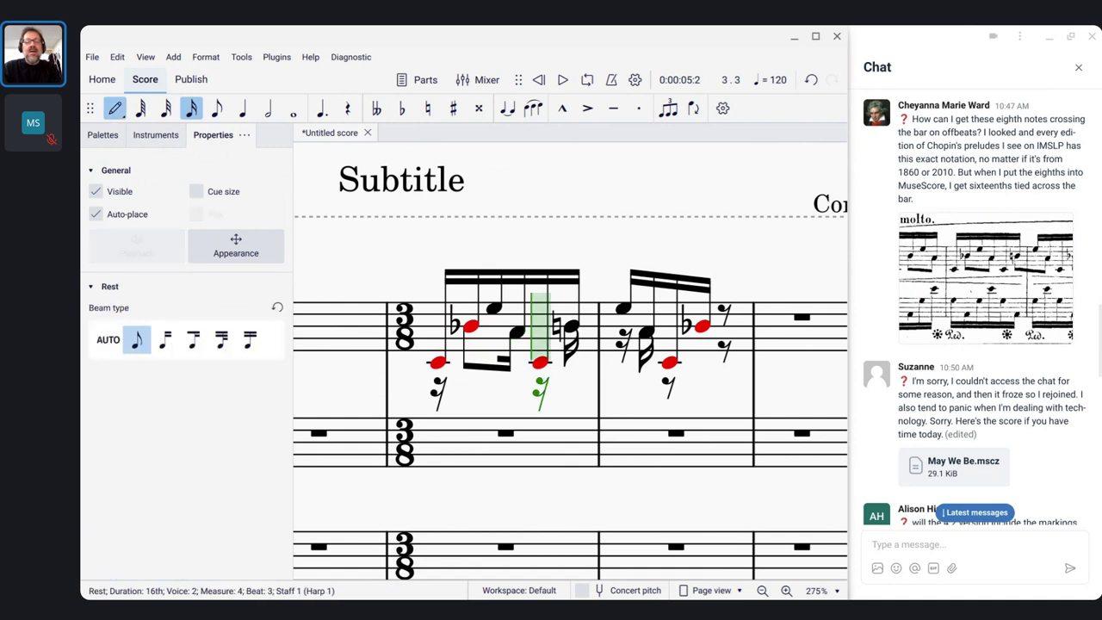
pyautogui.press('Left')
pyautogui.press('5')
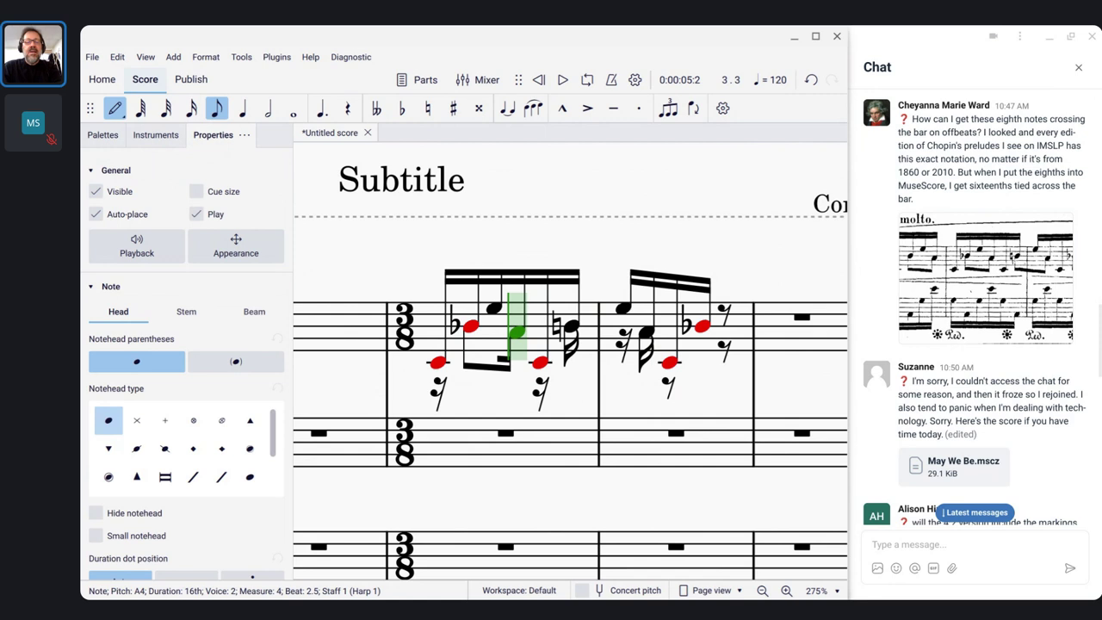
pyautogui.press('Escape')
pyautogui.click(516, 337)
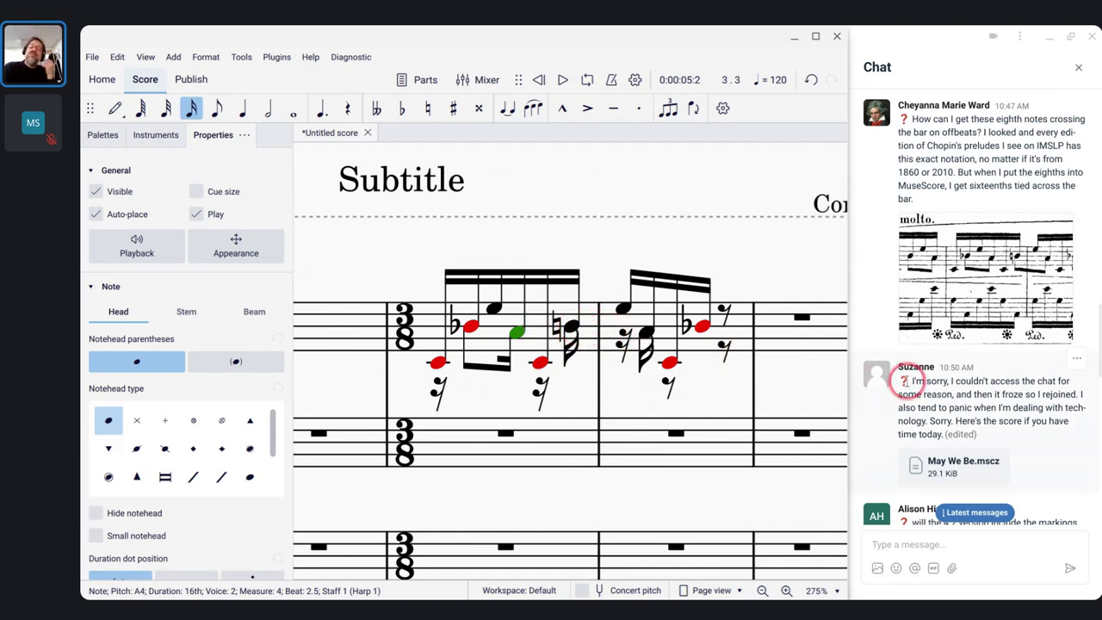
# Step: Examine how the notes crossing the barline are written in the Chopin excerpt in the chat
pyautogui.scroll(-1, 1007, 375)
pyautogui.scroll(-3, 1008, 376)
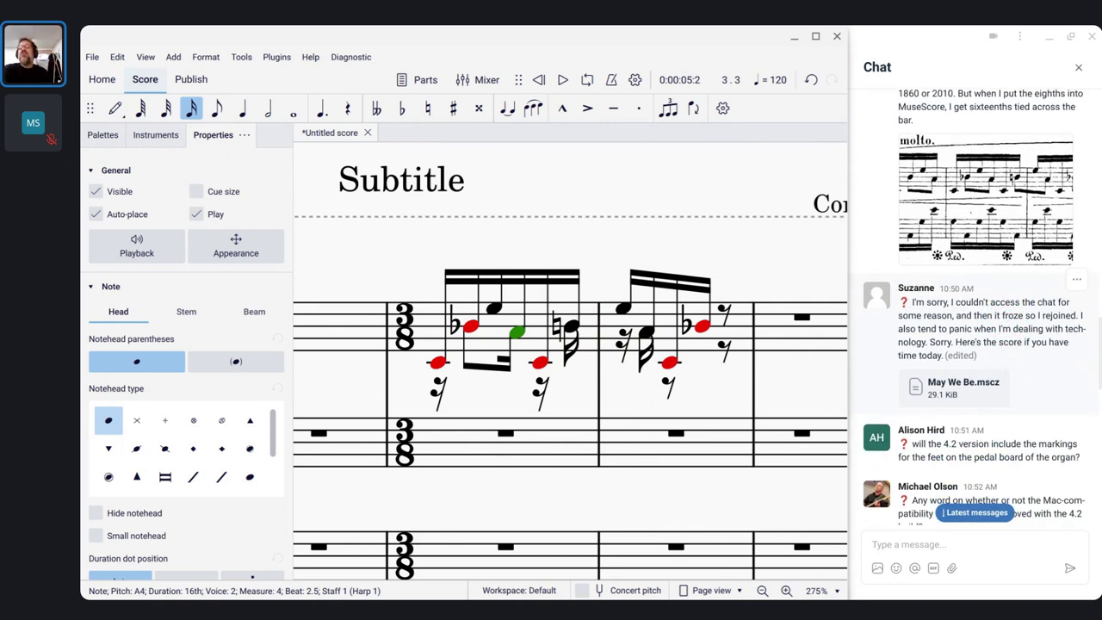
pyautogui.scroll(-1, 990, 215)
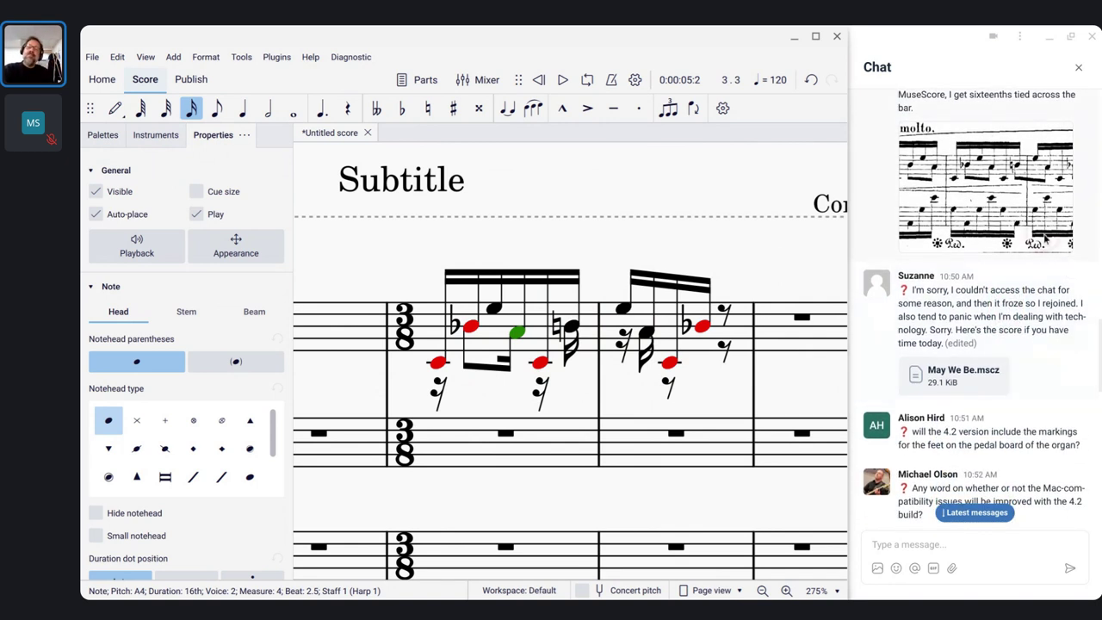
pyautogui.click(1042, 157)
pyautogui.moveTo(1042, 157); pyautogui.dragTo(1014, 161)
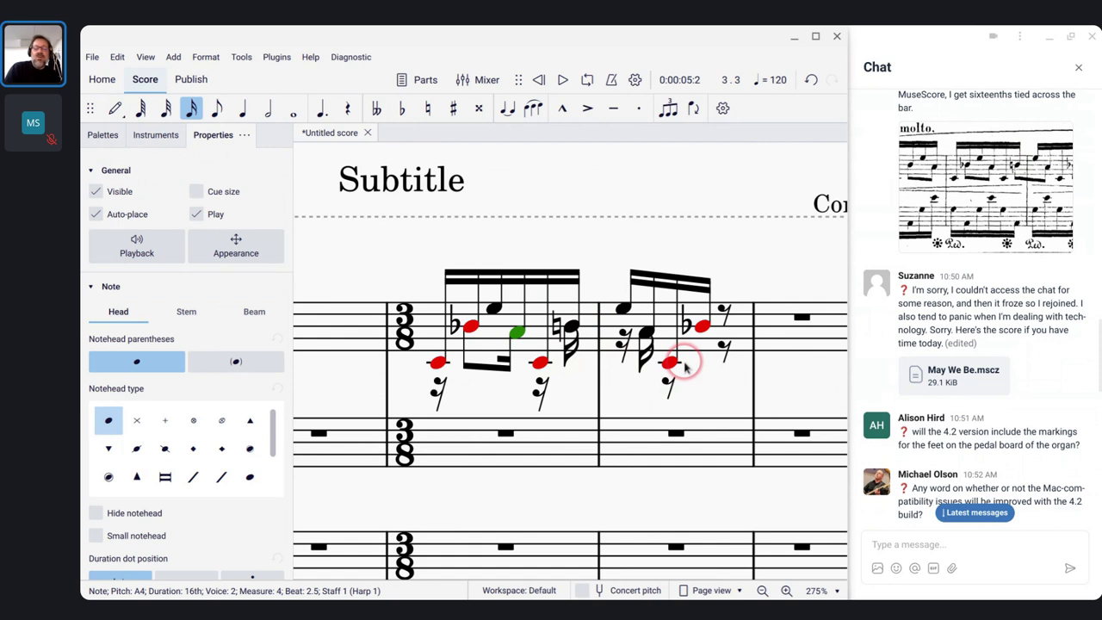
# Step: Read the chat questions about Narrator screen reader support and about slow notes, latency and MS4 filling the entire screen
pyautogui.scroll(-3, 865, 336)
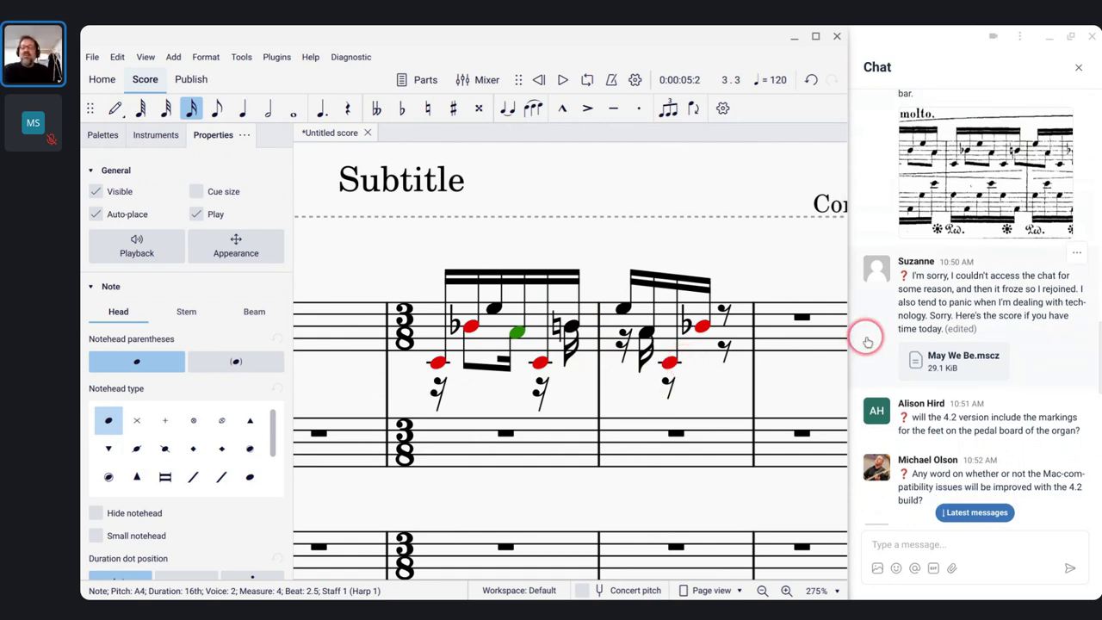
pyautogui.scroll(-5, 872, 341)
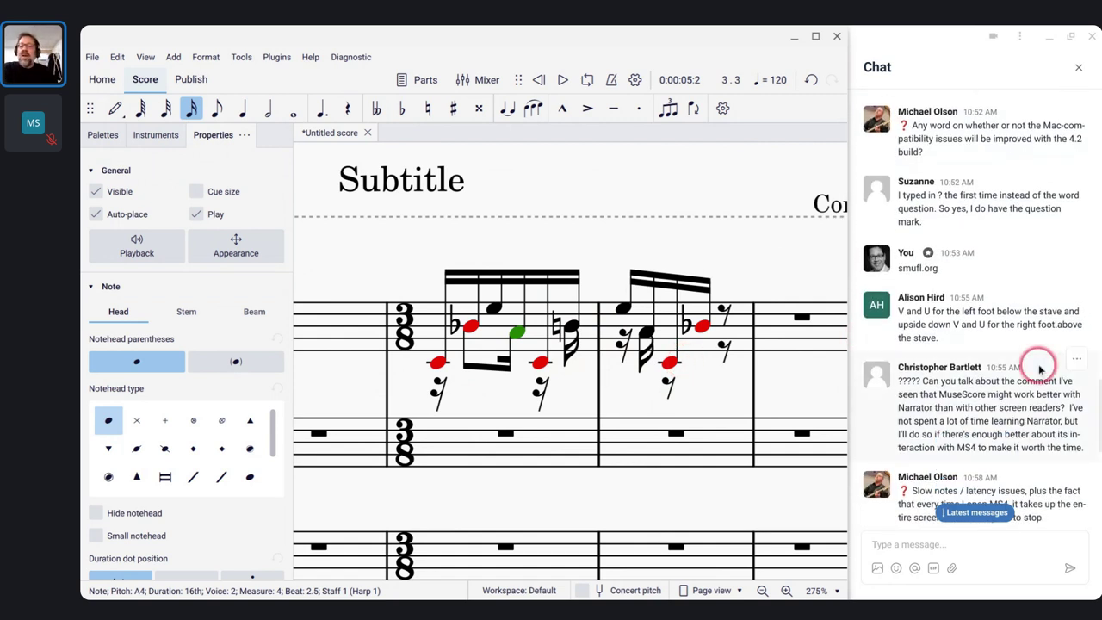
pyautogui.scroll(-1, 947, 275)
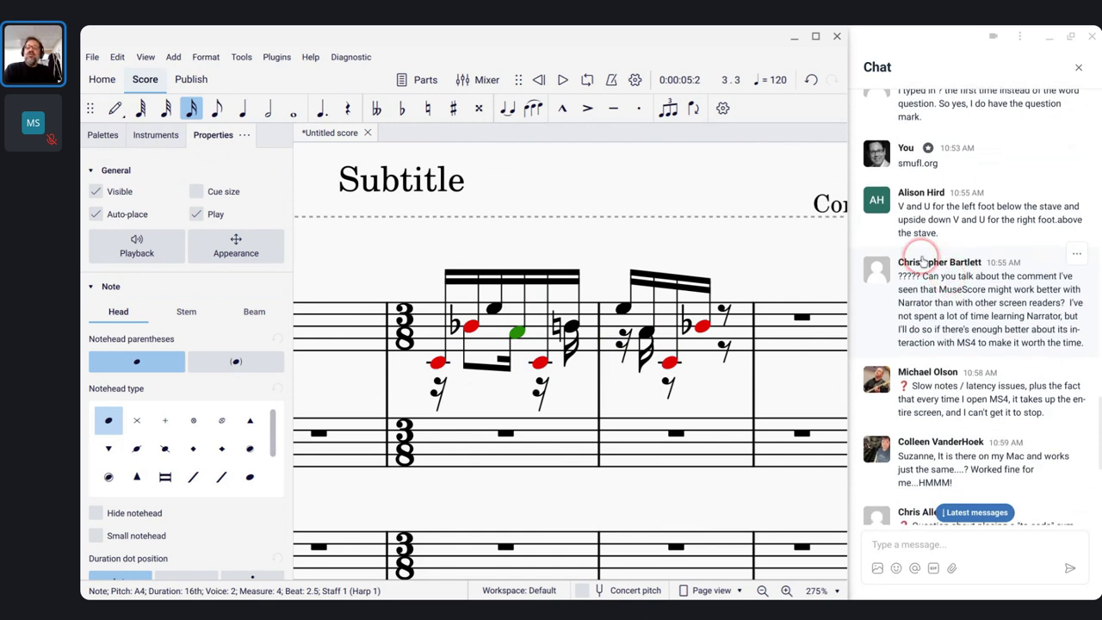
pyautogui.click(948, 274)
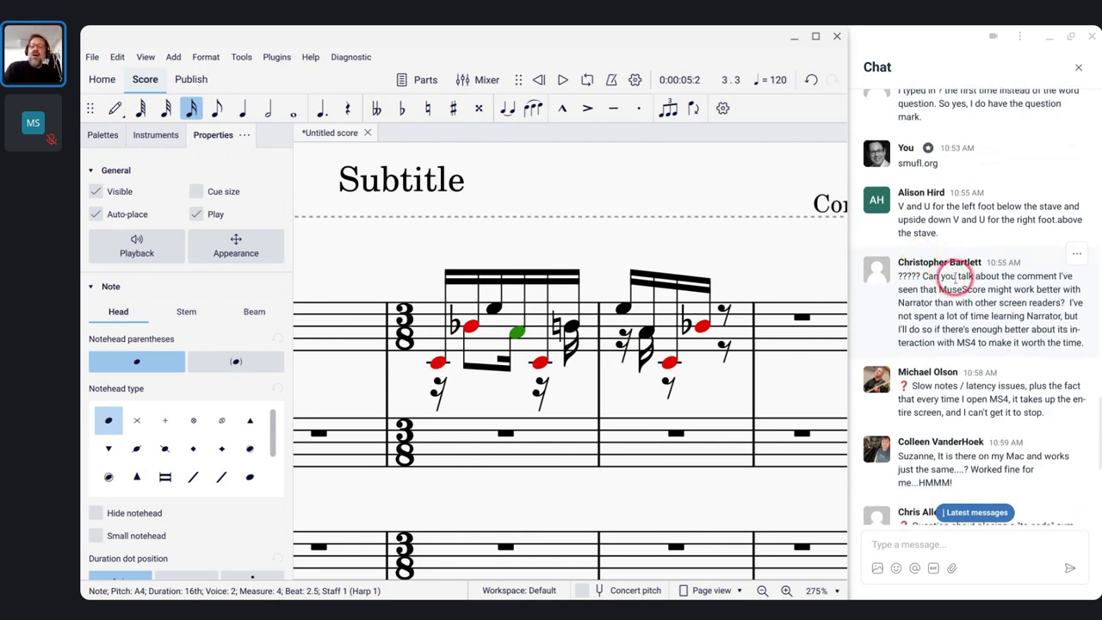
pyautogui.scroll(-2, 956, 276)
pyautogui.click(969, 272)
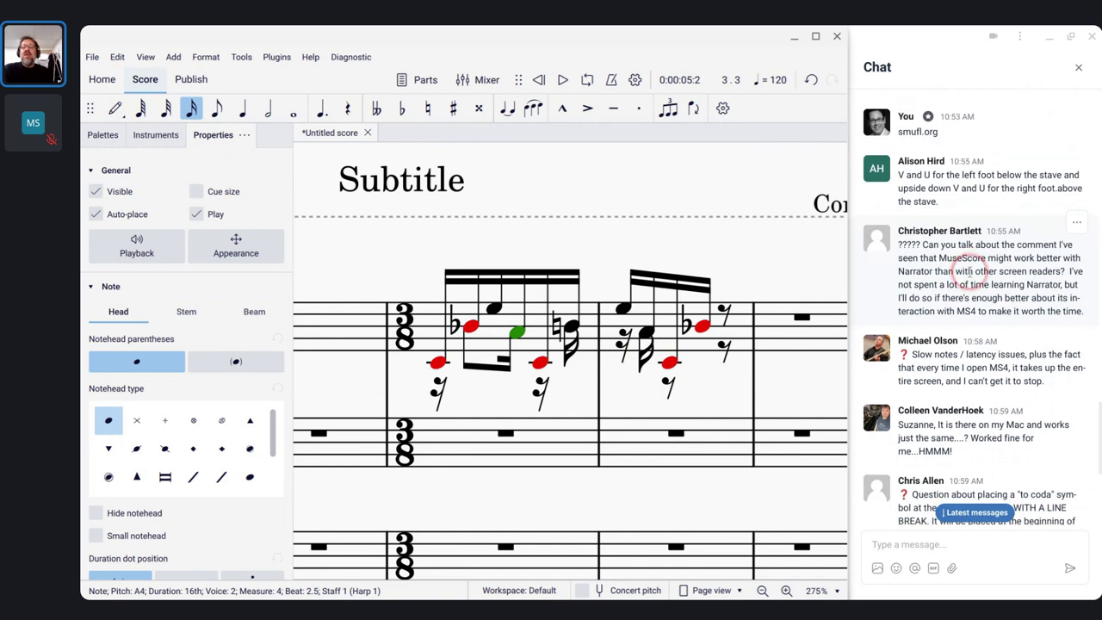
pyautogui.scroll(-1, 969, 272)
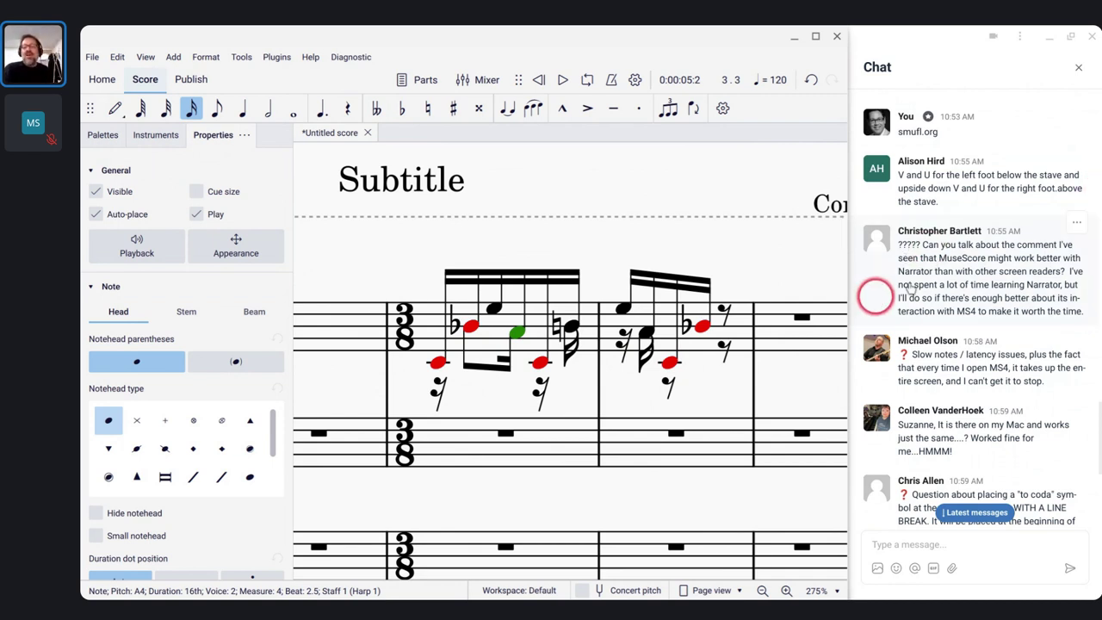
pyautogui.scroll(-1, 959, 271)
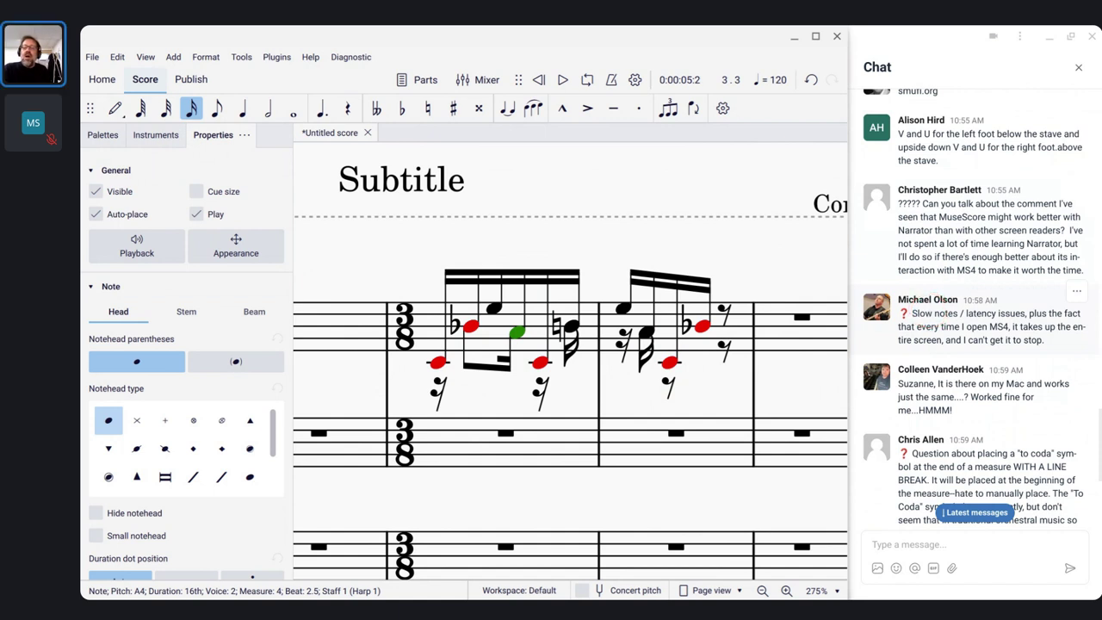
pyautogui.click(916, 310)
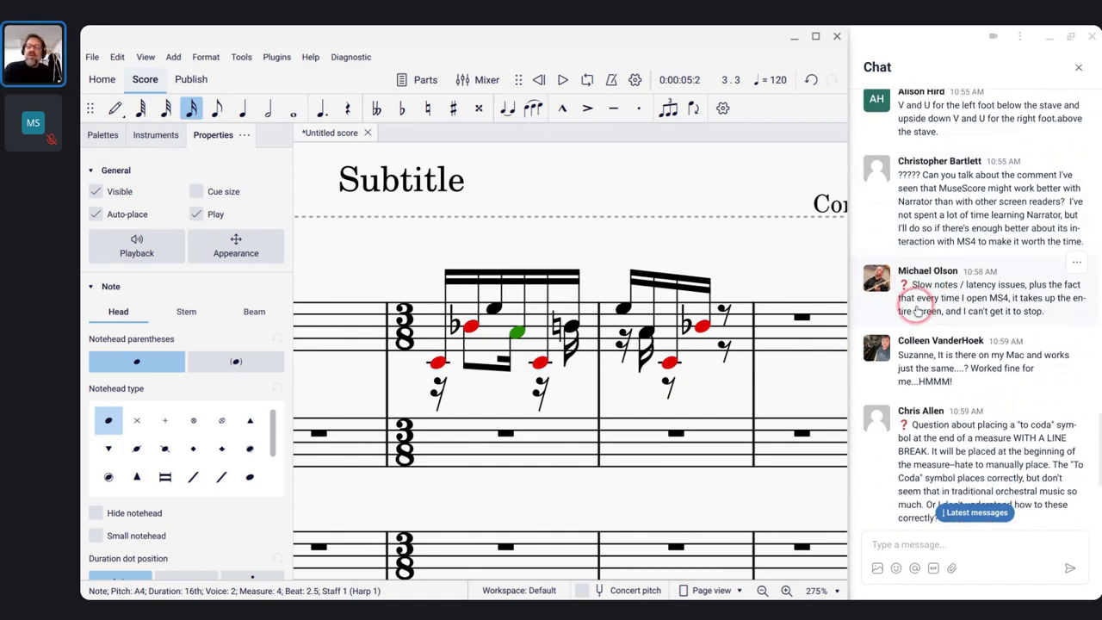
pyautogui.click(937, 296)
pyautogui.click(982, 280)
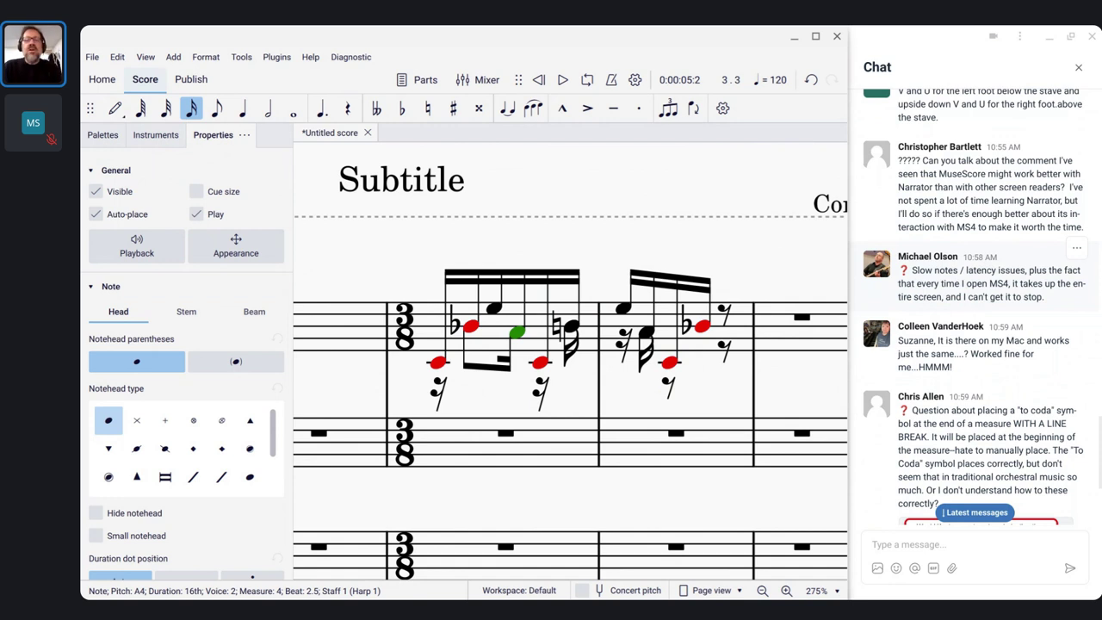
# Step: Switch to Chrome and load the musescore.org website in a new browser window
pyautogui.hotkey('alt', 'Tab')
pyautogui.hotkey('alt', 'Tab')
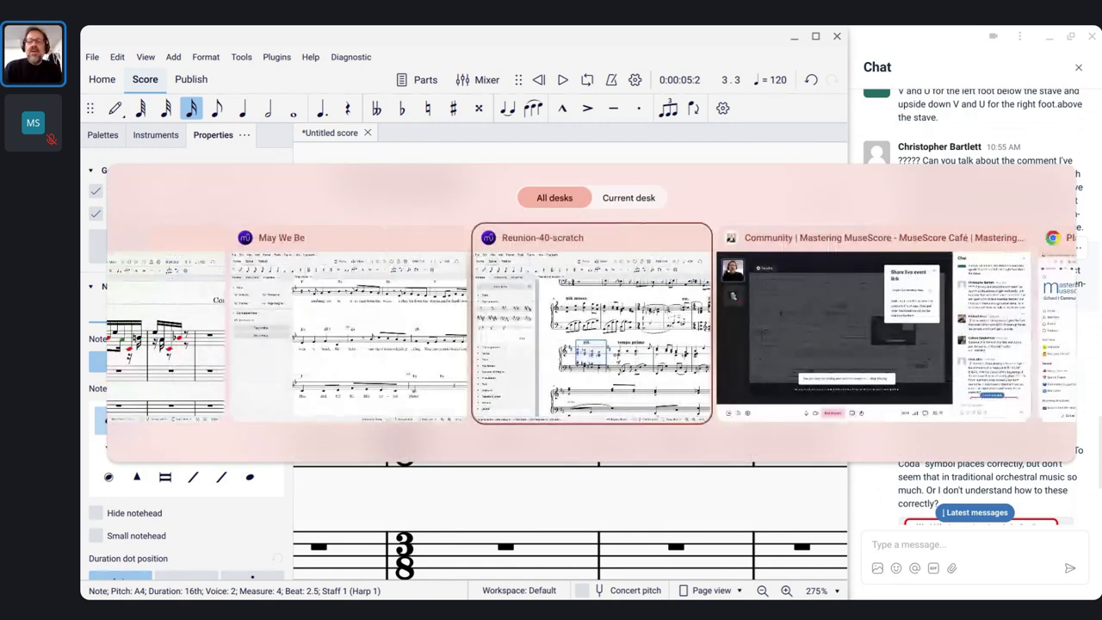
pyautogui.hotkey('alt', 'Tab')
pyautogui.hotkey('alt', 'Tab')
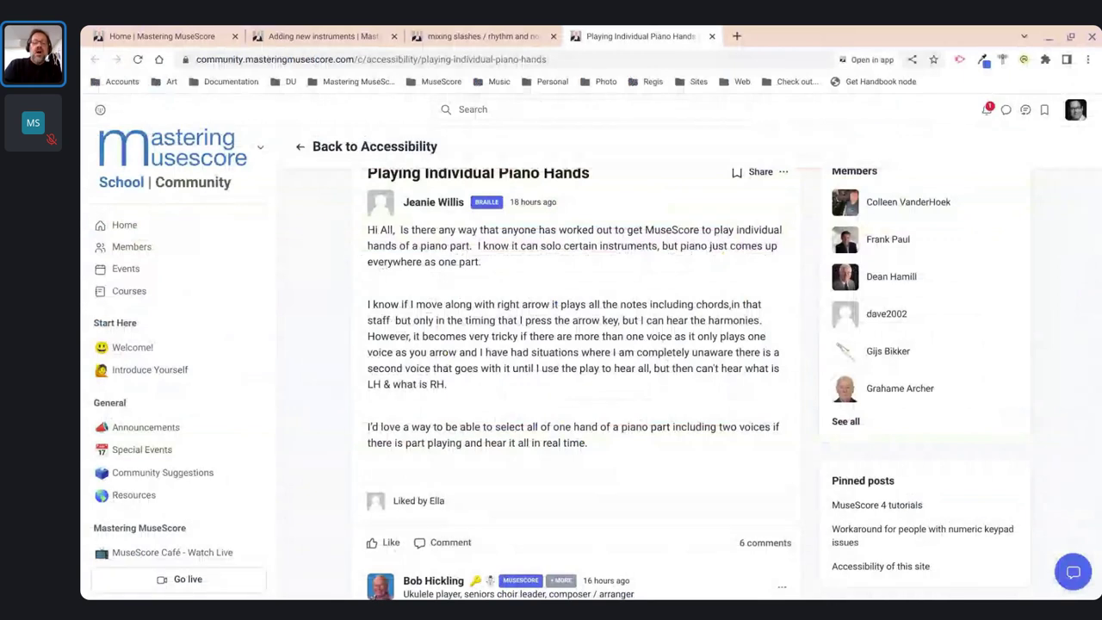
pyautogui.hotkey('ctrl', 'n')
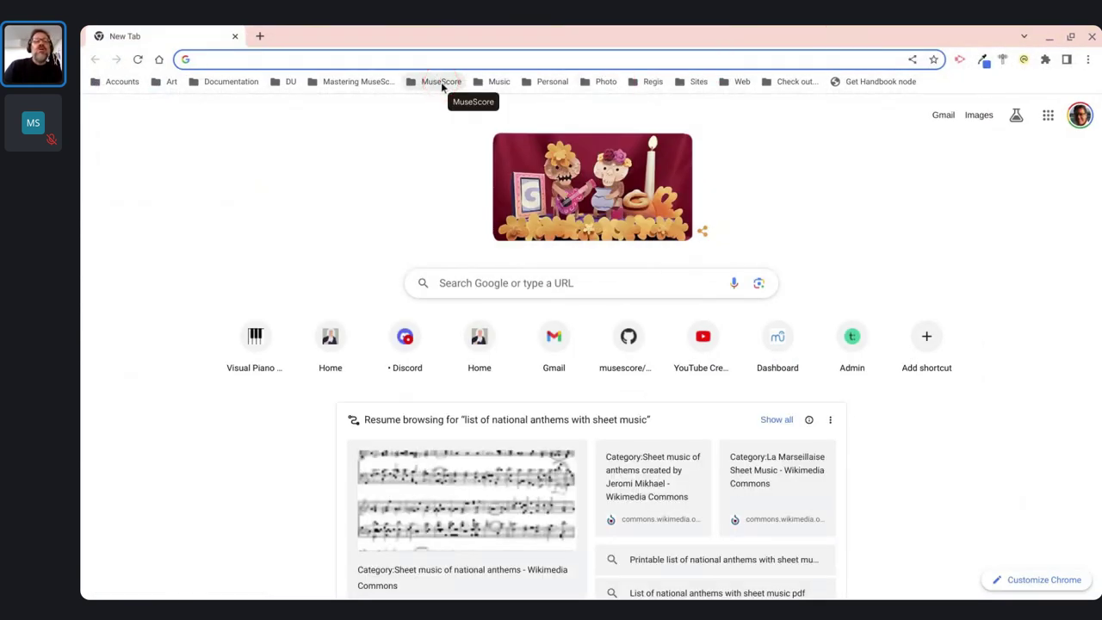
pyautogui.click(441, 82)
pyautogui.click(332, 66)
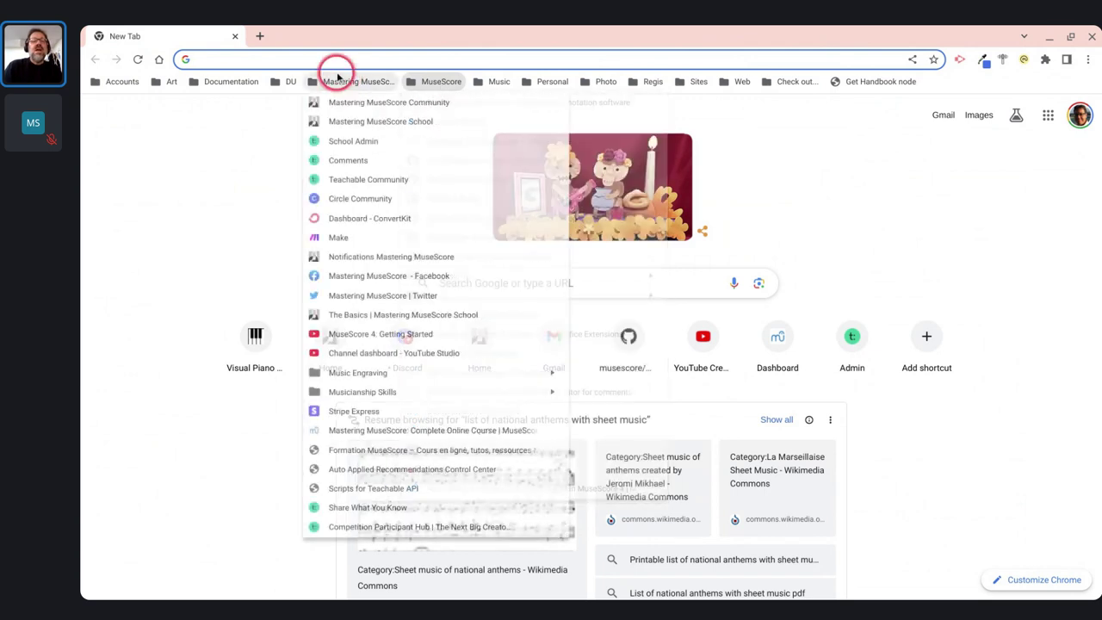
pyautogui.write('musescore.o')
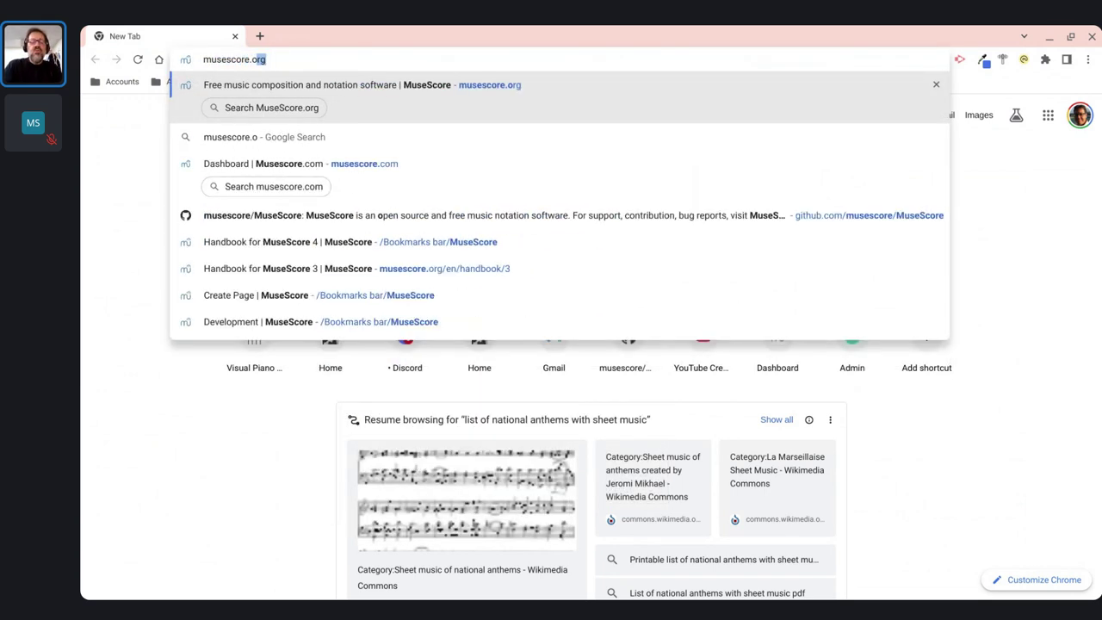
pyautogui.press('Return')
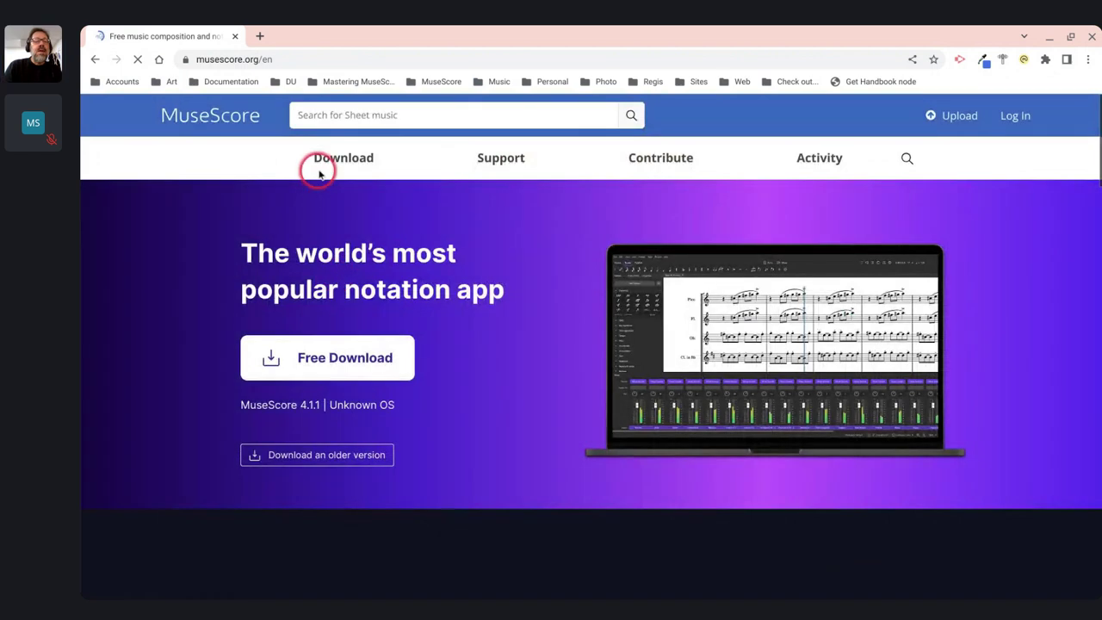
# Step: Open the software download page and follow its development builds section to the nightly builds download page
pyautogui.moveTo(320, 165)
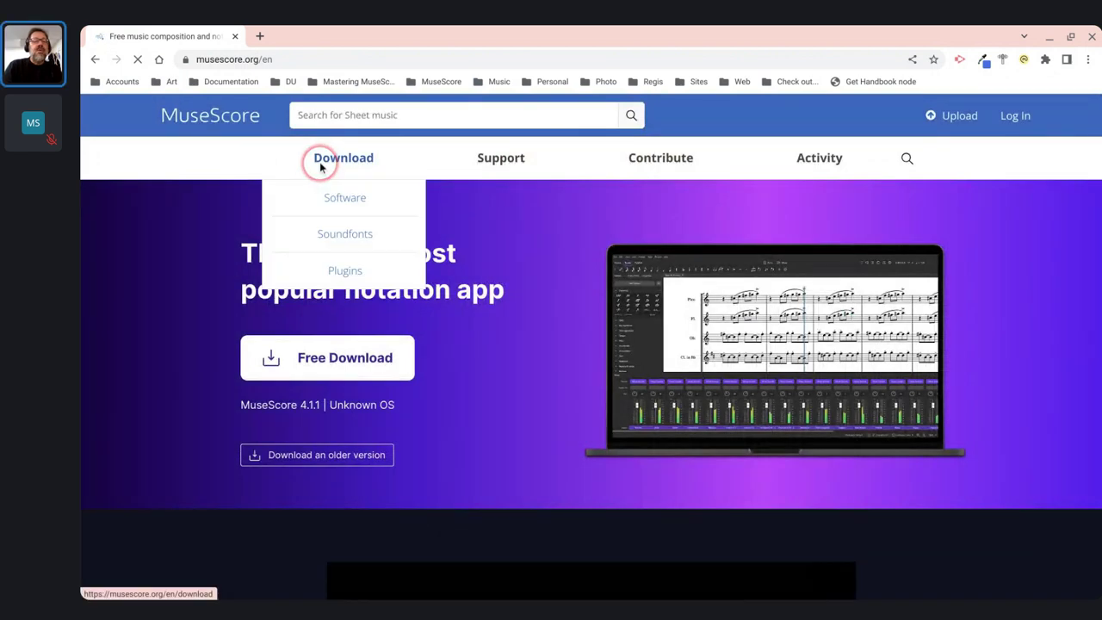
pyautogui.click(335, 201)
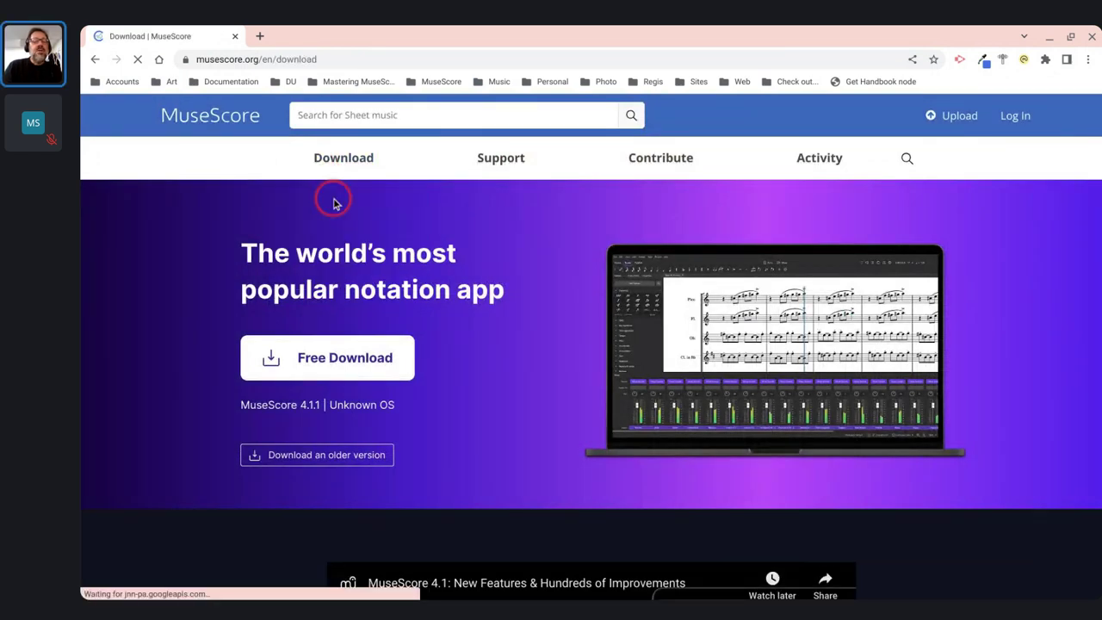
pyautogui.click(338, 294)
pyautogui.scroll(5, 340, 297)
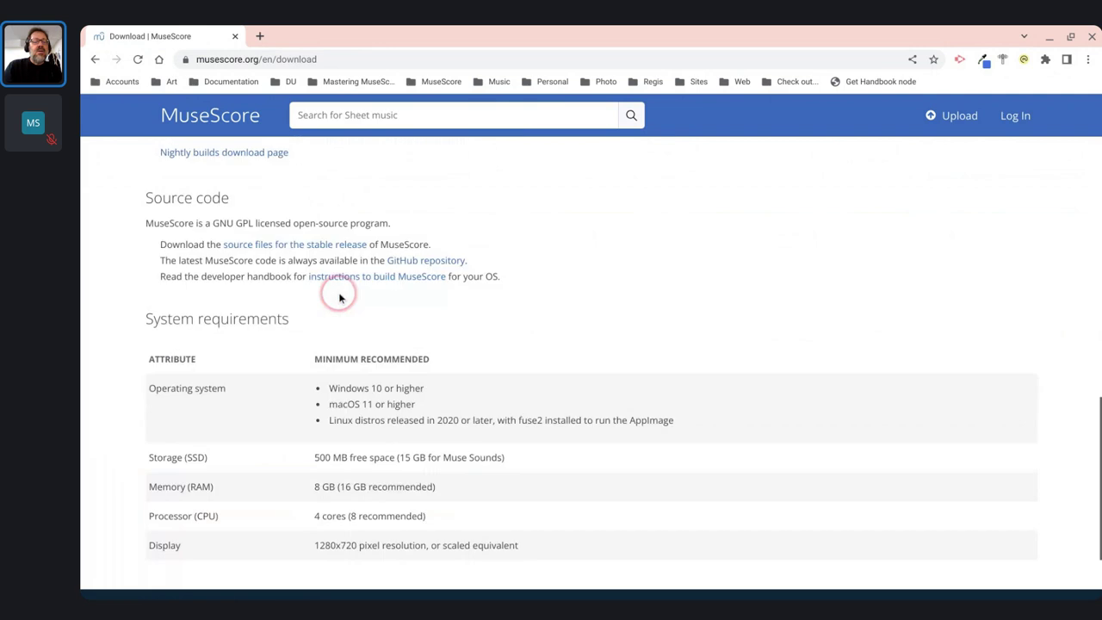
pyautogui.click(166, 392)
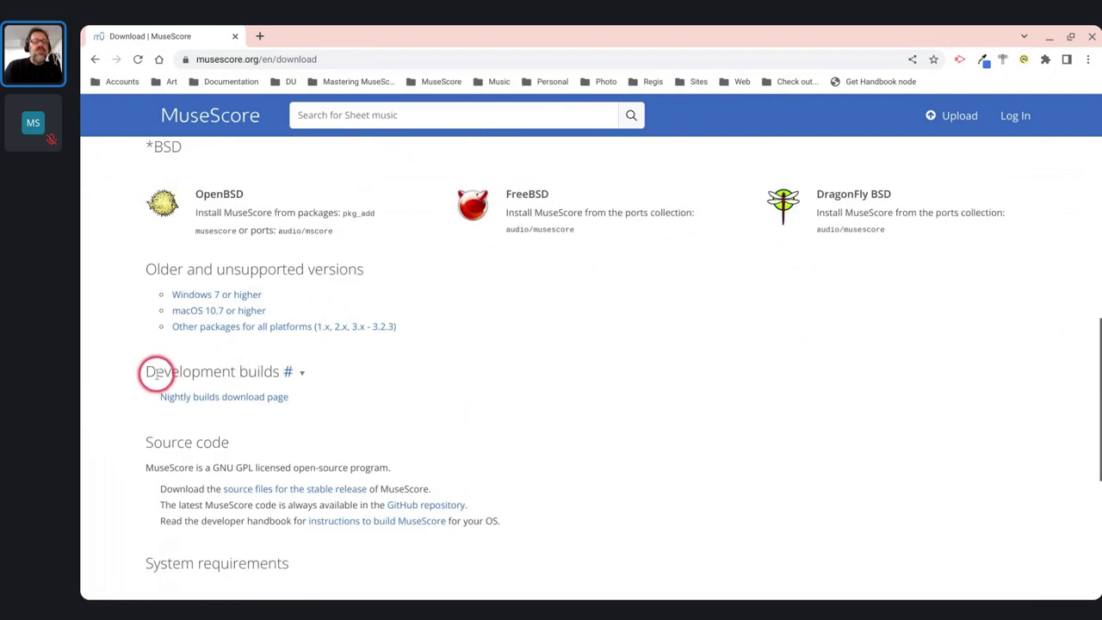
pyautogui.click(207, 402)
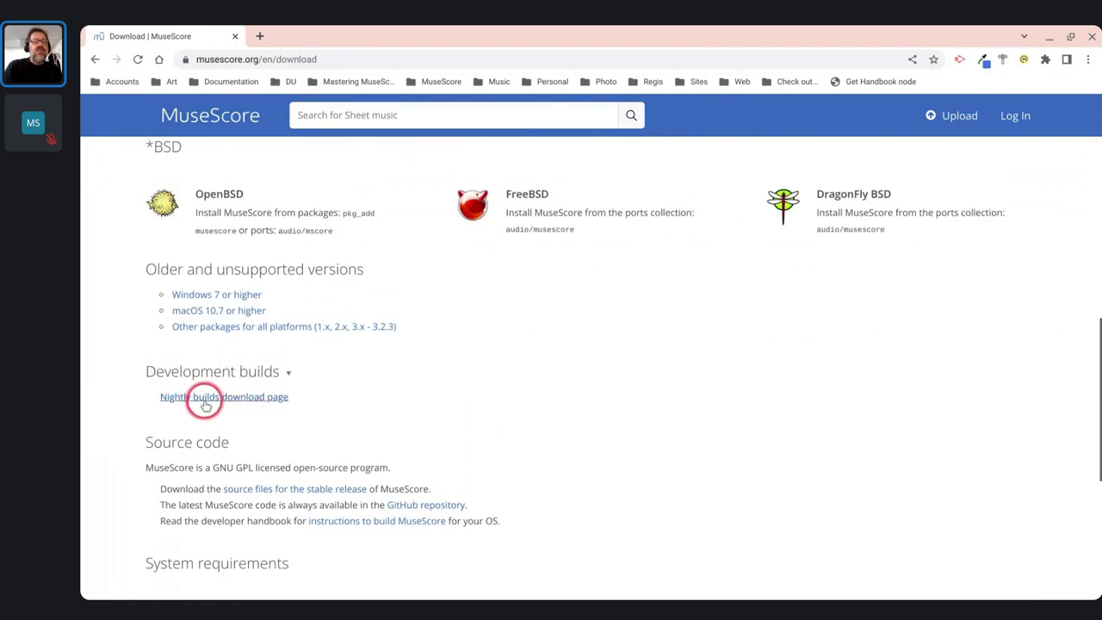
# Step: Open the directory of nightly builds for macOS
pyautogui.scroll(-1, 204, 403)
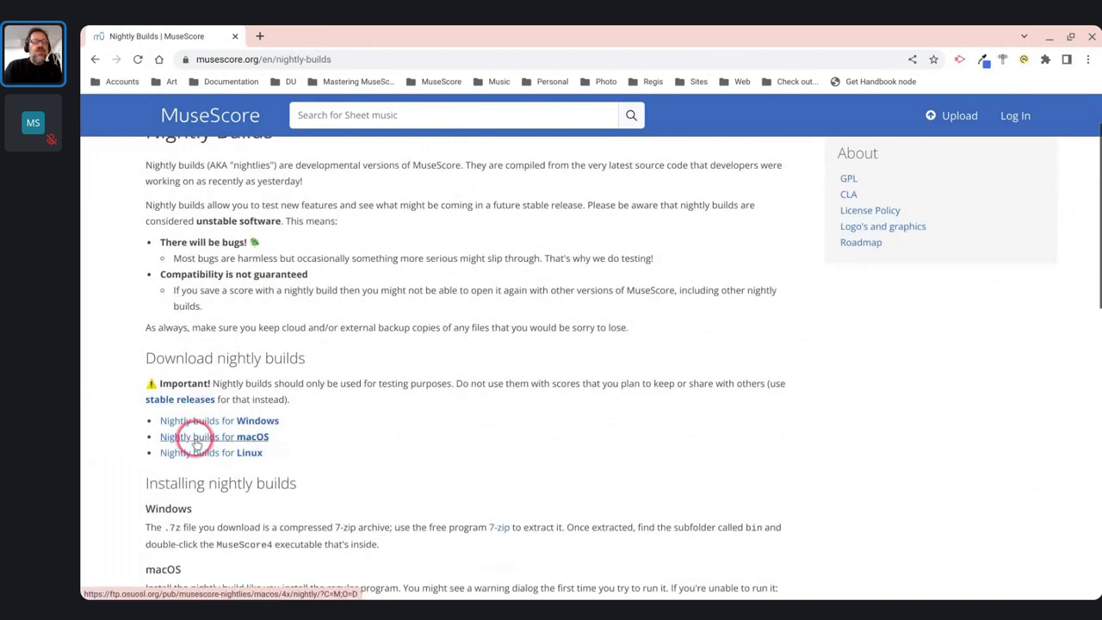
pyautogui.click(194, 437)
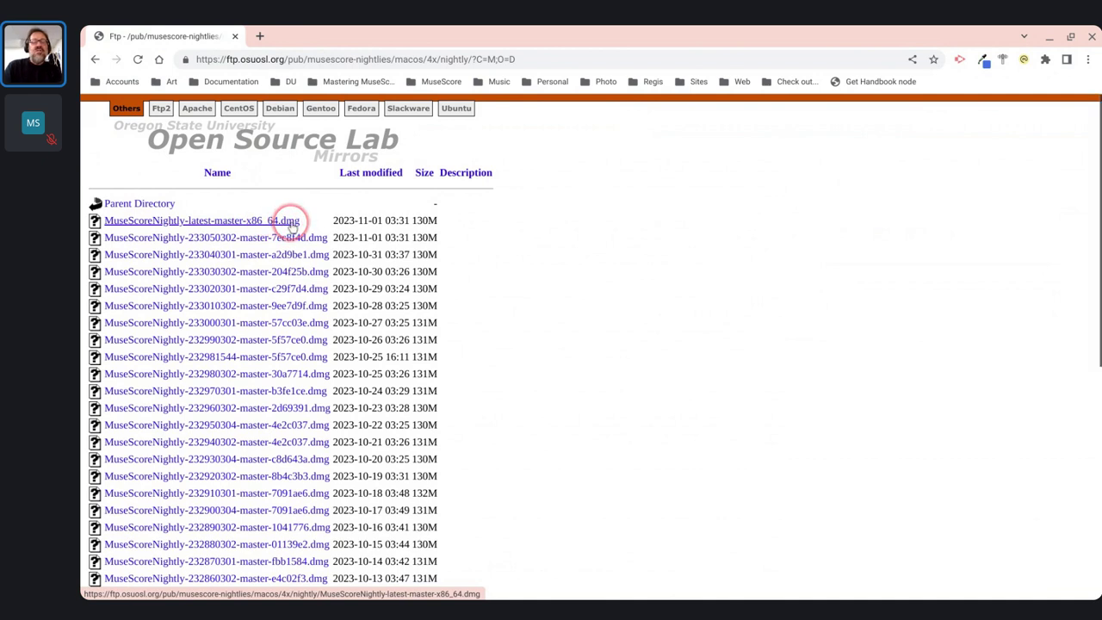
pyautogui.click(526, 190)
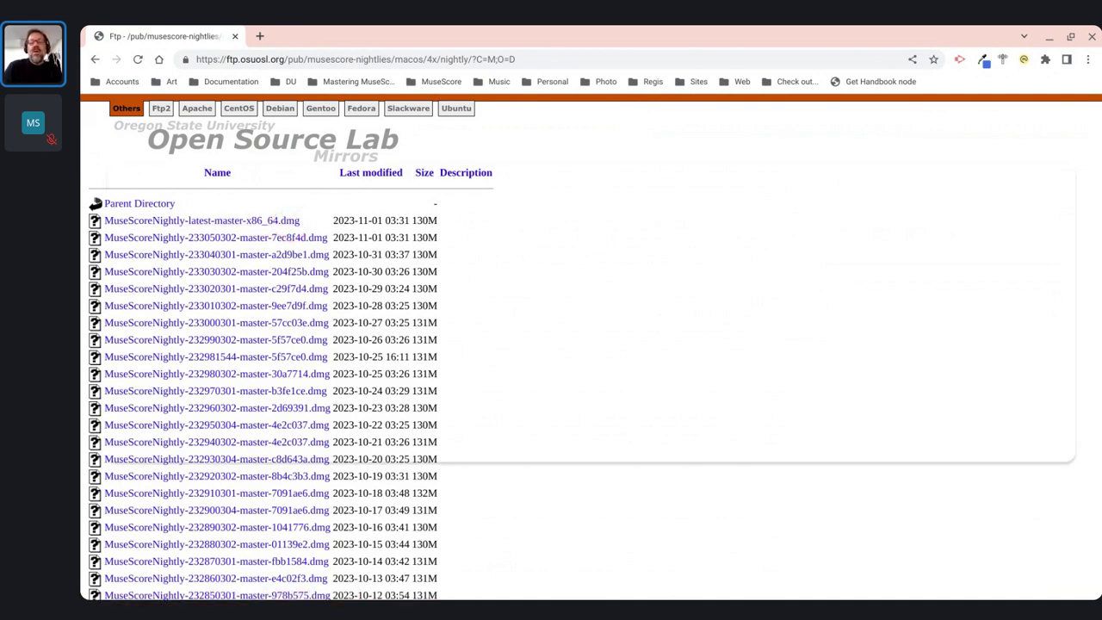
# Step: Switch back to the untitled MuseScore score, with the live event chat beside it
pyautogui.hotkey('alt', 'Tab')
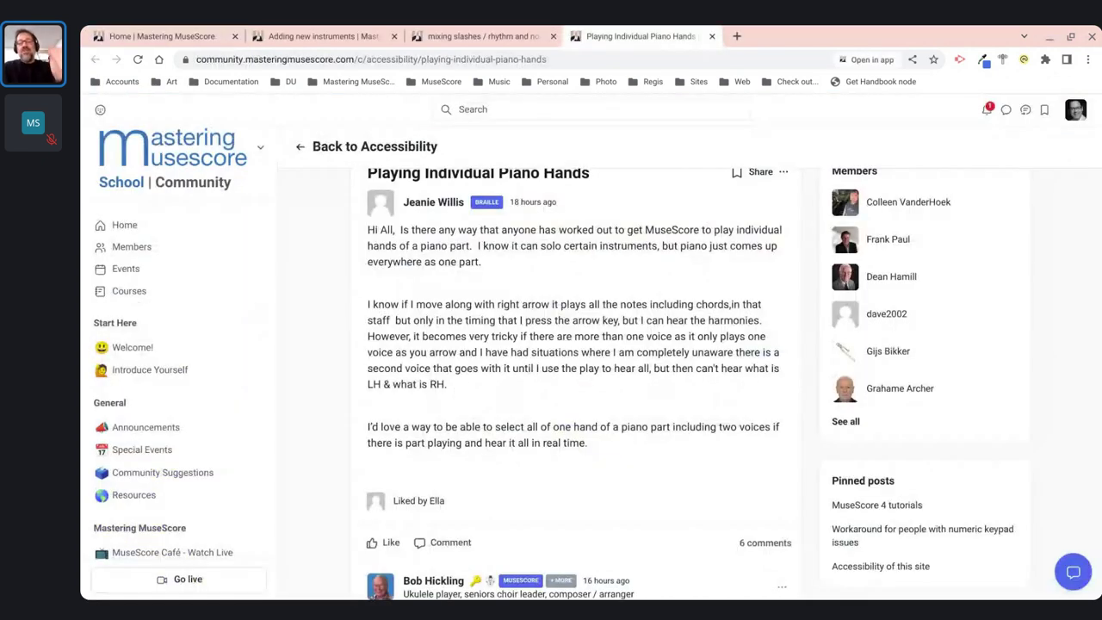
pyautogui.click(542, 248)
pyautogui.hotkey('alt', 'Tab')
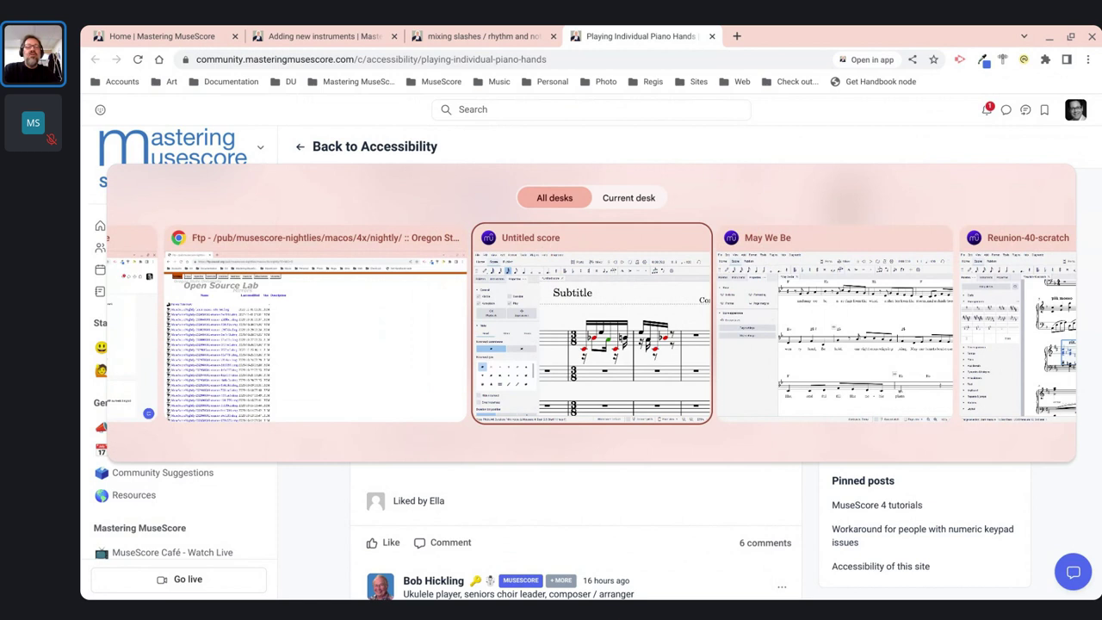
pyautogui.hotkey('alt', 'shift', 'Tab')
pyautogui.hotkey('alt', 'shift', 'Tab')
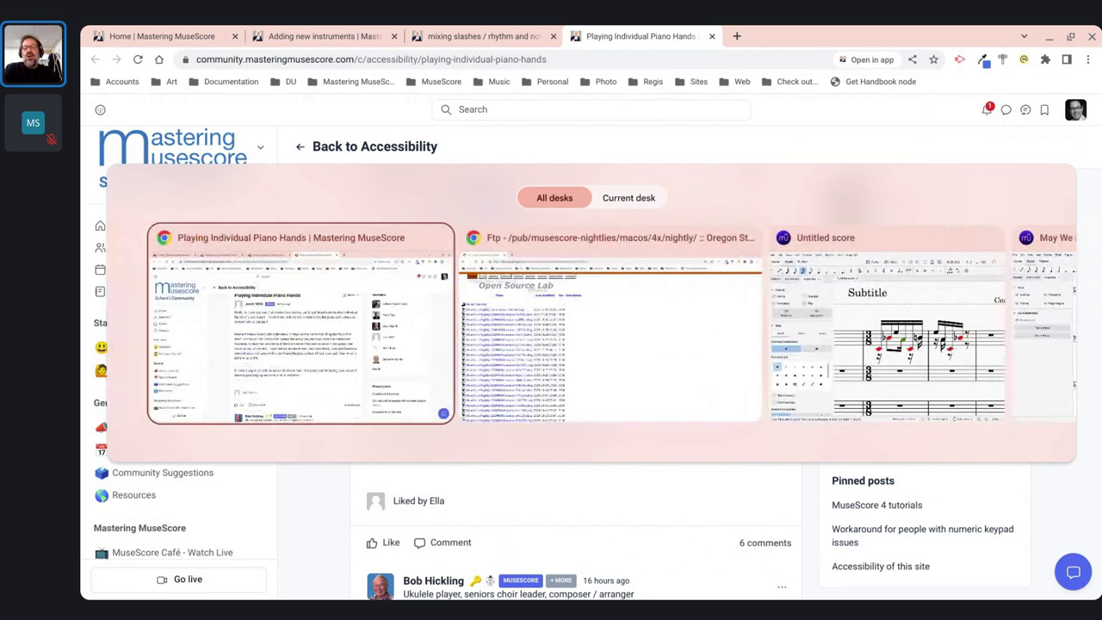
pyautogui.hotkey('alt', 'Tab')
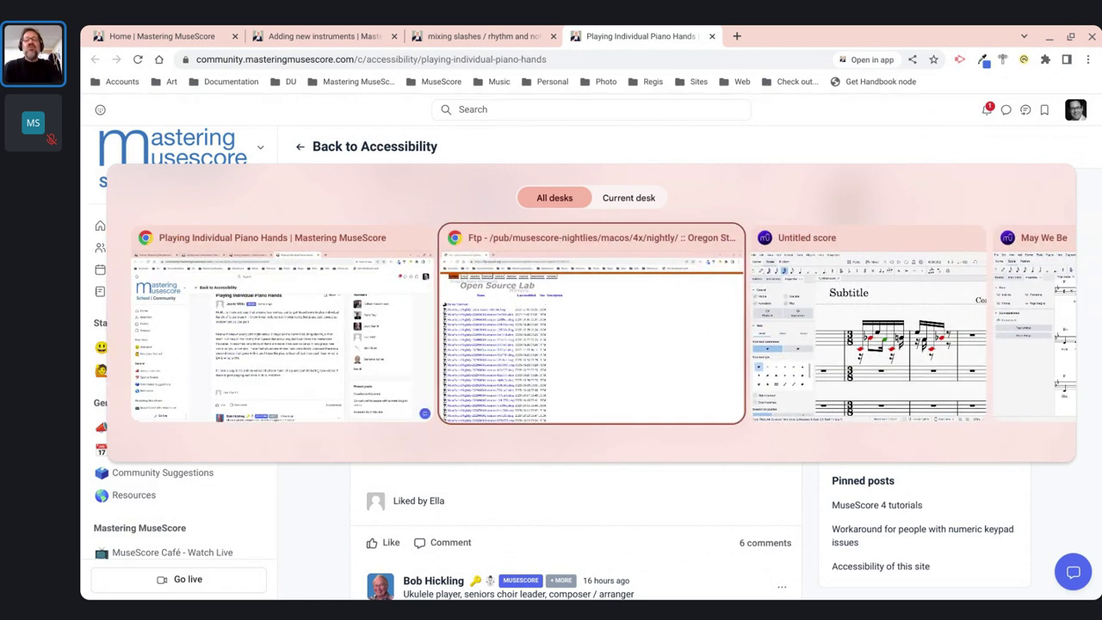
pyautogui.hotkey('alt', 'Tab')
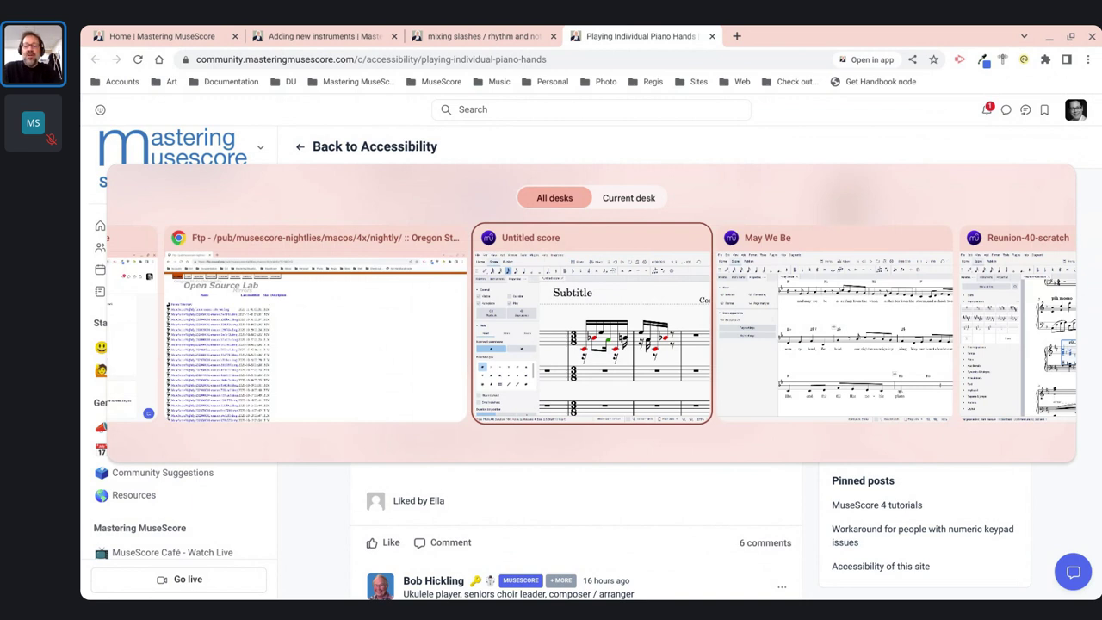
pyautogui.hotkey('alt', 'Tab')
pyautogui.hotkey('alt', 'Tab')
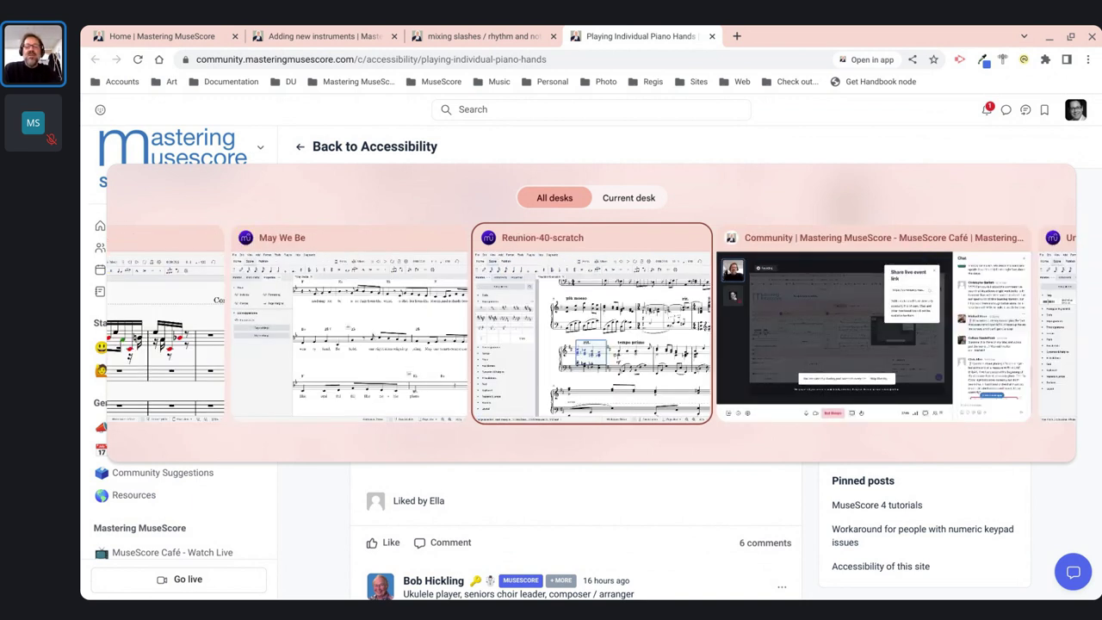
pyautogui.hotkey('alt', 'Tab')
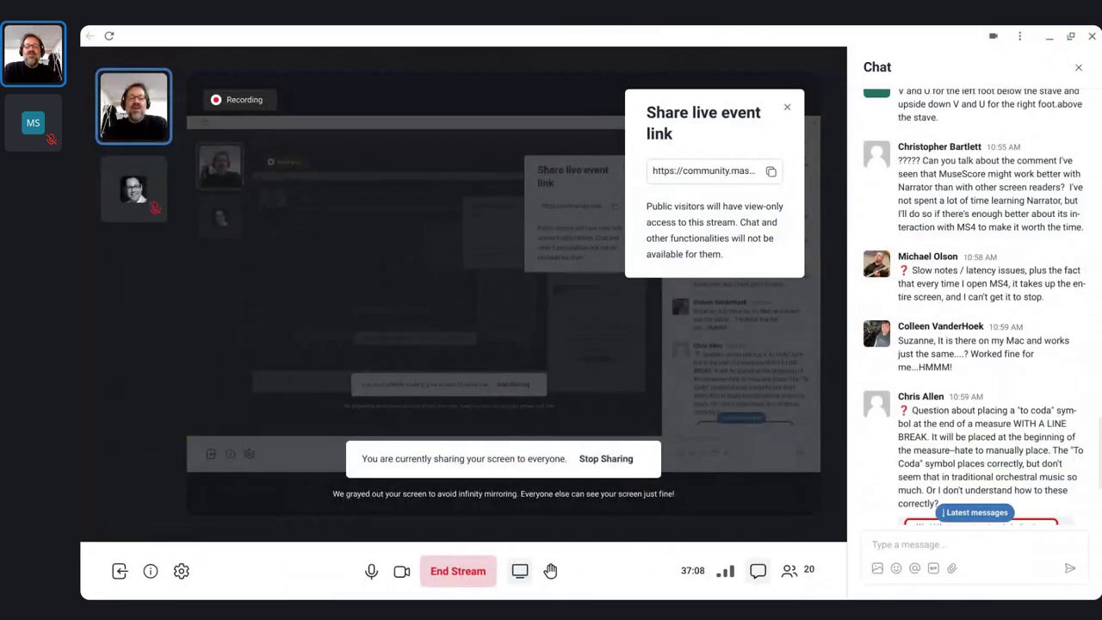
pyautogui.hotkey('alt', 'Tab')
pyautogui.hotkey('alt', 'Tab')
pyautogui.hotkey('alt', 'Tab')
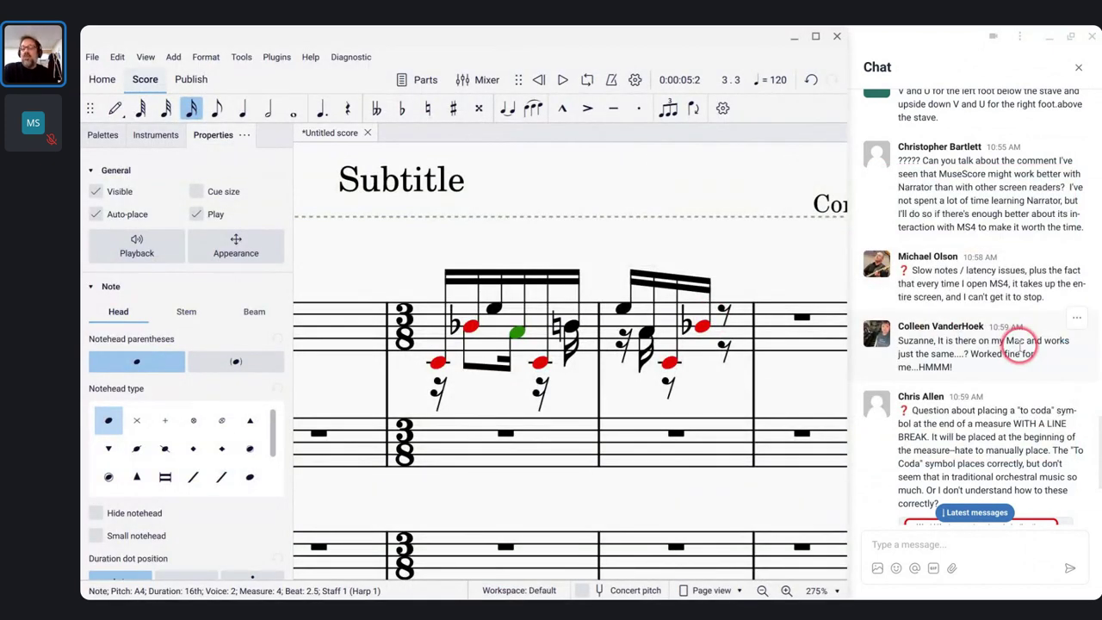
# Step: Read the chat question about placing a "to coda" symbol at the end of a measure with a line break, including its attached image
pyautogui.scroll(-2, 1019, 345)
pyautogui.scroll(-3, 1020, 345)
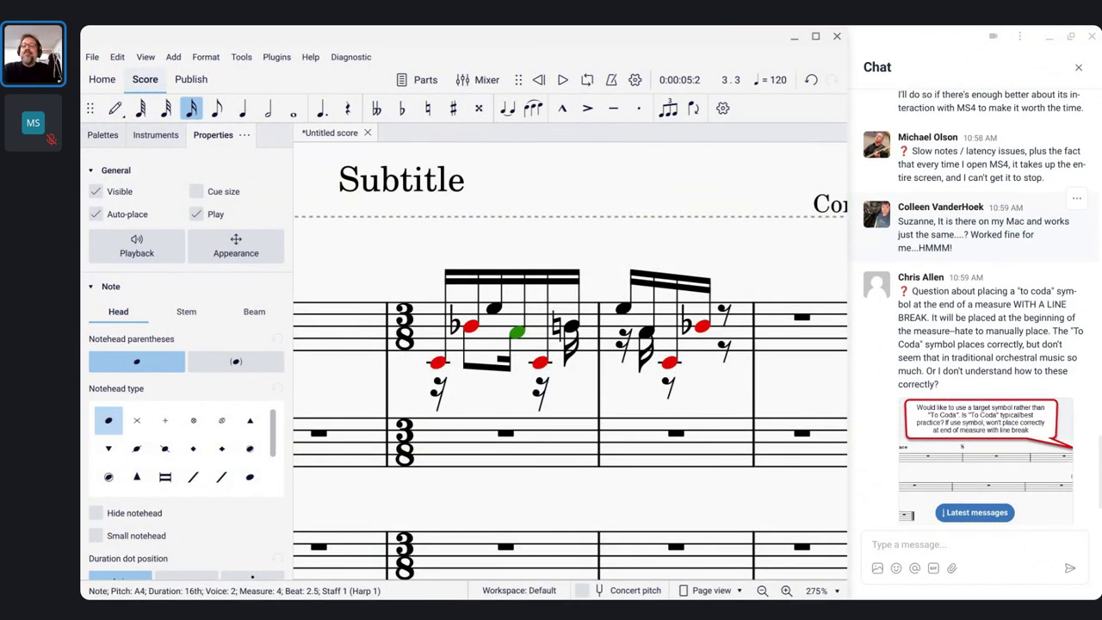
pyautogui.scroll(-2, 947, 224)
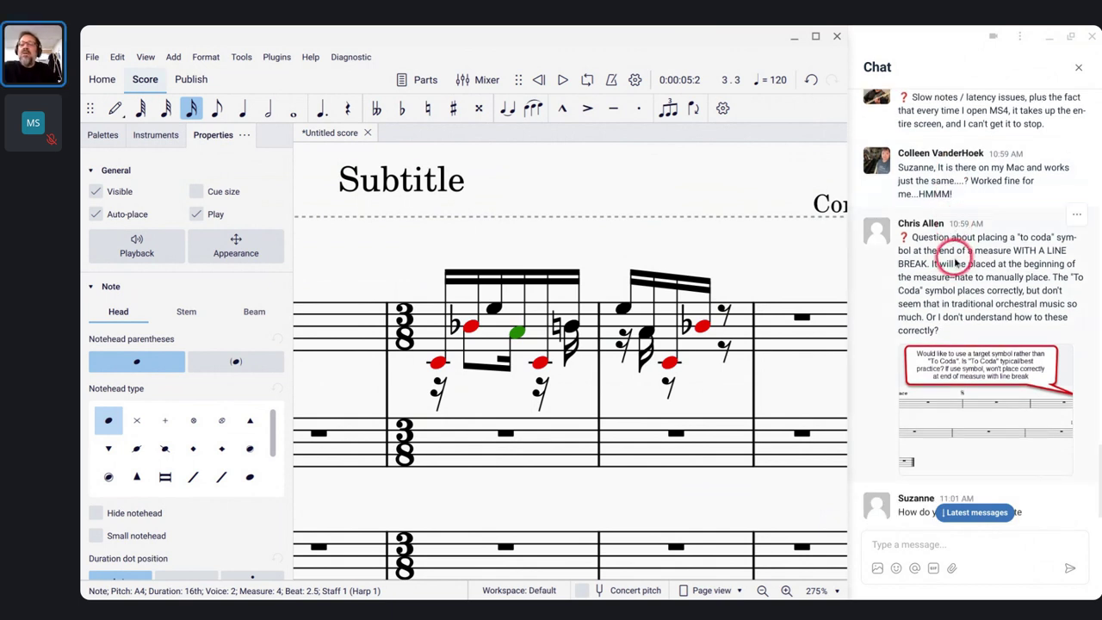
pyautogui.scroll(-1, 919, 240)
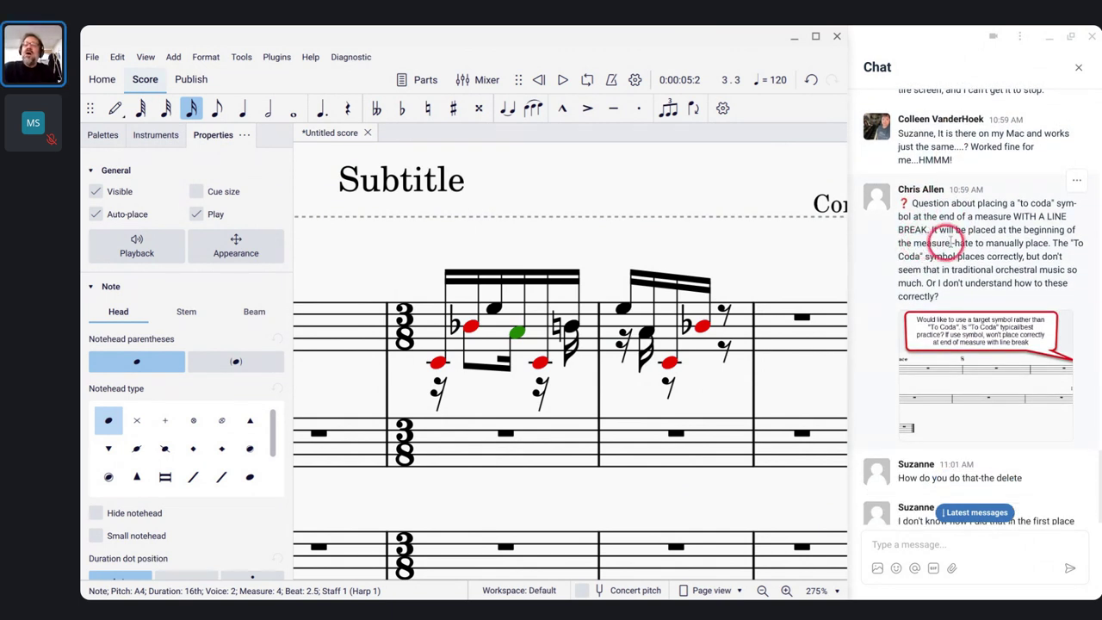
pyautogui.scroll(-1, 966, 231)
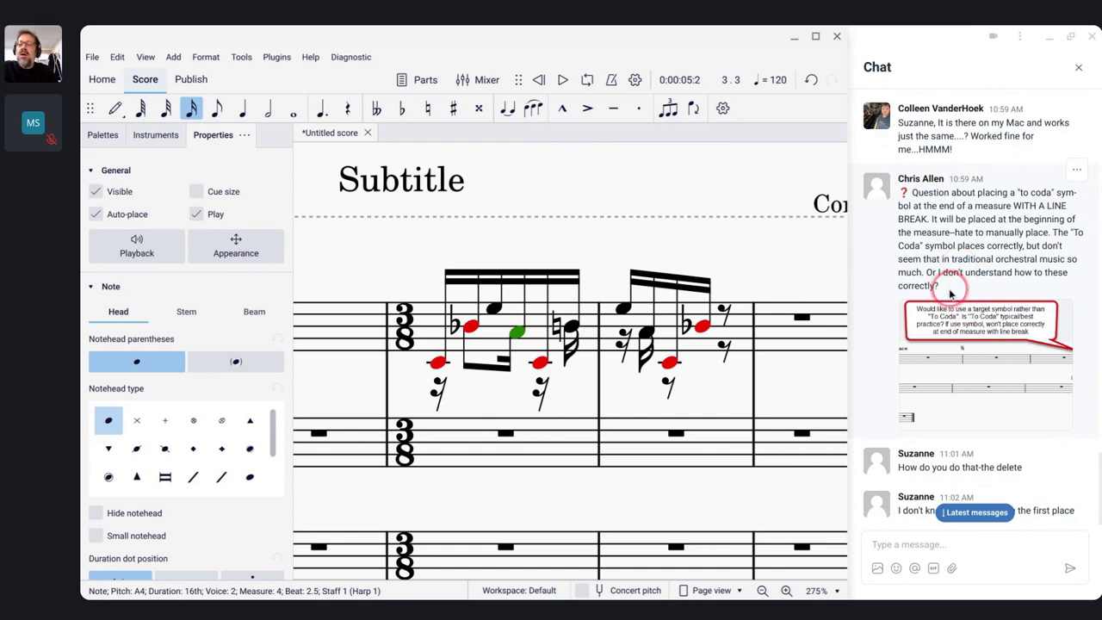
# Step: Enlarge the chat's attached image about the To Coda marker, read its annotation and switch back to the untitled score
pyautogui.click(965, 337)
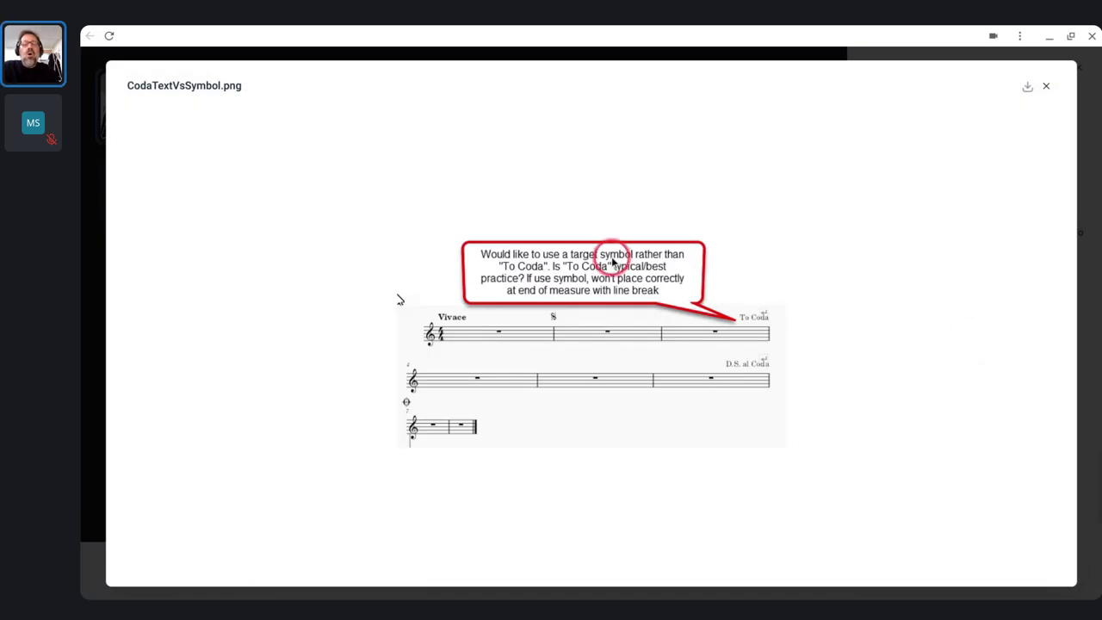
pyautogui.click(1047, 89)
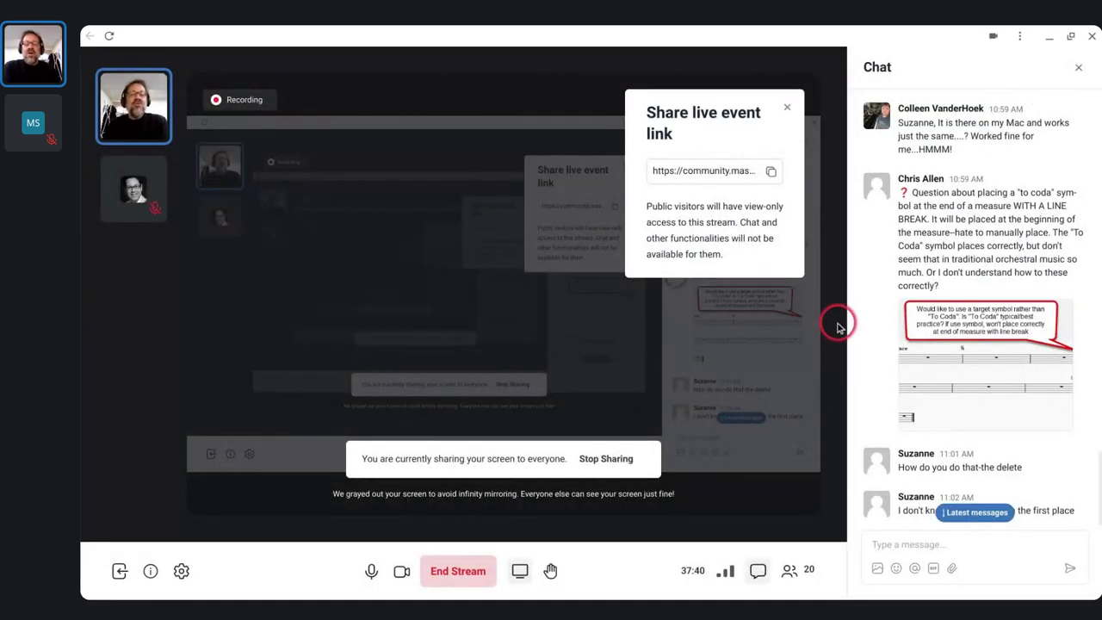
pyautogui.hotkey('alt', 'Tab')
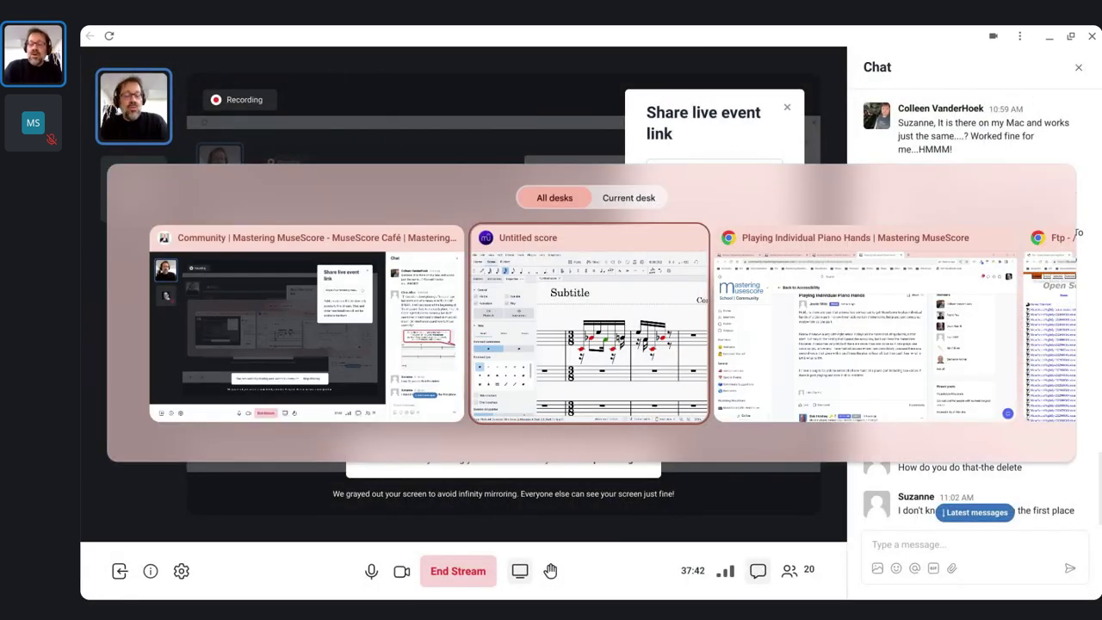
# Step: Add a line break at the end of measure 7 and expand the Repeats & jumps palette
pyautogui.scroll(-3, 556, 409)
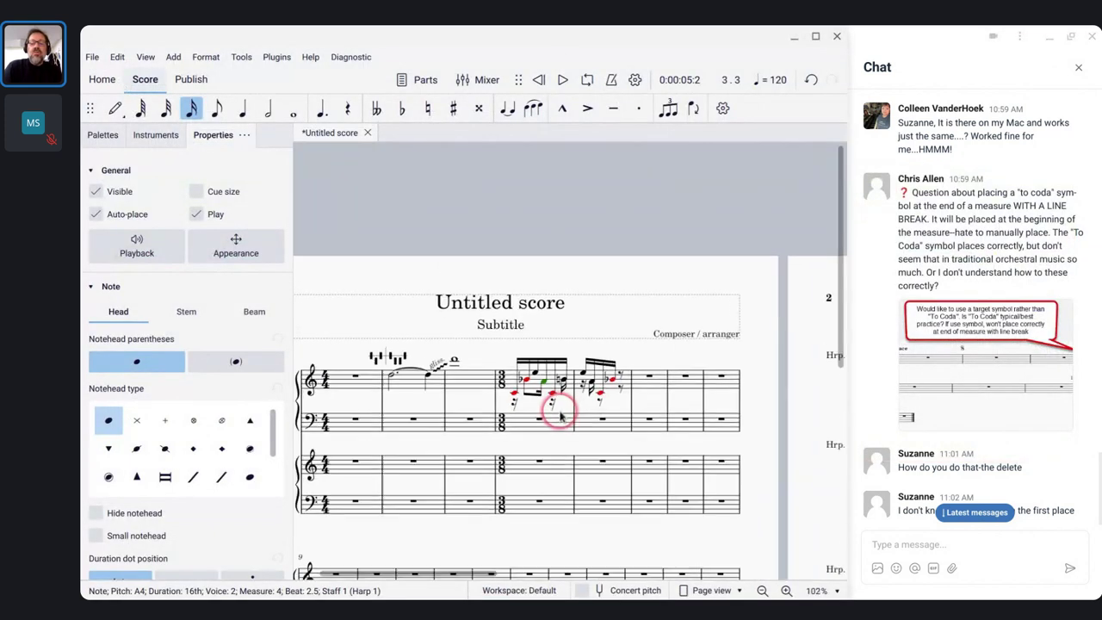
pyautogui.click(674, 379)
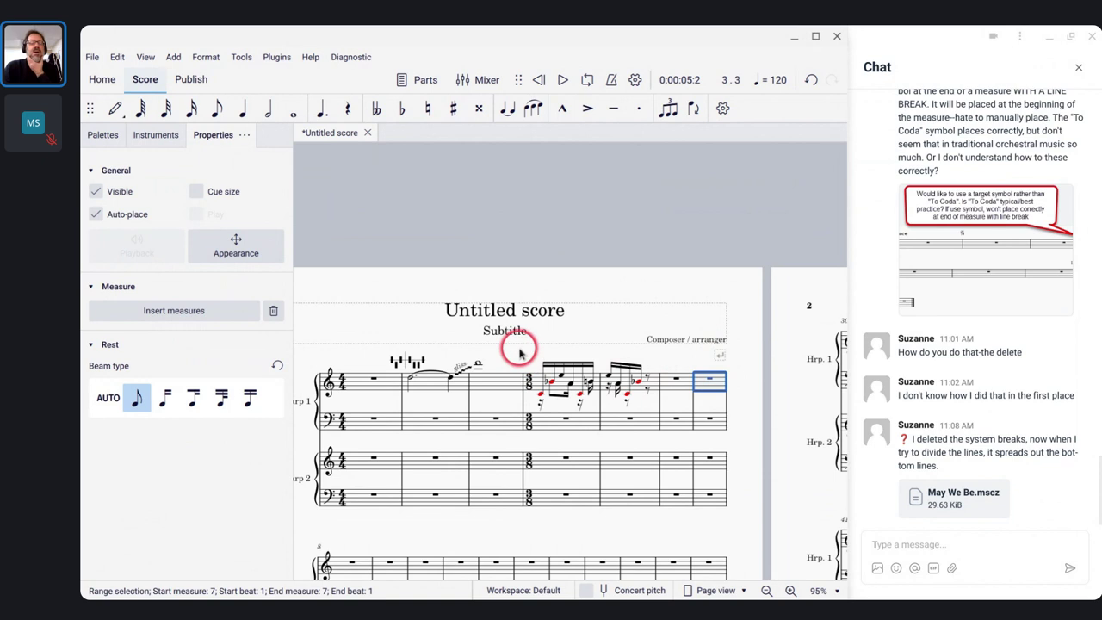
pyautogui.click(103, 140)
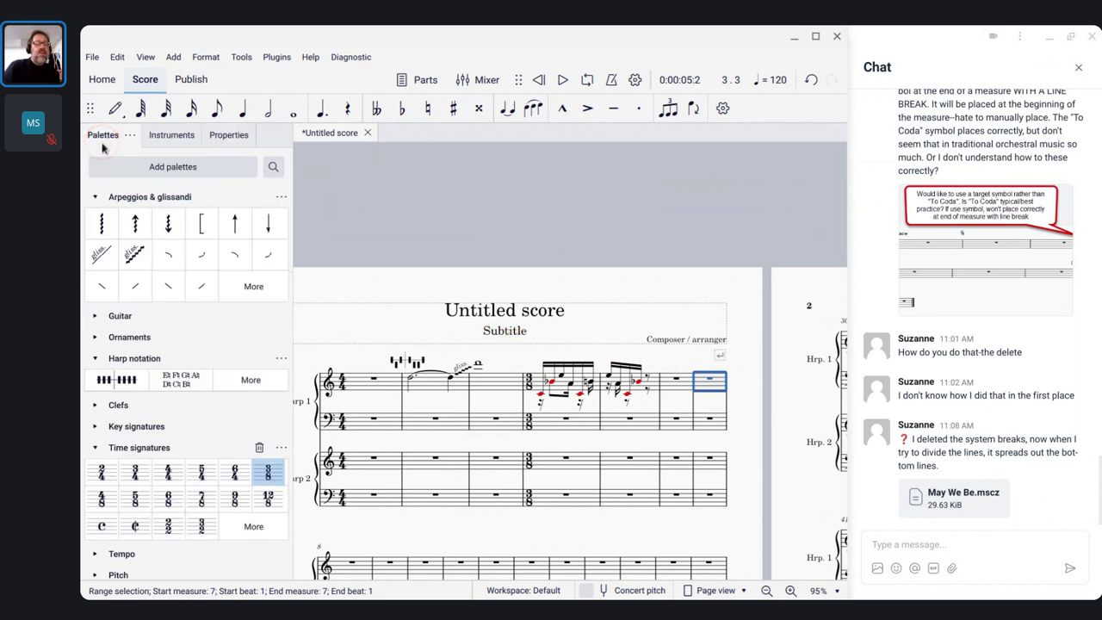
pyautogui.click(95, 447)
pyautogui.scroll(-1, 94, 453)
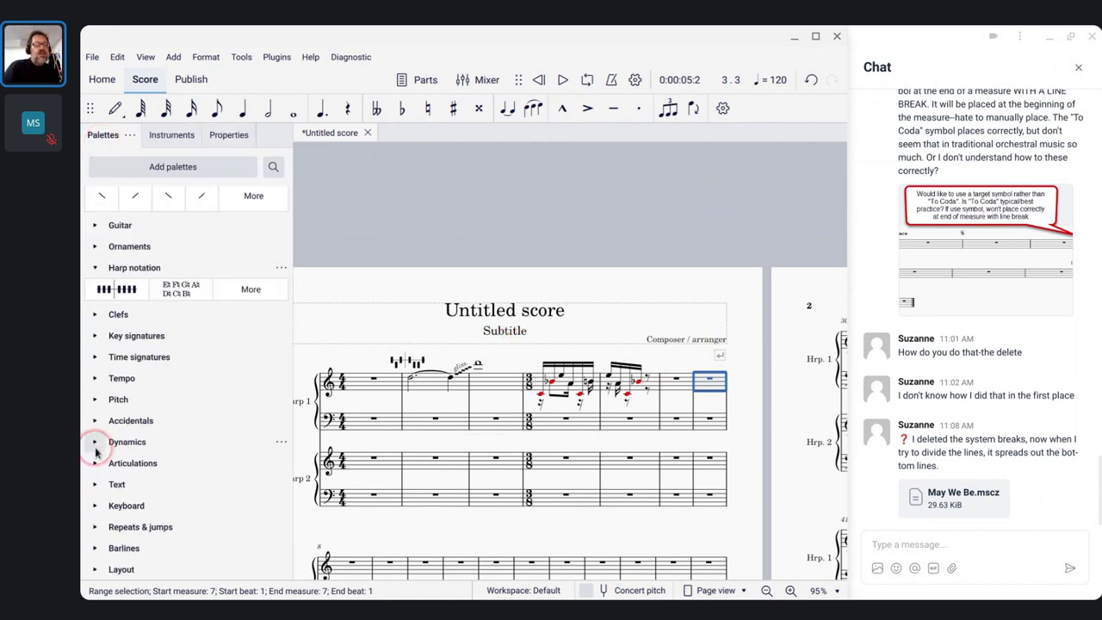
pyautogui.click(95, 530)
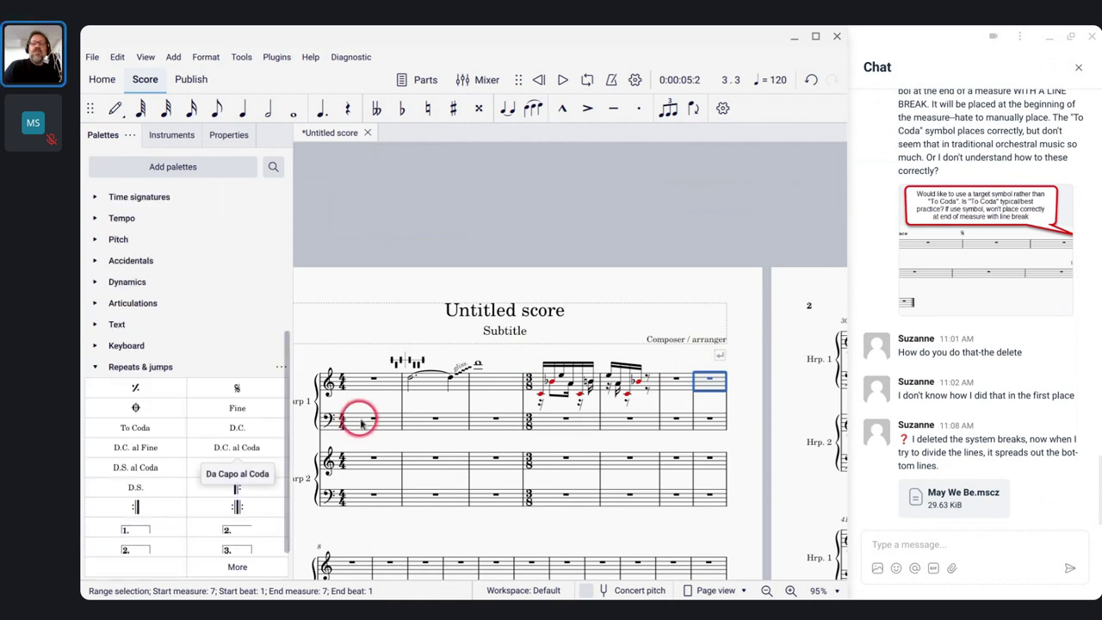
# Step: Try the Coda symbol on the selected measure 7 and undo it
pyautogui.scroll(-1, 143, 467)
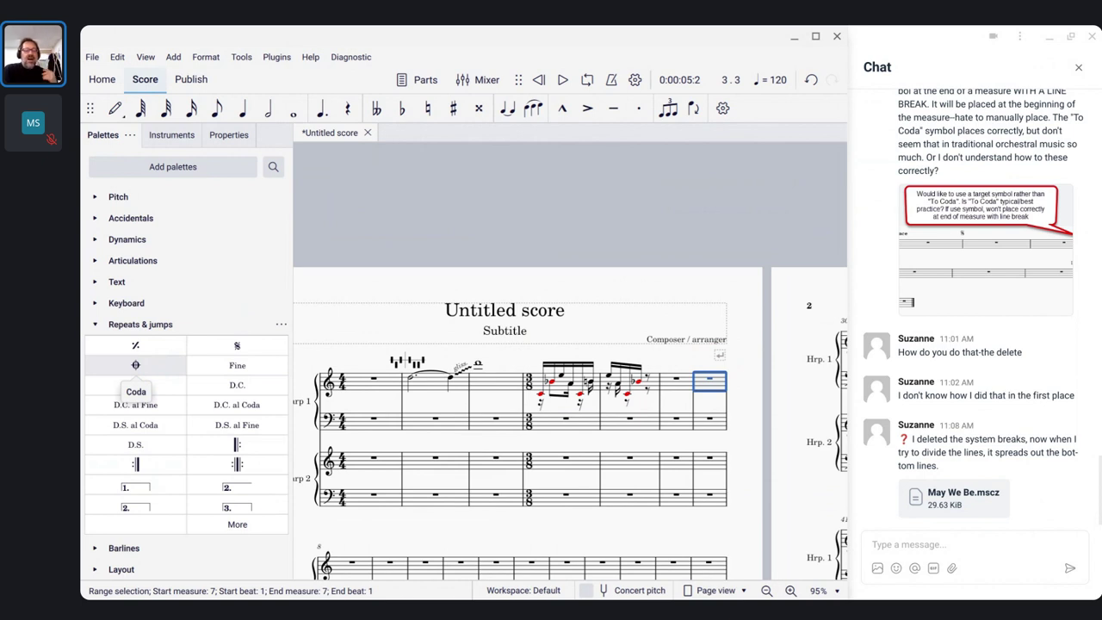
pyautogui.click(135, 365)
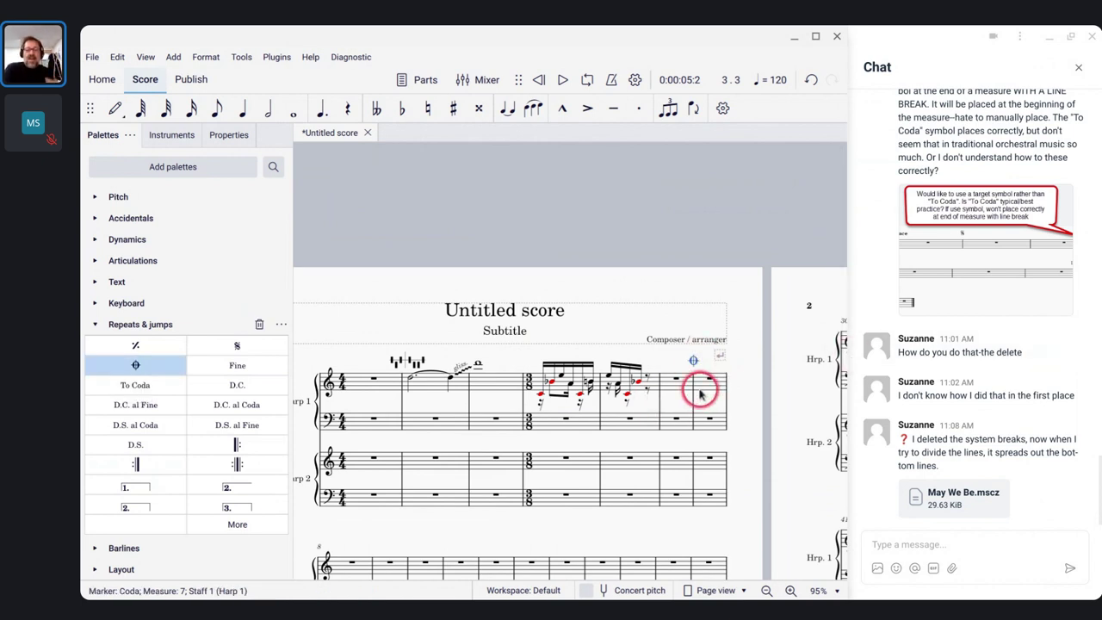
pyautogui.hotkey('ctrl', 'z')
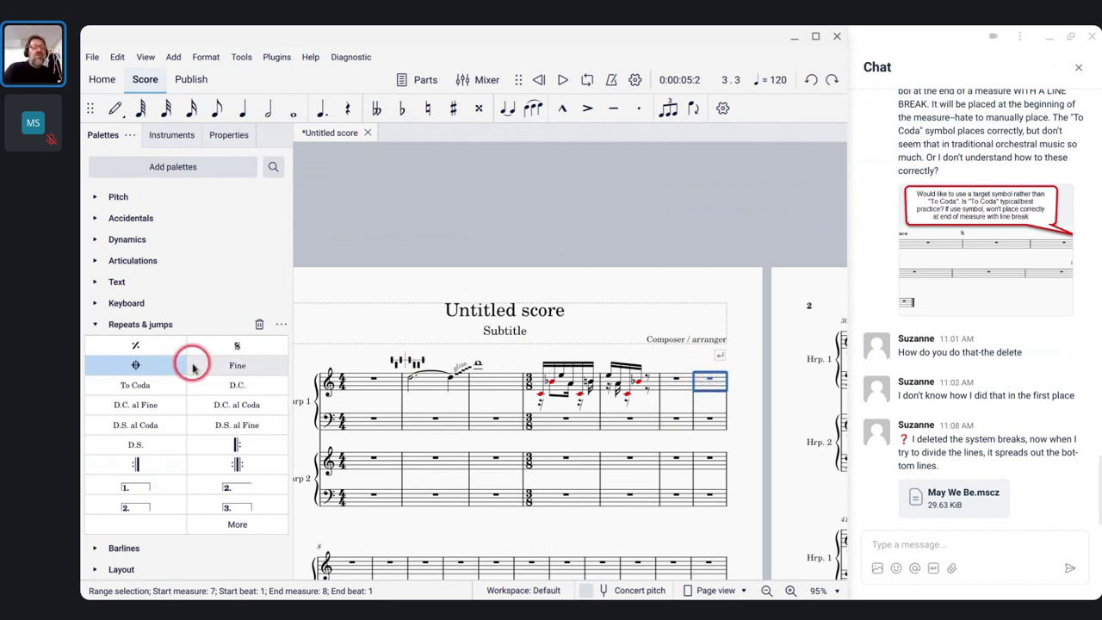
# Step: Apply the To Coda marker to the selection at measure 7 and add a line break at the end of measure 3
pyautogui.click(162, 384)
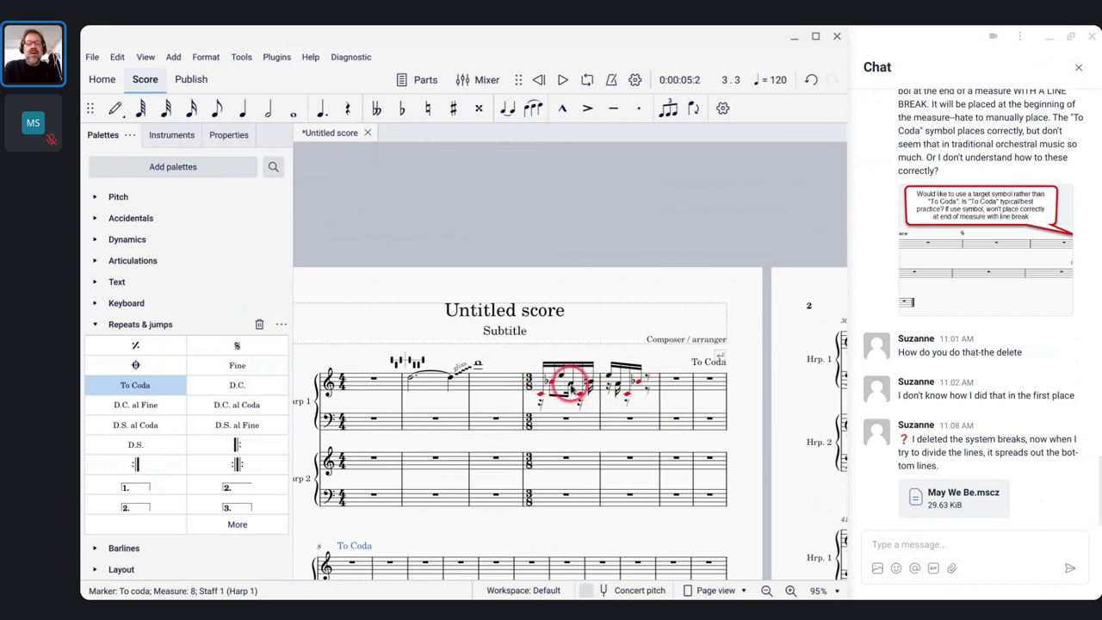
pyautogui.click(495, 383)
pyautogui.press('Return')
pyautogui.scroll(-1, 495, 384)
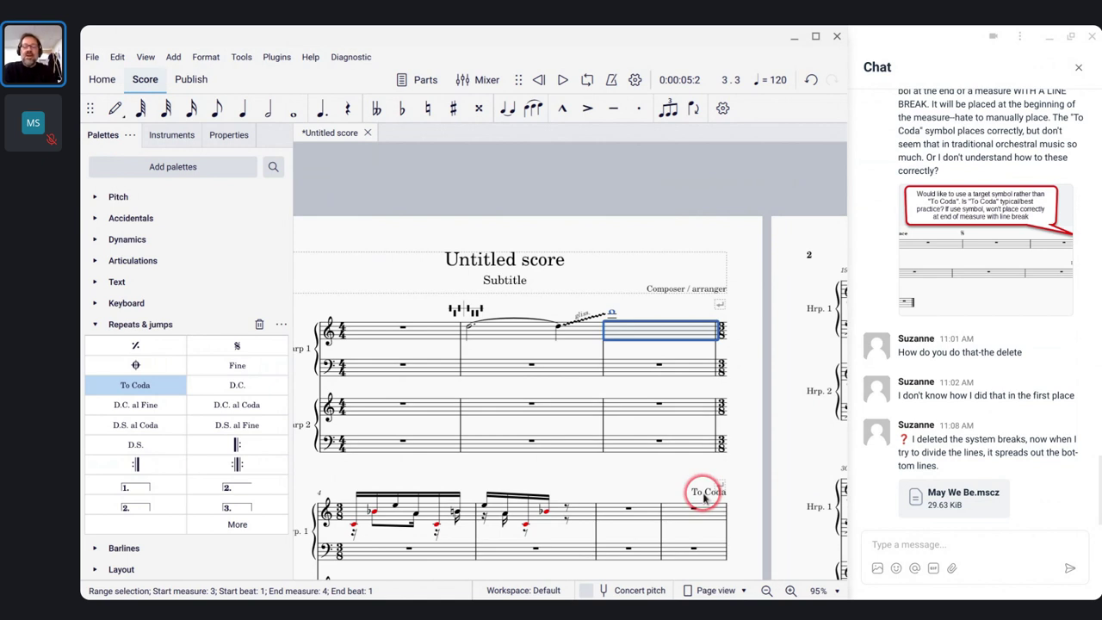
# Step: Edit the To Coda text at the end of measure 7 and insert the coda symbol after "To" from the special characters
pyautogui.scroll(6, 703, 498)
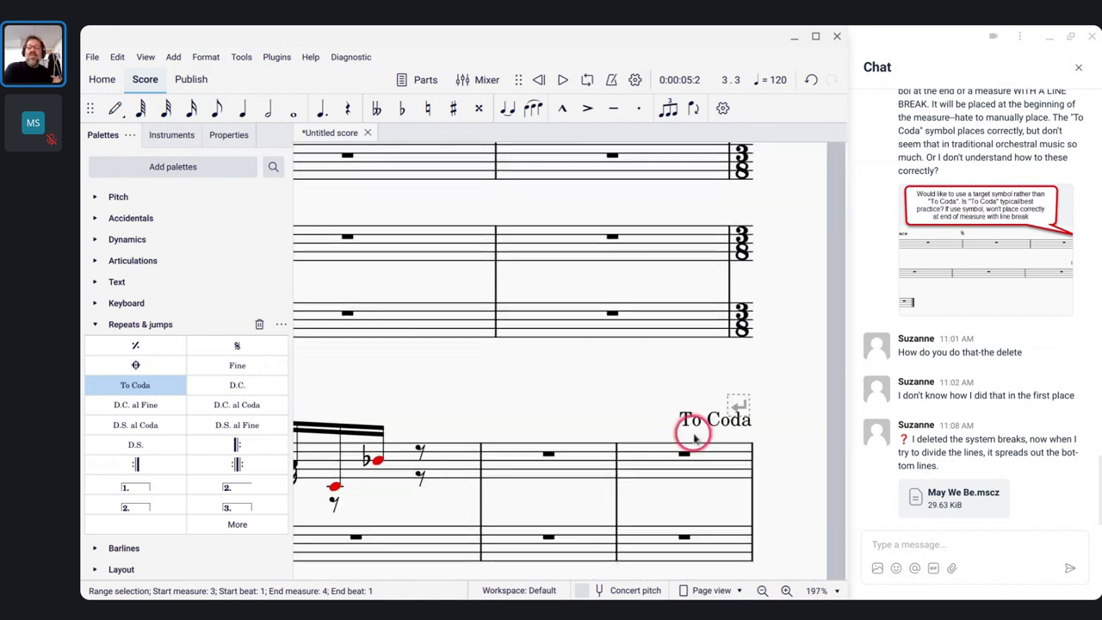
pyautogui.click(685, 422)
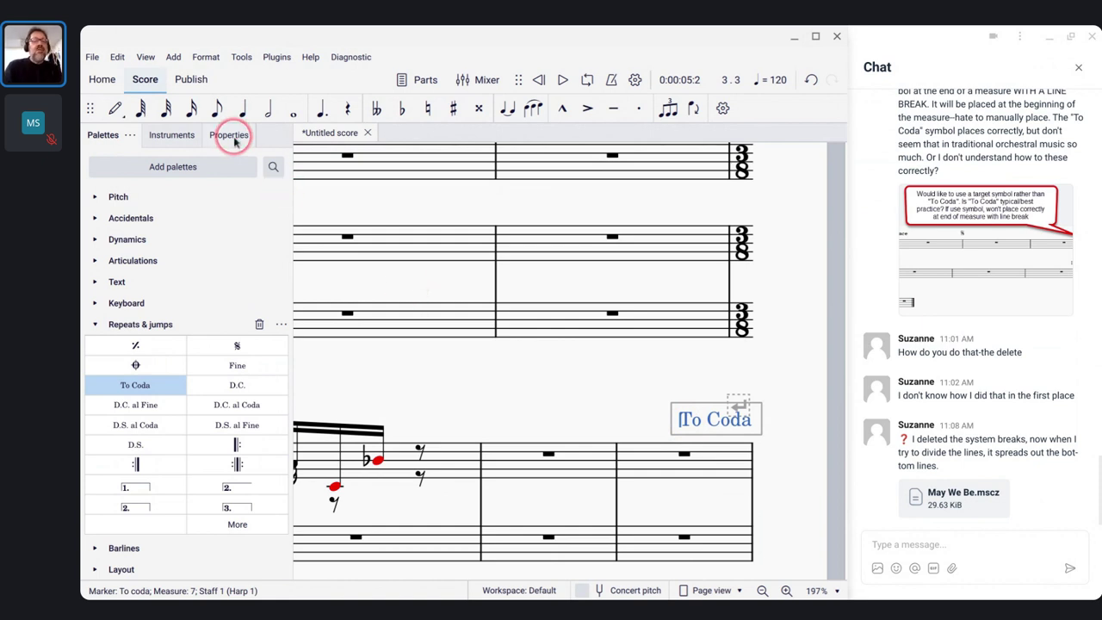
pyautogui.click(229, 136)
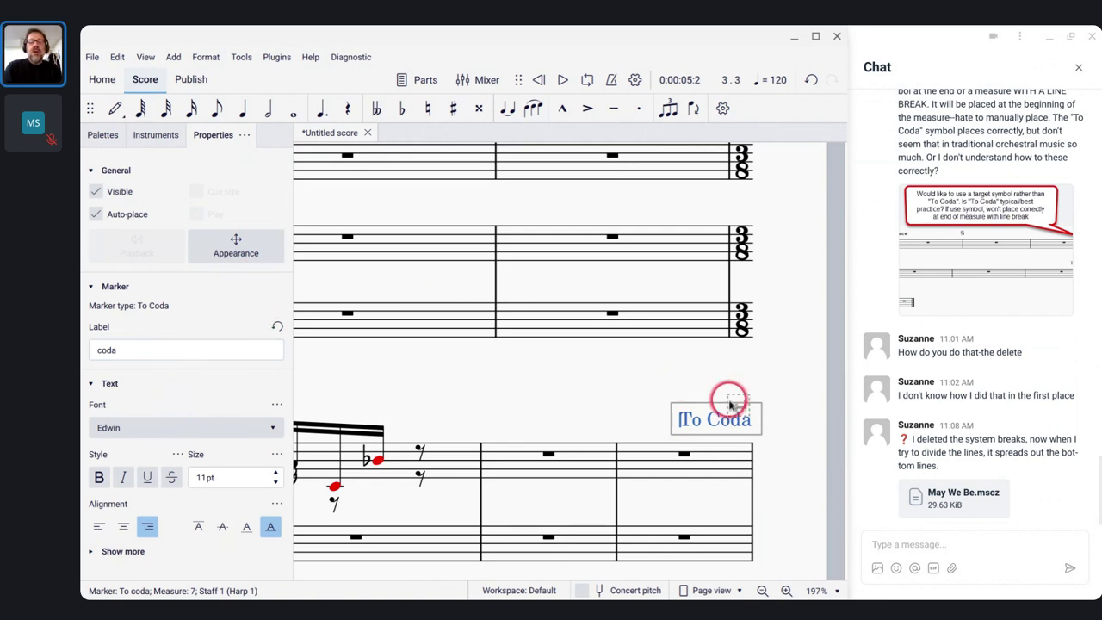
pyautogui.doubleClick(703, 419)
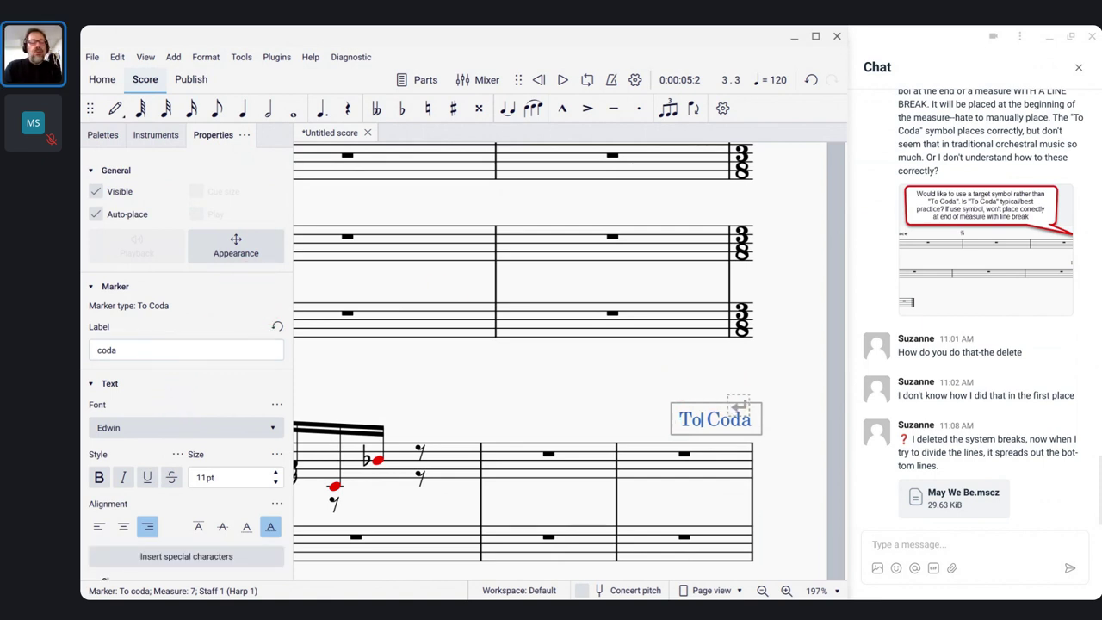
pyautogui.click(204, 558)
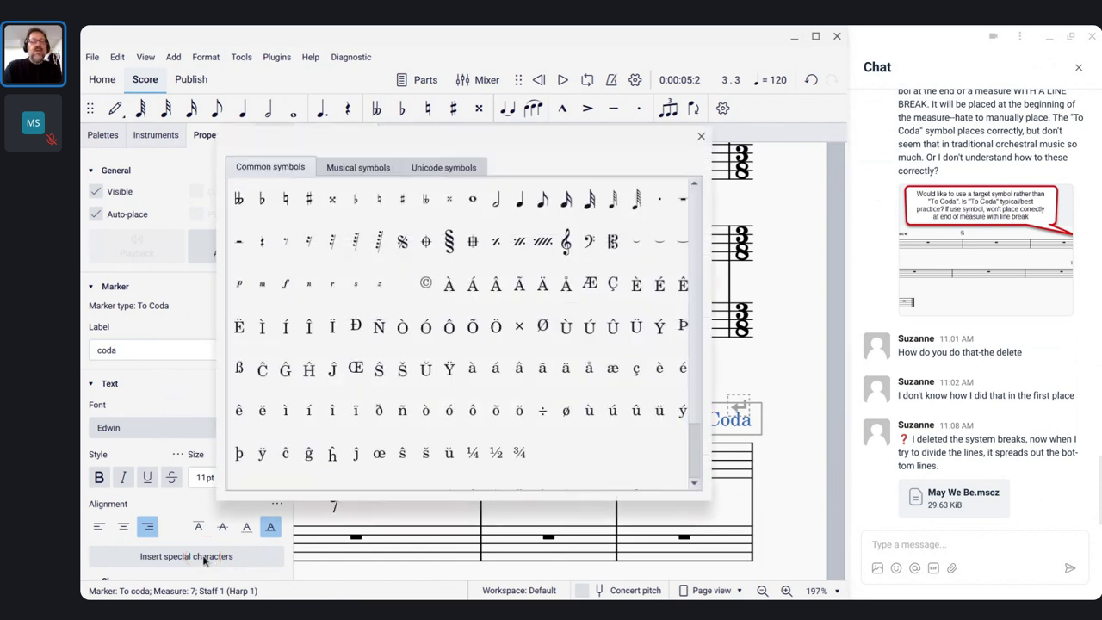
pyautogui.click(404, 328)
pyautogui.click(425, 242)
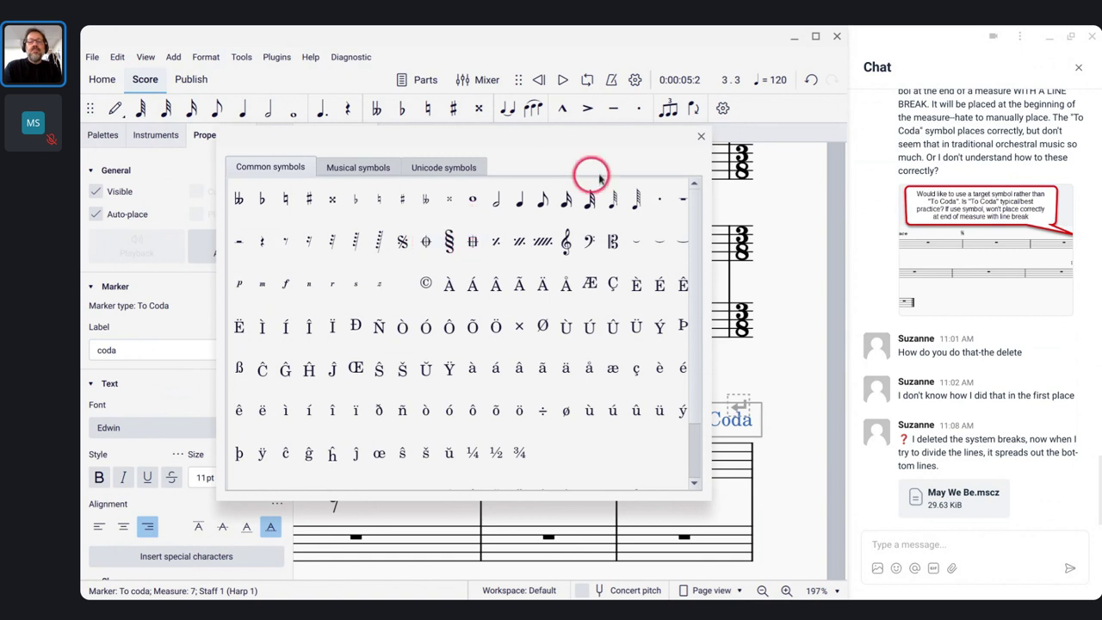
pyautogui.click(701, 138)
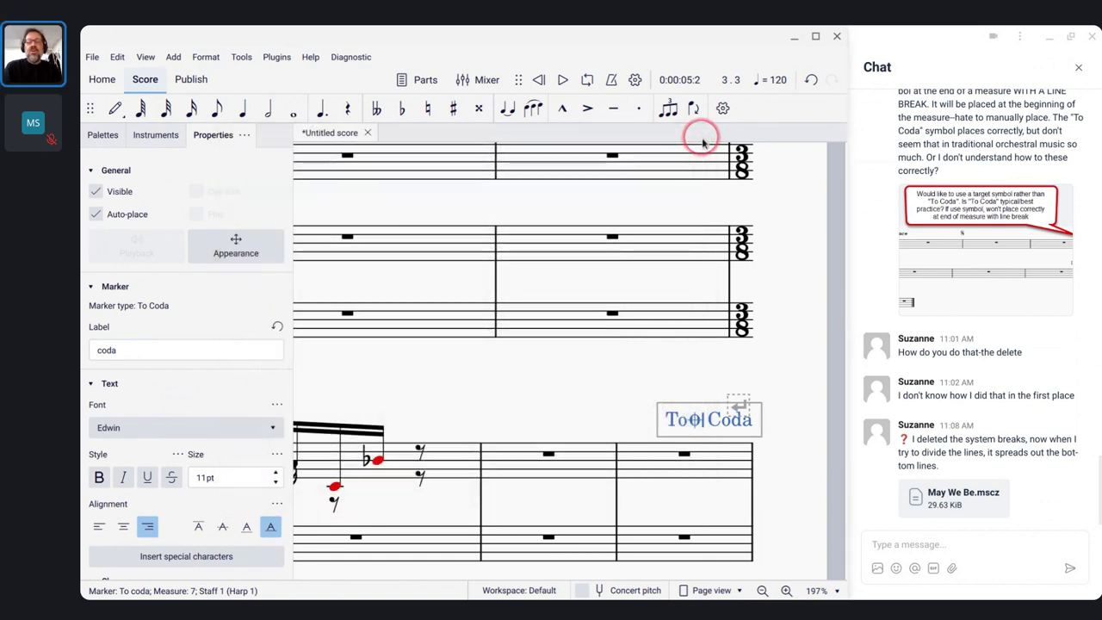
# Step: Delete the word "Coda" from the marker and put a space between "To" and the coda symbol
pyautogui.hotkey('ctrl', 'shift', 'Left')
pyautogui.press('BackSpace')
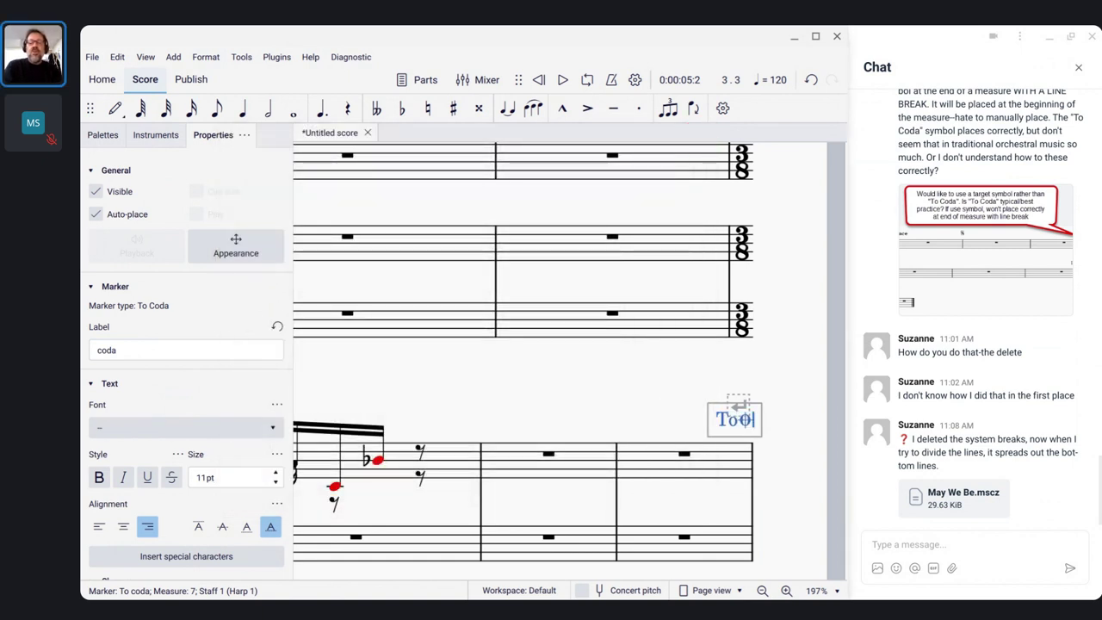
pyautogui.press('Left')
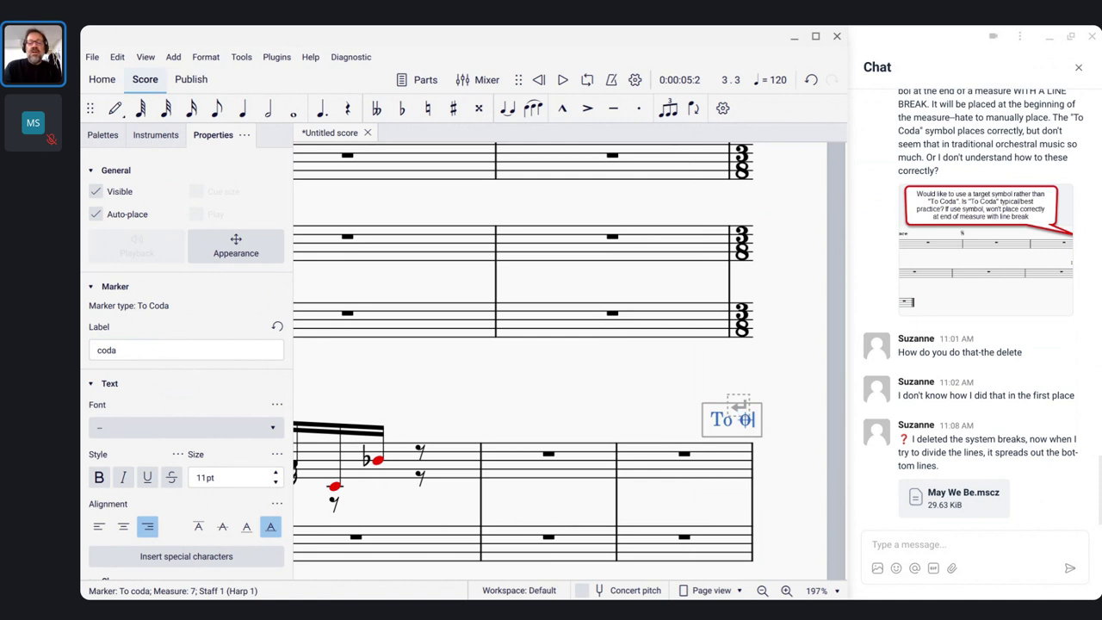
# Step: Set the size of the coda symbol in the marker text to 18 pt and finish editing
pyautogui.click(214, 479)
pyautogui.write('16')
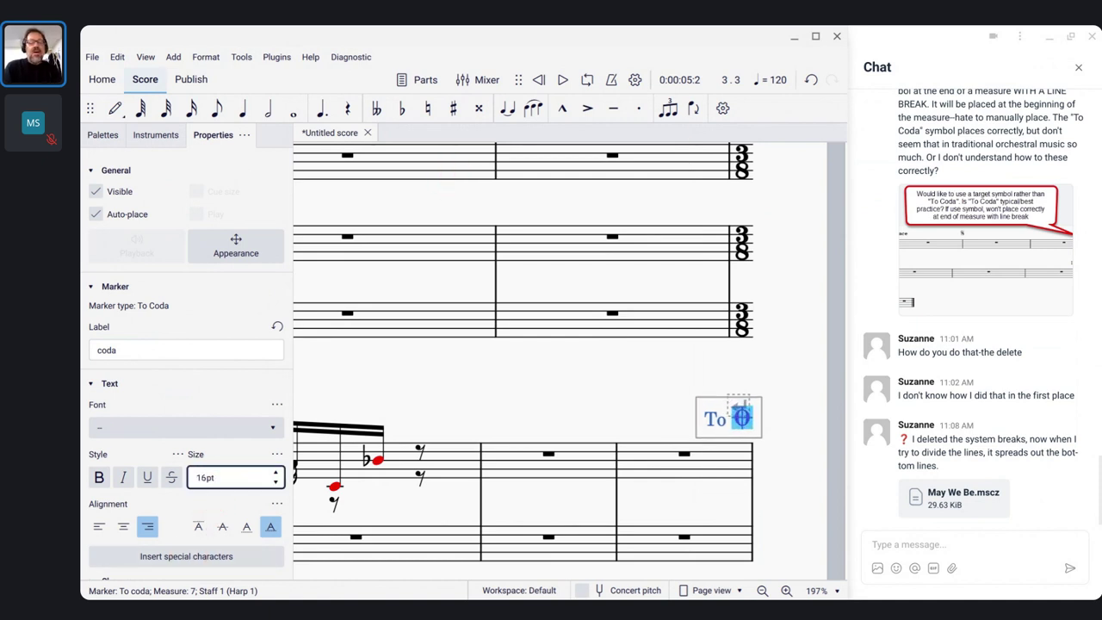
pyautogui.press('BackSpace')
pyautogui.write('8')
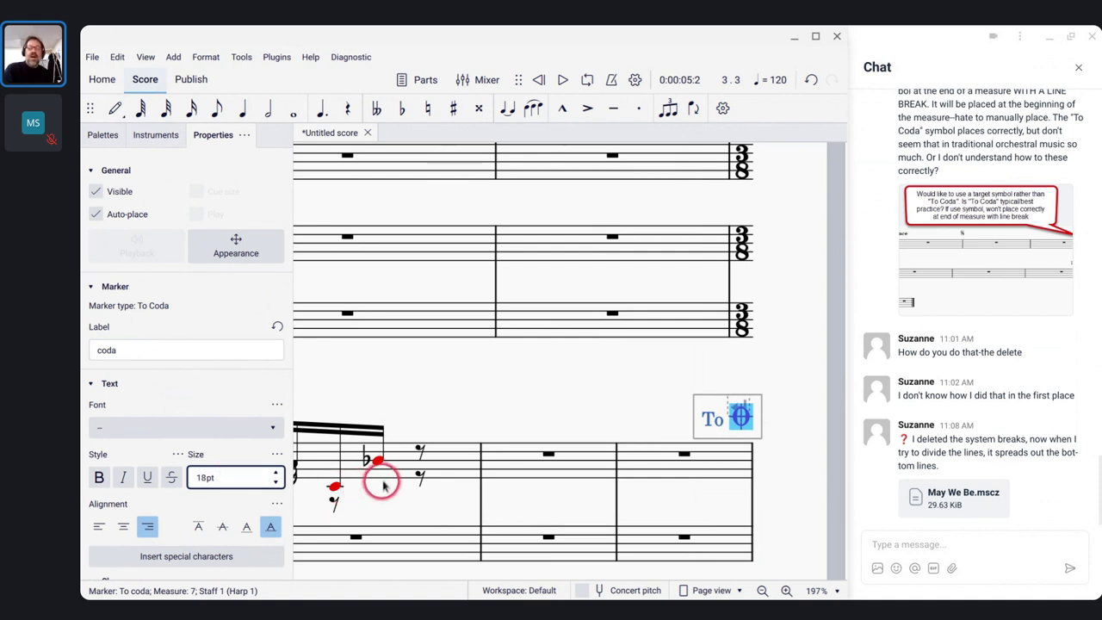
pyautogui.click(531, 381)
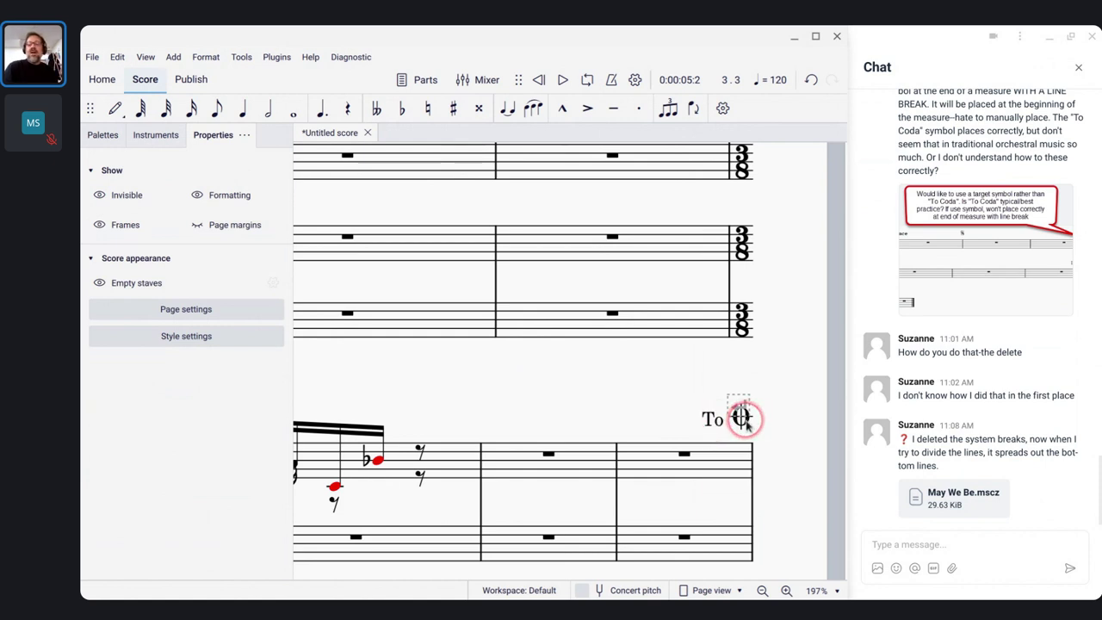
pyautogui.scroll(-2, 745, 419)
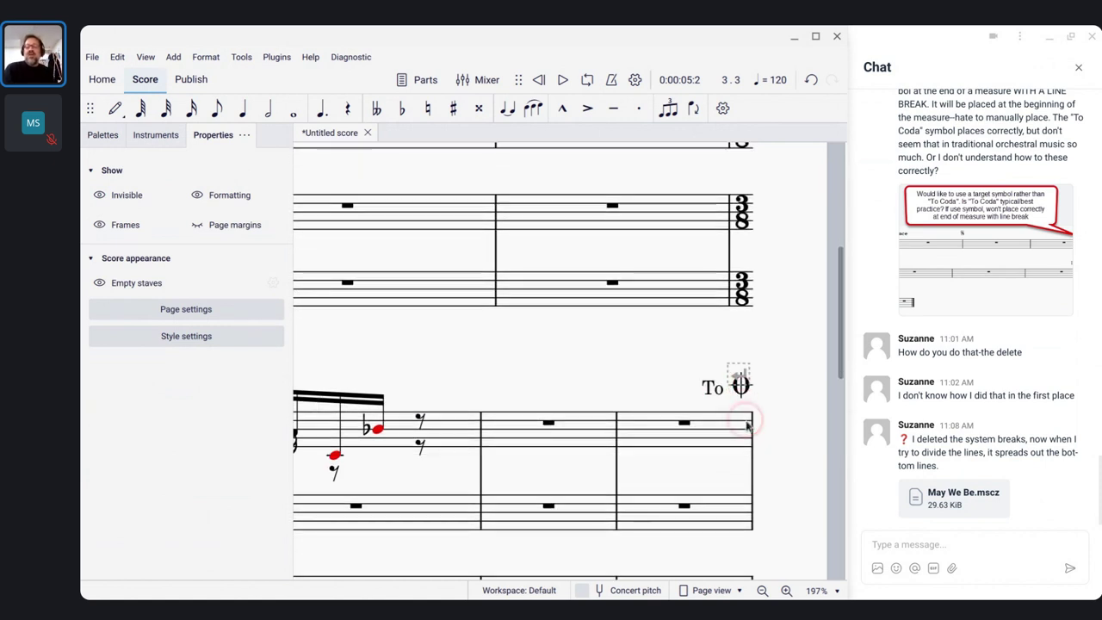
# Step: Download the May We Be.mscz attachment from the chat into the Test folder as May We Be (1).mscz
pyautogui.click(995, 499)
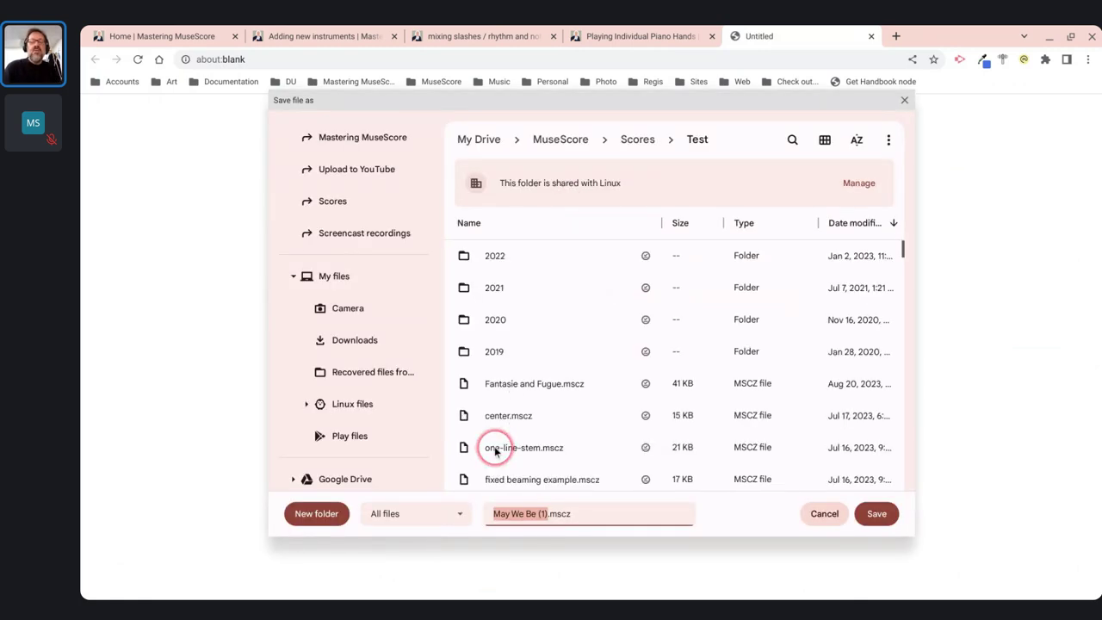
pyautogui.press('Return')
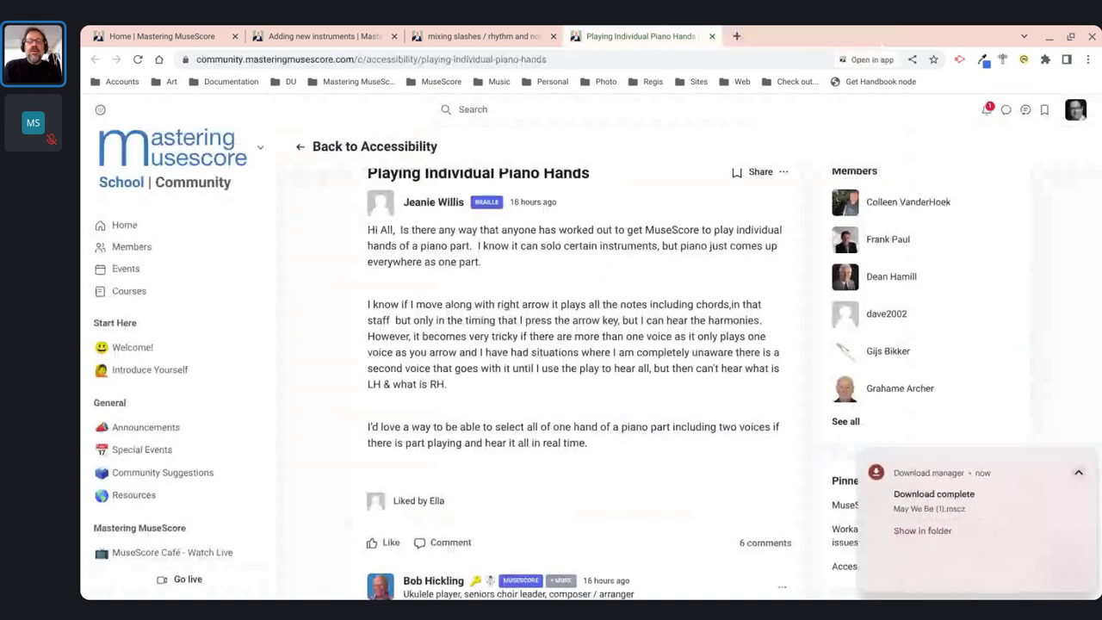
# Step: Switch to the MuseScore window with May We Be and open the downloaded May We Be (1).mscz from the Test folder
pyautogui.hotkey('alt', 'Tab')
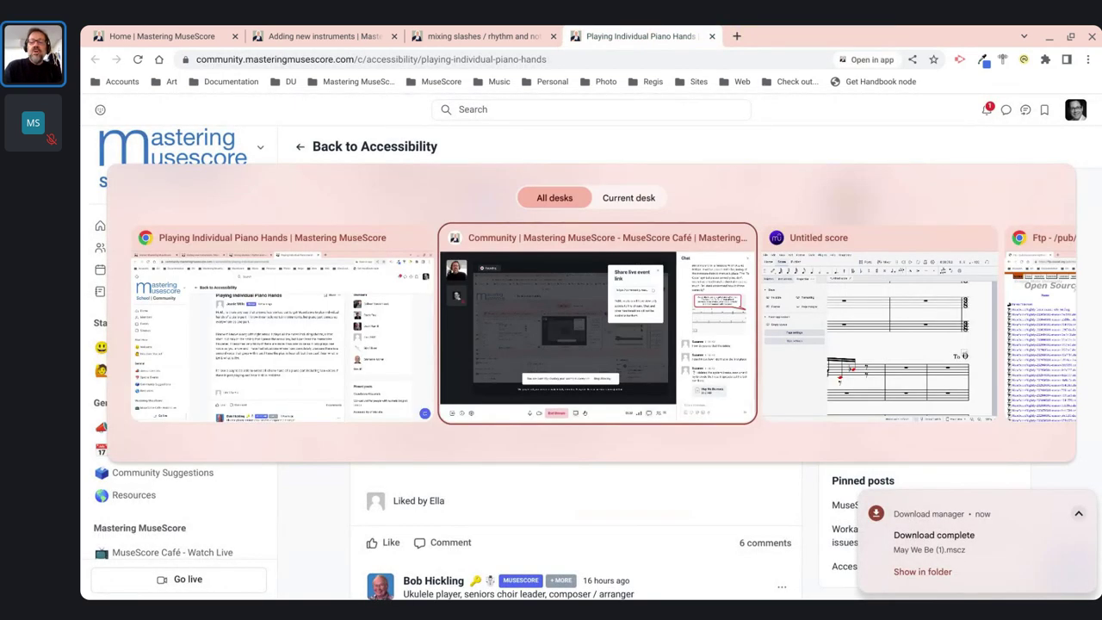
pyautogui.hotkey('alt', 'Tab')
pyautogui.hotkey('alt', 'Tab')
pyautogui.hotkey('alt', 'Tab')
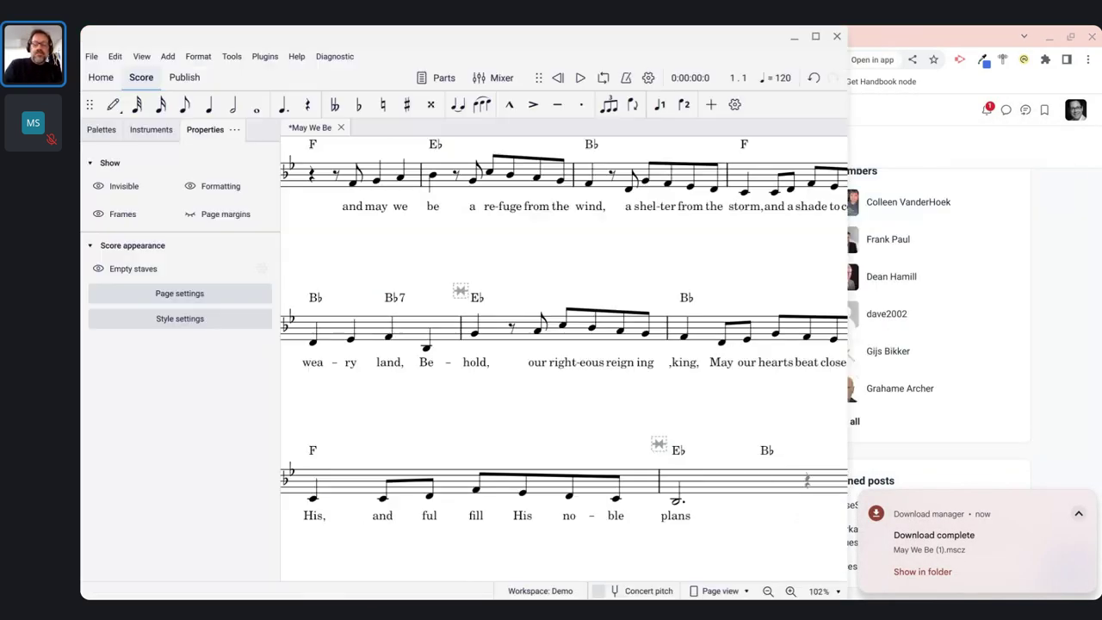
pyautogui.hotkey('ctrl', 'o')
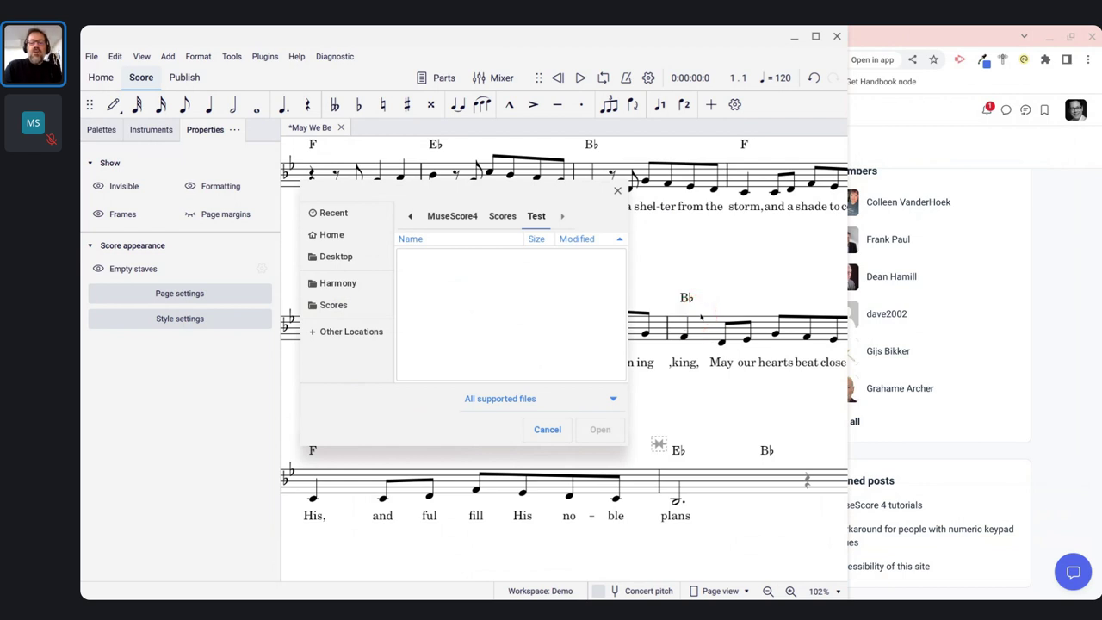
pyautogui.click(513, 257)
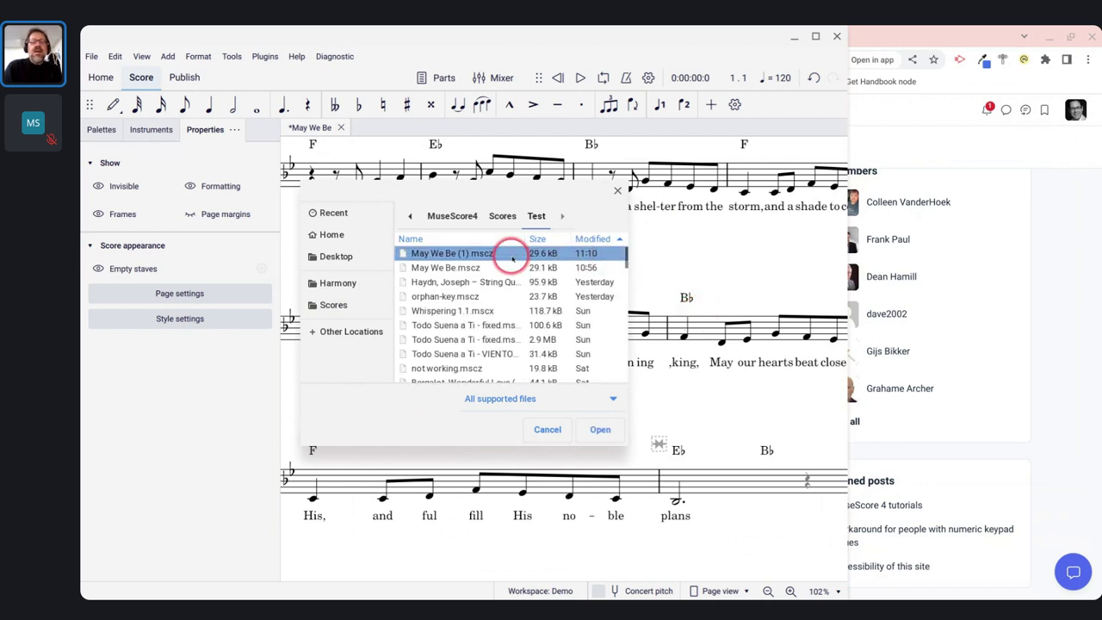
pyautogui.doubleClick(512, 257)
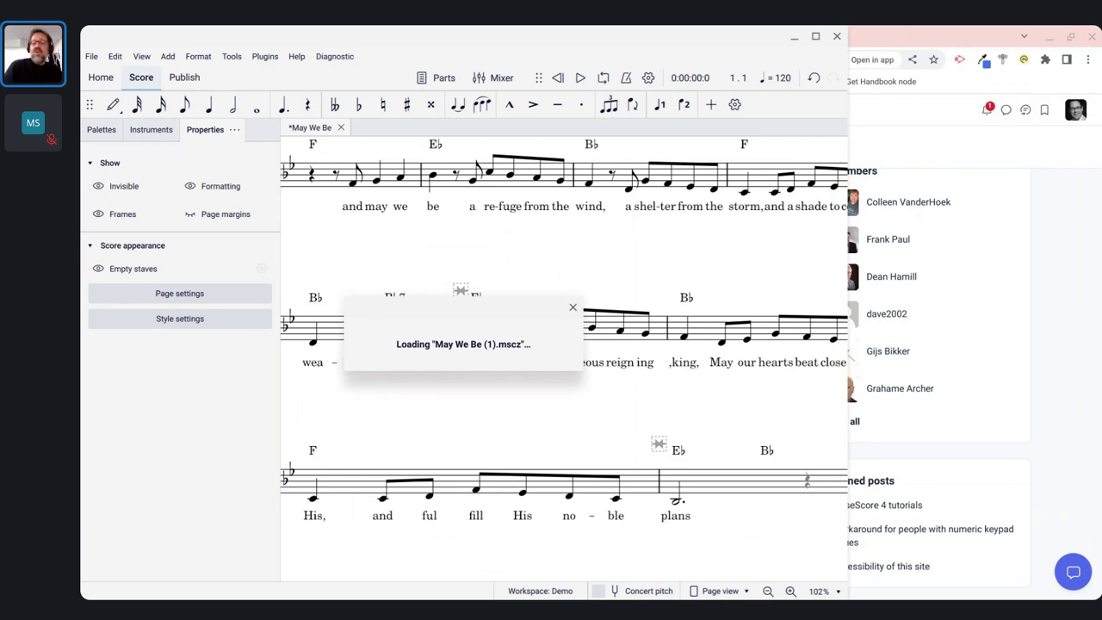
# Step: Switch to the live event window and read the chat question about deleted system breaks spreading out the bottom lines
pyautogui.hotkey('alt', 'Tab')
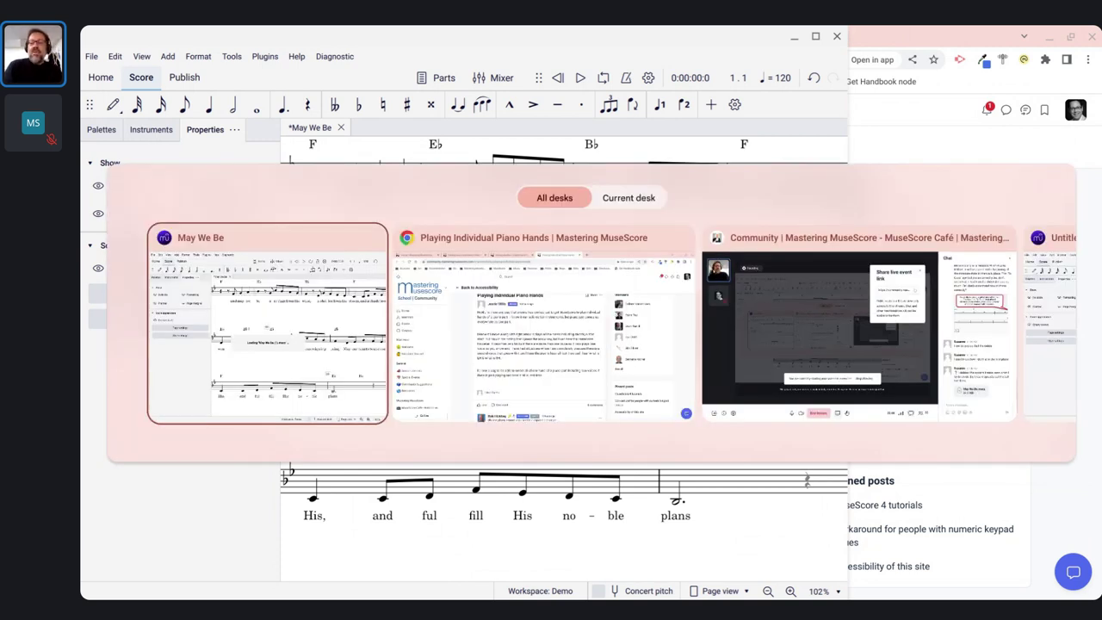
pyautogui.press('Tab')
pyautogui.press('Tab')
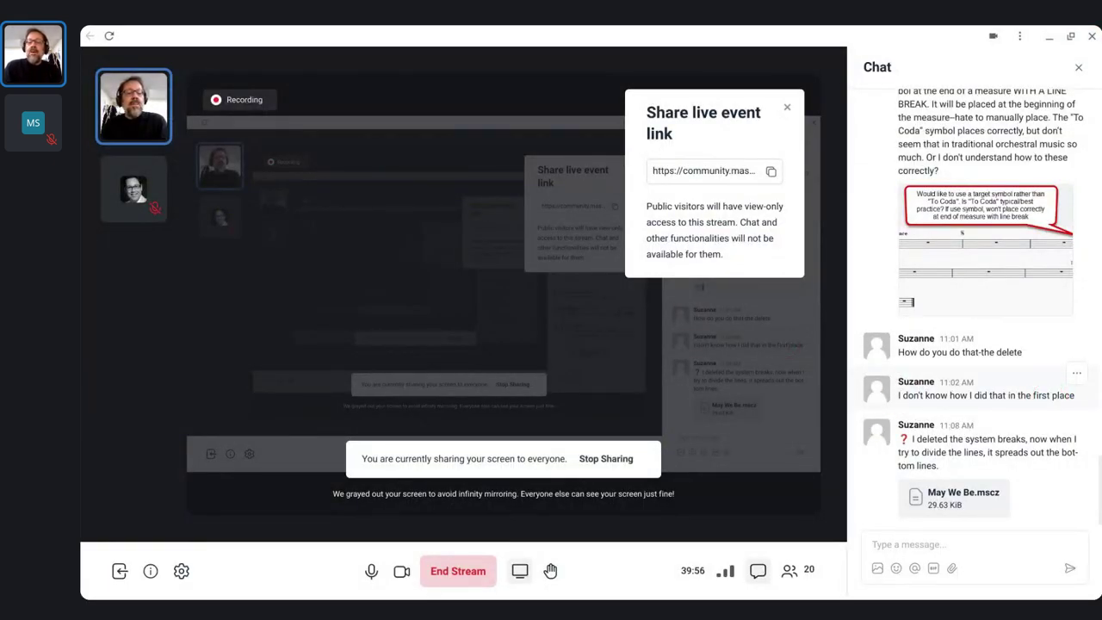
# Step: Switch to the MuseScore window with May We Be (1) and go to the last two lines of the score
pyautogui.hotkey('alt', 'Tab')
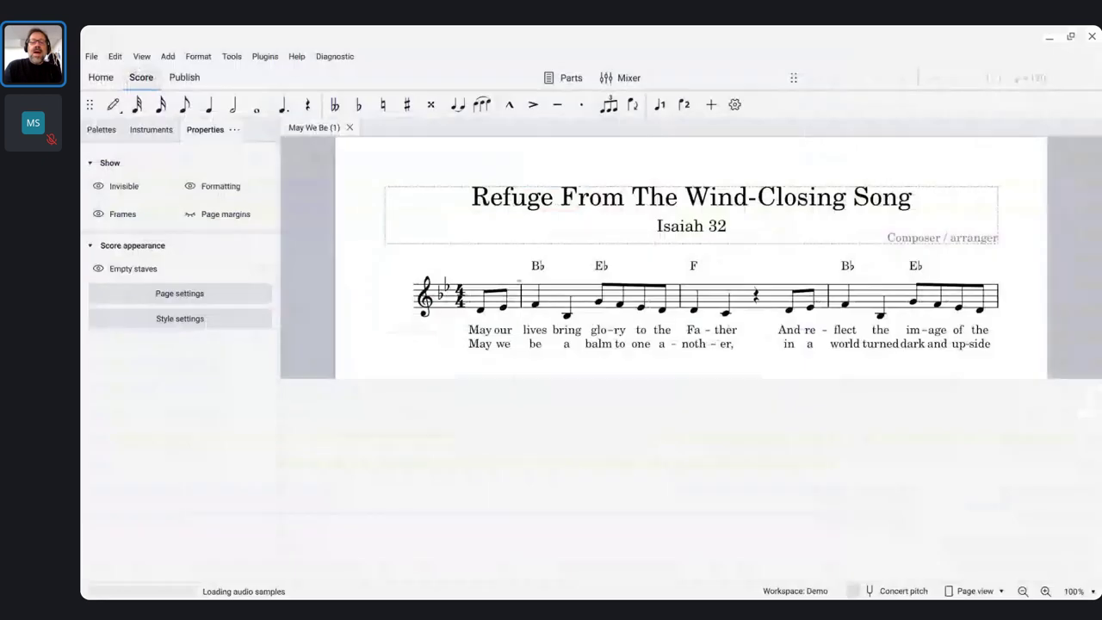
pyautogui.click(645, 335)
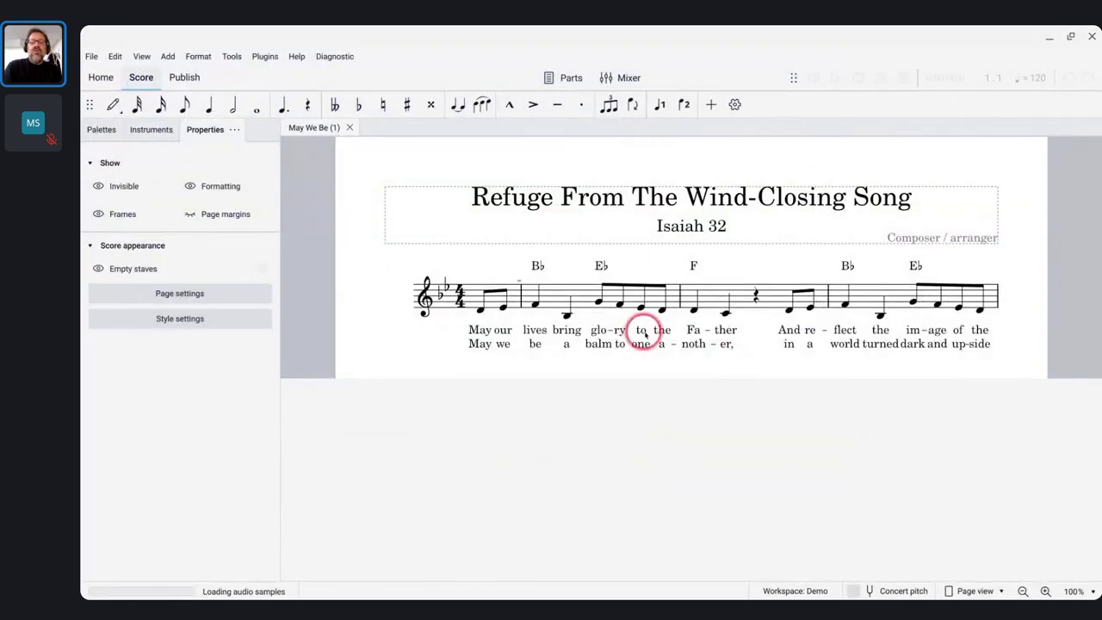
pyautogui.scroll(-10, 442, 364)
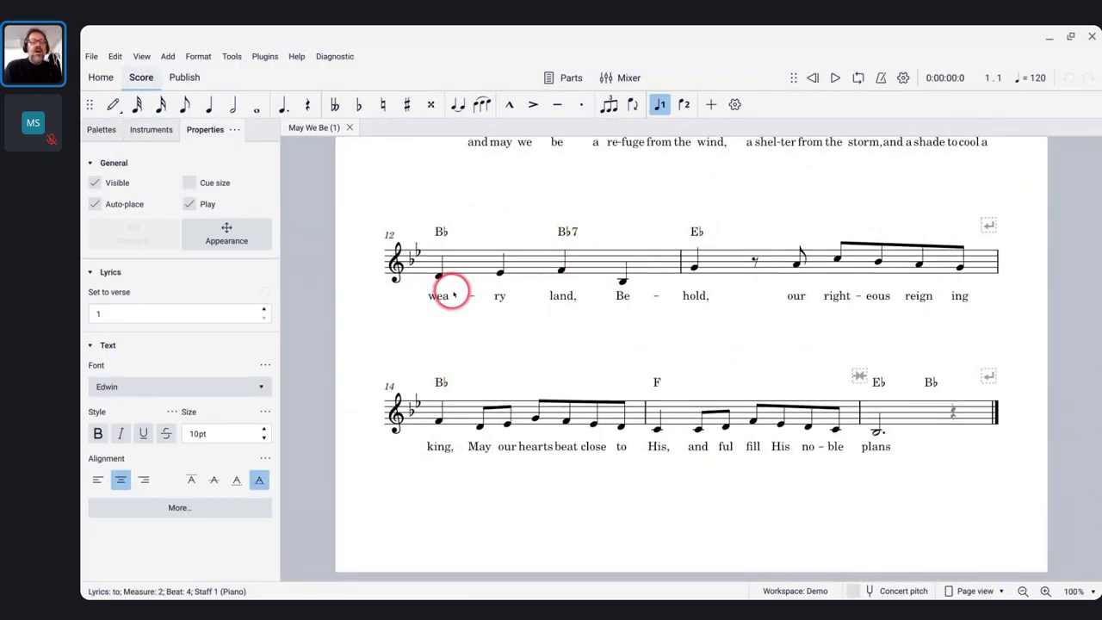
# Step: Apply Keep measures on the same system to all measures of the last two lines, from "weary land" to "plans"
pyautogui.click(466, 269)
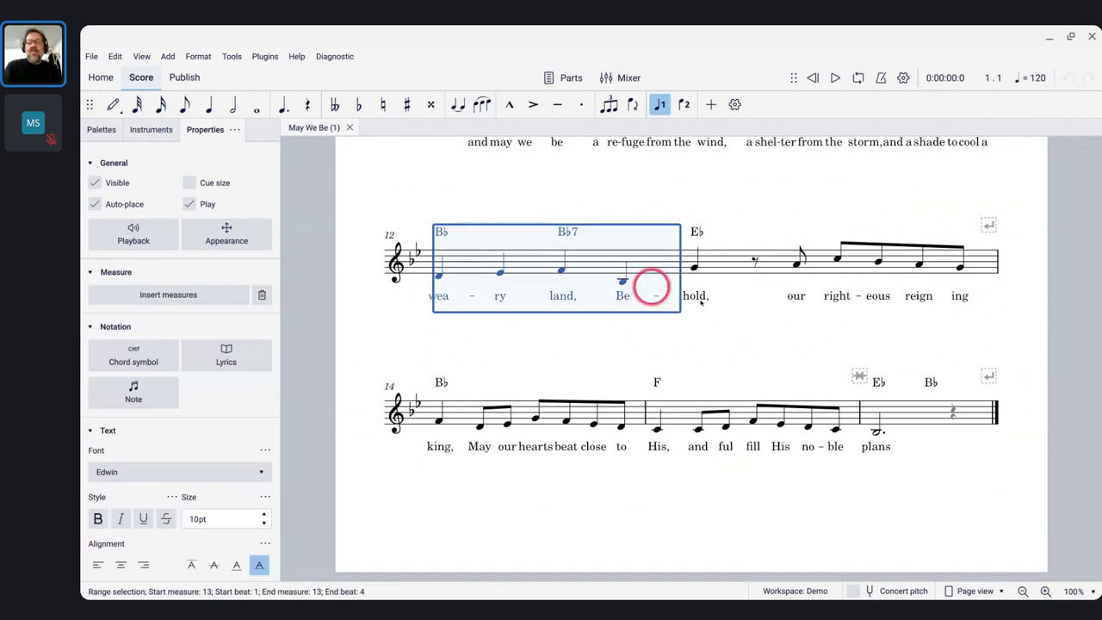
pyautogui.keyDown('shift'); pyautogui.click(898, 408); pyautogui.keyUp('shift')
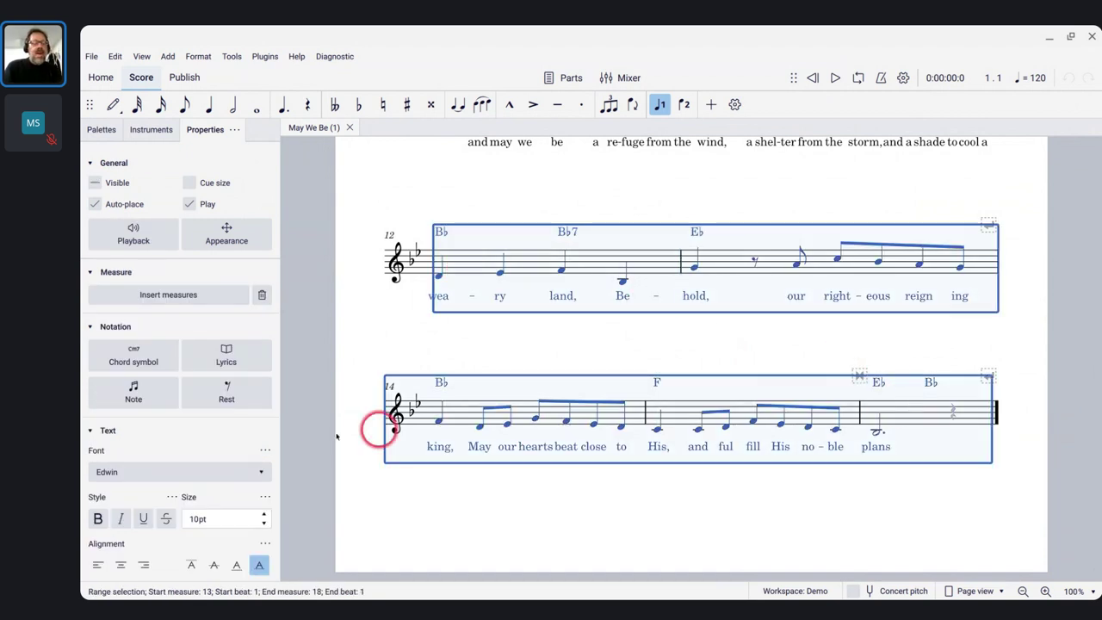
pyautogui.scroll(-1, 197, 443)
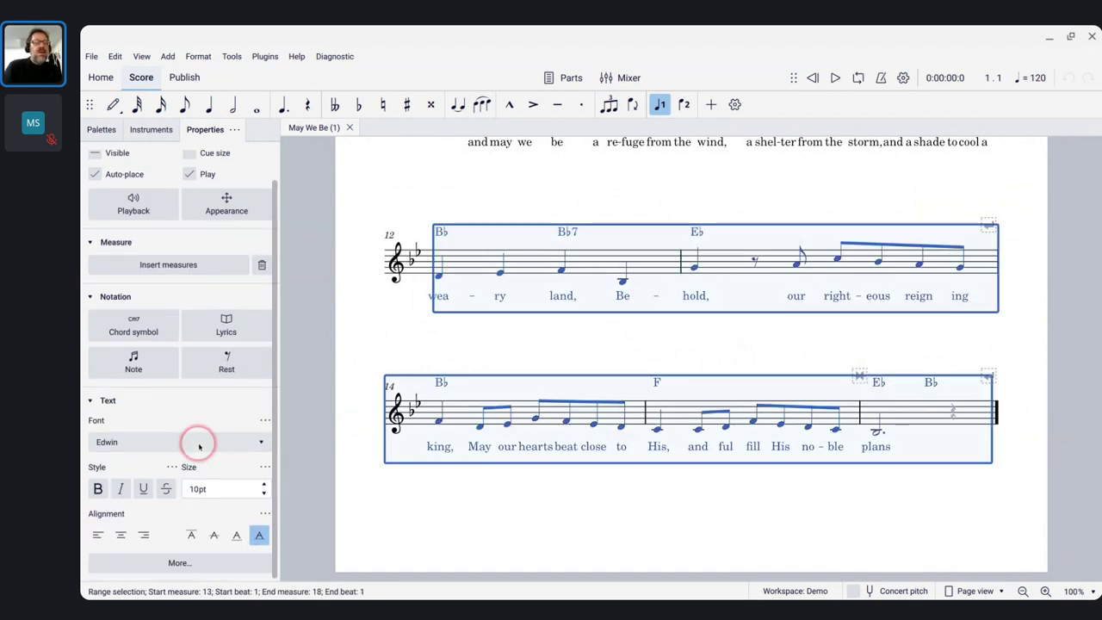
pyautogui.click(101, 130)
pyautogui.click(95, 431)
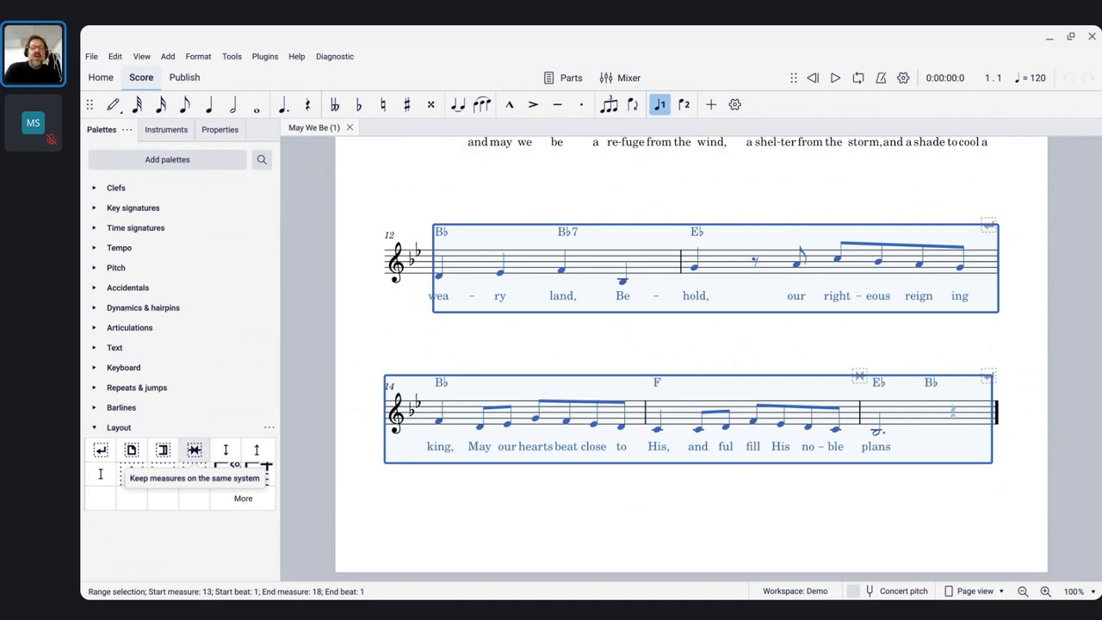
pyautogui.click(194, 448)
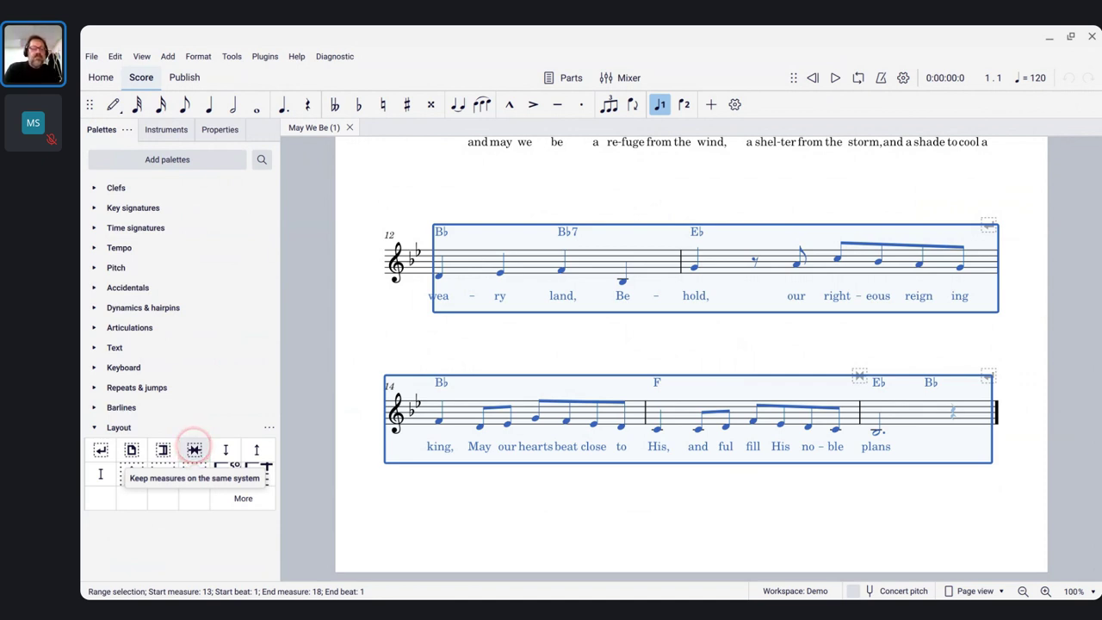
pyautogui.click(195, 449)
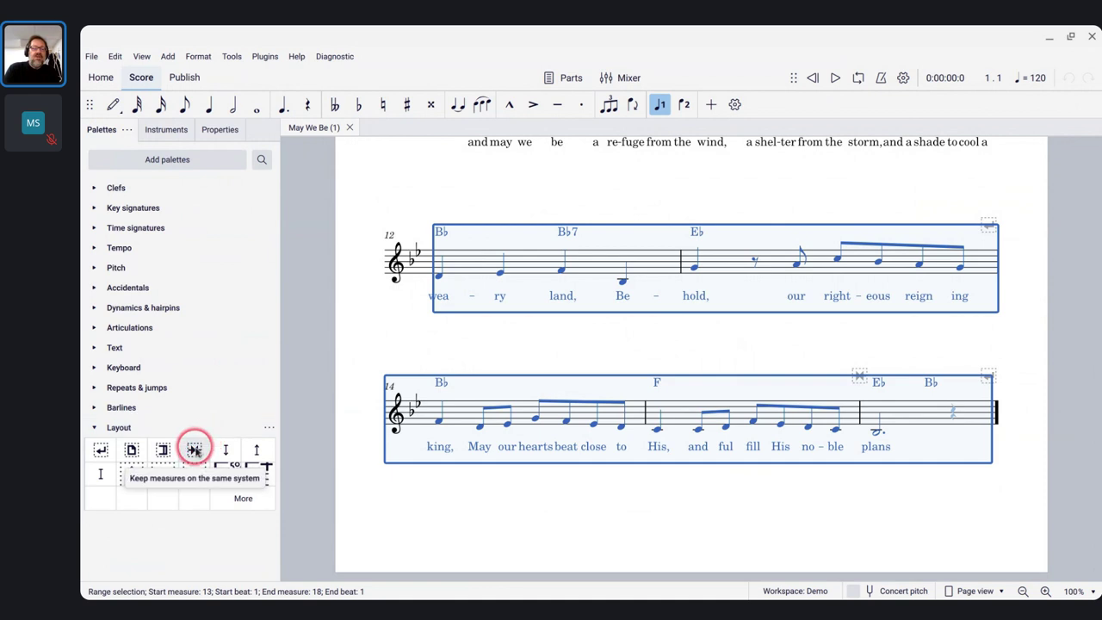
pyautogui.click(515, 233)
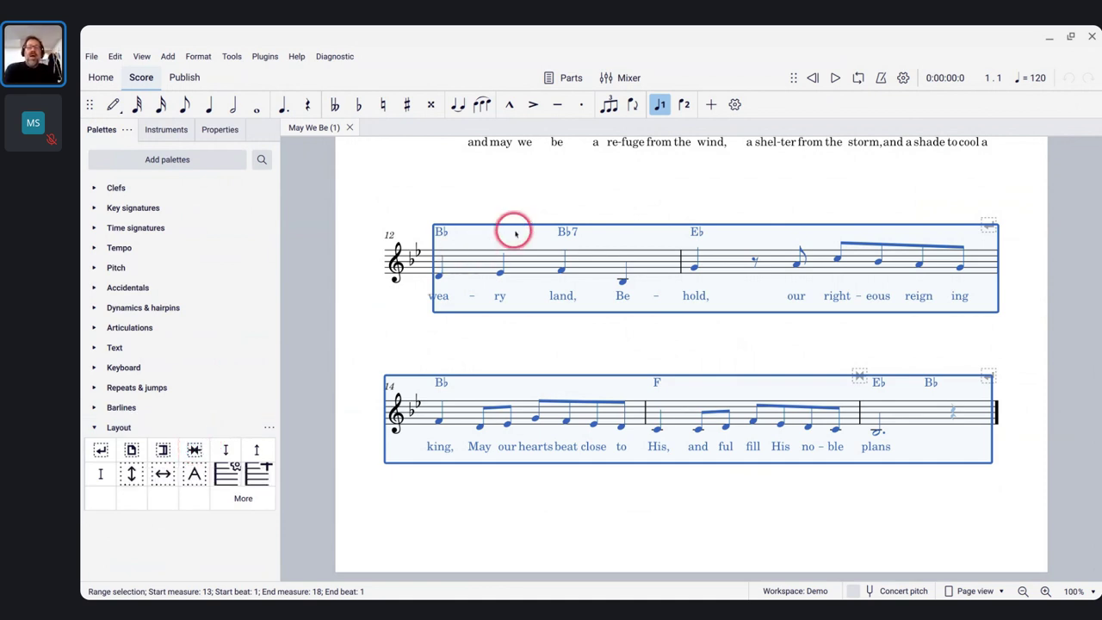
pyautogui.click(195, 449)
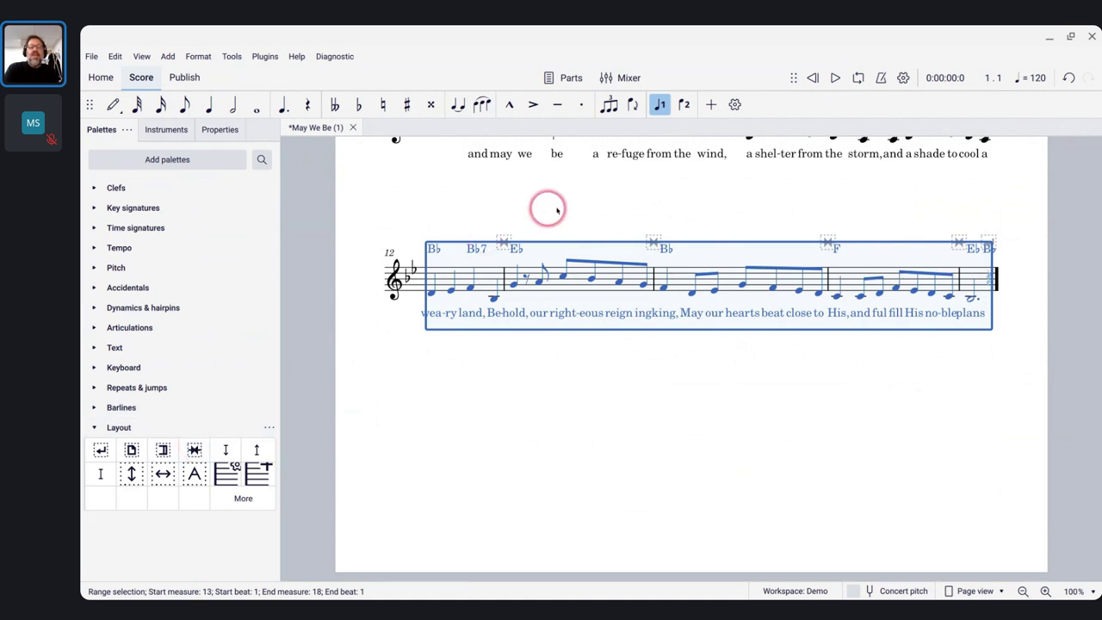
# Step: Undo keeping the measures of the last two lines on the same system
pyautogui.click(508, 244)
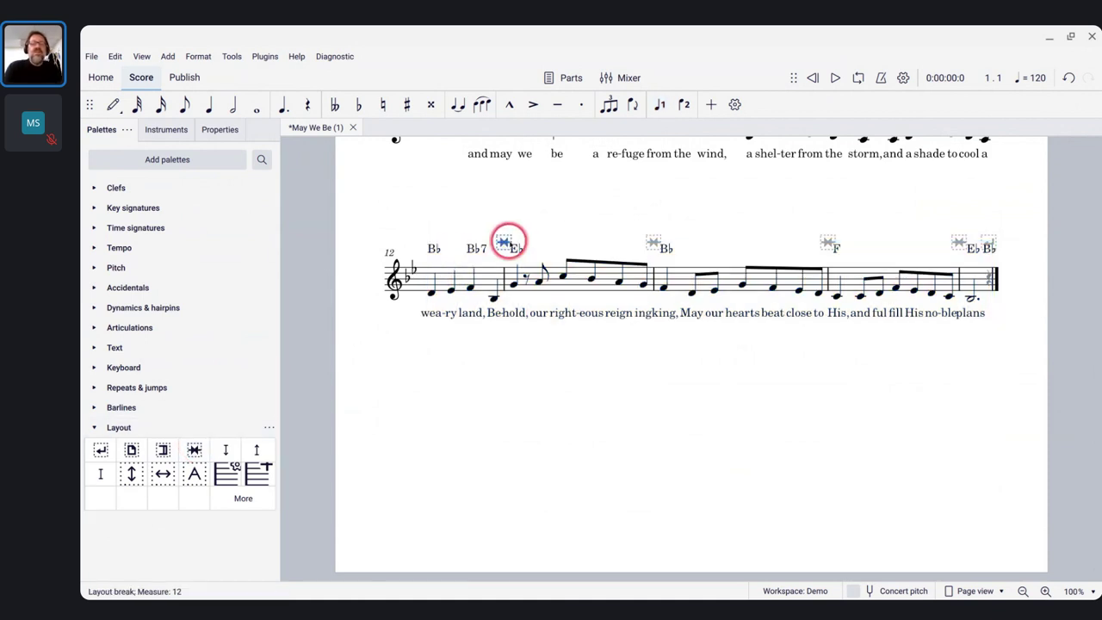
pyautogui.keyDown('ctrl'); pyautogui.click(653, 241); pyautogui.keyUp('ctrl')
pyautogui.hotkey('ctrl', 'z')
pyautogui.hotkey('ctrl', 'z')
pyautogui.hotkey('ctrl', 'z')
pyautogui.hotkey('ctrl', 'z')
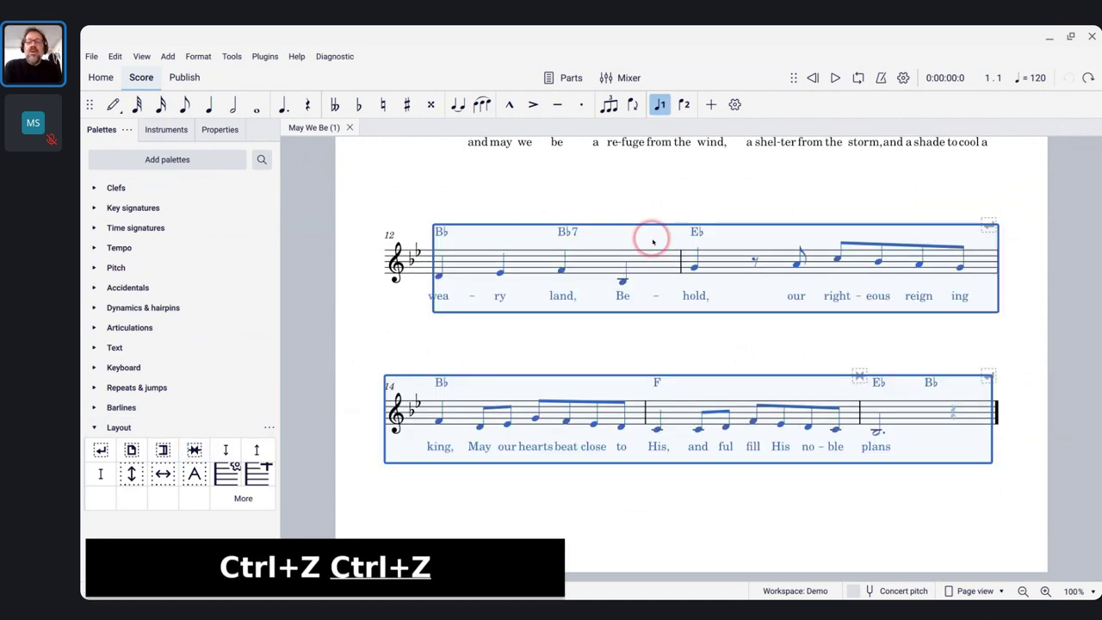
# Step: Delete the keep-together marker before the final measure and the system break at the end of the "weary land" line
pyautogui.click(863, 374)
pyautogui.press('BackSpace')
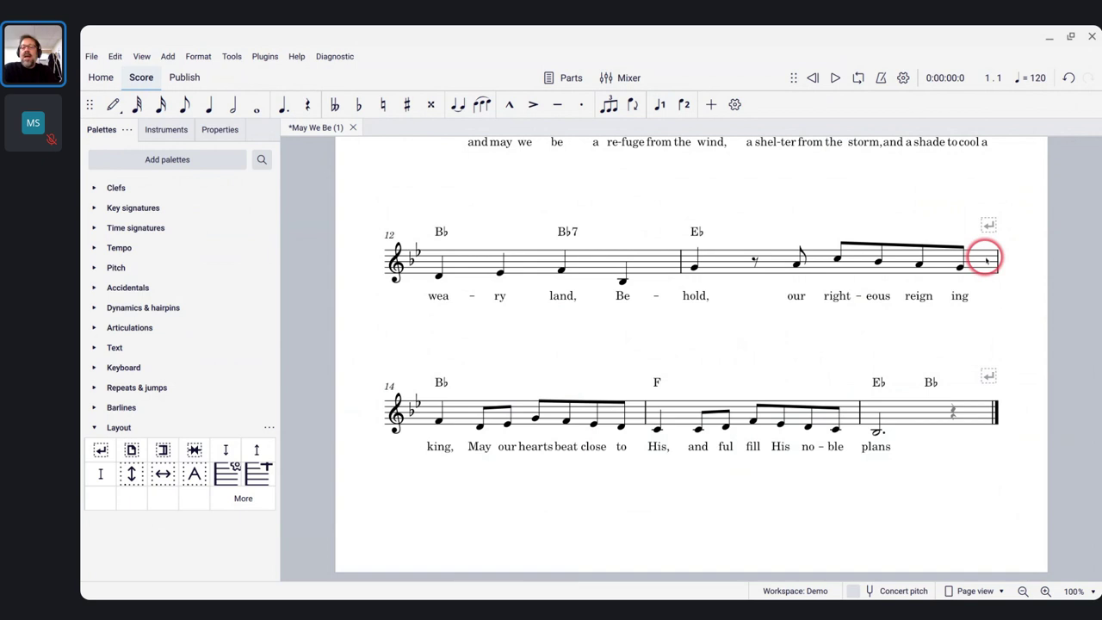
pyautogui.press('alt')
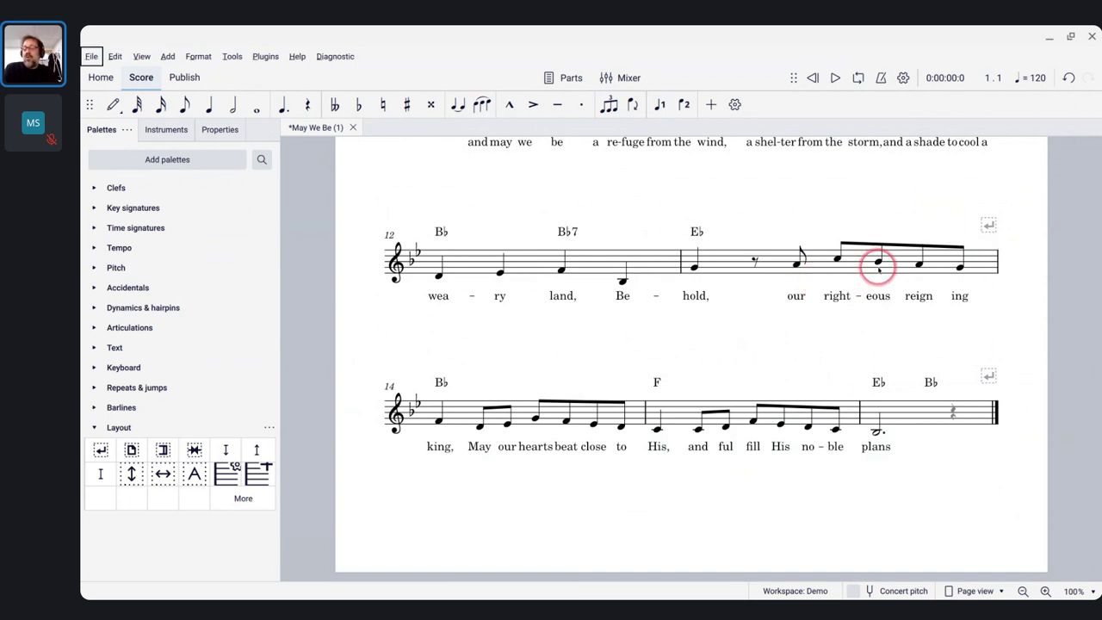
pyautogui.click(994, 225)
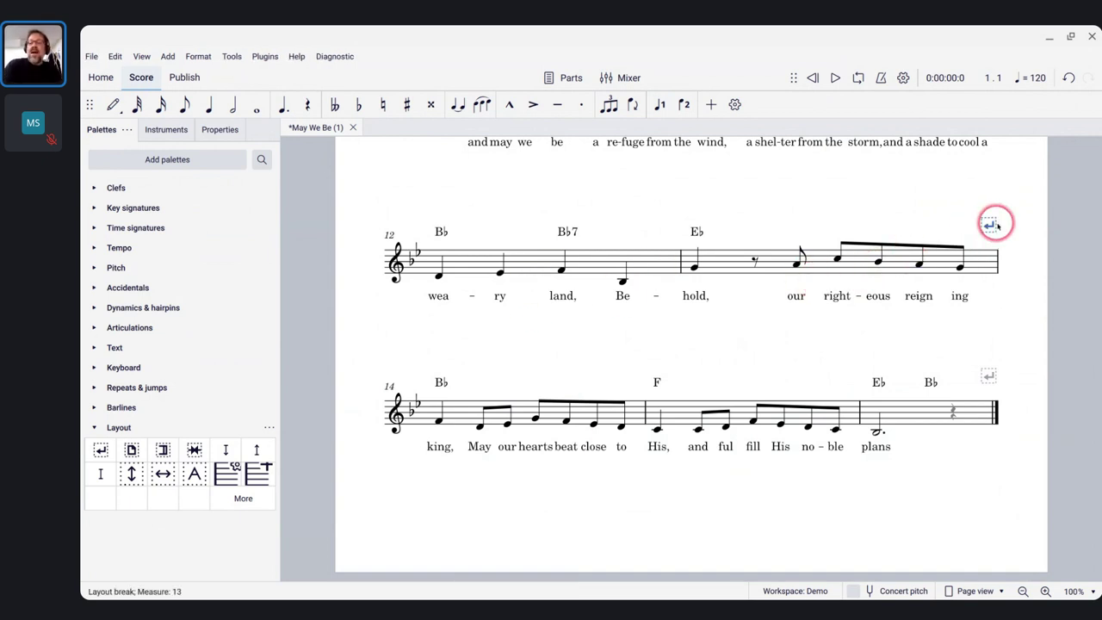
pyautogui.press('BackSpace')
# Step: Add a system break after the "wind, a shelter from the" measure and delete the one after the "storm, and a shade" measure
pyautogui.scroll(3, 998, 225)
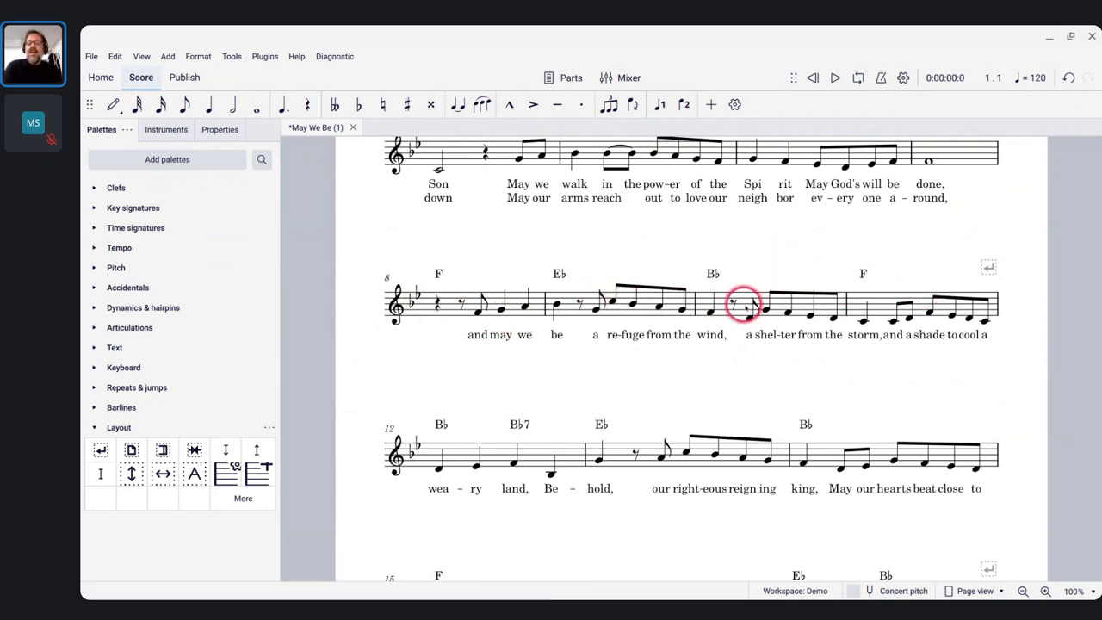
pyautogui.click(745, 304)
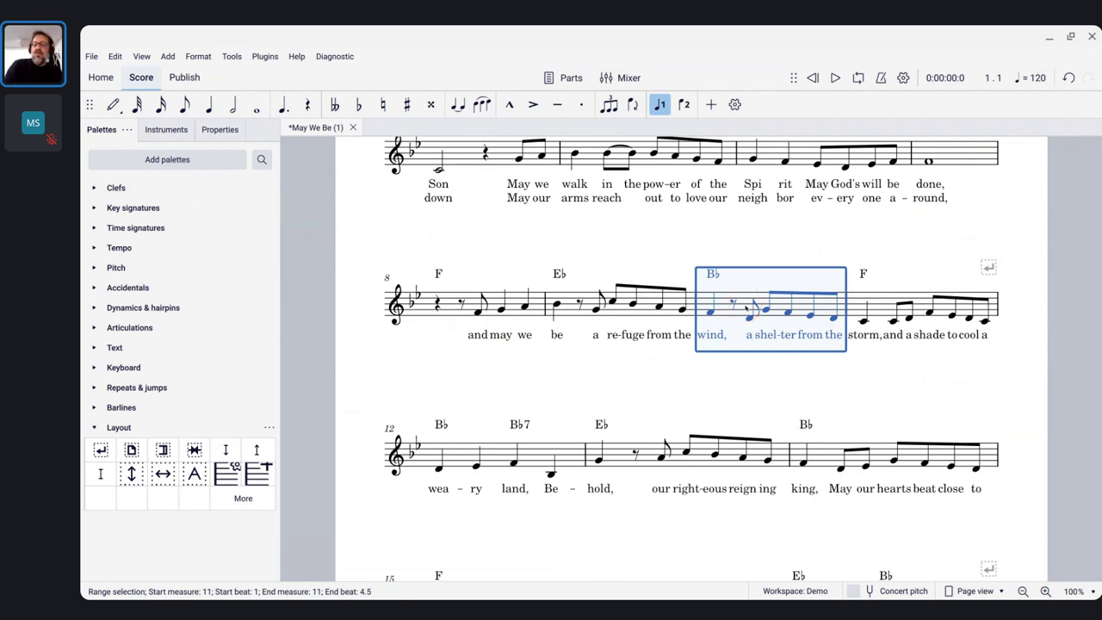
pyautogui.press('Return')
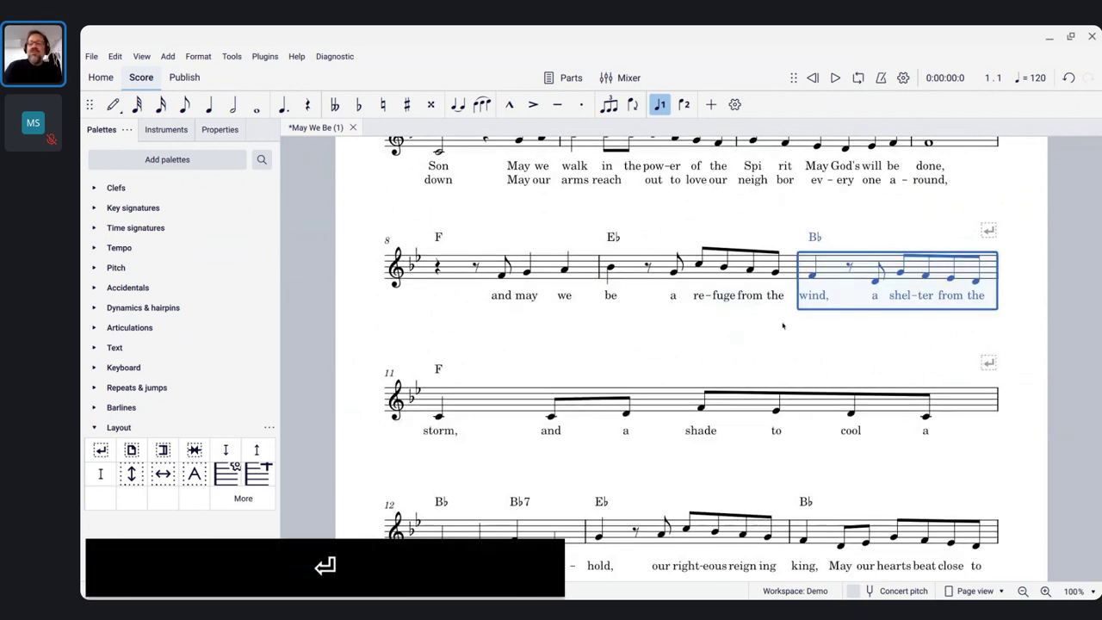
pyautogui.click(991, 364)
pyautogui.press('BackSpace')
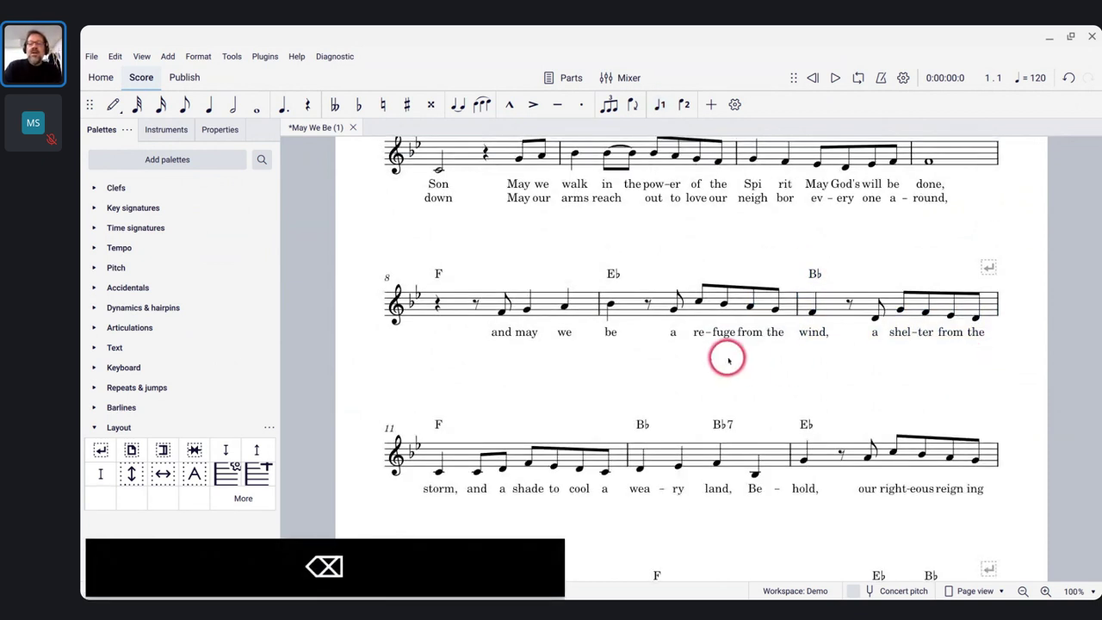
# Step: Examine how the measures and system breaks are distributed over the lines of the whole score
pyautogui.scroll(-2, 726, 360)
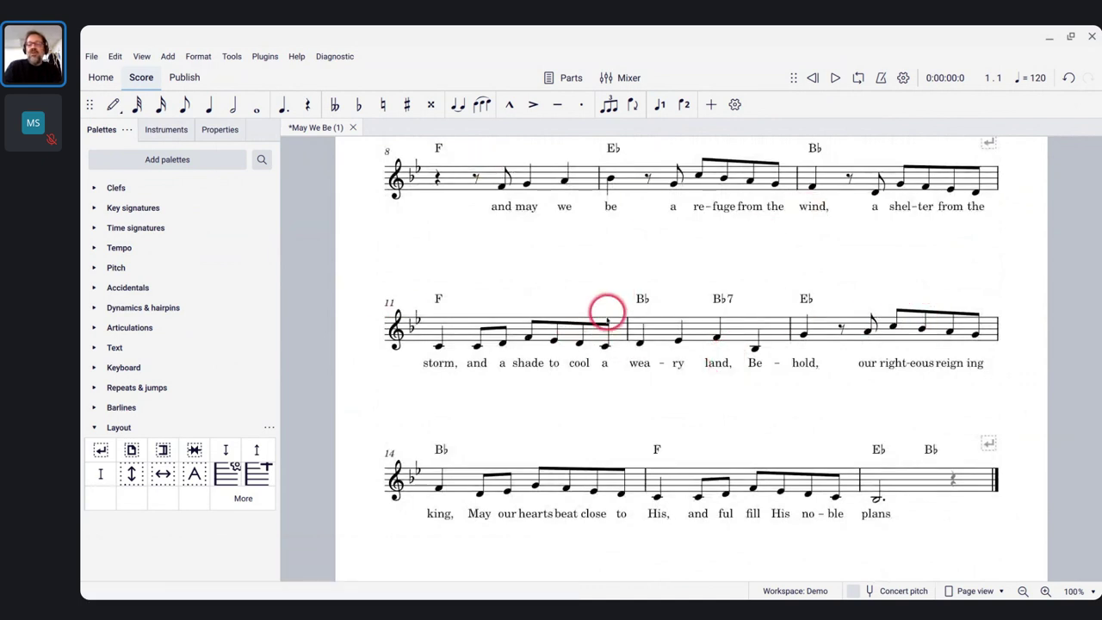
pyautogui.scroll(3, 952, 317)
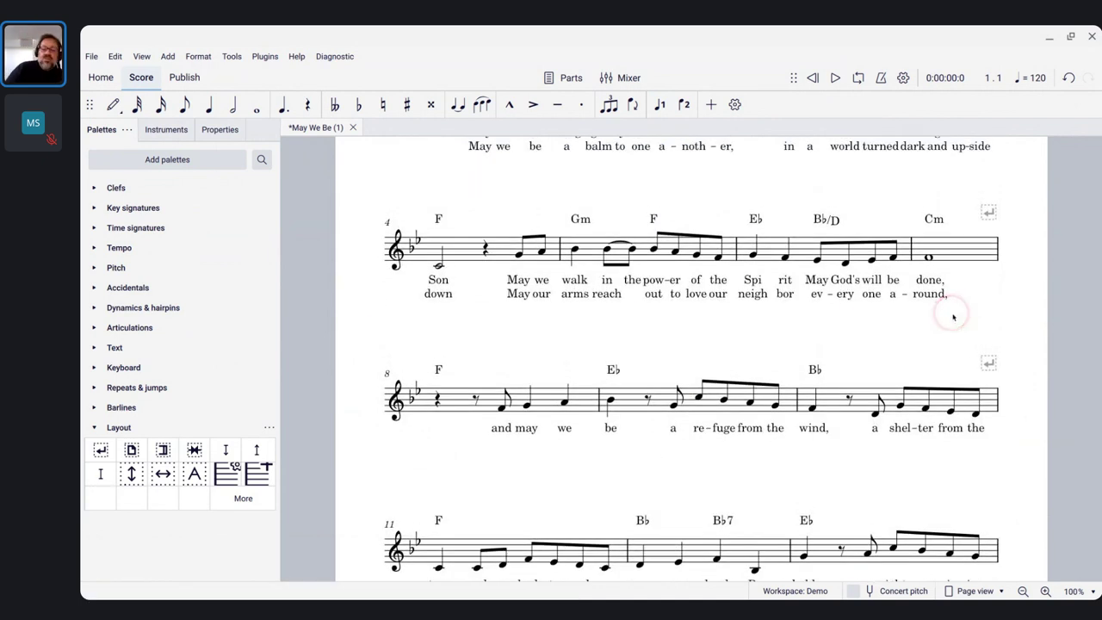
pyautogui.scroll(-2, 952, 316)
pyautogui.scroll(-1, 692, 358)
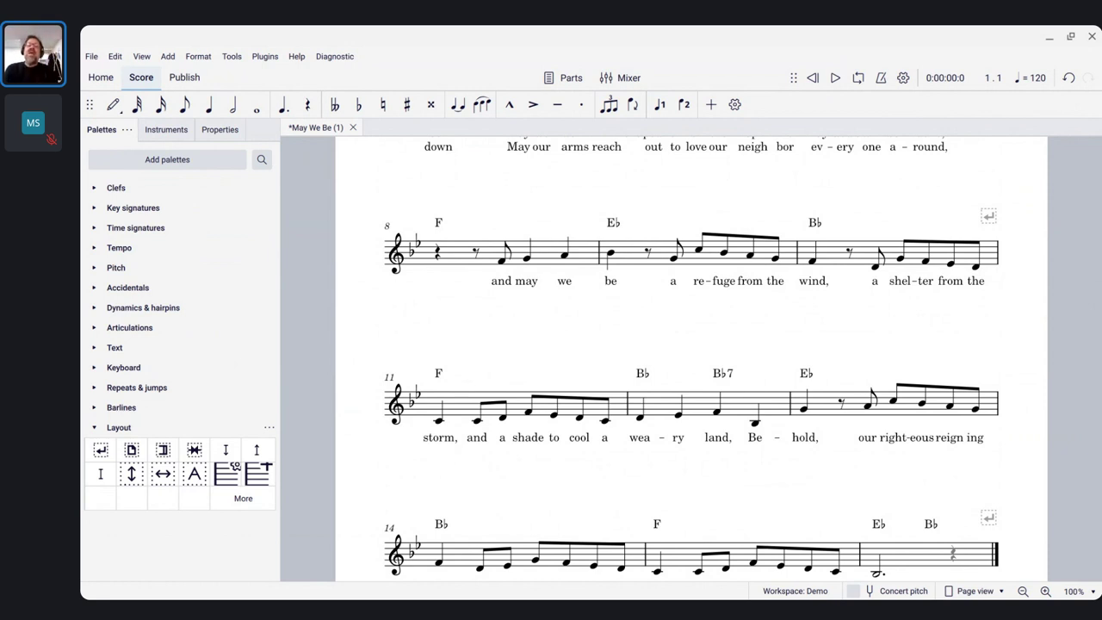
pyautogui.scroll(5, 926, 278)
pyautogui.scroll(-1, 926, 279)
pyautogui.scroll(-4, 926, 279)
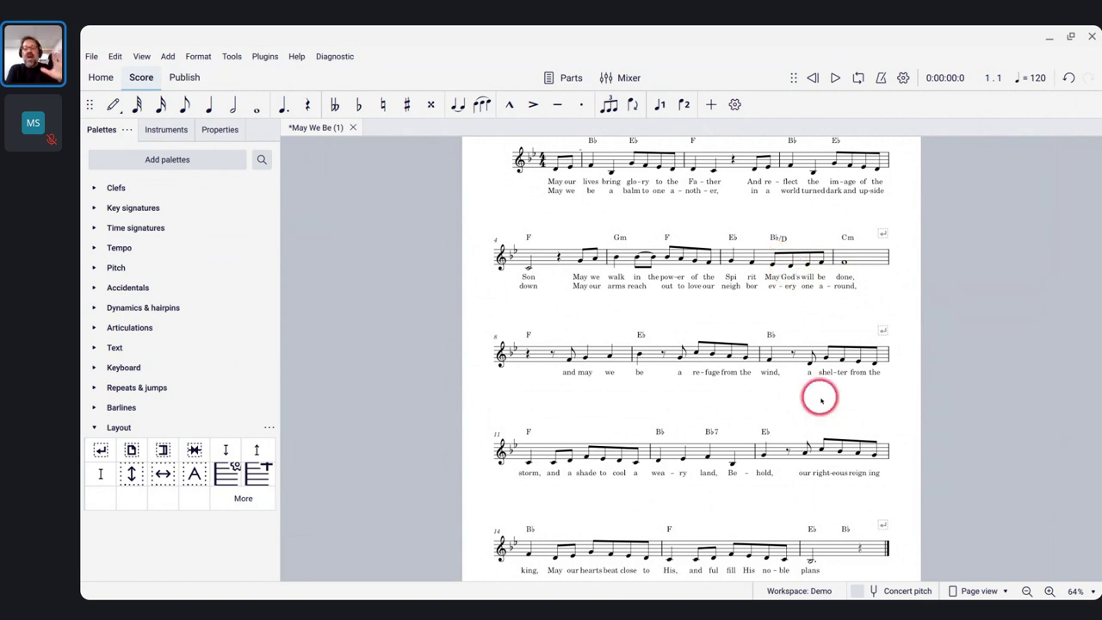
pyautogui.scroll(-2, 820, 400)
pyautogui.scroll(4, 821, 400)
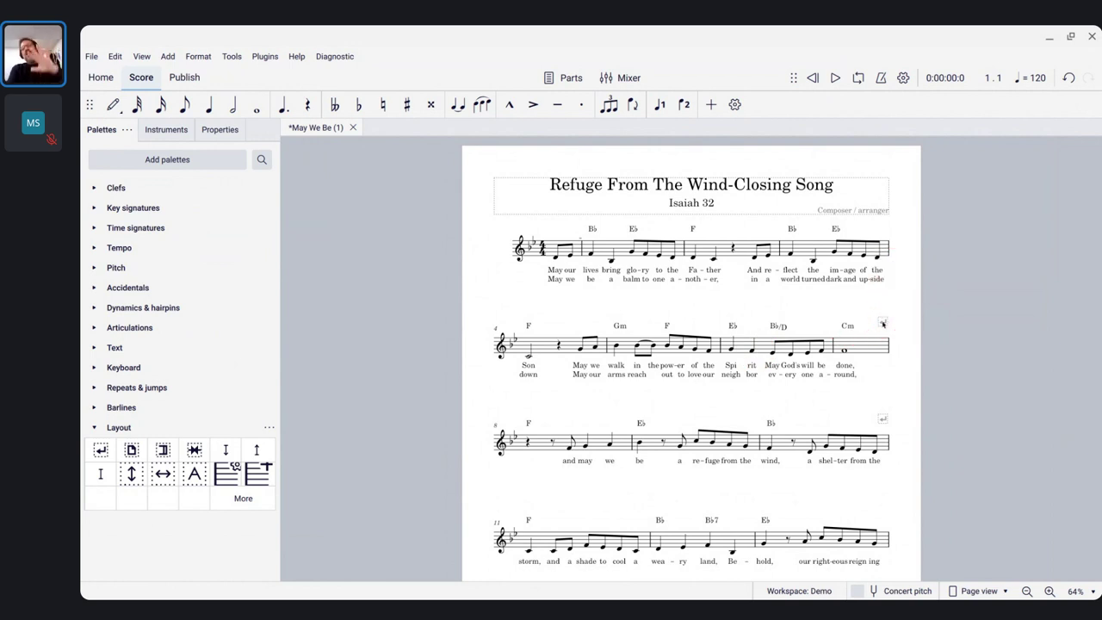
pyautogui.scroll(-1, 822, 330)
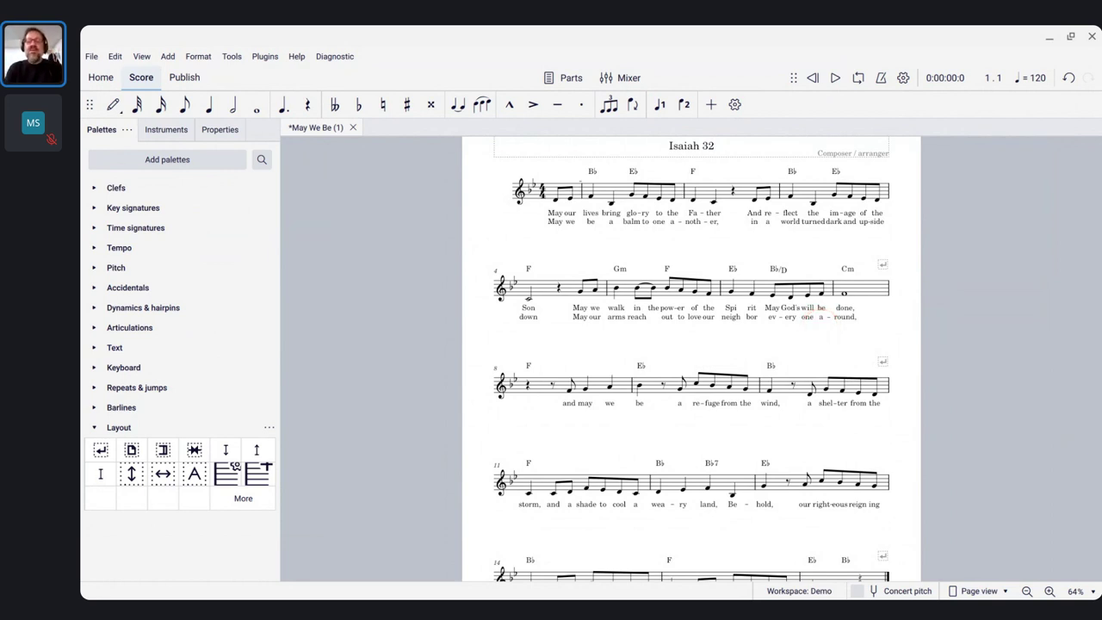
# Step: Switch to the live event window and look through the earlier chat messages for questions still to answer
pyautogui.hotkey('alt', 'Tab')
pyautogui.hotkey('alt', 'Tab')
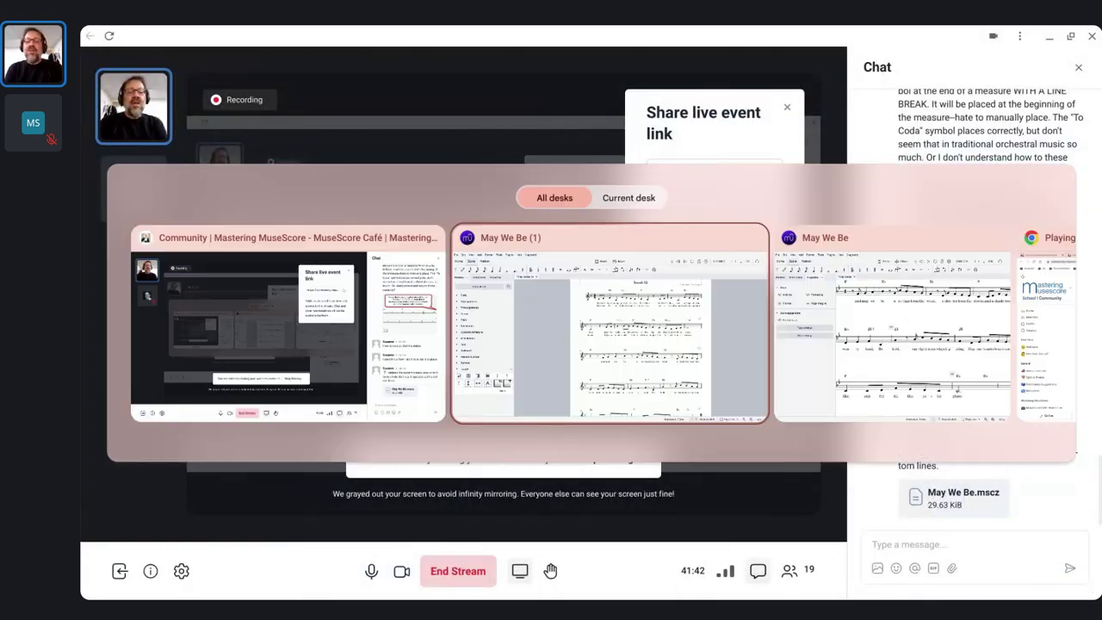
pyautogui.hotkey('alt', 'Tab')
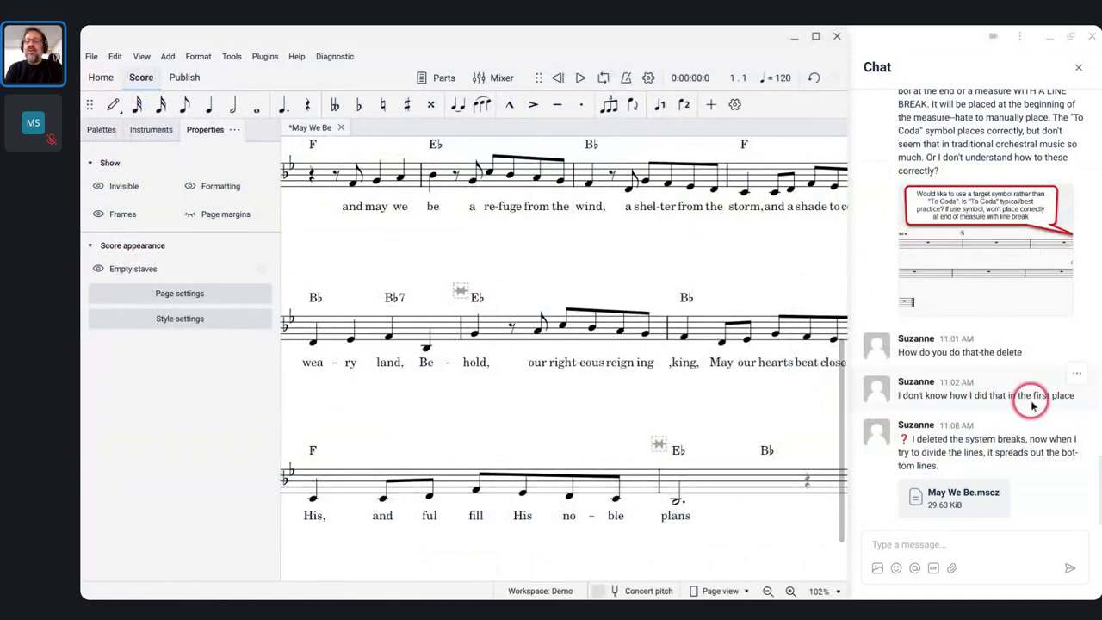
pyautogui.scroll(10, 1033, 405)
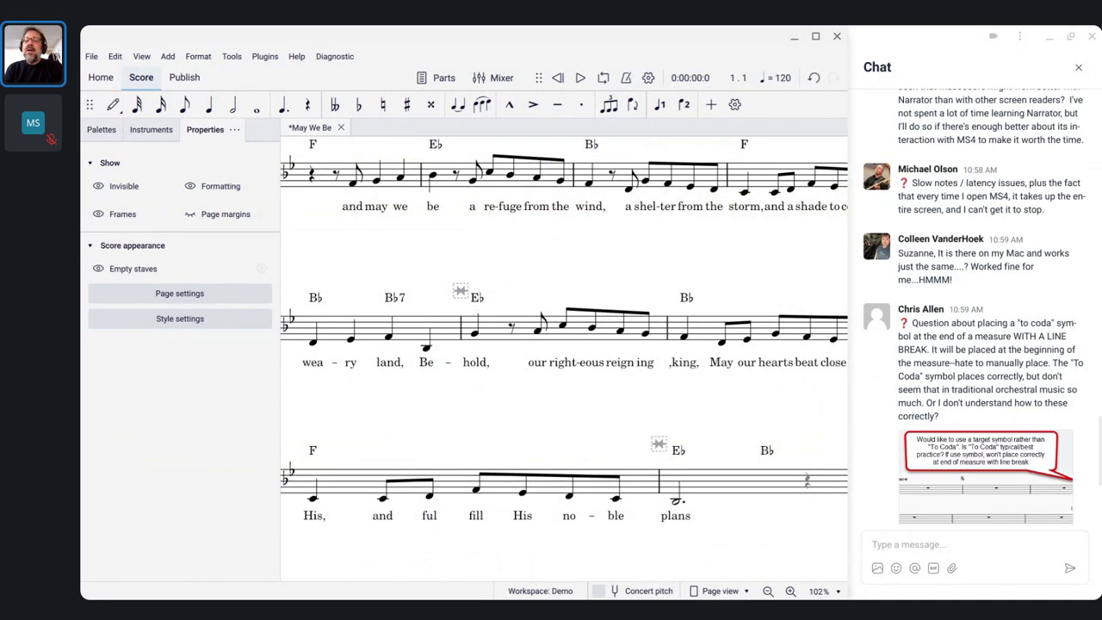
pyautogui.scroll(8, 973, 344)
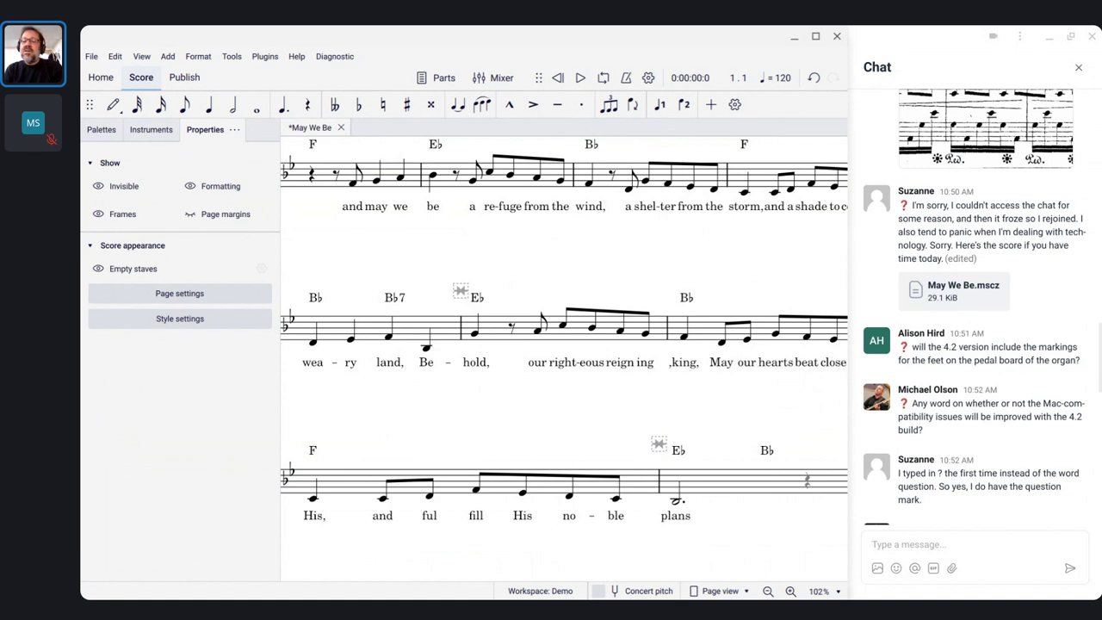
pyautogui.scroll(5, 974, 302)
pyautogui.scroll(5, 973, 301)
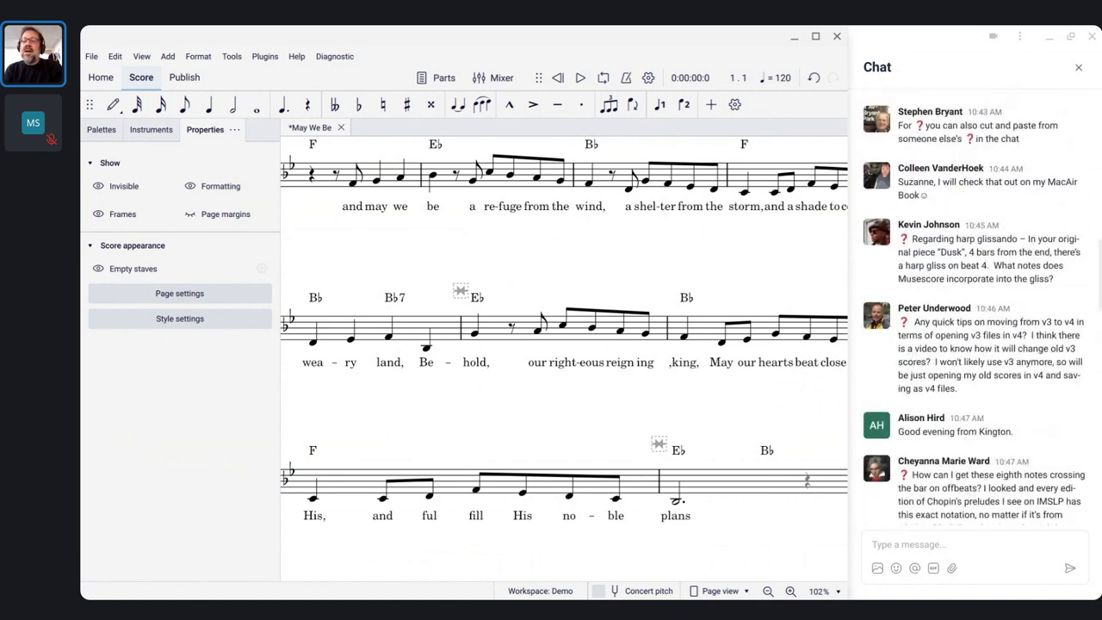
pyautogui.scroll(-10, 973, 301)
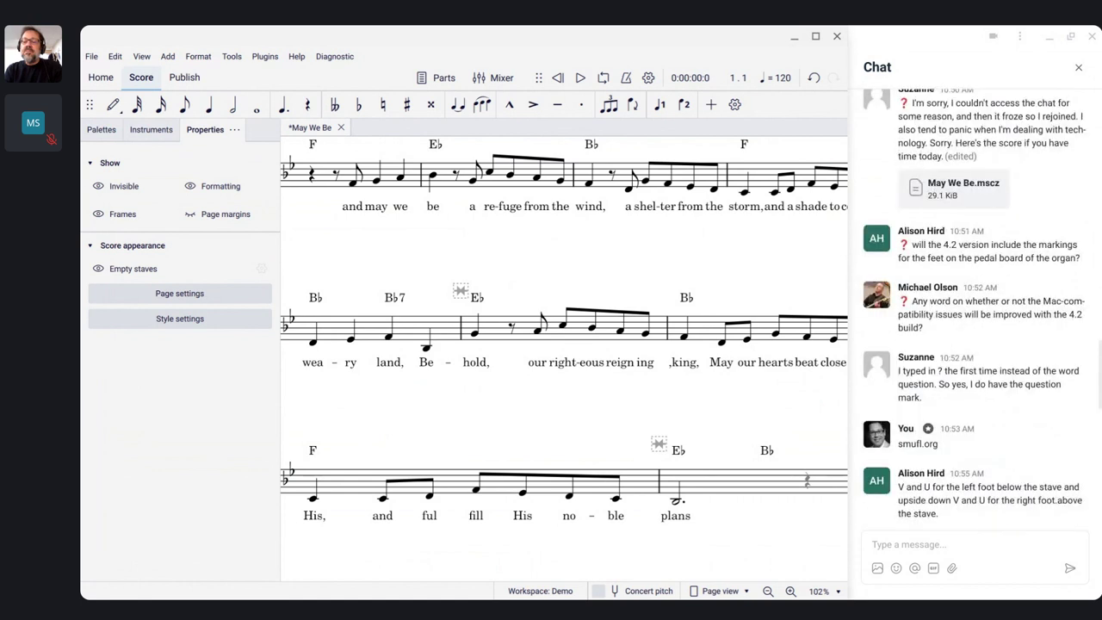
pyautogui.scroll(-10, 973, 301)
pyautogui.scroll(-3, 973, 301)
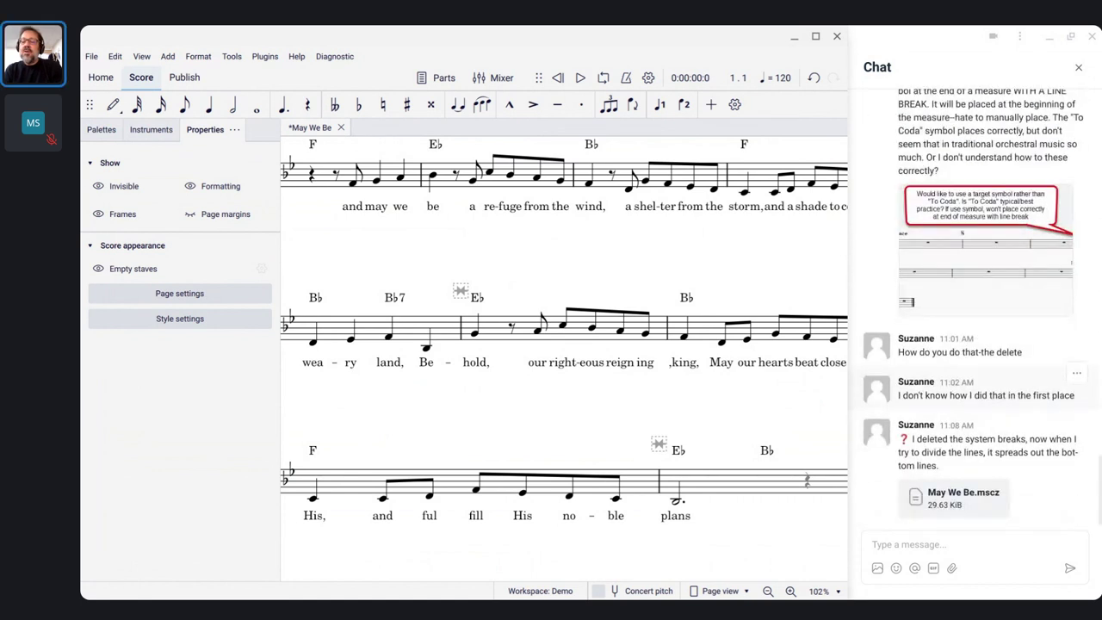
pyautogui.scroll(4, 982, 301)
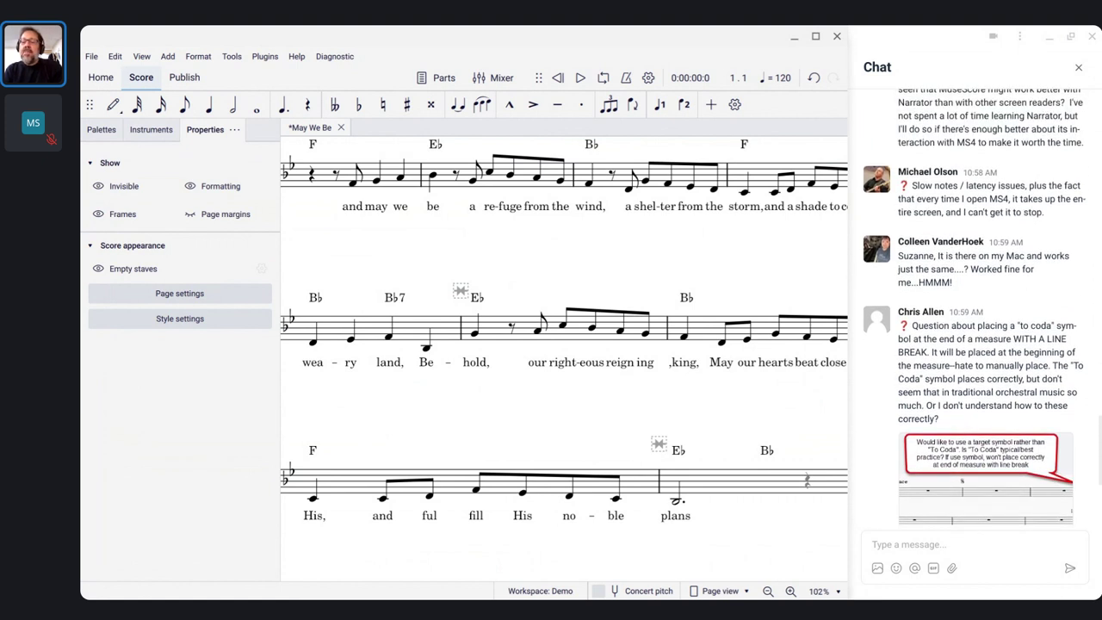
pyautogui.scroll(5, 974, 301)
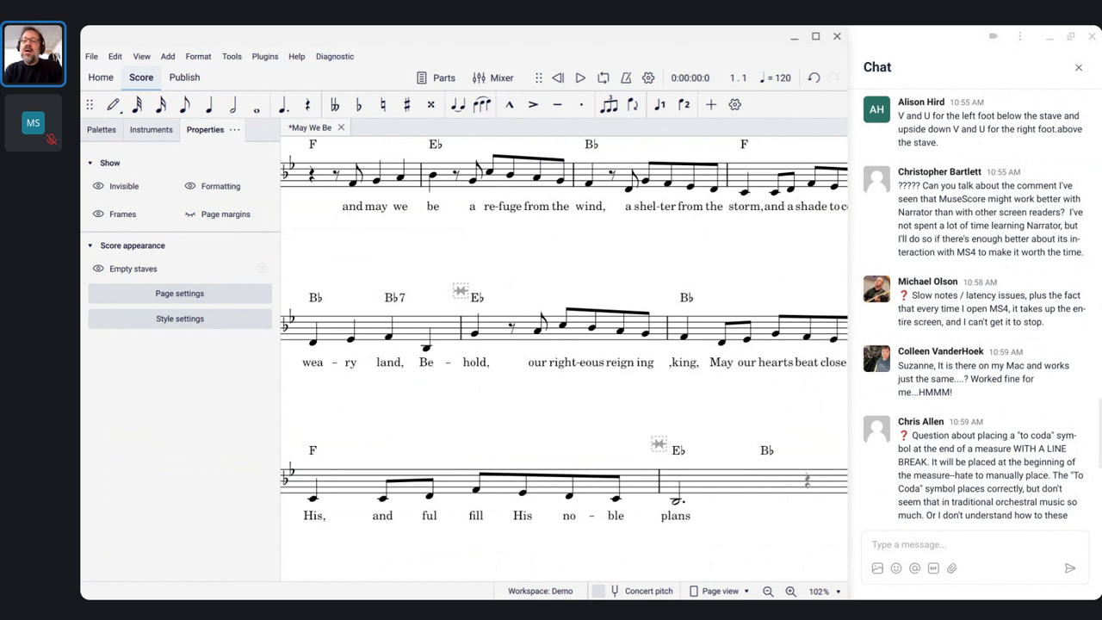
# Step: Look through the chat messages for unanswered questions and go to the latest message
pyautogui.scroll(-3, 973, 302)
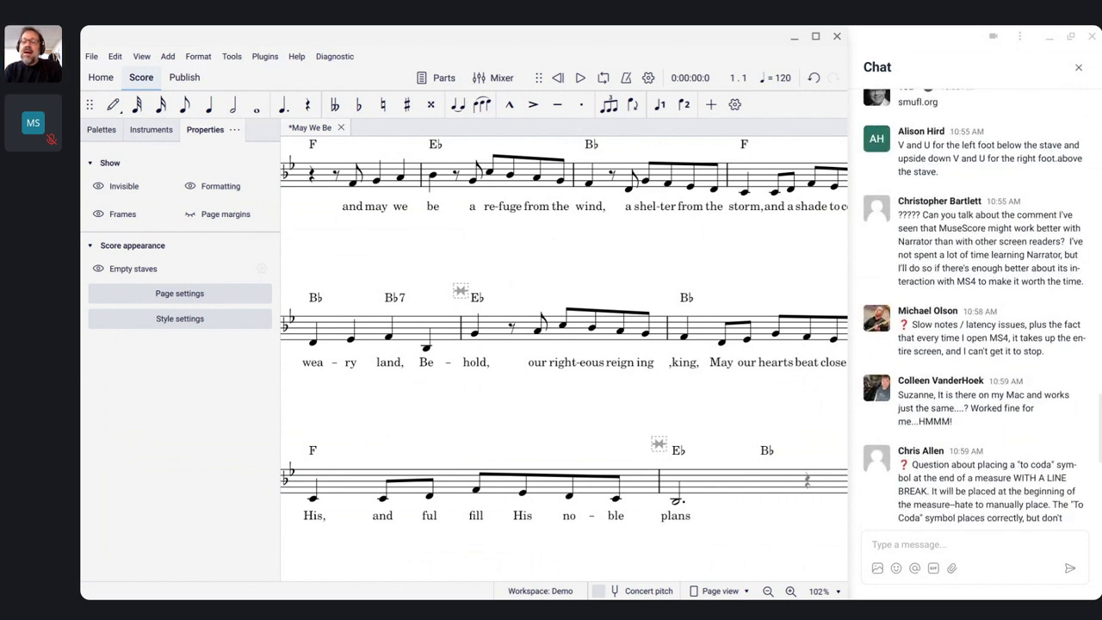
pyautogui.scroll(-4, 973, 301)
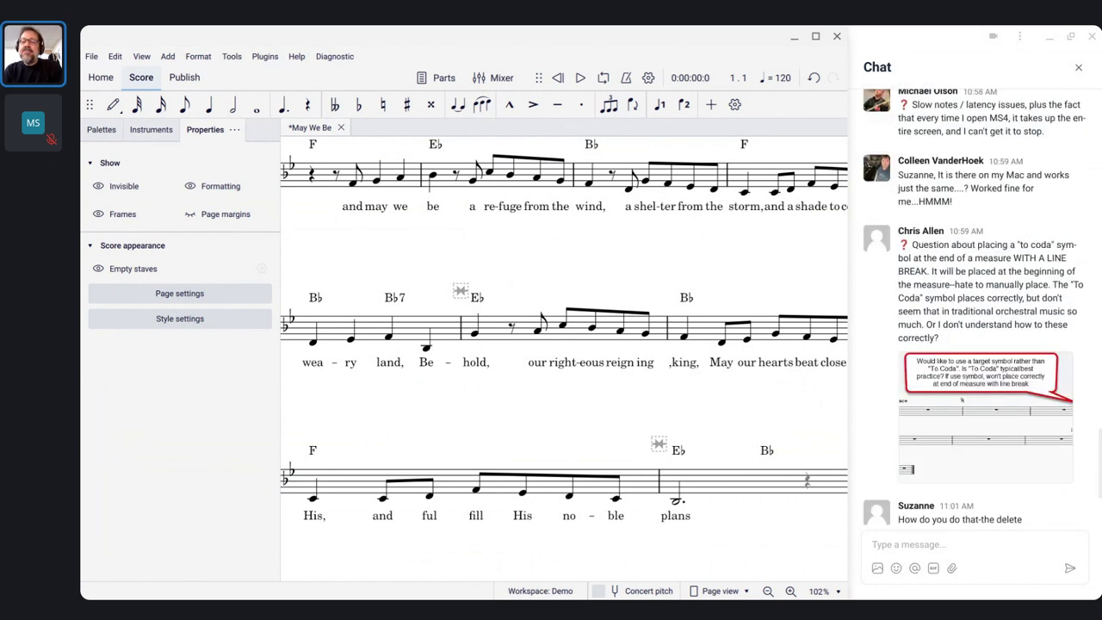
pyautogui.scroll(-3, 973, 301)
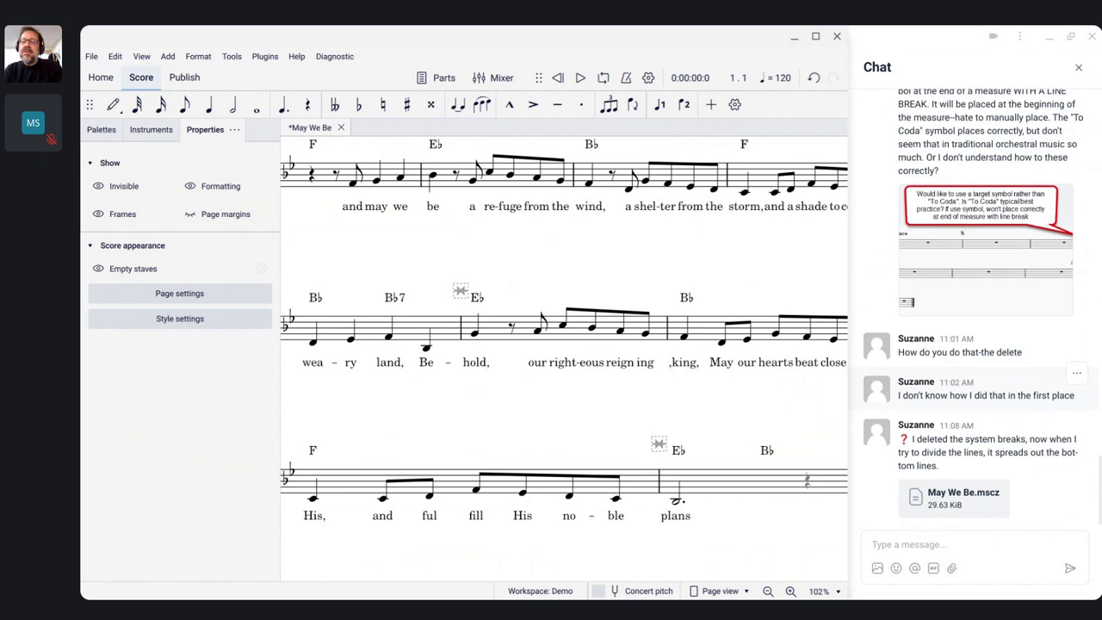
pyautogui.scroll(15, 974, 302)
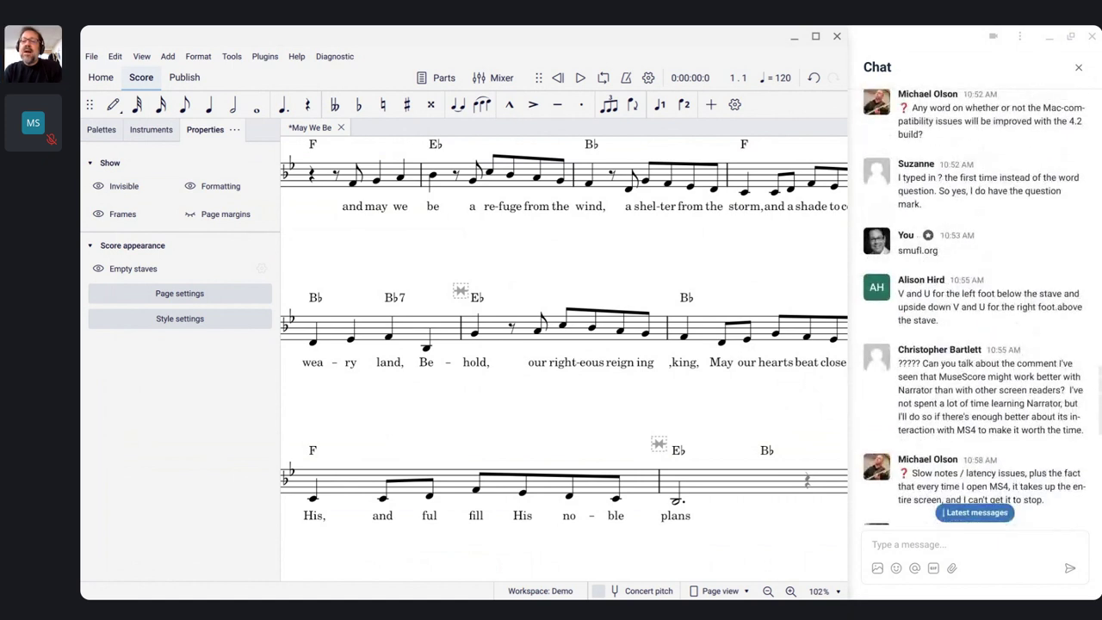
pyautogui.scroll(1, 973, 302)
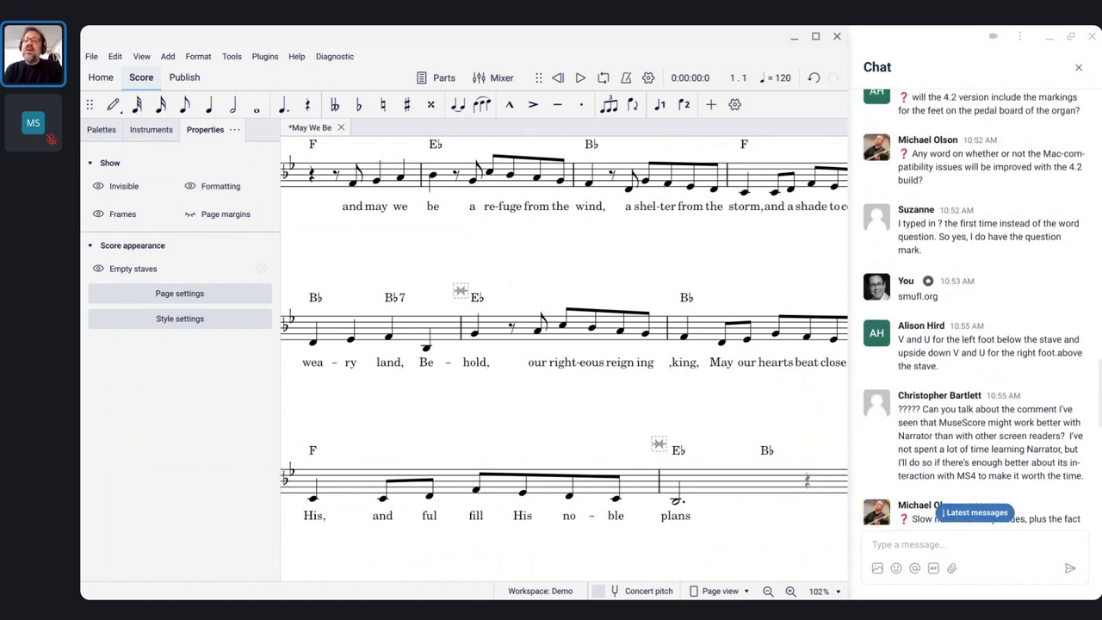
pyautogui.scroll(5, 973, 301)
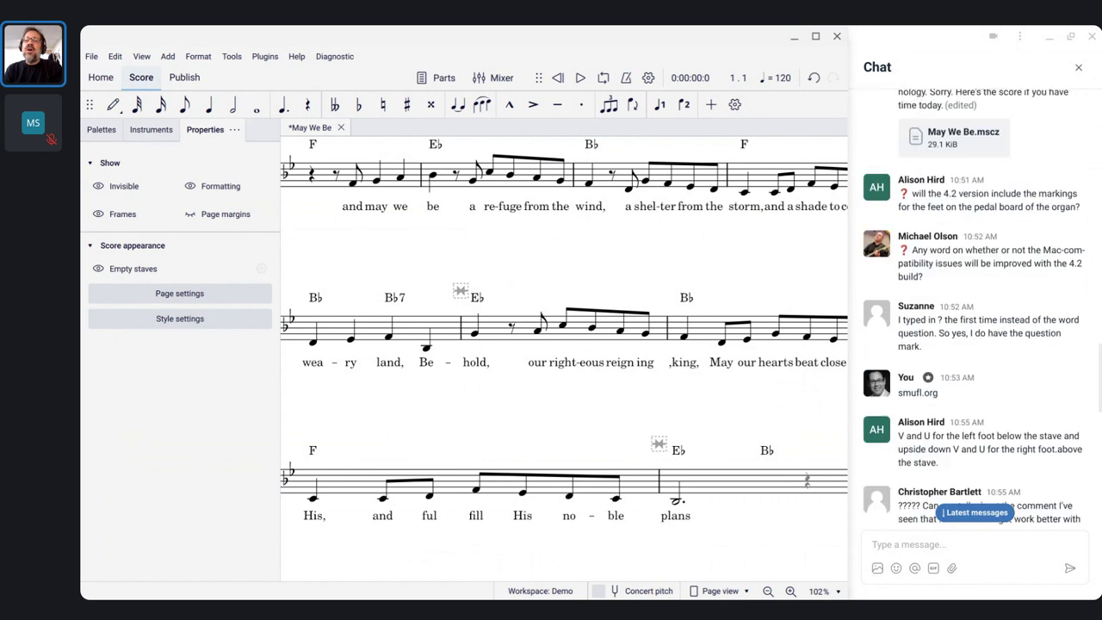
pyautogui.scroll(-20, 973, 301)
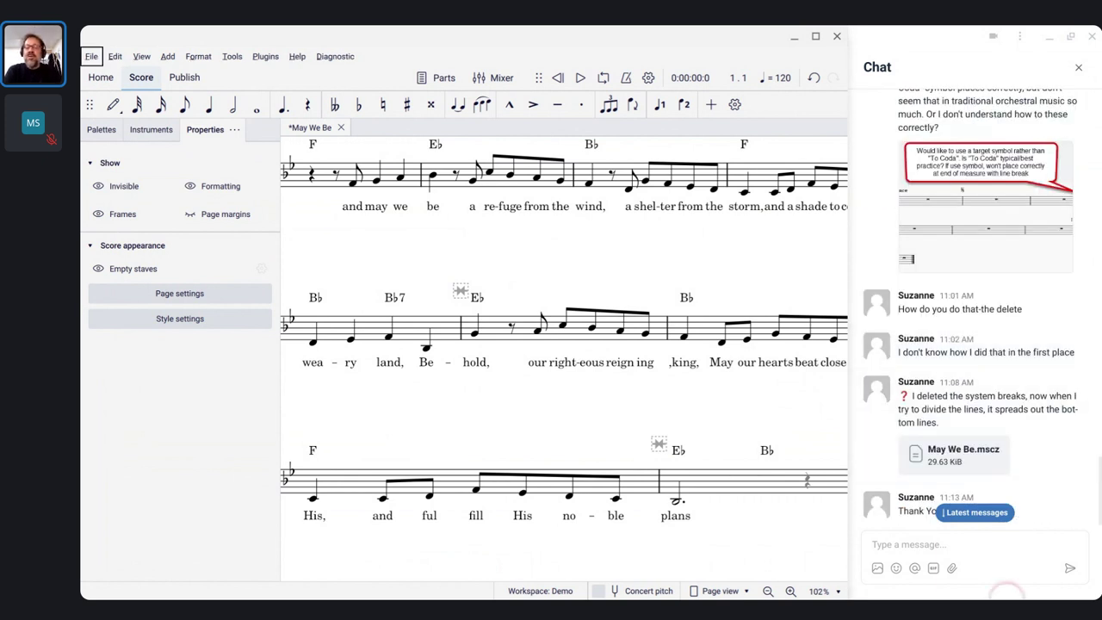
pyautogui.click(978, 513)
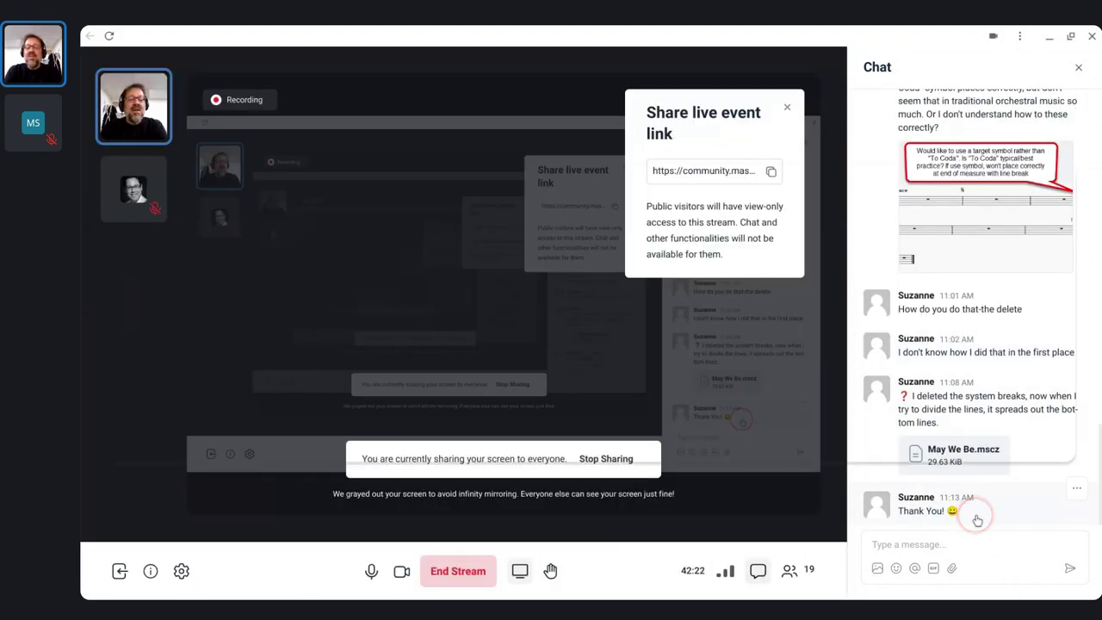
# Step: Return to the May We Be score and delete the keep-together markers before the "hold, our righteous" measure and the final measure
pyautogui.hotkey('alt', 'Tab')
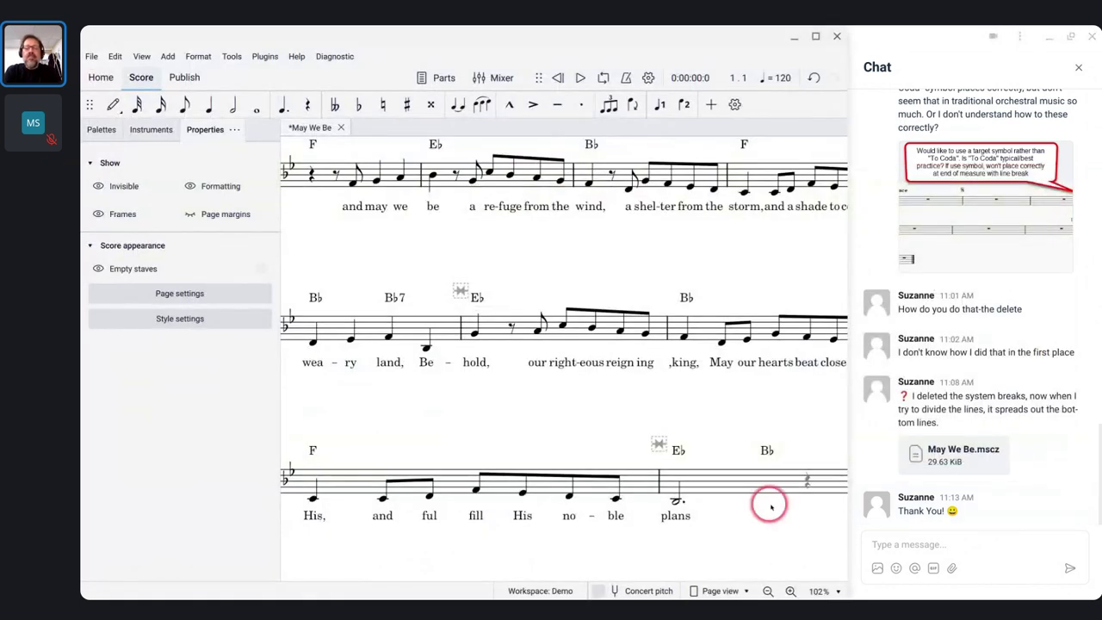
pyautogui.scroll(-4, 773, 510)
pyautogui.scroll(2, 771, 508)
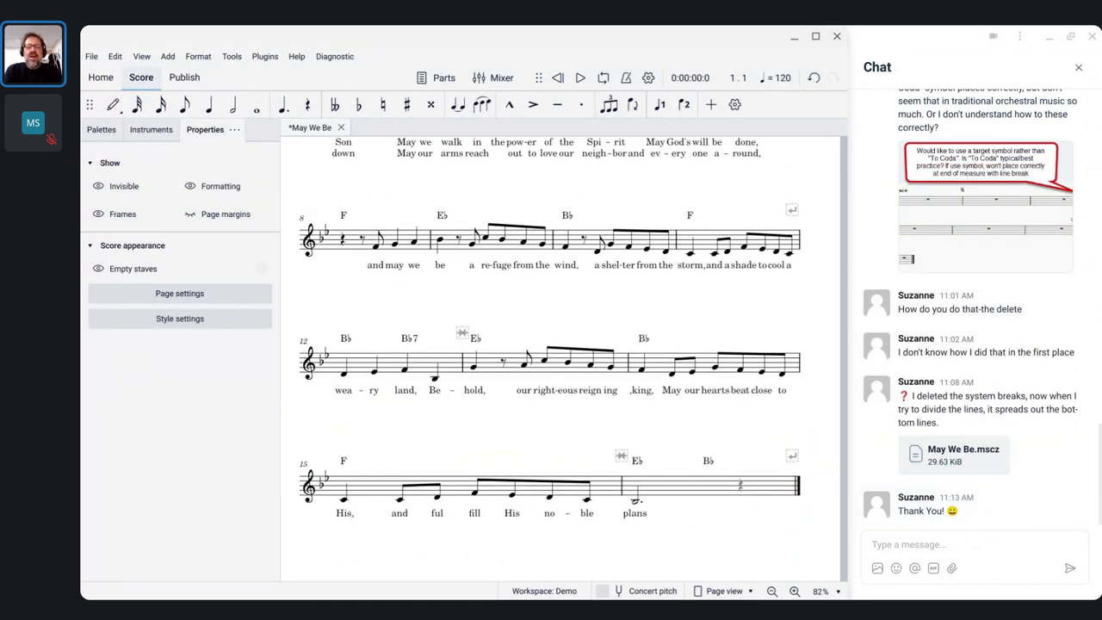
pyautogui.press('alt')
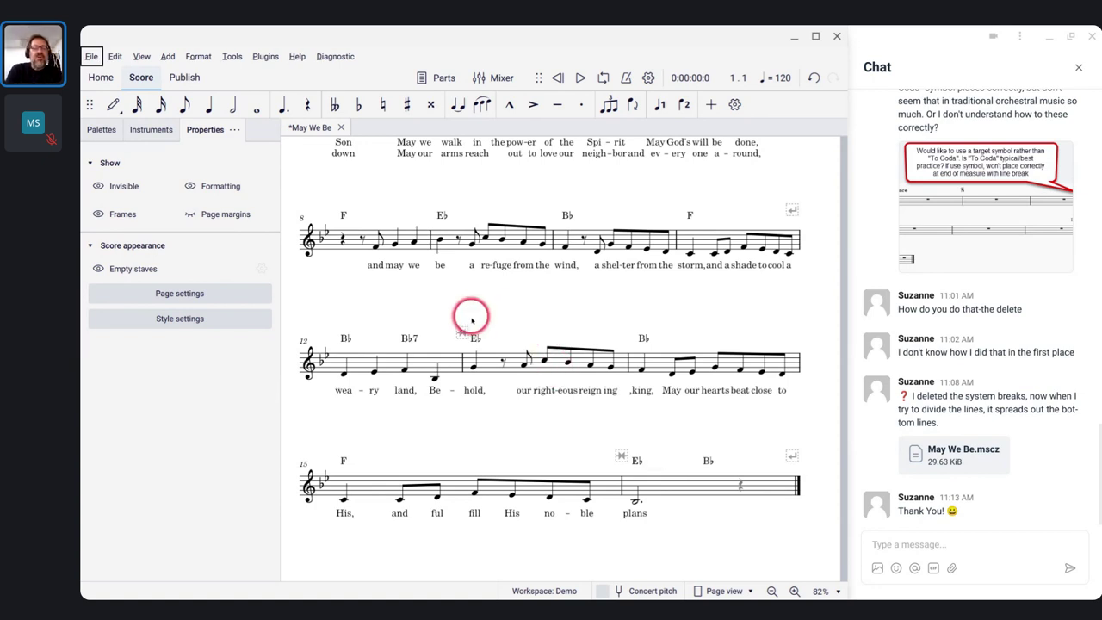
pyautogui.click(464, 332)
pyautogui.press('BackSpace')
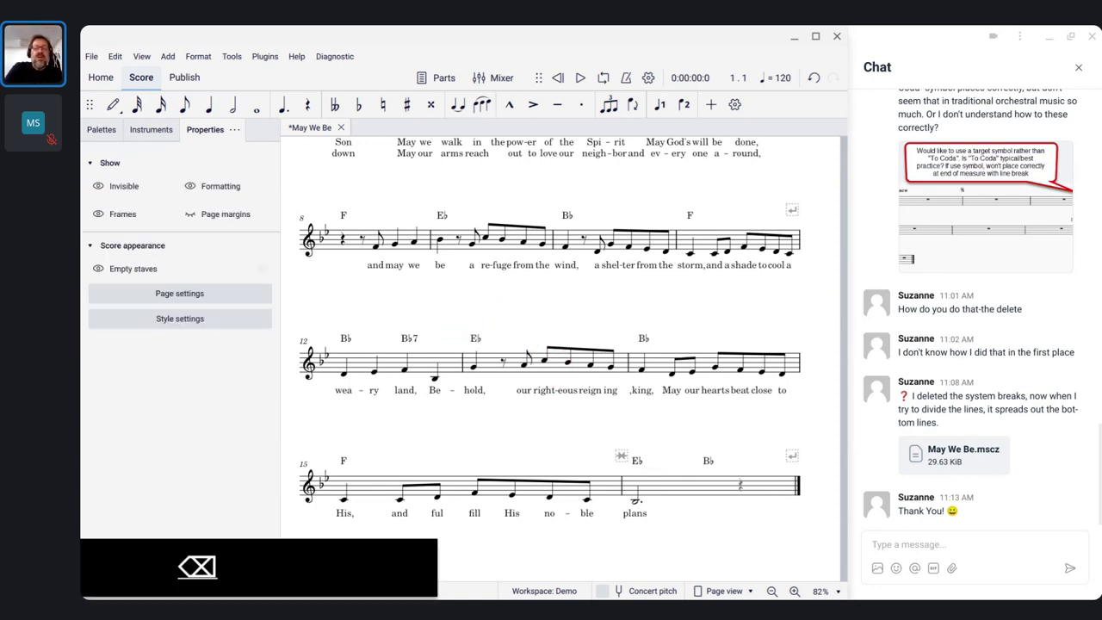
pyautogui.click(620, 456)
pyautogui.press('BackSpace')
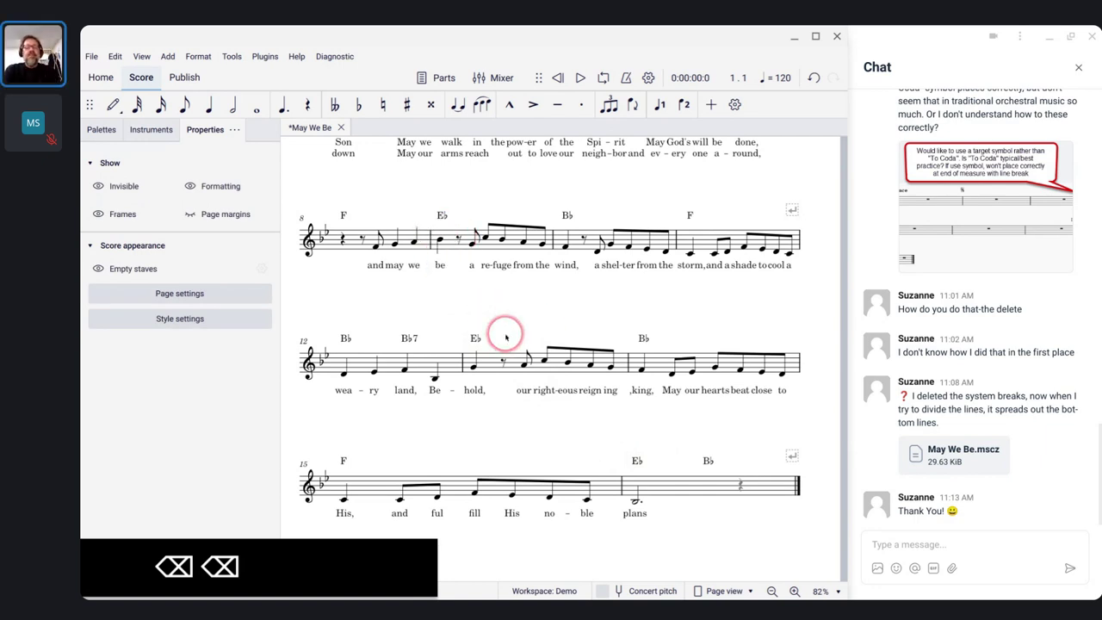
# Step: Delete the system break after the "storm, and a shade to cool a" measure and add one after the "wind, a shelter from the" measure
pyautogui.scroll(-2, 505, 338)
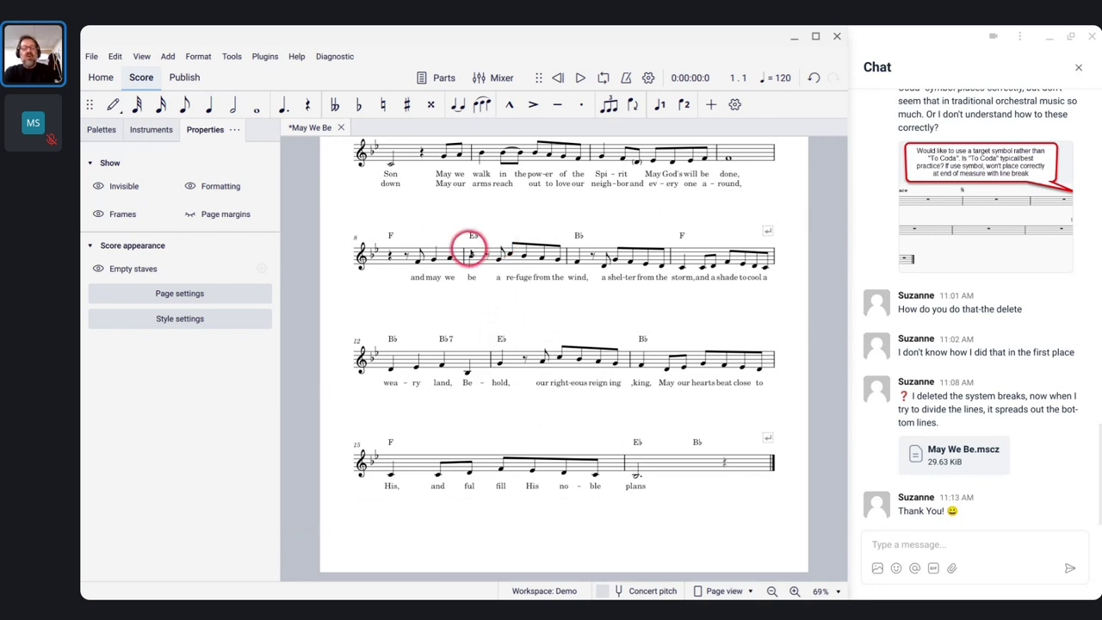
pyautogui.scroll(3, 500, 270)
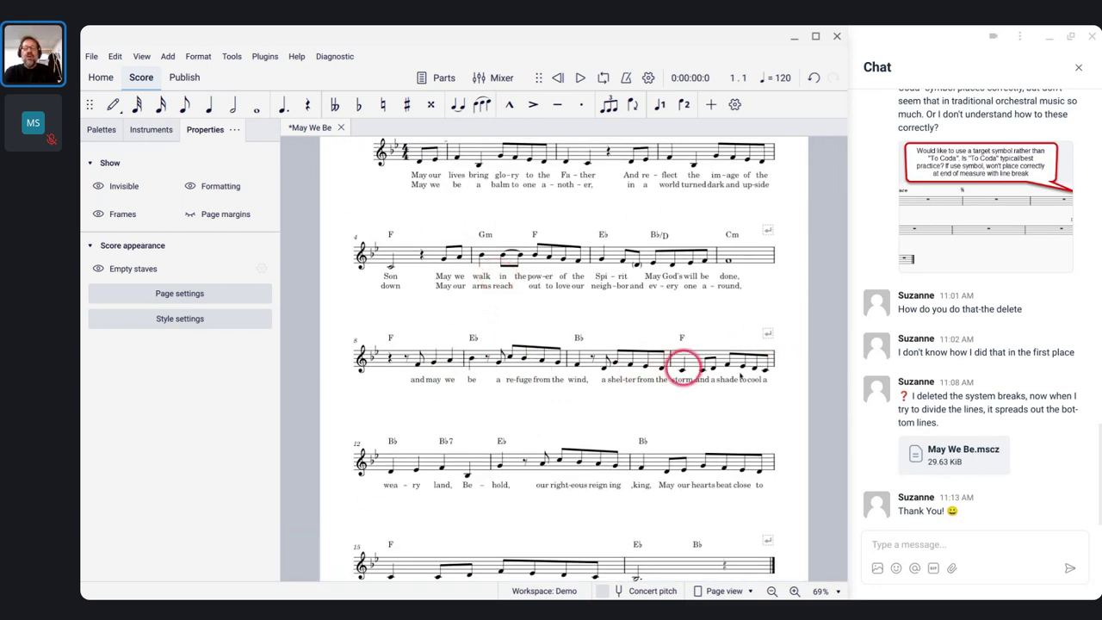
pyautogui.scroll(-3, 652, 517)
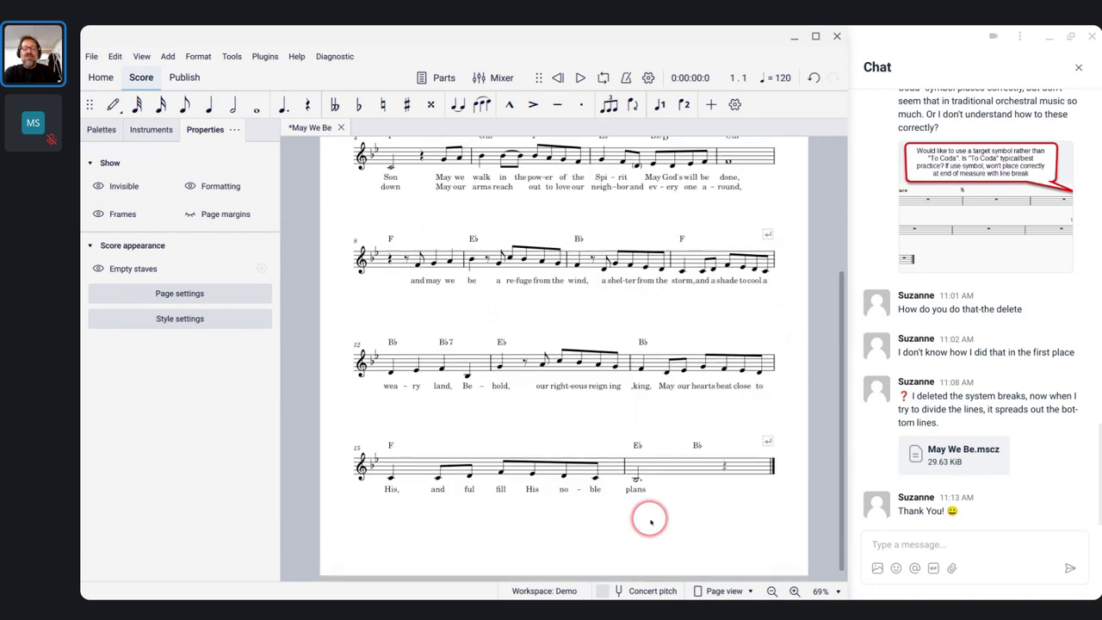
pyautogui.click(768, 233)
pyautogui.press('BackSpace')
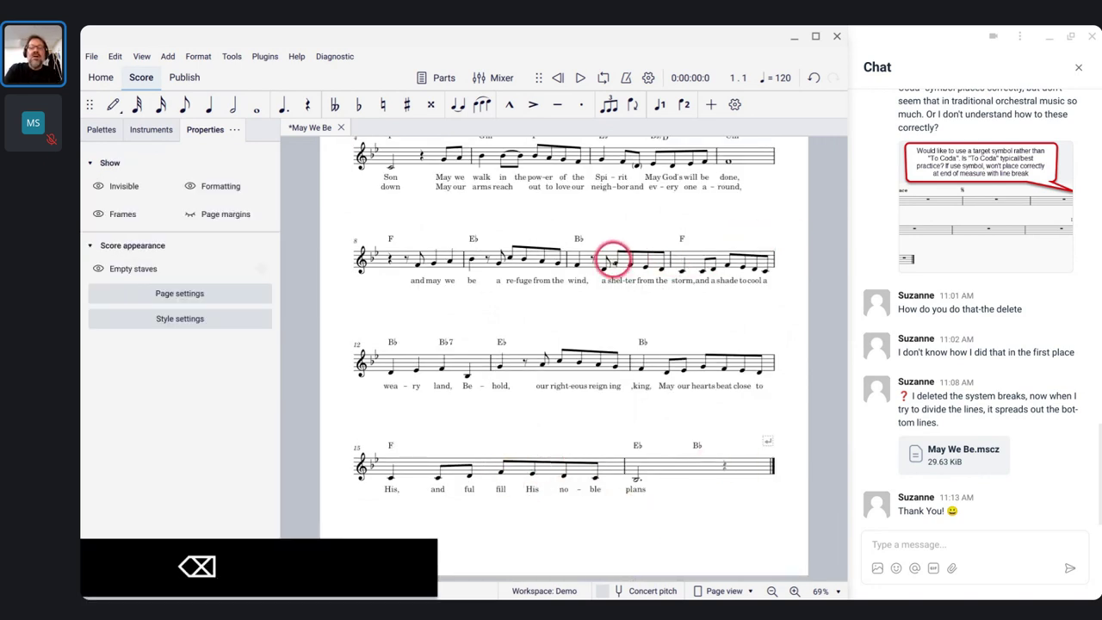
pyautogui.click(594, 259)
pyautogui.press('\\')
pyautogui.click(596, 261)
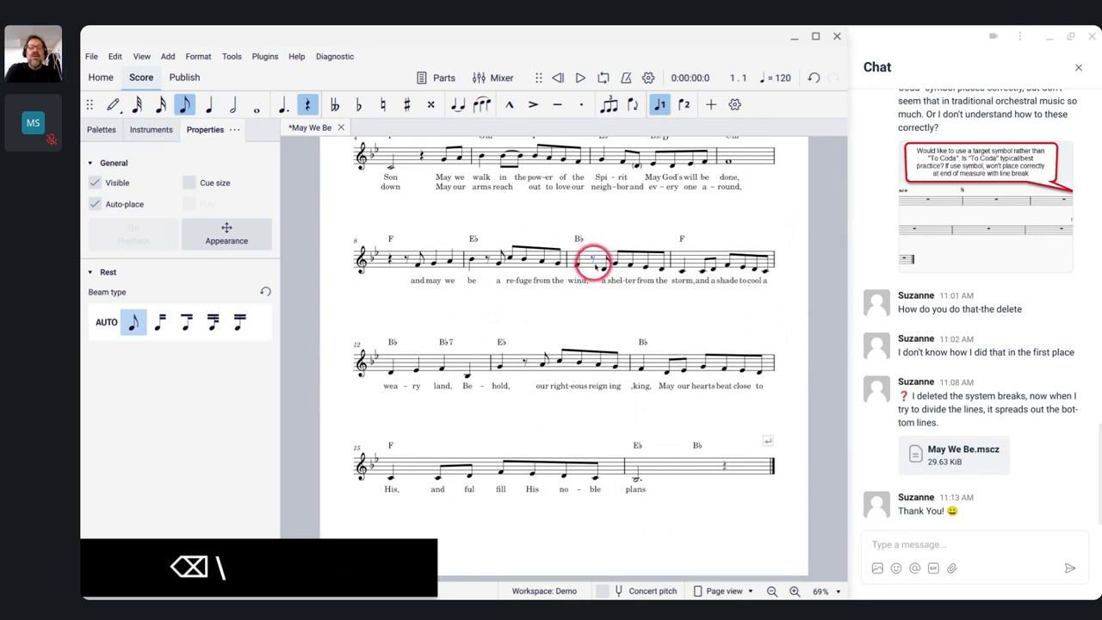
pyautogui.press('Return')
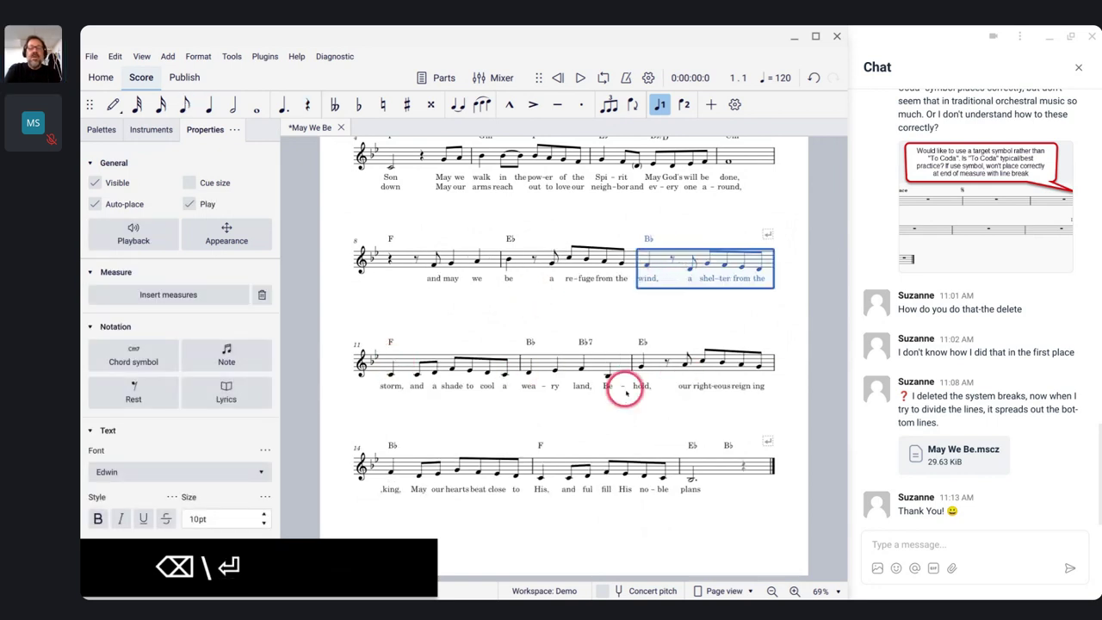
# Step: Select the "Son, May we" measure that begins the score's second line
pyautogui.scroll(4, 500, 258)
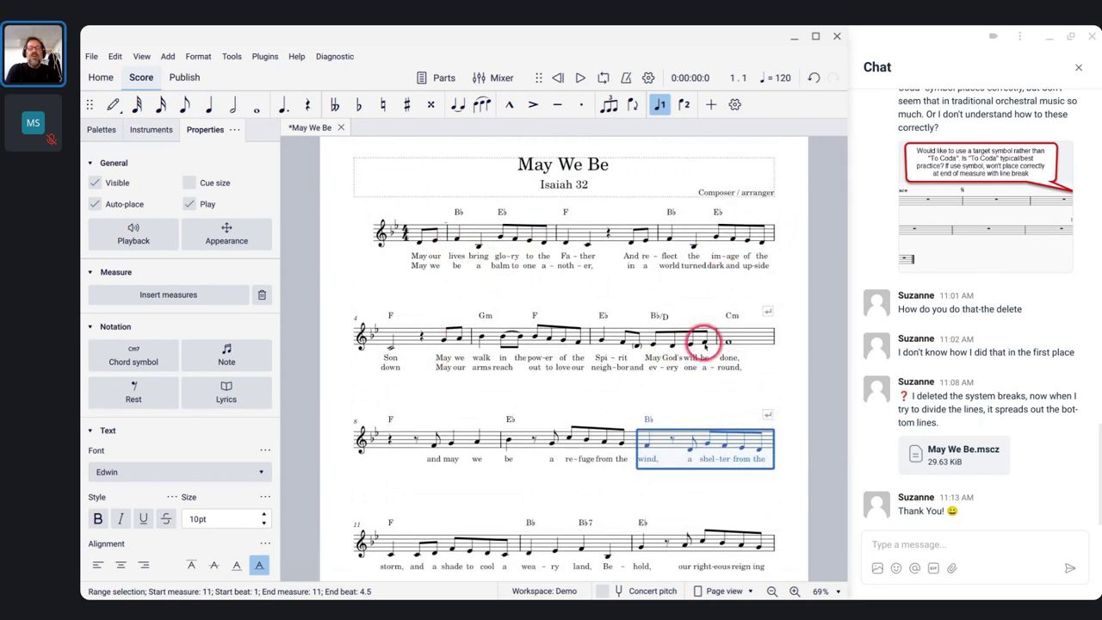
pyautogui.scroll(-2, 542, 394)
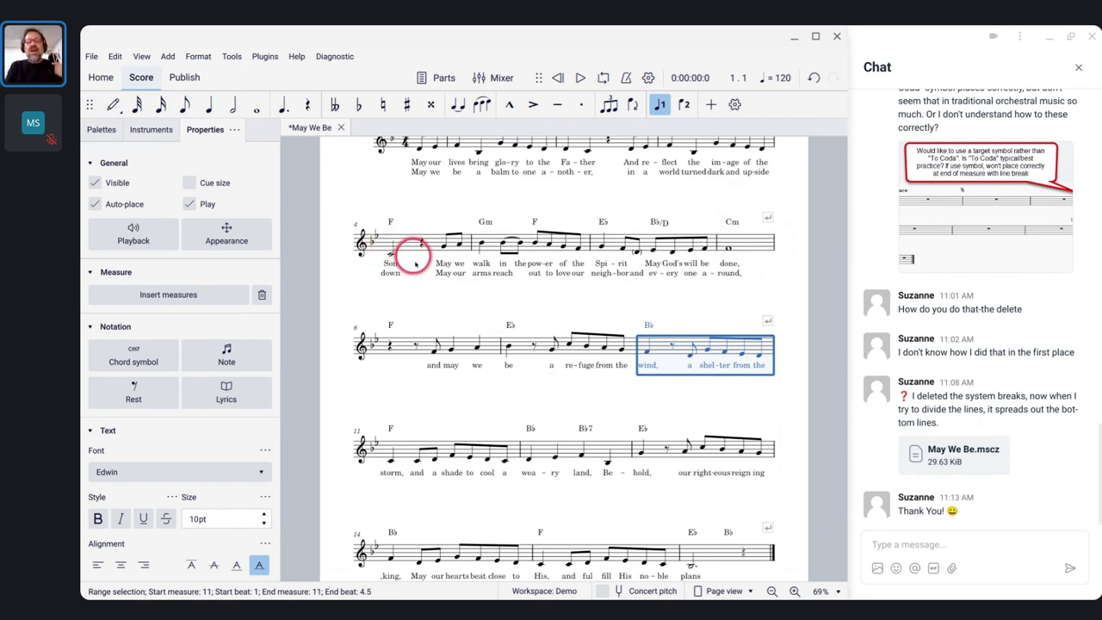
pyautogui.scroll(5, 416, 265)
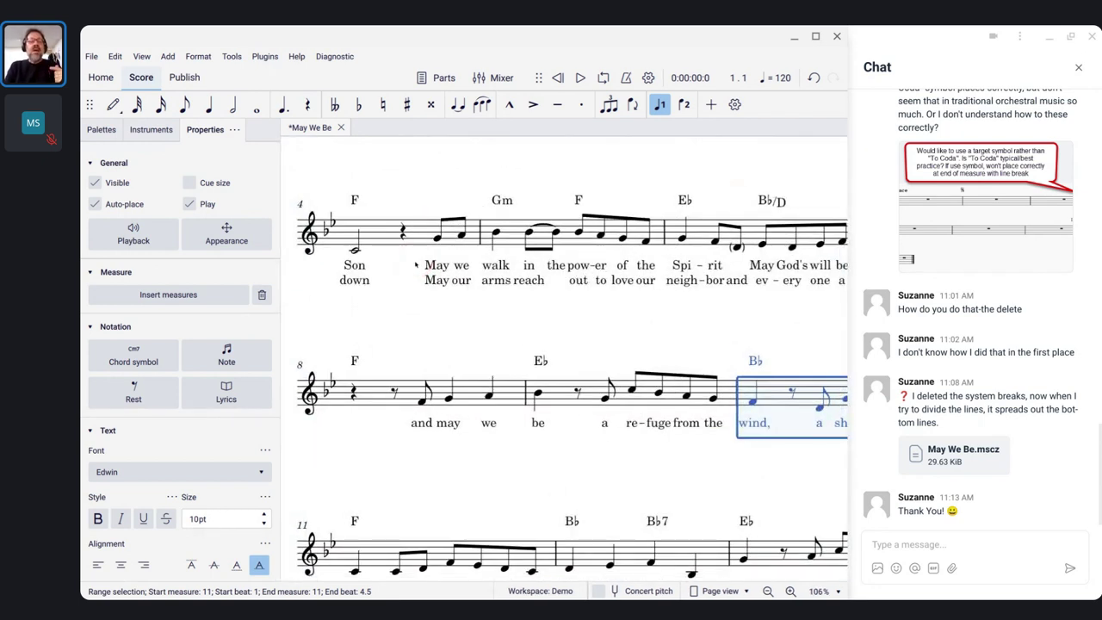
pyautogui.click(381, 220)
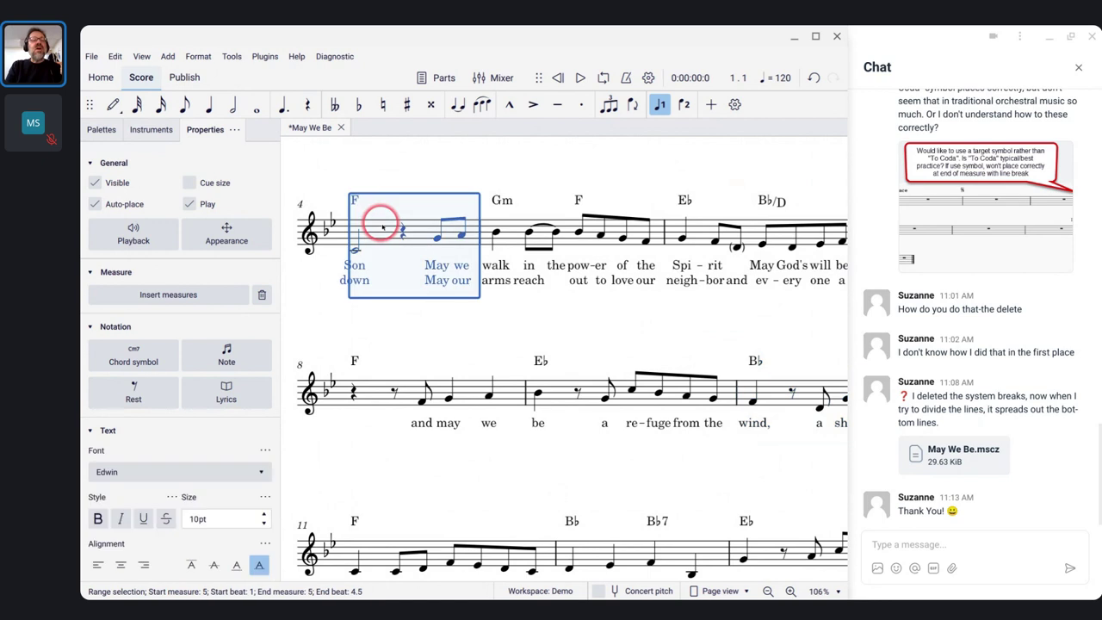
# Step: Reduce the score's staff space to 1.50 mm in the page settings and check the resulting layout
pyautogui.click(197, 59)
pyautogui.click(207, 101)
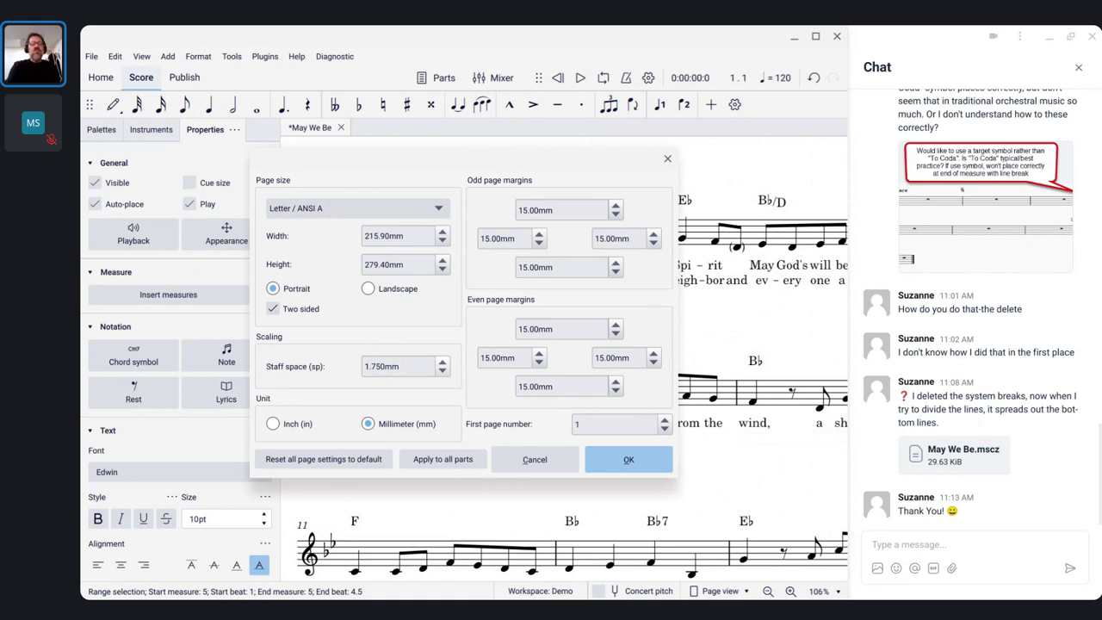
pyautogui.press('Left')
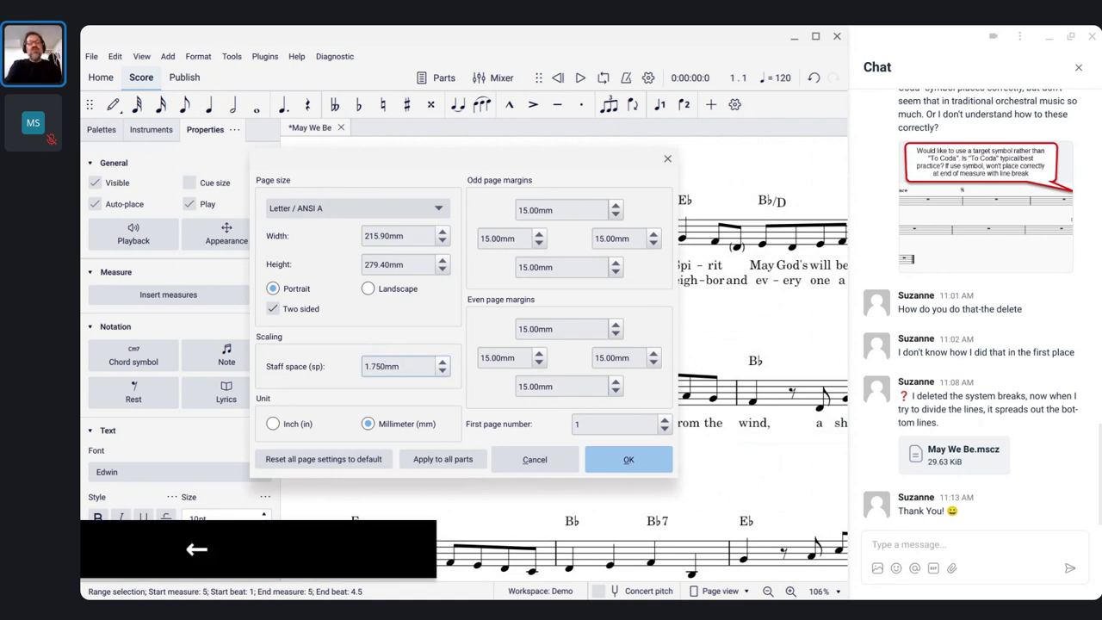
pyautogui.press('BackSpace')
pyautogui.press('BackSpace')
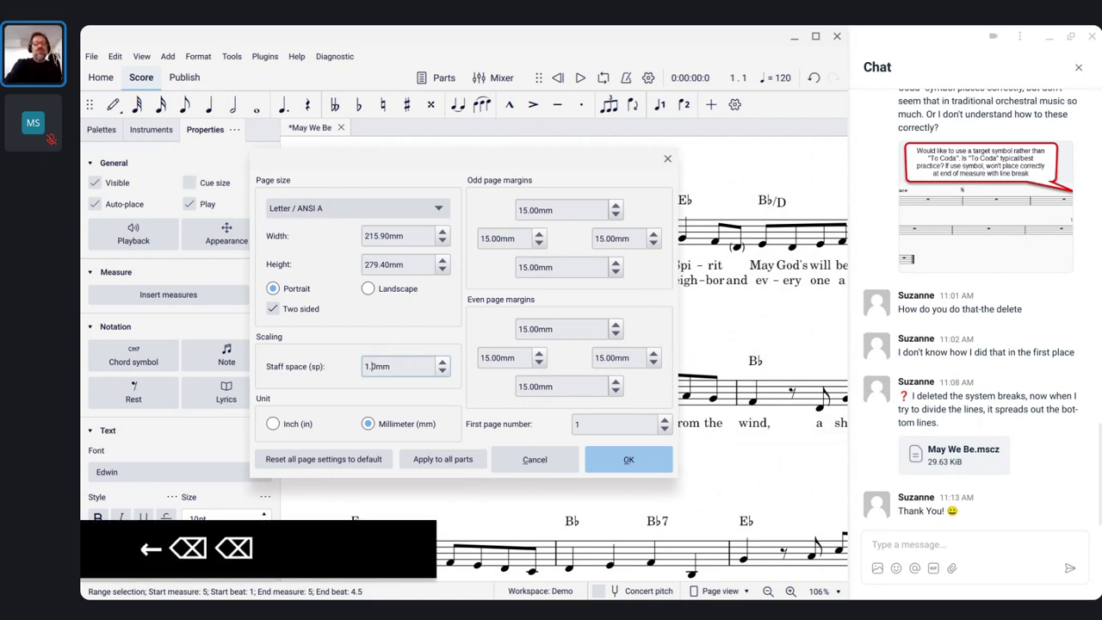
pyautogui.write('60')
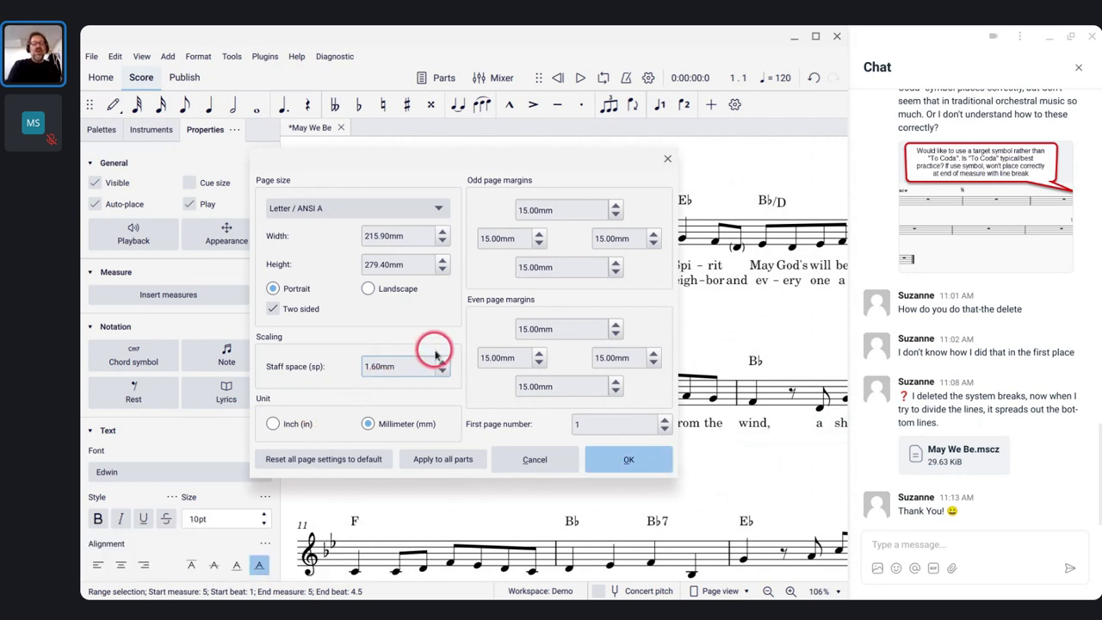
pyautogui.press('BackSpace')
pyautogui.write('5')
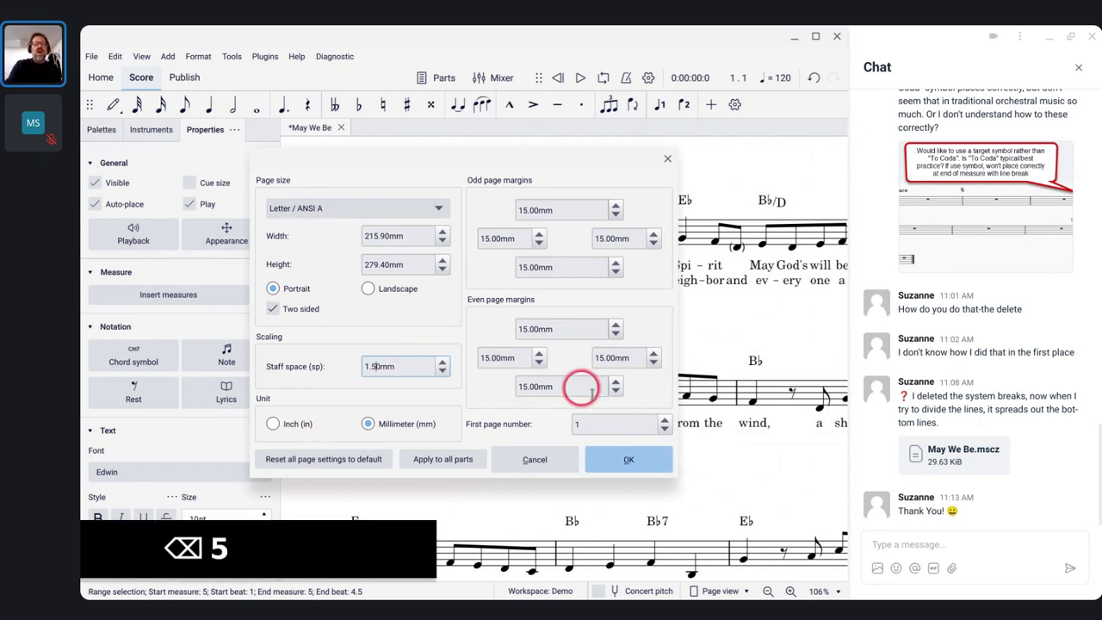
pyautogui.click(630, 459)
pyautogui.scroll(-2, 632, 463)
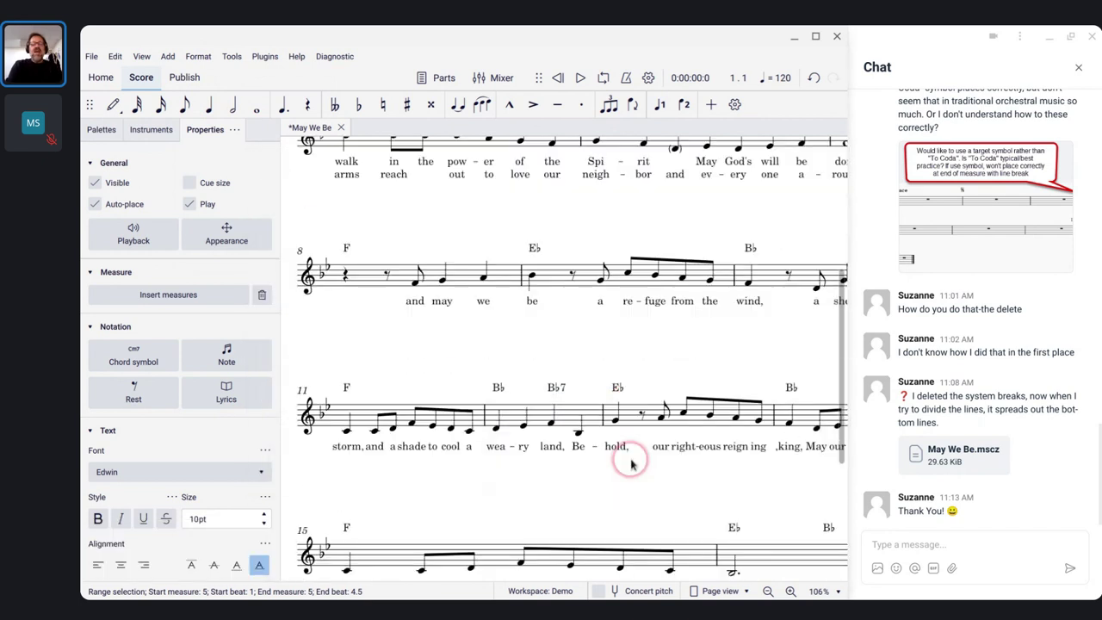
pyautogui.scroll(-4, 632, 463)
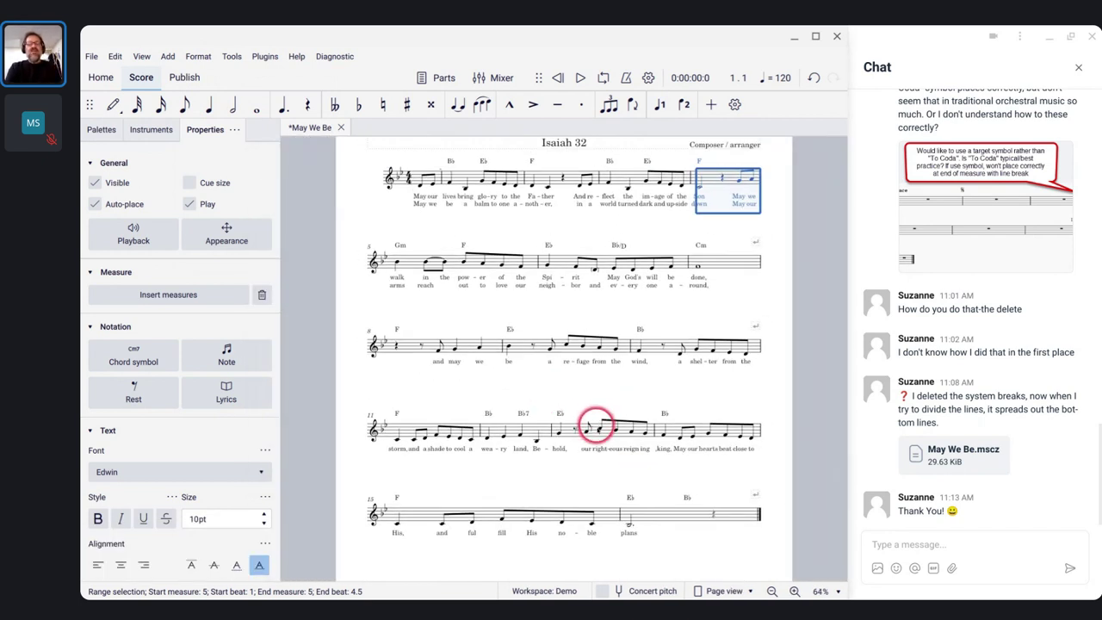
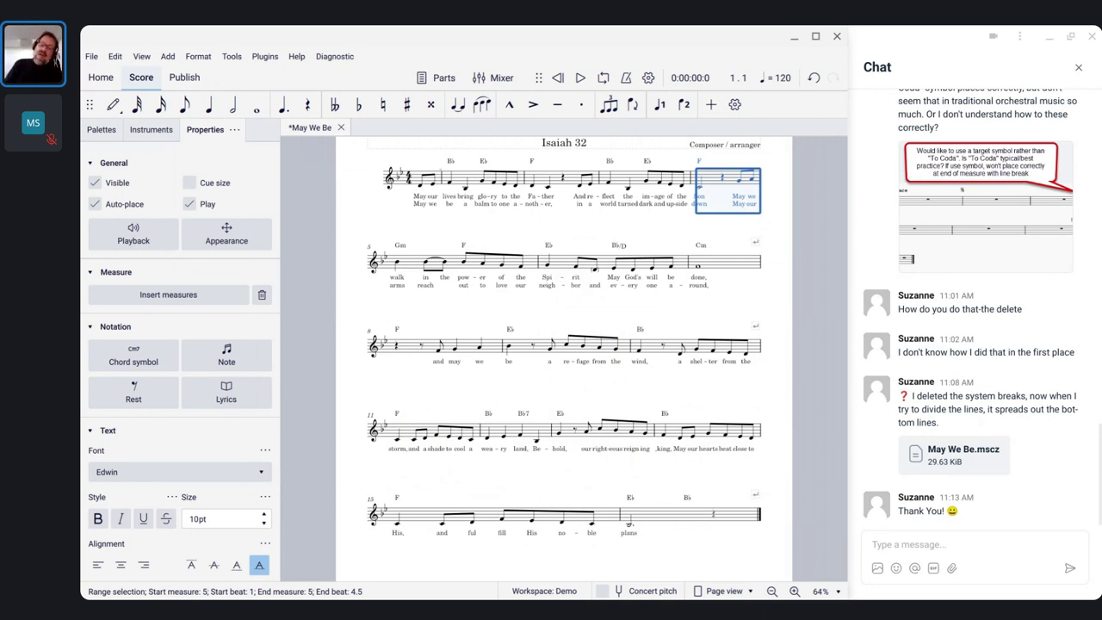
# Step: Check the chat for remaining questions and switch to the browser showing the "Playing Individual Piano Hands" community post
pyautogui.click(499, 325)
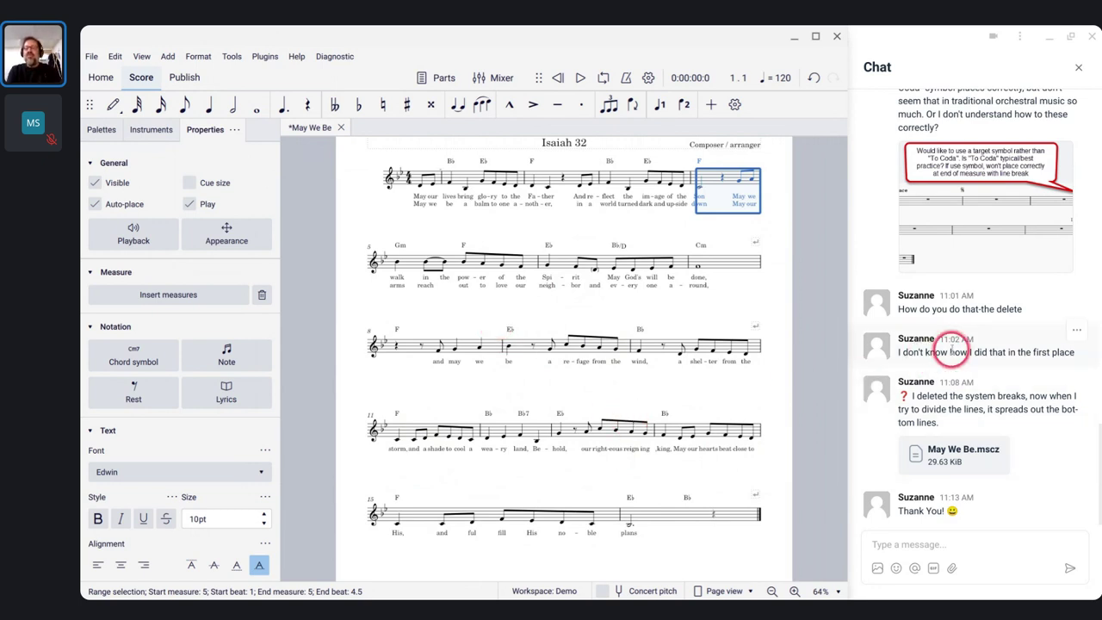
pyautogui.scroll(5, 956, 351)
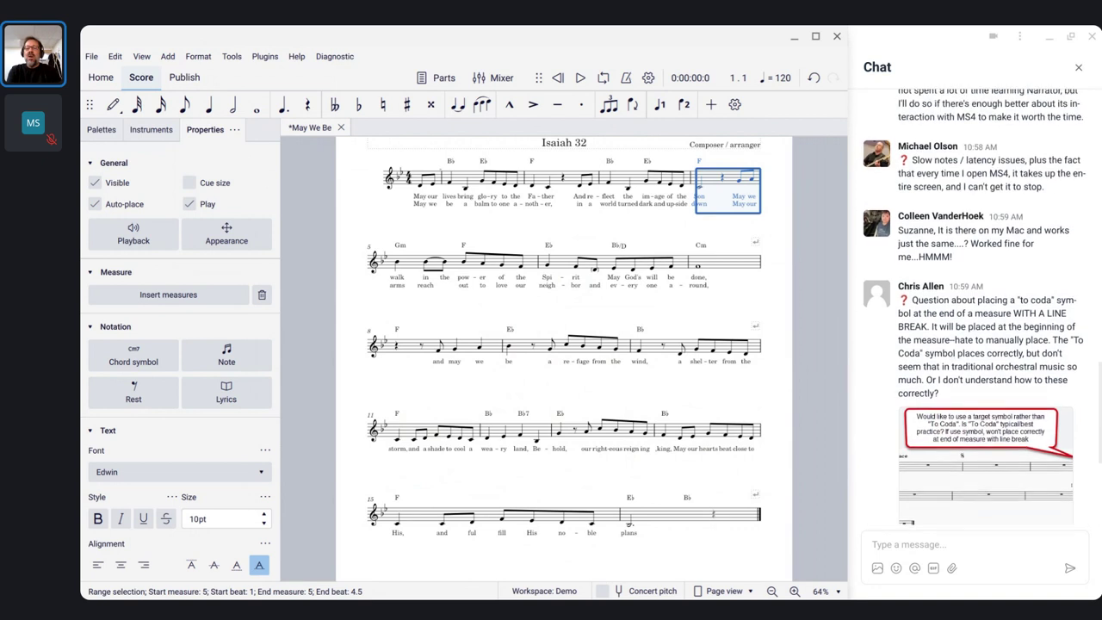
pyautogui.scroll(-5, 956, 350)
pyautogui.hotkey('alt', 'Tab')
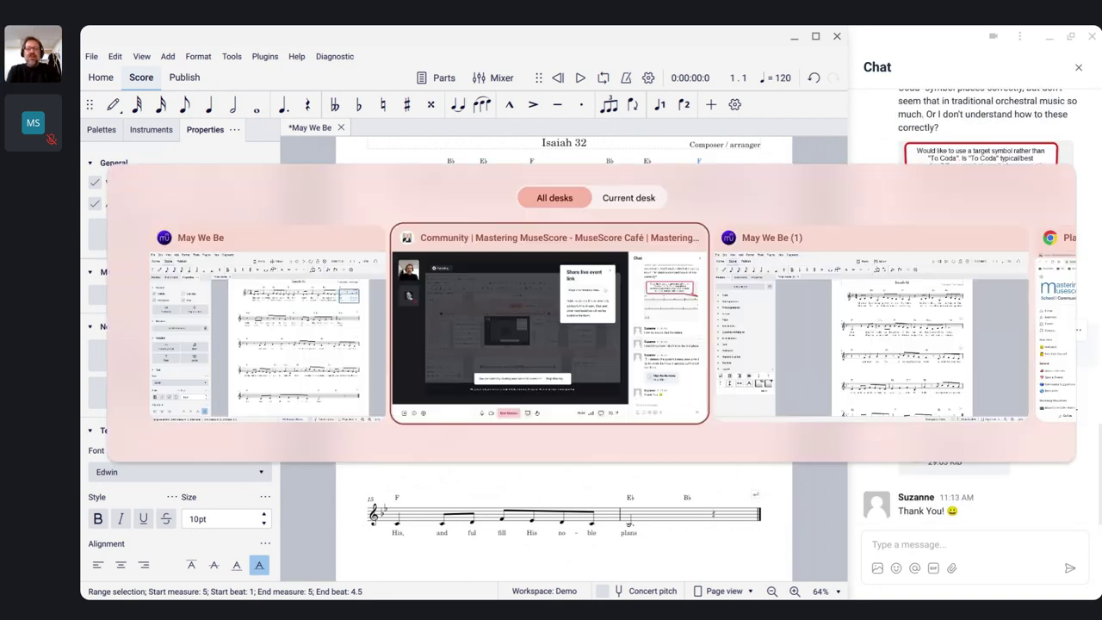
pyautogui.hotkey('alt', 'Tab')
pyautogui.hotkey('alt', 'Tab')
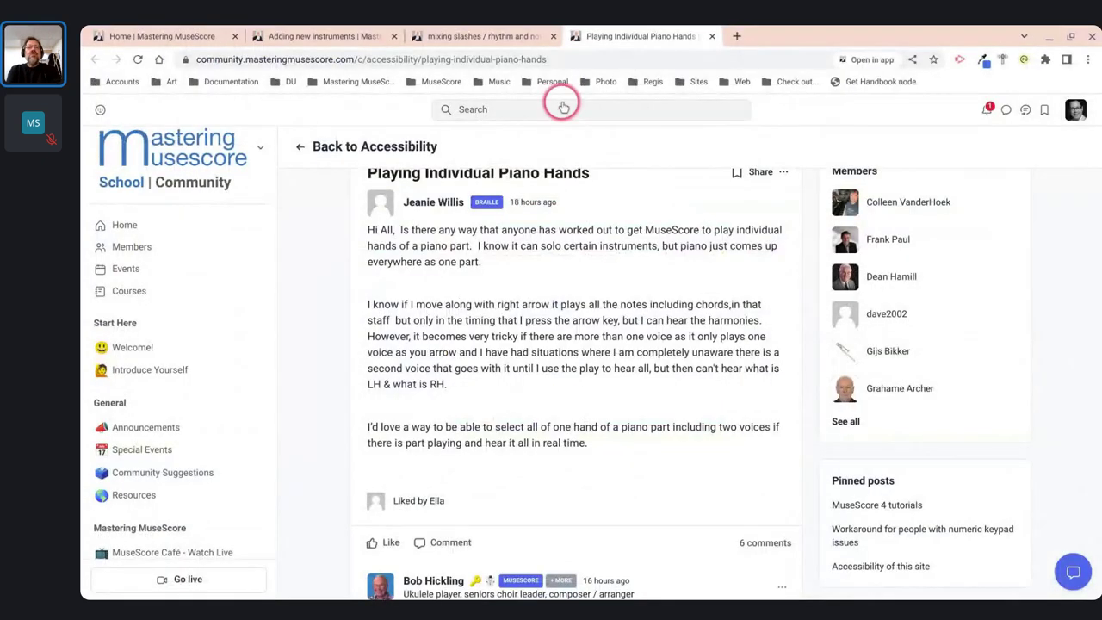
# Step: Open the "mixing slashes / rhythm and notes" community post and skim its embedded score and description
pyautogui.click(465, 36)
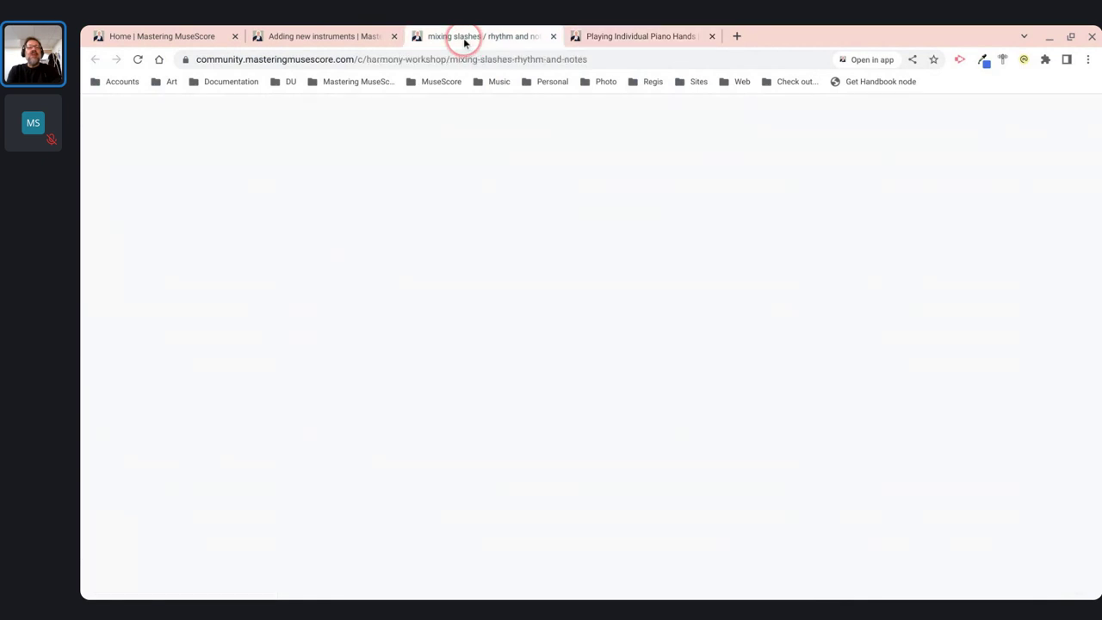
pyautogui.scroll(-5, 569, 300)
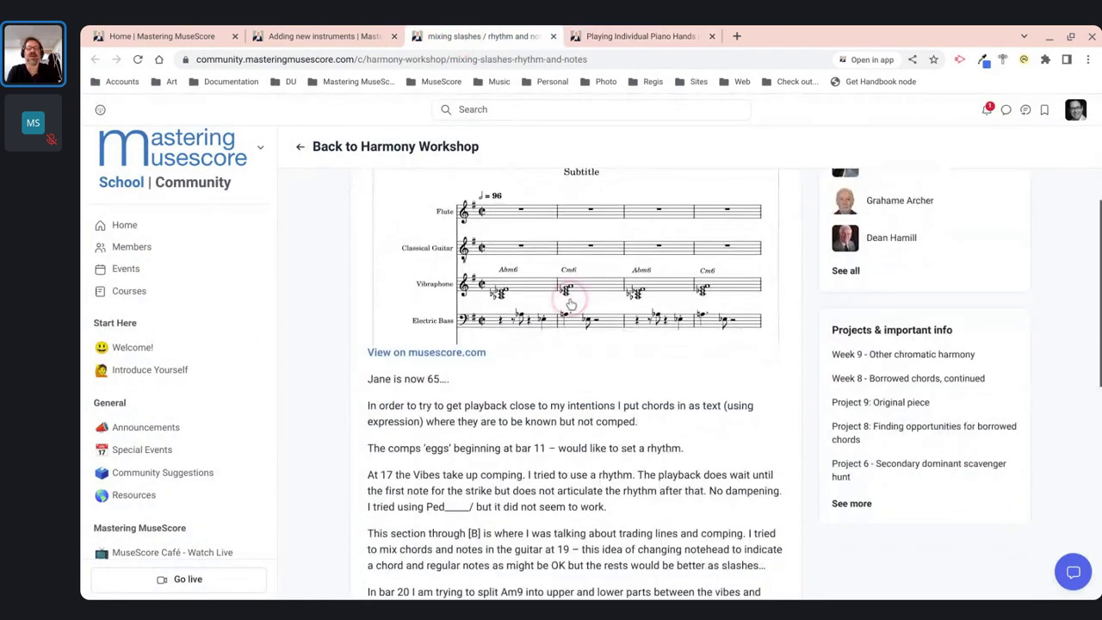
pyautogui.scroll(-5, 571, 304)
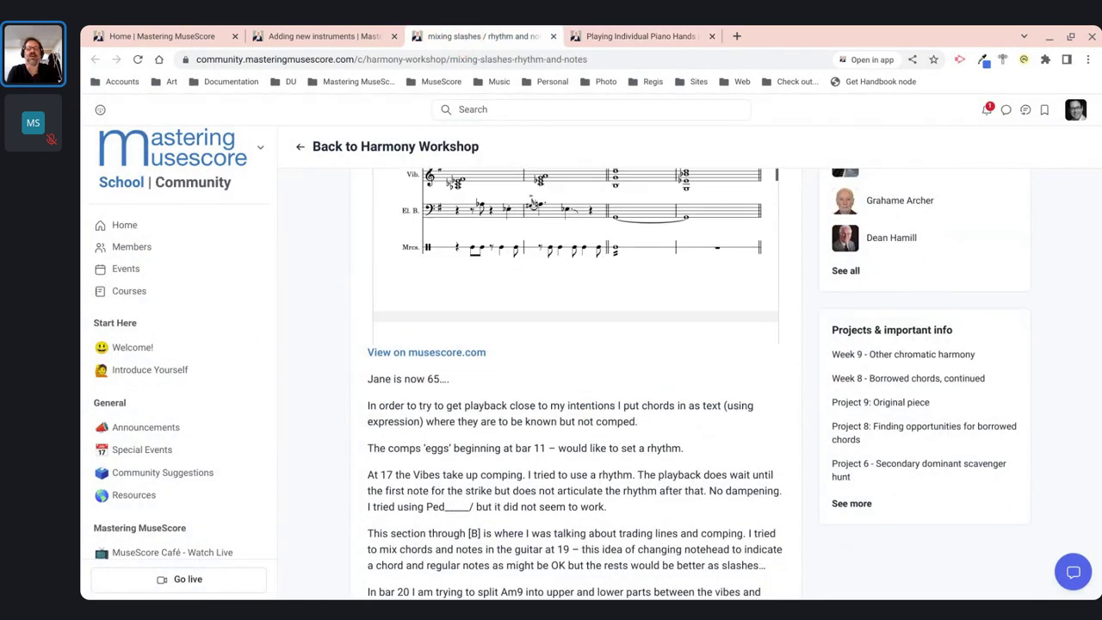
pyautogui.scroll(2, 577, 301)
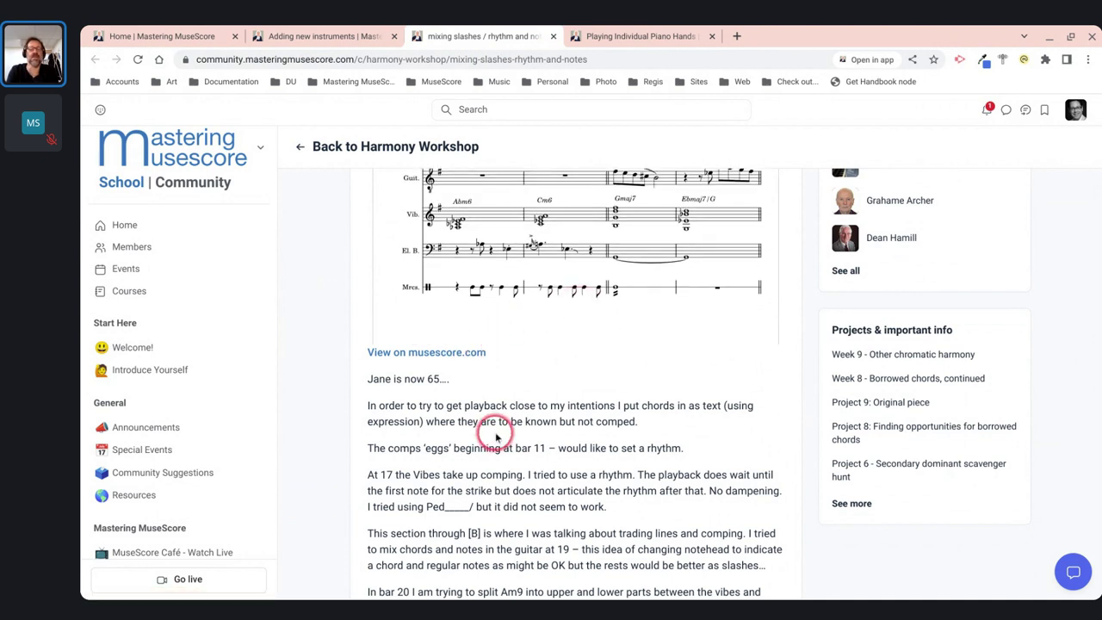
pyautogui.scroll(-2, 497, 436)
pyautogui.scroll(-2, 497, 438)
pyautogui.scroll(8, 496, 438)
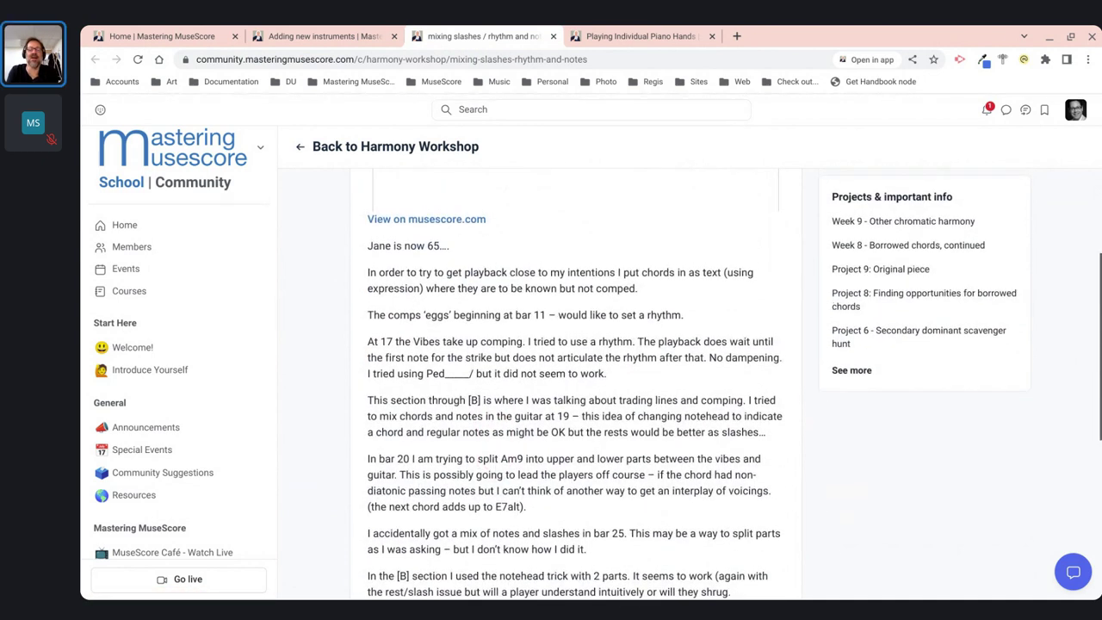
# Step: Examine the post's embedded score from the opening measures to rehearsal mark B, including the guitar and vibraphone slash notation
pyautogui.click(603, 374)
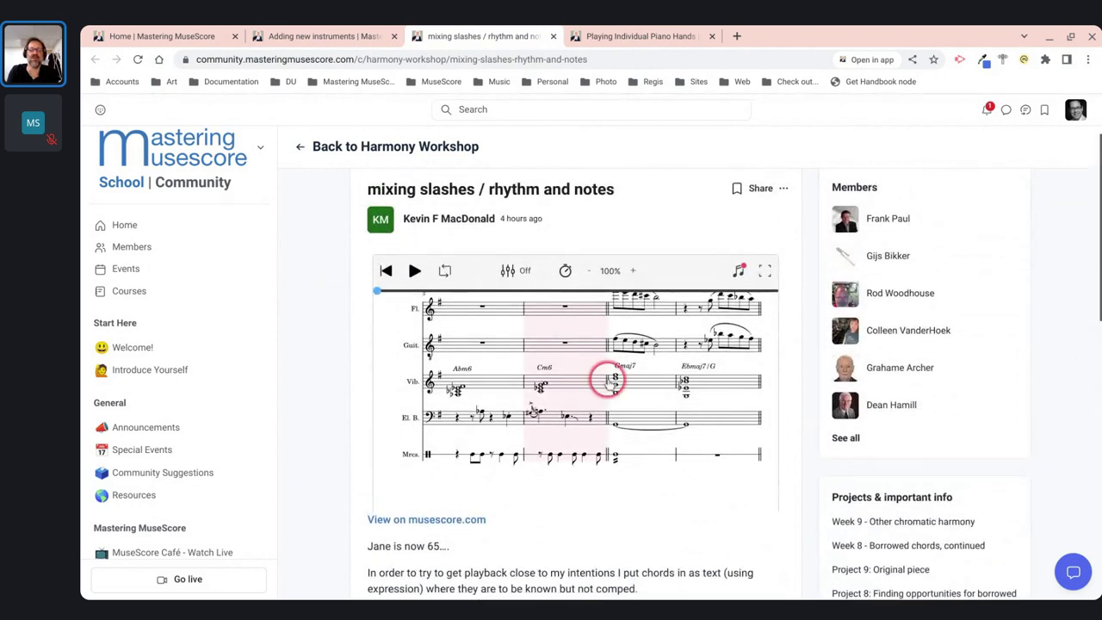
pyautogui.scroll(-2, 603, 374)
pyautogui.click(476, 300)
pyautogui.click(473, 248)
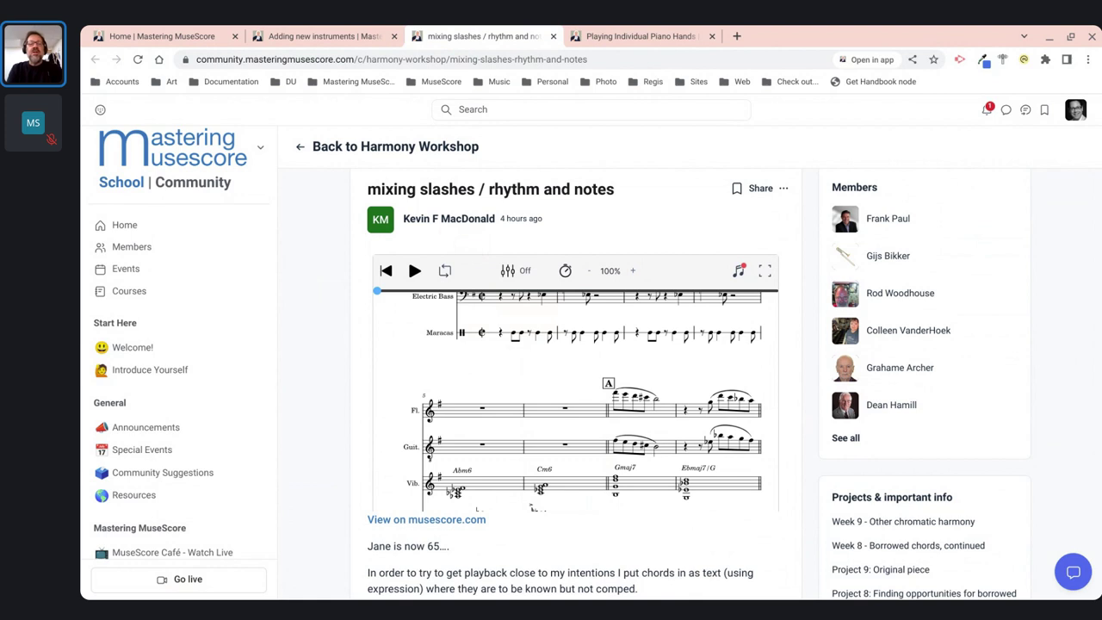
pyautogui.click(448, 227)
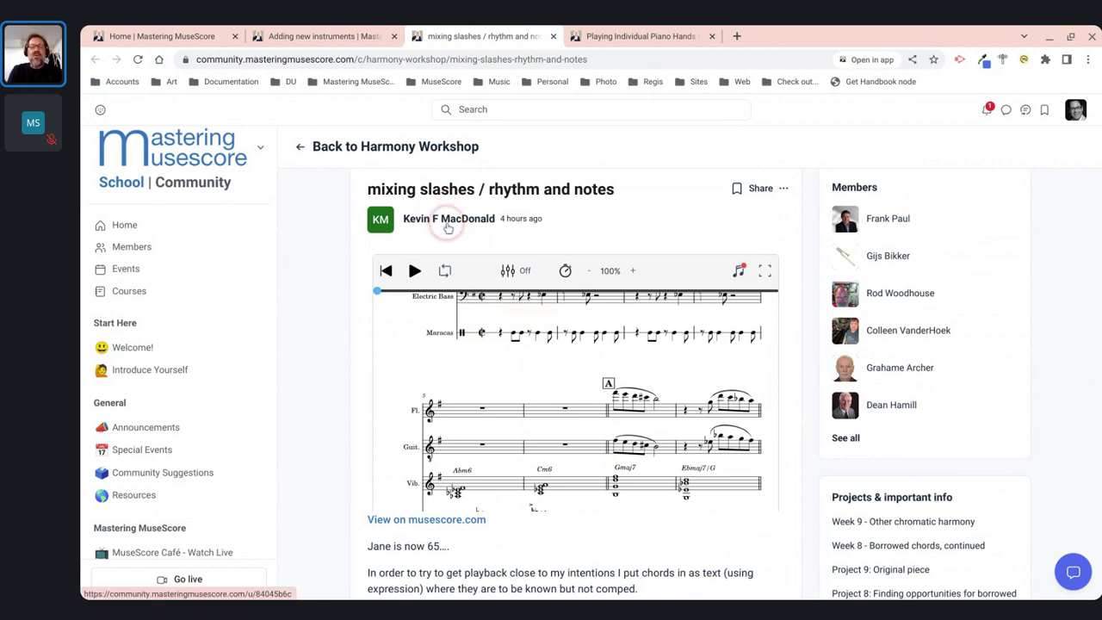
pyautogui.click(480, 319)
pyautogui.click(571, 433)
pyautogui.scroll(-2, 574, 439)
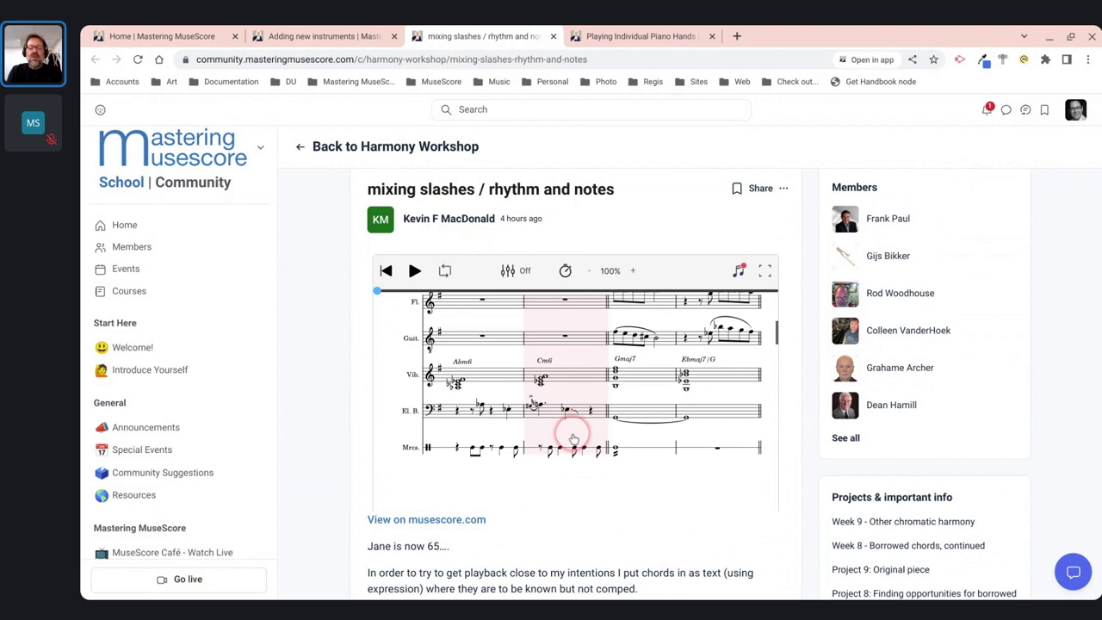
pyautogui.scroll(-5, 573, 440)
pyautogui.scroll(-3, 520, 375)
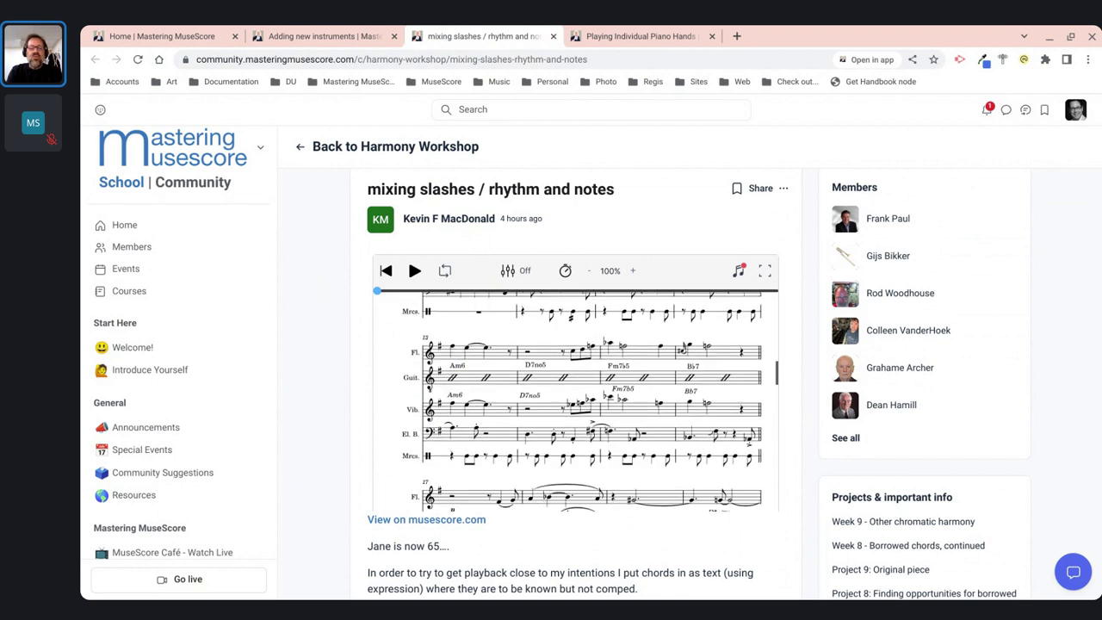
pyautogui.click(520, 374)
pyautogui.scroll(-3, 520, 374)
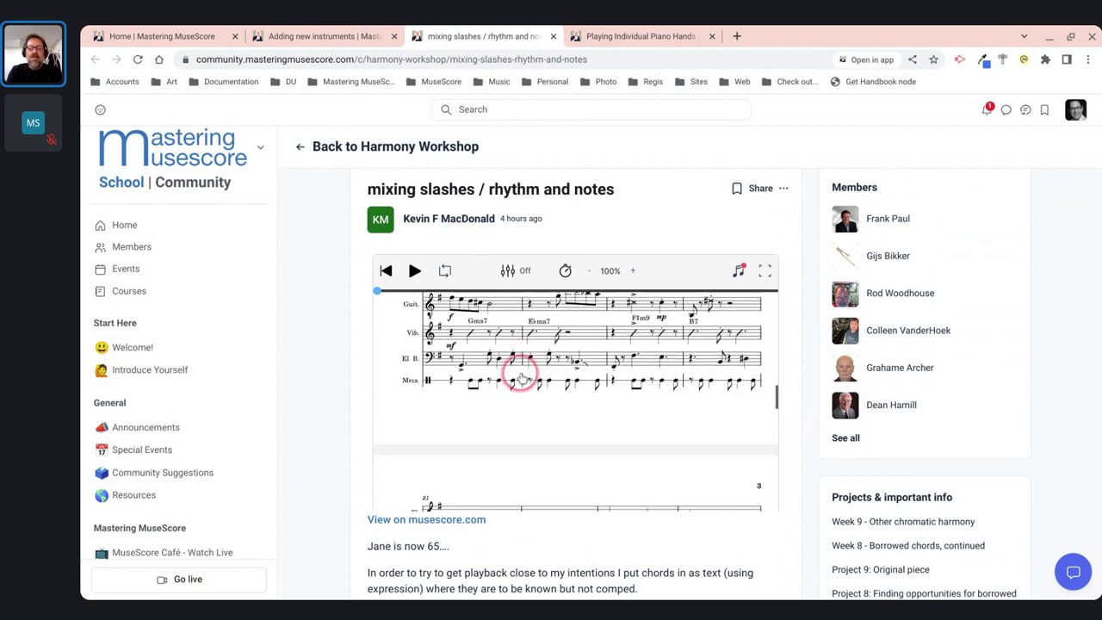
pyautogui.scroll(-2, 524, 448)
pyautogui.scroll(-1, 524, 451)
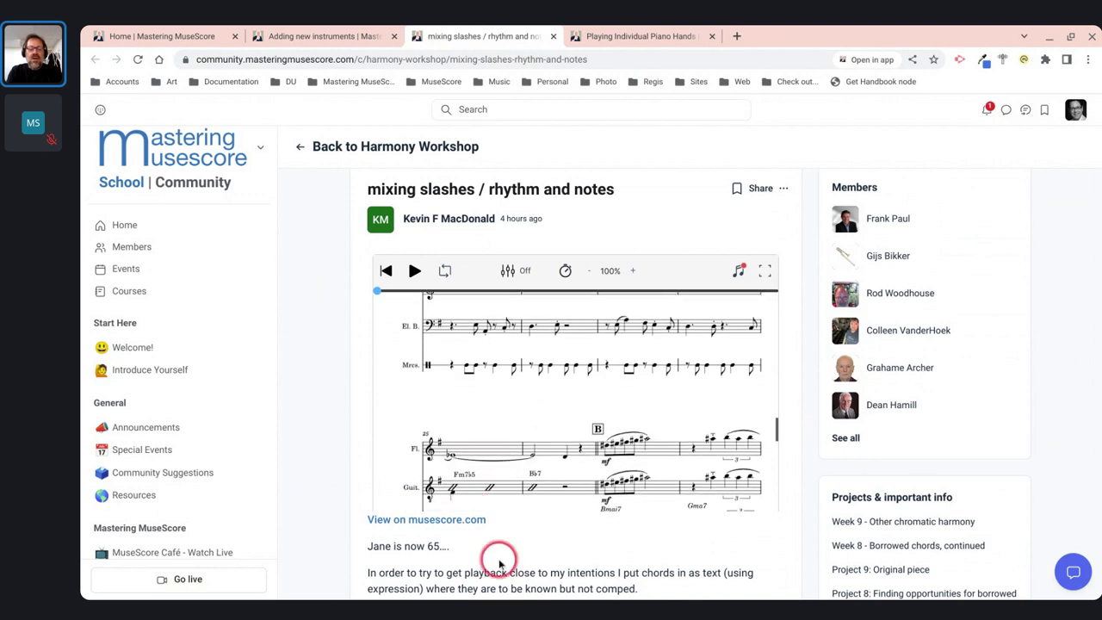
# Step: Read the post's questions on comping rhythms and mixed slashes, and locate the E7no5 slash measure in the embedded score
pyautogui.scroll(-3, 497, 558)
pyautogui.scroll(-2, 463, 448)
pyautogui.scroll(-1, 462, 449)
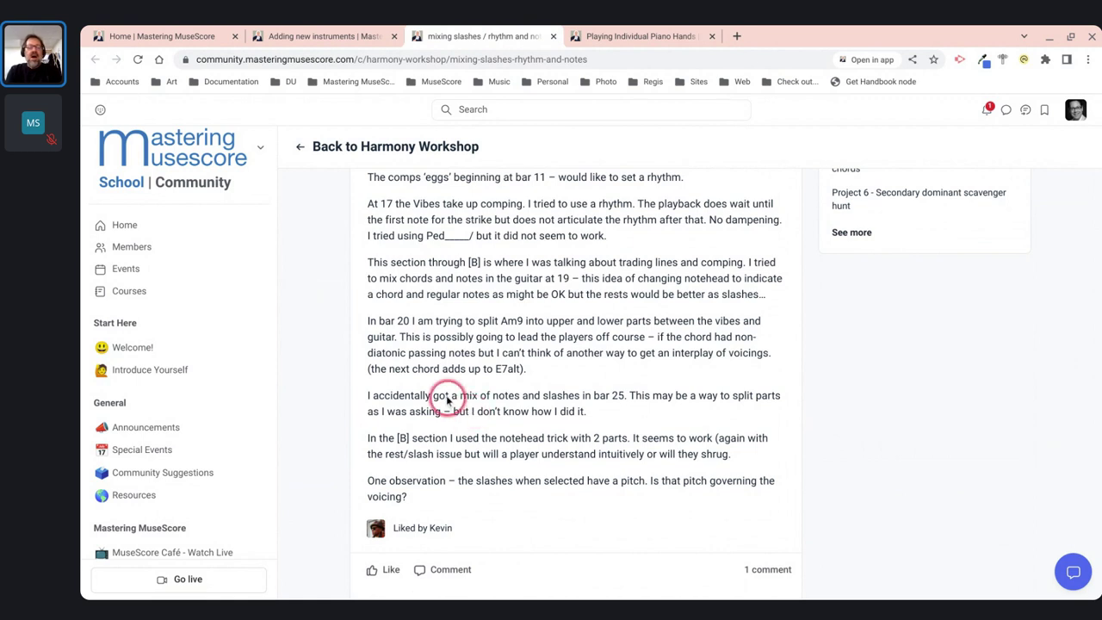
pyautogui.scroll(1, 443, 391)
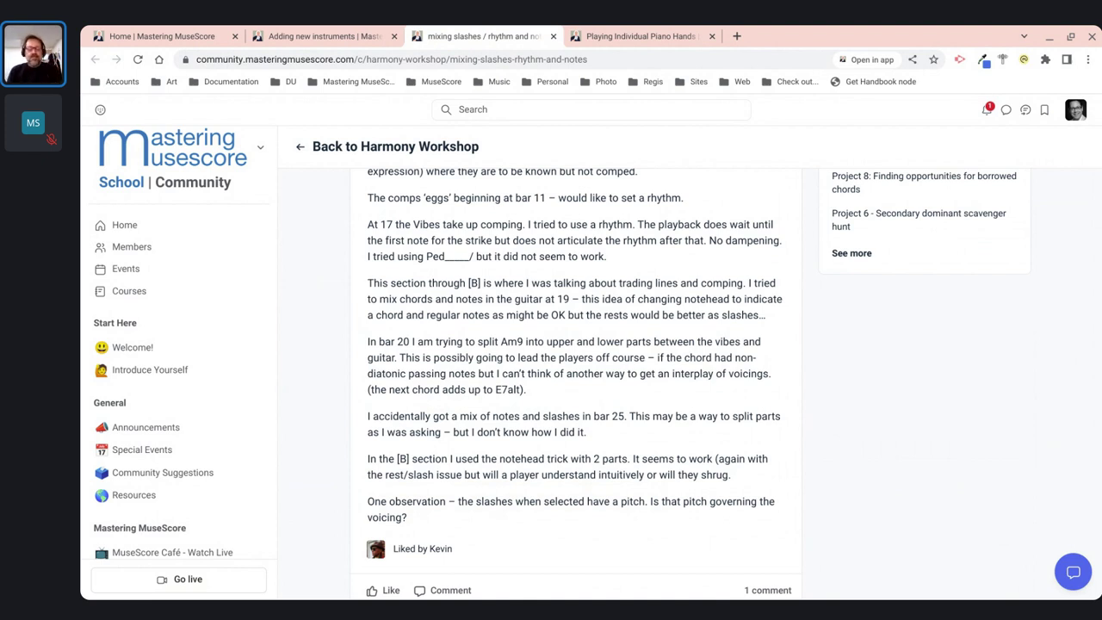
pyautogui.scroll(5, 529, 350)
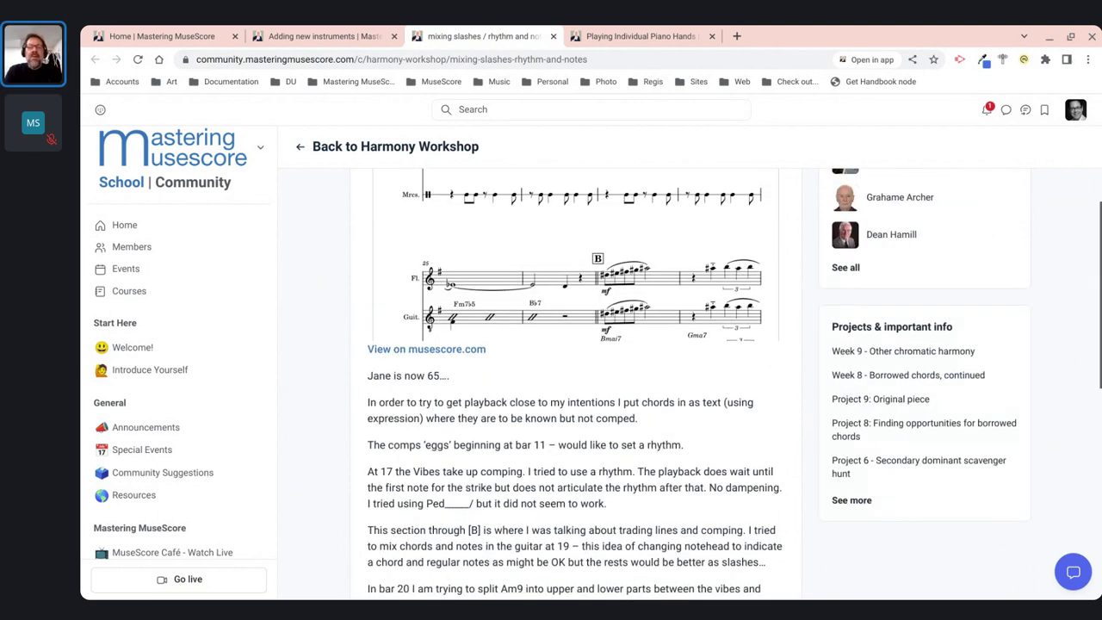
pyautogui.scroll(3, 529, 350)
pyautogui.click(529, 350)
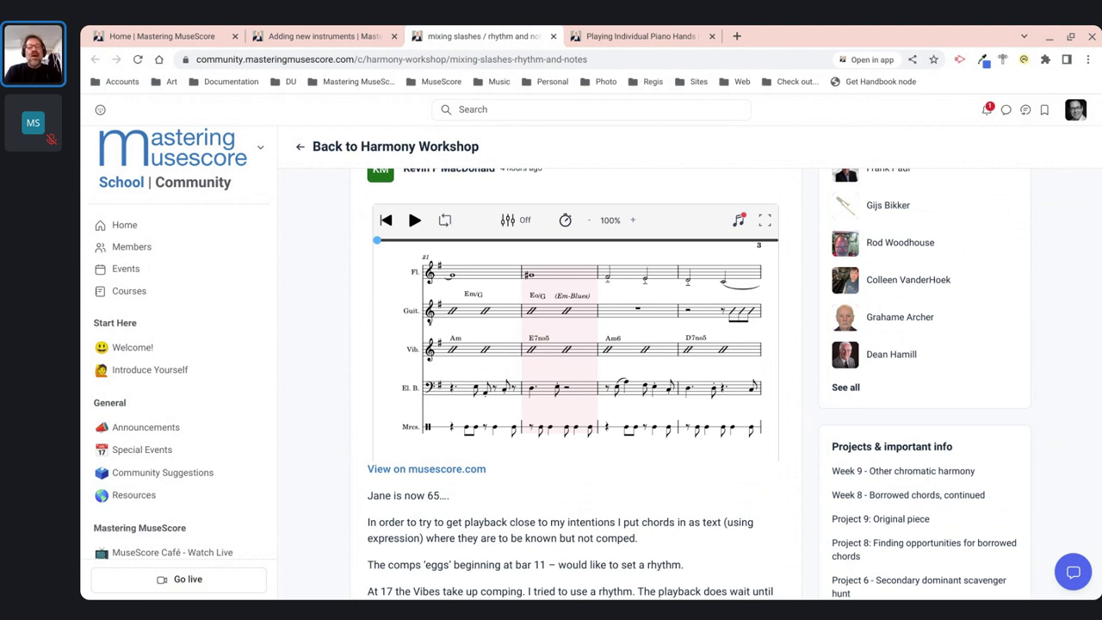
# Step: Check the chat for the question about bends and falls, and switch to the MuseScore Cafe score in MuseScore 4.1
pyautogui.hotkey('alt', 'Tab')
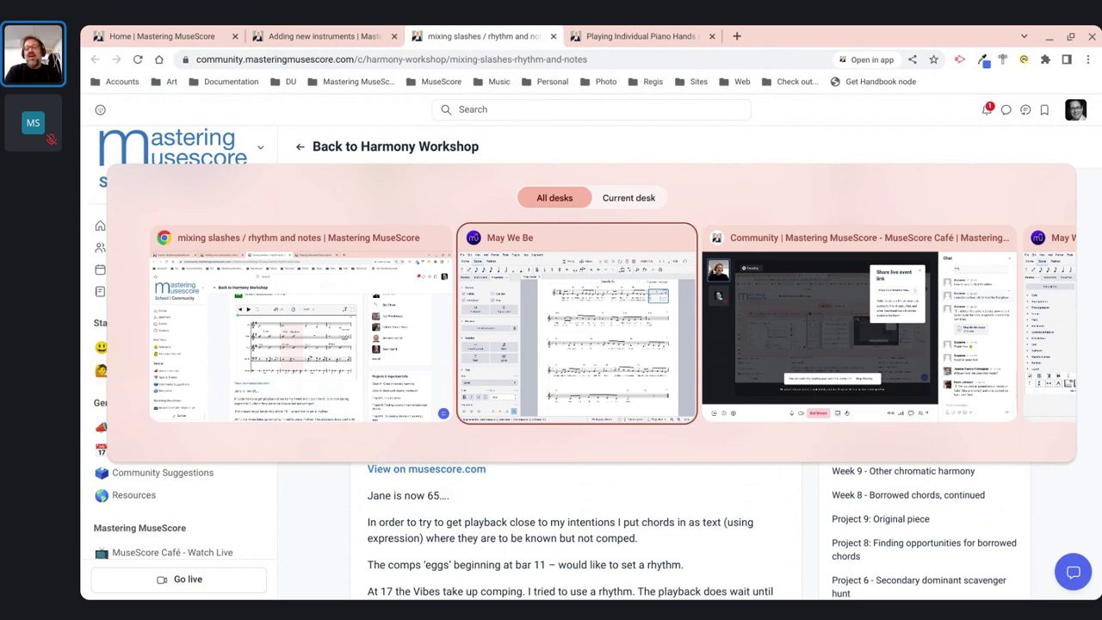
pyautogui.hotkey('alt', 'Tab')
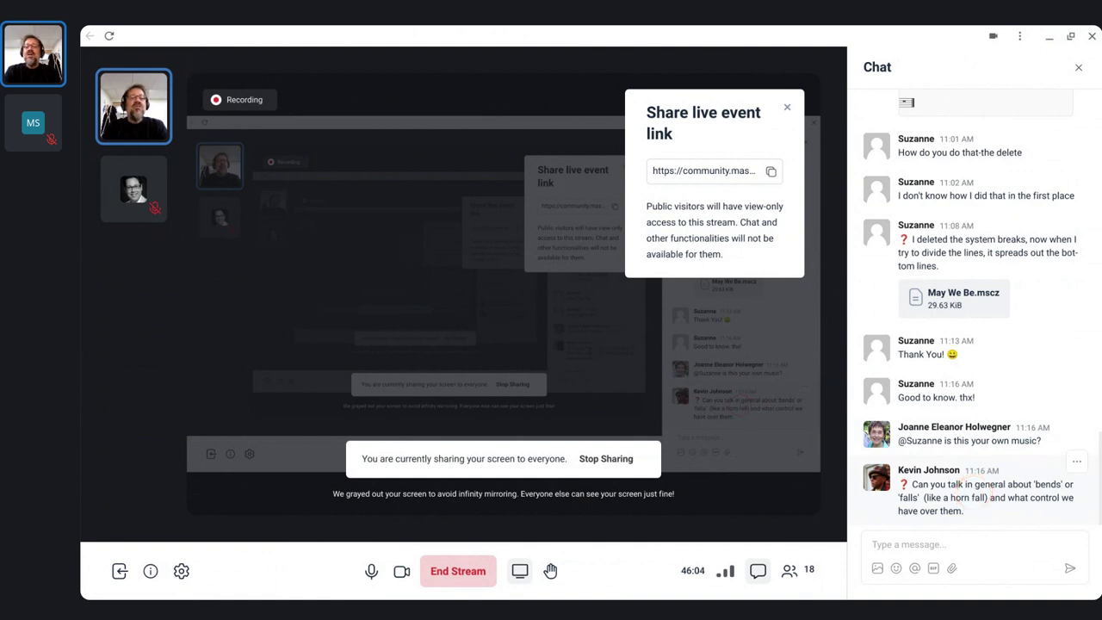
pyautogui.hotkey('alt', 'Tab')
pyautogui.hotkey('alt', 'Tab')
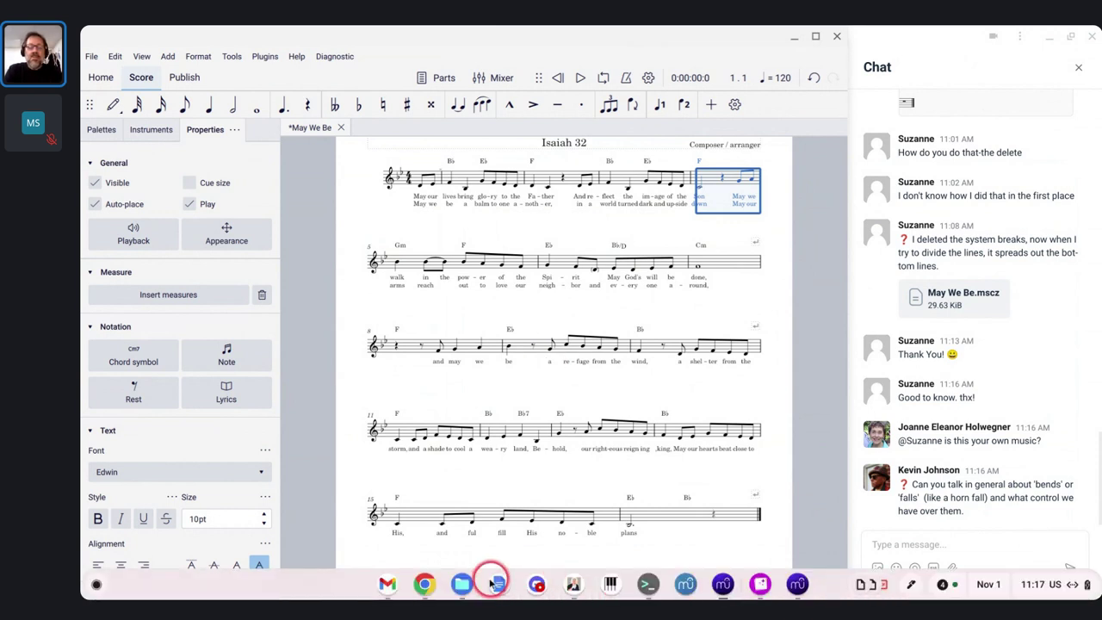
pyautogui.click(798, 585)
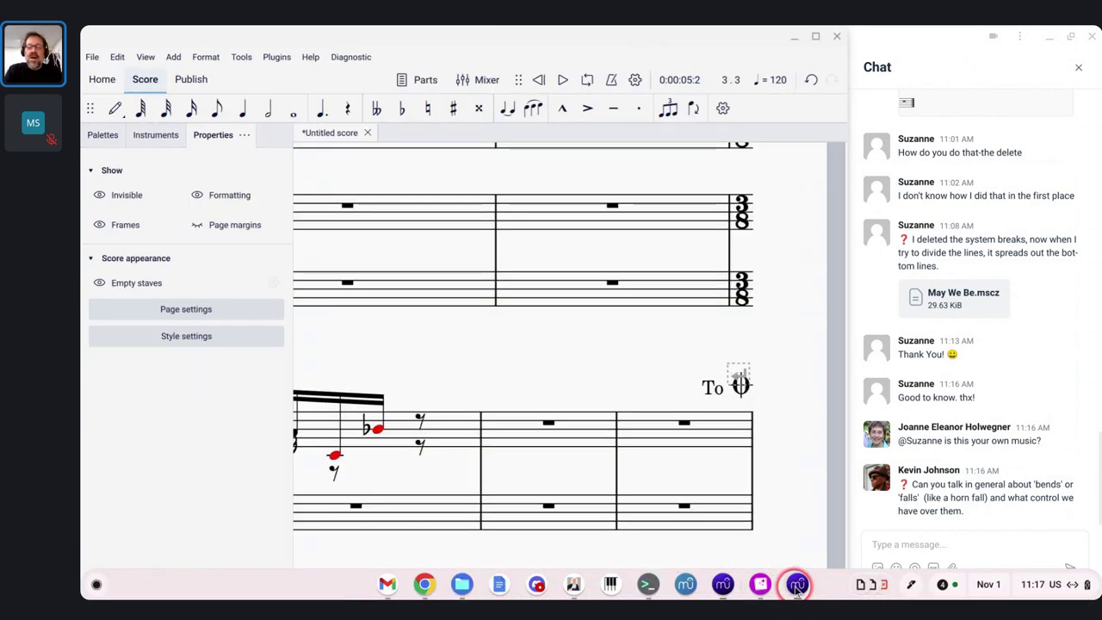
pyautogui.click(797, 585)
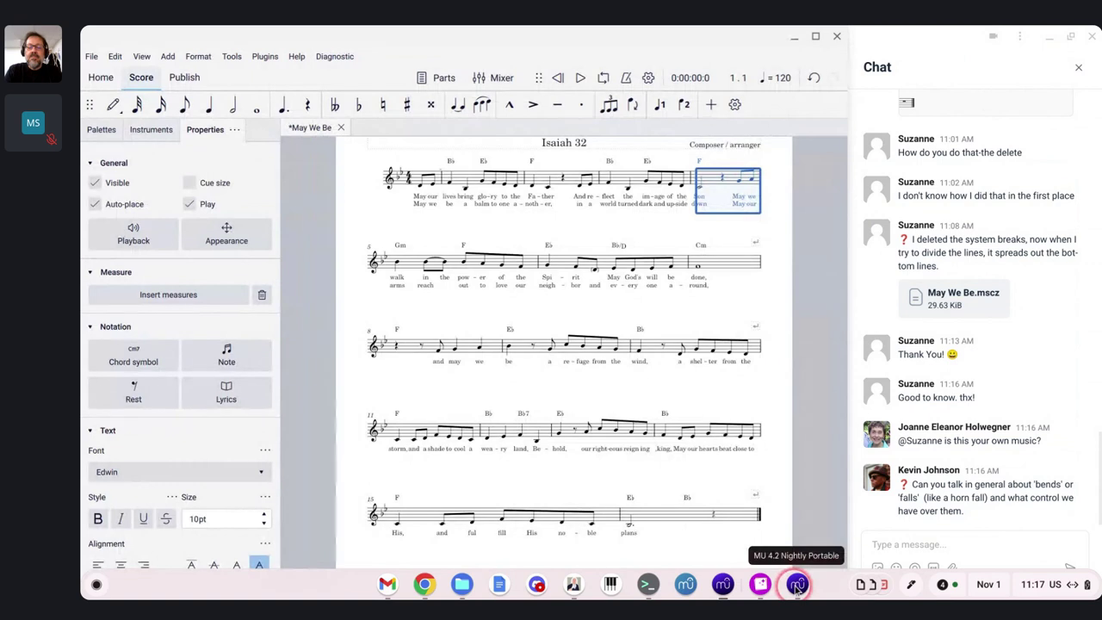
pyautogui.click(797, 585)
pyautogui.click(723, 583)
pyautogui.click(722, 583)
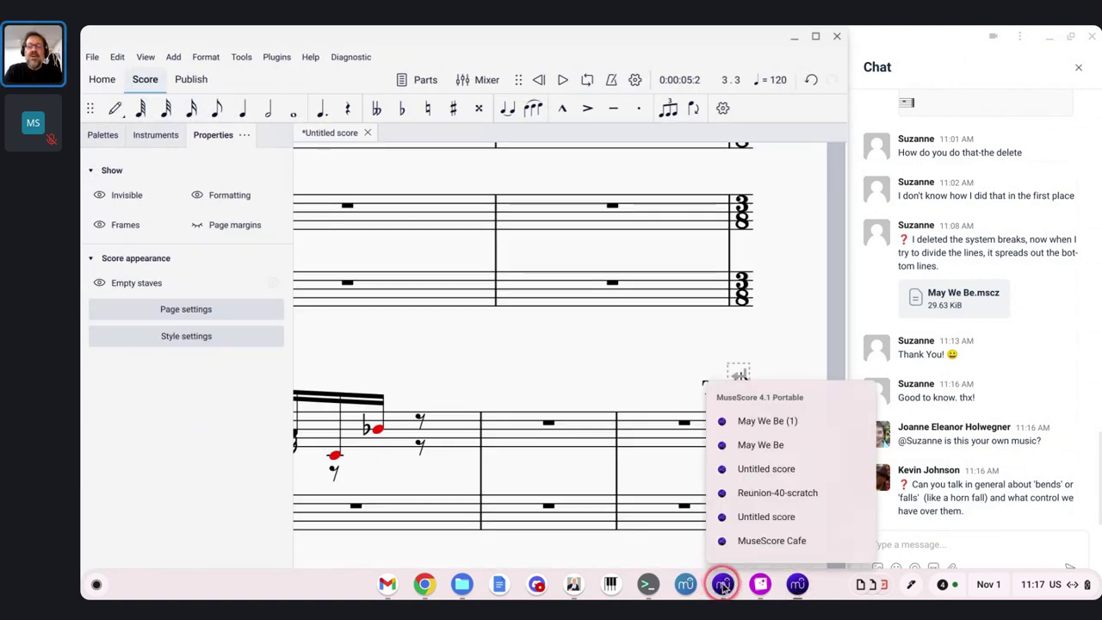
pyautogui.click(746, 540)
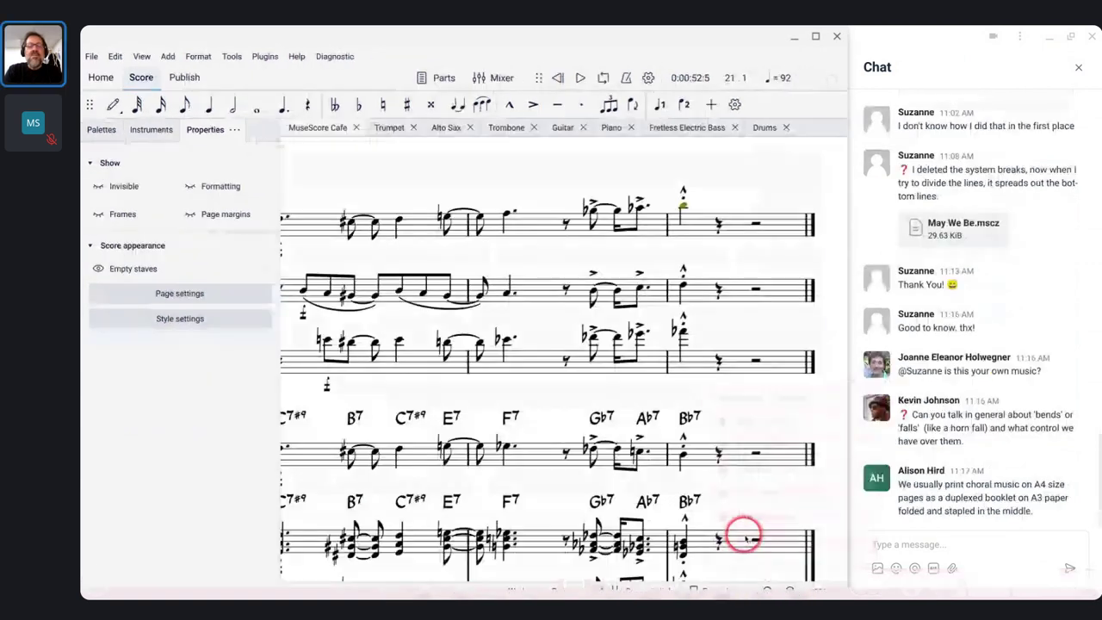
# Step: Play the theme from the trumpet's first measure into measure 2 and select the fall after the trumpet's half note
pyautogui.scroll(10, 435, 308)
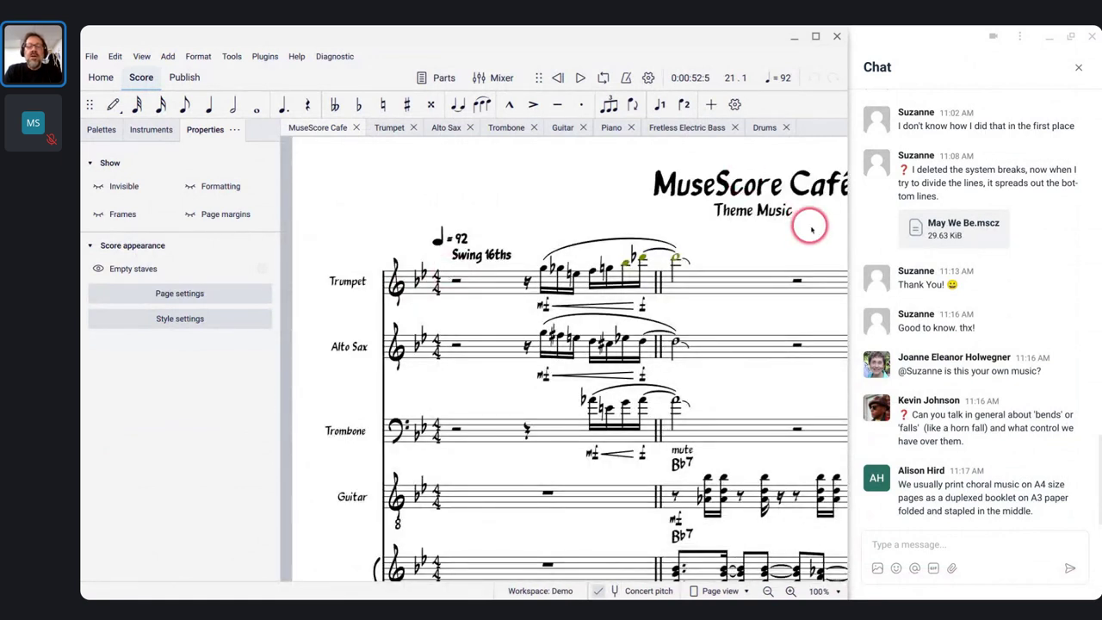
pyautogui.scroll(5, 812, 226)
pyautogui.hscroll(-3, 812, 226)
pyautogui.scroll(-2, 812, 227)
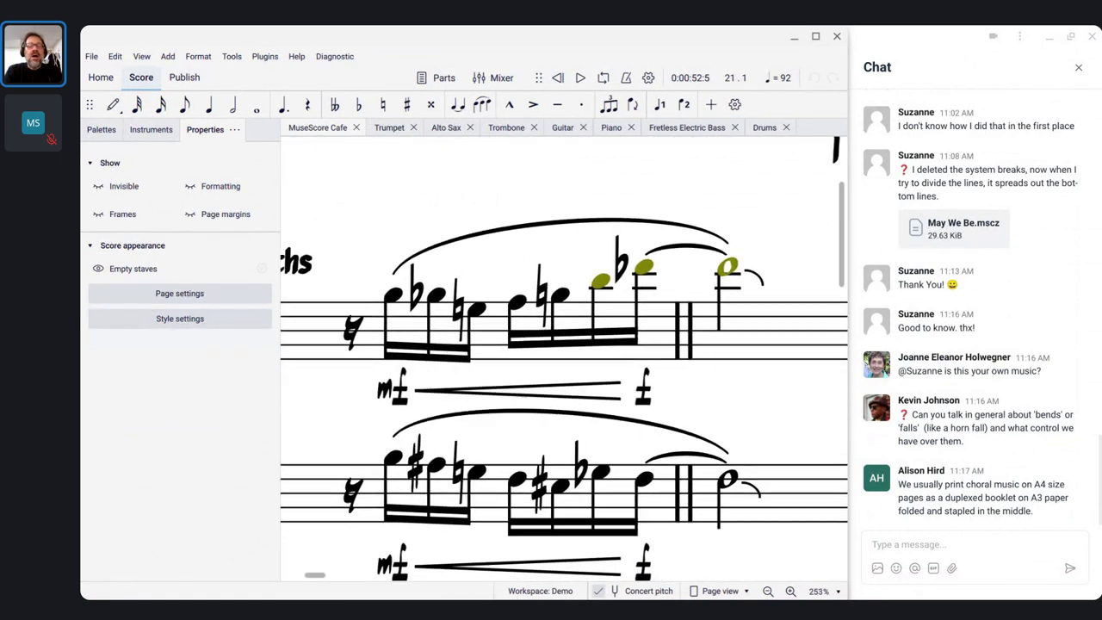
pyautogui.click(334, 327)
pyautogui.press('space')
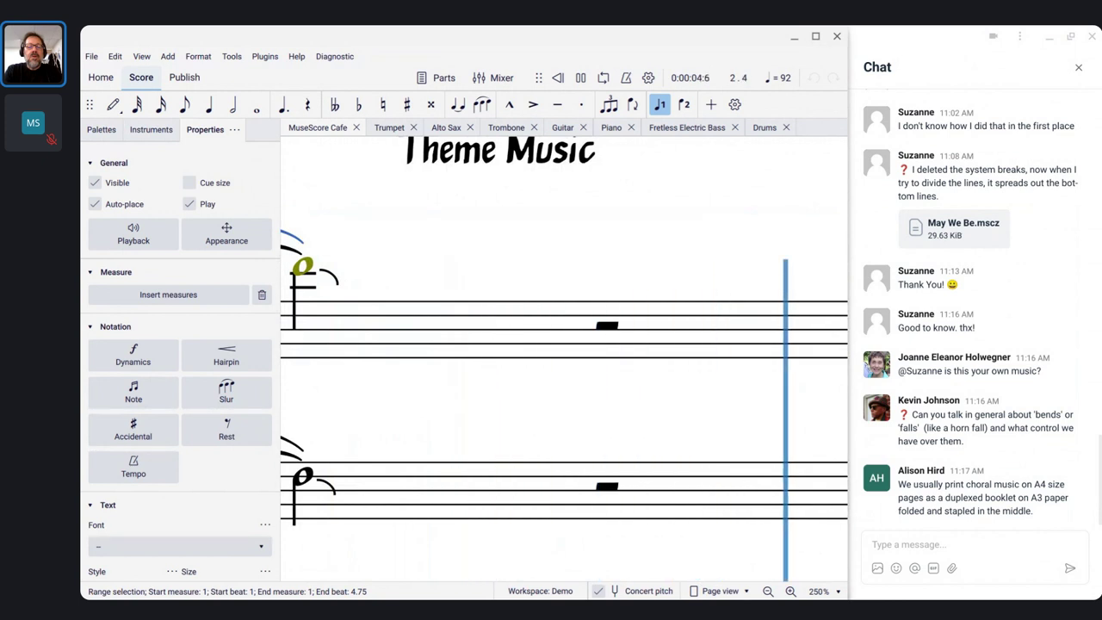
pyautogui.press('space')
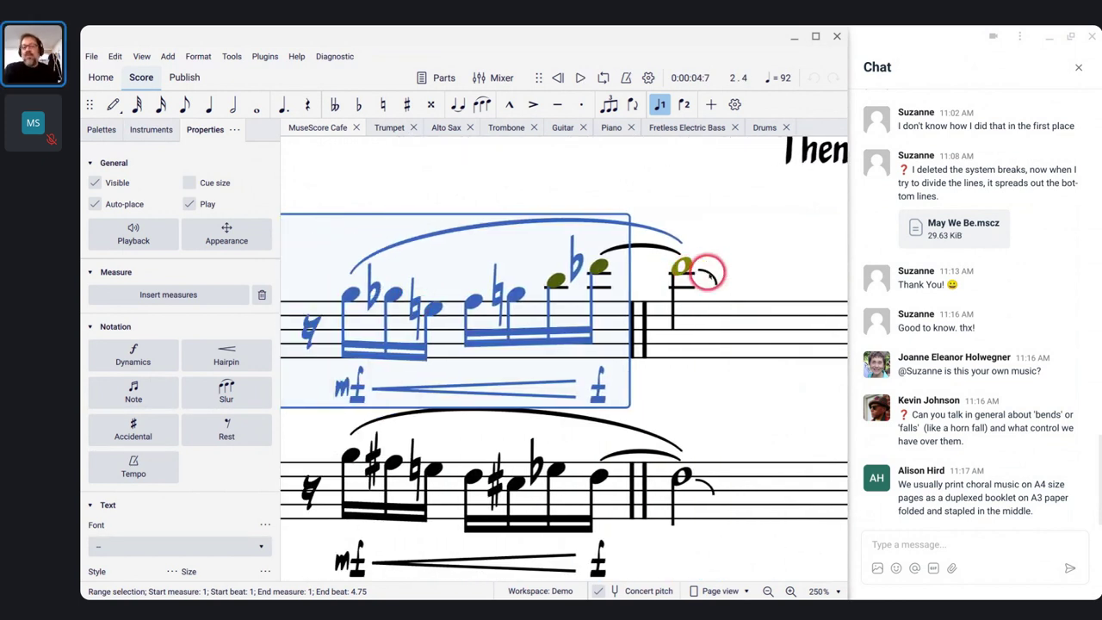
pyautogui.click(708, 276)
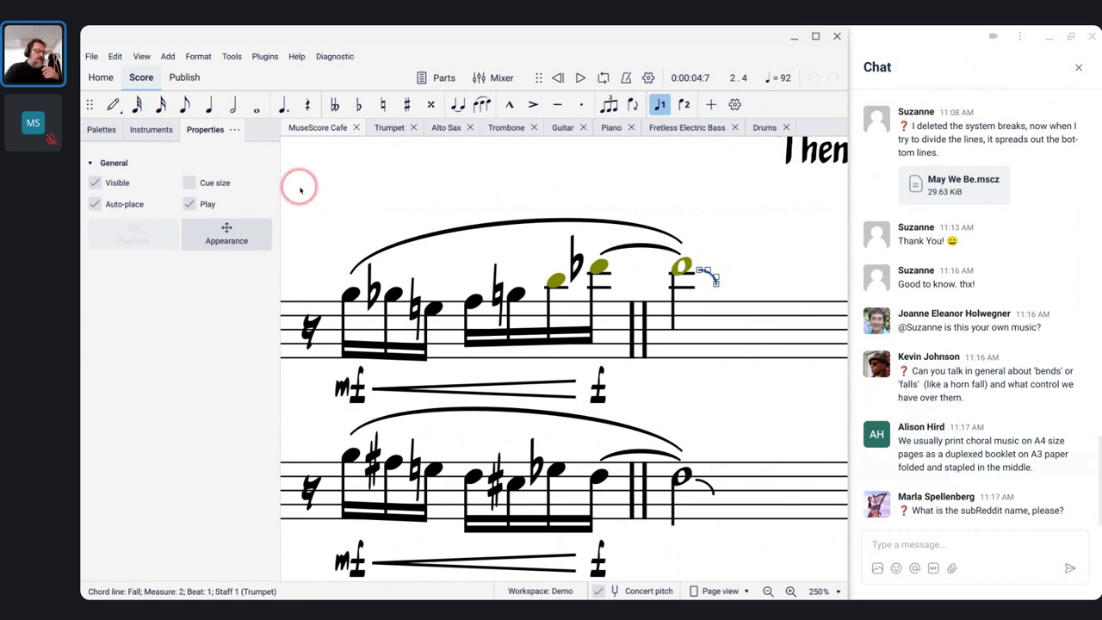
pyautogui.scroll(-1, 362, 204)
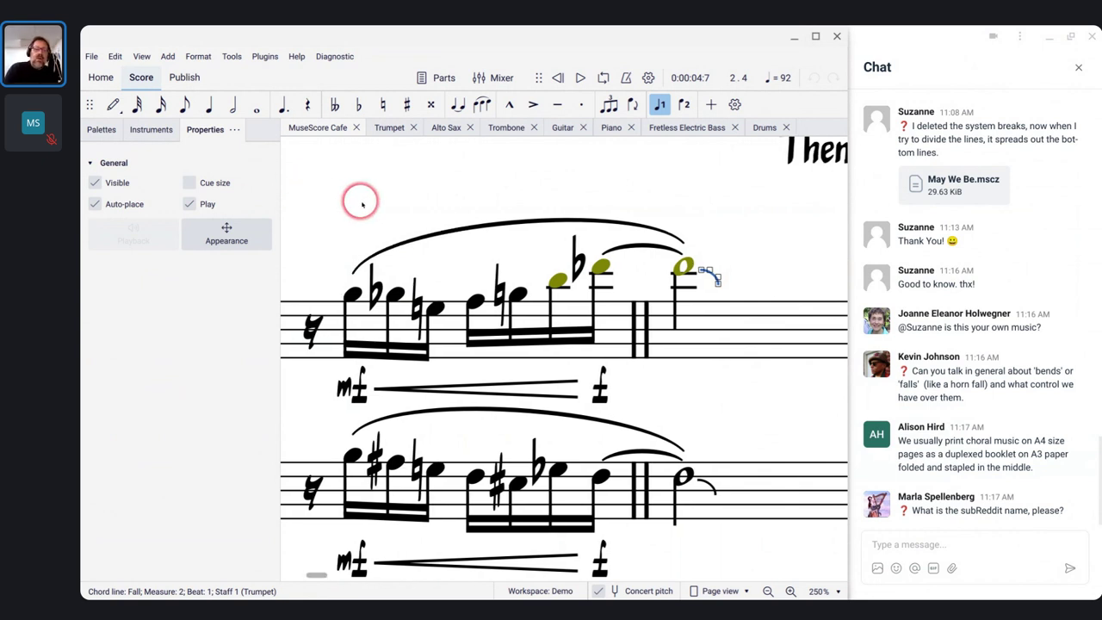
pyautogui.scroll(1, 564, 361)
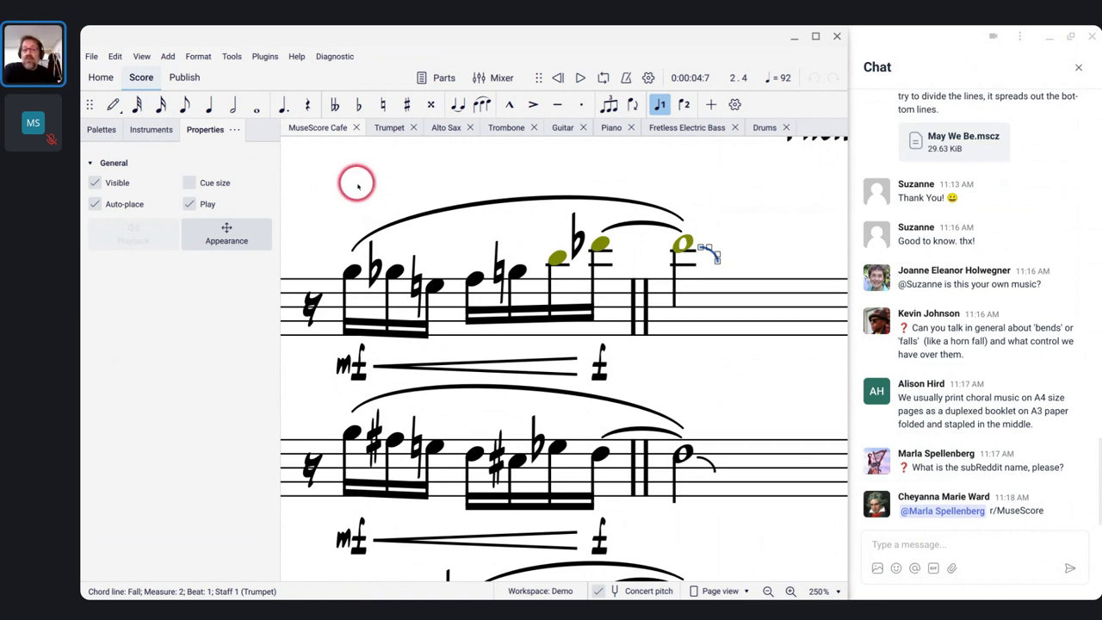
pyautogui.scroll(-1, 358, 186)
pyautogui.scroll(2, 359, 186)
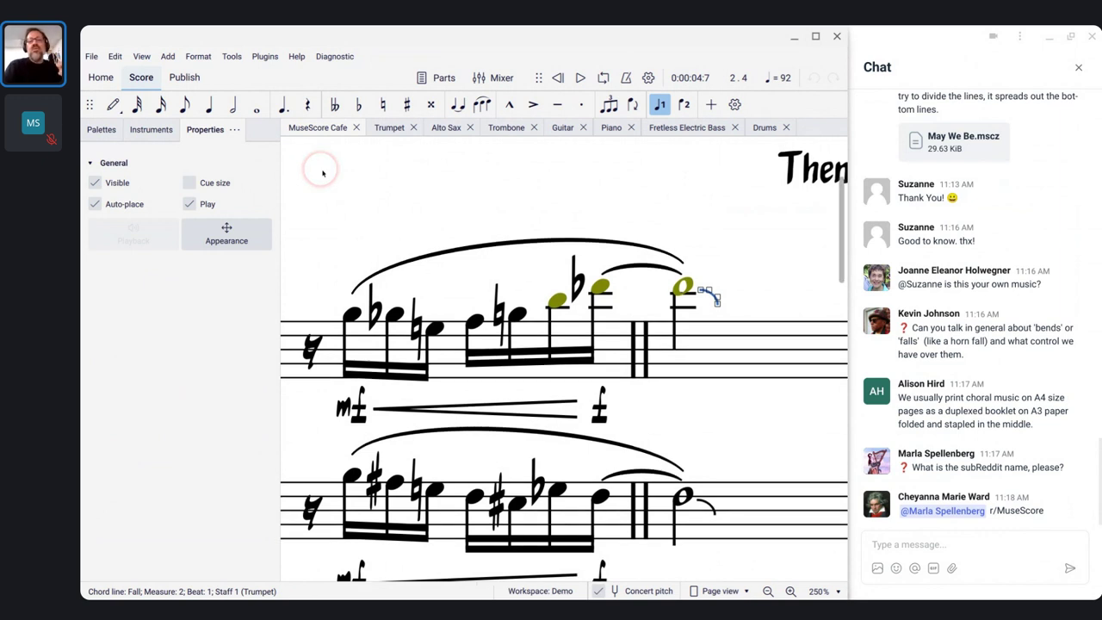
pyautogui.scroll(-1, 323, 173)
pyautogui.scroll(1, 323, 173)
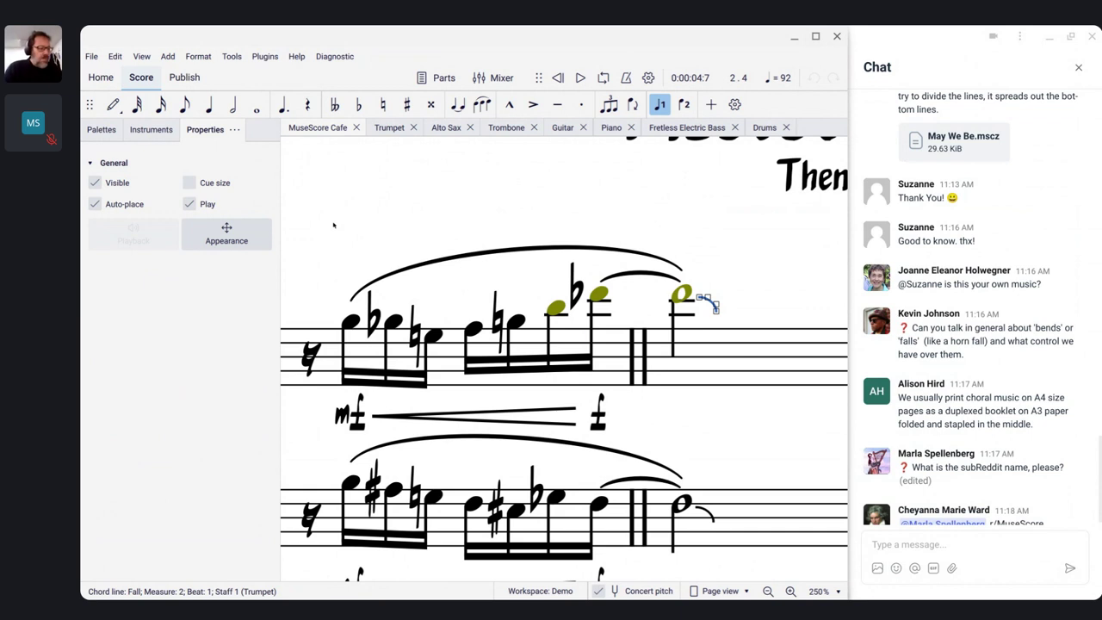
pyautogui.hscroll(1, 419, 202)
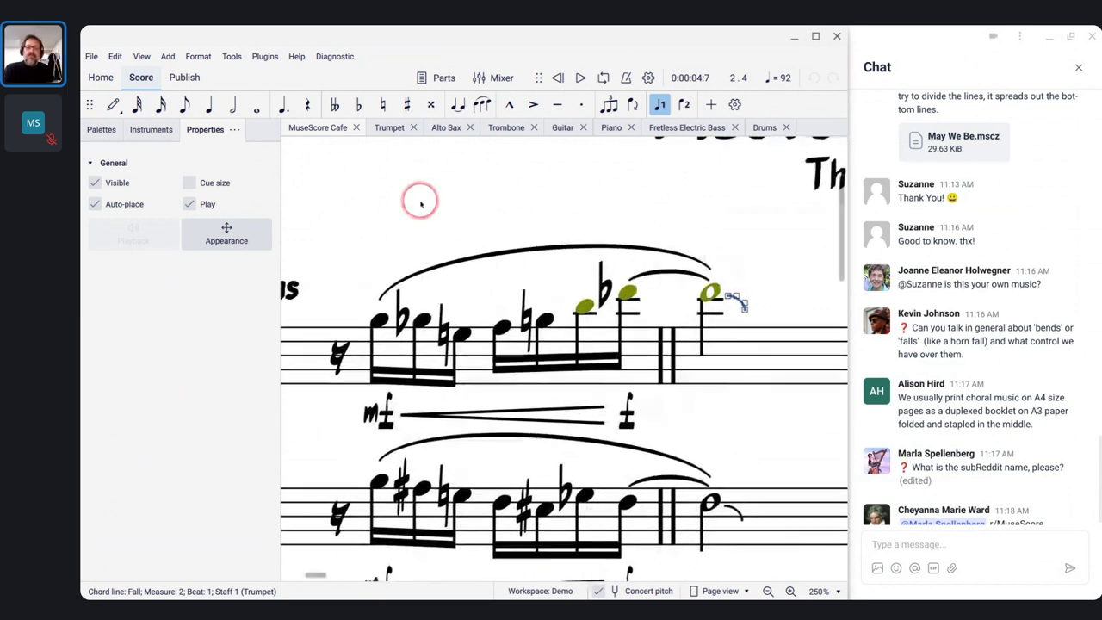
pyautogui.scroll(-1, 420, 204)
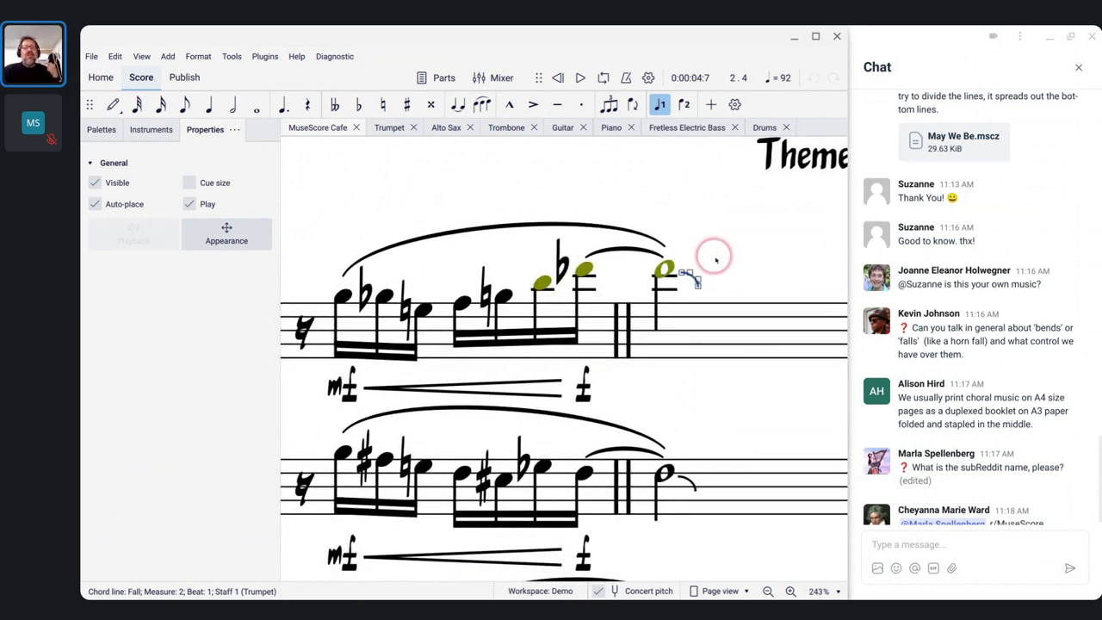
pyautogui.moveTo(703, 272)
pyautogui.mouseDown()
pyautogui.moveTo(718, 268)
pyautogui.moveTo(686, 284)
pyautogui.mouseUp()
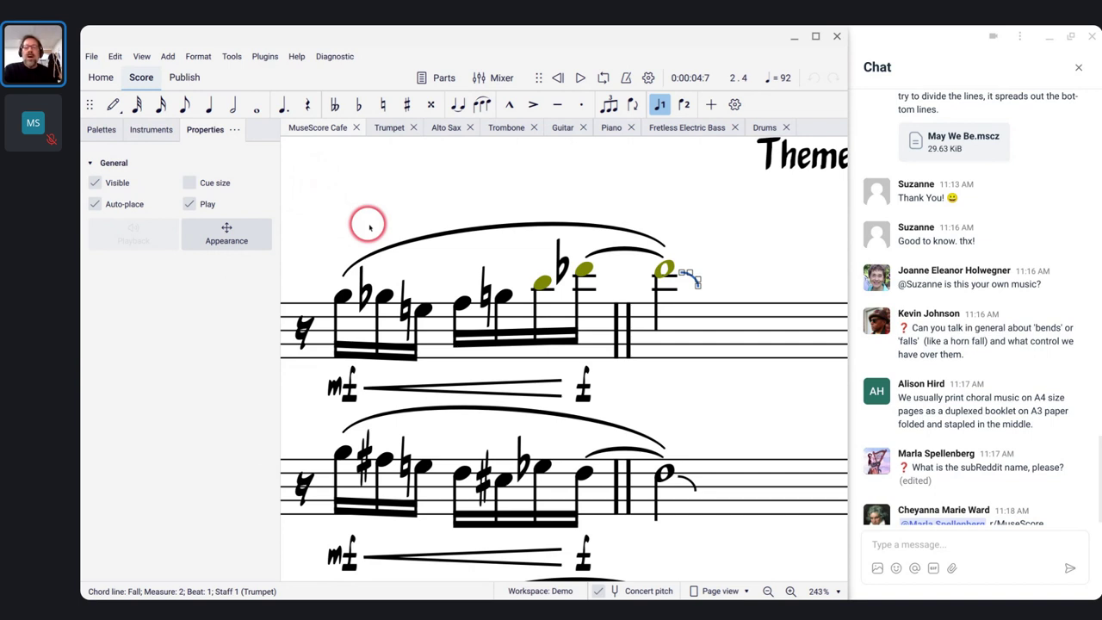
# Step: Show the score's invisible elements and examine the hidden falls before the double barline in the trumpet and alto sax staves
pyautogui.click(327, 204)
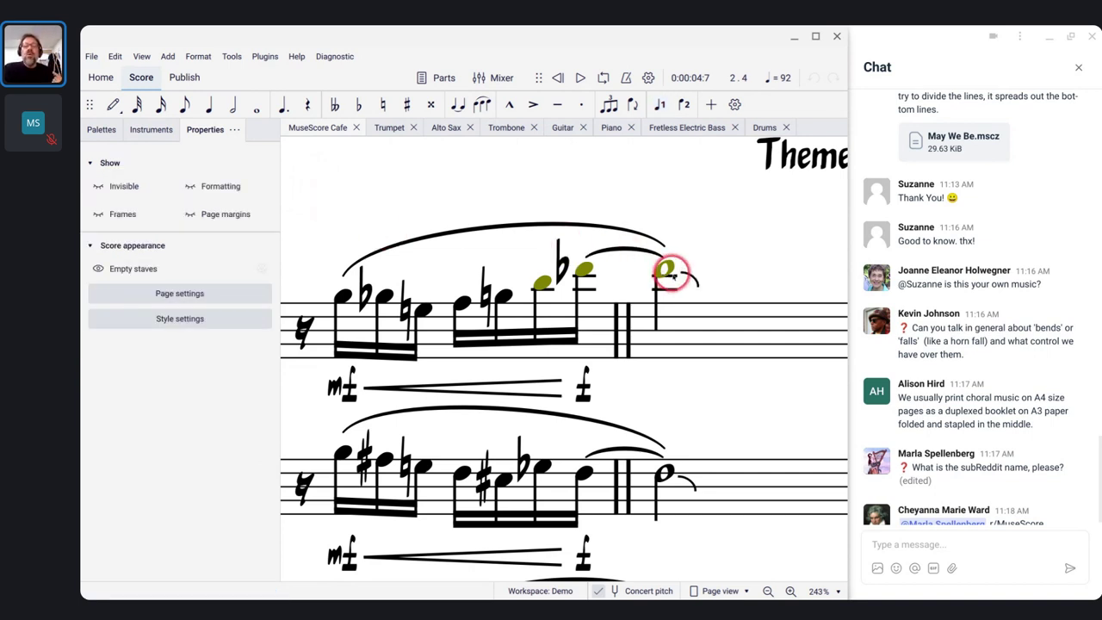
pyautogui.click(668, 272)
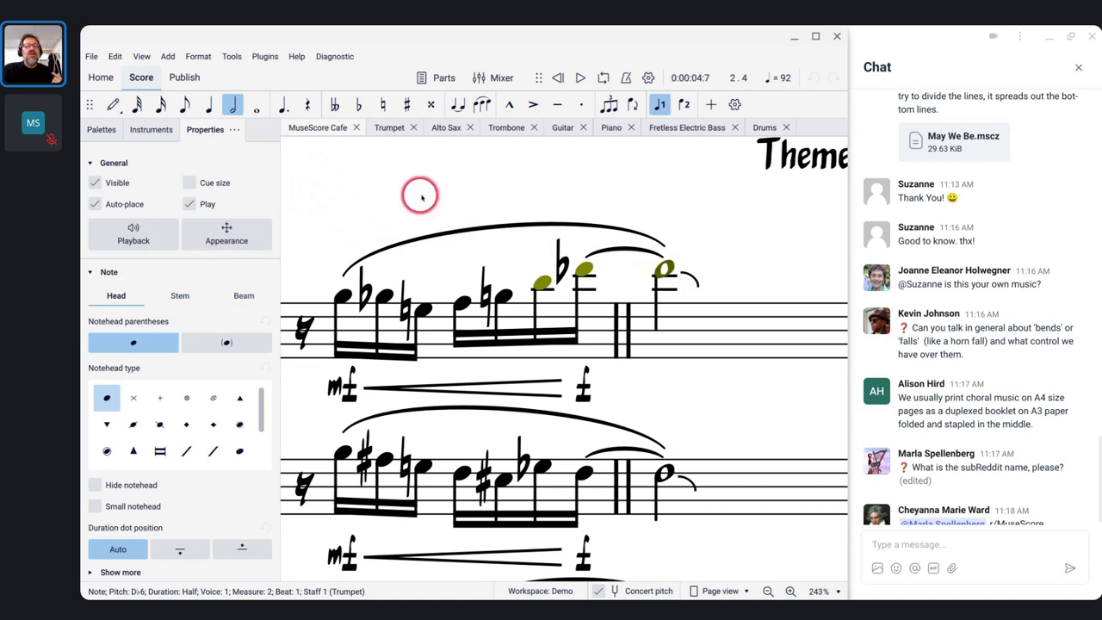
pyautogui.click(345, 191)
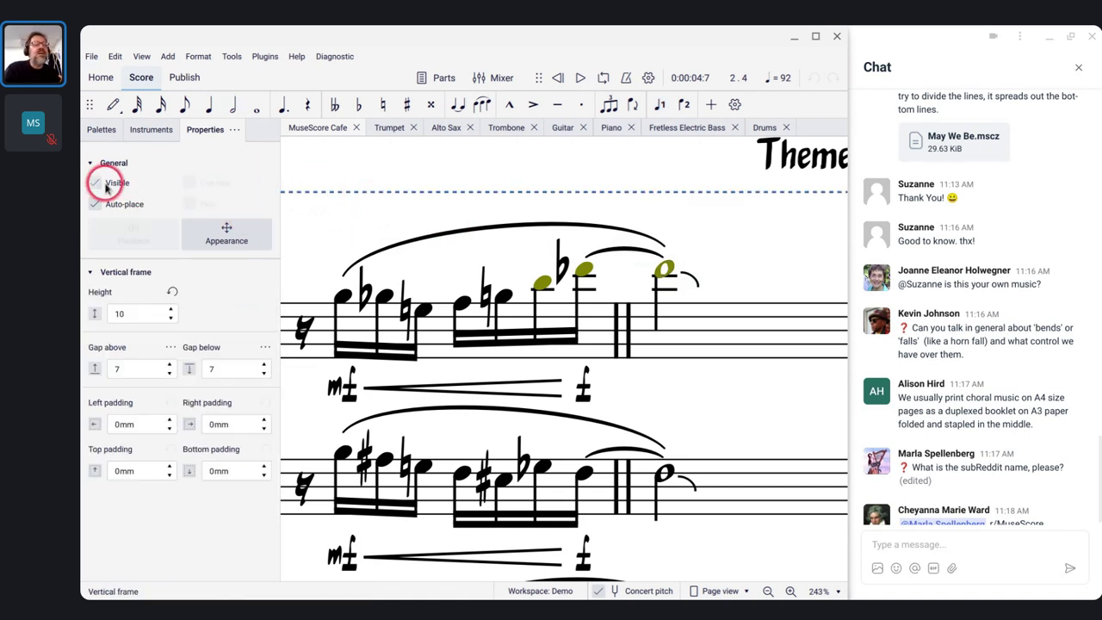
pyautogui.click(364, 164)
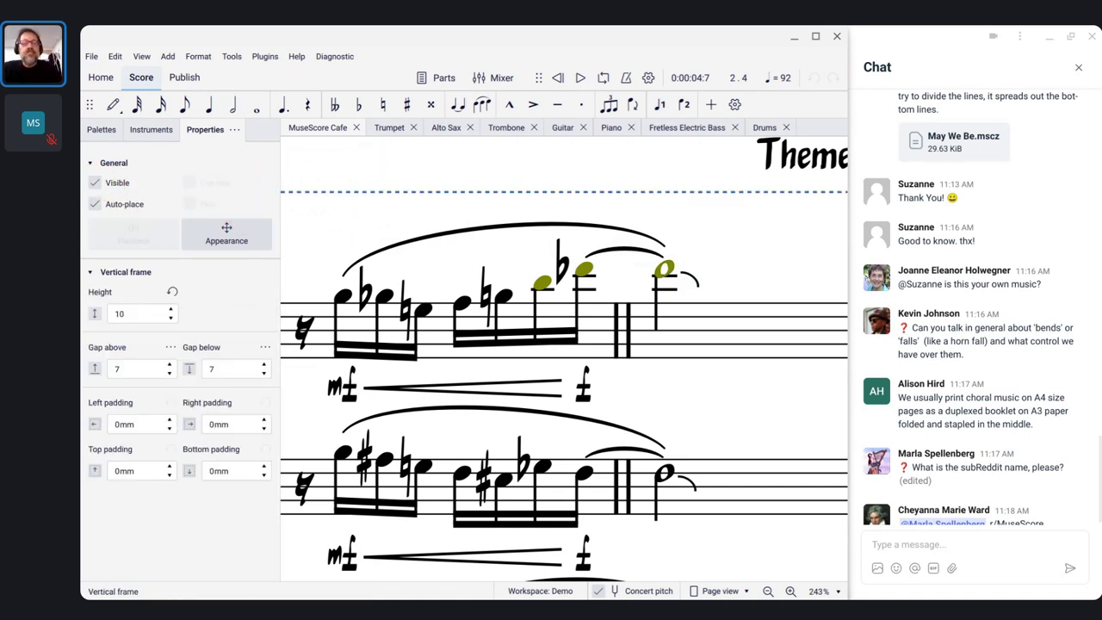
pyautogui.press('Escape')
pyautogui.click(99, 189)
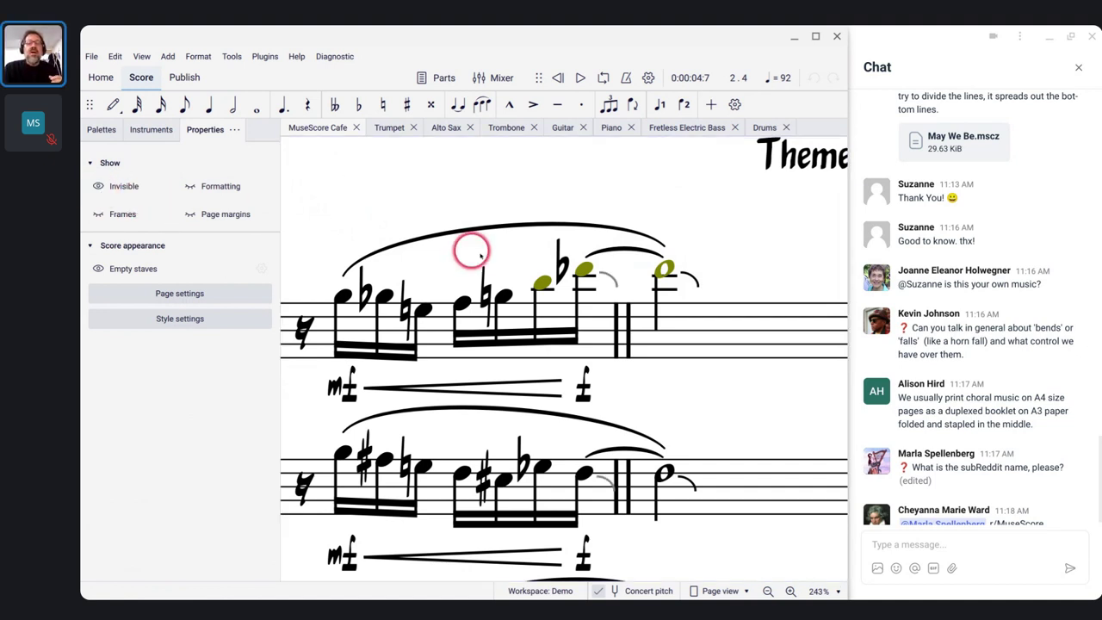
pyautogui.hscroll(1, 607, 285)
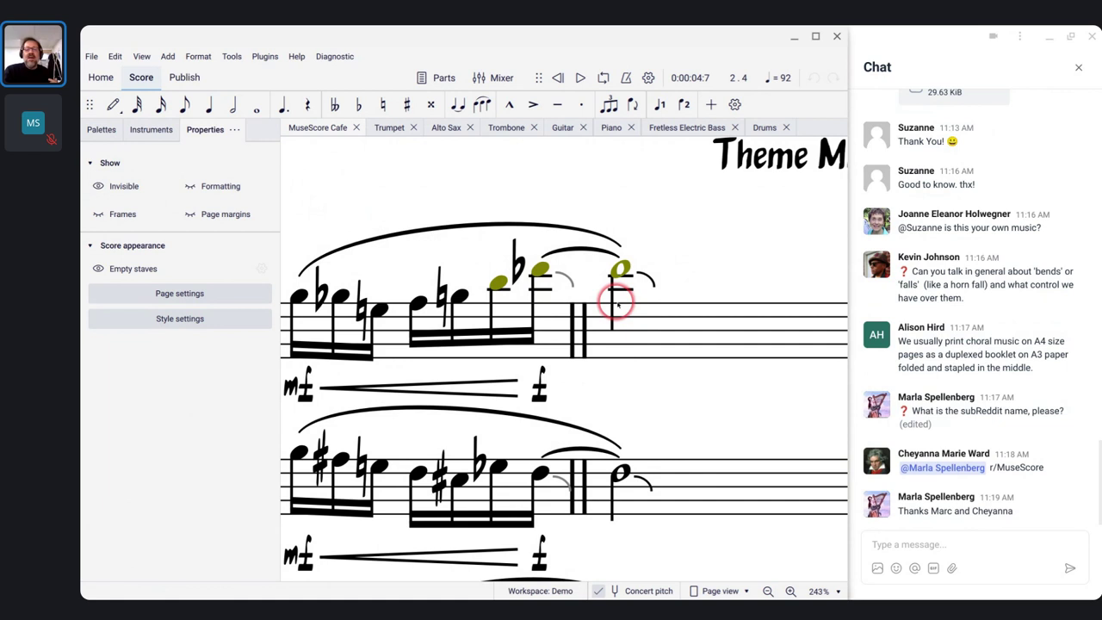
pyautogui.hscroll(5, 682, 344)
pyautogui.keyDown('ctrl'); pyautogui.scroll(-8, 685, 346); pyautogui.keyUp('ctrl')
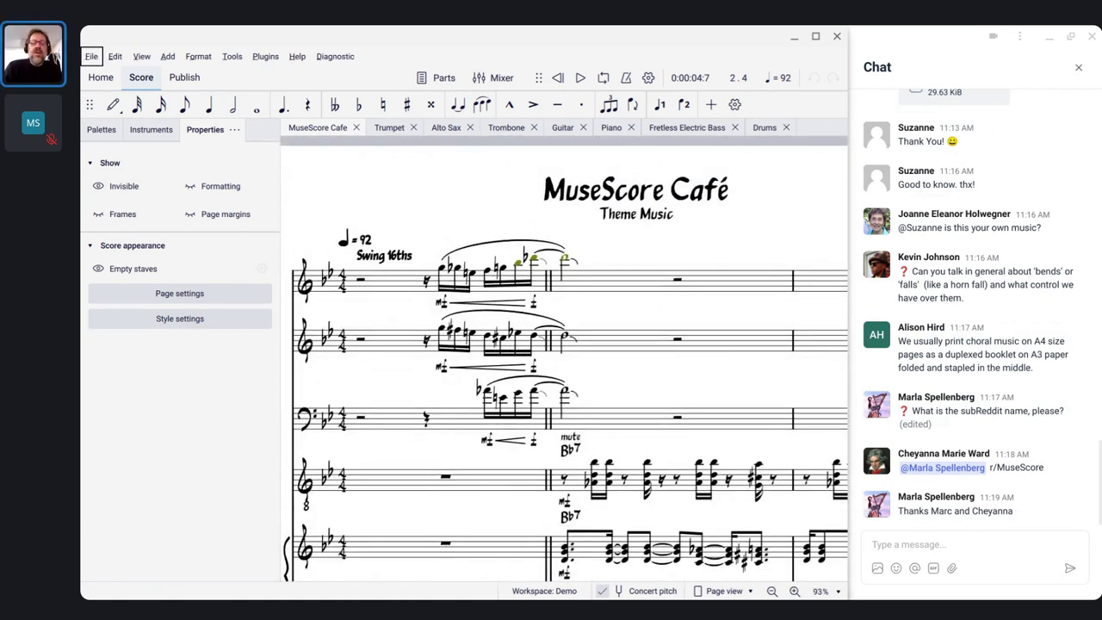
# Step: Create a new score with a single Alto Saxophone, keeping the remaining defaults
pyautogui.hotkey('ctrl', 'n')
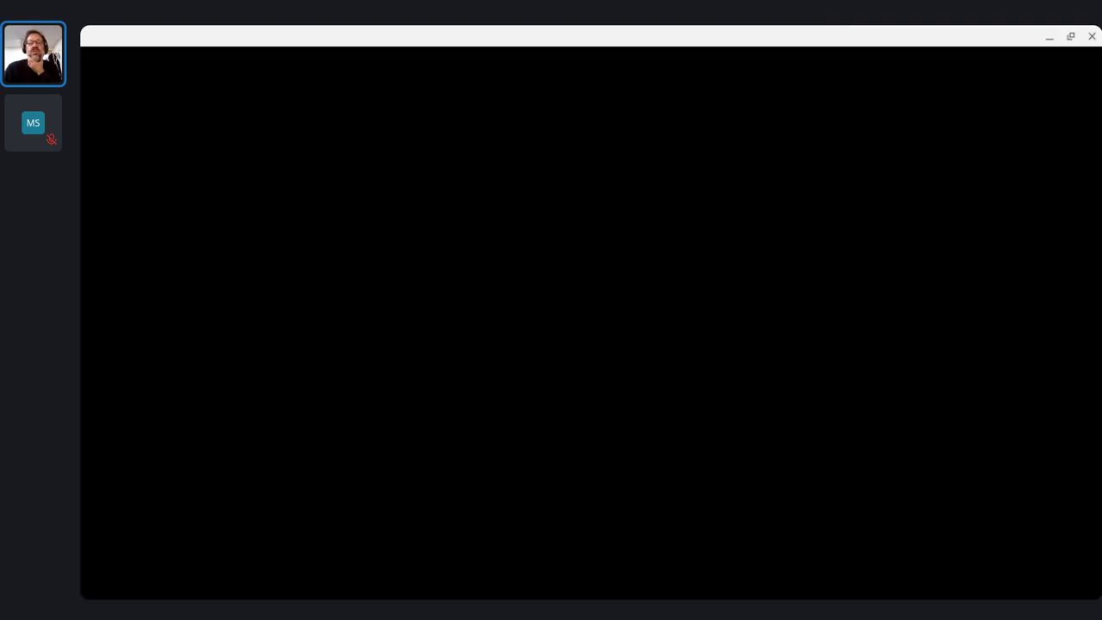
pyautogui.hotkey('ctrl', 'n')
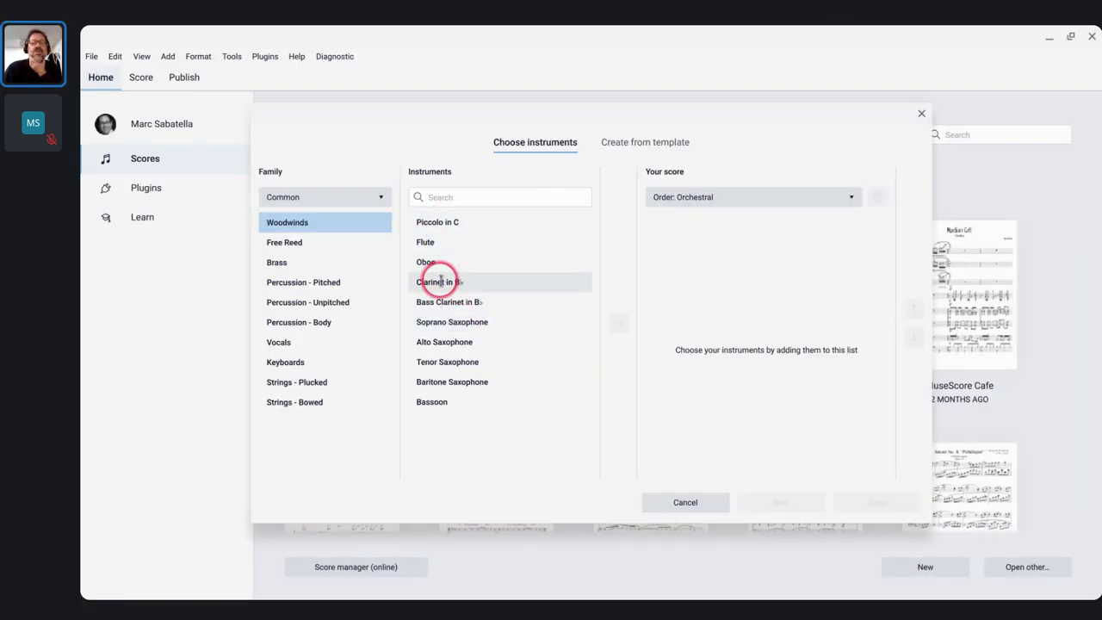
pyautogui.doubleClick(440, 342)
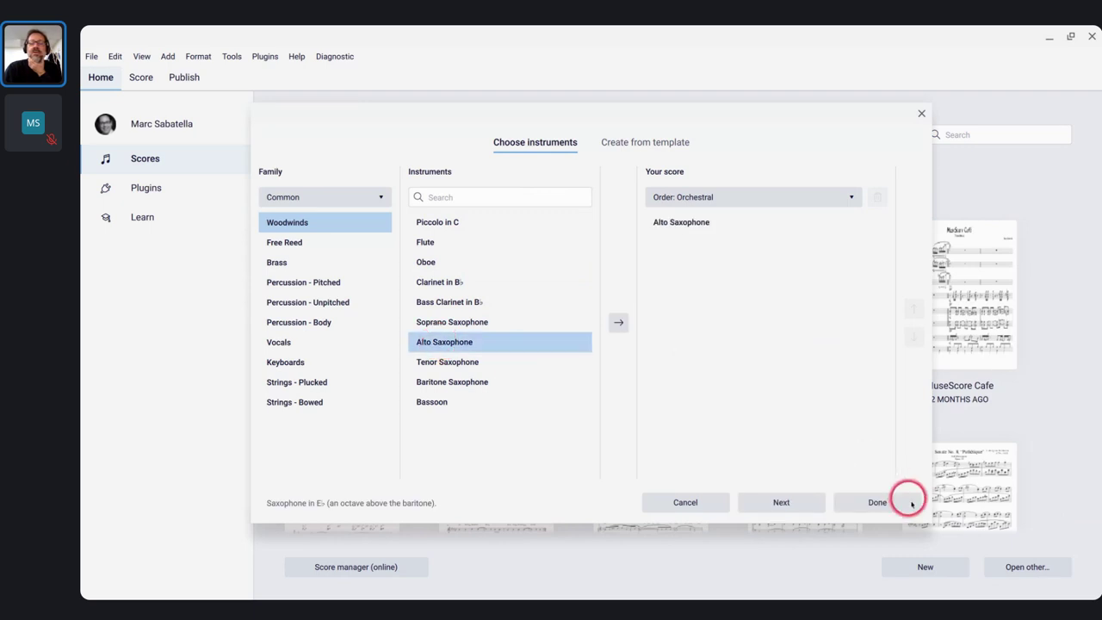
pyautogui.click(903, 507)
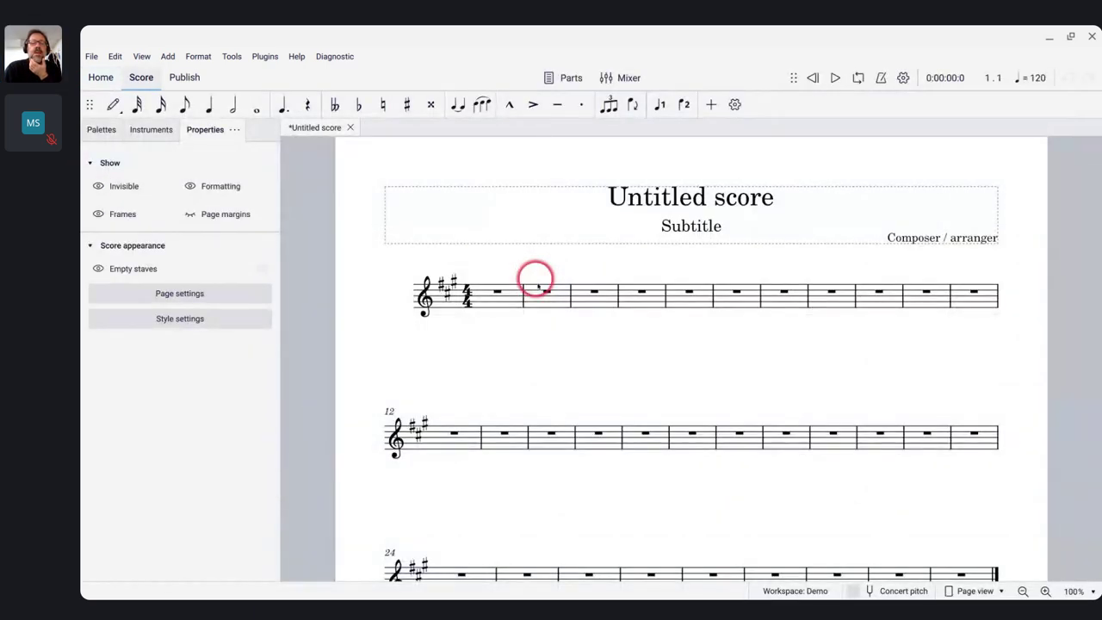
# Step: Enter a quarter note A5 on beat 1 of measure 2
pyautogui.click(540, 296)
pyautogui.press('n')
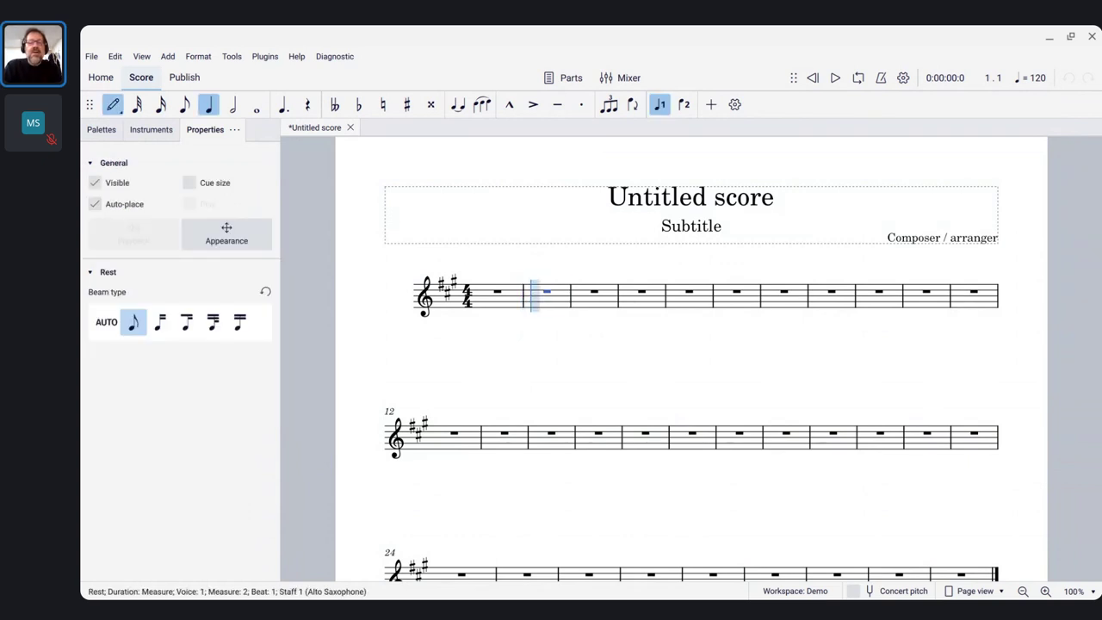
pyautogui.press('a')
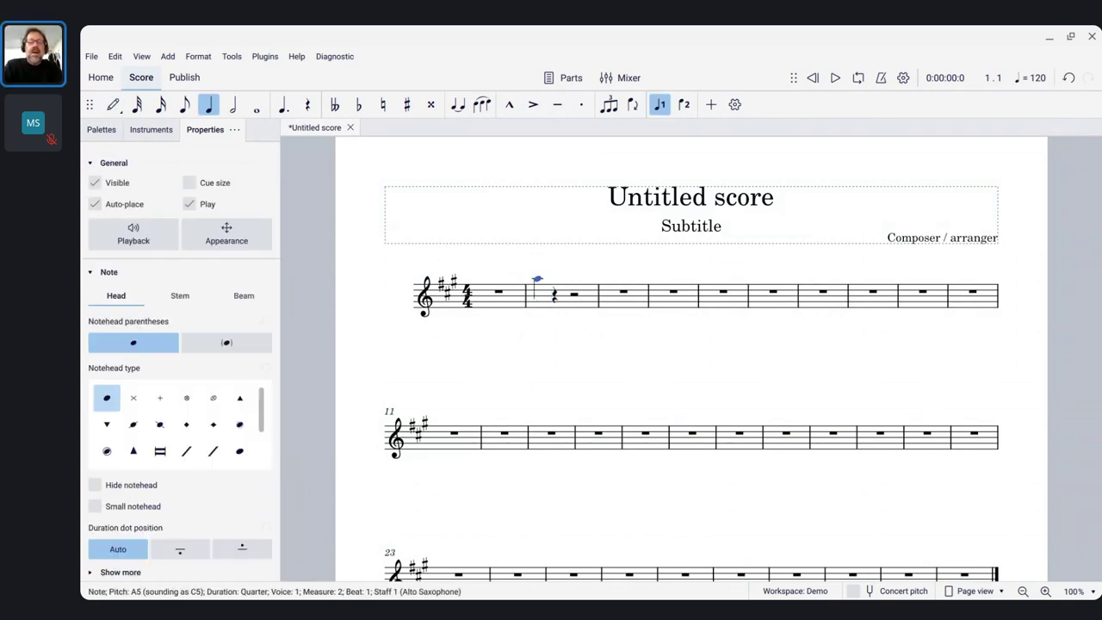
# Step: Add the Arpeggios & glissandi palette to the available palettes
pyautogui.click(101, 131)
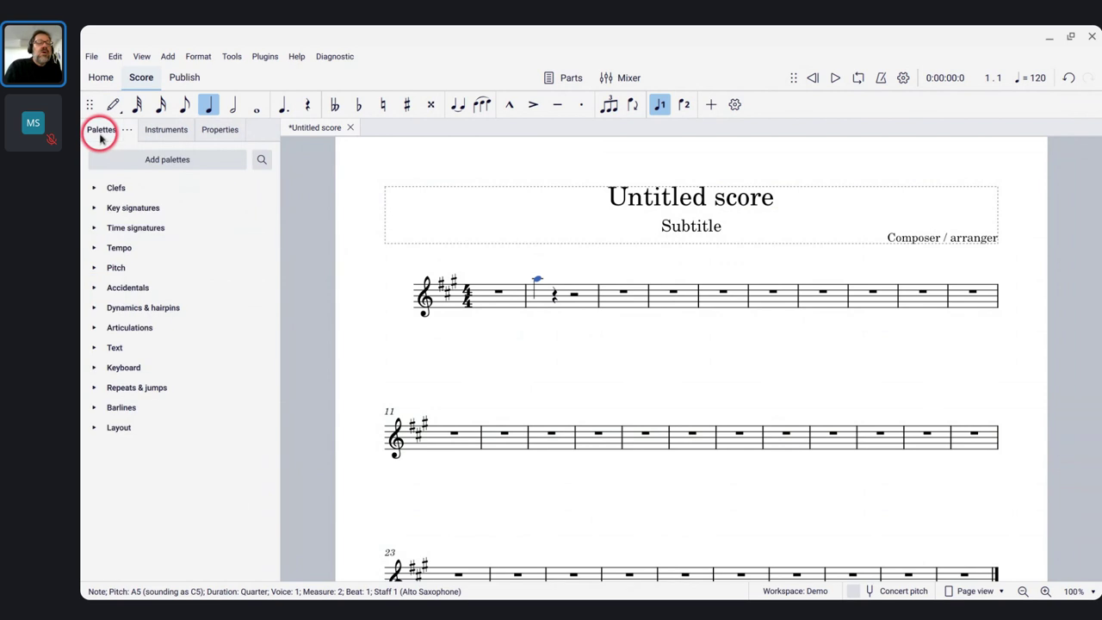
pyautogui.click(196, 161)
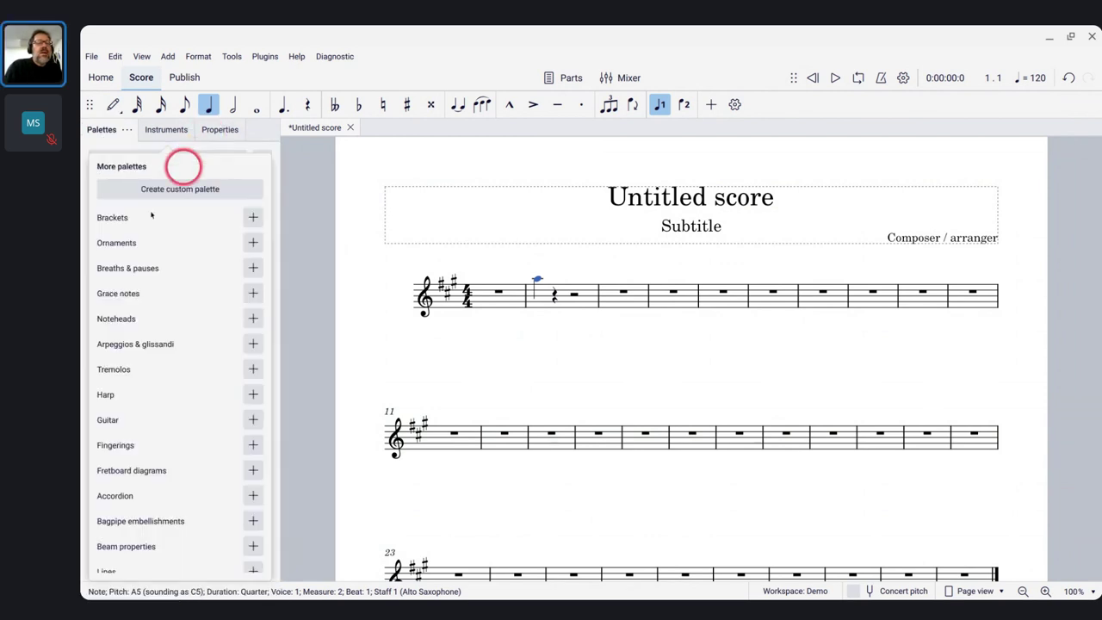
pyautogui.click(250, 348)
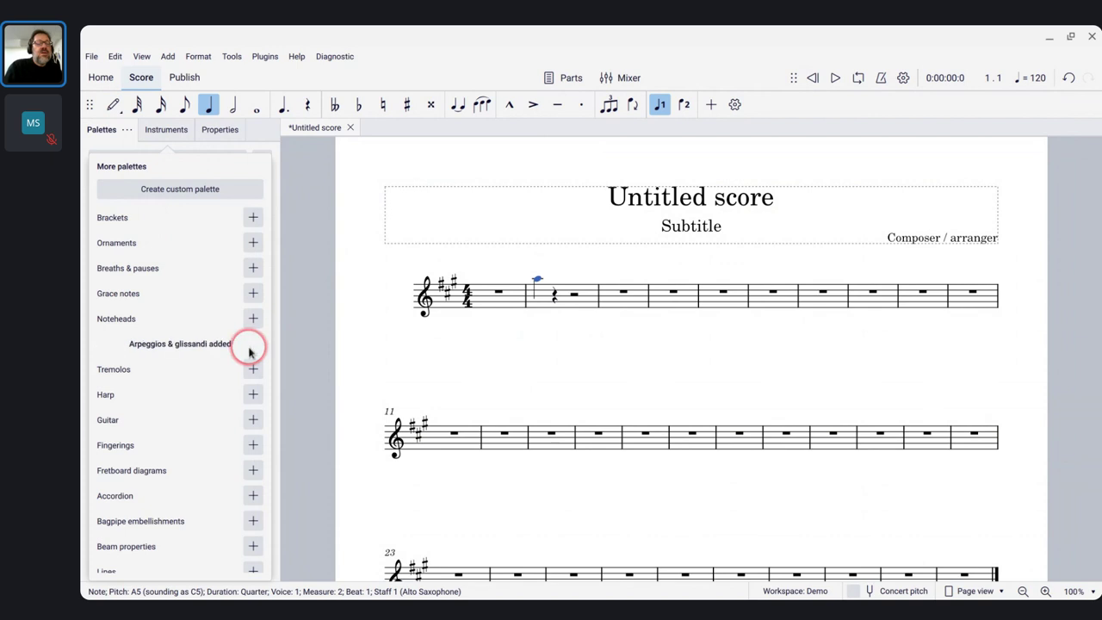
pyautogui.click(320, 307)
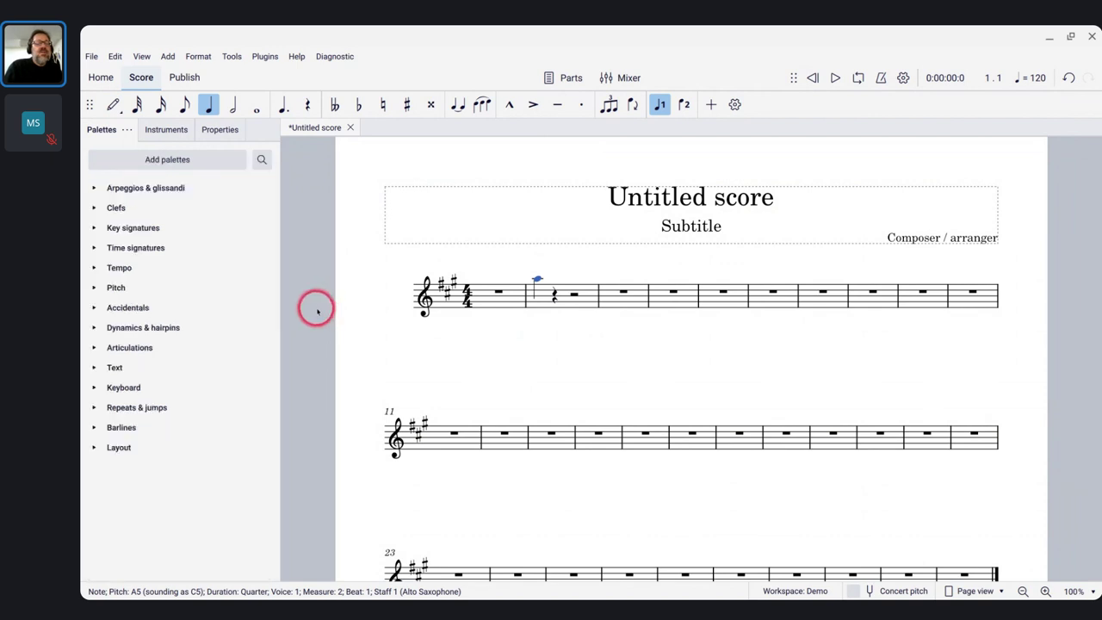
# Step: Apply a fall from the Arpeggios & glissandi palette to the quarter note in measure 2, and play it back from measure 1
pyautogui.click(93, 187)
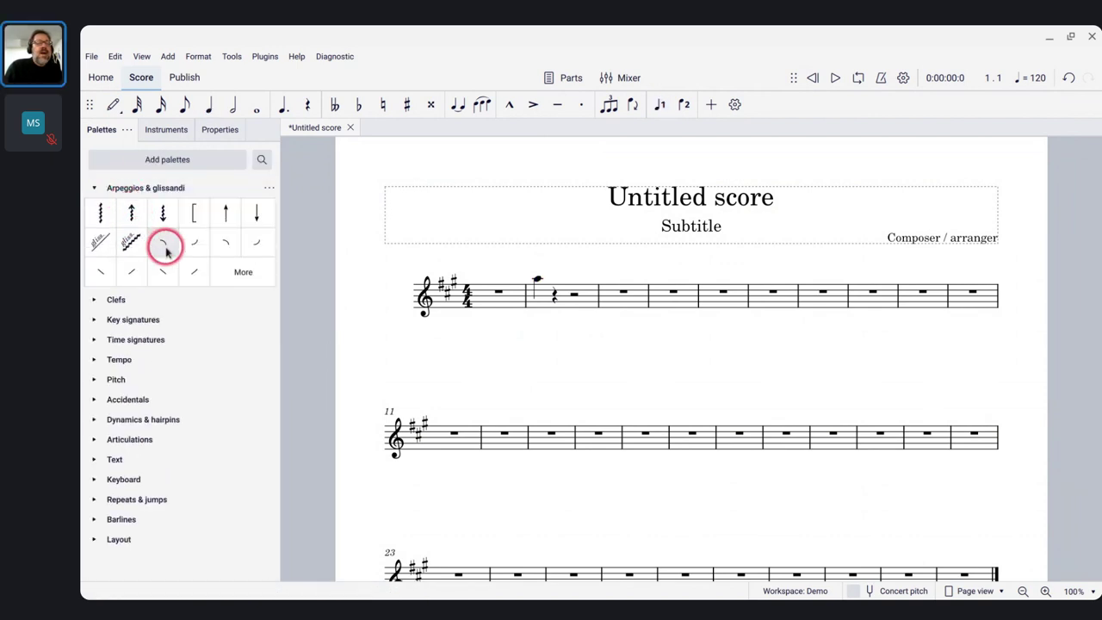
pyautogui.moveTo(166, 249); pyautogui.dragTo(531, 282)
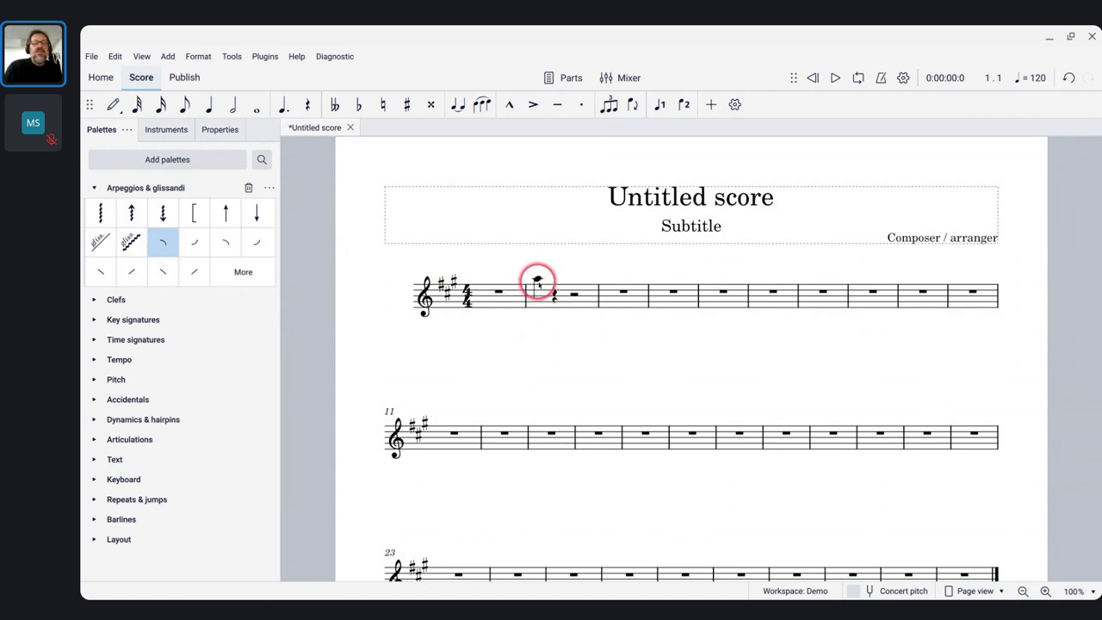
pyautogui.click(165, 243)
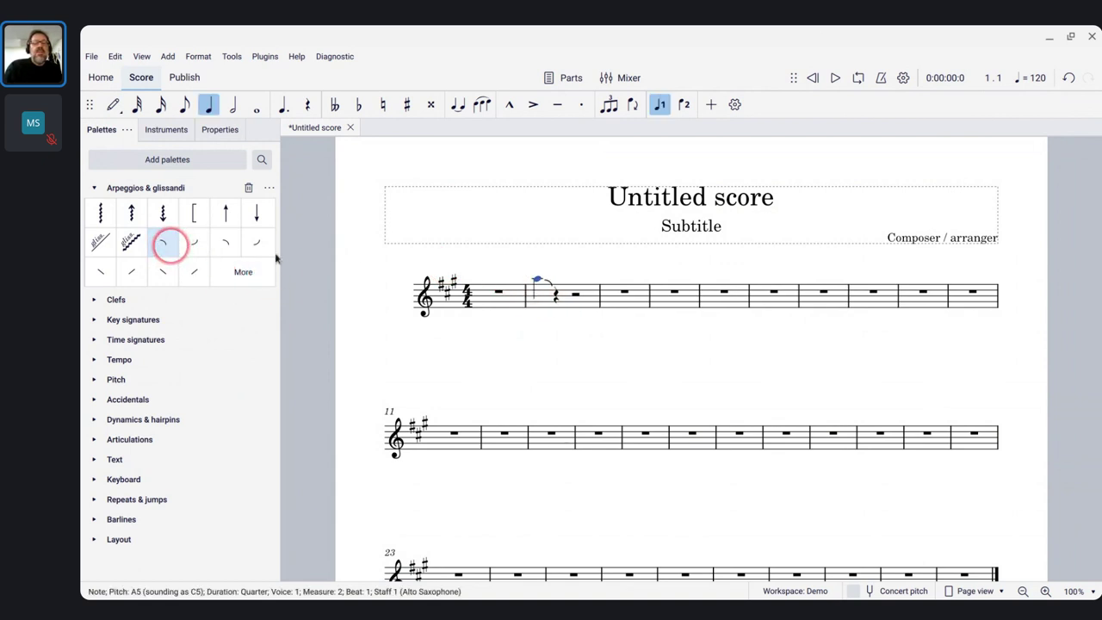
pyautogui.click(514, 295)
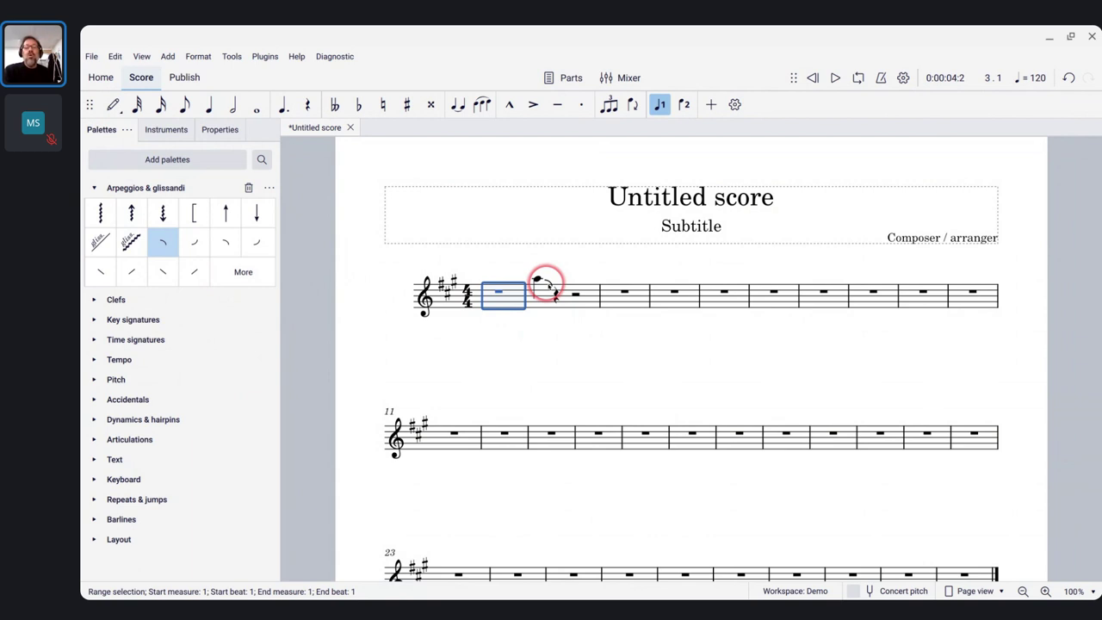
# Step: Open the mixer, widen the score window up to the chat, and set the Alto Saxophone's sound to the MS Basic SoundFont
pyautogui.scroll(6, 546, 286)
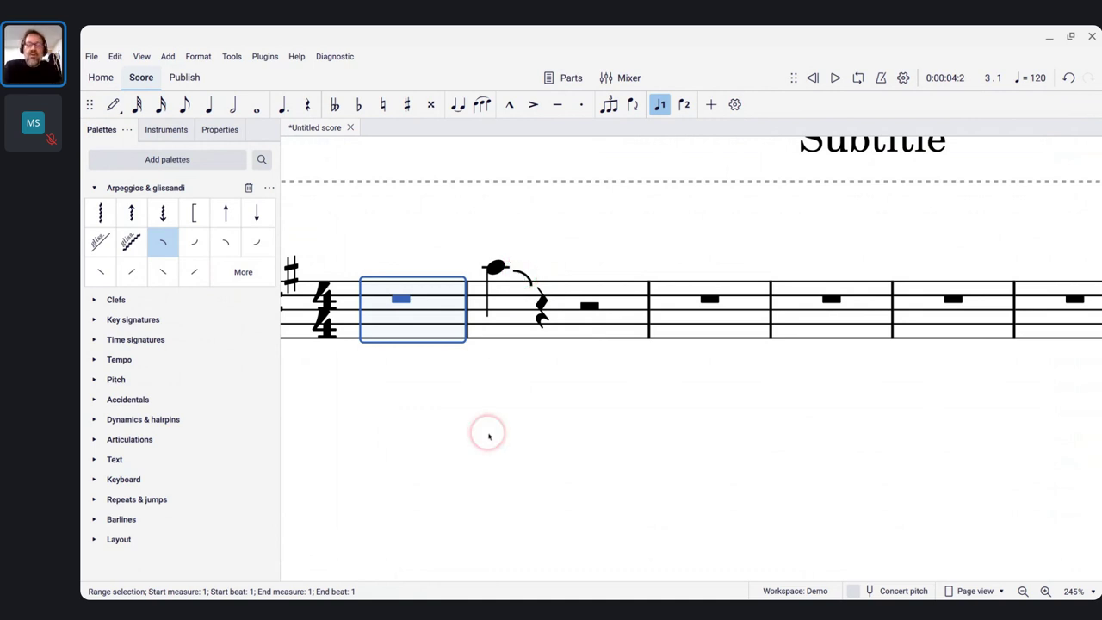
pyautogui.press('F10')
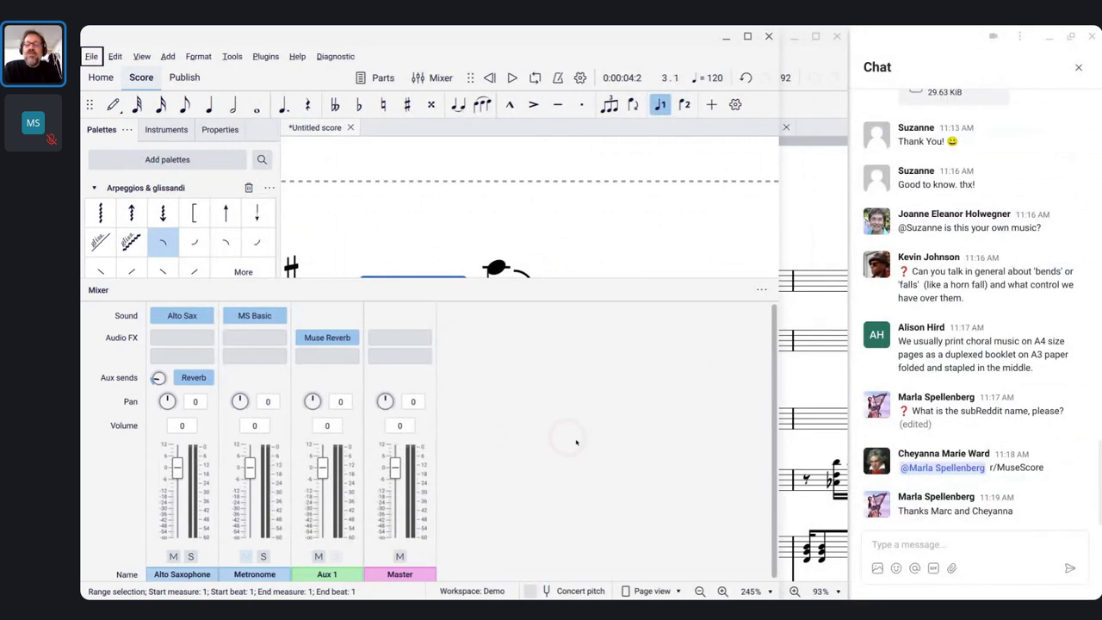
pyautogui.moveTo(792, 423); pyautogui.dragTo(849, 454)
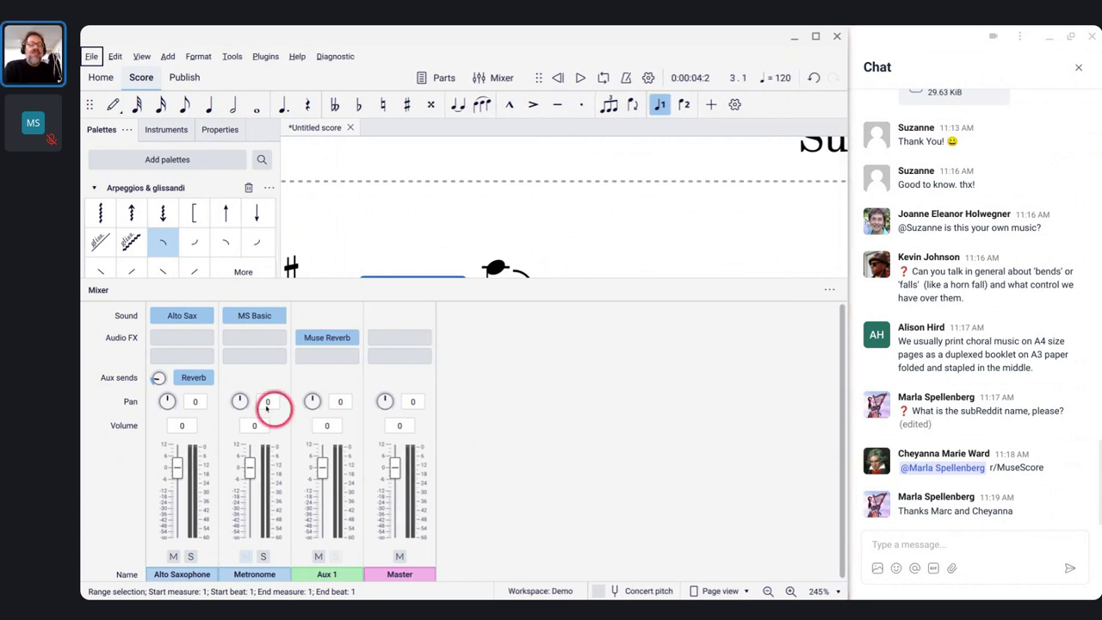
pyautogui.click(204, 316)
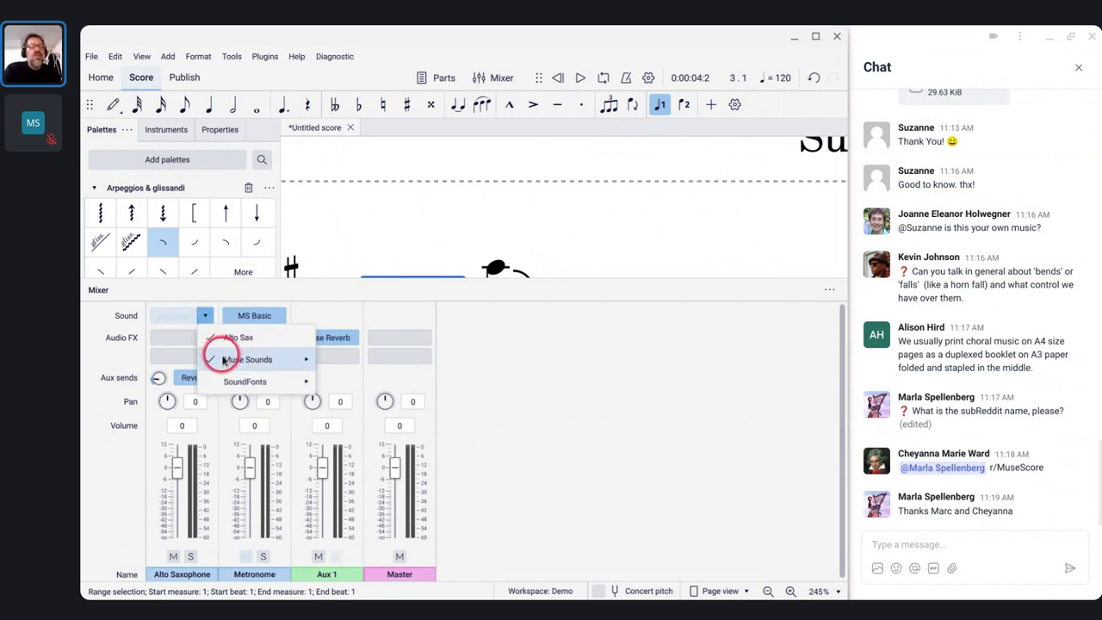
pyautogui.moveTo(238, 382)
pyautogui.click(349, 423)
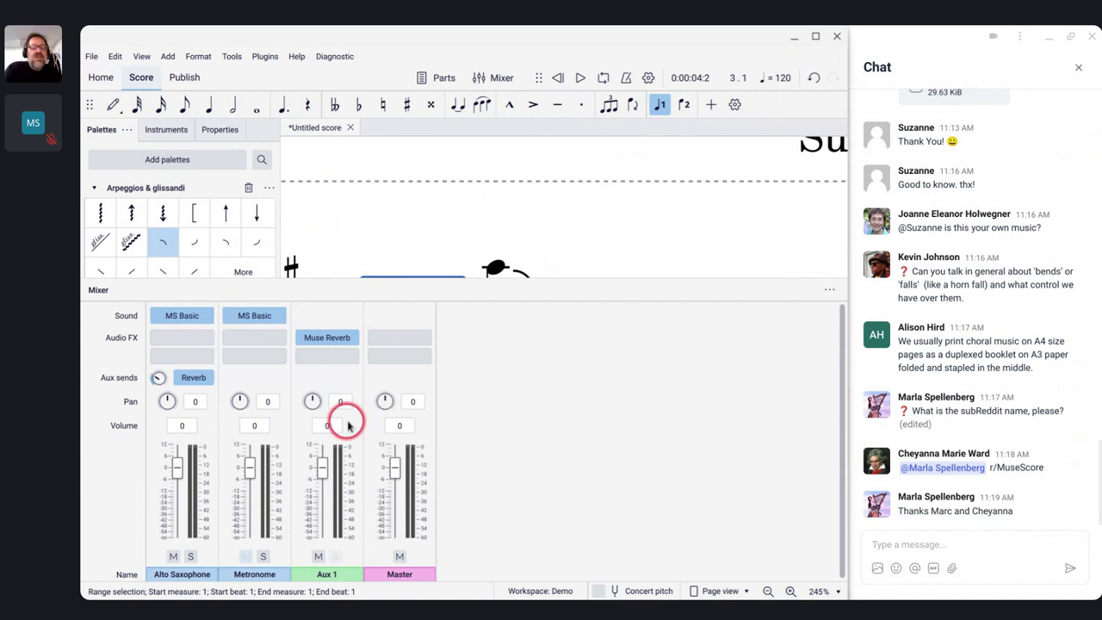
# Step: Play the score from the rest in measure 1 through measure 2 to hear the fall with MS Basic
pyautogui.scroll(-2, 424, 238)
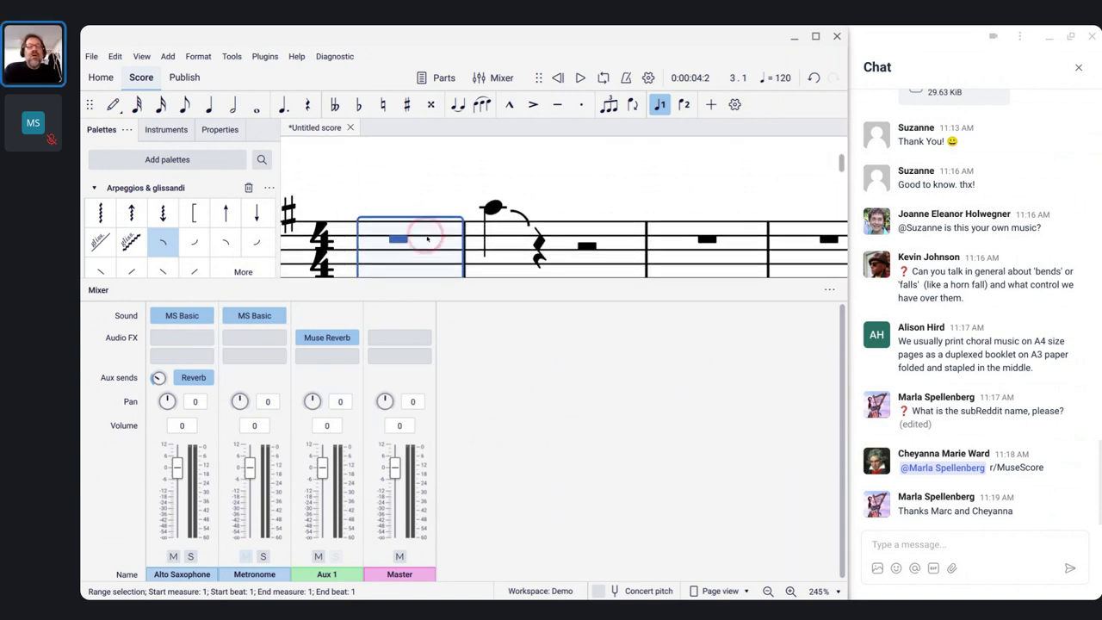
pyautogui.click(413, 240)
pyautogui.press('space')
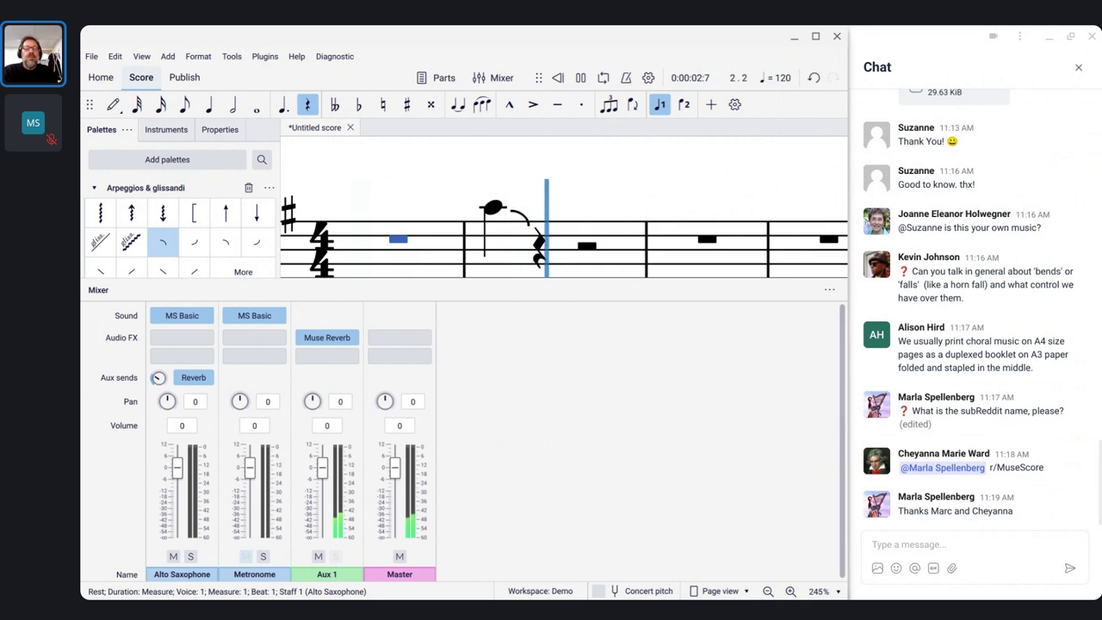
pyautogui.press('space')
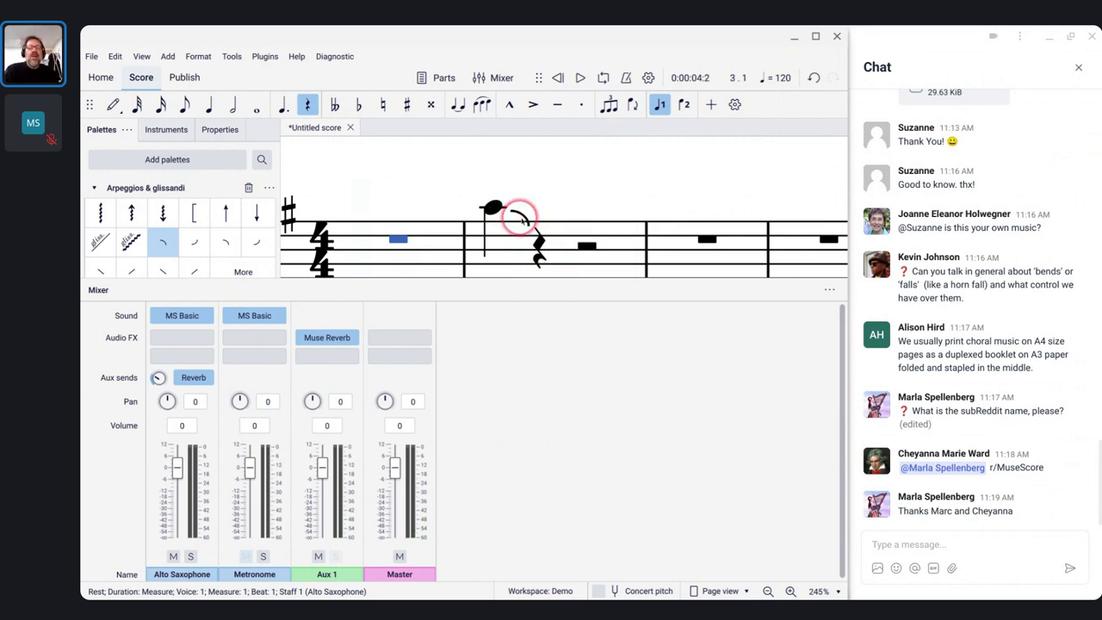
# Step: Delete the fall after the quarter note in measure 2 and close the mixer
pyautogui.click(518, 212)
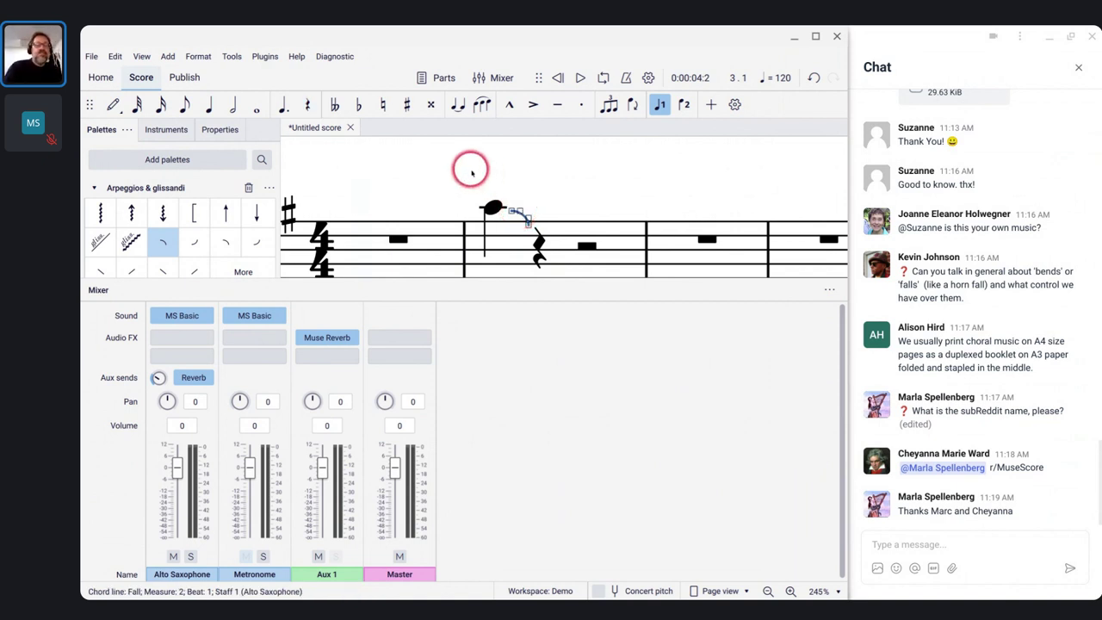
pyautogui.press('Delete')
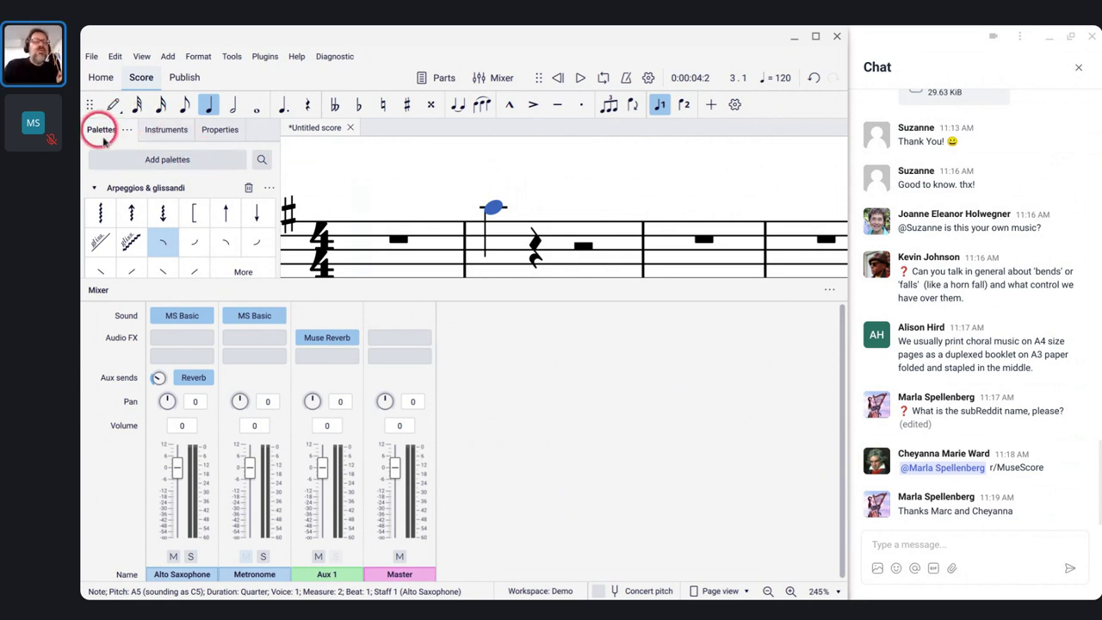
pyautogui.press('F10')
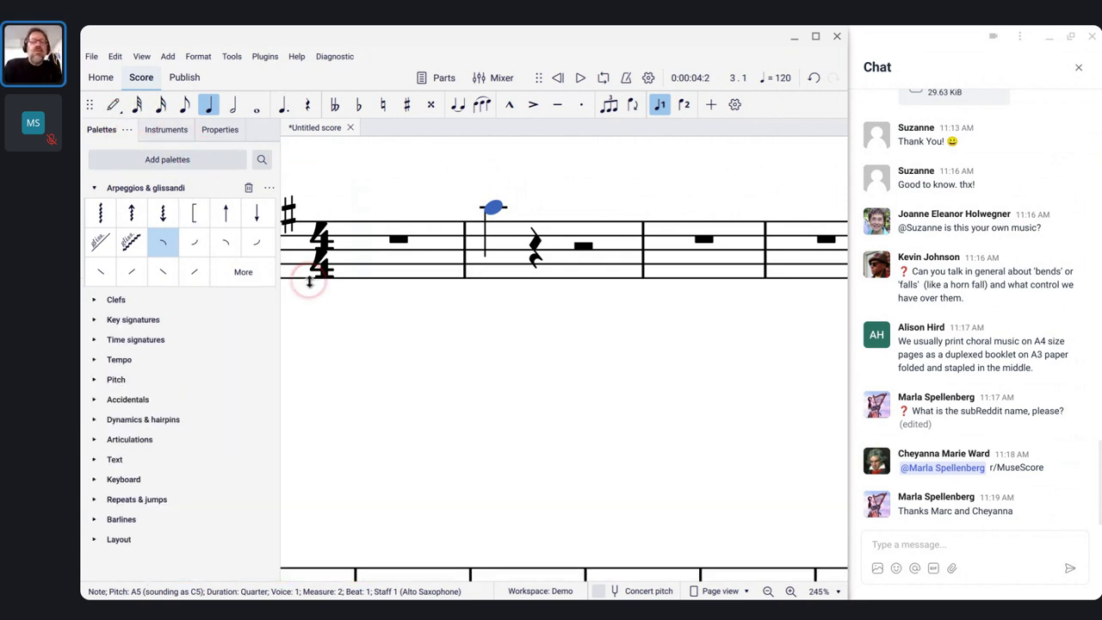
# Step: Add the Grace notes palette to the list of palettes
pyautogui.click(189, 322)
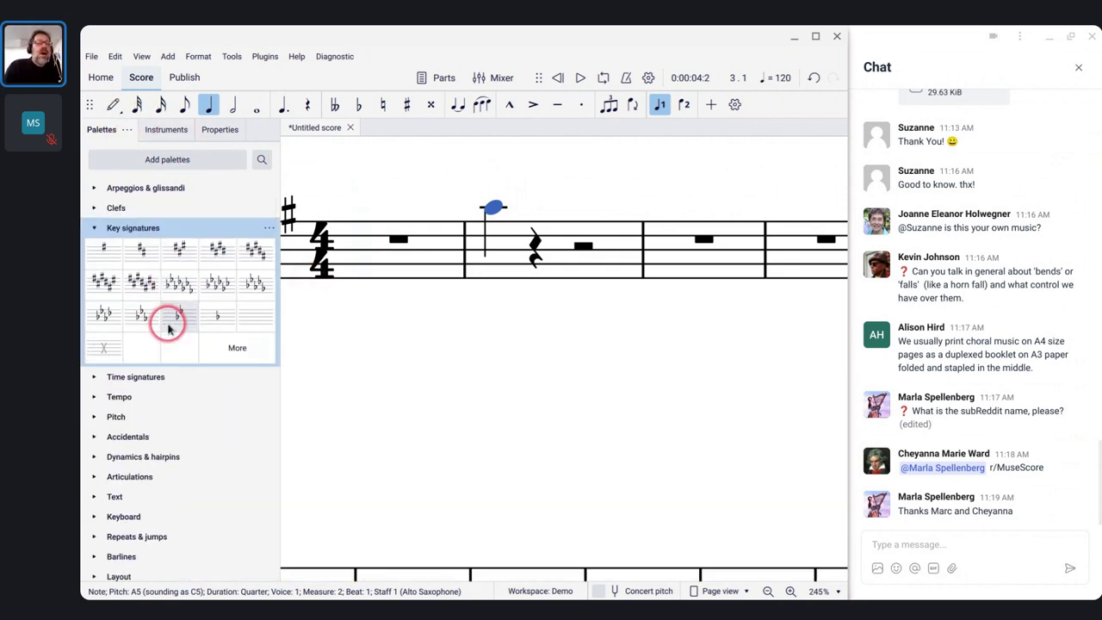
pyautogui.click(94, 226)
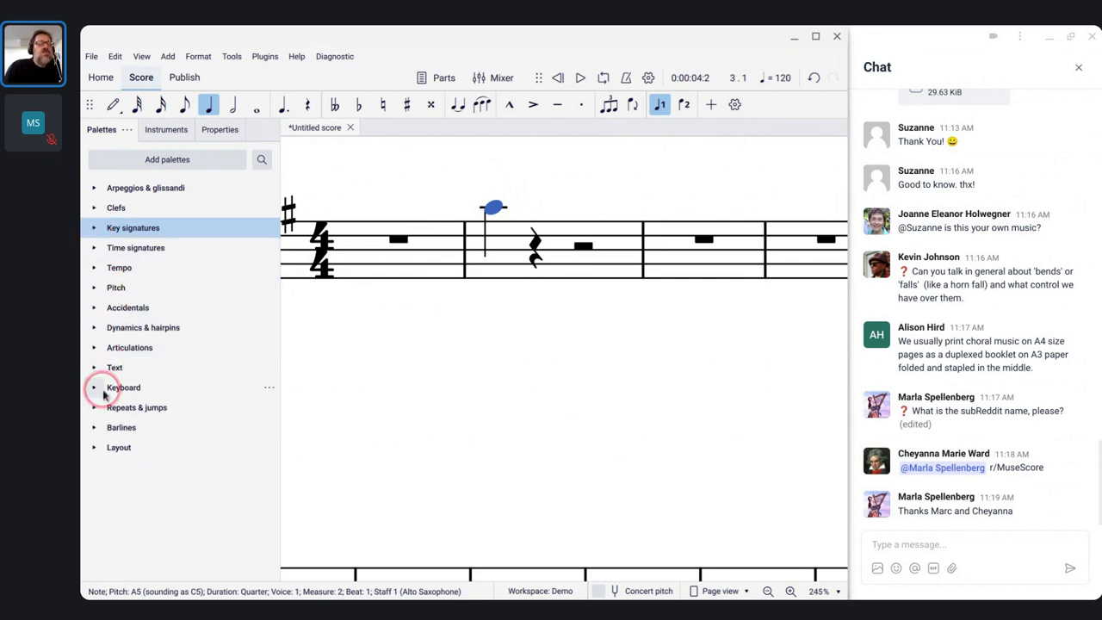
pyautogui.click(161, 160)
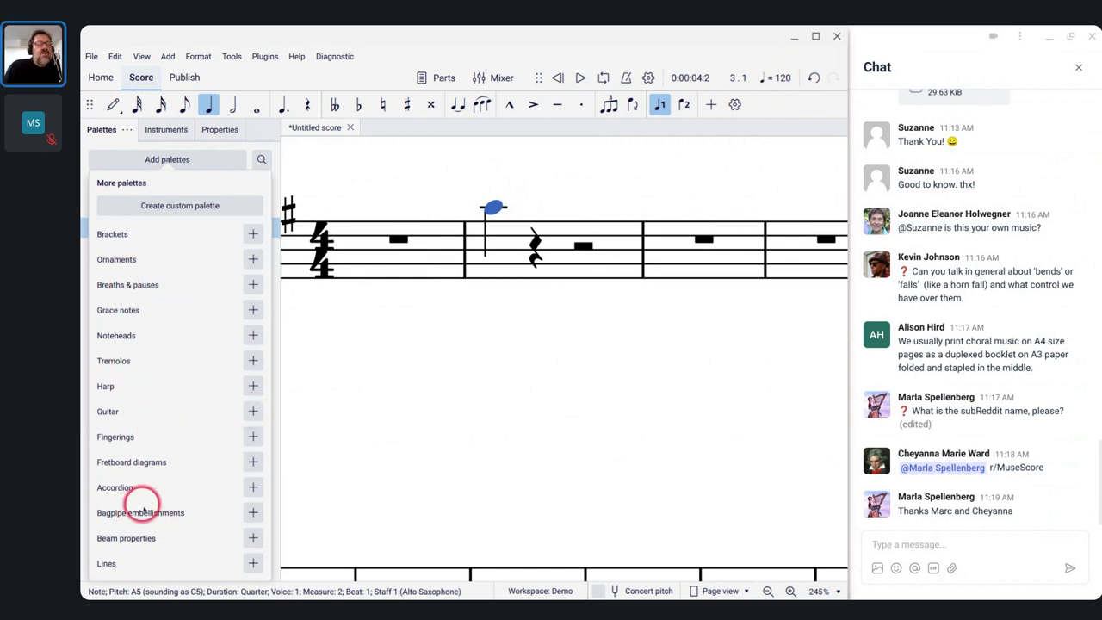
pyautogui.click(379, 362)
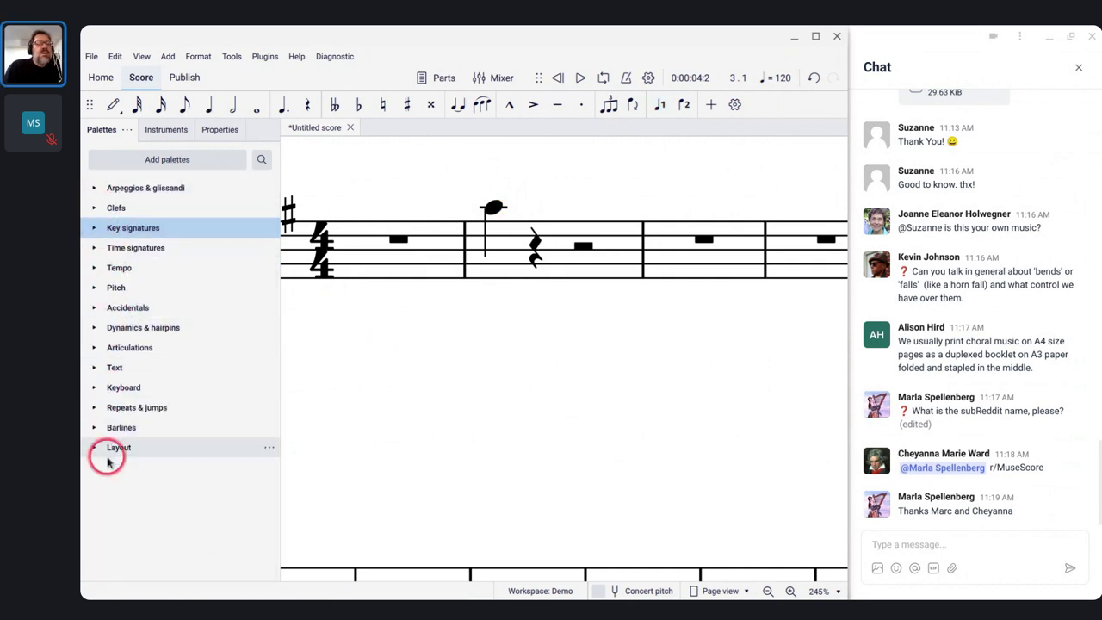
pyautogui.click(142, 165)
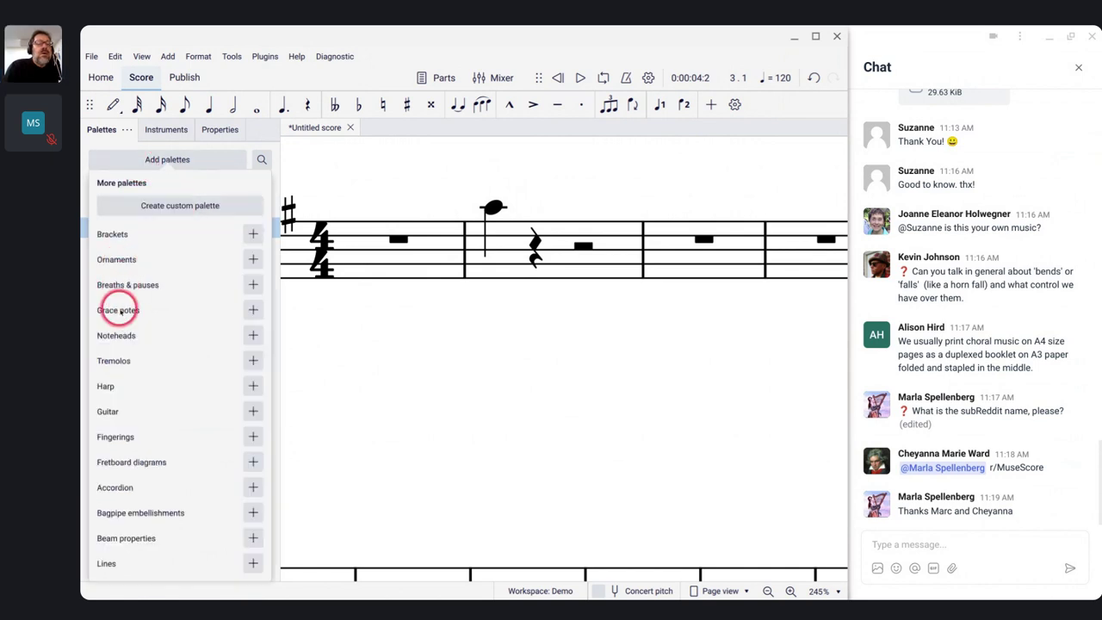
pyautogui.click(251, 310)
pyautogui.click(339, 336)
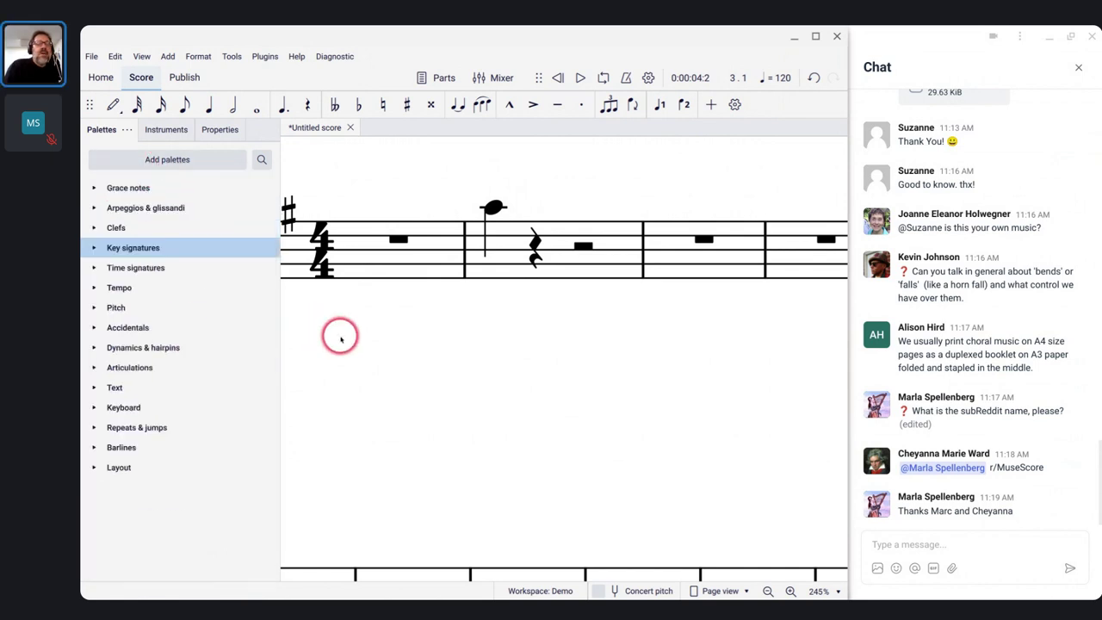
# Step: Add an eighth grace note after the quarter note in measure 2 and lower its pitch to A3
pyautogui.click(494, 210)
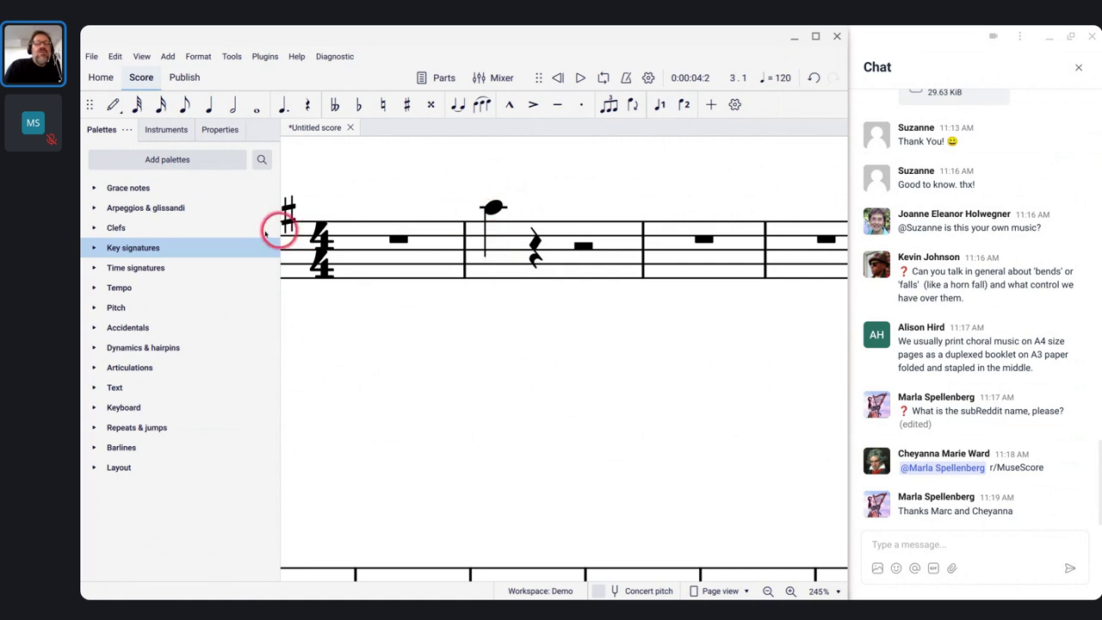
pyautogui.click(94, 188)
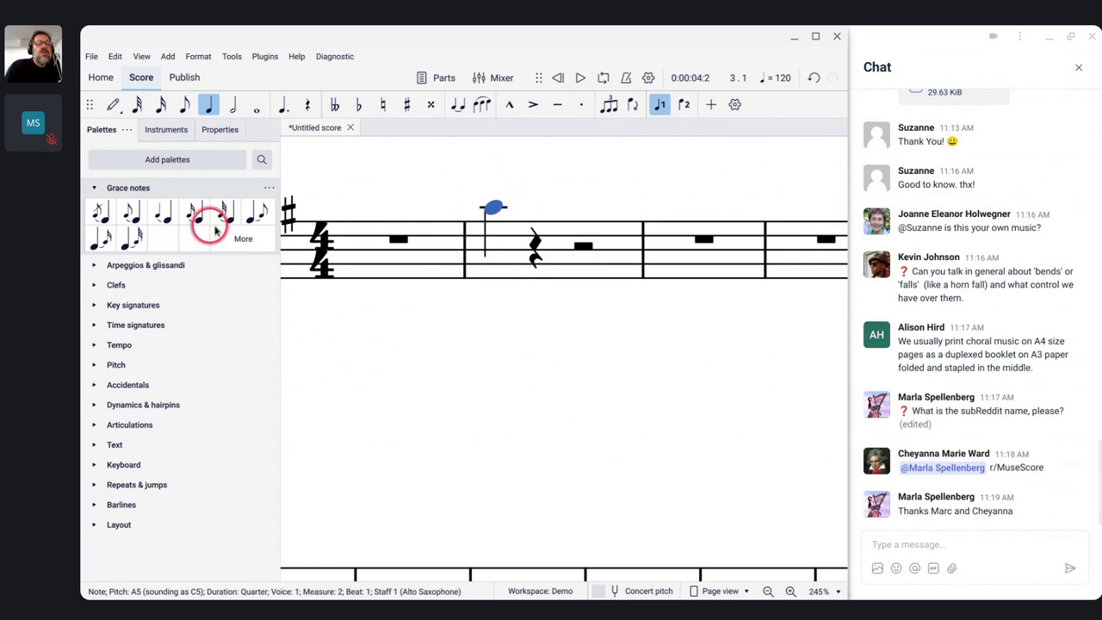
pyautogui.click(255, 221)
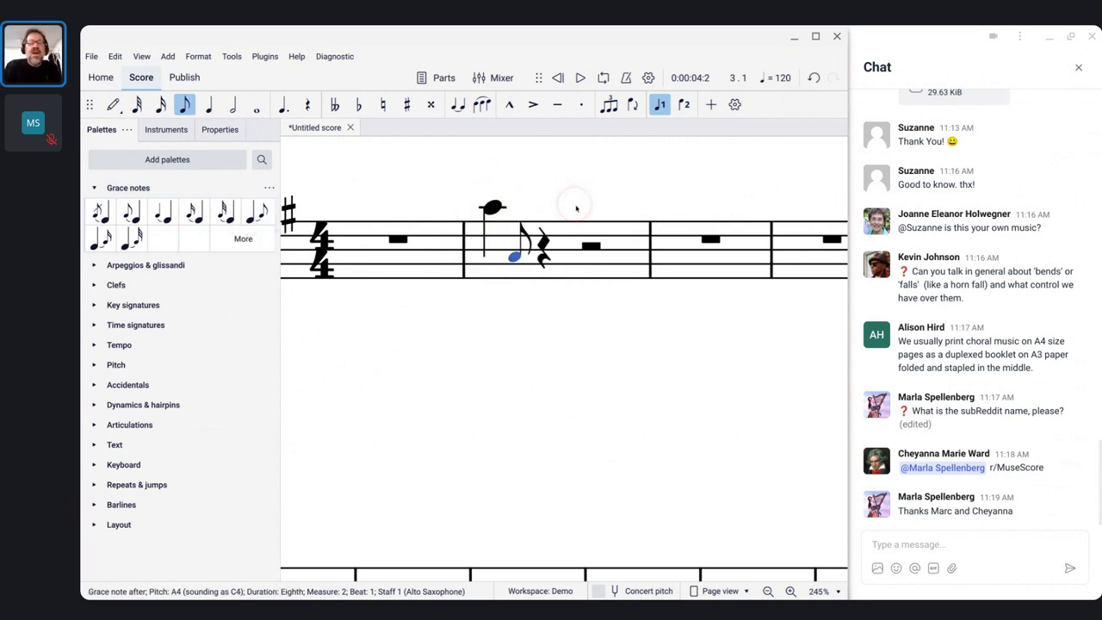
pyautogui.press('Up')
pyautogui.press('Up')
pyautogui.press('Up')
pyautogui.press('Up')
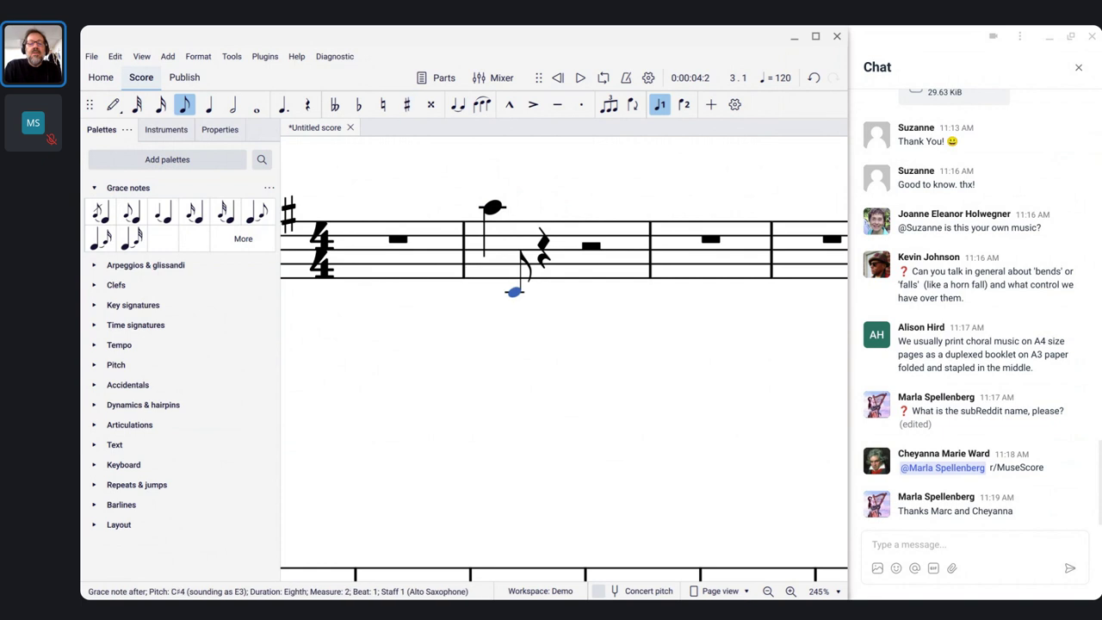
pyautogui.press('Down')
pyautogui.press('Down')
pyautogui.press('Down')
pyautogui.press('Down')
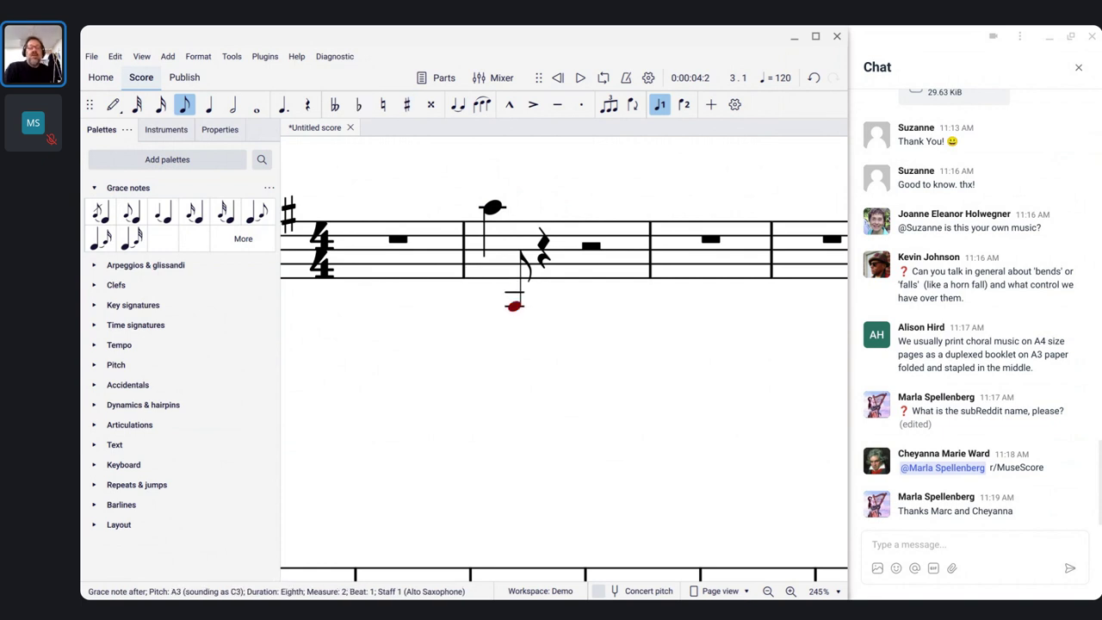
# Step: Apply a wavy glissando from the quarter note in measure 2 to the grace note after it
pyautogui.click(509, 183)
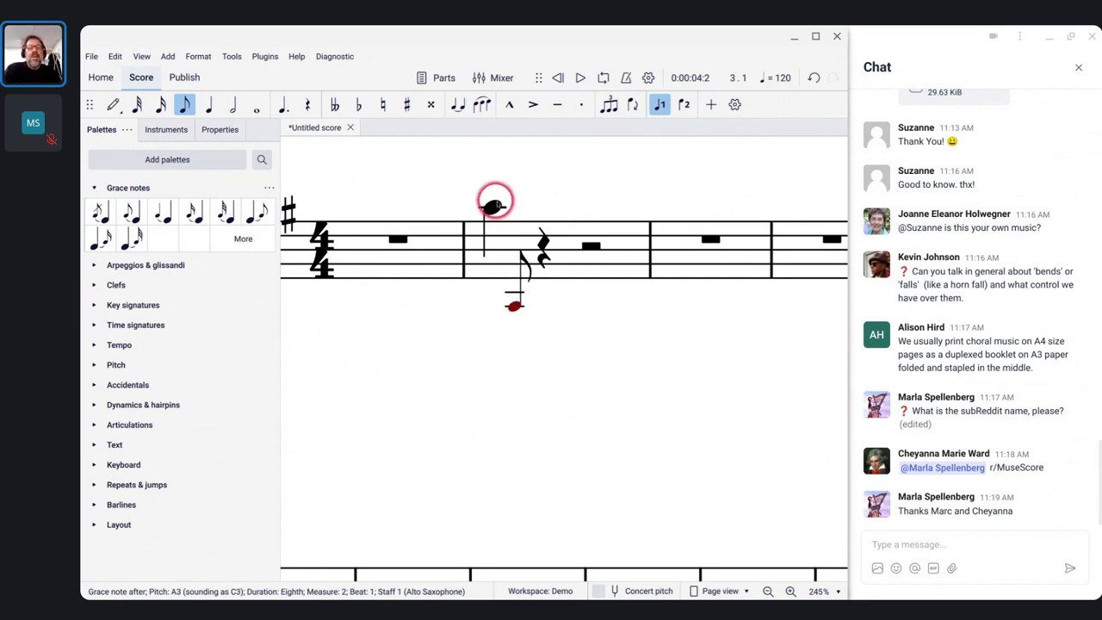
pyautogui.click(107, 187)
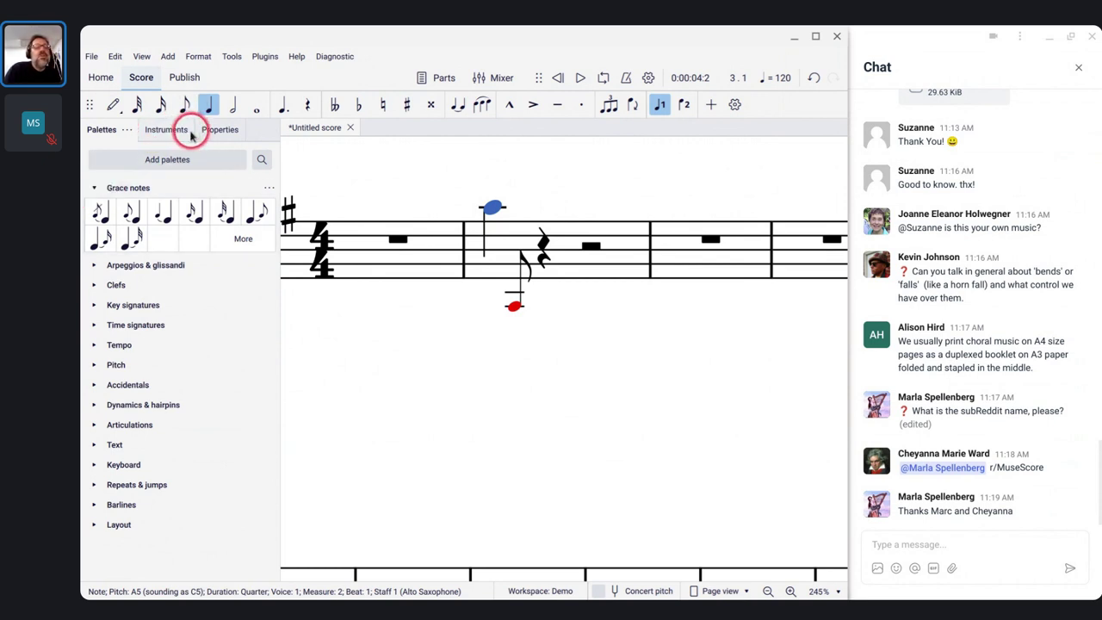
pyautogui.click(97, 266)
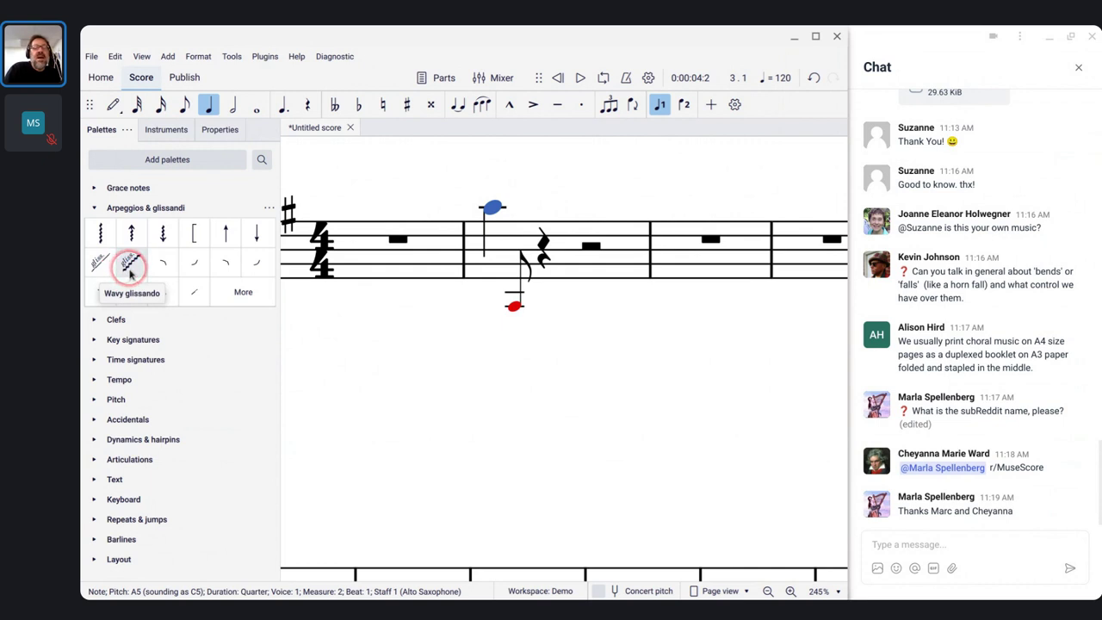
pyautogui.click(129, 268)
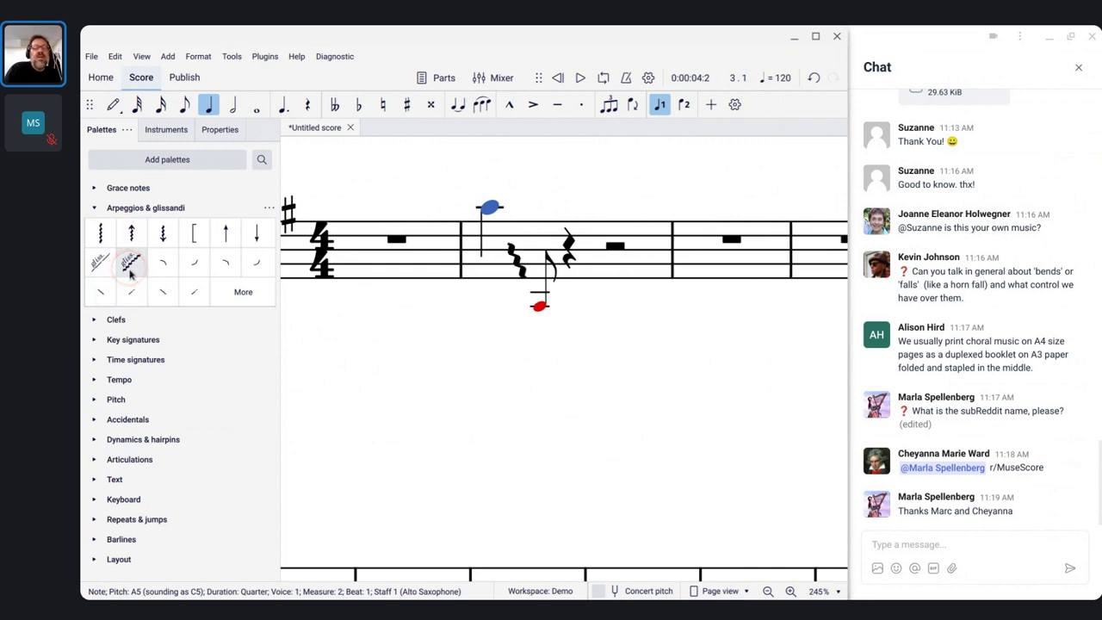
# Step: Set the playback style of the glissando leading to the grace note to Portamento
pyautogui.click(520, 272)
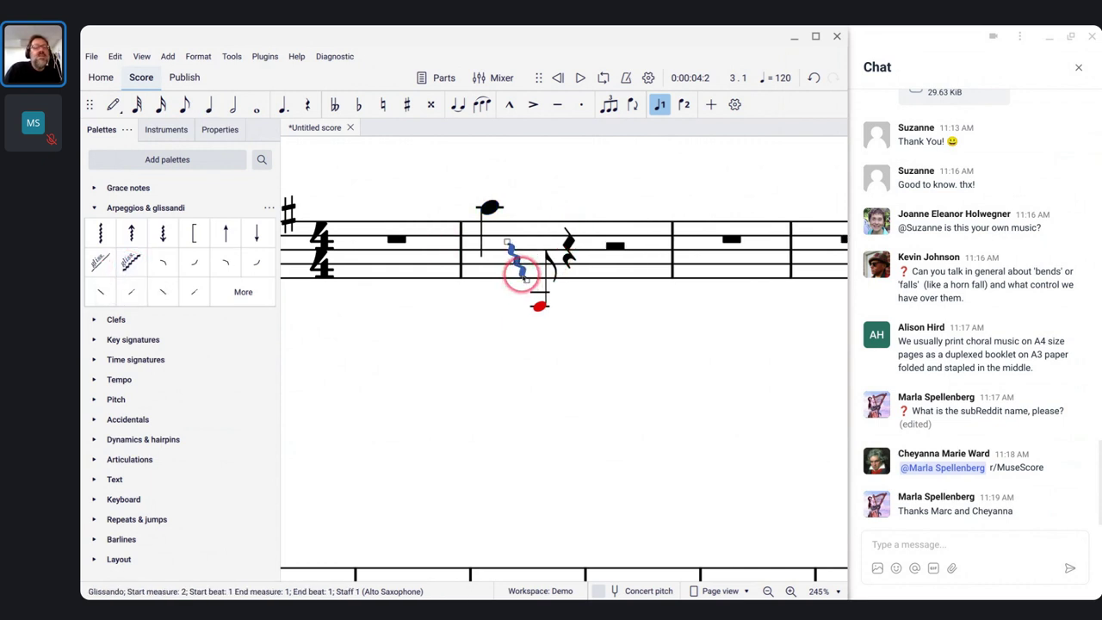
pyautogui.click(200, 131)
pyautogui.click(140, 228)
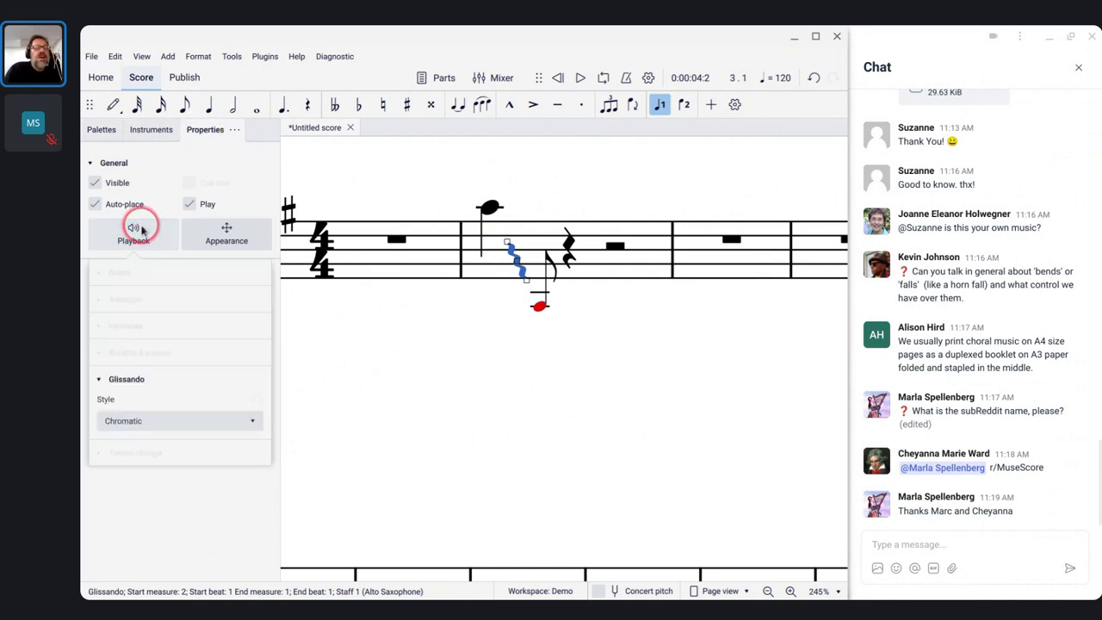
pyautogui.click(110, 420)
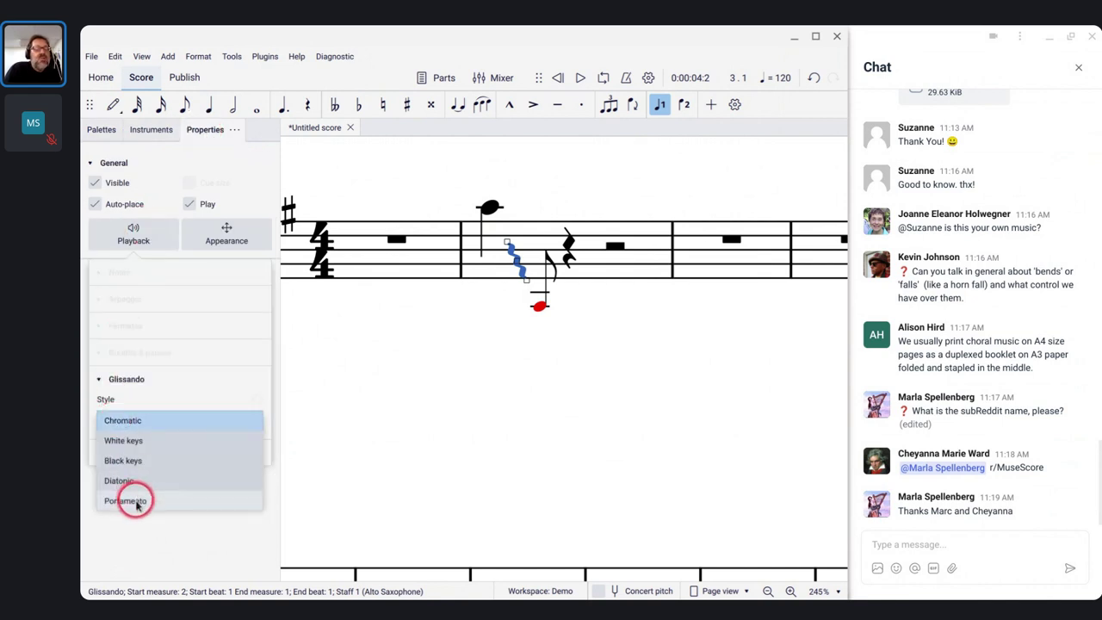
pyautogui.click(129, 501)
# Step: Play the score from the rest in measure 1 through measure 2 to hear the portamento into the grace note
pyautogui.click(396, 239)
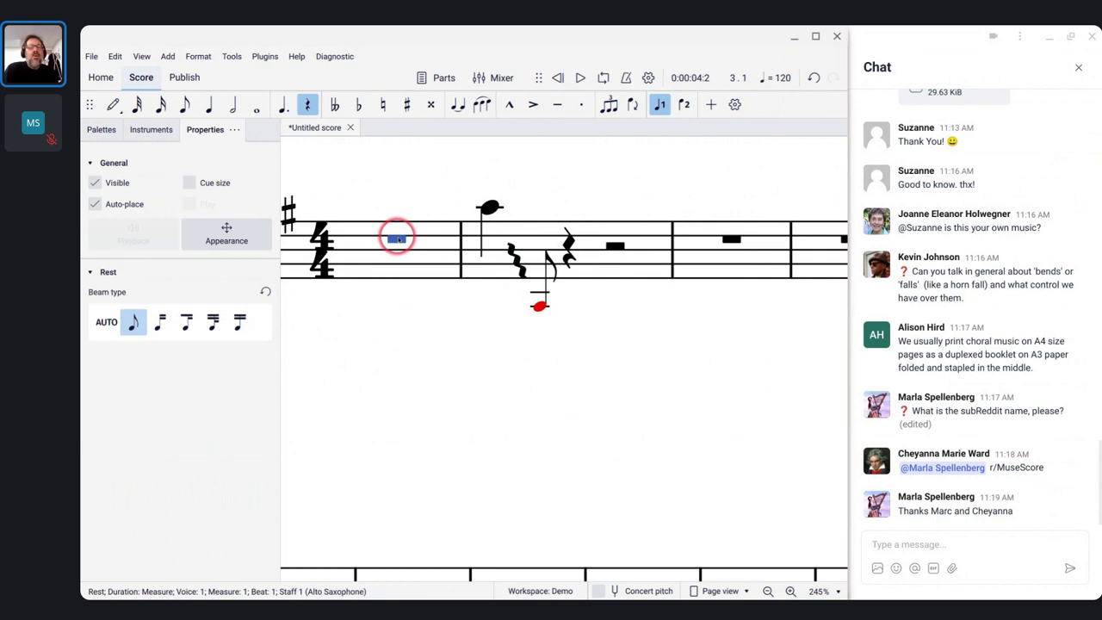
pyautogui.press('space')
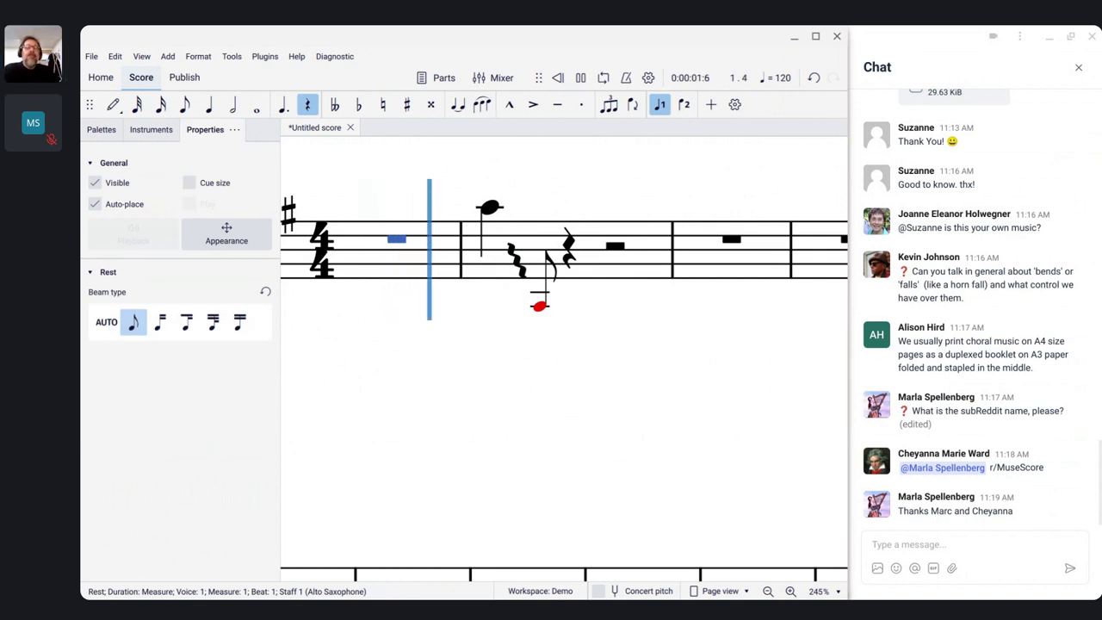
pyautogui.press('space')
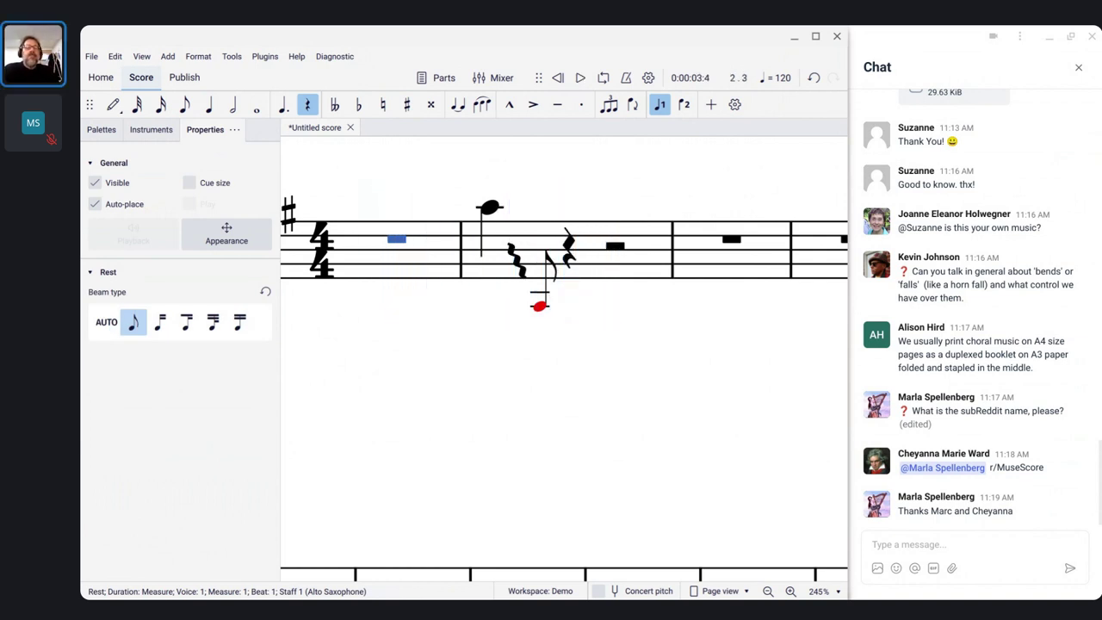
# Step: Delete the wavy glissando and the grace note after the quarter note in measure 2
pyautogui.click(514, 255)
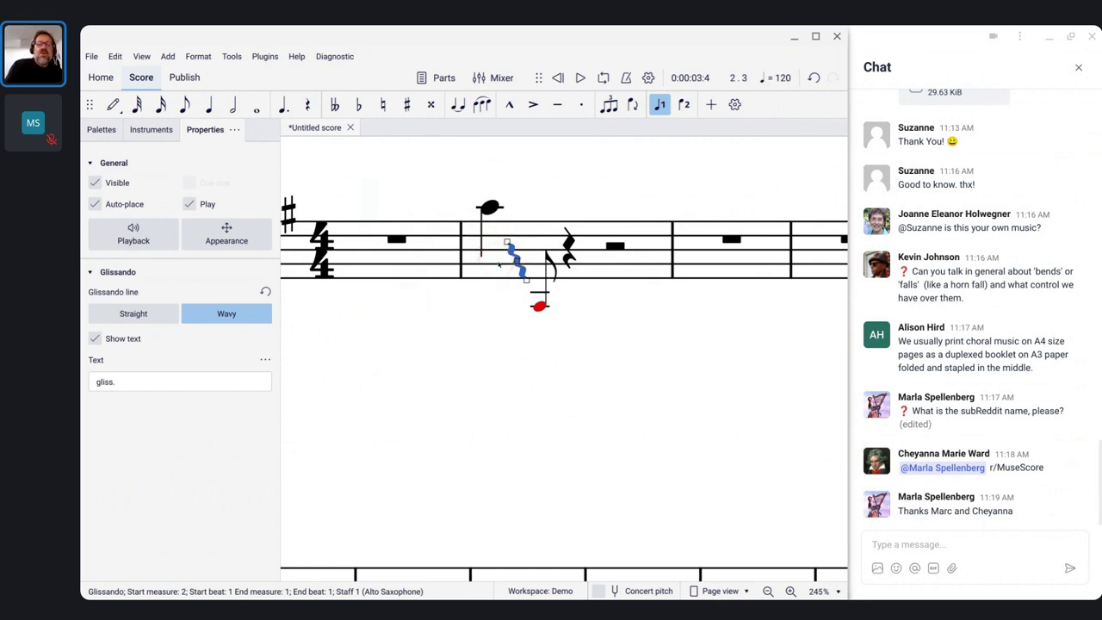
pyautogui.press('Delete')
pyautogui.click(515, 305)
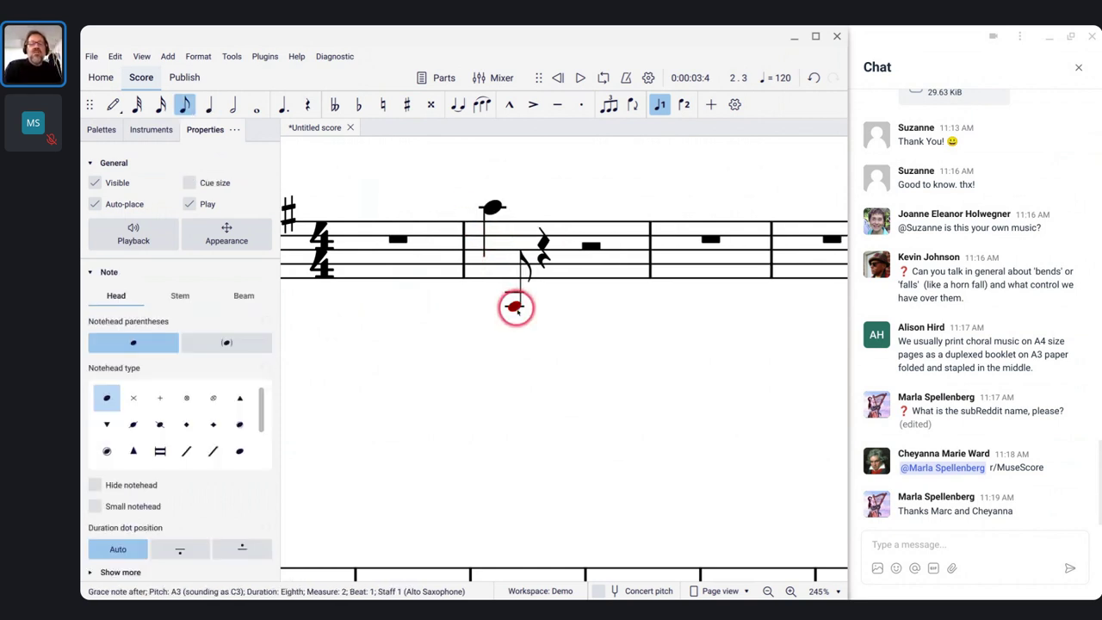
pyautogui.press('Delete')
# Step: Replace the quarter rest on beat 2 of measure 2 with a quarter note A3
pyautogui.click(532, 248)
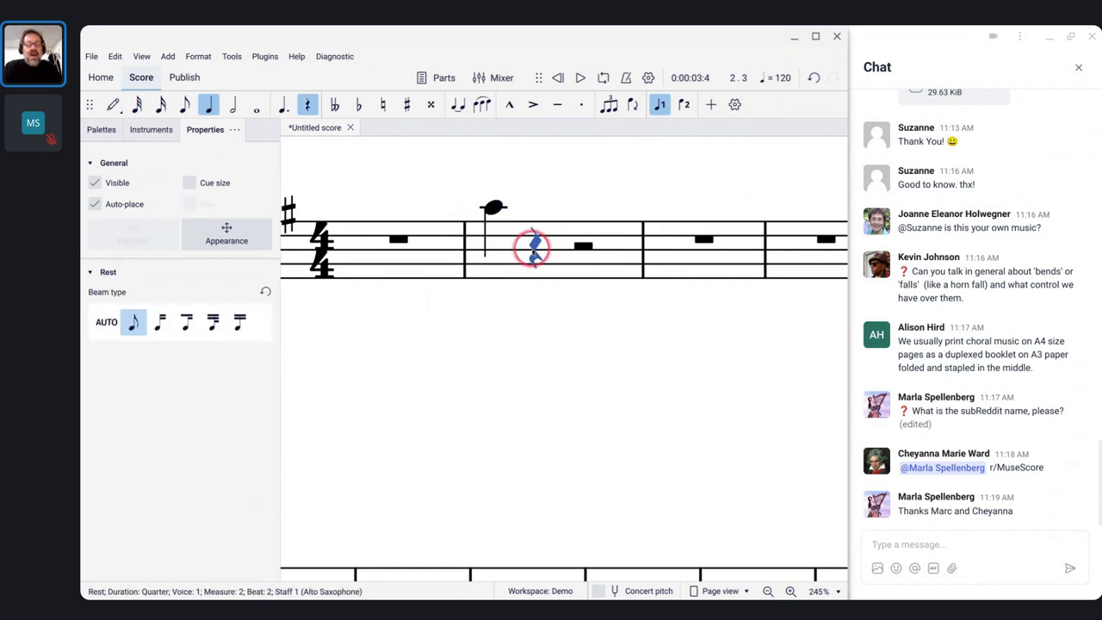
pyautogui.press('a')
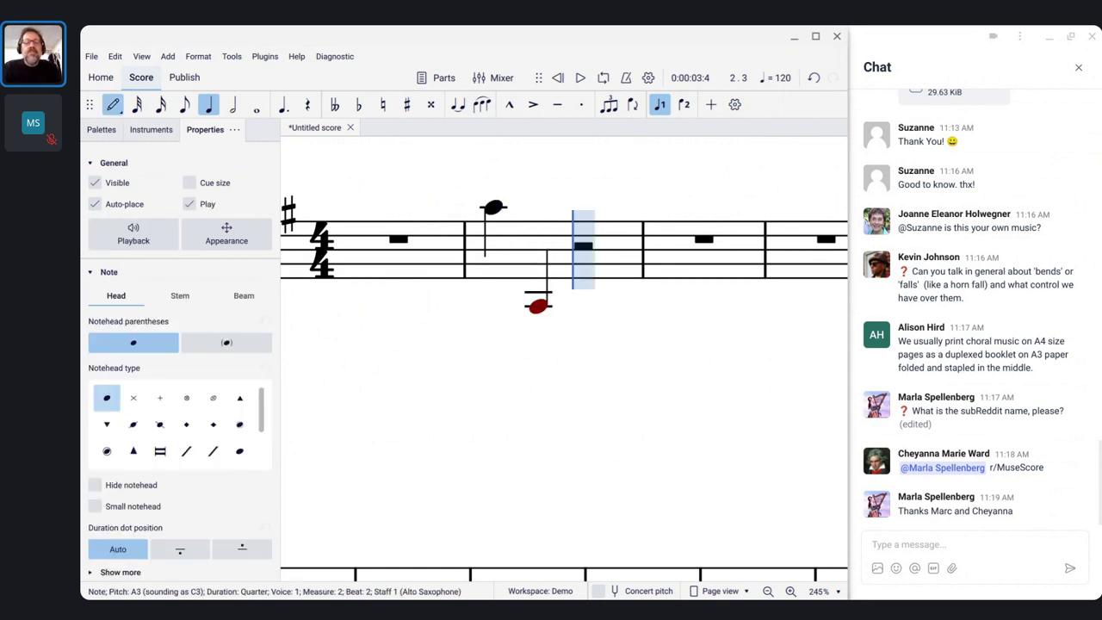
pyautogui.press('Escape')
# Step: Apply a wavy glissando between the two quarter notes in measure 2
pyautogui.click(495, 208)
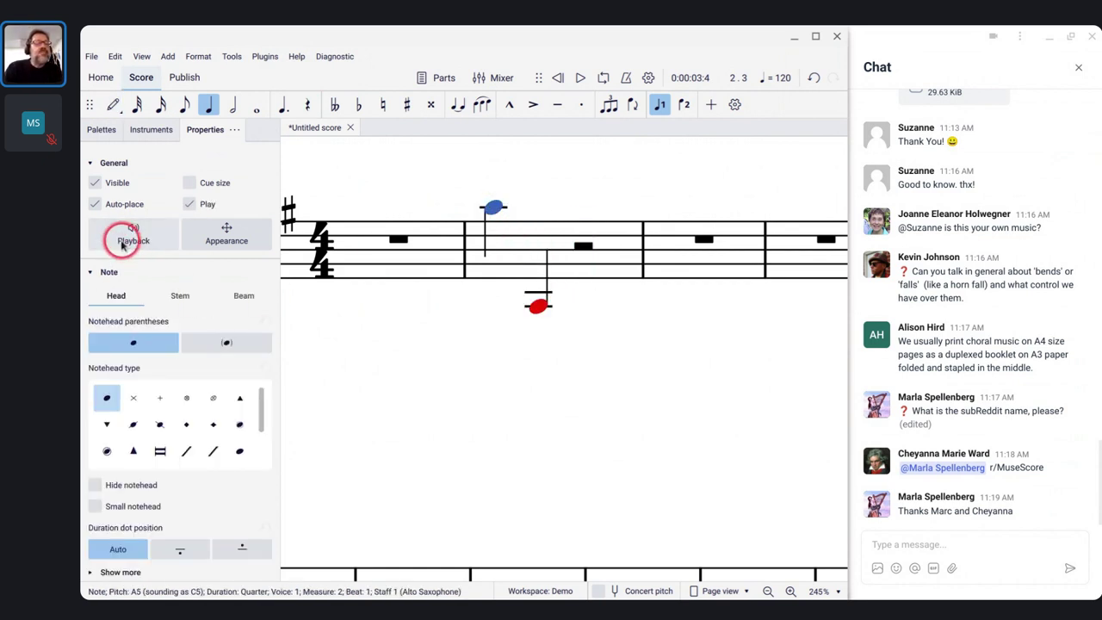
pyautogui.click(101, 130)
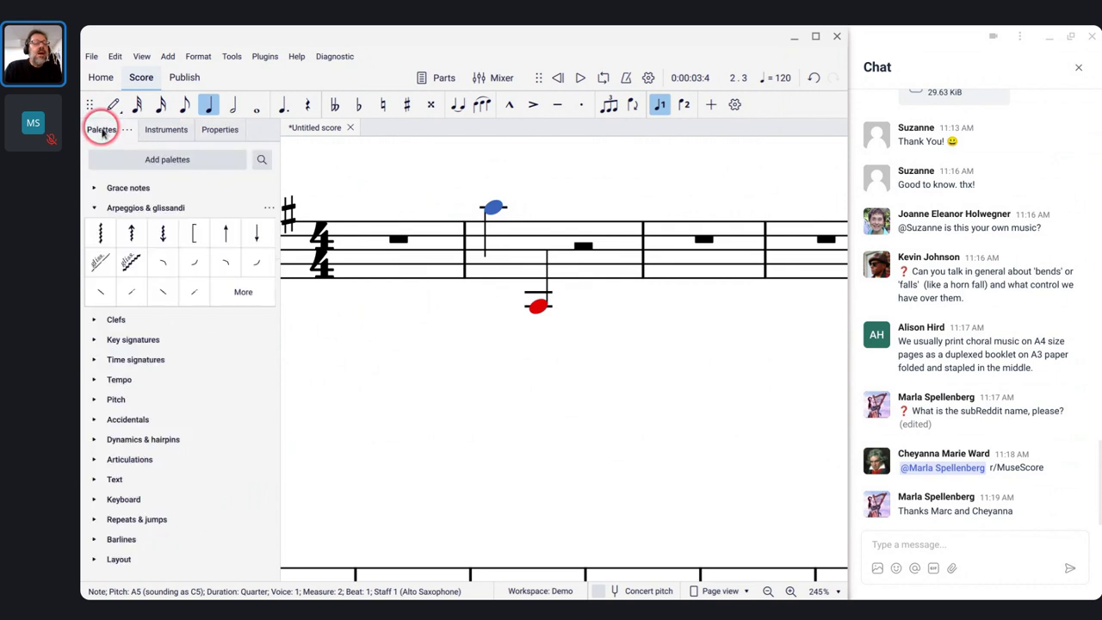
pyautogui.click(131, 261)
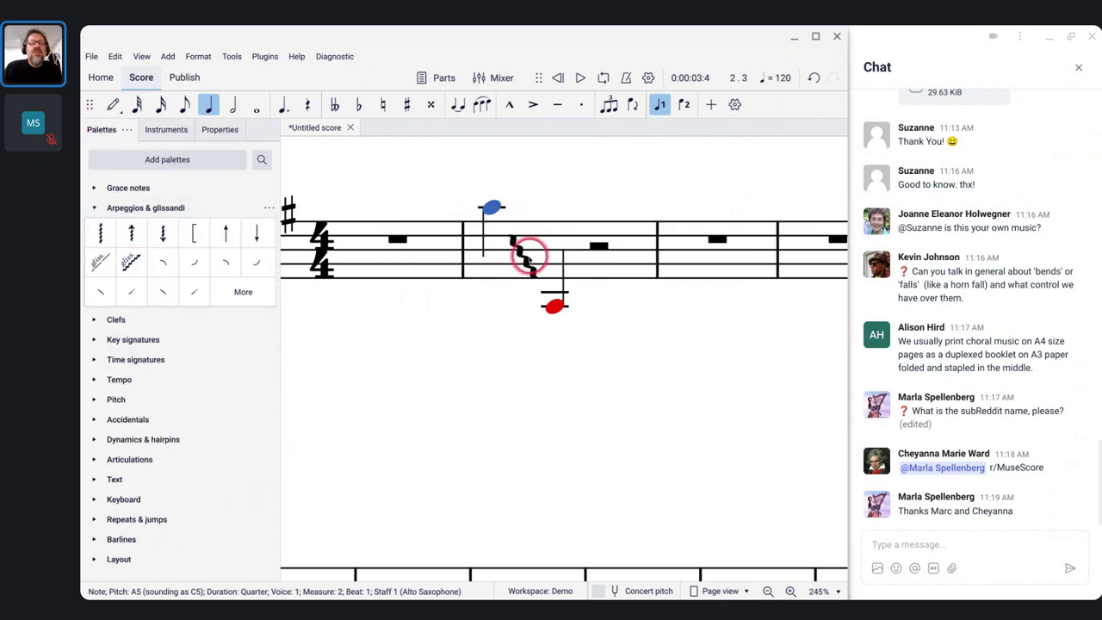
# Step: Set the playback style of the glissando between the quarter notes to Portamento and play the score from measure 1
pyautogui.click(523, 258)
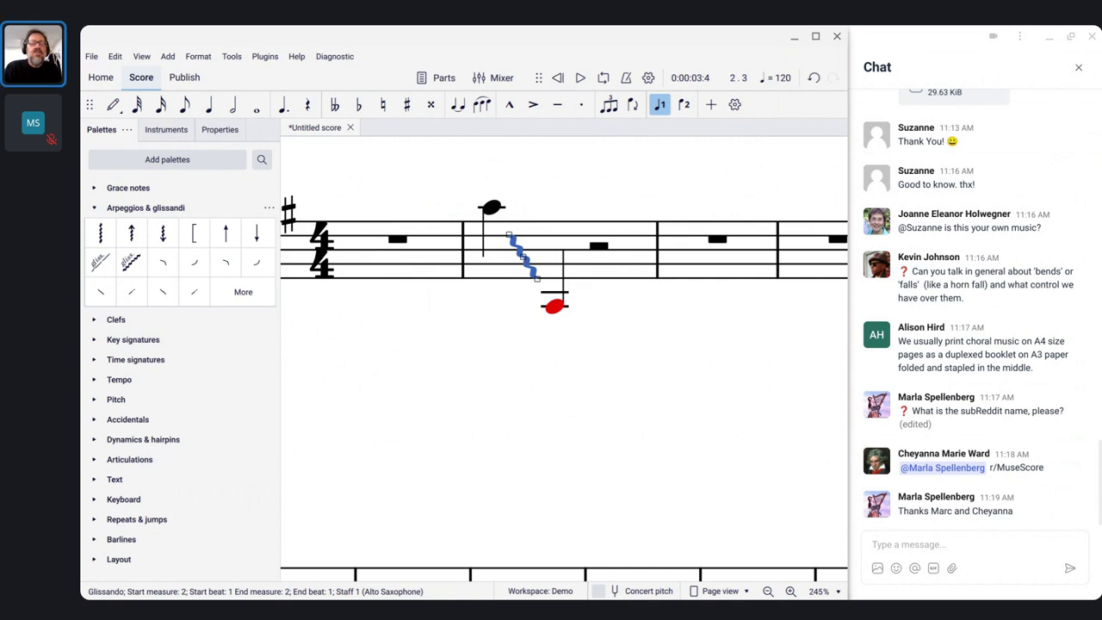
pyautogui.scroll(-1, 465, 352)
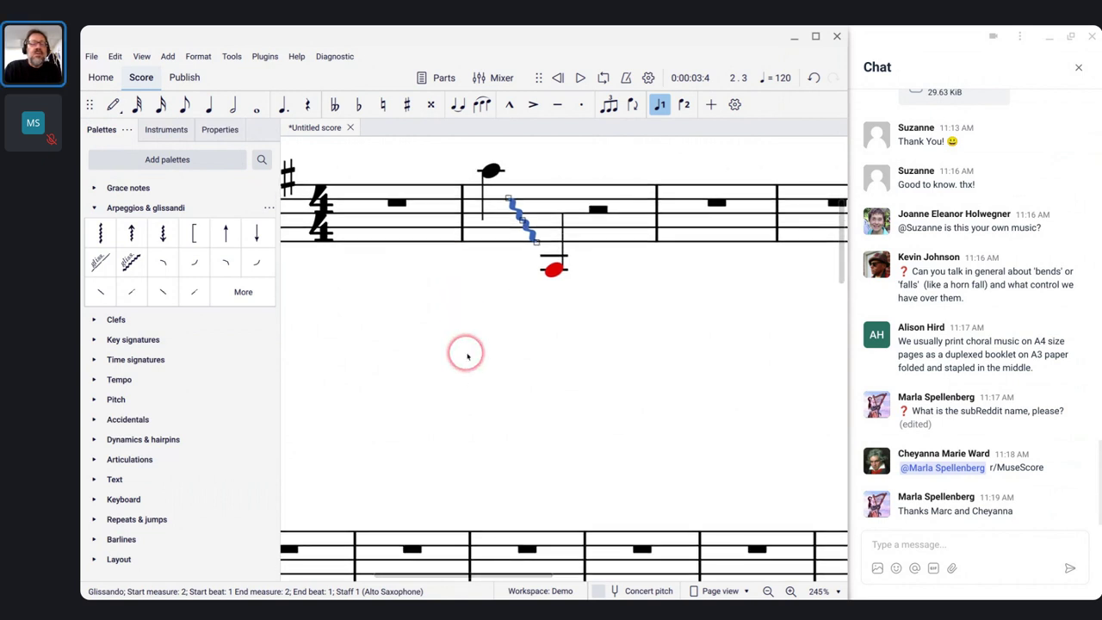
pyautogui.scroll(2, 468, 357)
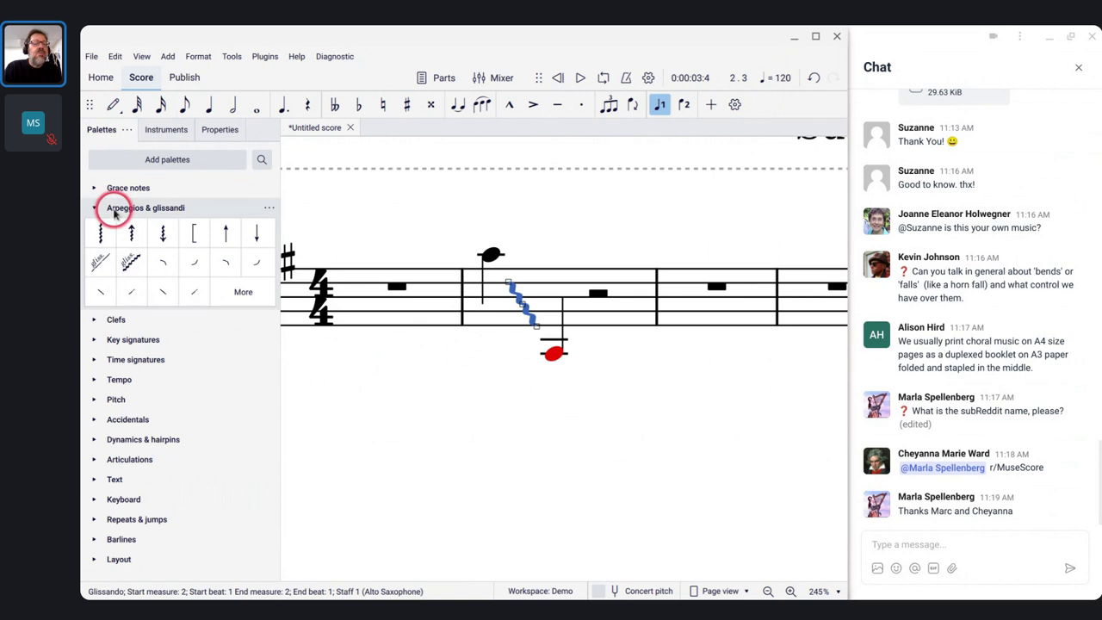
pyautogui.click(217, 126)
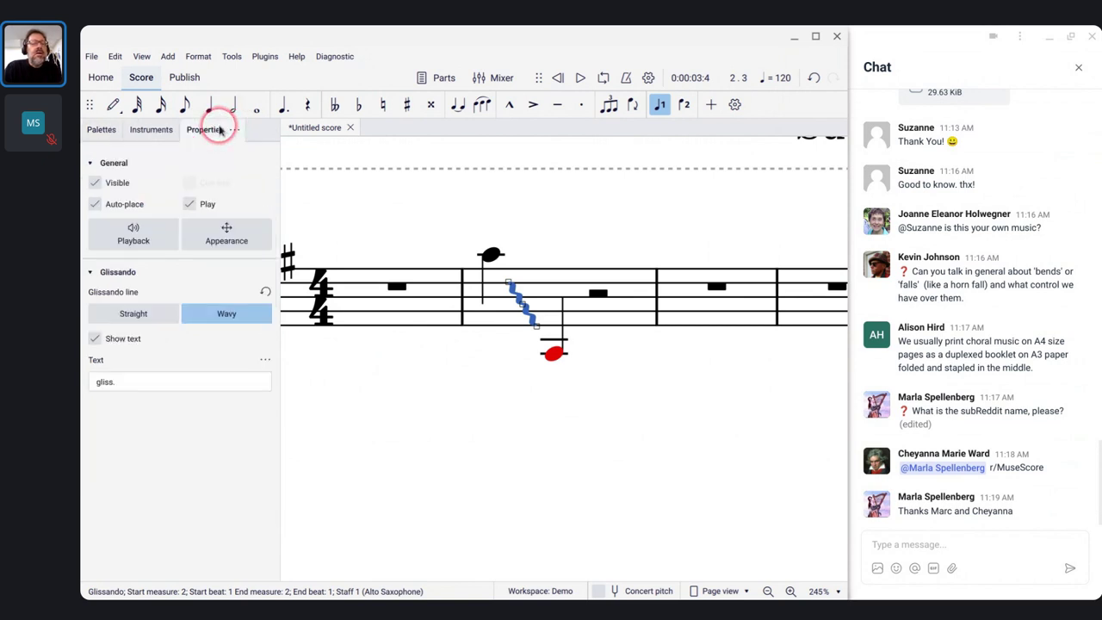
pyautogui.click(125, 231)
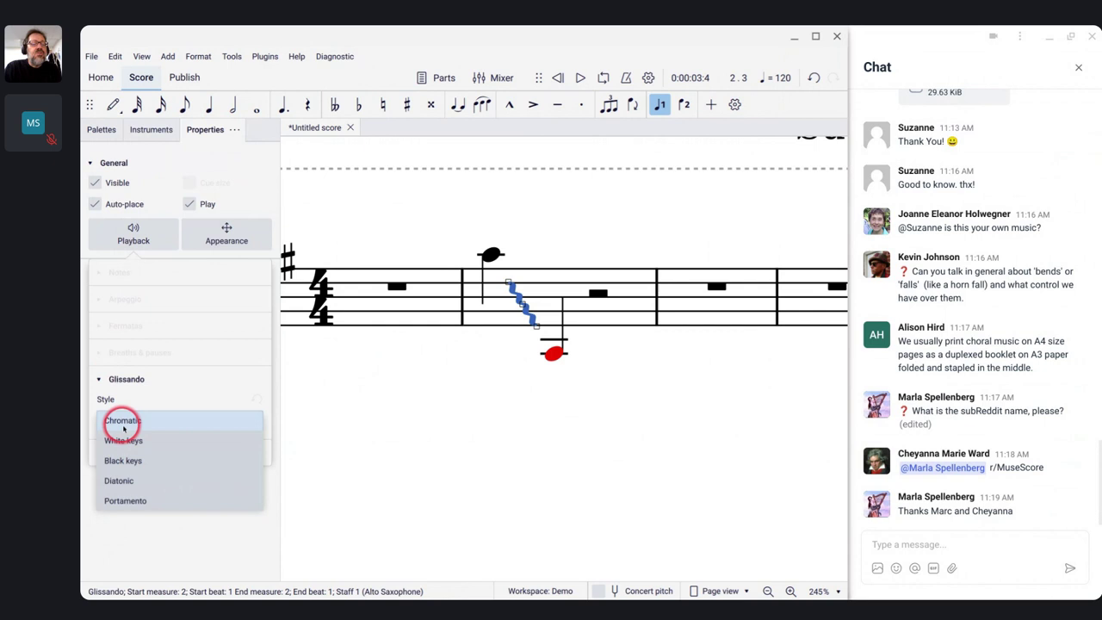
pyautogui.click(138, 498)
pyautogui.click(385, 295)
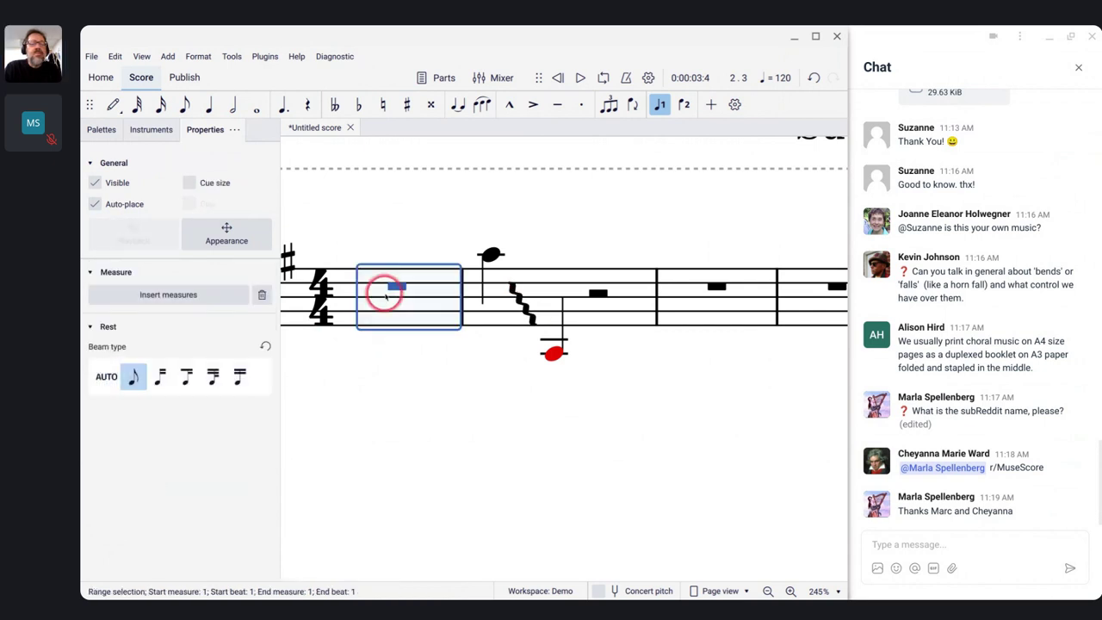
pyautogui.press('space')
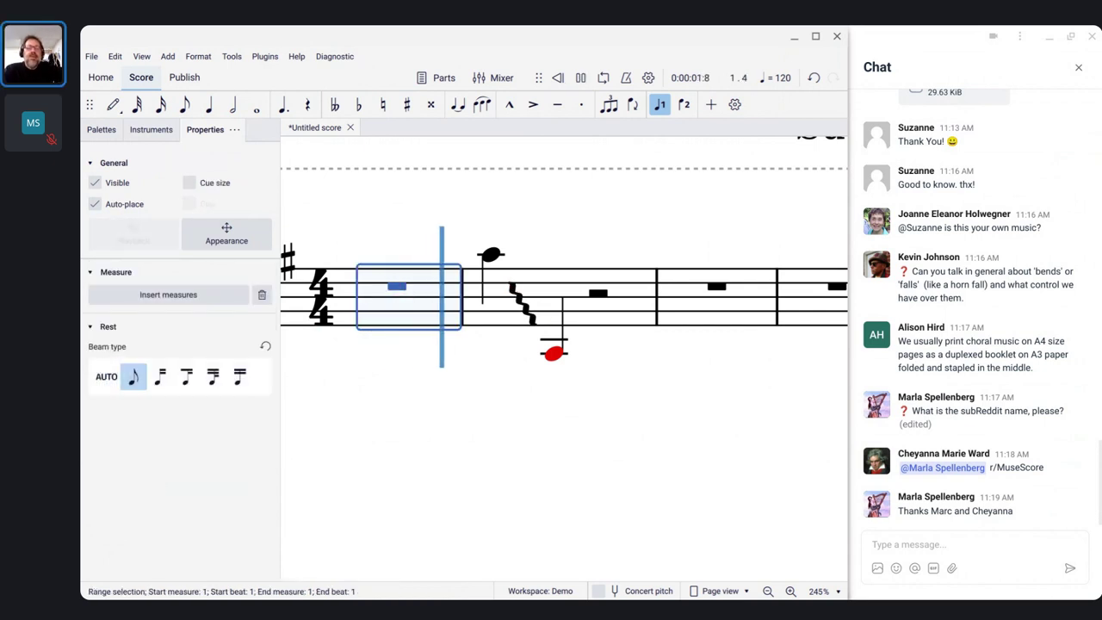
# Step: Turn off playback of the quarter note A3 on beat 2 of measure 2 and play the score from measure 1
pyautogui.press('space')
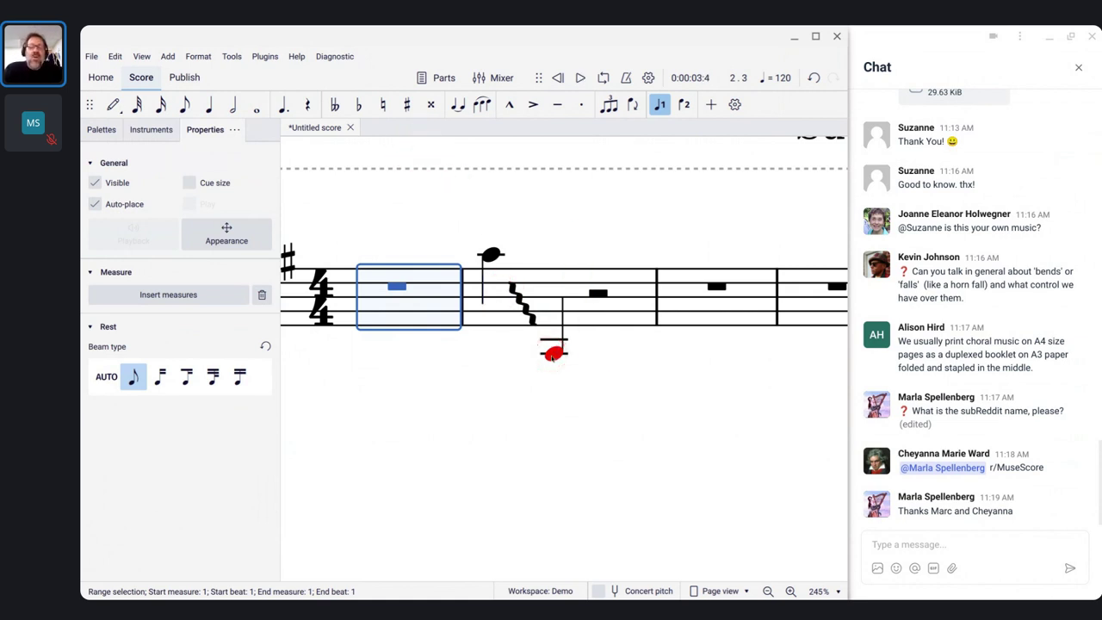
pyautogui.click(551, 354)
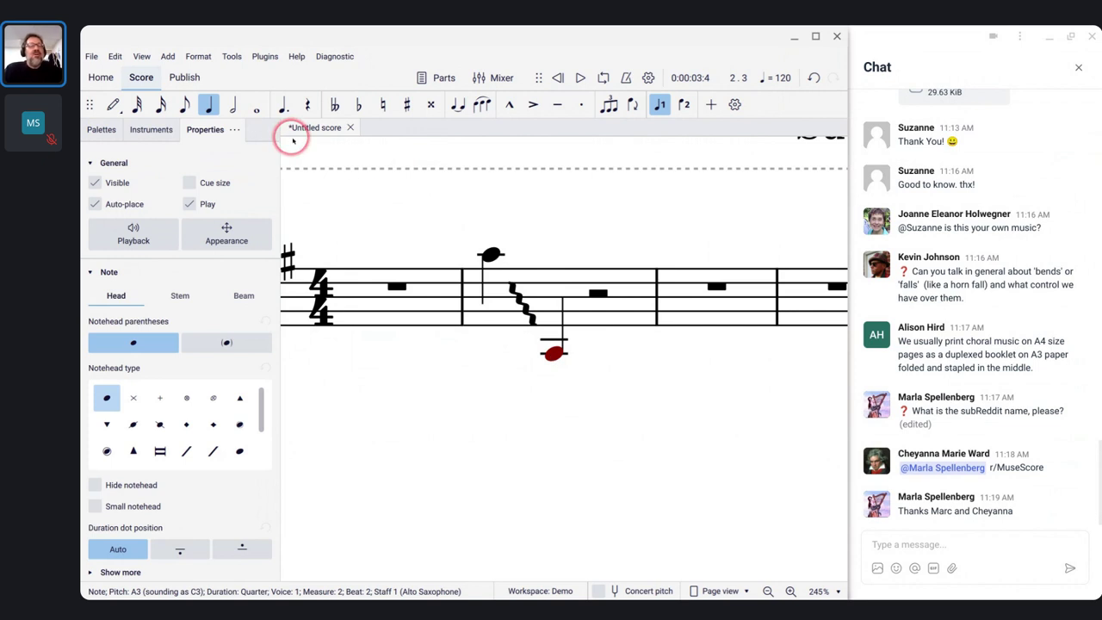
pyautogui.click(207, 199)
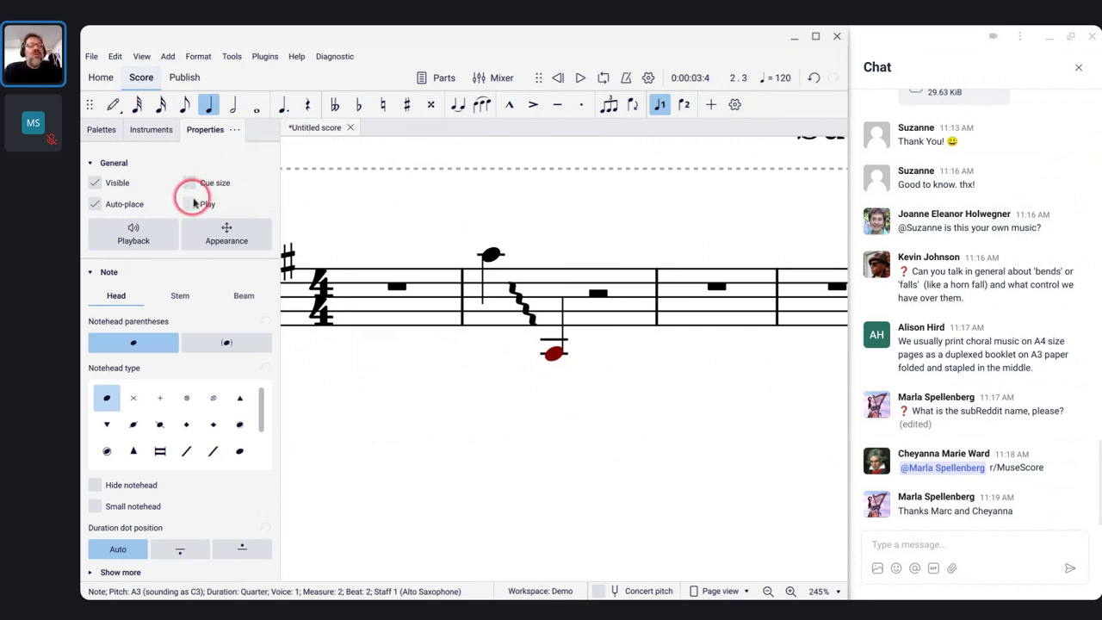
pyautogui.click(396, 293)
pyautogui.press('space')
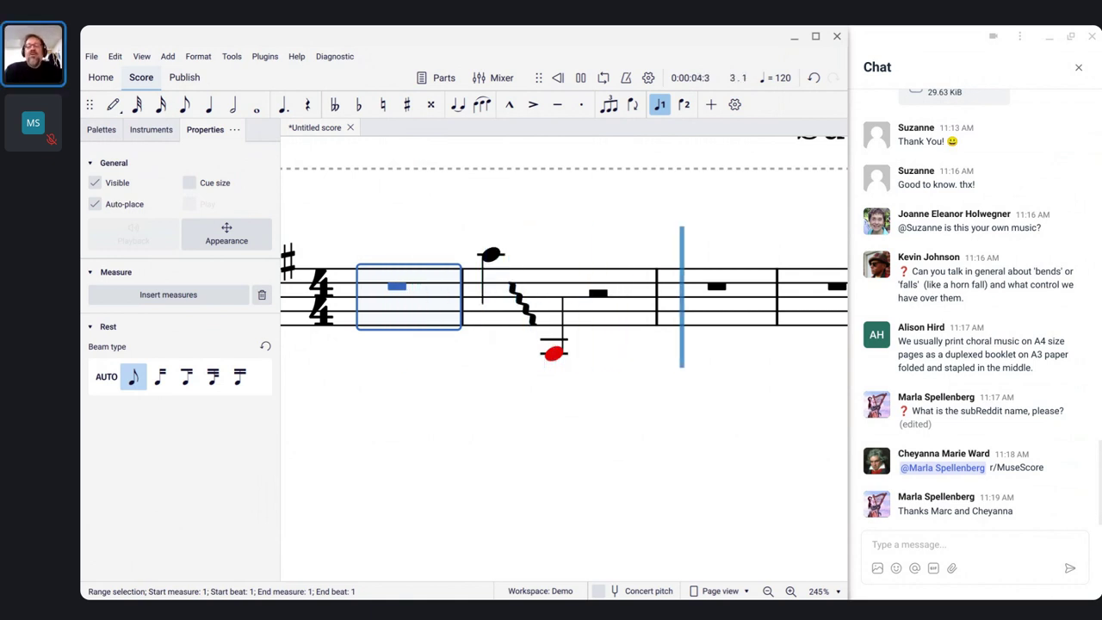
pyautogui.press('space')
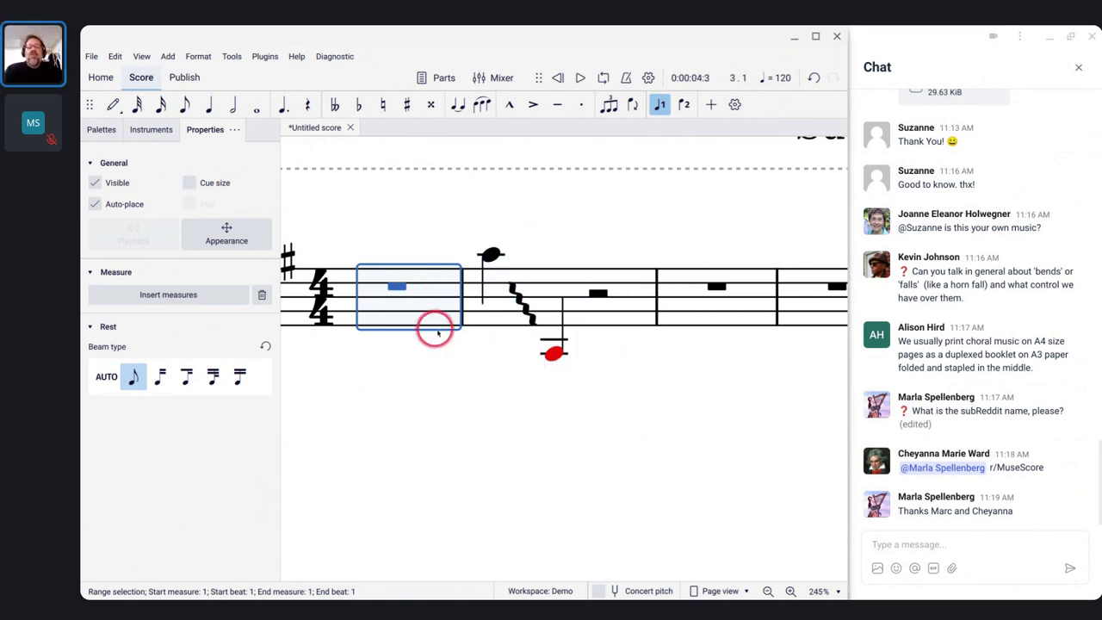
# Step: Make the quarter note A3 at the end of the glissando in measure 2 invisible
pyautogui.click(556, 353)
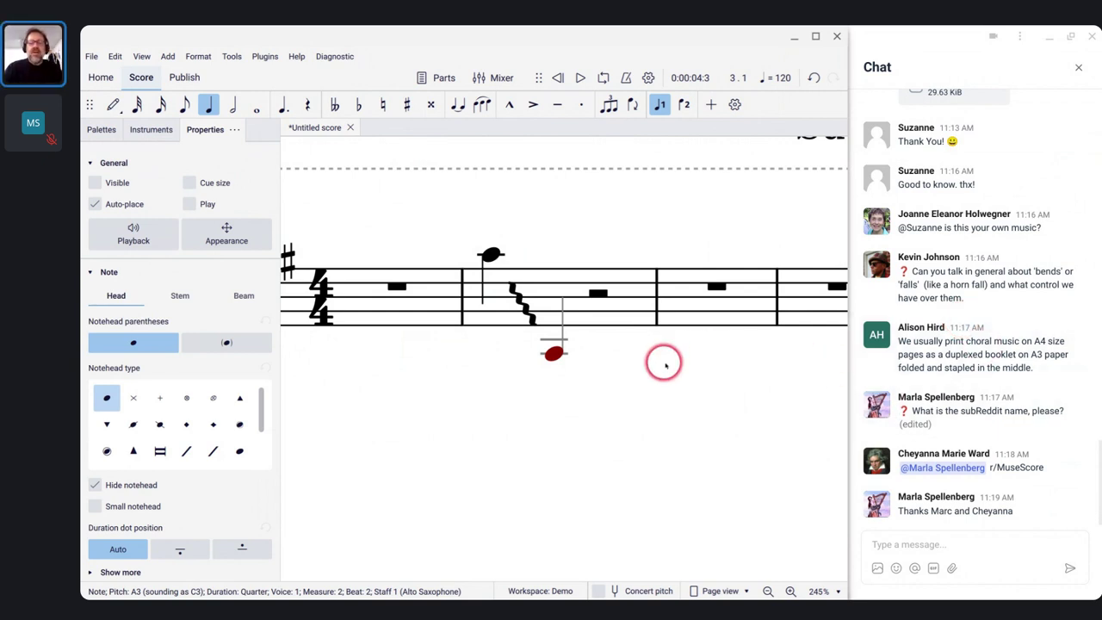
# Step: Check the live chat messages for further unanswered questions
pyautogui.scroll(2, 900, 343)
pyautogui.scroll(3, 900, 343)
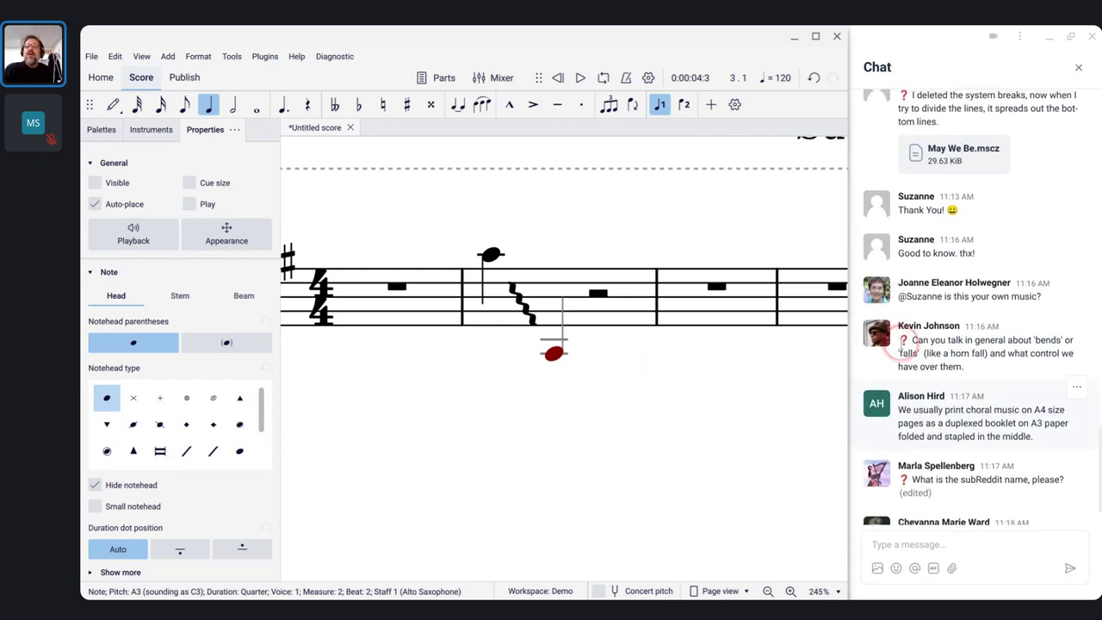
pyautogui.scroll(-4, 900, 343)
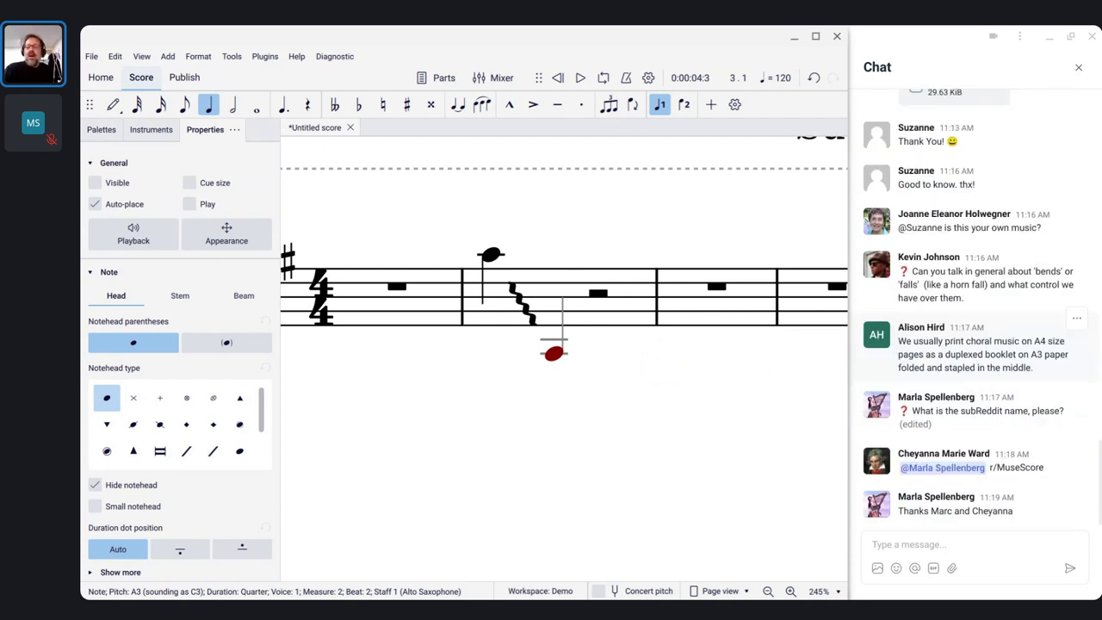
pyautogui.scroll(1, 922, 387)
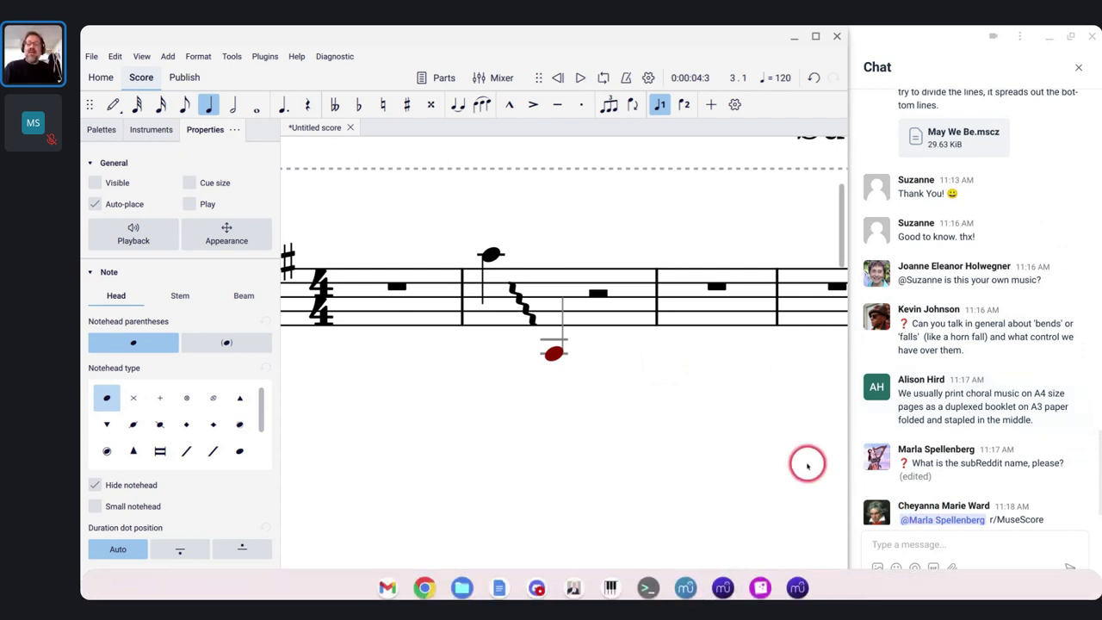
pyautogui.scroll(-1, 787, 449)
pyautogui.scroll(-2, 786, 449)
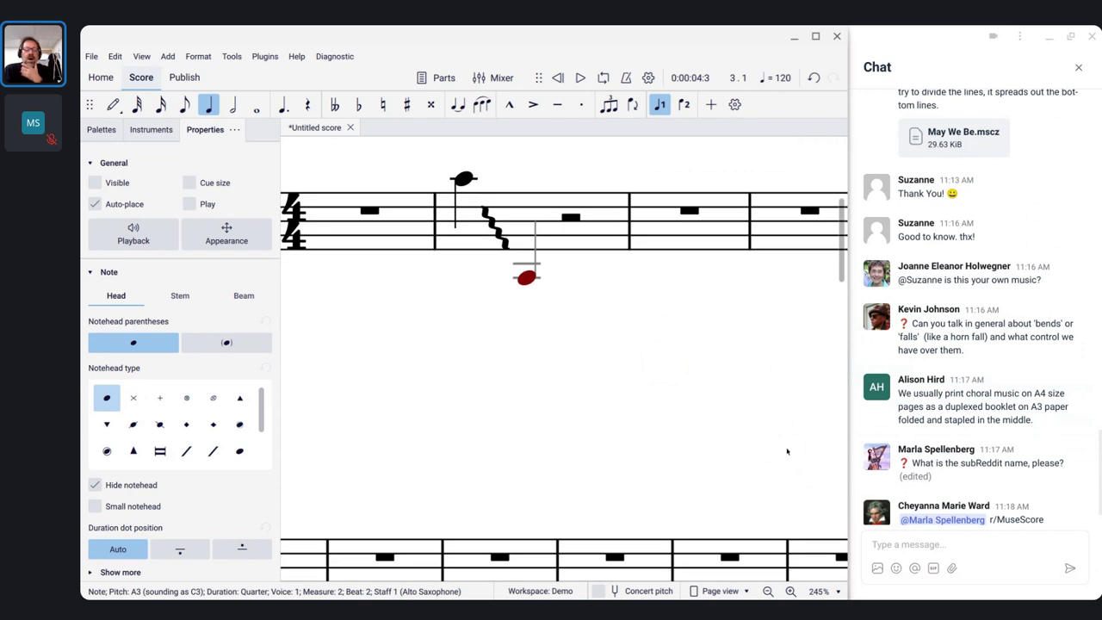
pyautogui.scroll(-2, 787, 449)
pyautogui.hscroll(-1, 579, 353)
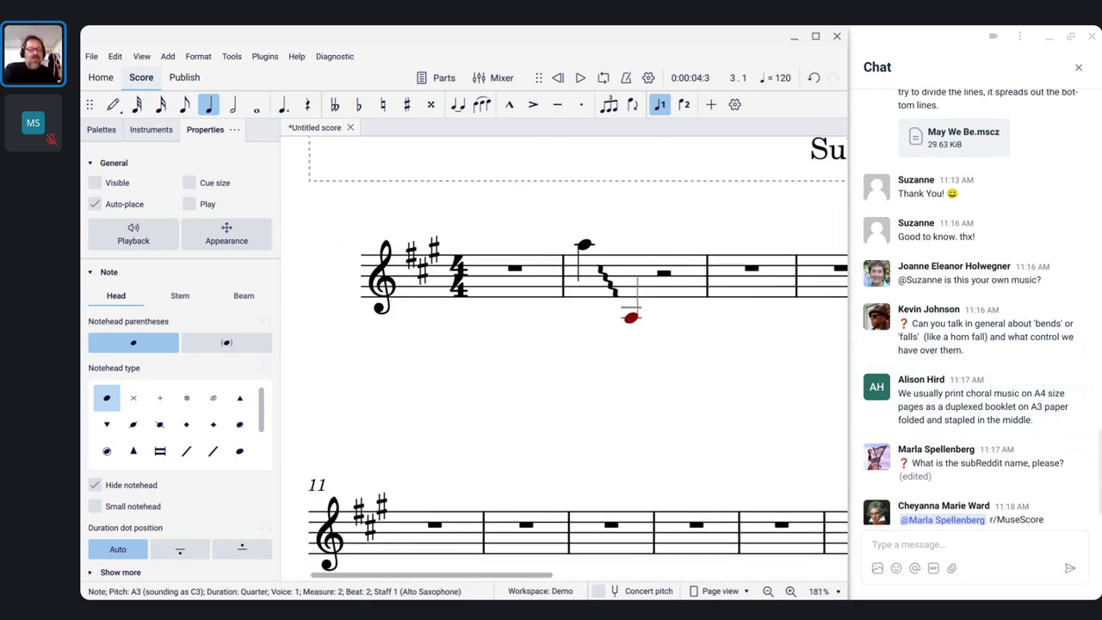
pyautogui.scroll(-1, 579, 353)
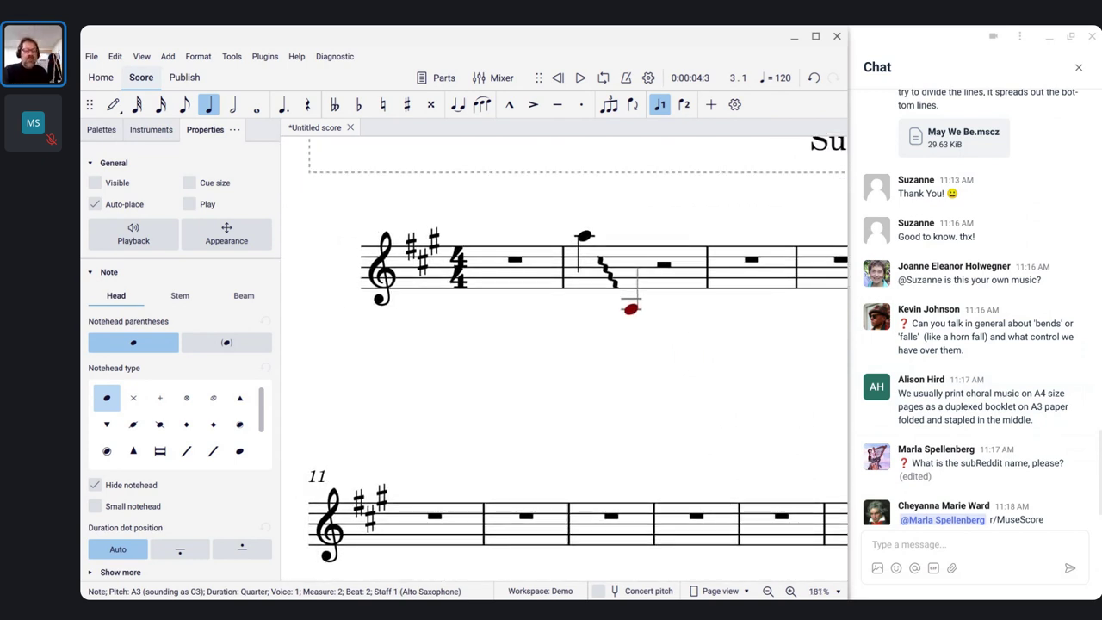
pyautogui.scroll(-1, 579, 353)
pyautogui.hscroll(-1, 579, 353)
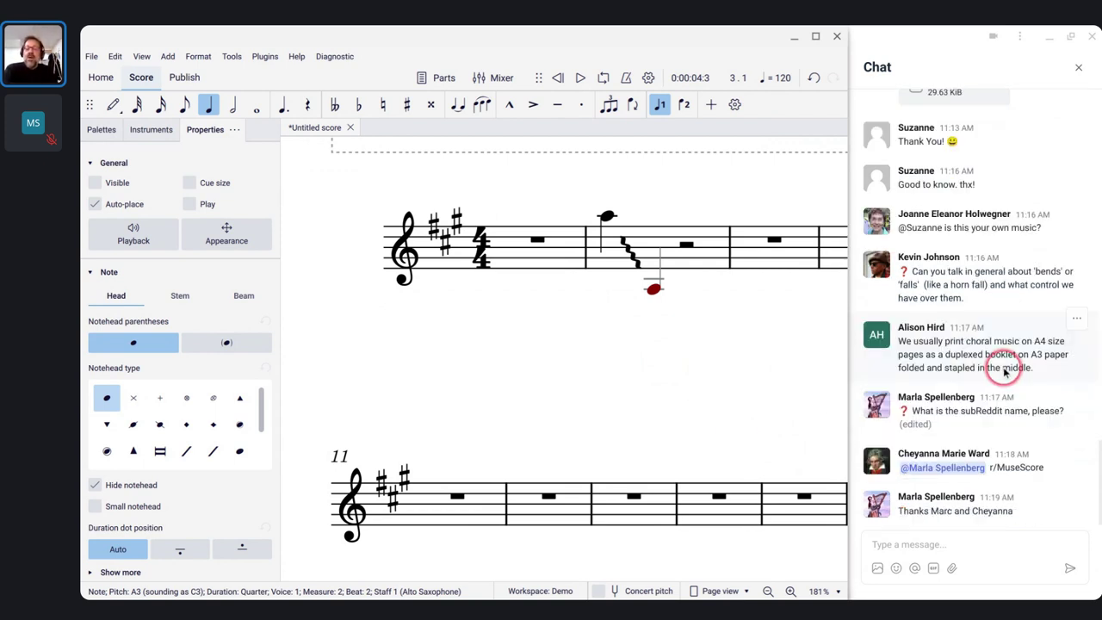
pyautogui.scroll(2, 1004, 370)
pyautogui.scroll(-2, 1041, 373)
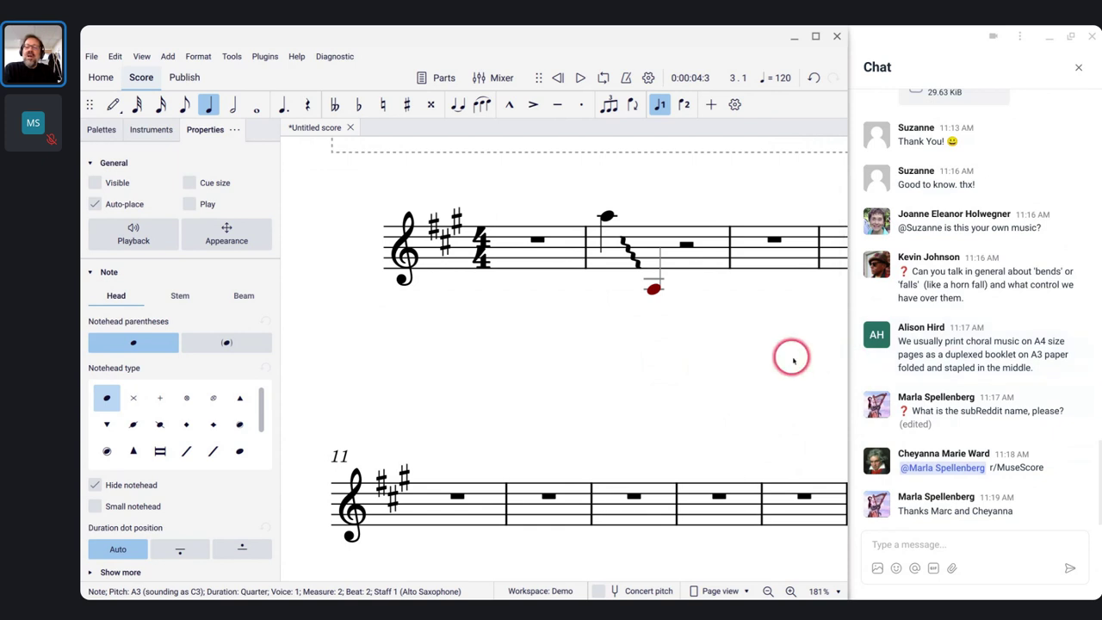
pyautogui.scroll(2, 964, 315)
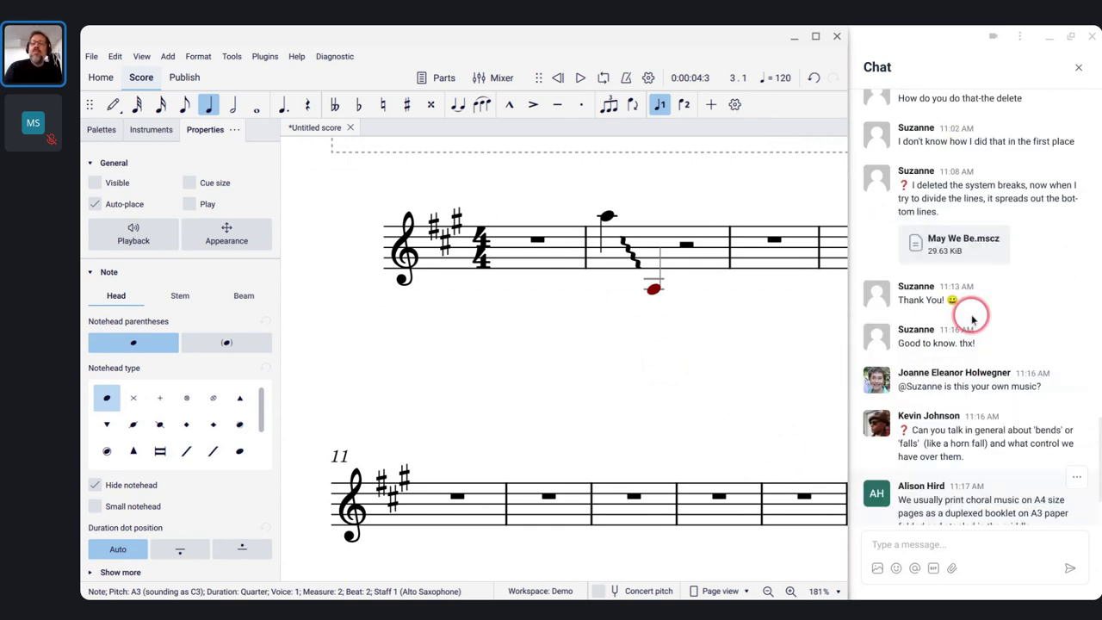
pyautogui.scroll(-2, 969, 317)
# Step: Switch to the community site in Chrome and read the "Adding new instruments" discussion post
pyautogui.hotkey('alt', 'Tab')
pyautogui.hotkey('alt', 'Tab')
pyautogui.hotkey('alt', 'Tab')
pyautogui.hotkey('alt', 'Tab')
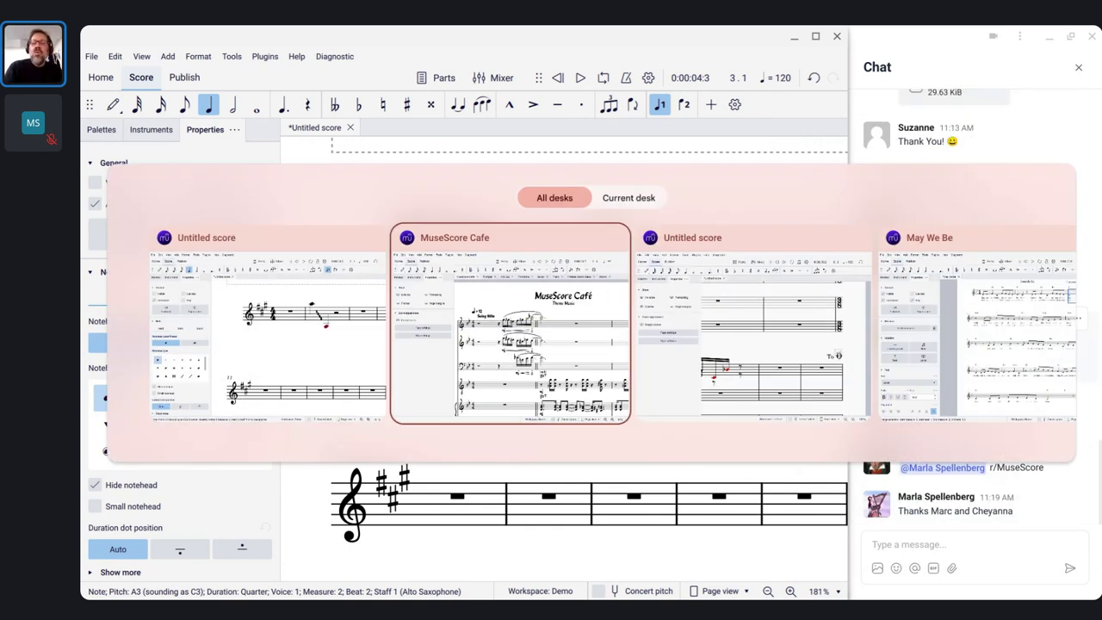
pyautogui.hotkey('alt', 'Tab')
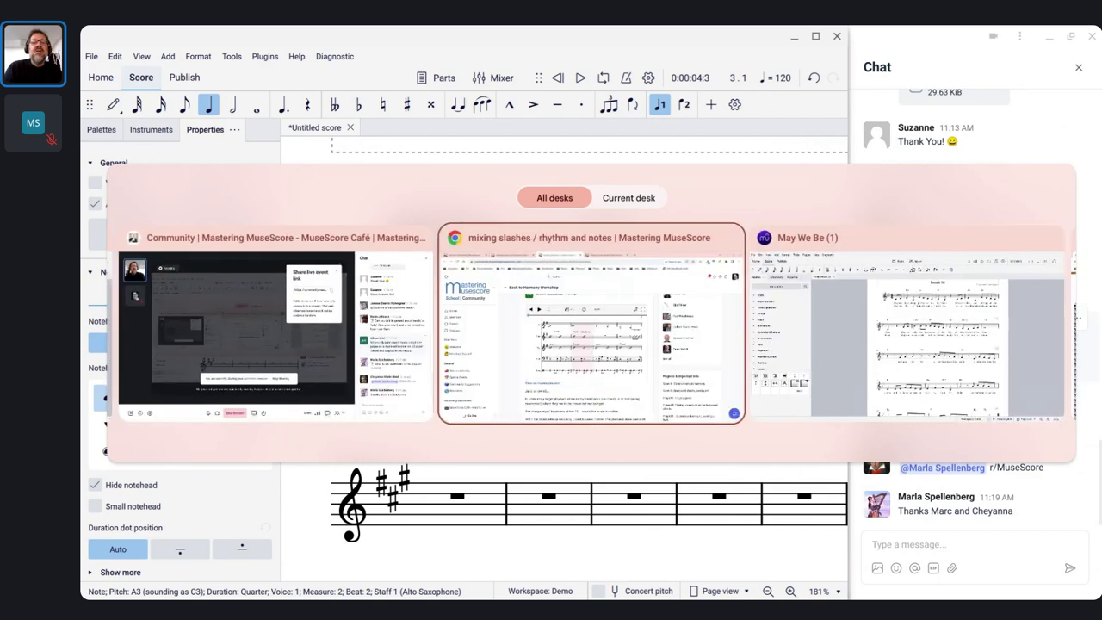
pyautogui.click(318, 37)
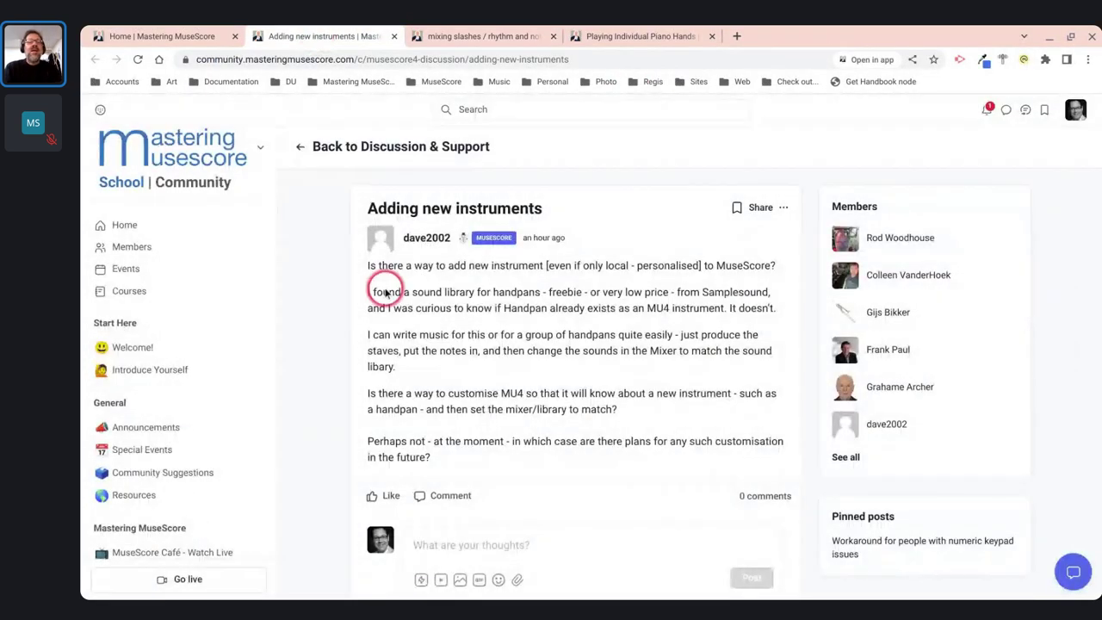
pyautogui.scroll(-1, 433, 315)
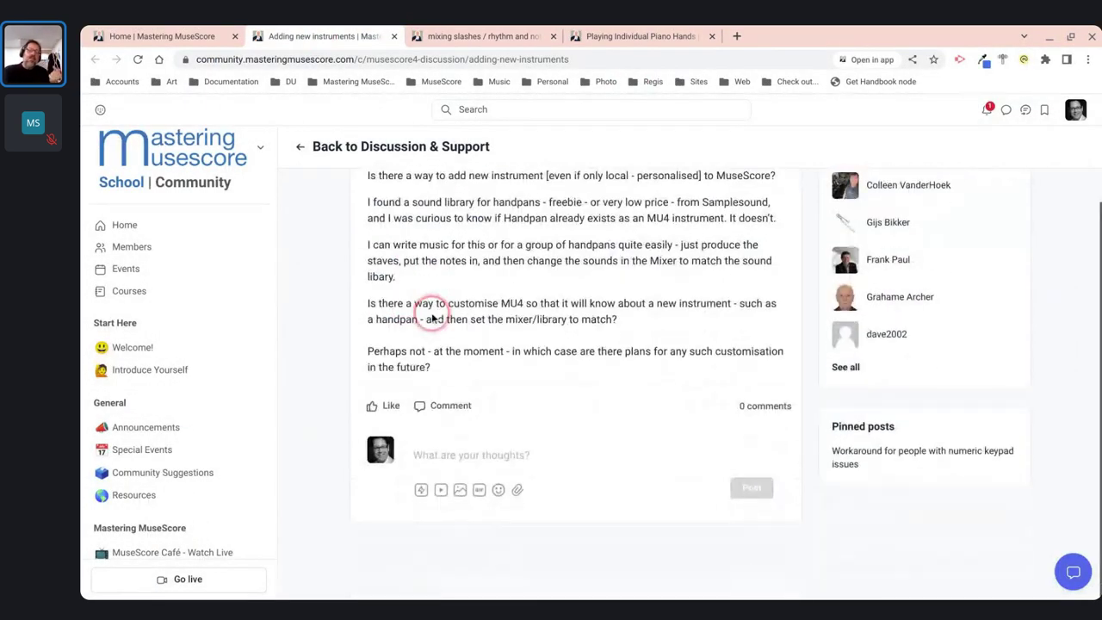
pyautogui.scroll(1, 433, 313)
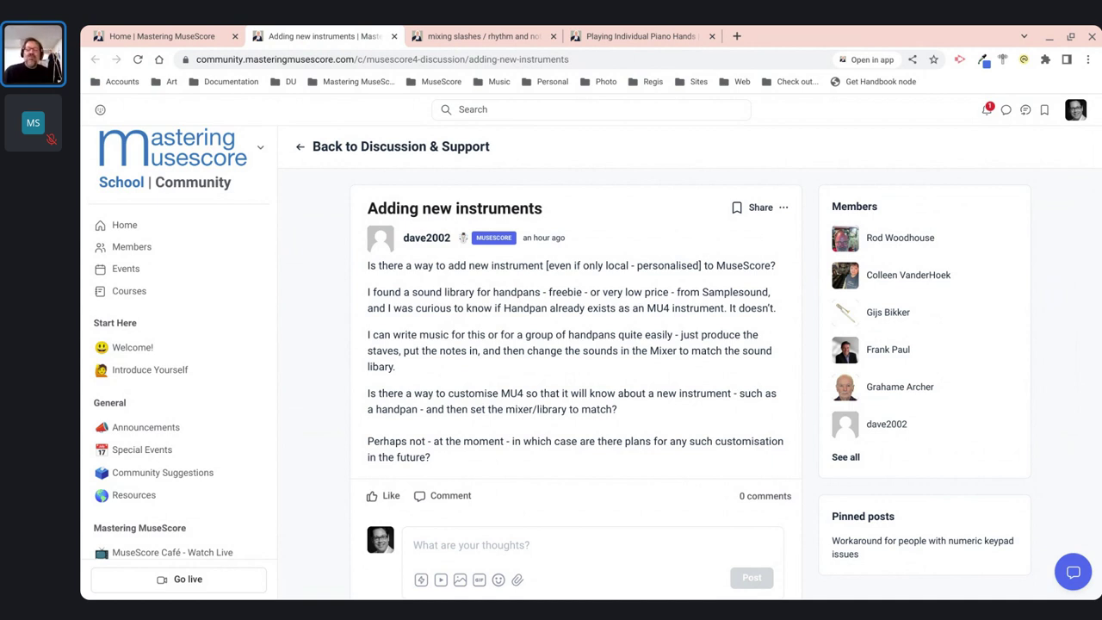
# Step: Switch back to the untitled MuseScore score and search the available instruments for "pan"
pyautogui.hotkey('alt', 'Tab')
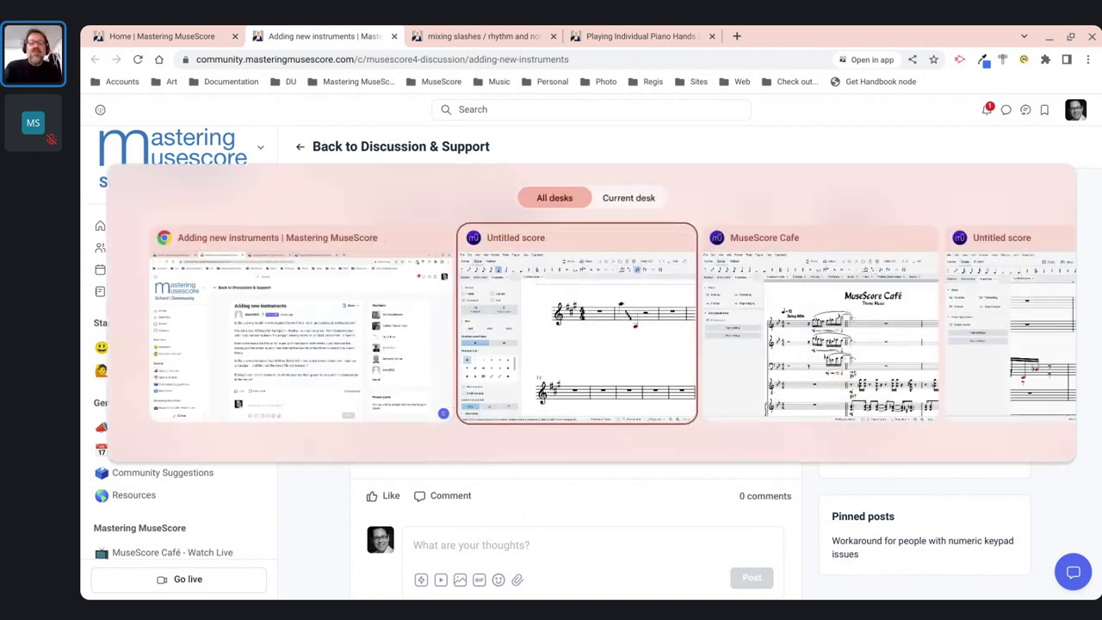
pyautogui.press('i')
pyautogui.click(438, 191)
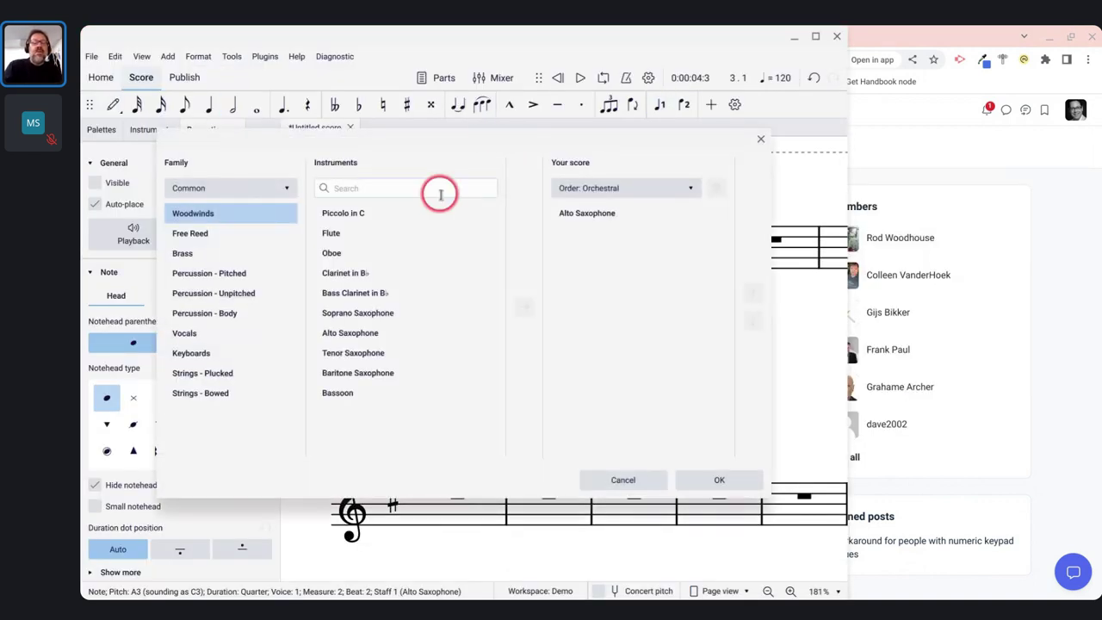
pyautogui.write('pan')
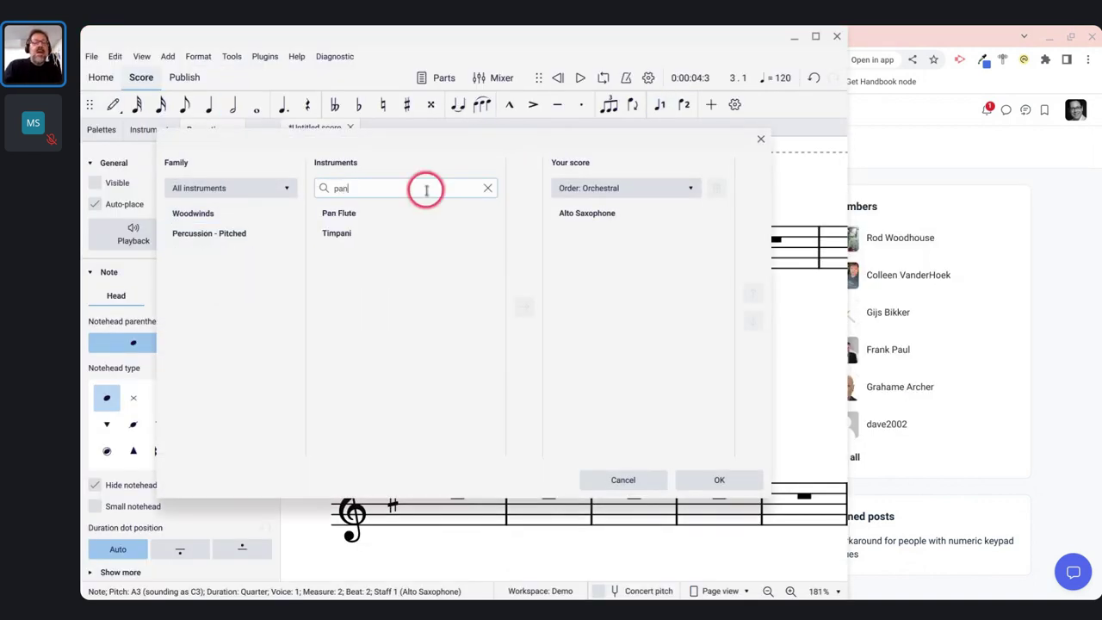
pyautogui.click(335, 213)
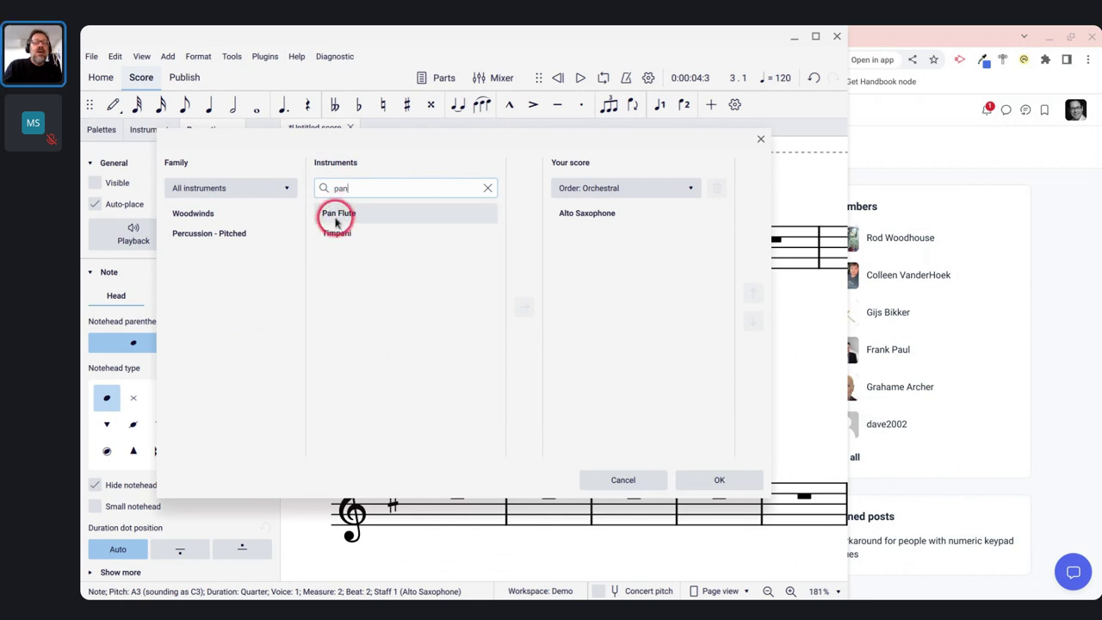
# Step: Search the available instruments for "steel" instead
pyautogui.click(369, 188)
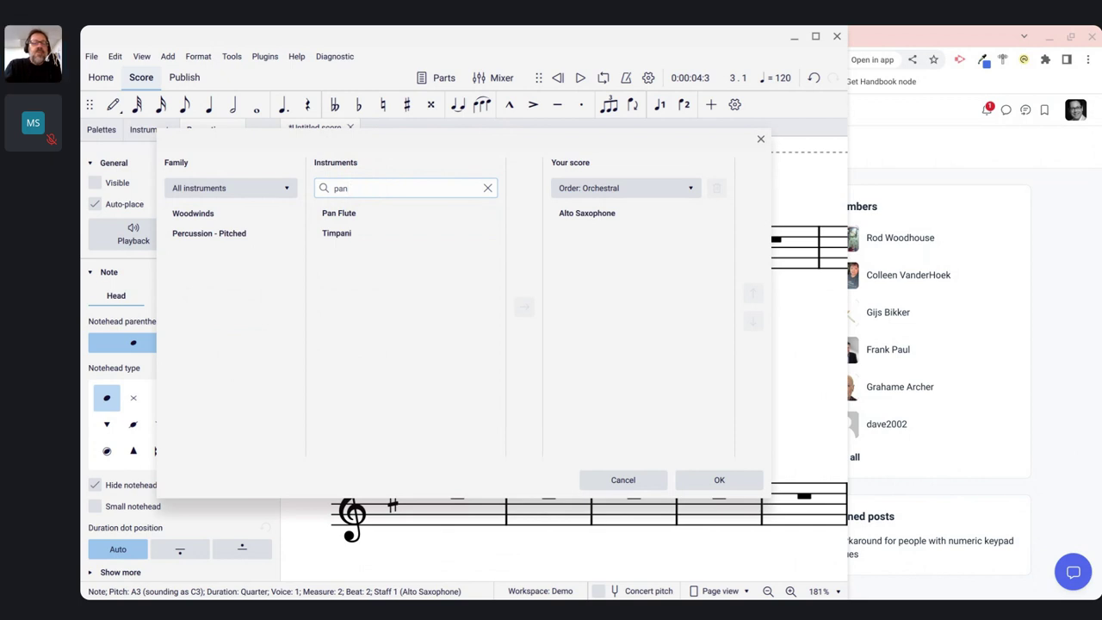
pyautogui.press('BackSpace')
pyautogui.press('BackSpace')
pyautogui.press('BackSpace')
pyautogui.write('steel')
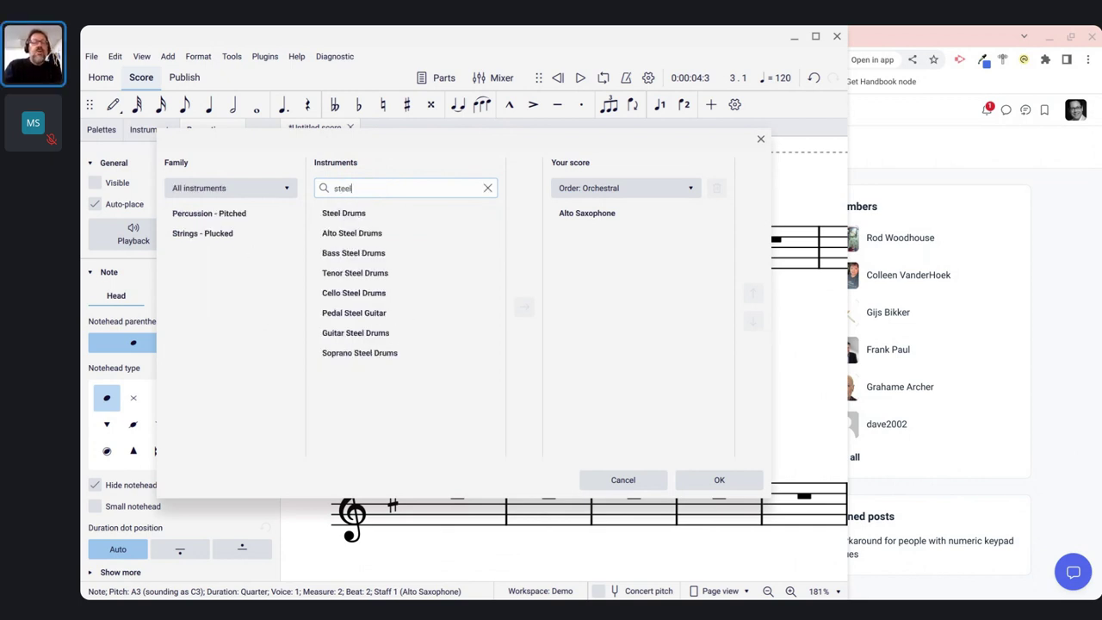
# Step: Search the available instruments for "hand" and add Hand Bells to the score
pyautogui.click(349, 192)
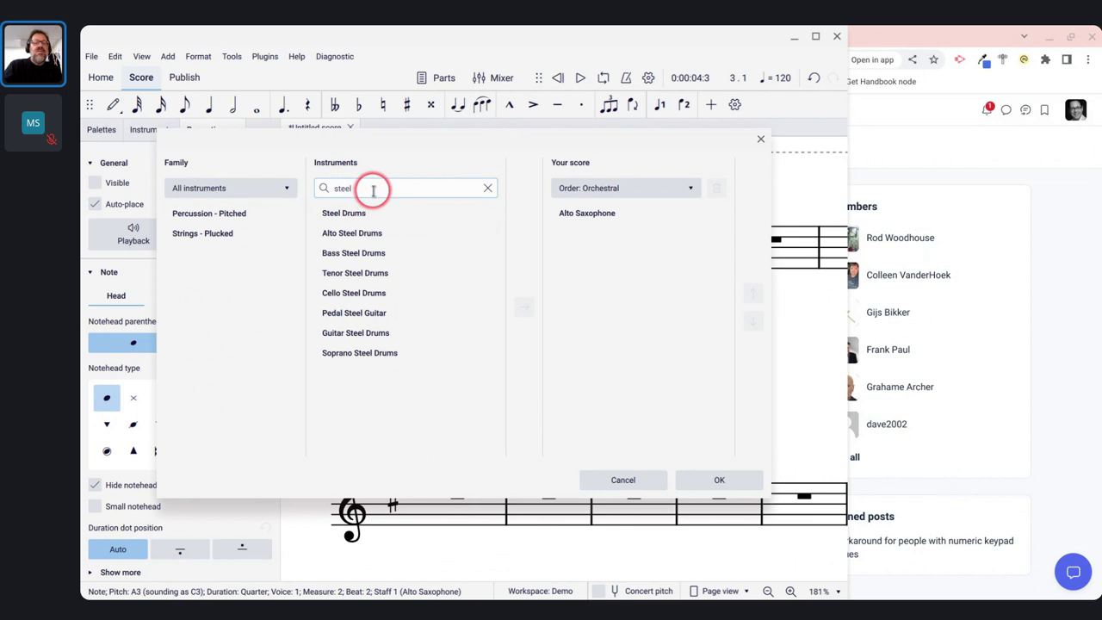
pyautogui.press('BackSpace')
pyautogui.press('BackSpace')
pyautogui.press('BackSpace')
pyautogui.press('BackSpace')
pyautogui.press('BackSpace')
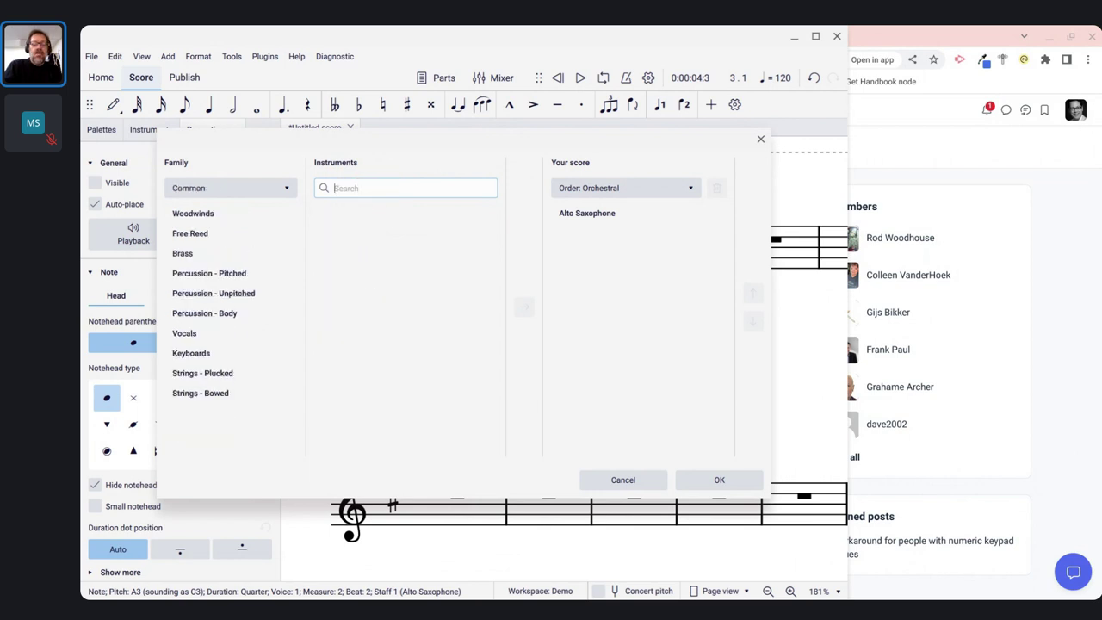
pyautogui.write('hand')
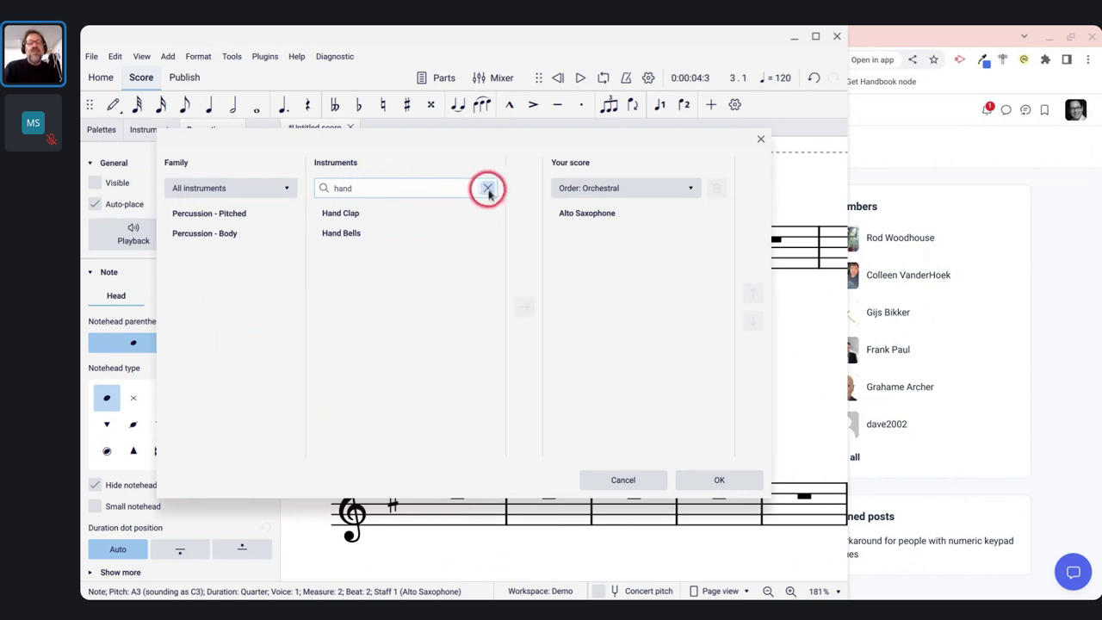
pyautogui.doubleClick(404, 236)
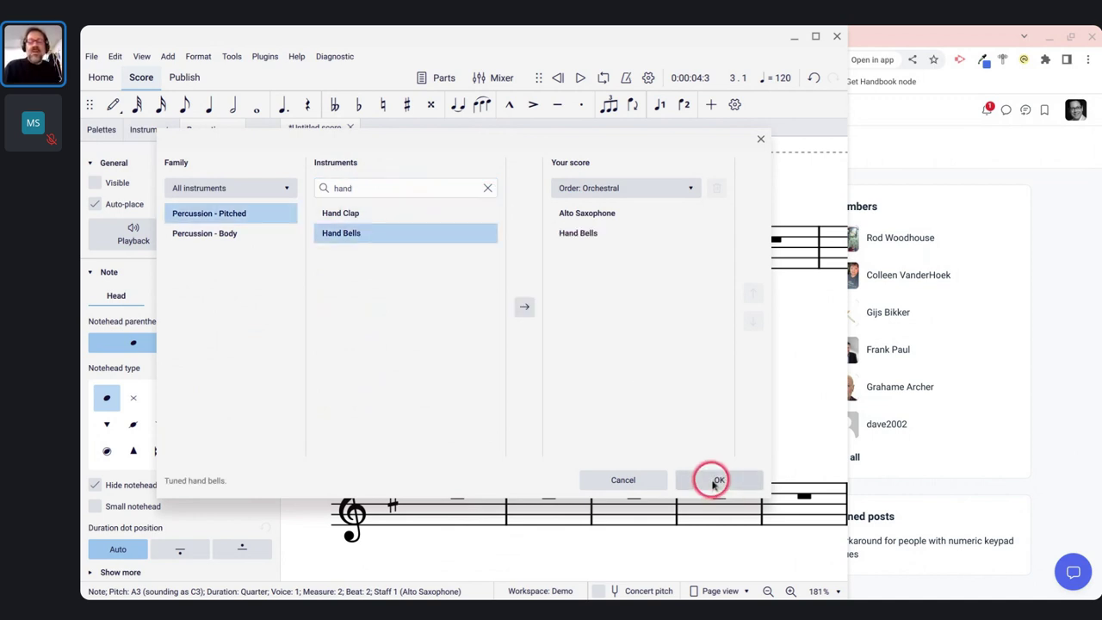
pyautogui.click(714, 481)
# Step: Rename the Hand Bells part in its staff/part properties to the long name "Handpan" and the short name "HP"
pyautogui.hscroll(5, 640, 361)
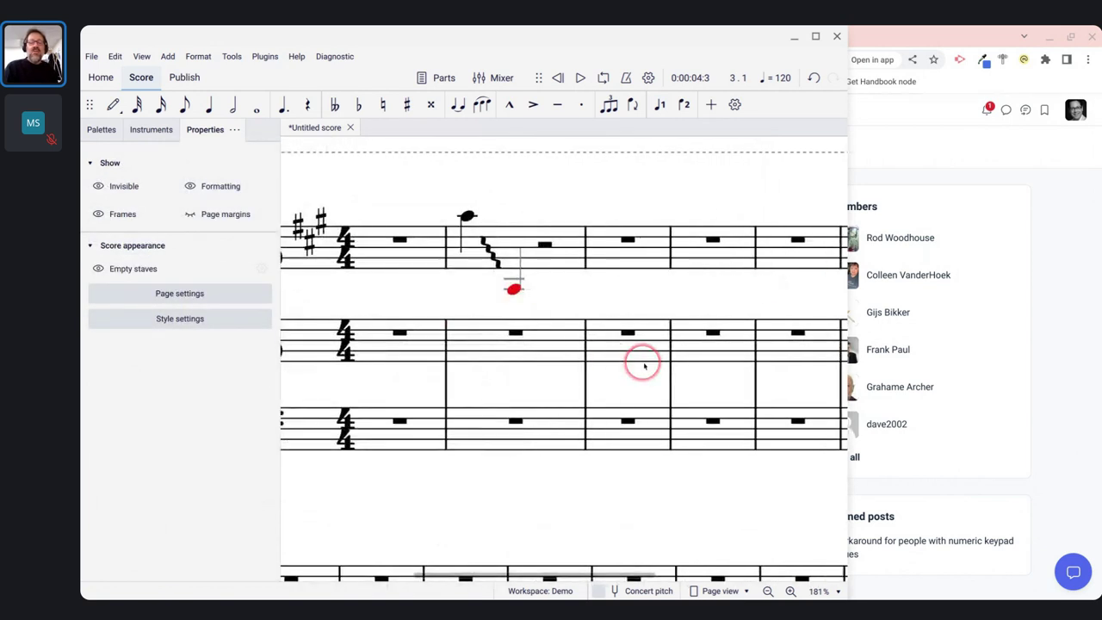
pyautogui.click(467, 350)
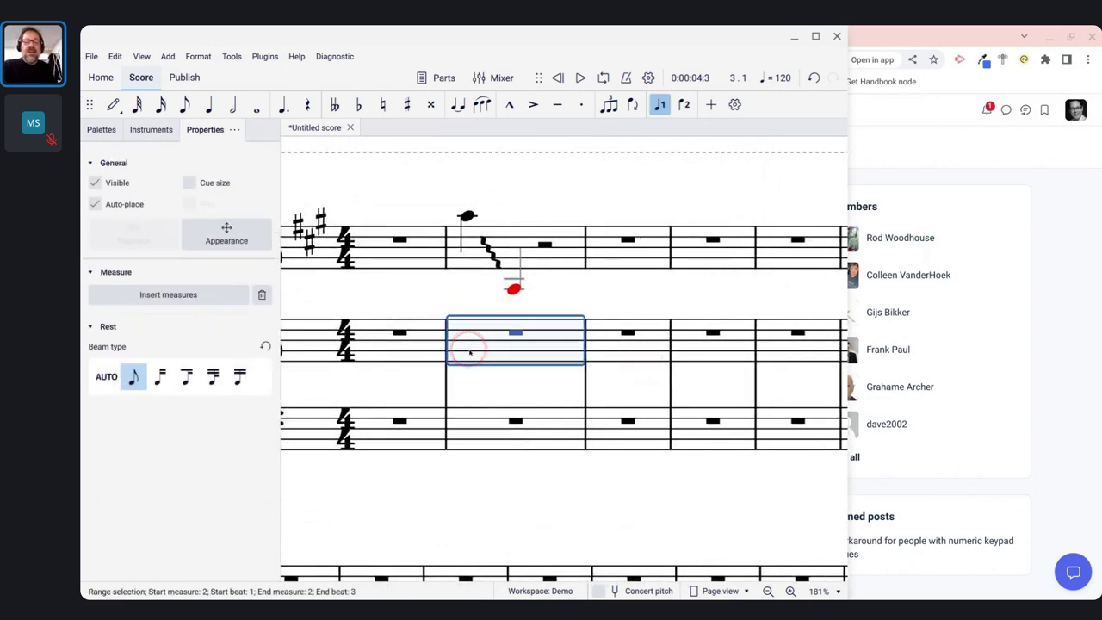
pyautogui.hscroll(-5, 469, 351)
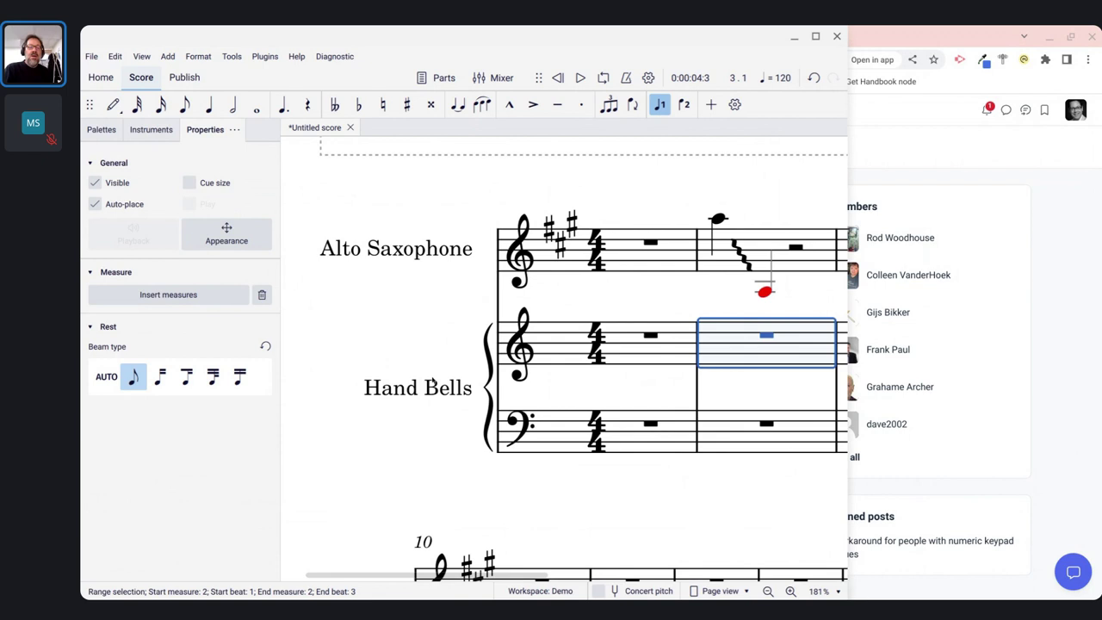
pyautogui.click(387, 407)
pyautogui.doubleClick(386, 406)
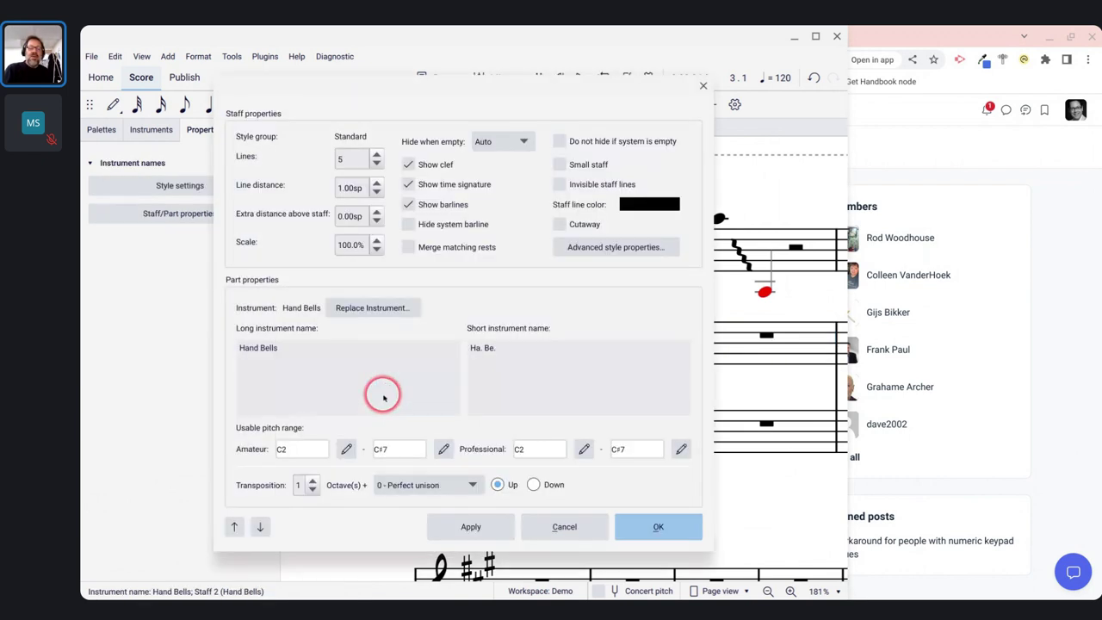
pyautogui.doubleClick(287, 344)
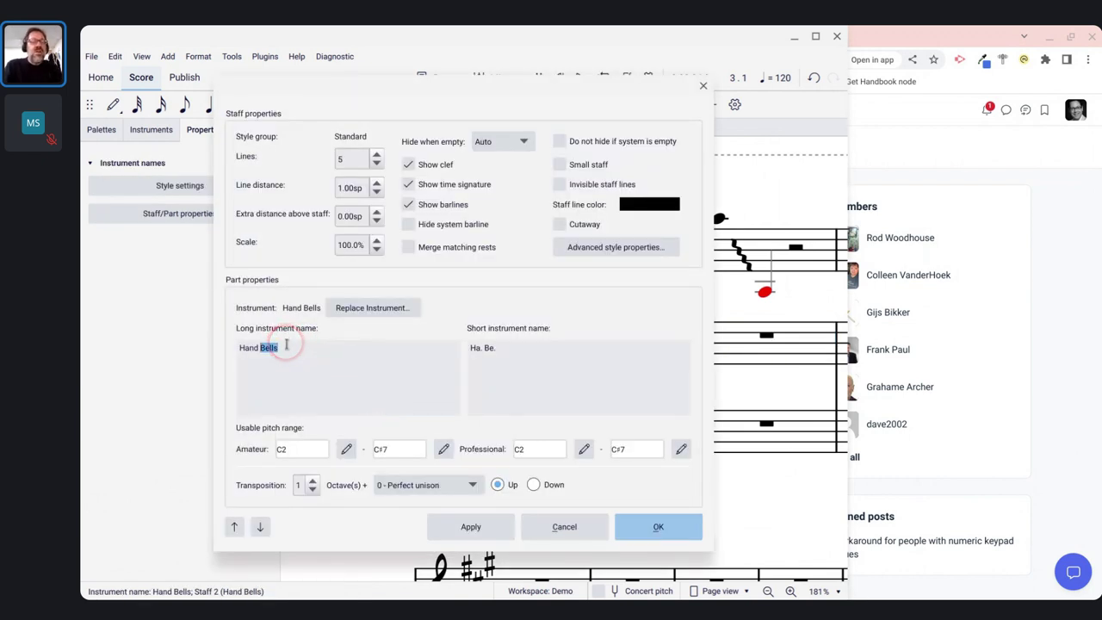
pyautogui.click(604, 364)
pyautogui.hotkey('ctrl', 'shift', 'Left')
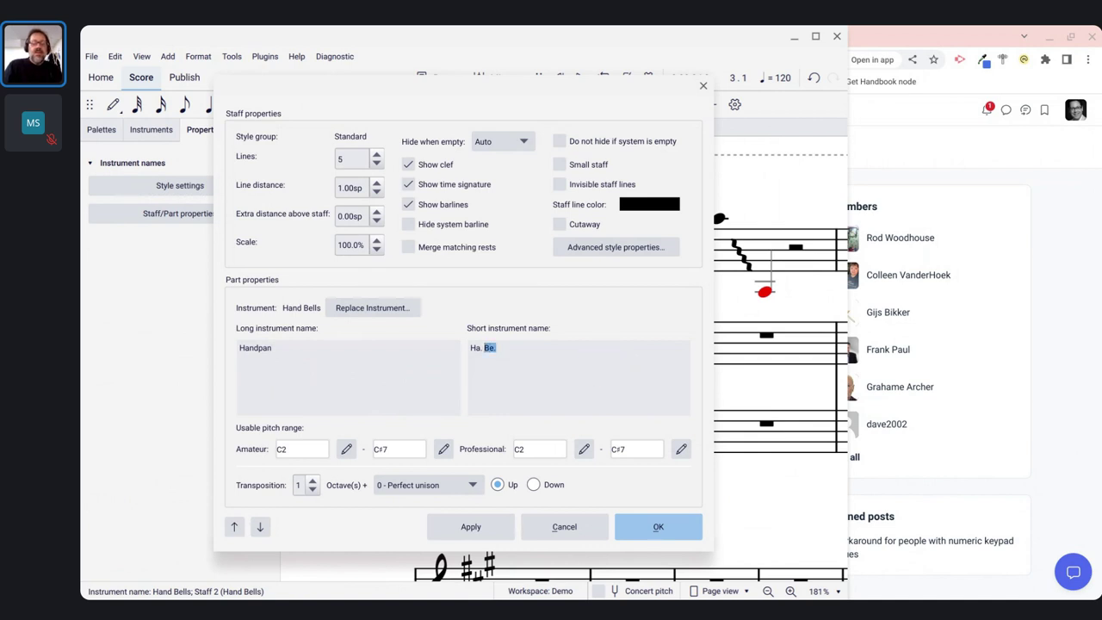
pyautogui.write('Pan')
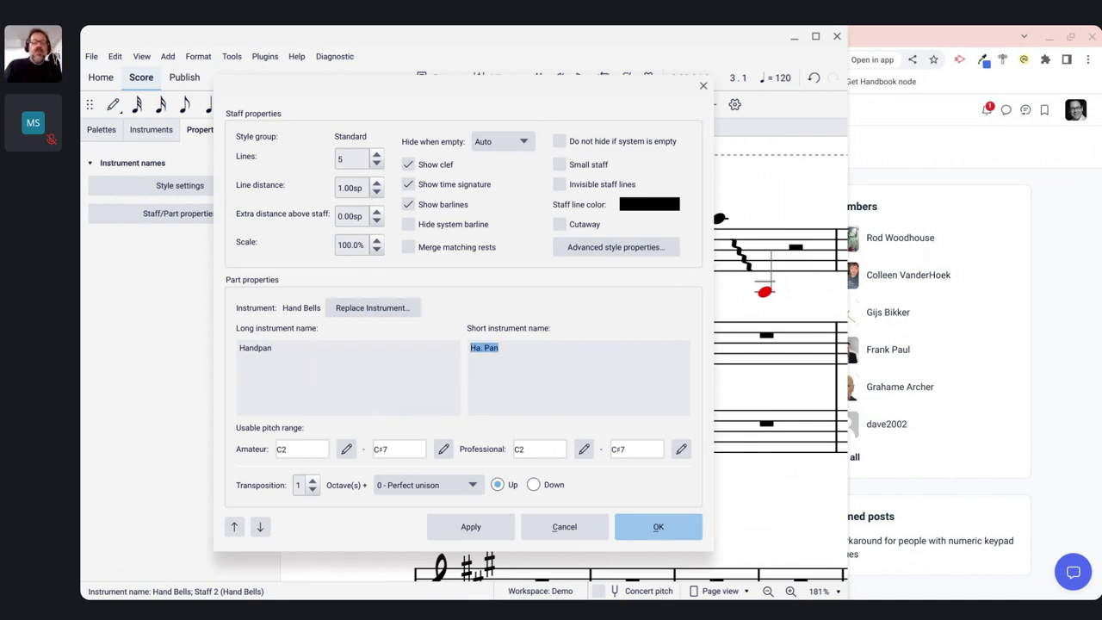
pyautogui.write('HP')
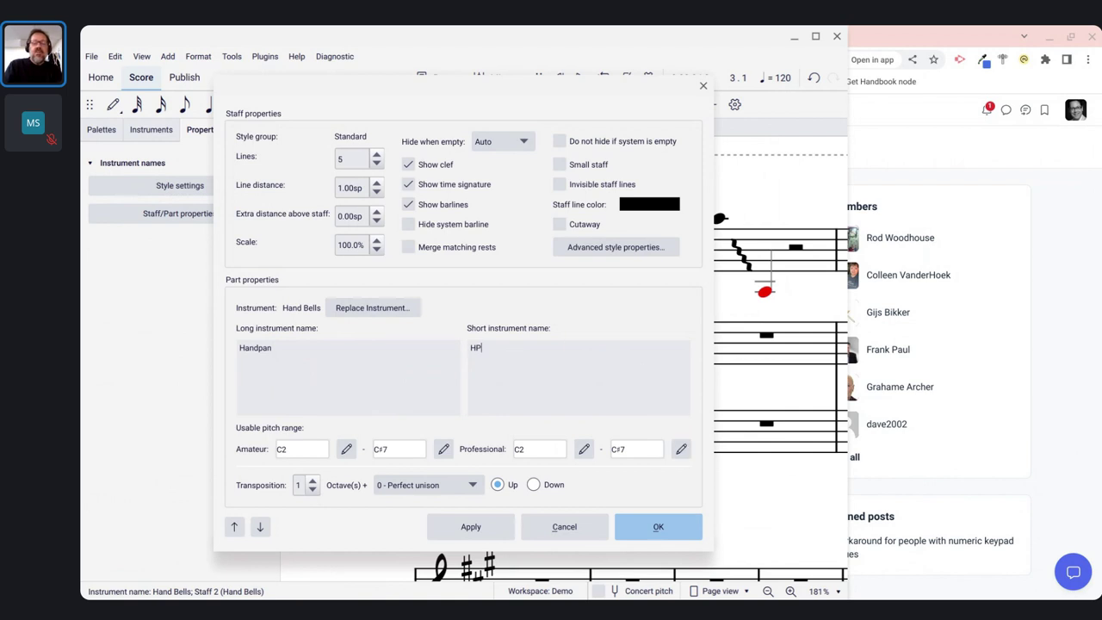
pyautogui.click(626, 538)
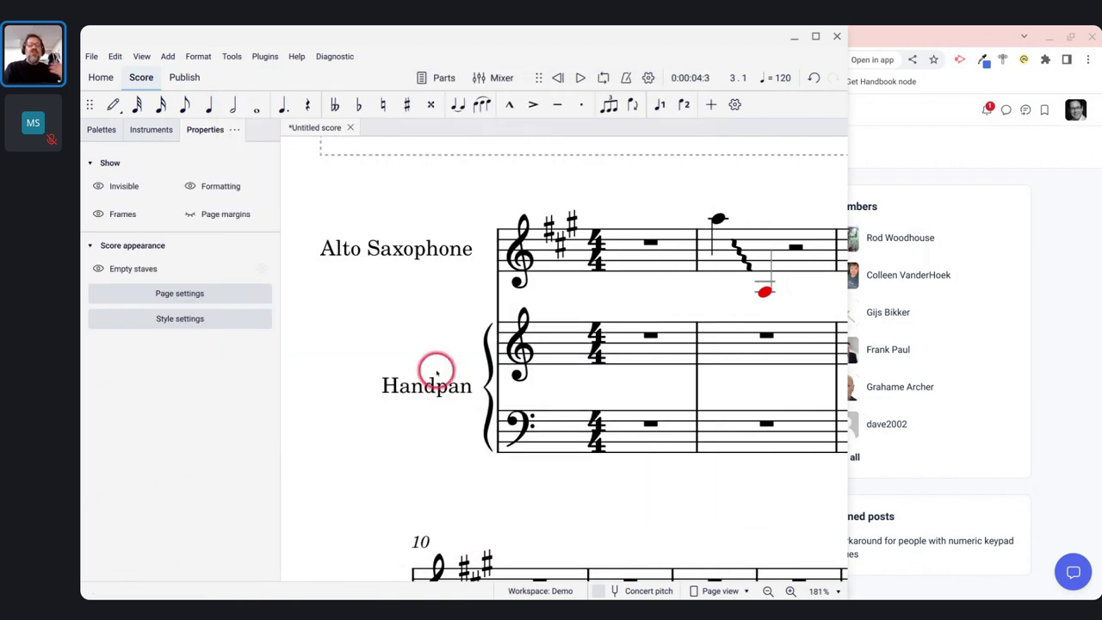
# Step: Show the mixer to check the sound assigned to the Hand Bells channel, and hide it again
pyautogui.press('F10')
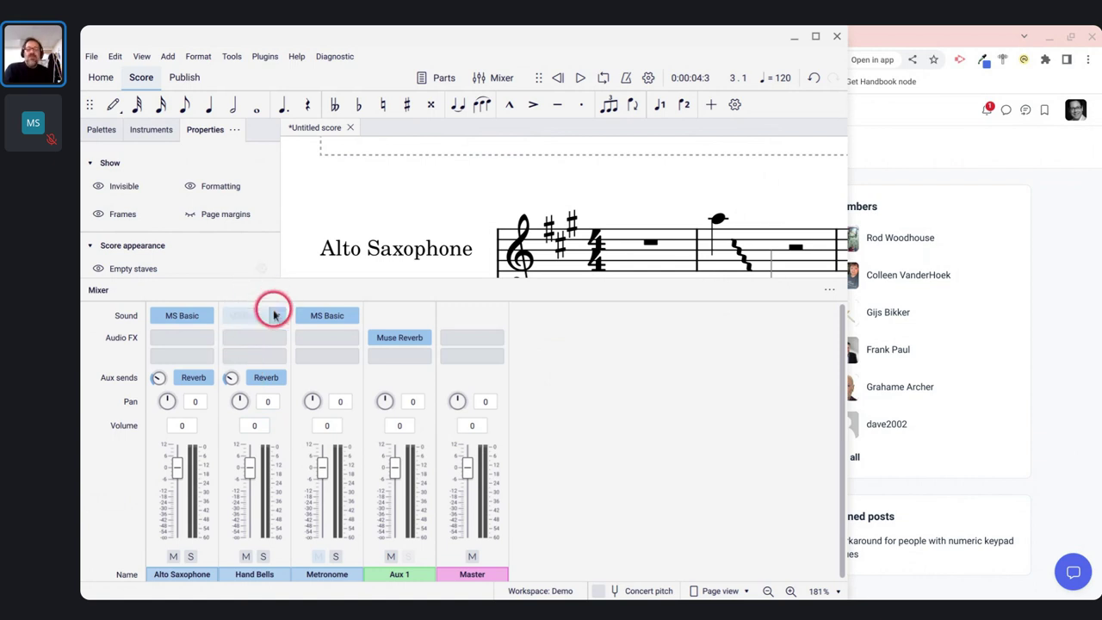
pyautogui.moveTo(275, 317)
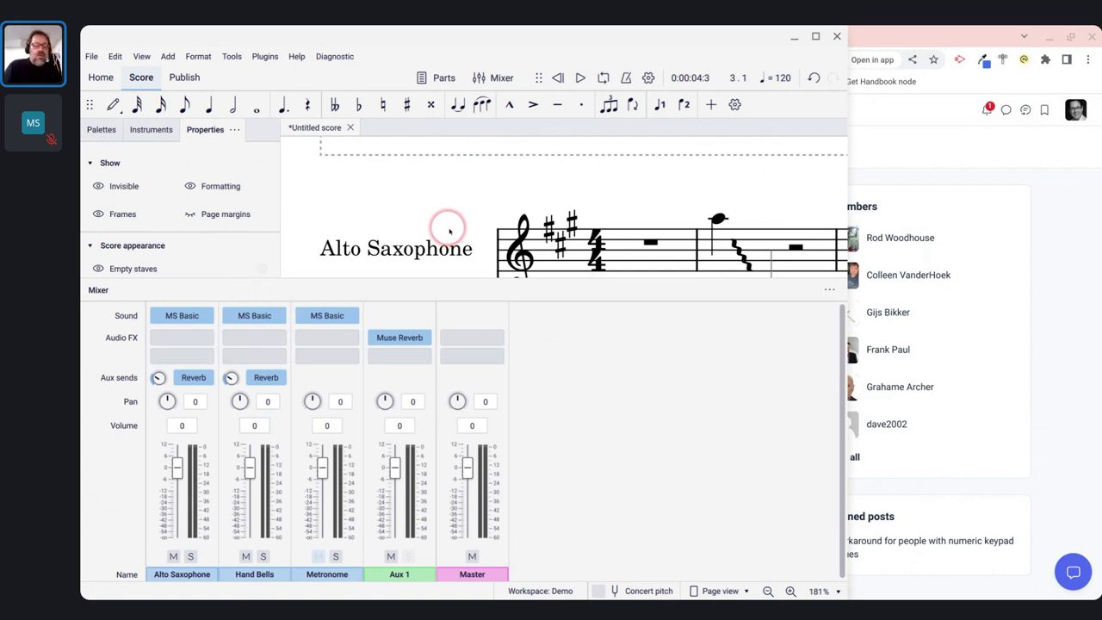
pyautogui.press('F10')
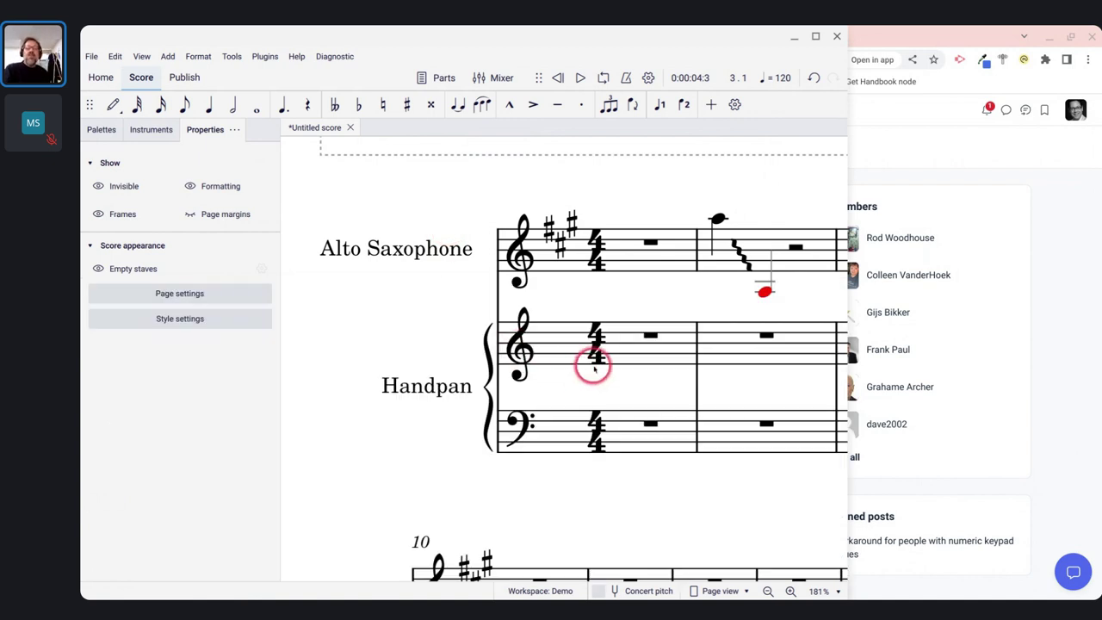
pyautogui.click(554, 348)
pyautogui.click(557, 347)
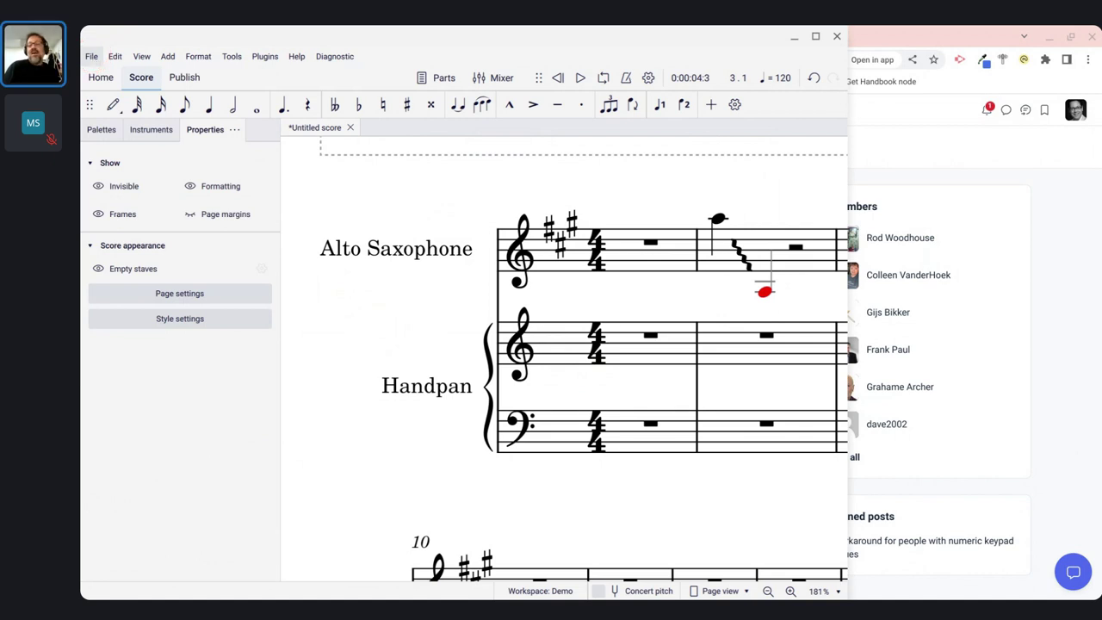
# Step: Browse to the Templates folder within MuseScore4 as a save location for the score, and cancel saving
pyautogui.click(93, 58)
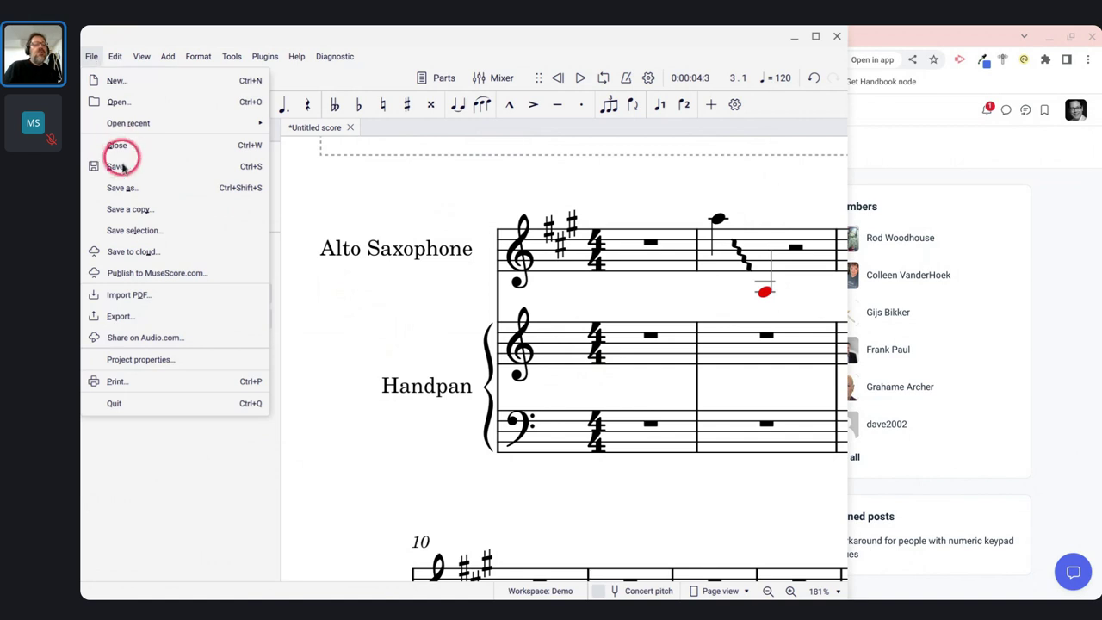
pyautogui.click(122, 191)
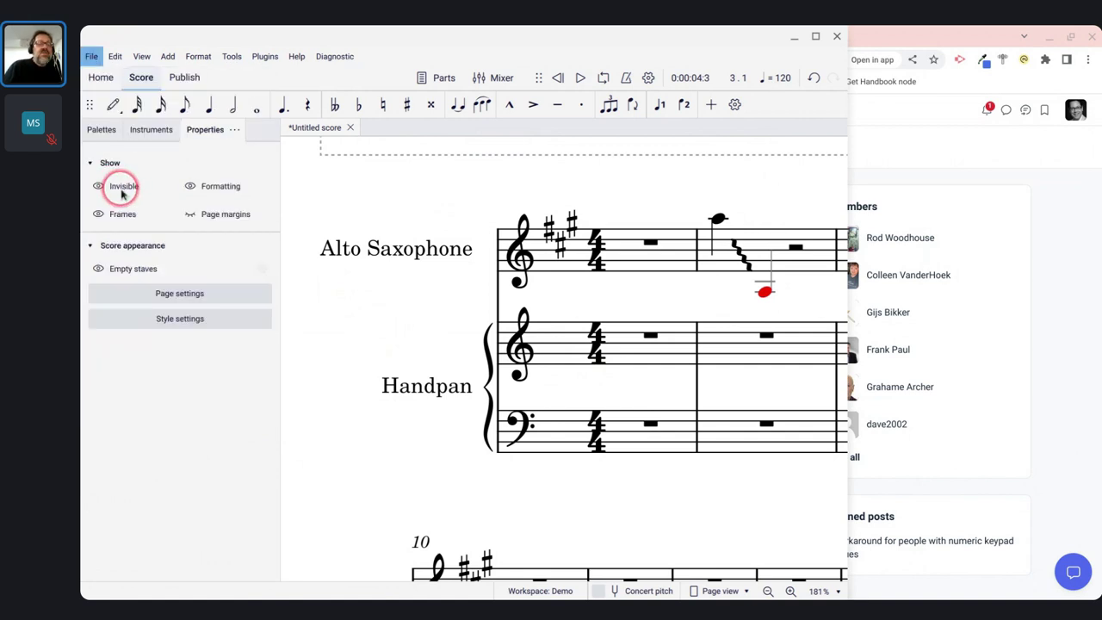
pyautogui.click(388, 198)
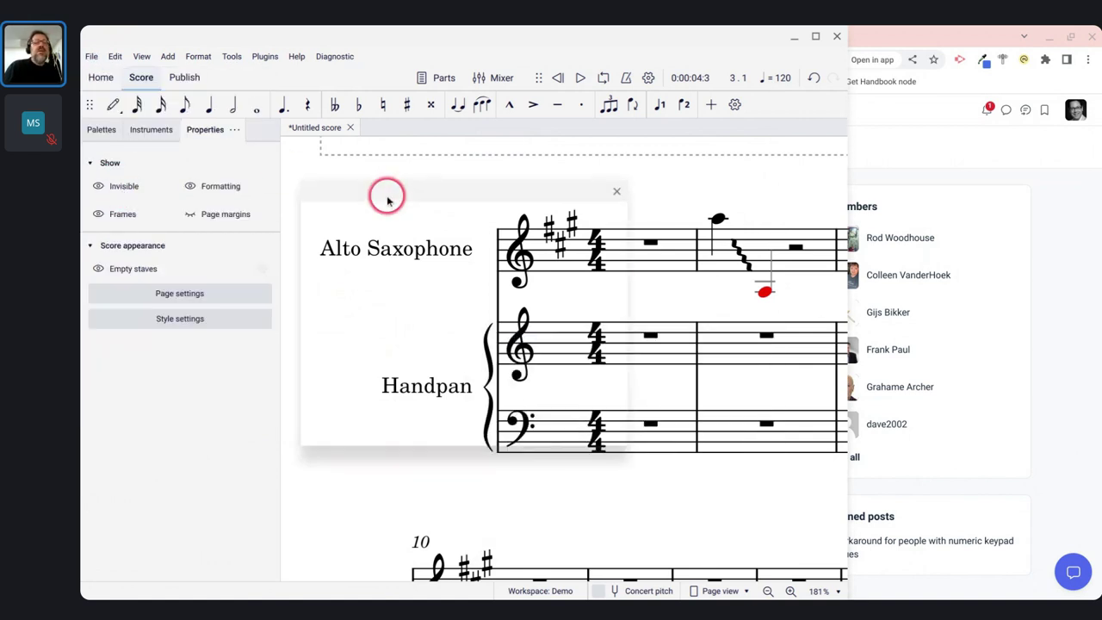
pyautogui.click(440, 315)
pyautogui.click(457, 270)
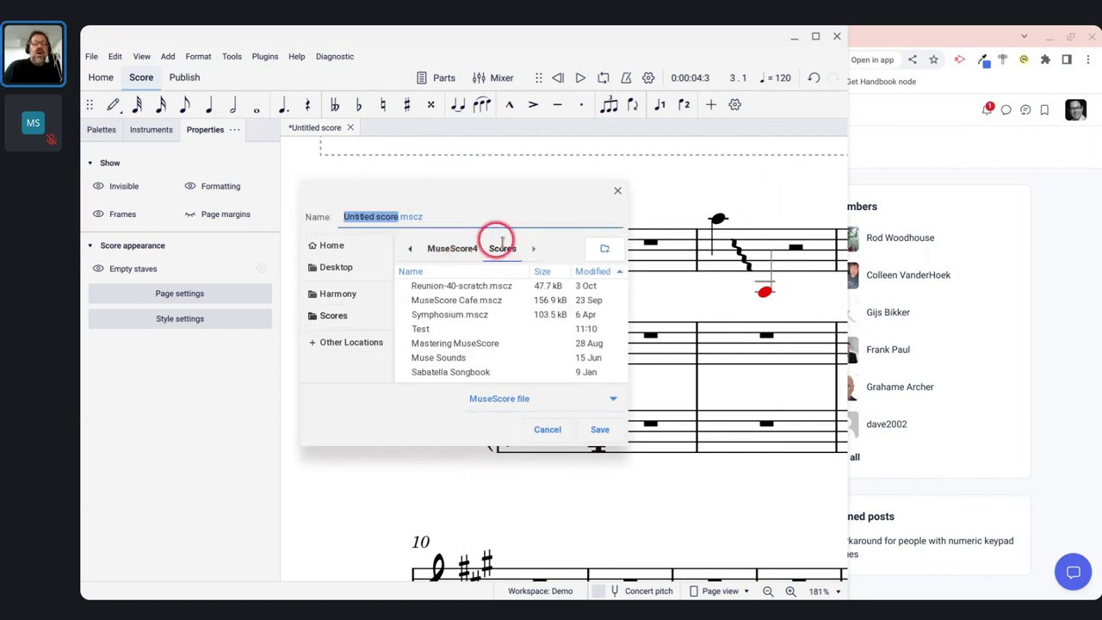
pyautogui.click(452, 249)
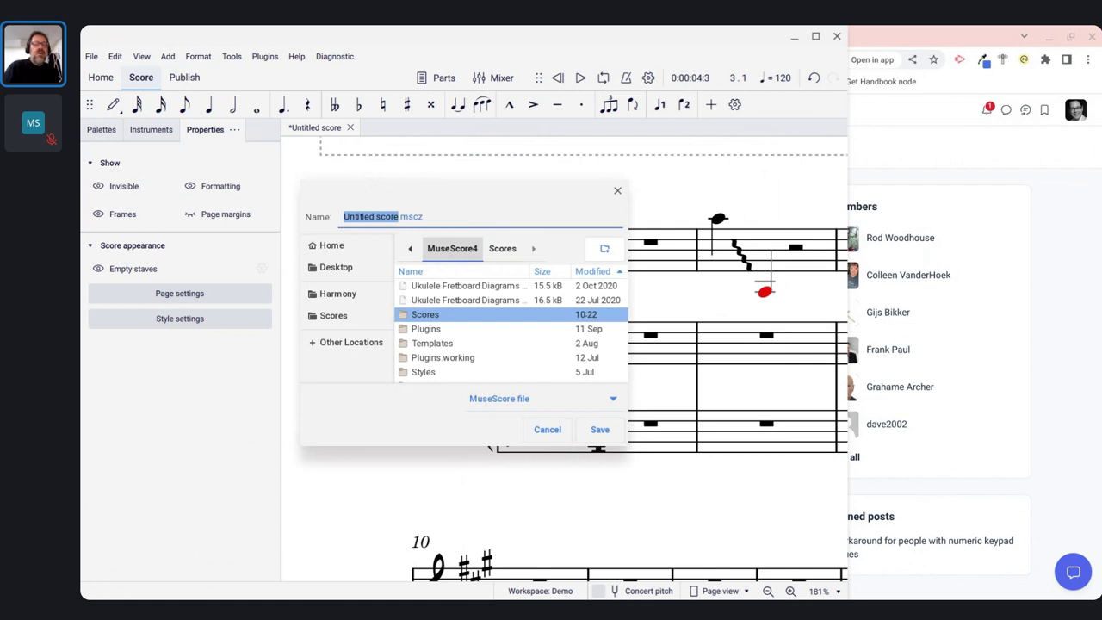
pyautogui.doubleClick(430, 345)
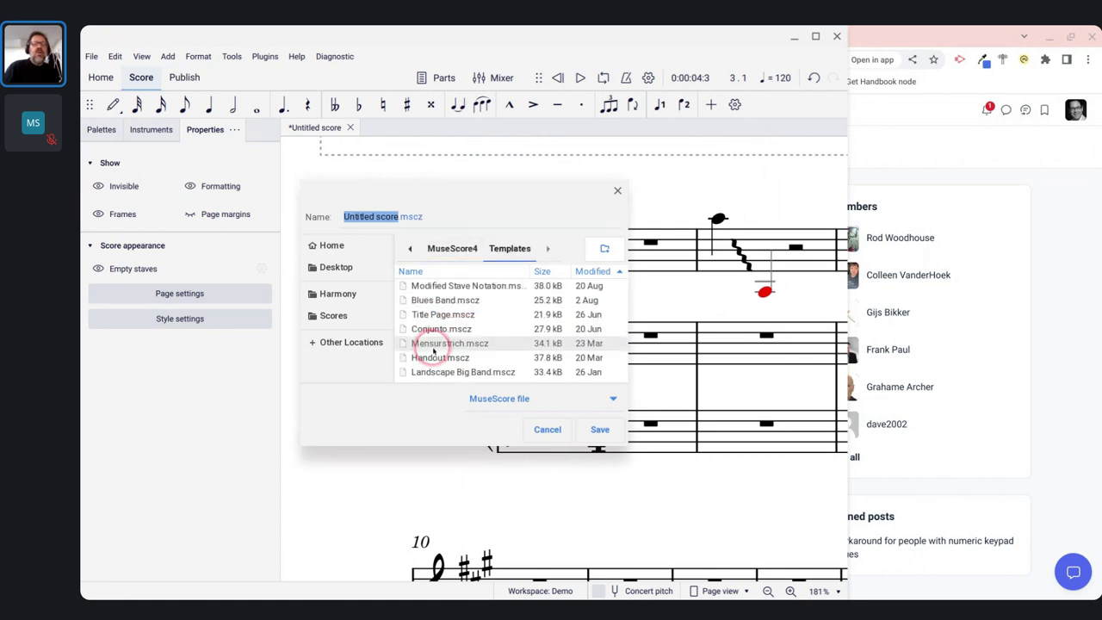
pyautogui.click(433, 413)
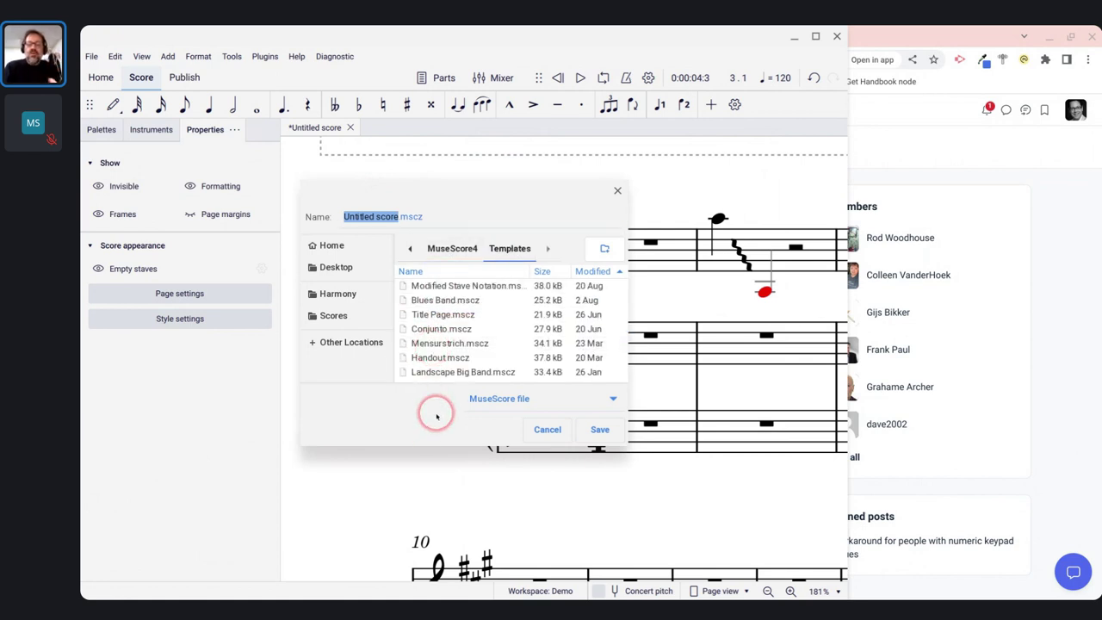
pyautogui.click(527, 431)
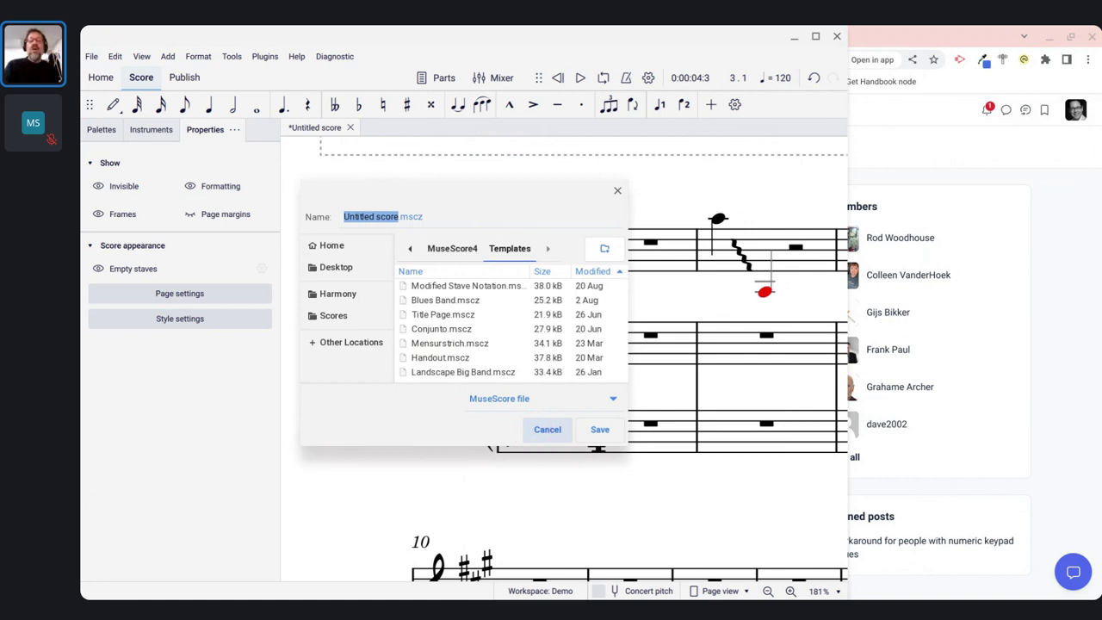
pyautogui.moveTo(397, 352)
pyautogui.mouseDown()
pyautogui.moveTo(384, 370)
pyautogui.moveTo(413, 389)
pyautogui.mouseUp()
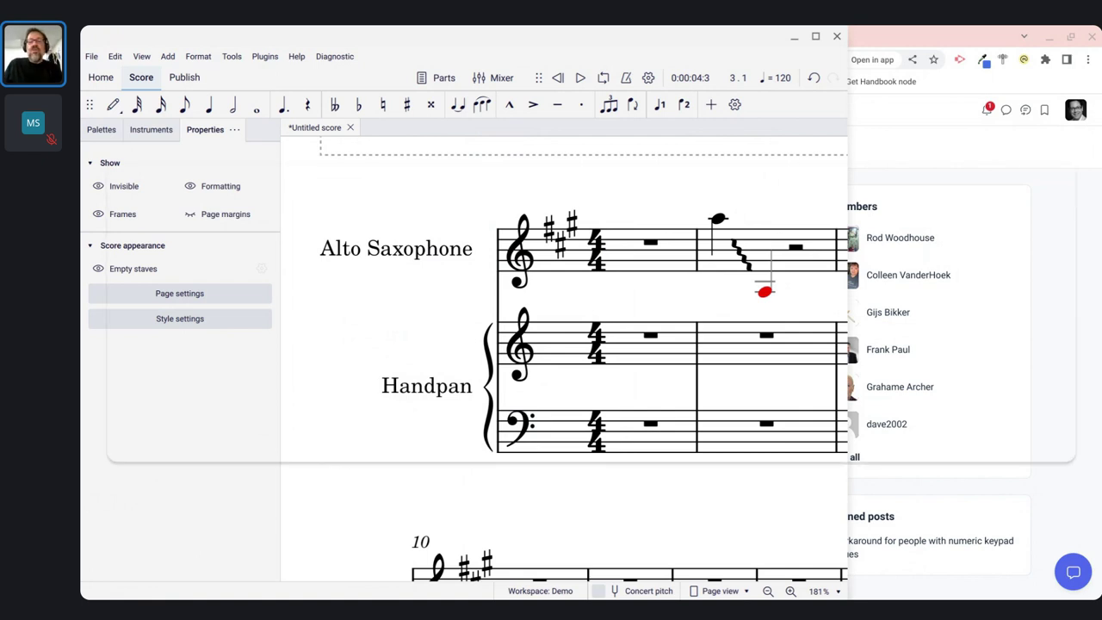
# Step: Switch to the MuseScore Café live stream window to read the latest chat messages, and return to the untitled score
pyautogui.hotkey('alt', 'Tab')
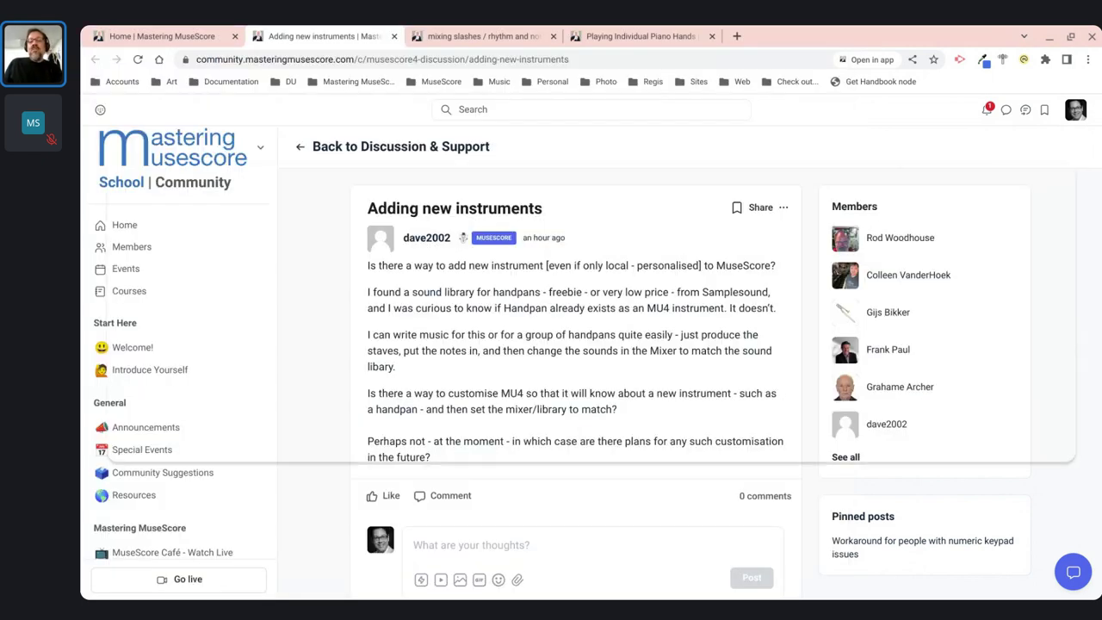
pyautogui.hotkey('alt', 'Tab')
pyautogui.hotkey('alt', 'Tab')
pyautogui.hotkey('alt', 'Tab')
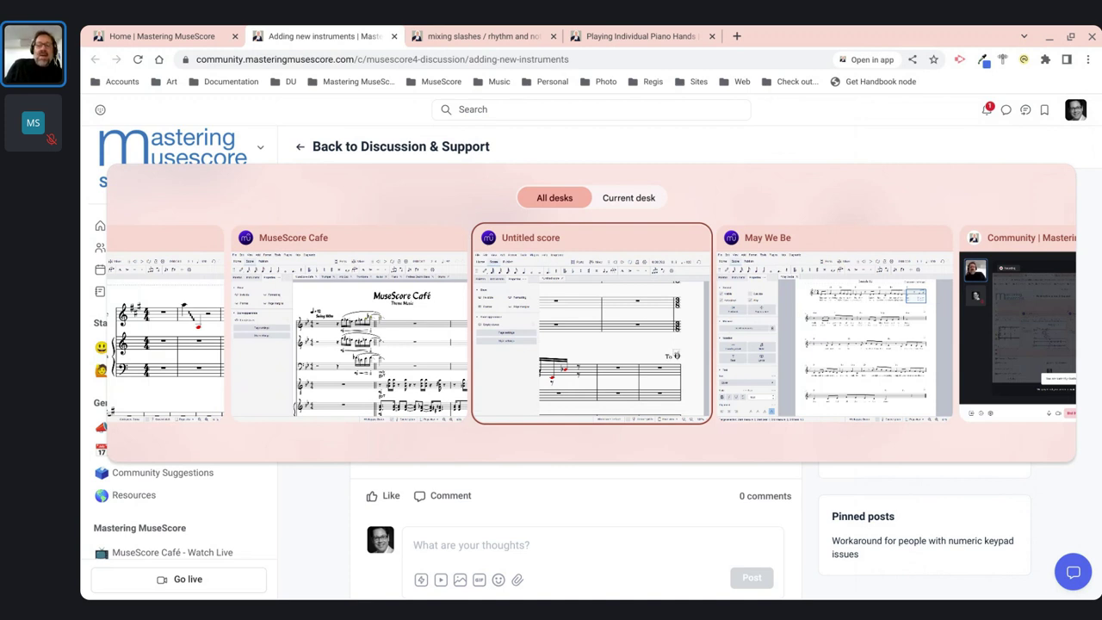
pyautogui.hotkey('alt', 'Tab')
pyautogui.hotkey('alt', 'Tab')
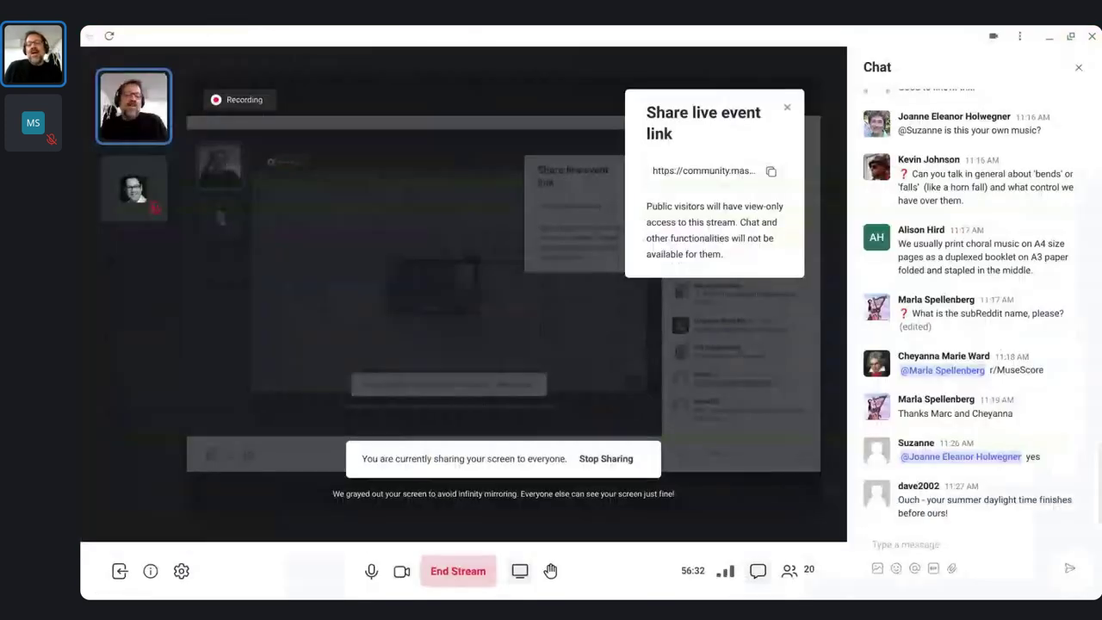
pyautogui.hotkey('alt', 'Tab')
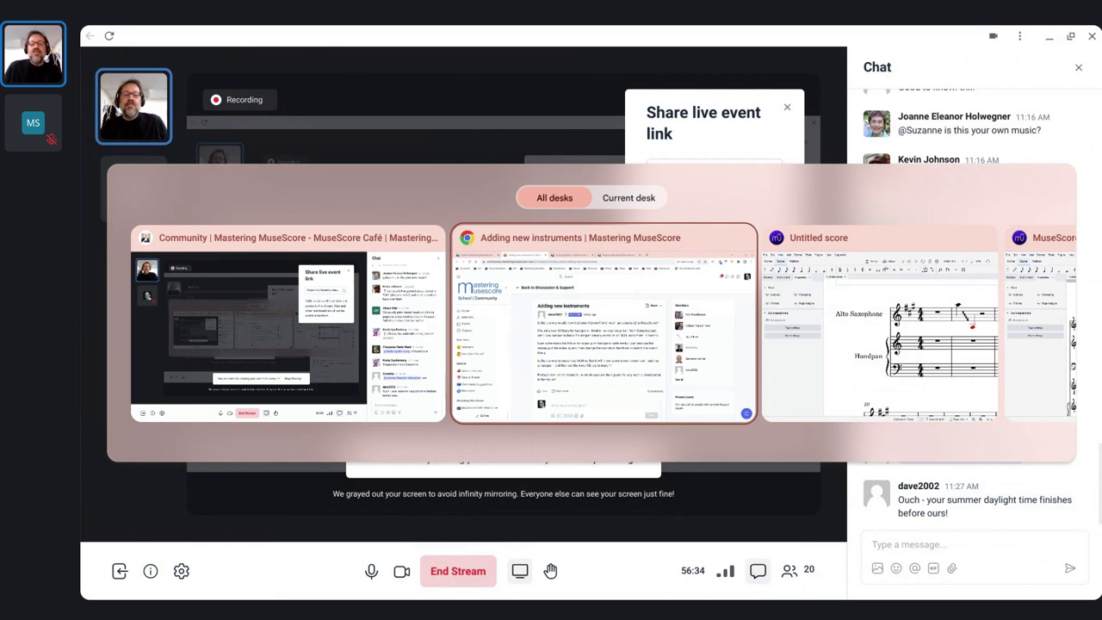
pyautogui.hotkey('alt', 'Tab')
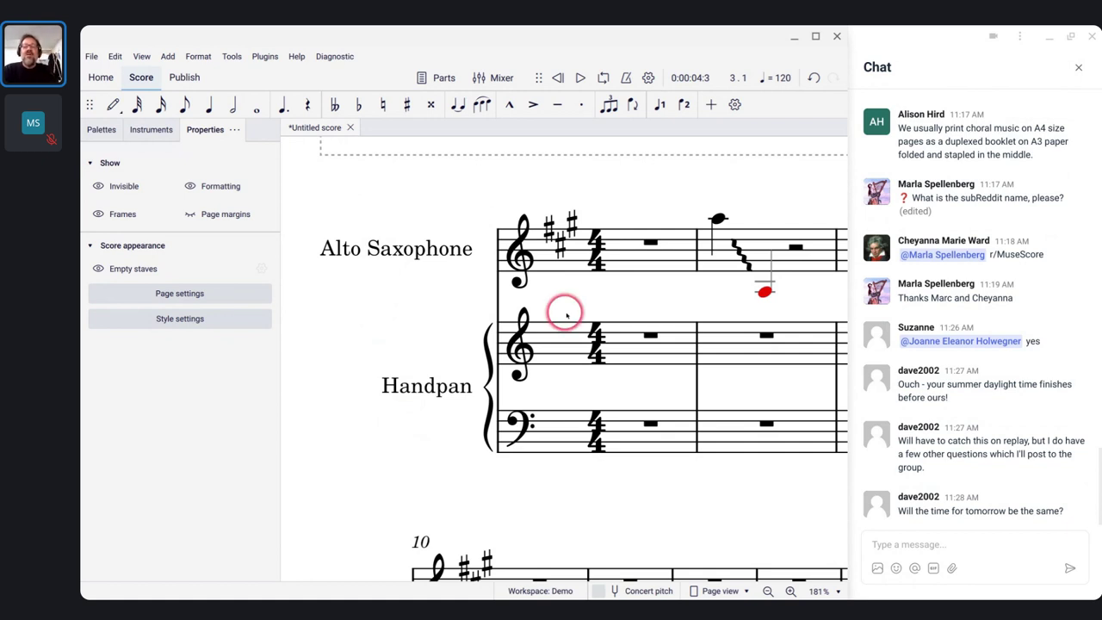
pyautogui.scroll(5, 567, 315)
pyautogui.hscroll(-2, 567, 315)
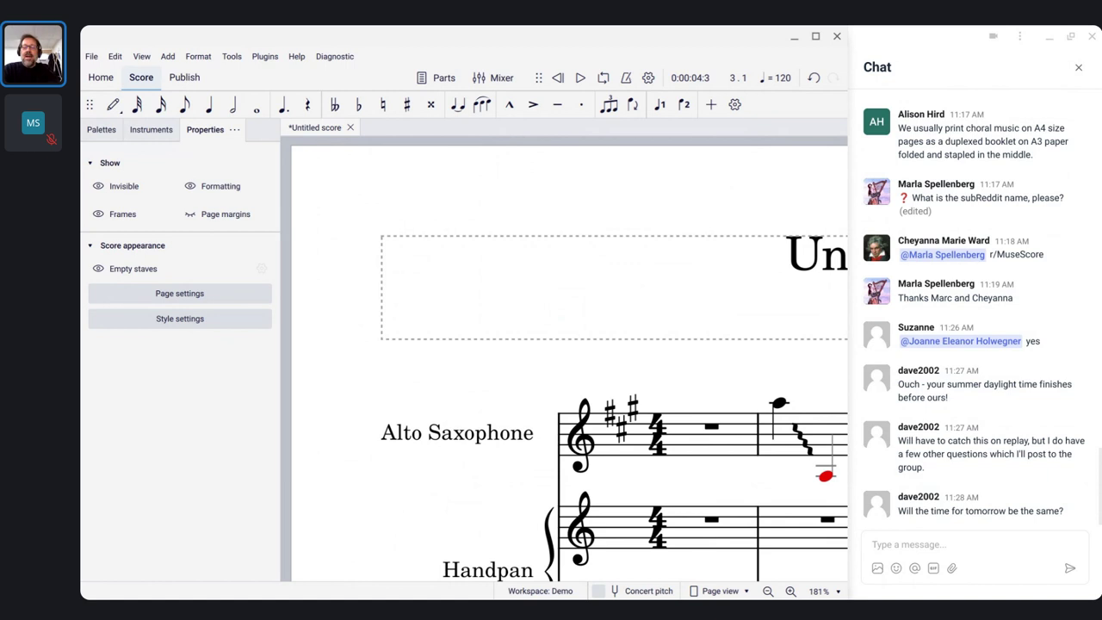
pyautogui.scroll(-7, 566, 315)
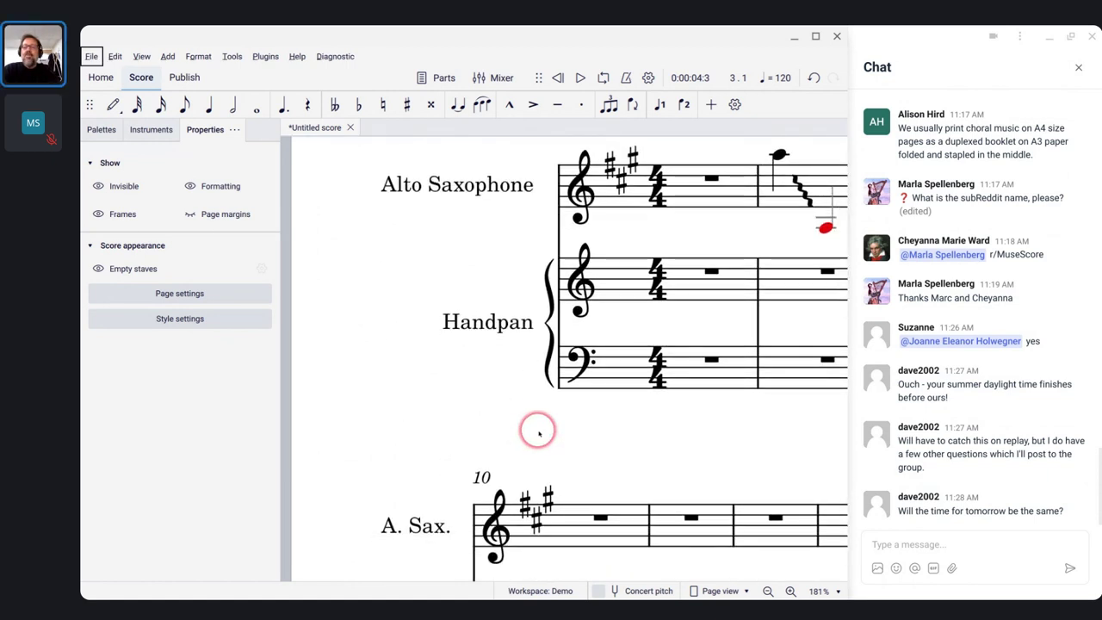
pyautogui.scroll(3, 916, 364)
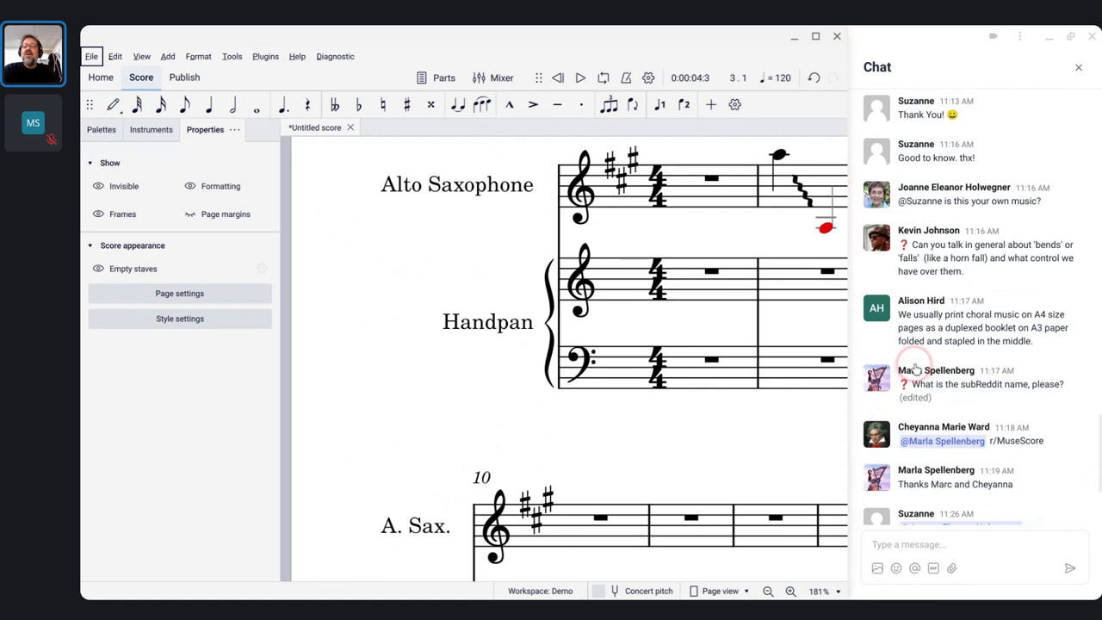
# Step: Switch to the MuseScore Cafe score and play its theme music through to the end
pyautogui.hotkey('alt', 'Tab')
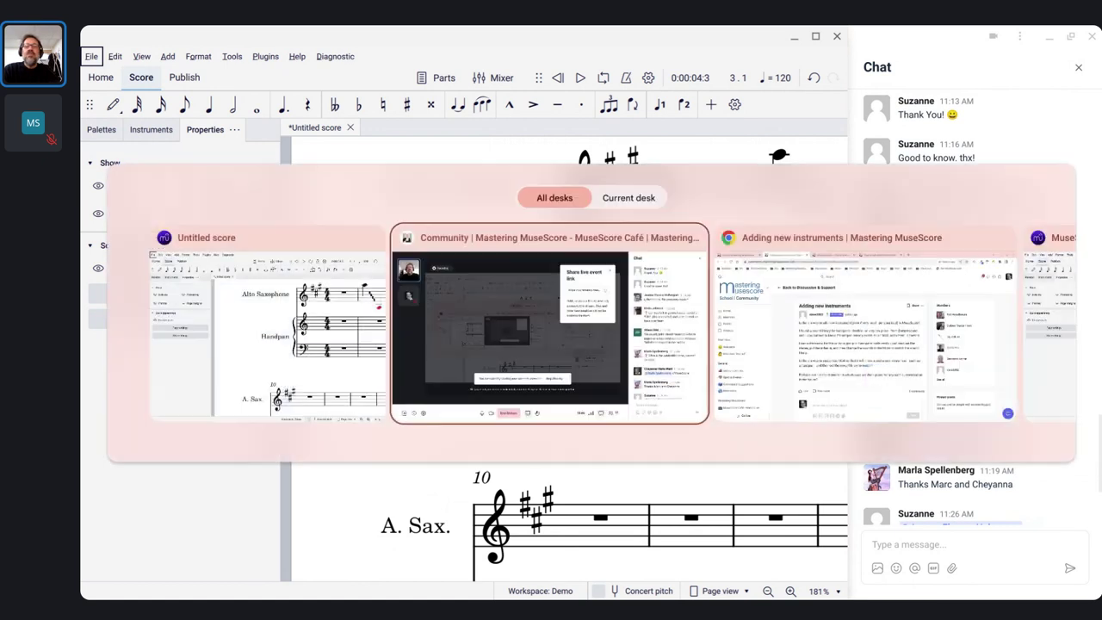
pyautogui.hotkey('alt', 'Tab')
pyautogui.hotkey('alt', 'Tab')
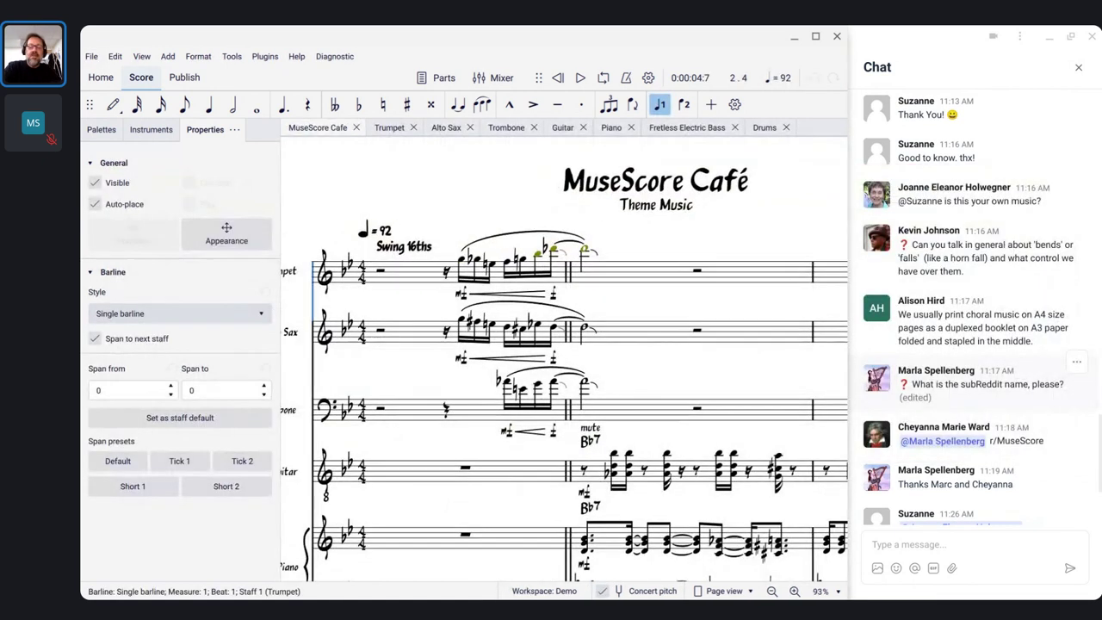
pyautogui.press('space')
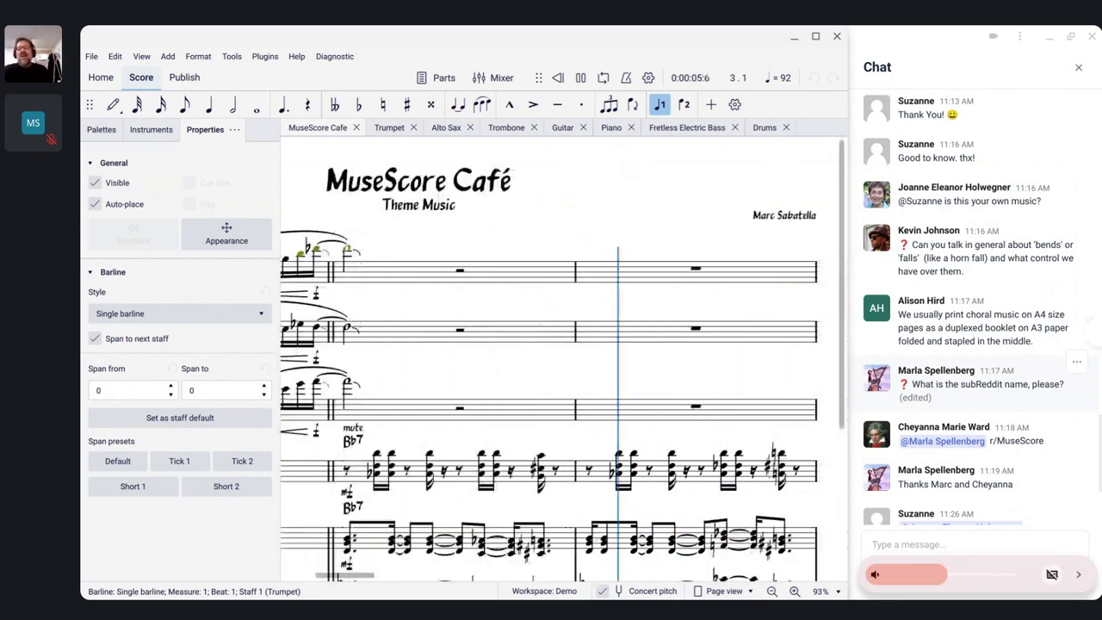
pyautogui.scroll(-3, 965, 264)
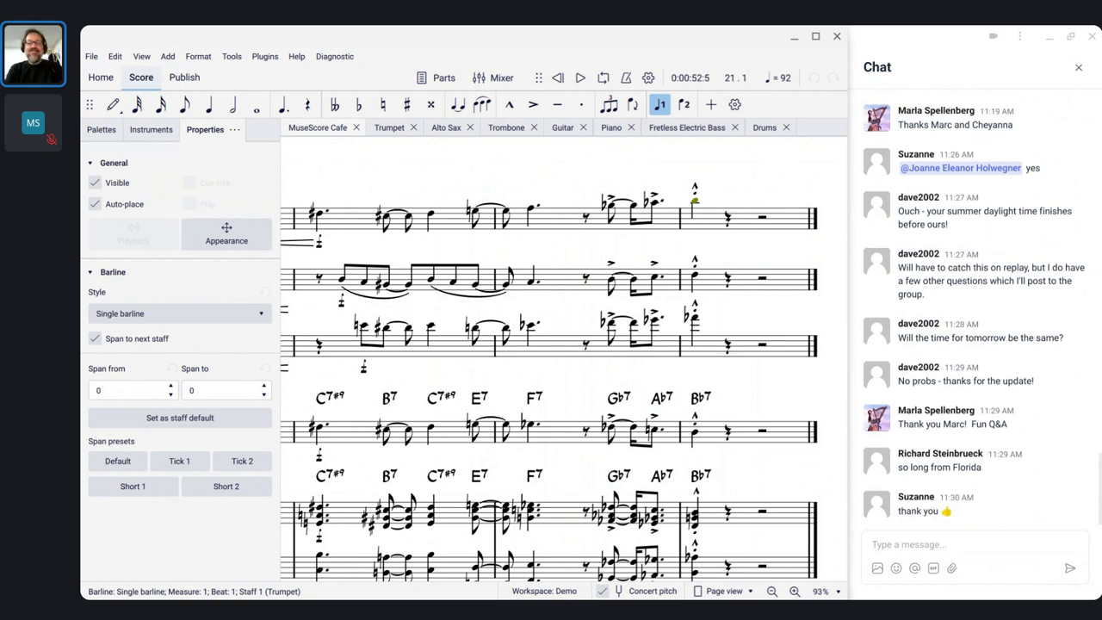
# Step: Switch to the live stream window and end the stream for all participants
pyautogui.hotkey('alt', 'Tab')
pyautogui.hotkey('alt', 'Tab')
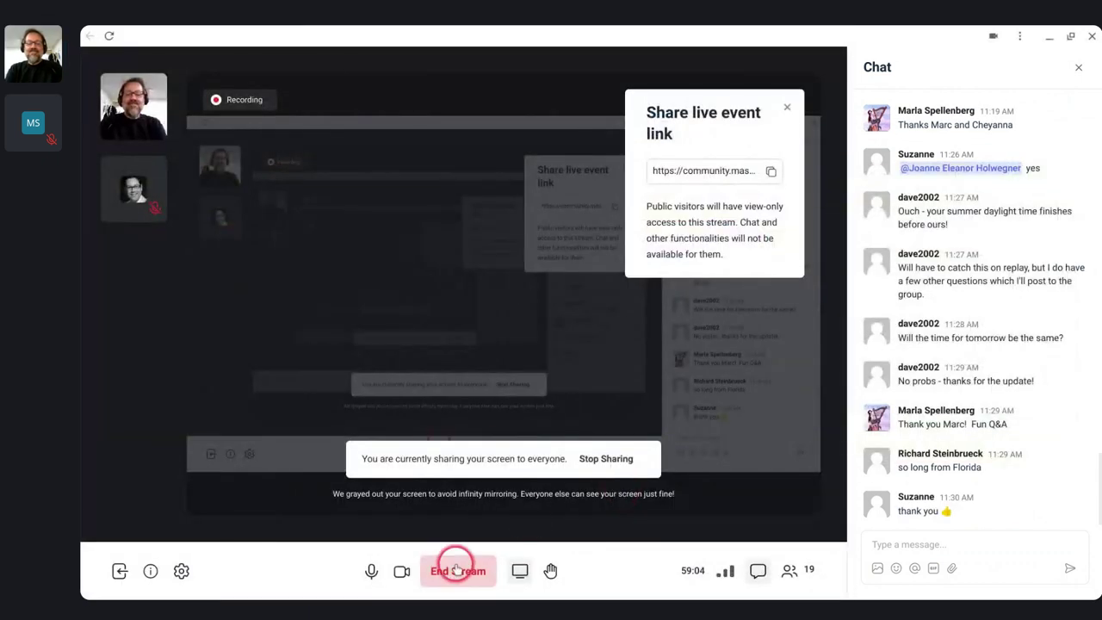
pyautogui.click(448, 575)
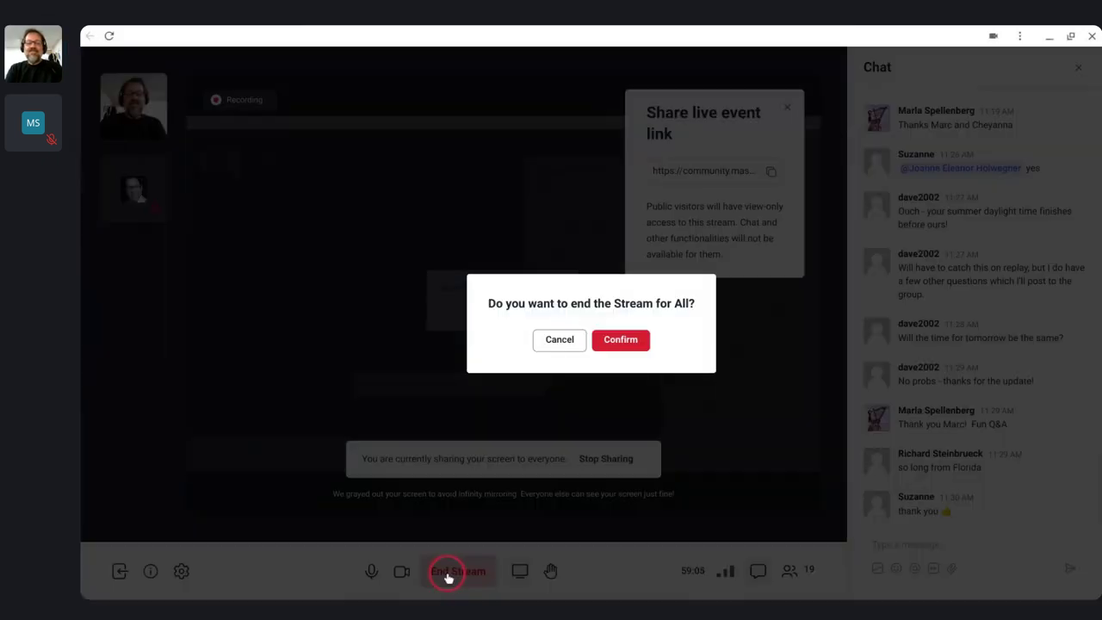
pyautogui.click(618, 340)
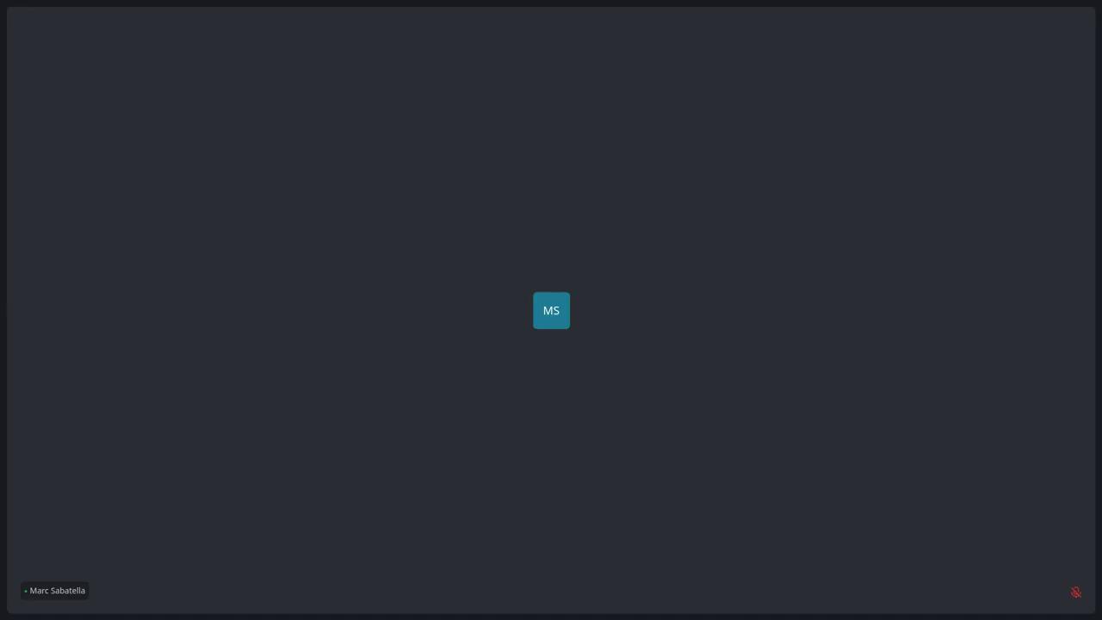